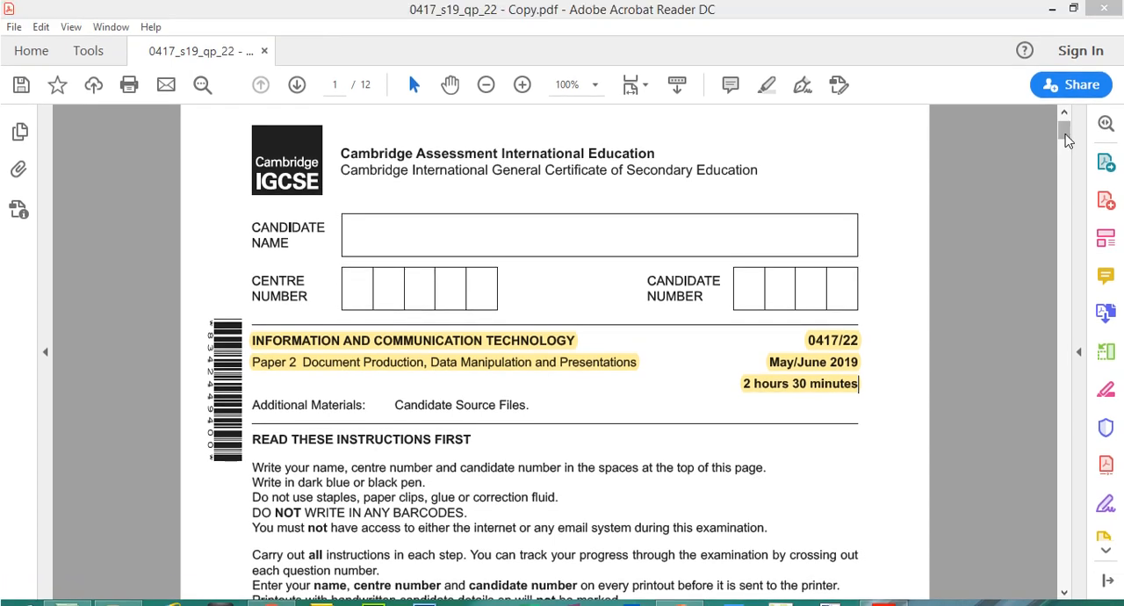
# - Look through the exam paper to Task 3 – Database on page 6 and highlight "You are now going to prepare some reports."
pyautogui.moveTo(1065, 104); pyautogui.dragTo(1046, 389)
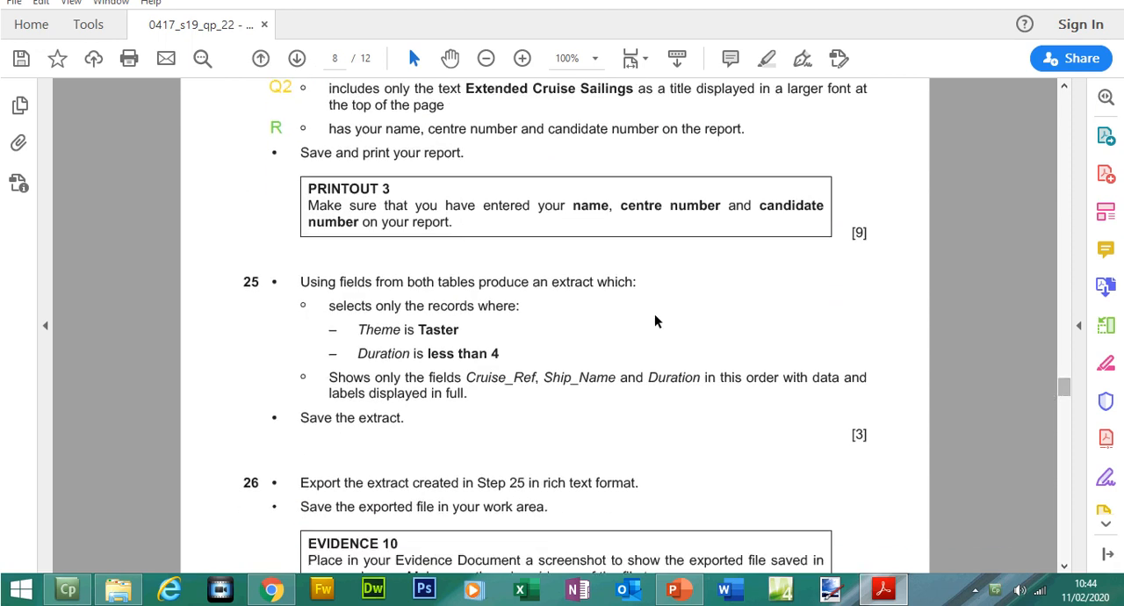
pyautogui.moveTo(328, 305); pyautogui.dragTo(438, 402)
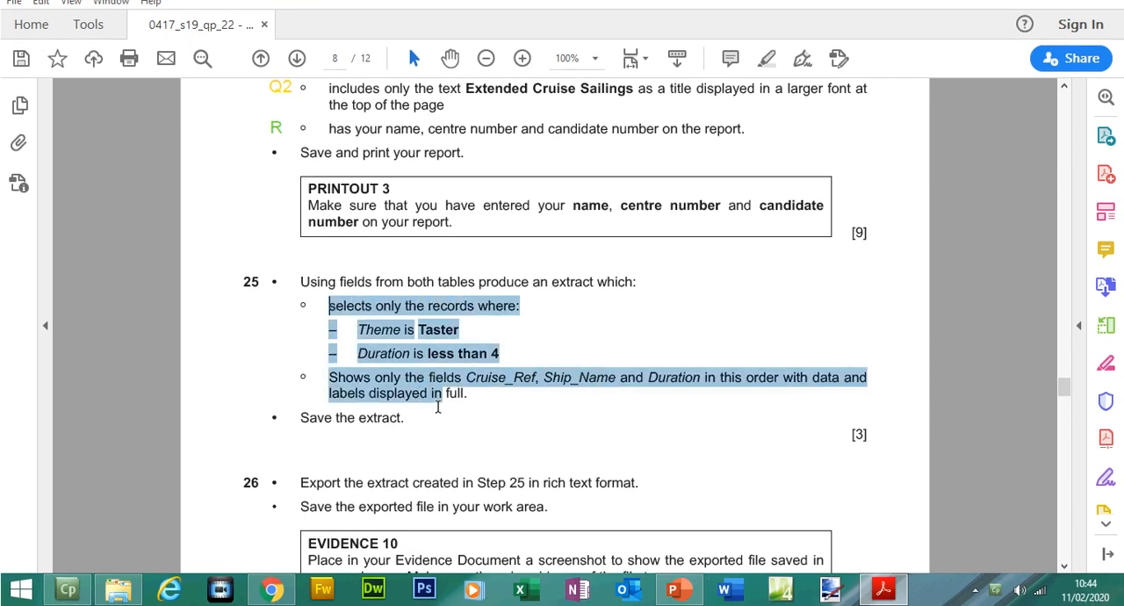
pyautogui.moveTo(1063, 393); pyautogui.dragTo(1050, 303)
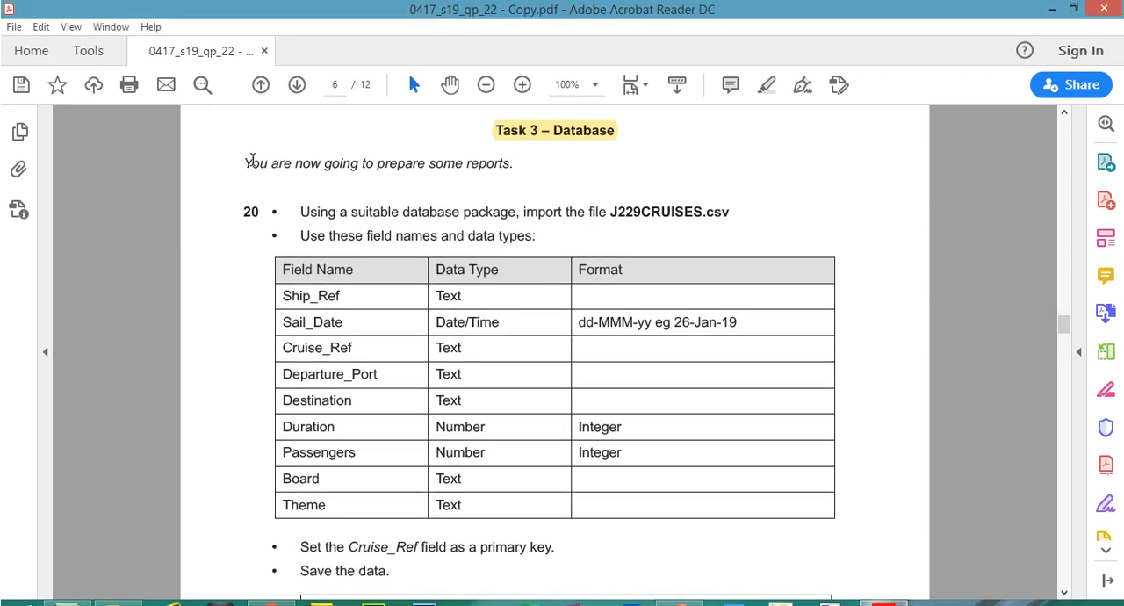
pyautogui.moveTo(242, 161); pyautogui.dragTo(515, 168)
pyautogui.click(766, 85)
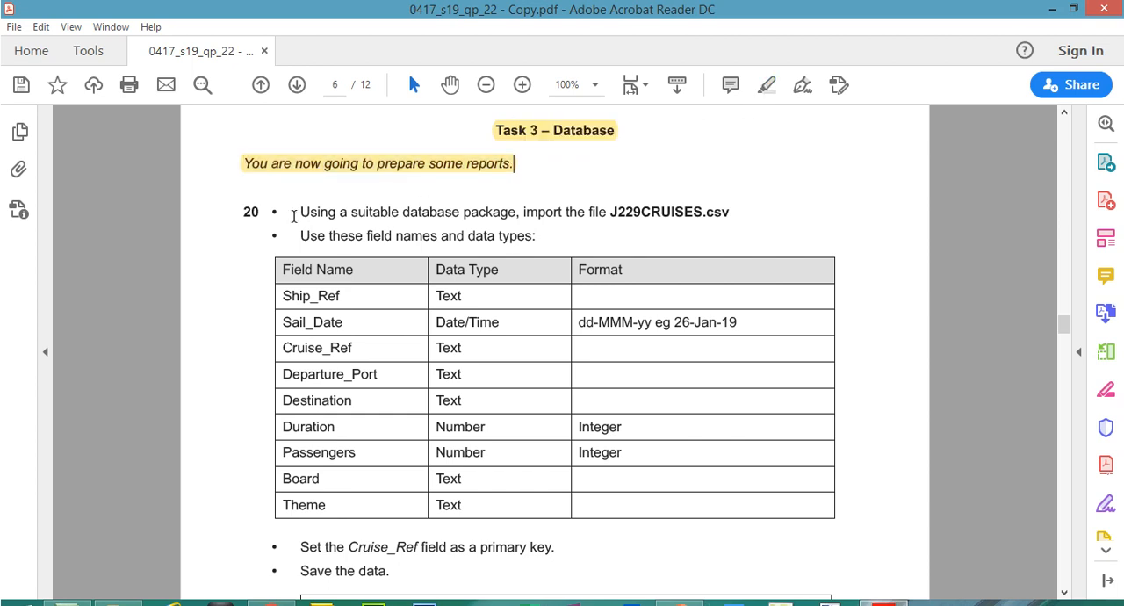
# - Read the import instruction in step 20 and open J229CRUISES.csv from the Source Files June 2019 folder in Excel
pyautogui.moveTo(299, 212); pyautogui.dragTo(608, 221)
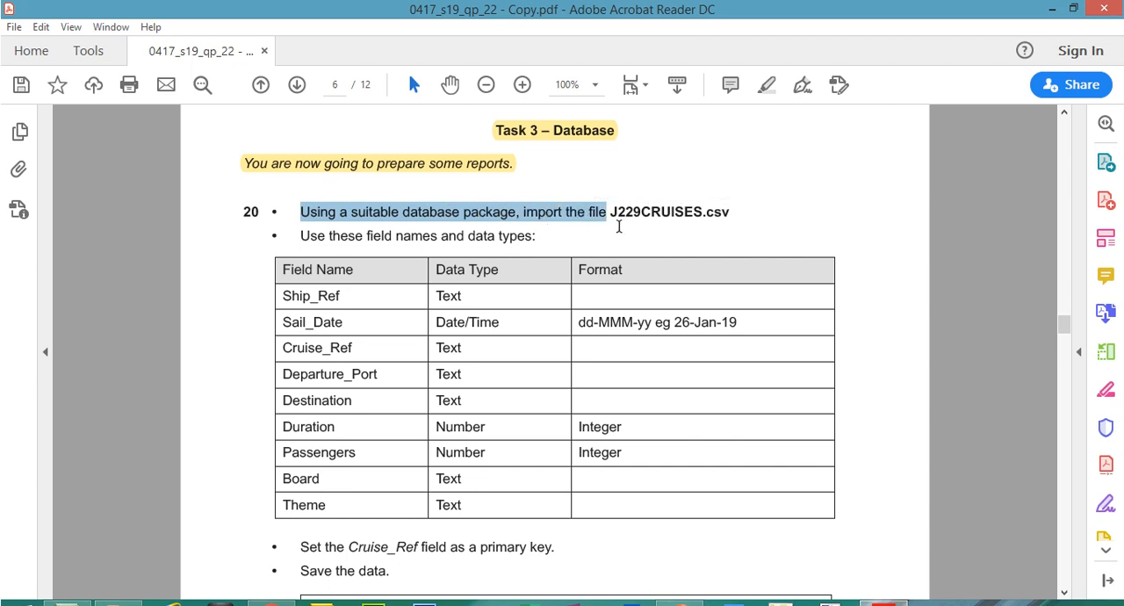
pyautogui.moveTo(616, 215); pyautogui.dragTo(705, 218)
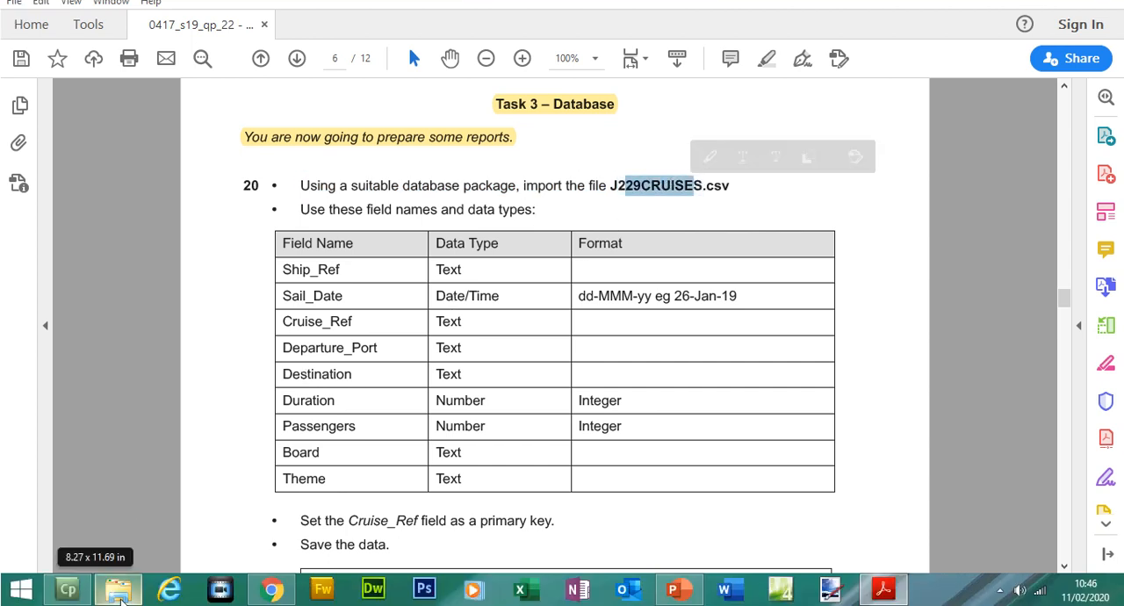
pyautogui.click(119, 593)
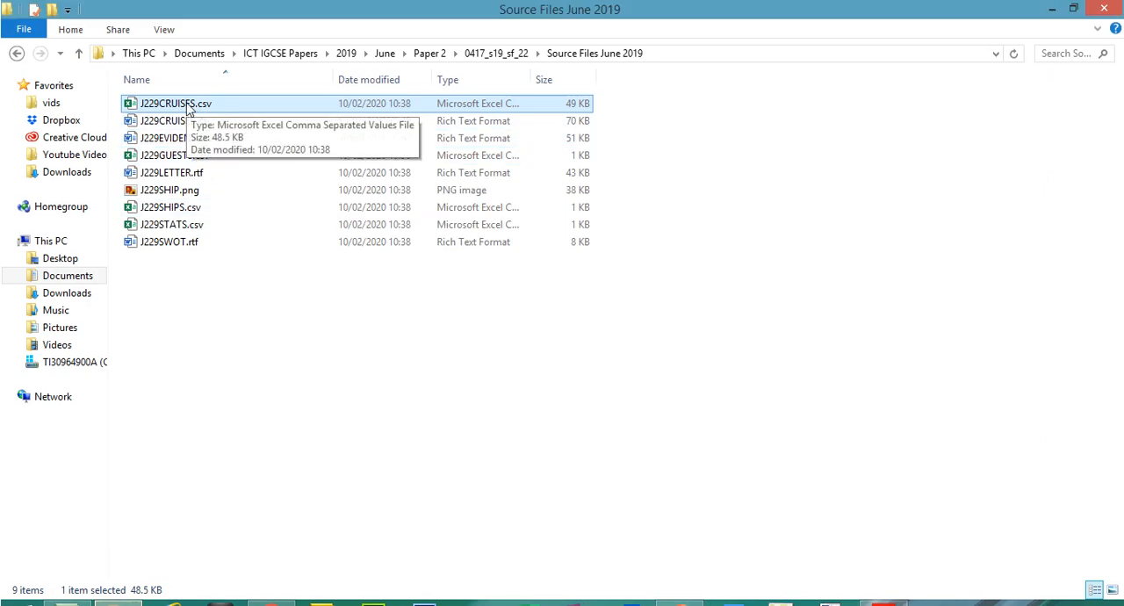
pyautogui.doubleClick(188, 105)
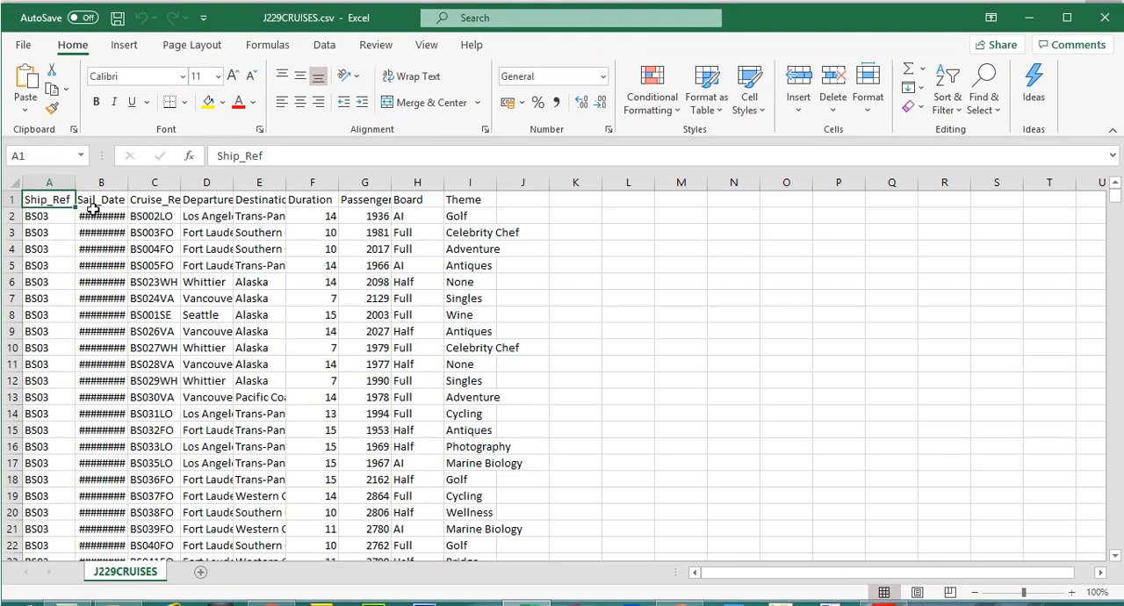
# - Autofit the Sail_Date, Cruise_Ref, Departure_Port and Destination columns to their contents
pyautogui.doubleClick(127, 183)
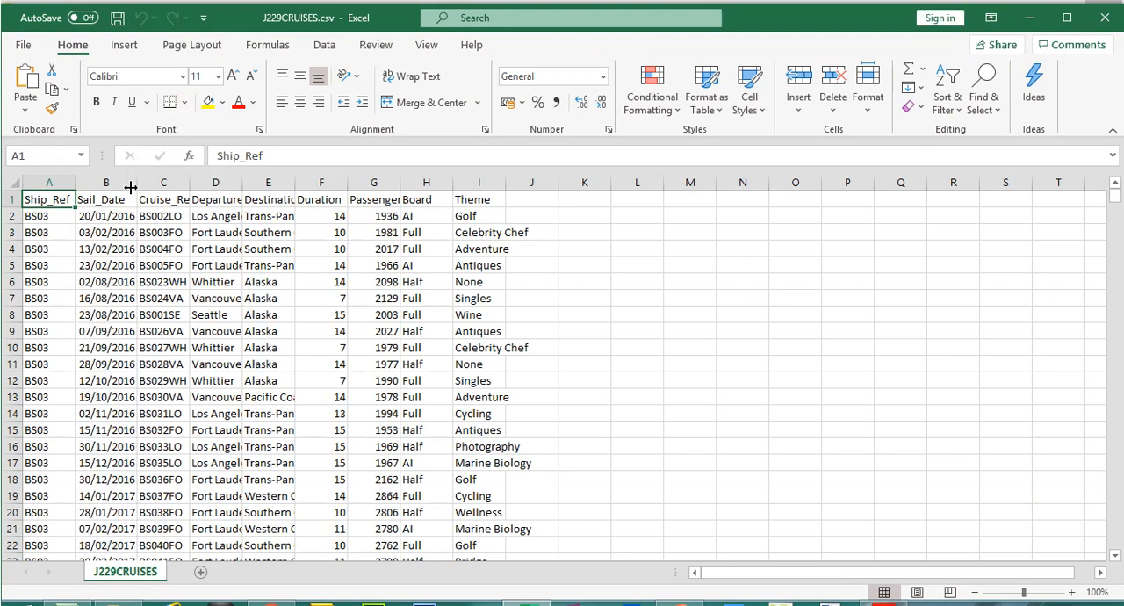
pyautogui.doubleClick(190, 183)
pyautogui.doubleClick(250, 183)
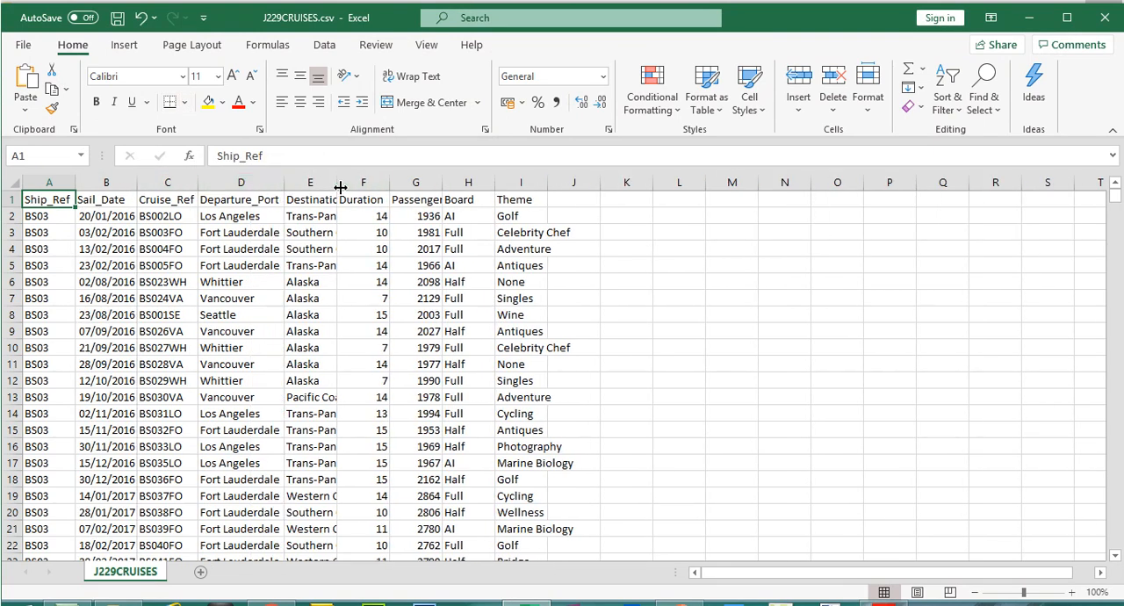
pyautogui.doubleClick(339, 185)
# - Examine the field-name row and the first few records, and close J229CRUISES.csv without saving
pyautogui.click(16, 199)
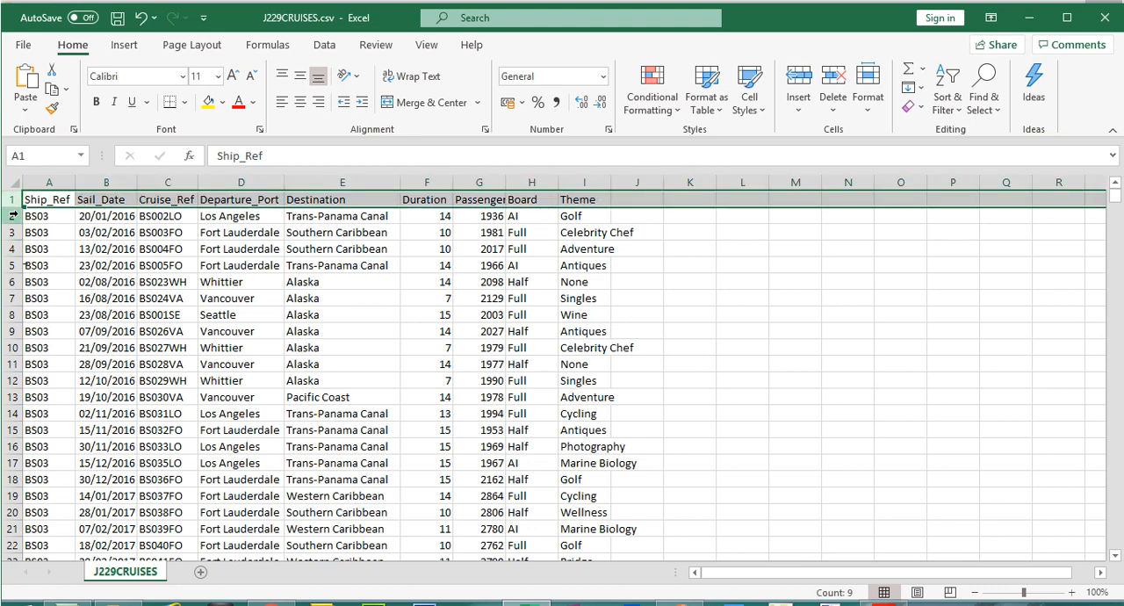
pyautogui.click(13, 216)
pyautogui.click(12, 233)
pyautogui.click(11, 249)
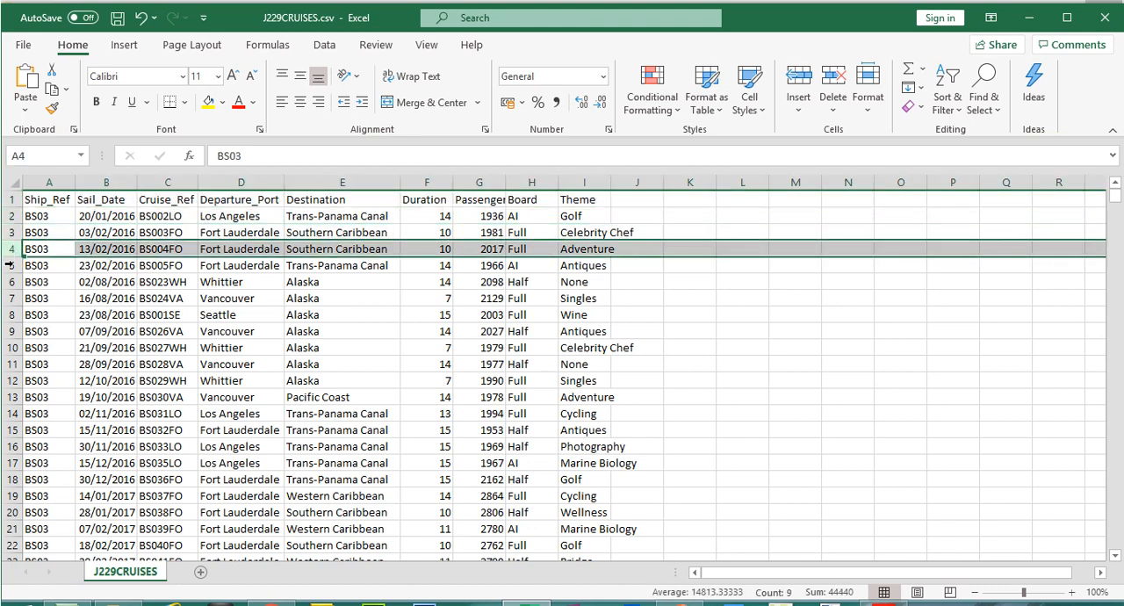
pyautogui.click(10, 265)
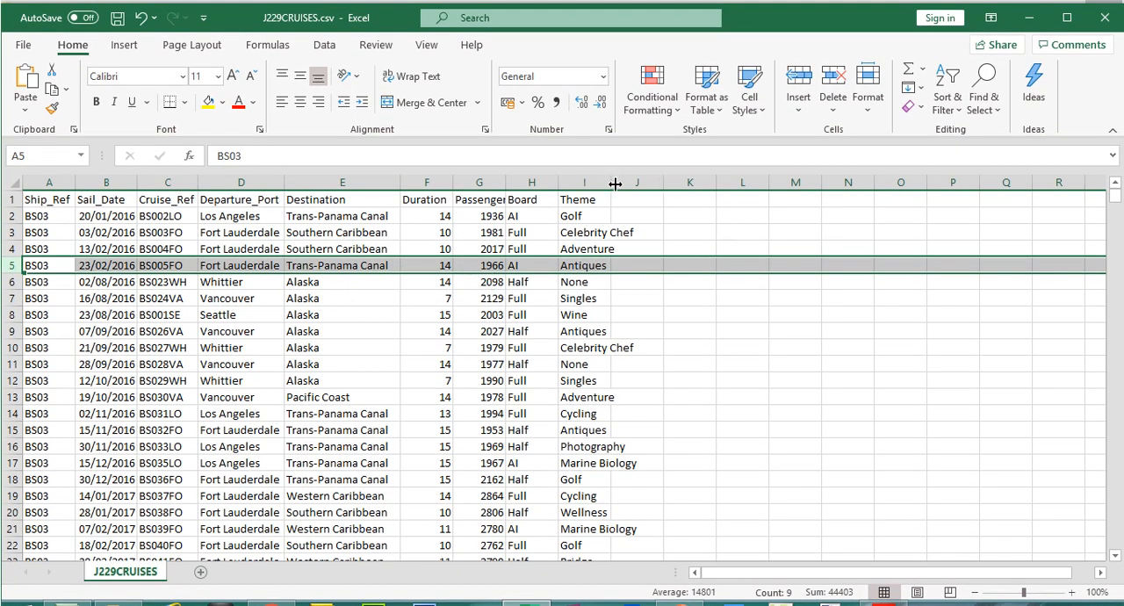
pyautogui.click(1108, 13)
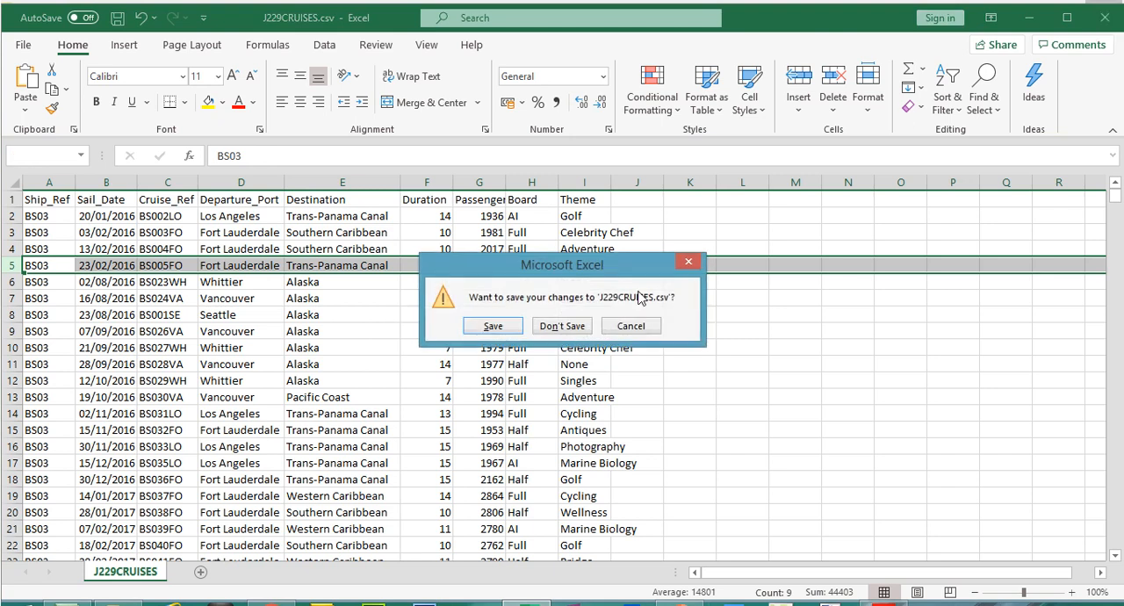
pyautogui.click(561, 326)
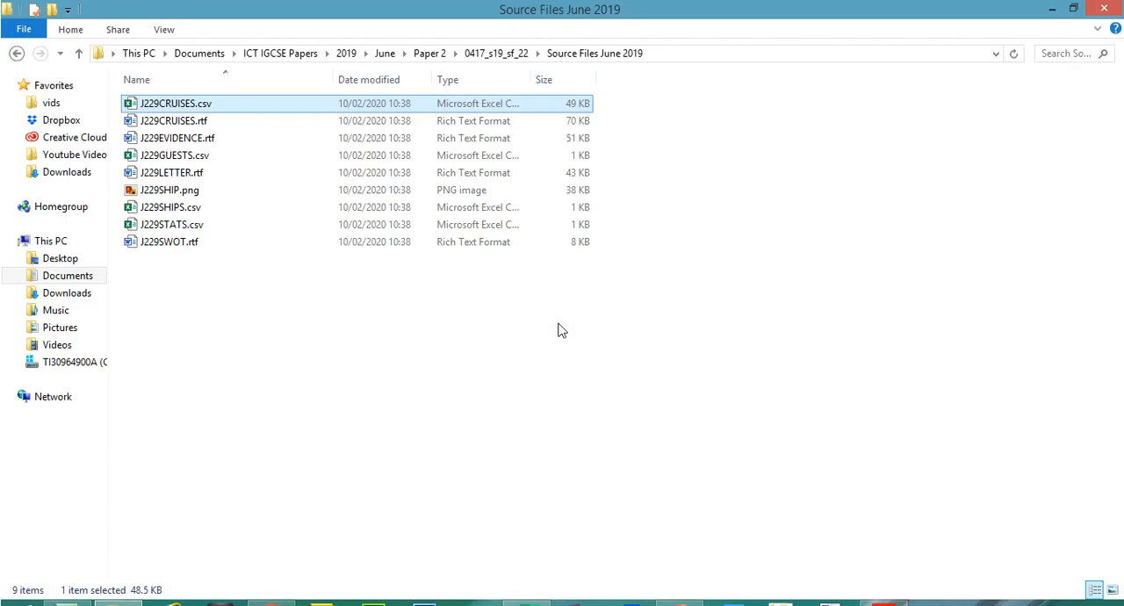
# - Create a new Microsoft Access database named 201922 in the Source Files June 2019 folder
pyautogui.rightClick(369, 321)
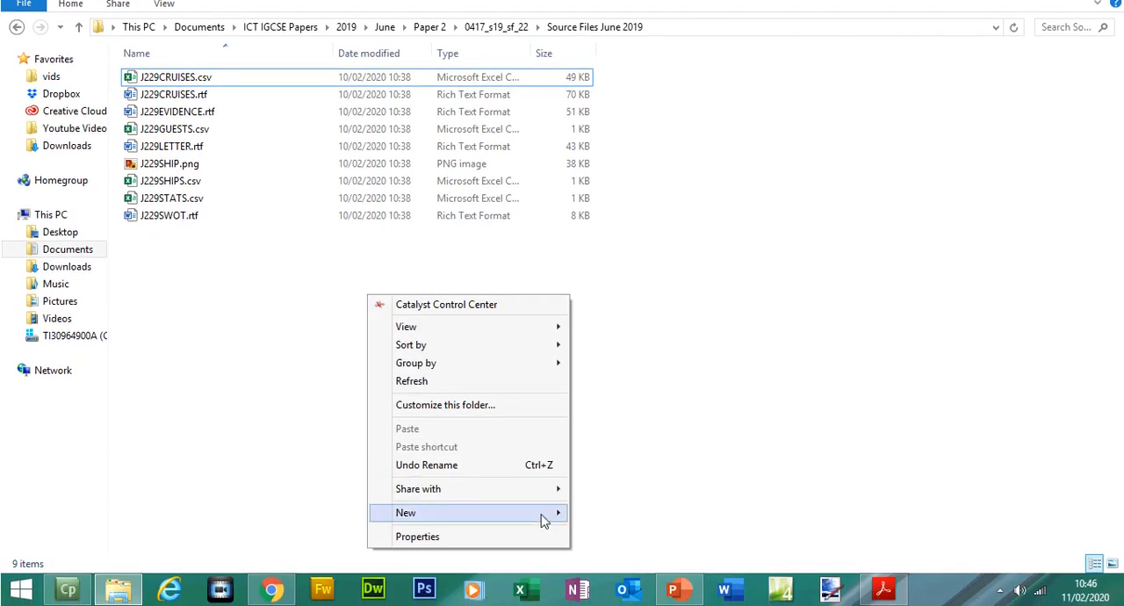
pyautogui.moveTo(542, 526)
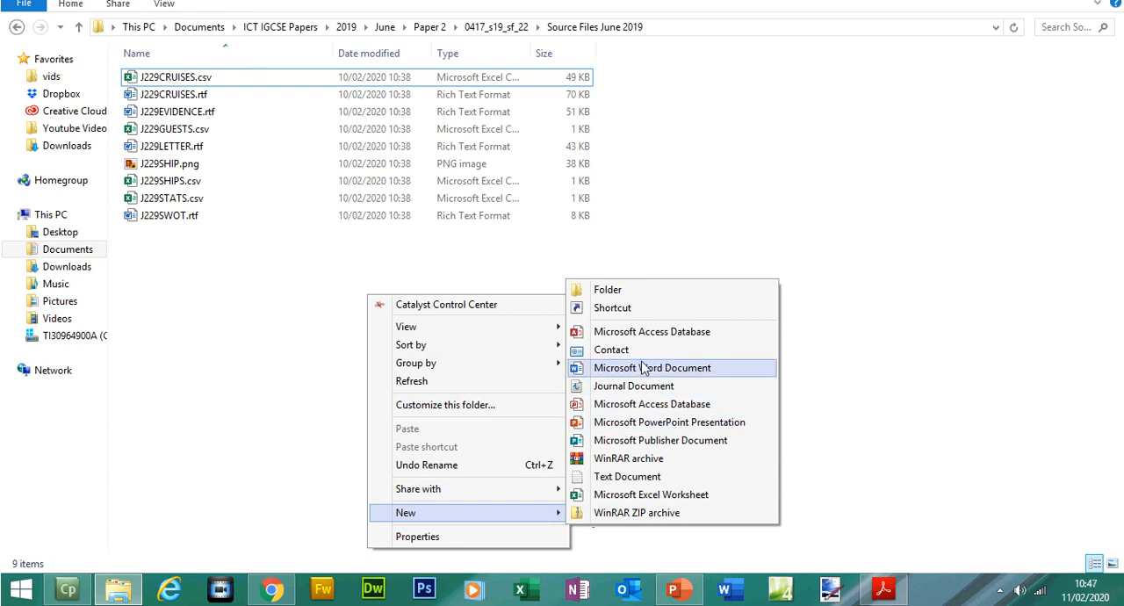
pyautogui.click(679, 332)
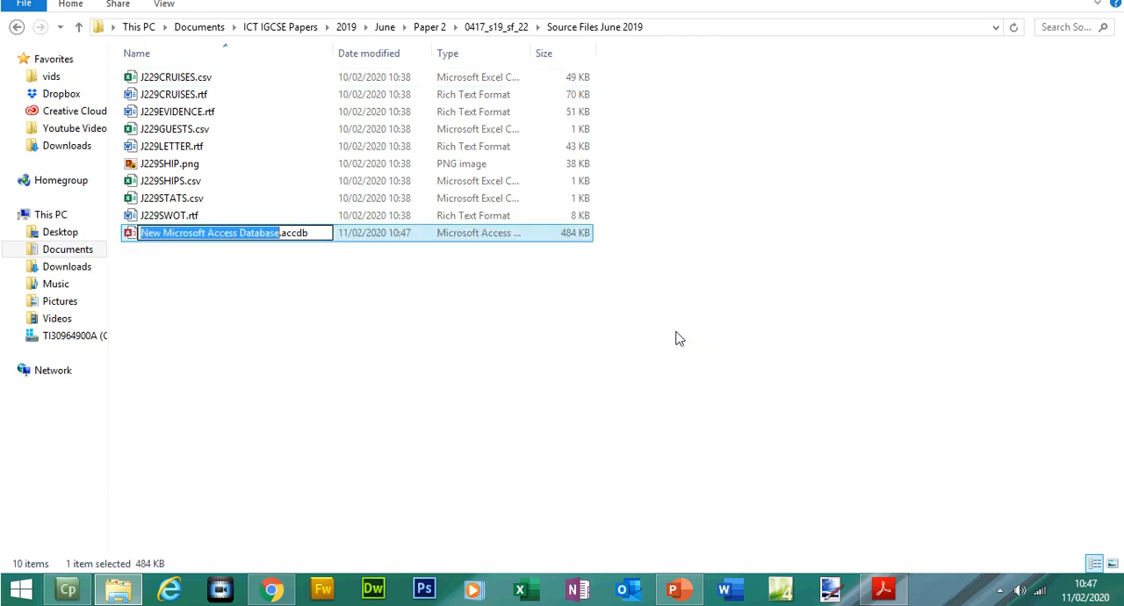
pyautogui.write('201922')
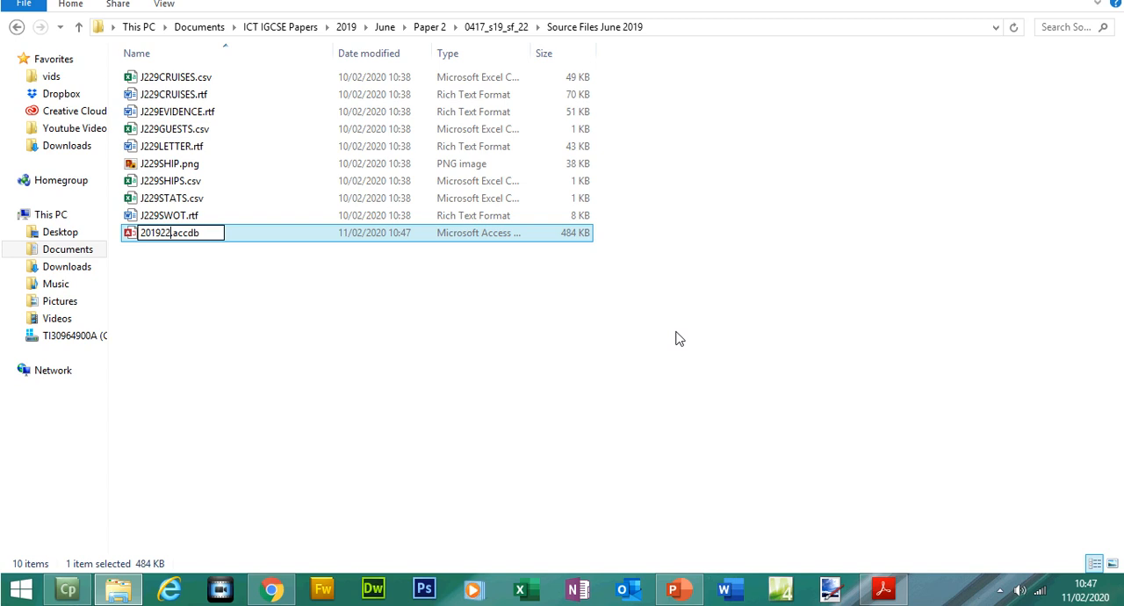
pyautogui.click(394, 363)
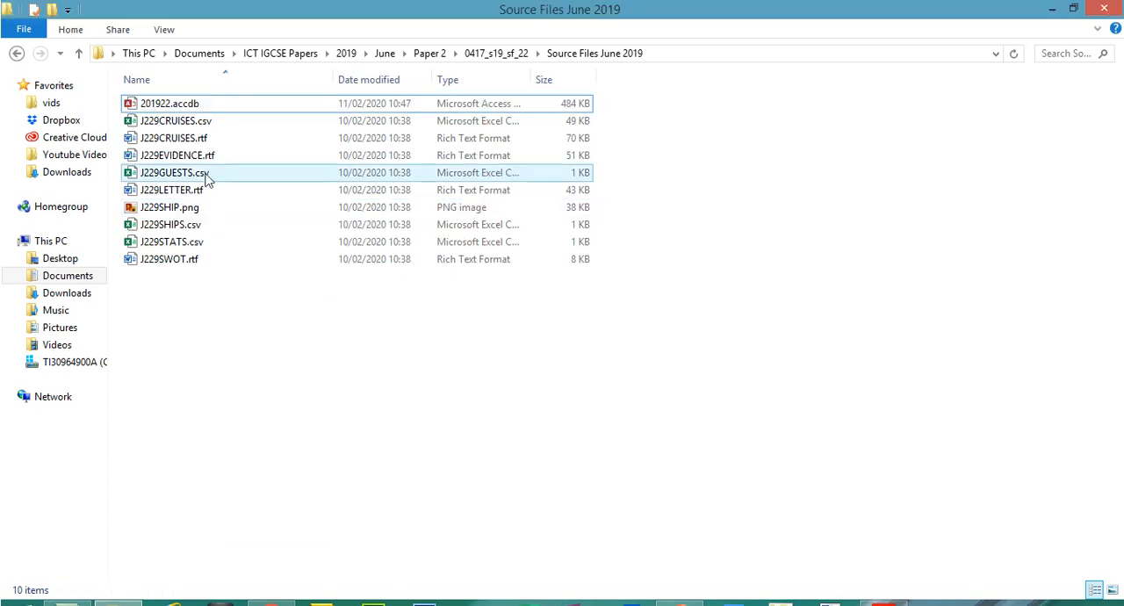
# - Open the 201922.accdb database in Access and enable its content
pyautogui.click(171, 79)
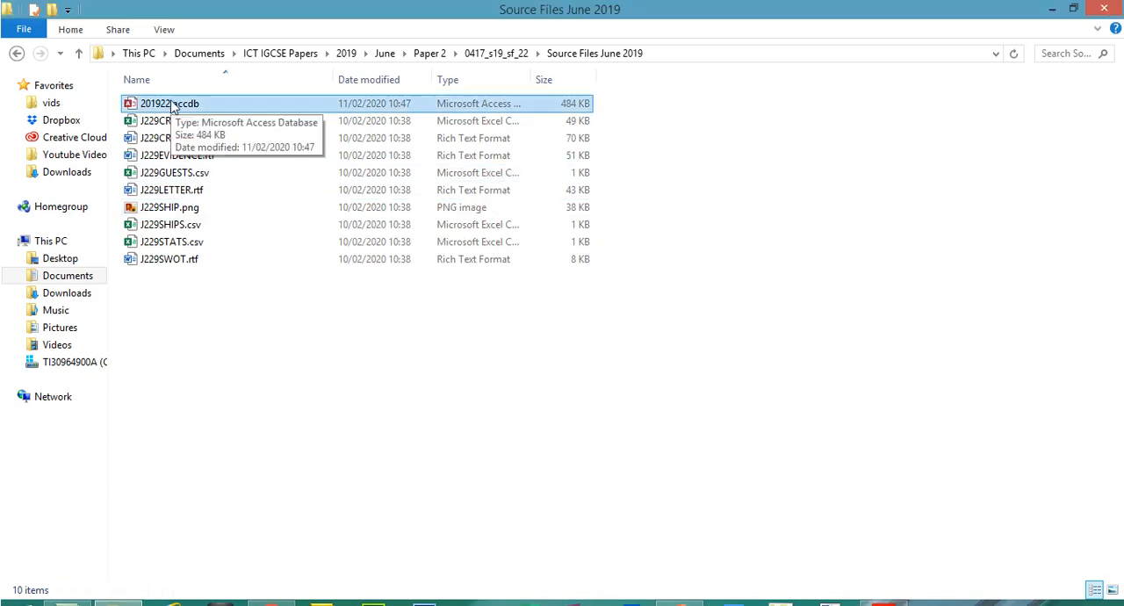
pyautogui.doubleClick(172, 104)
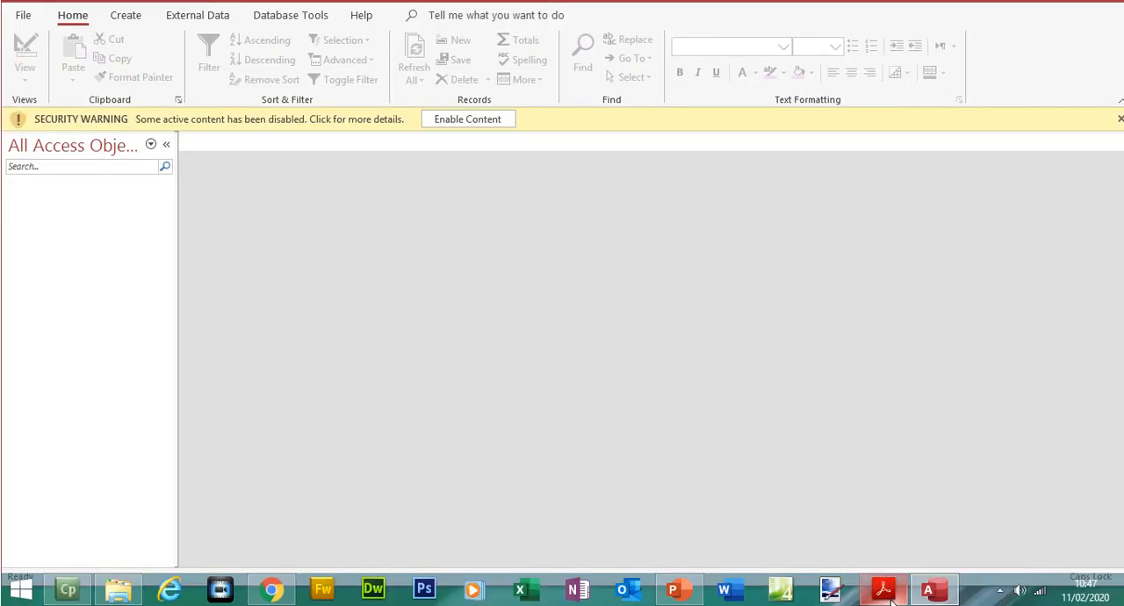
pyautogui.click(465, 118)
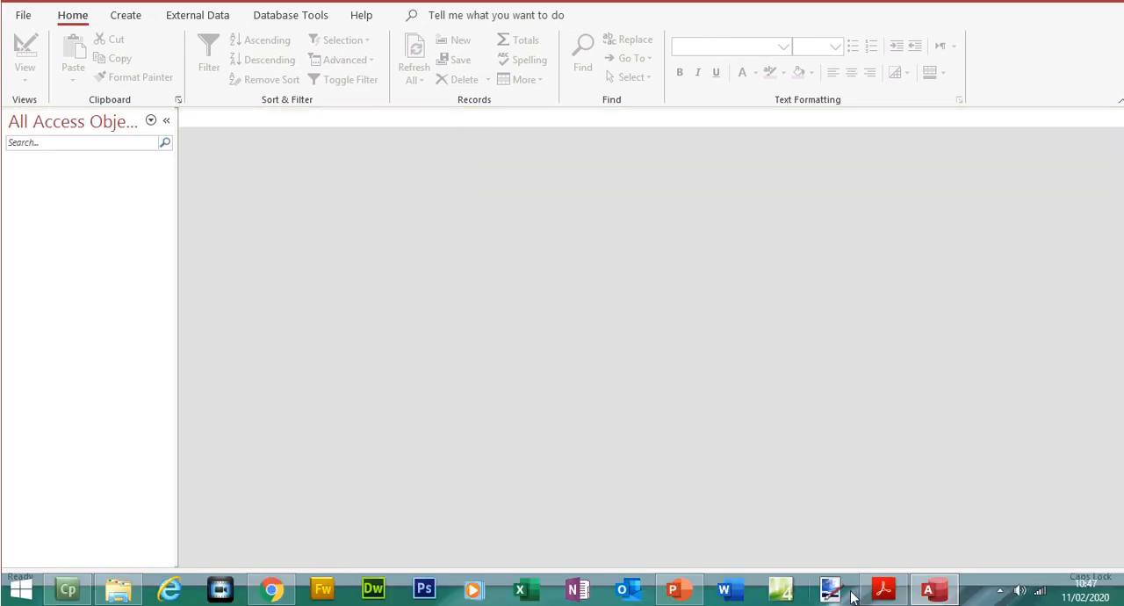
# - Switch to the exam paper in Acrobat Reader and examine the field names, data types and formats required by step 20
pyautogui.click(883, 590)
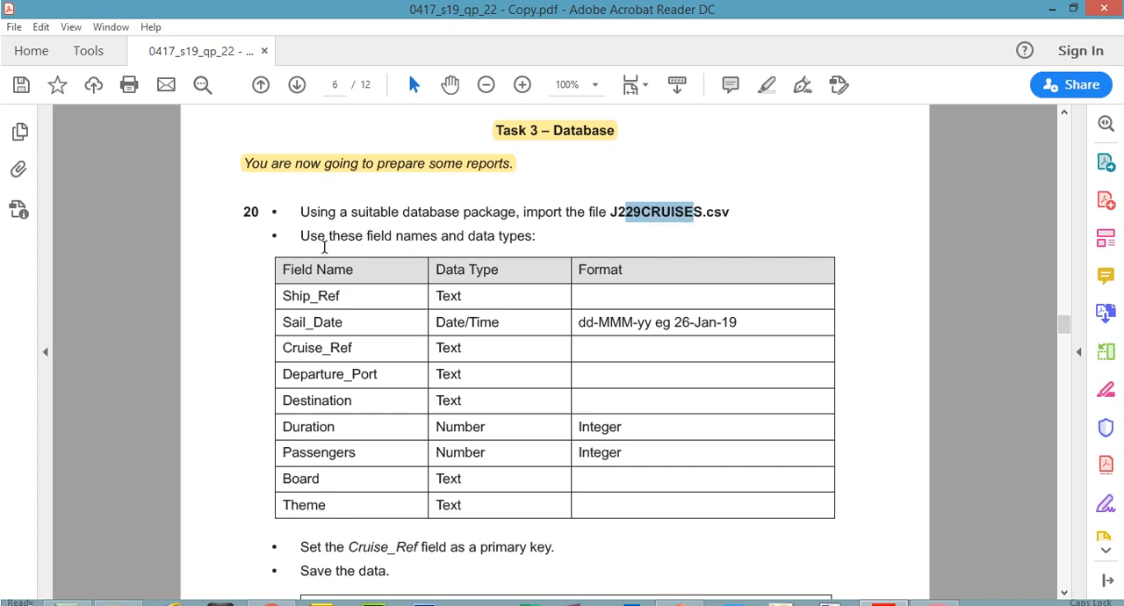
pyautogui.moveTo(303, 236); pyautogui.dragTo(538, 235)
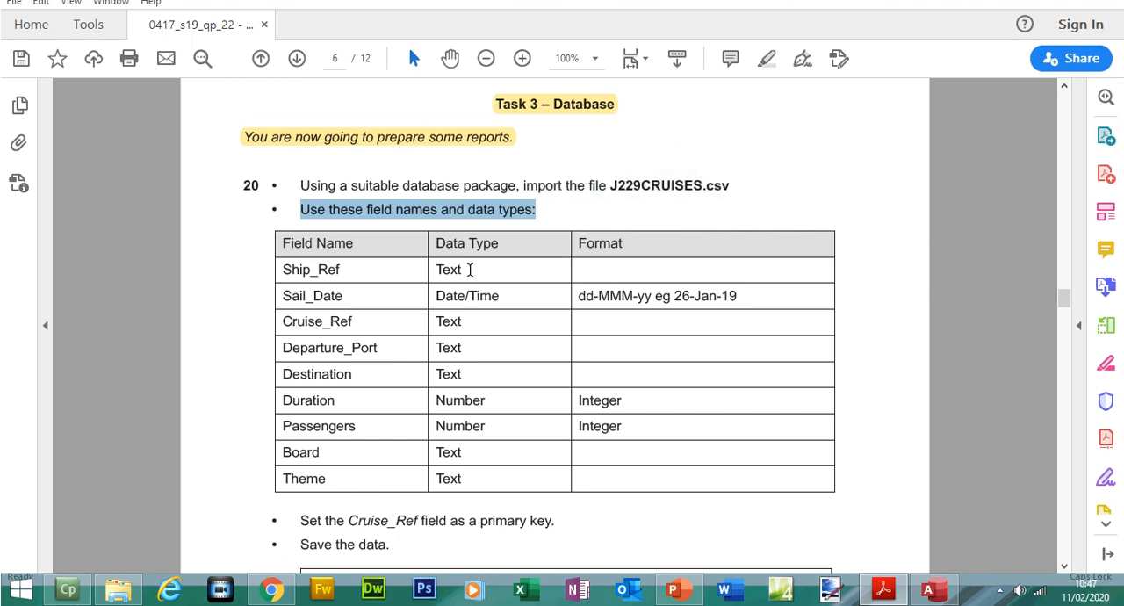
pyautogui.doubleClick(468, 269)
pyautogui.moveTo(461, 321); pyautogui.dragTo(452, 333)
pyautogui.moveTo(462, 369); pyautogui.dragTo(621, 423)
pyautogui.moveTo(505, 295); pyautogui.dragTo(445, 295)
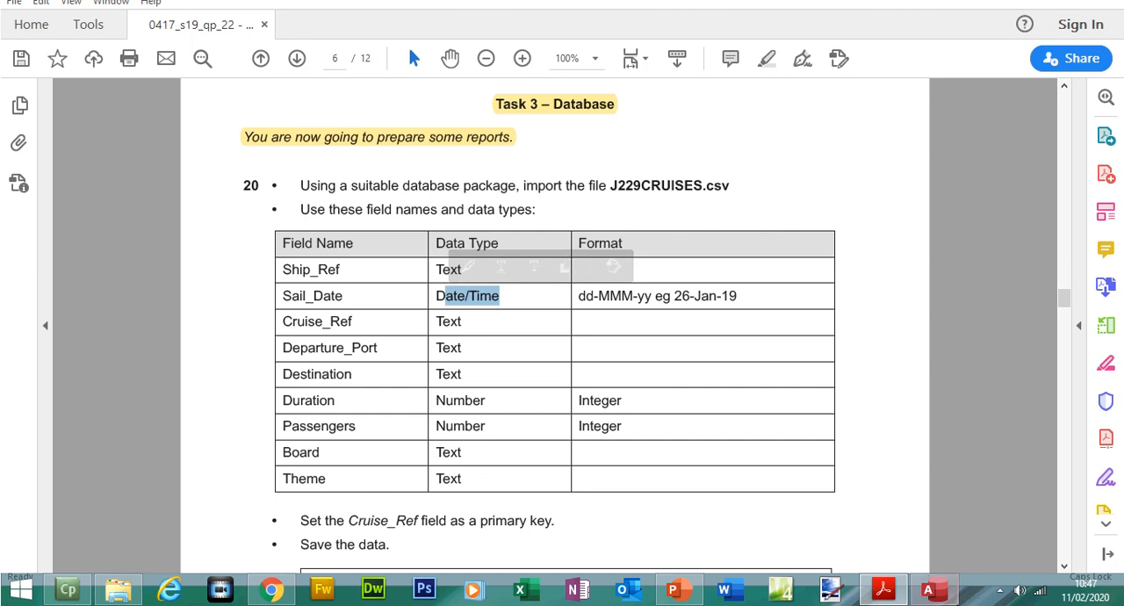
# - Return to the 201922 database in Access and start importing external data from a text file
pyautogui.click(928, 589)
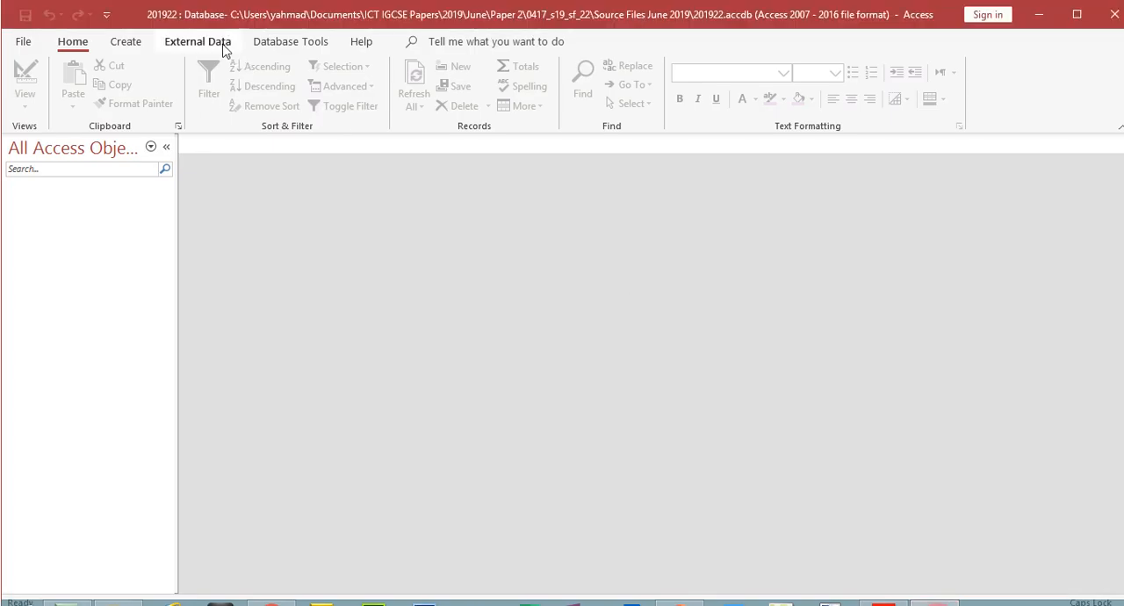
pyautogui.click(222, 46)
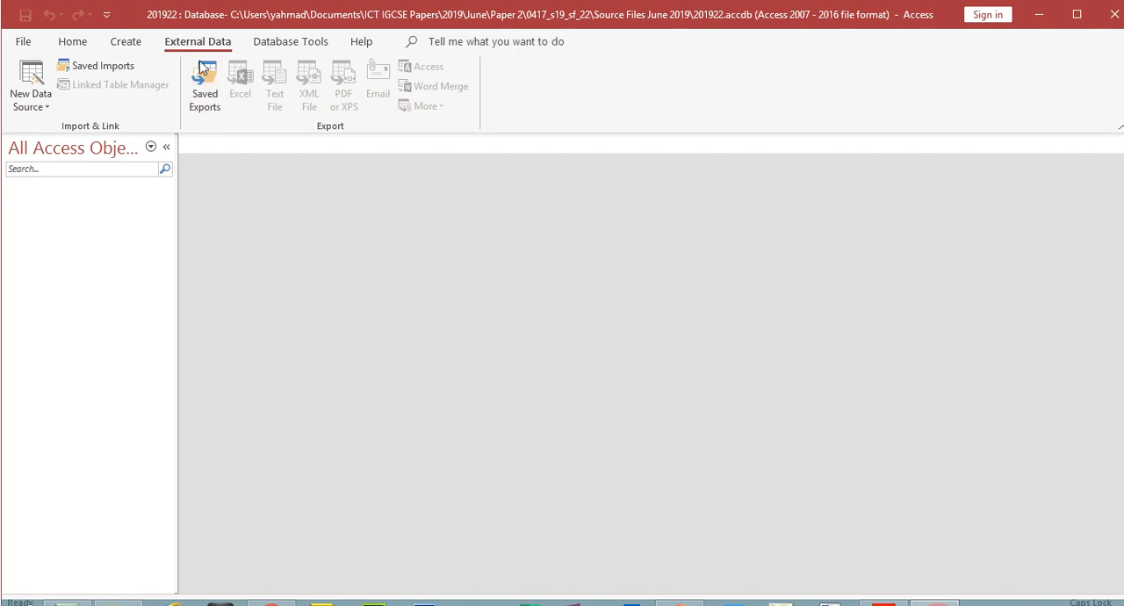
pyautogui.click(38, 108)
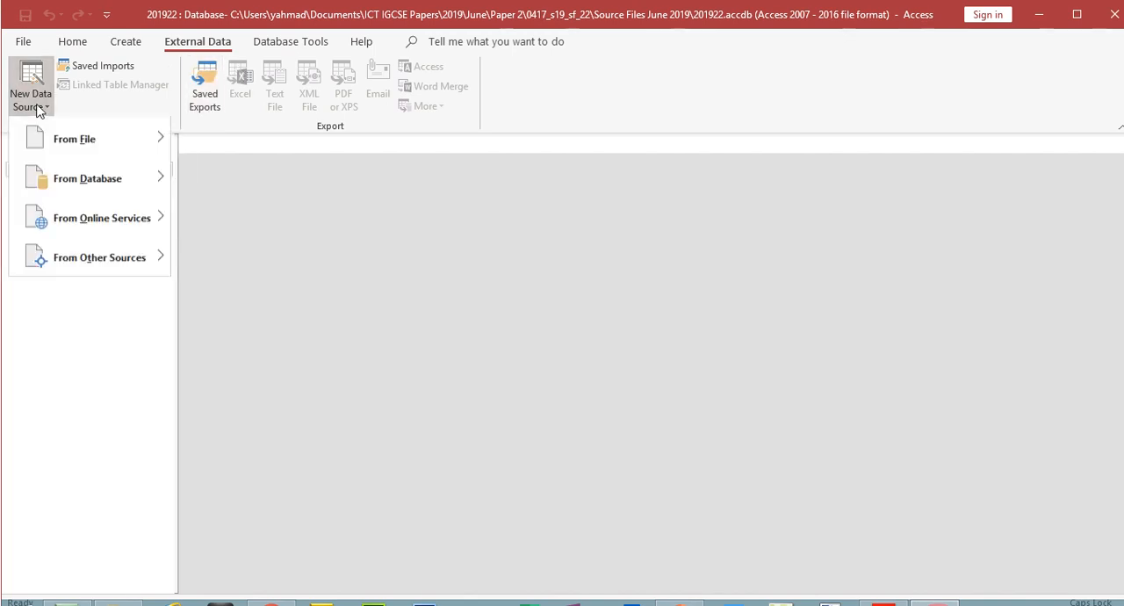
pyautogui.moveTo(88, 143)
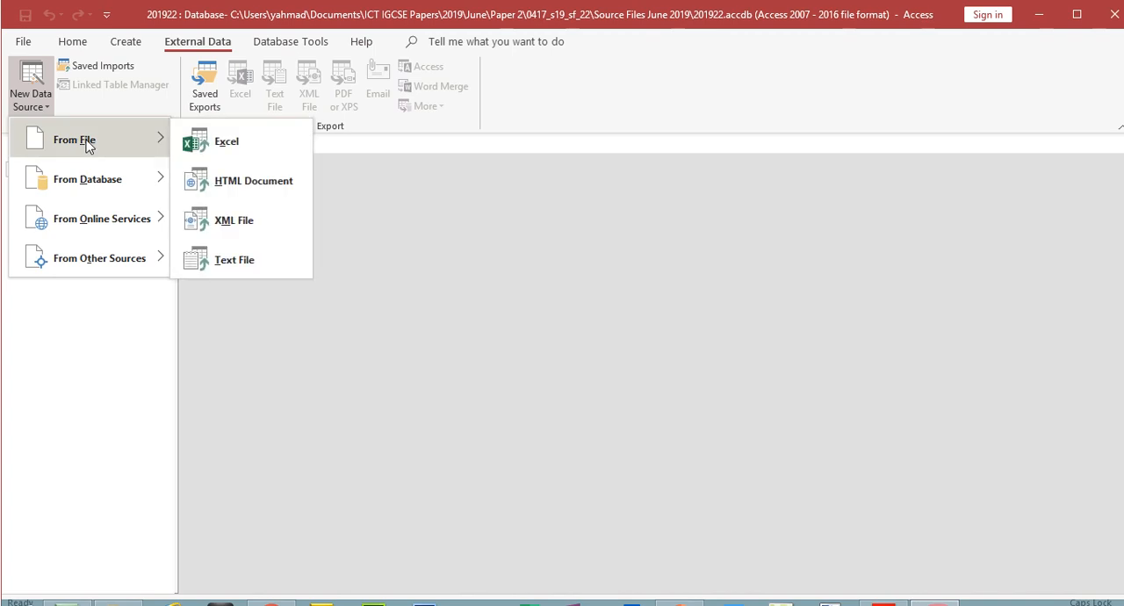
pyautogui.click(239, 260)
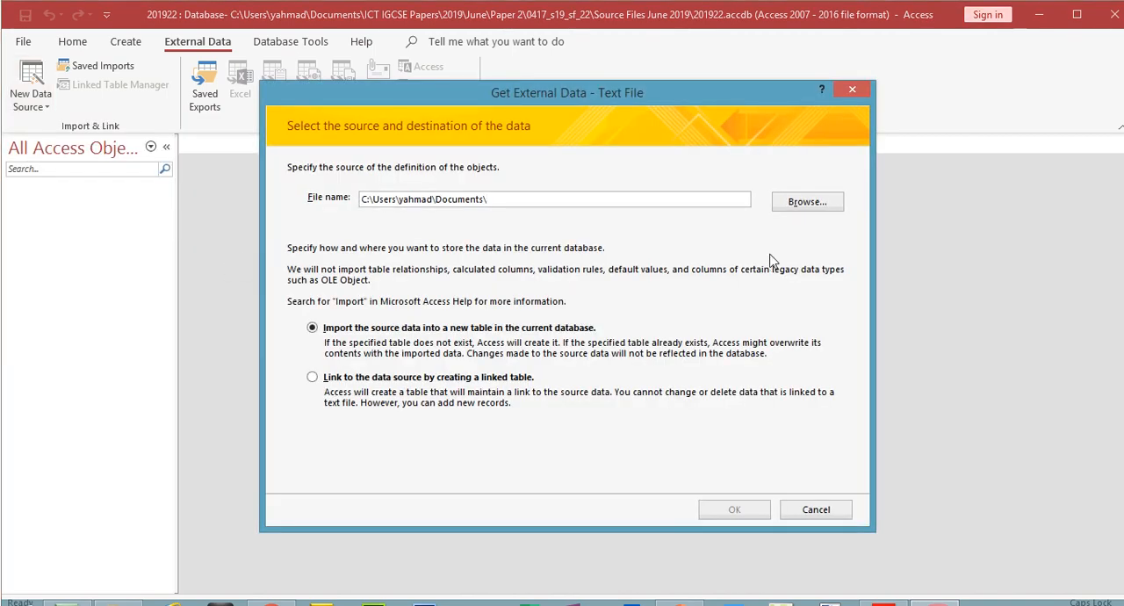
# - Choose J229CRUISES.csv from Source Files June 2019 as the import source and proceed to the delimiter options with a new table as destination
pyautogui.click(807, 202)
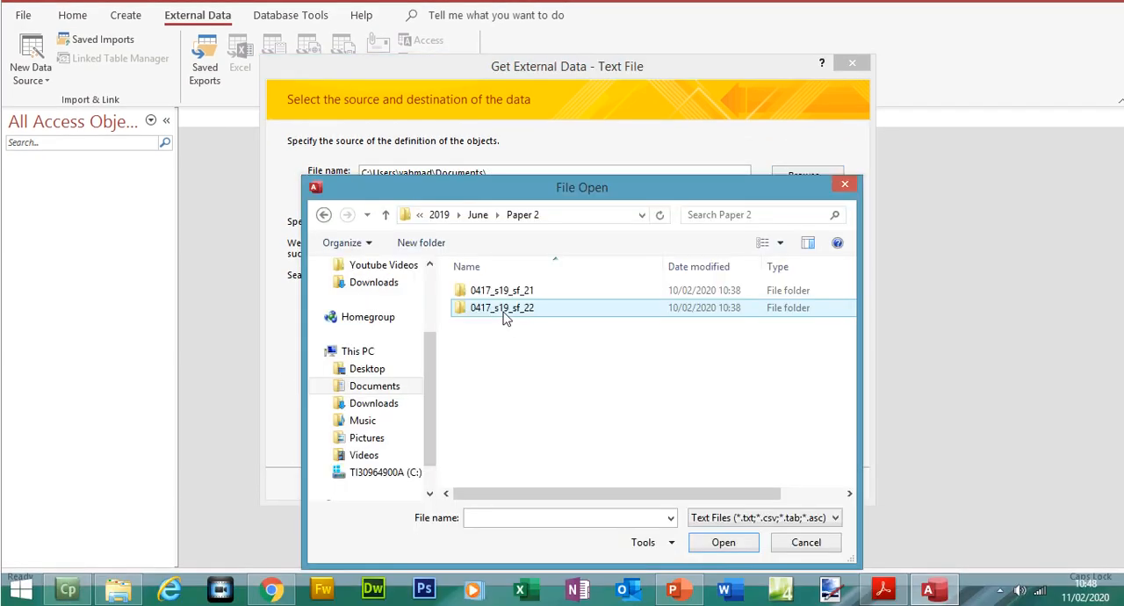
pyautogui.doubleClick(504, 308)
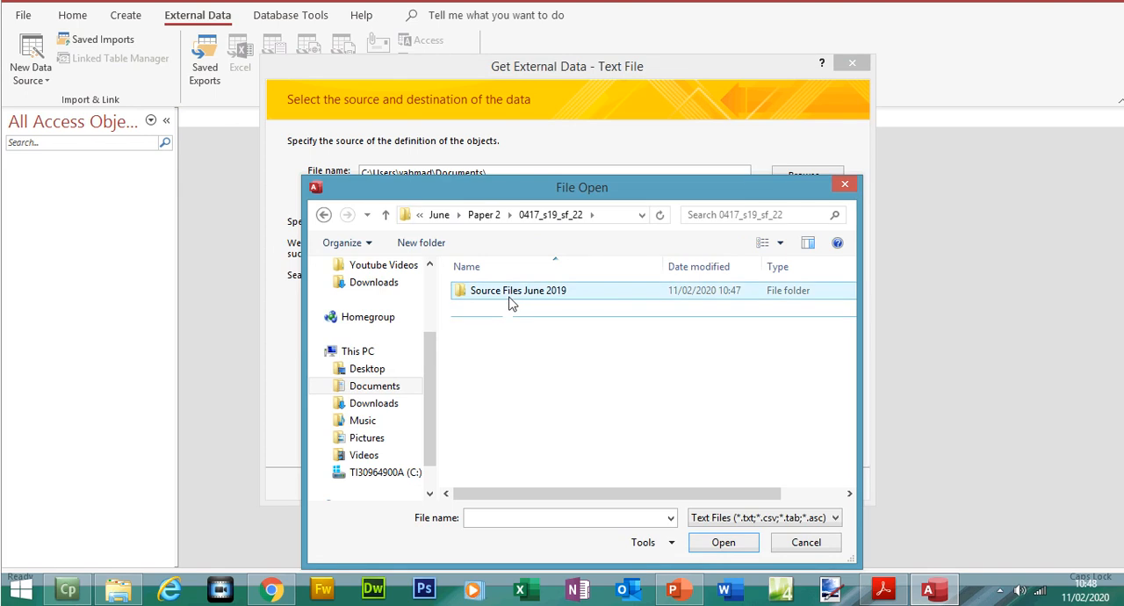
pyautogui.doubleClick(510, 295)
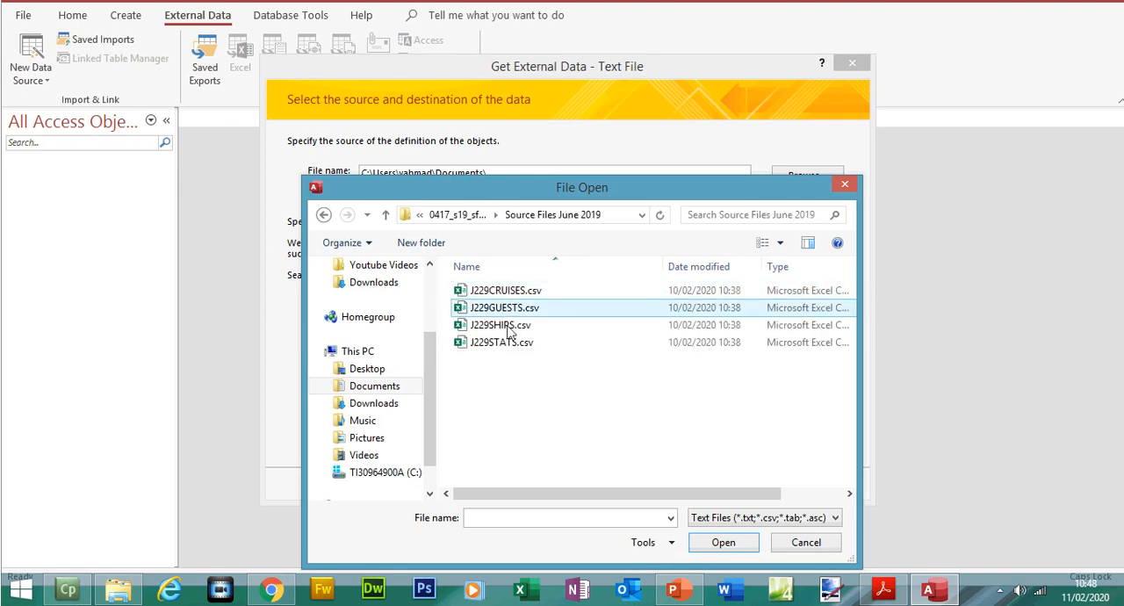
pyautogui.click(507, 297)
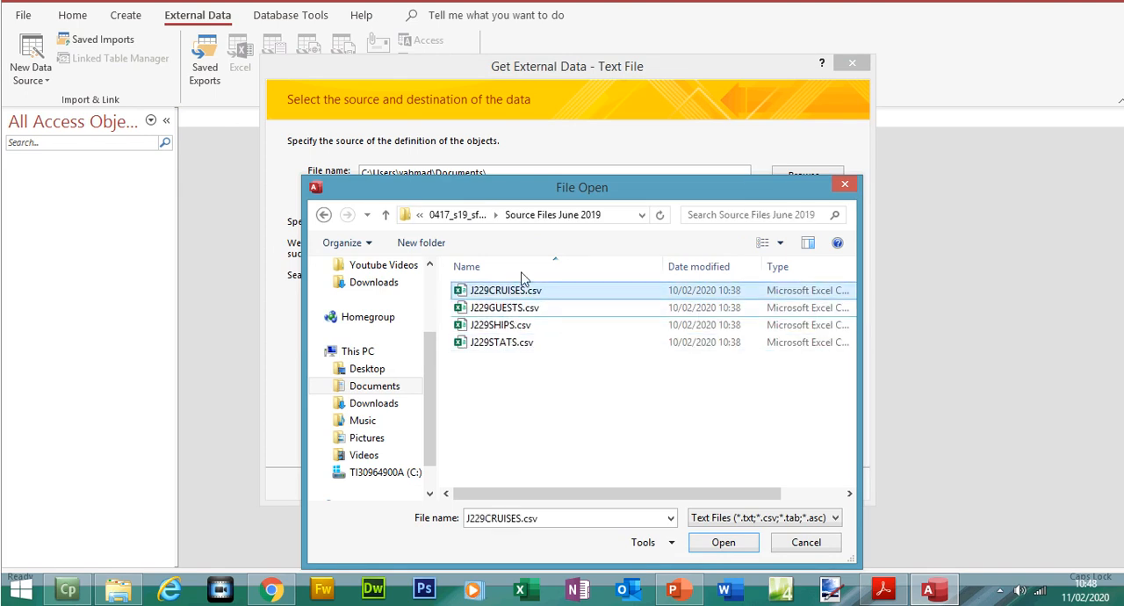
pyautogui.click(718, 542)
pyautogui.click(732, 489)
pyautogui.click(729, 450)
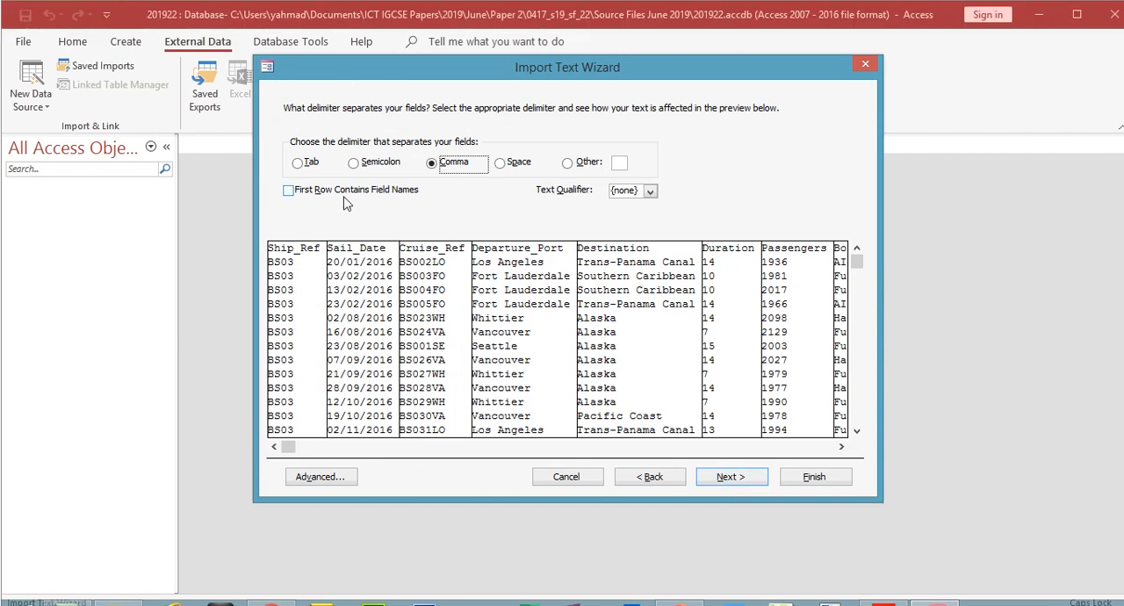
# - Treat the first row of the comma-delimited file as field names and open its import specification
pyautogui.click(339, 191)
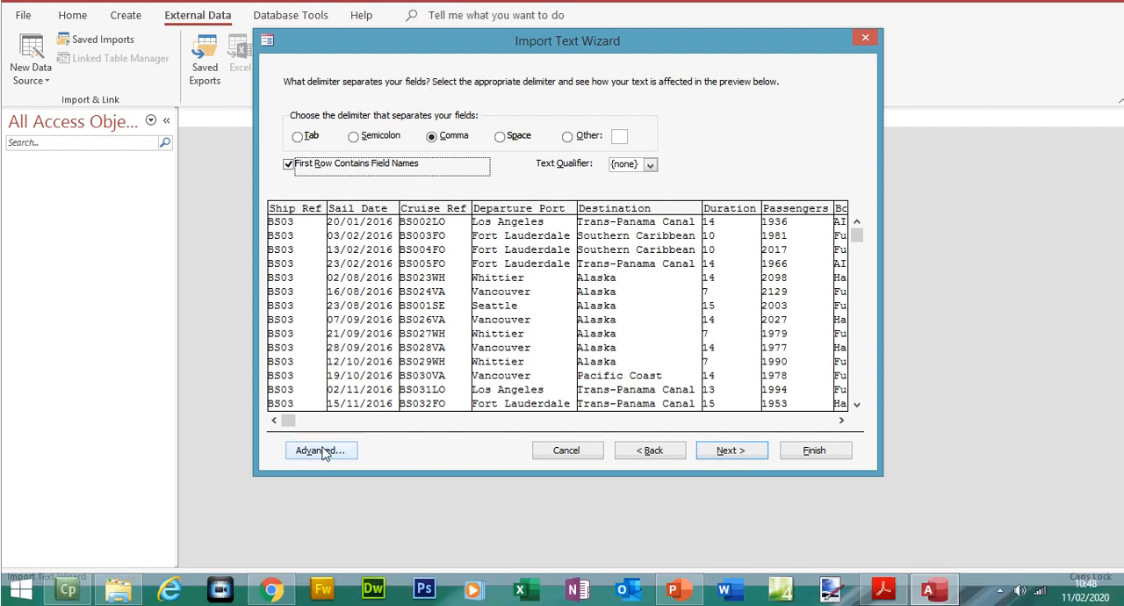
pyautogui.click(321, 476)
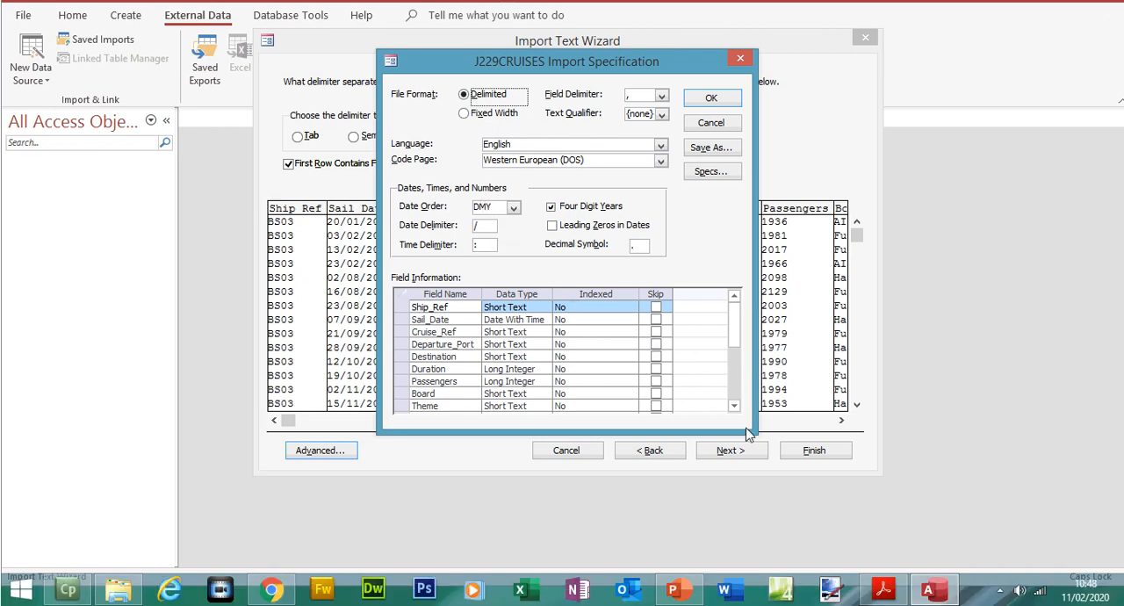
# - Check the import specification's data types against the exam paper's field table, accept them and proceed to the primary key options
pyautogui.click(885, 593)
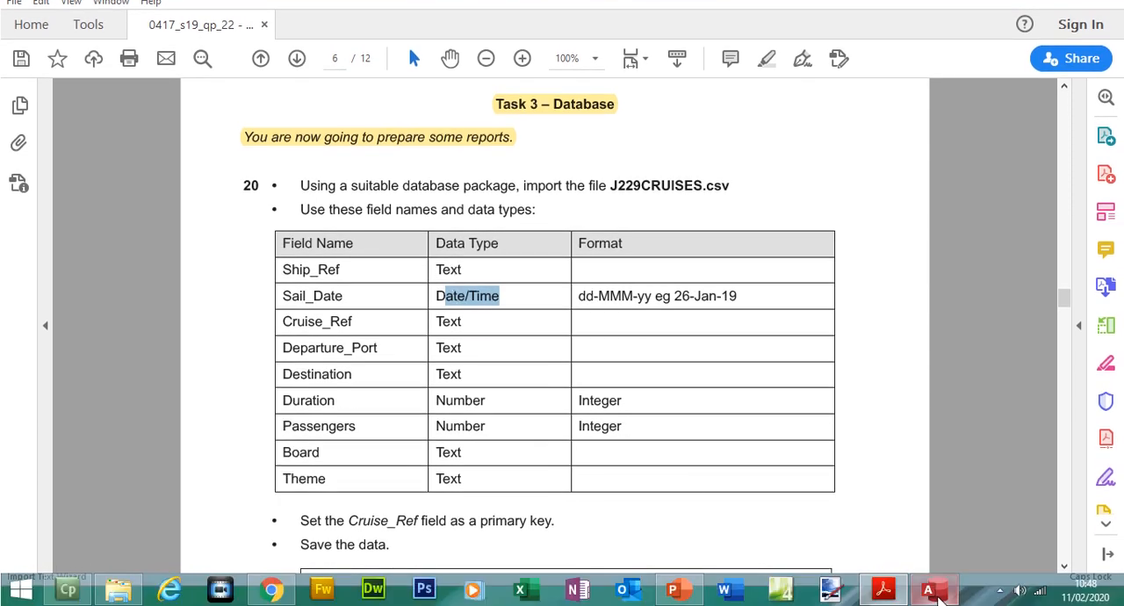
pyautogui.click(928, 590)
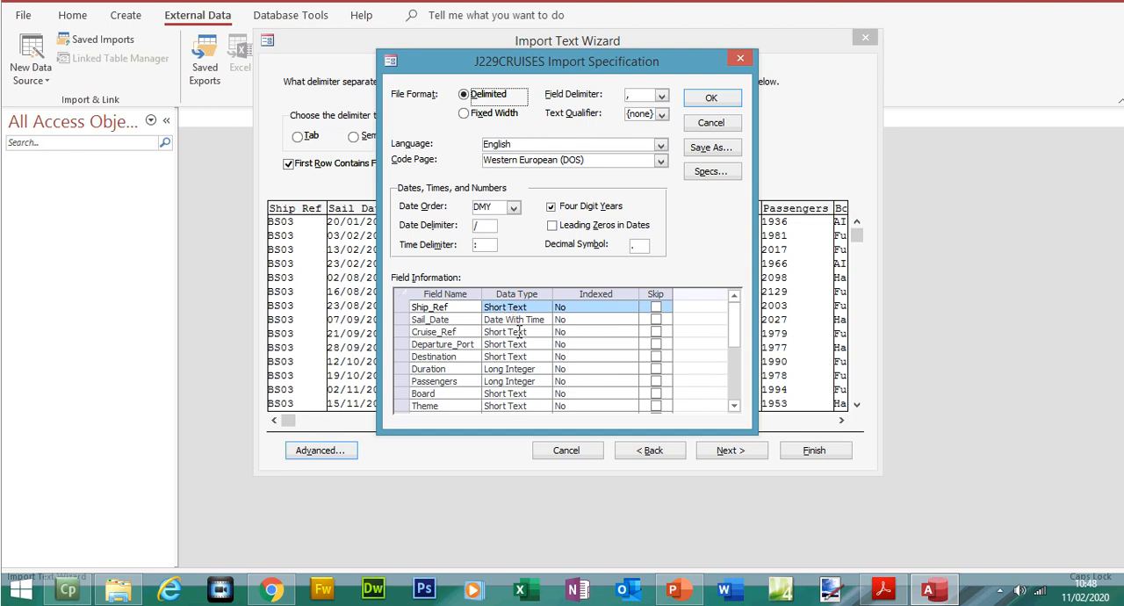
pyautogui.click(883, 590)
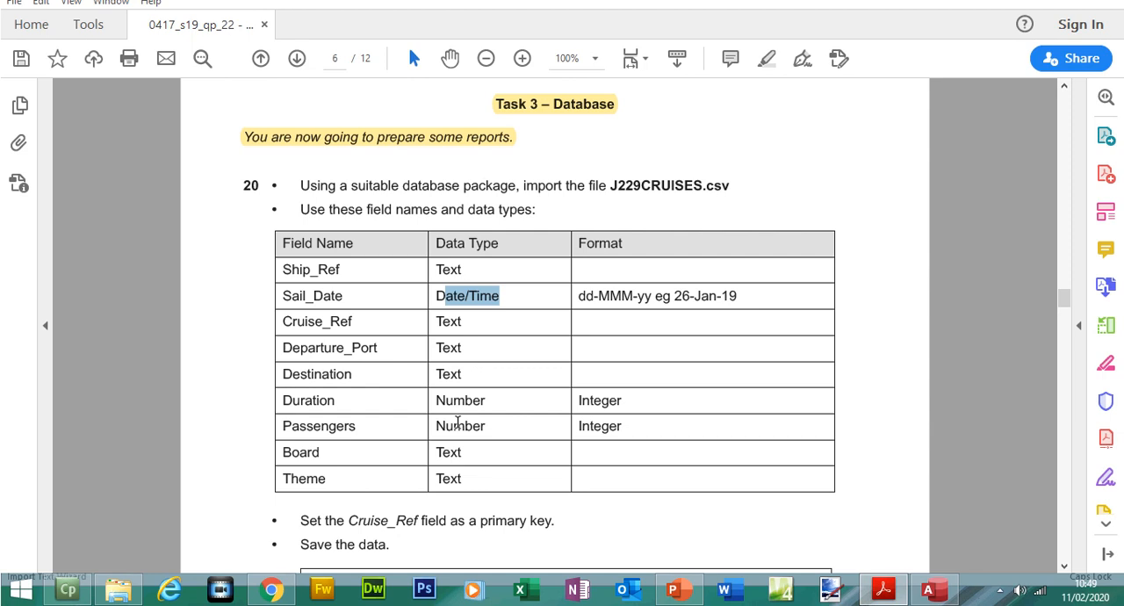
pyautogui.click(883, 590)
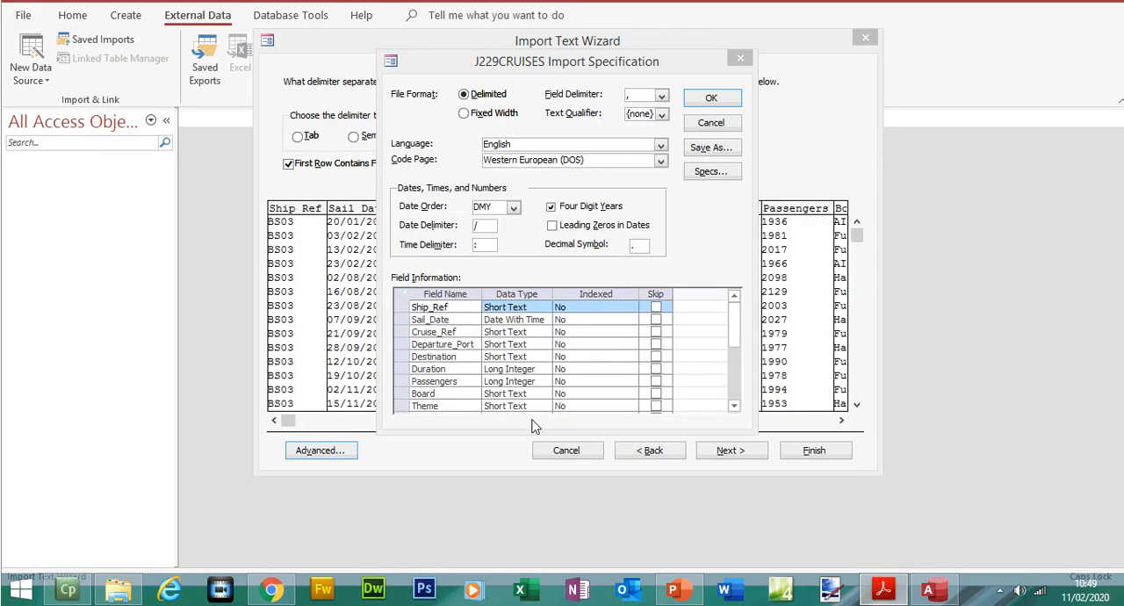
pyautogui.click(736, 408)
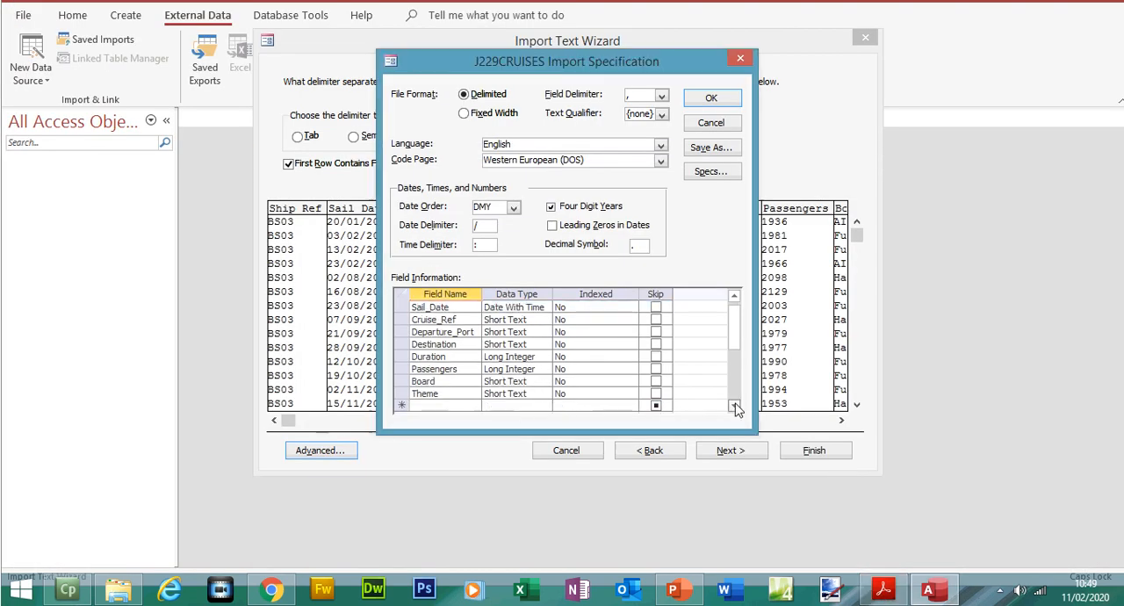
pyautogui.click(711, 98)
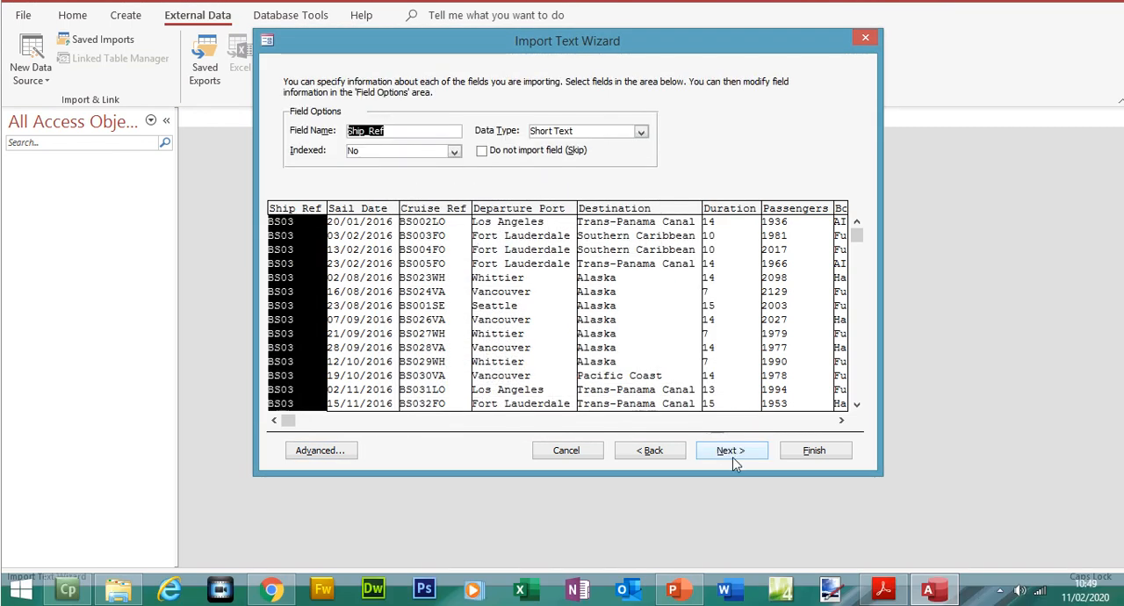
pyautogui.click(731, 450)
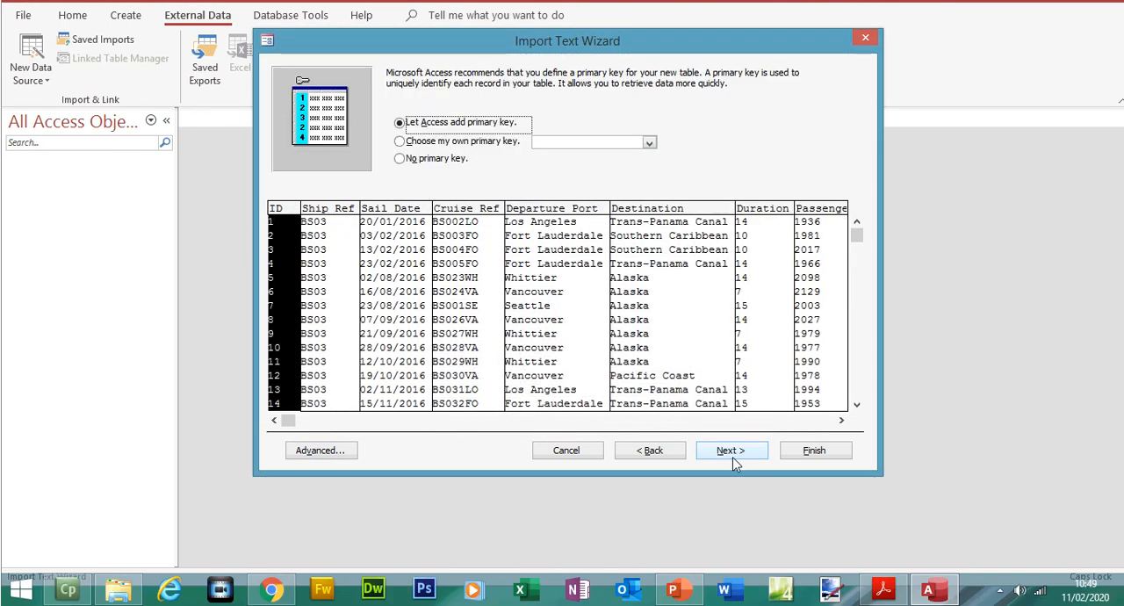
# - Switch to the exam paper in Acrobat Reader and highlight "Cruise_Ref field as a primary key" under step 20
pyautogui.click(883, 589)
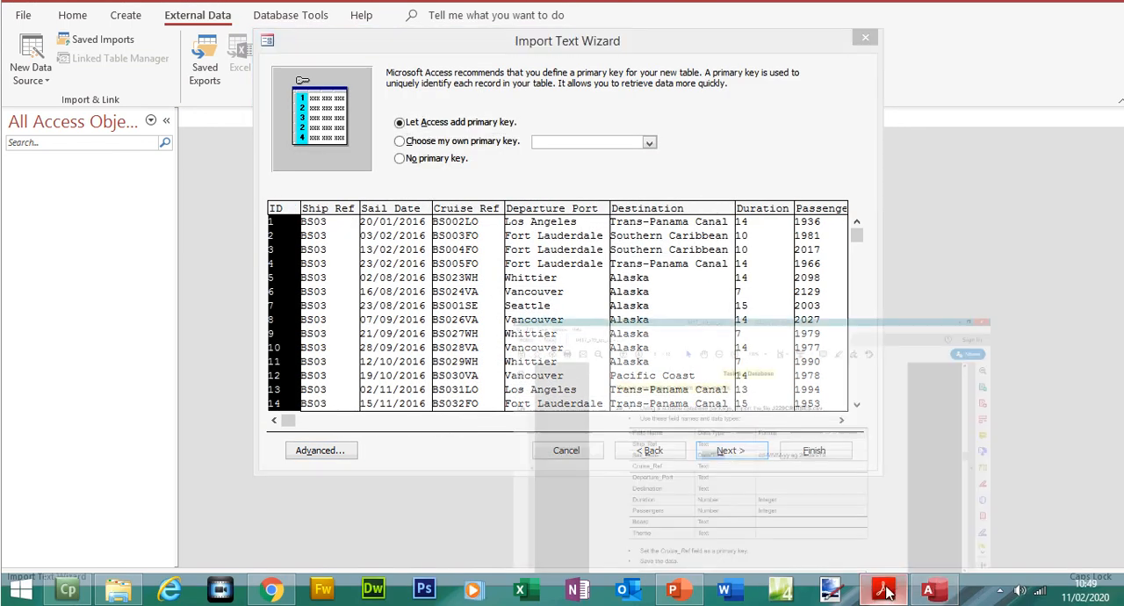
pyautogui.scroll(-5, 693, 317)
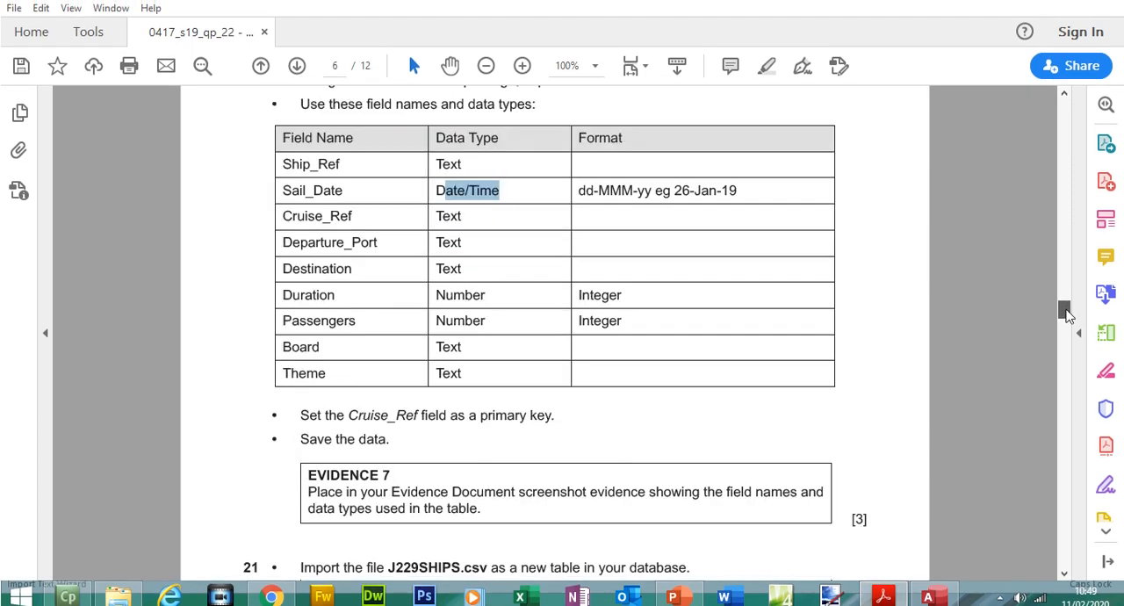
pyautogui.moveTo(349, 227); pyautogui.dragTo(553, 253)
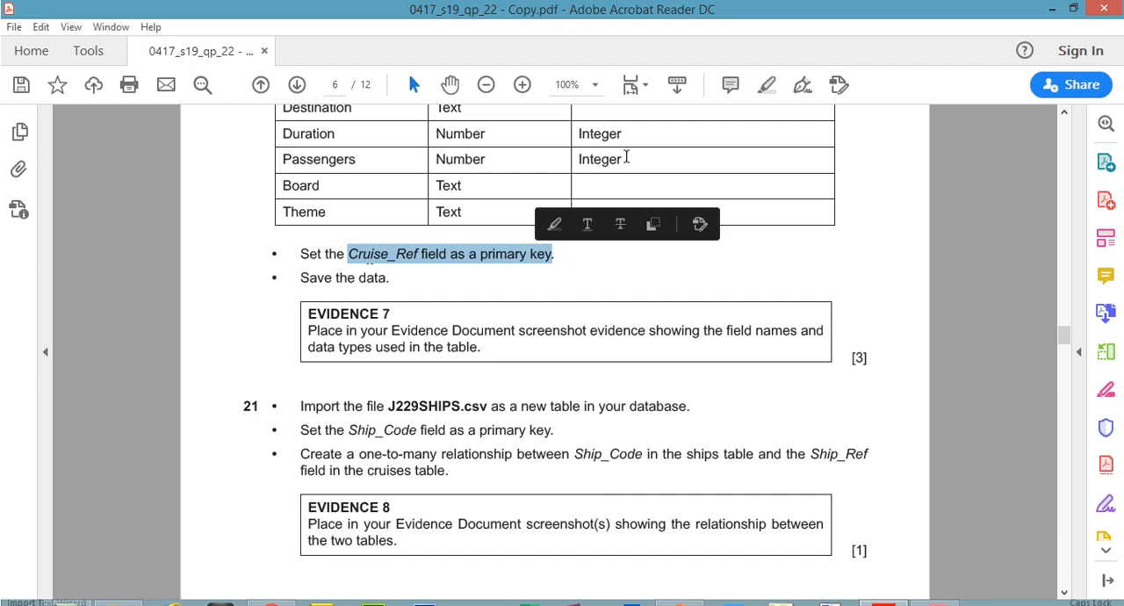
pyautogui.click(761, 91)
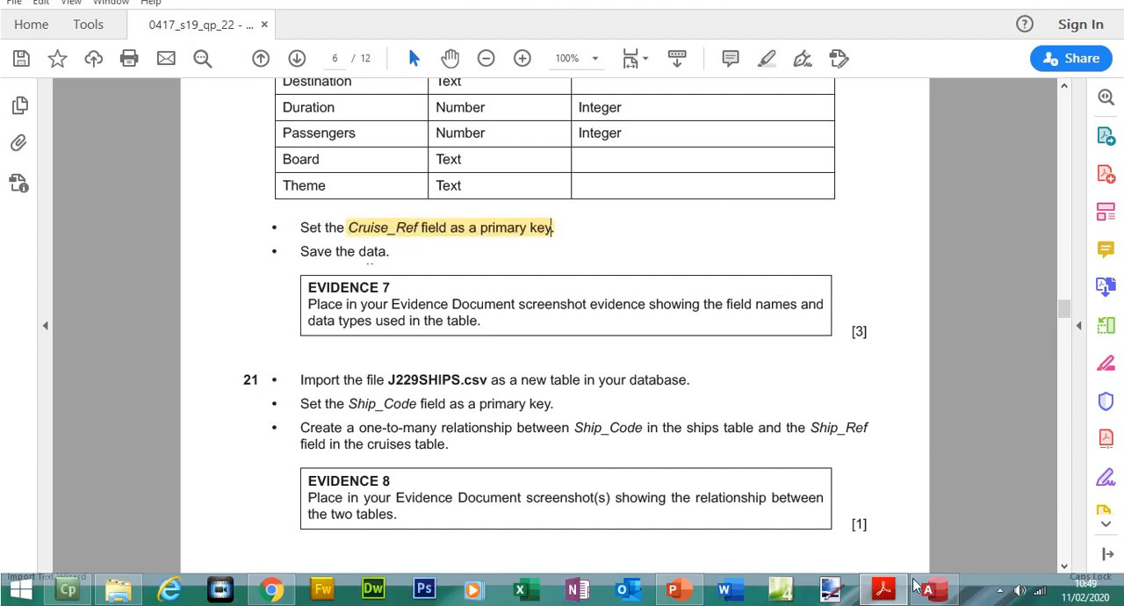
# - Return to the Access import wizard, choose Cruise_Ref as the table's own primary key and proceed to the table name
pyautogui.click(933, 590)
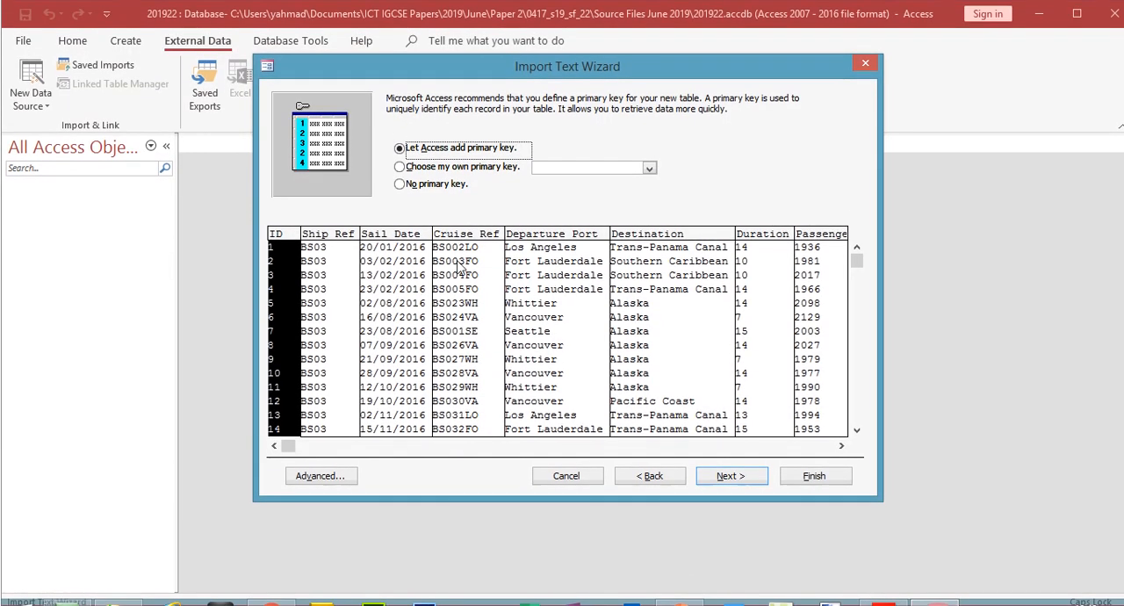
pyautogui.click(408, 171)
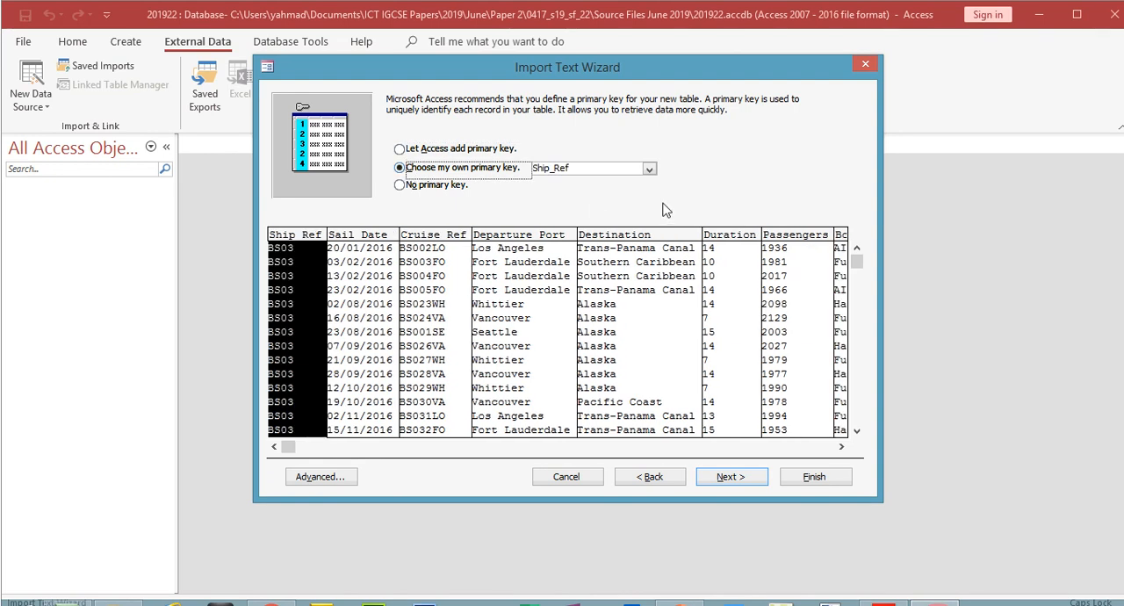
pyautogui.click(649, 168)
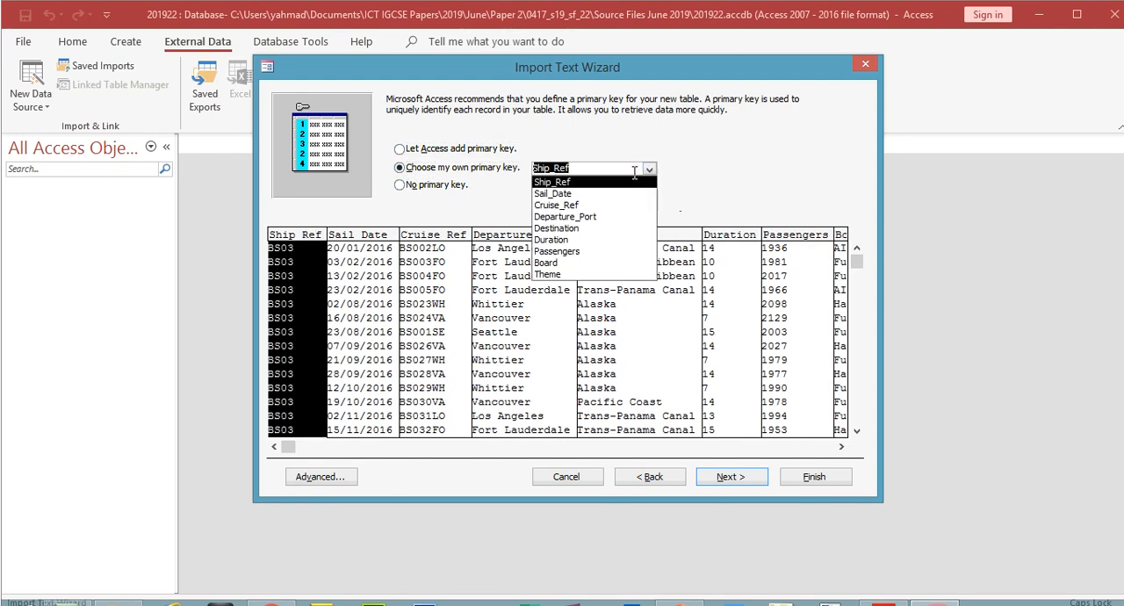
pyautogui.click(580, 206)
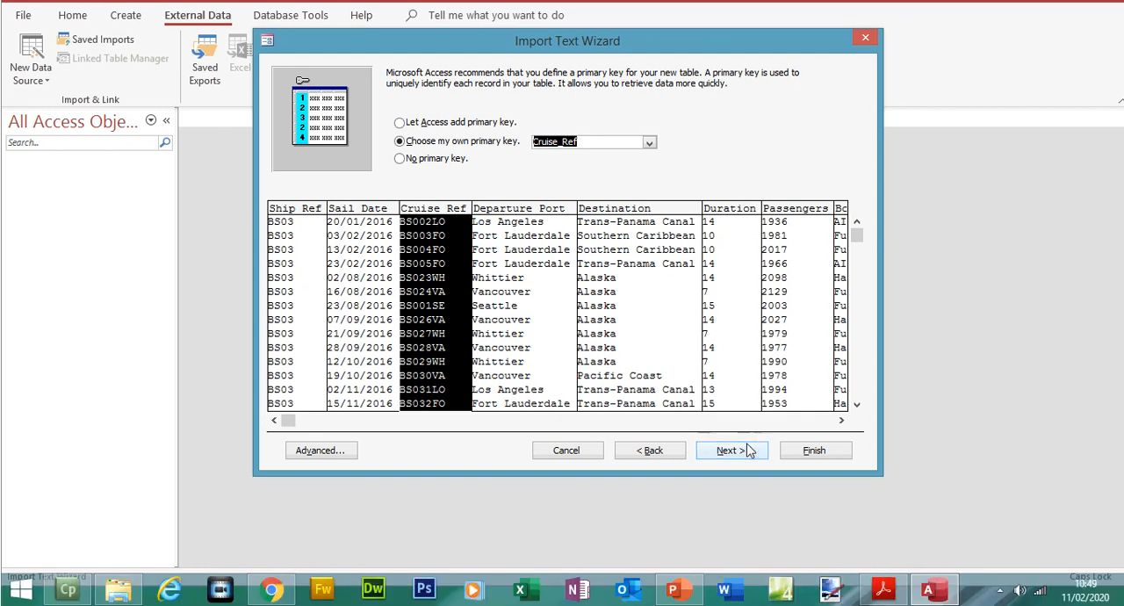
pyautogui.click(749, 477)
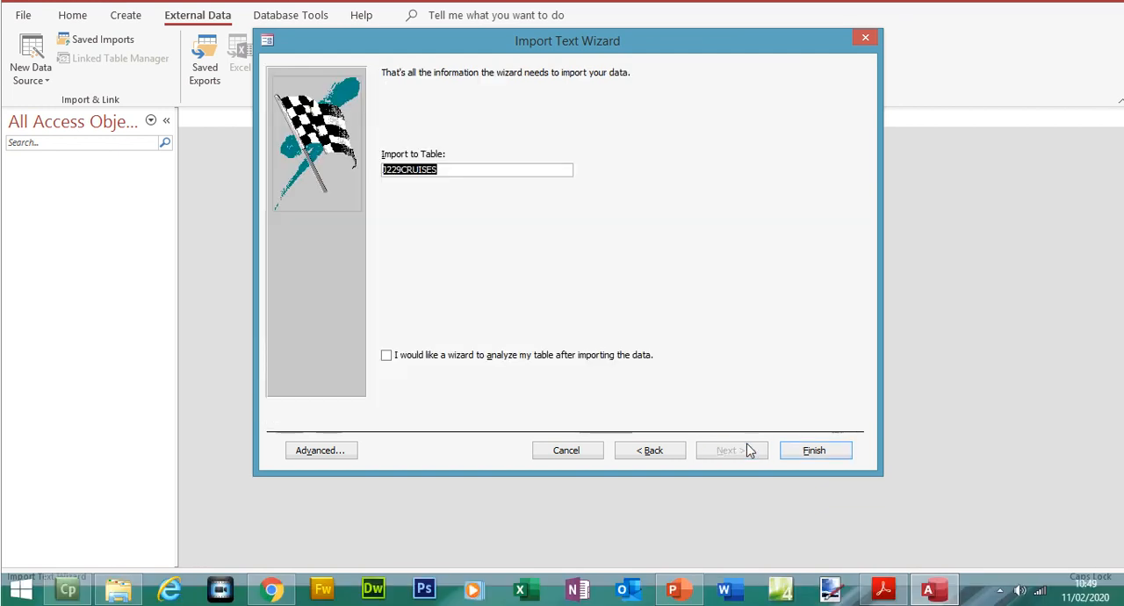
# - Finish importing the data into the J229CRUISES table, close the wizard and open the table
pyautogui.click(828, 454)
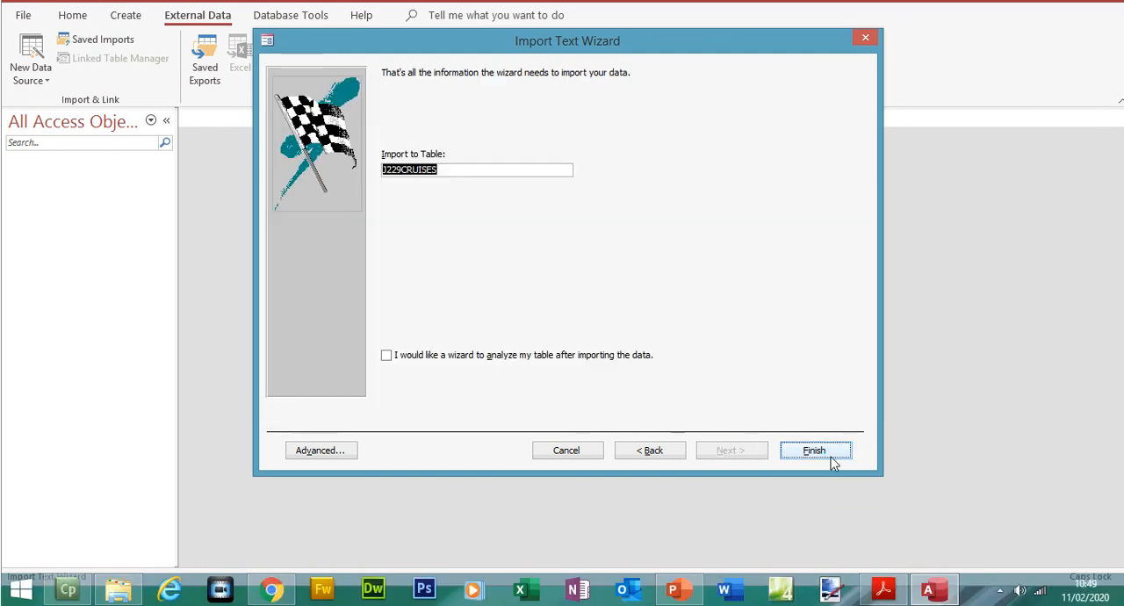
pyautogui.click(818, 499)
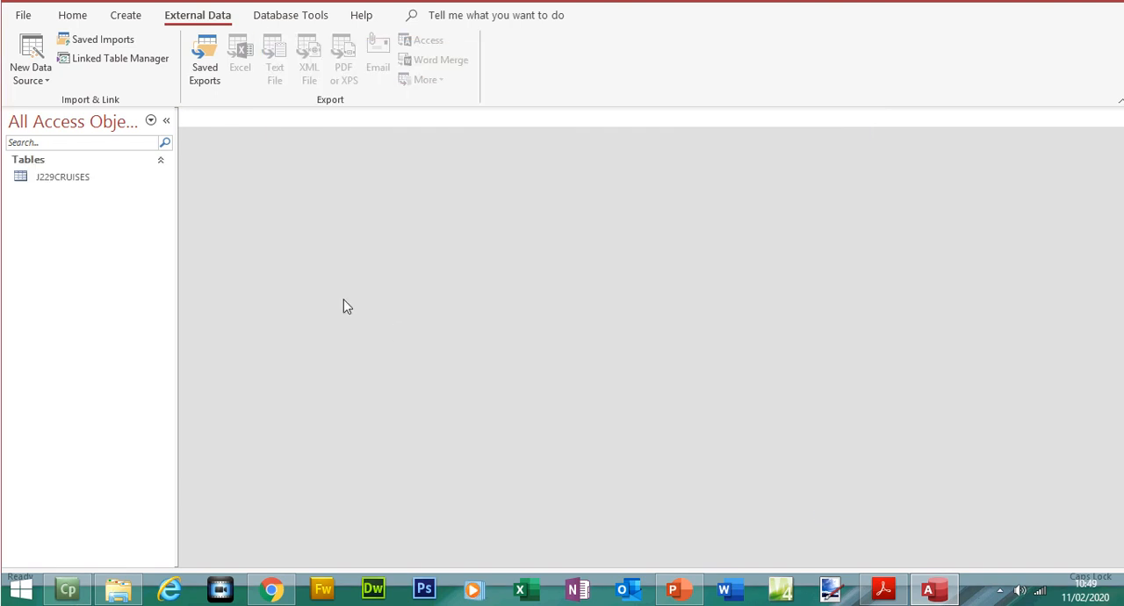
pyautogui.click(94, 178)
pyautogui.doubleClick(94, 205)
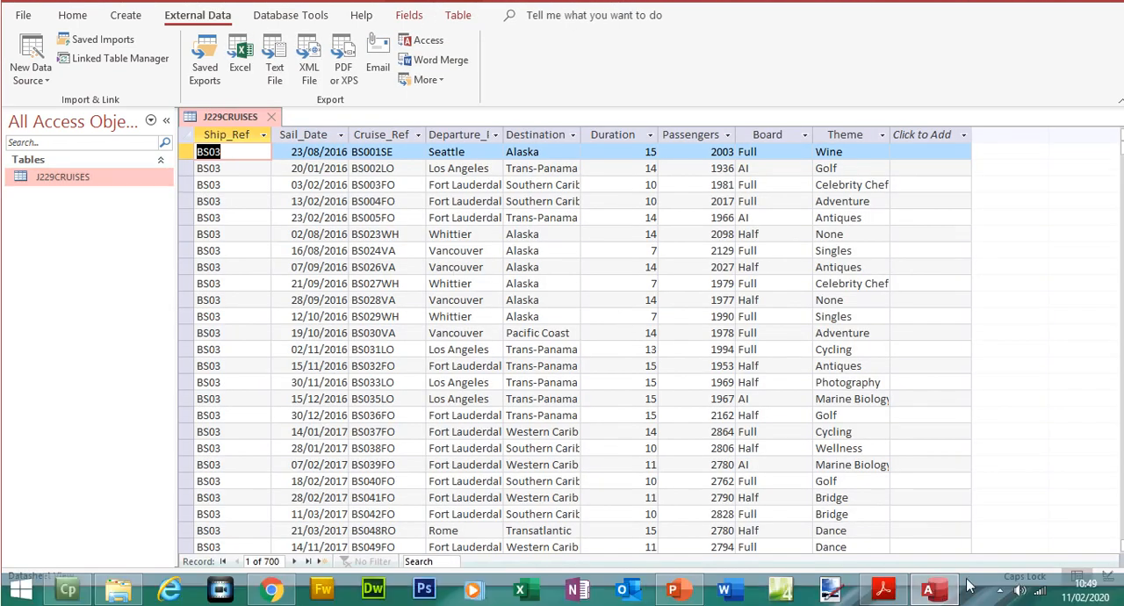
# - Switch to the exam paper in Acrobat Reader and examine the format required for the Sail_Date field
pyautogui.click(887, 596)
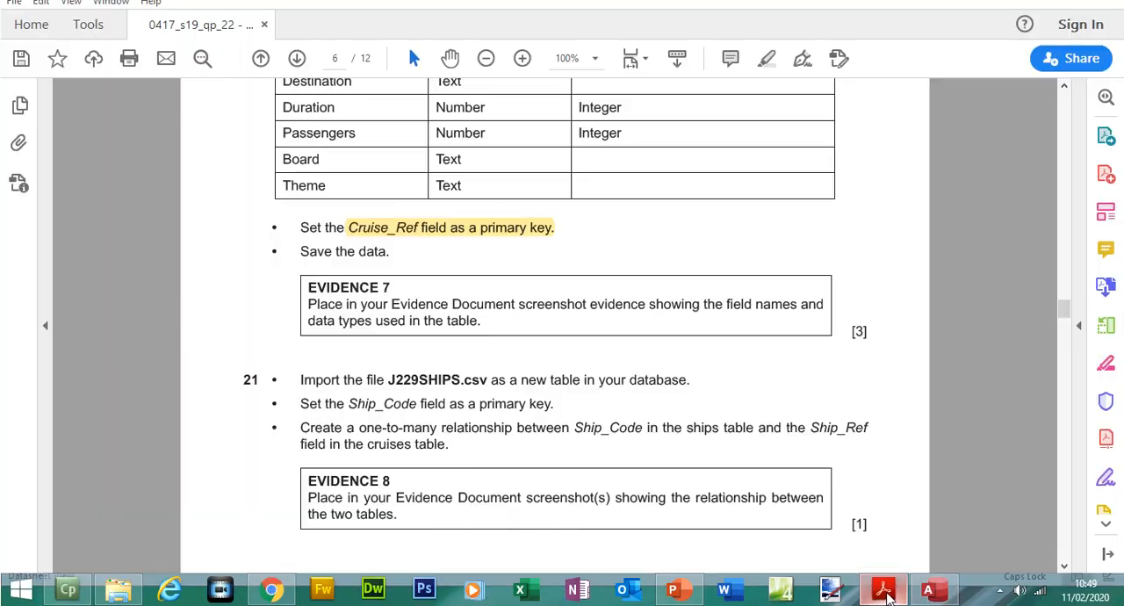
pyautogui.moveTo(1064, 305); pyautogui.dragTo(1064, 296)
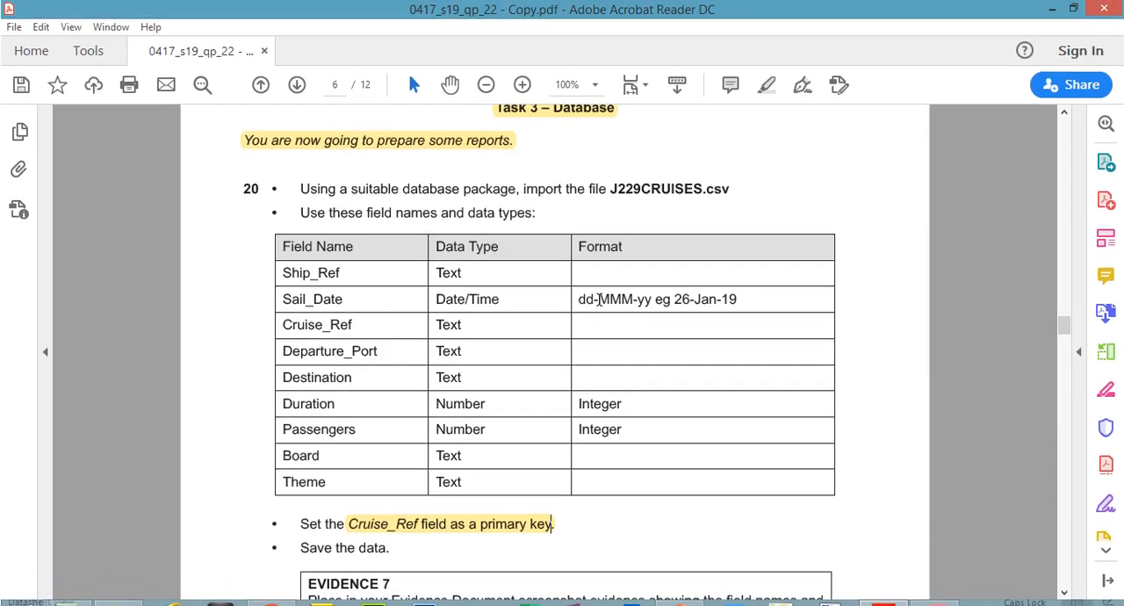
pyautogui.moveTo(602, 298); pyautogui.dragTo(626, 298)
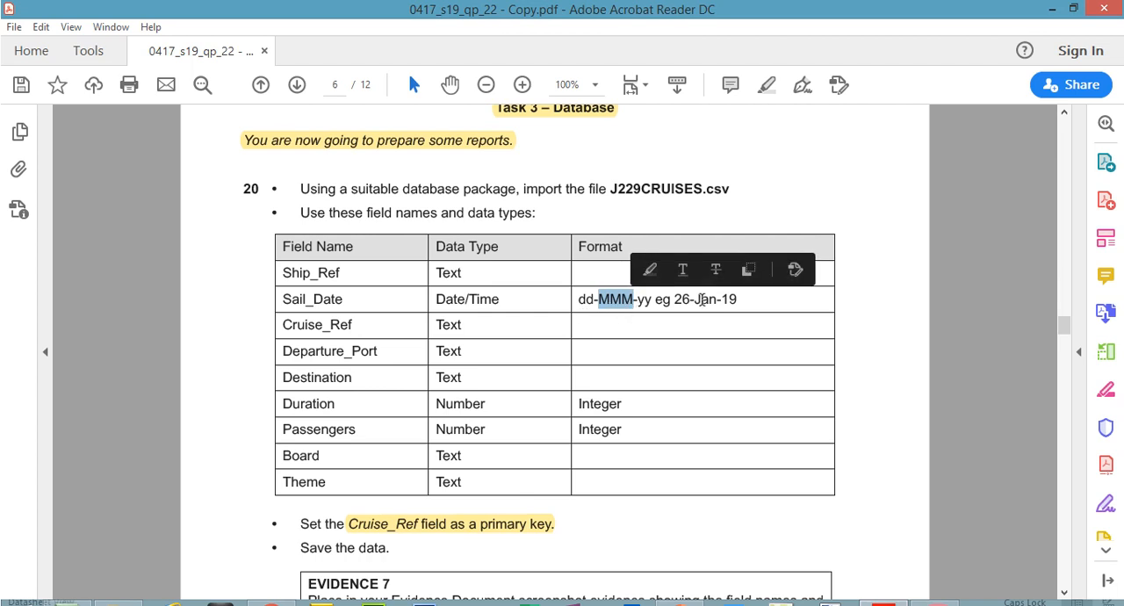
pyautogui.moveTo(699, 299); pyautogui.dragTo(718, 299)
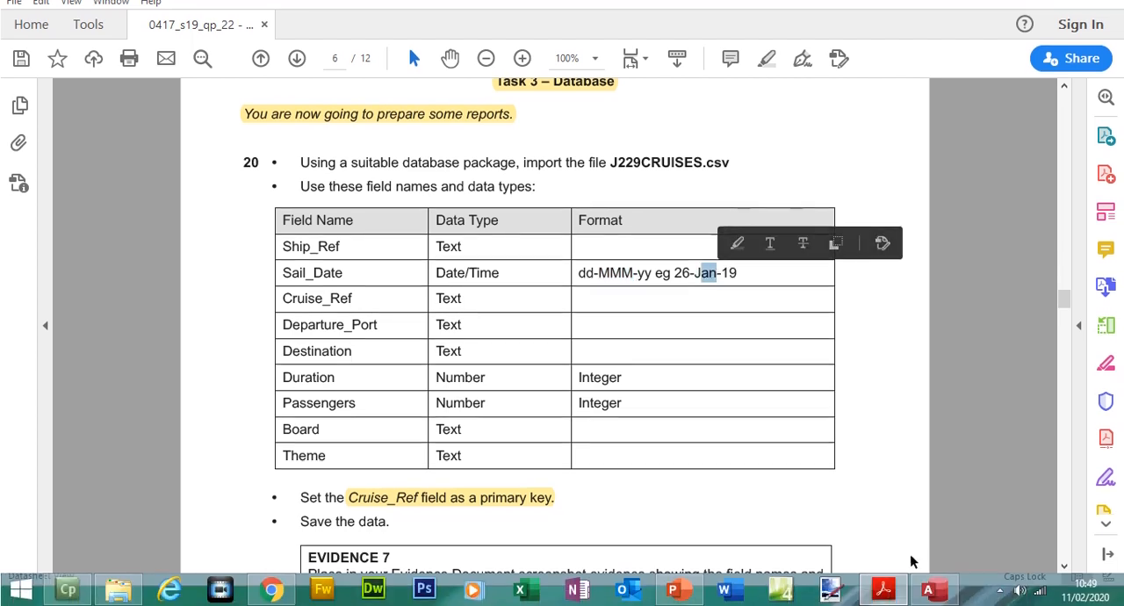
# - Return to Access, show J229CRUISES in Design View and set the Sail_Date field's format to Medium Date
pyautogui.click(929, 590)
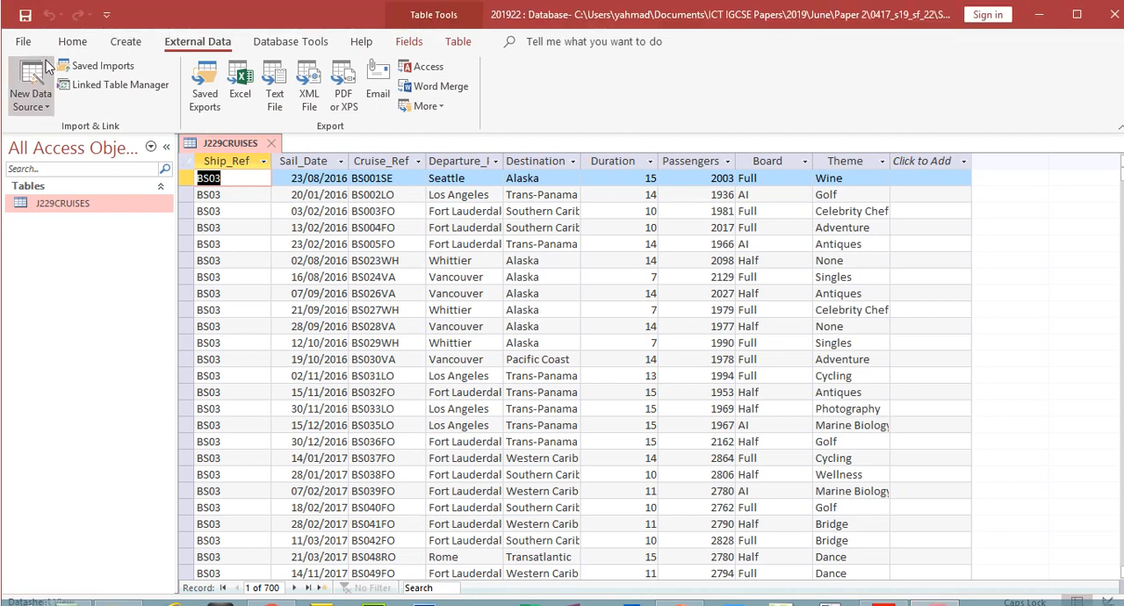
pyautogui.click(72, 15)
pyautogui.click(33, 48)
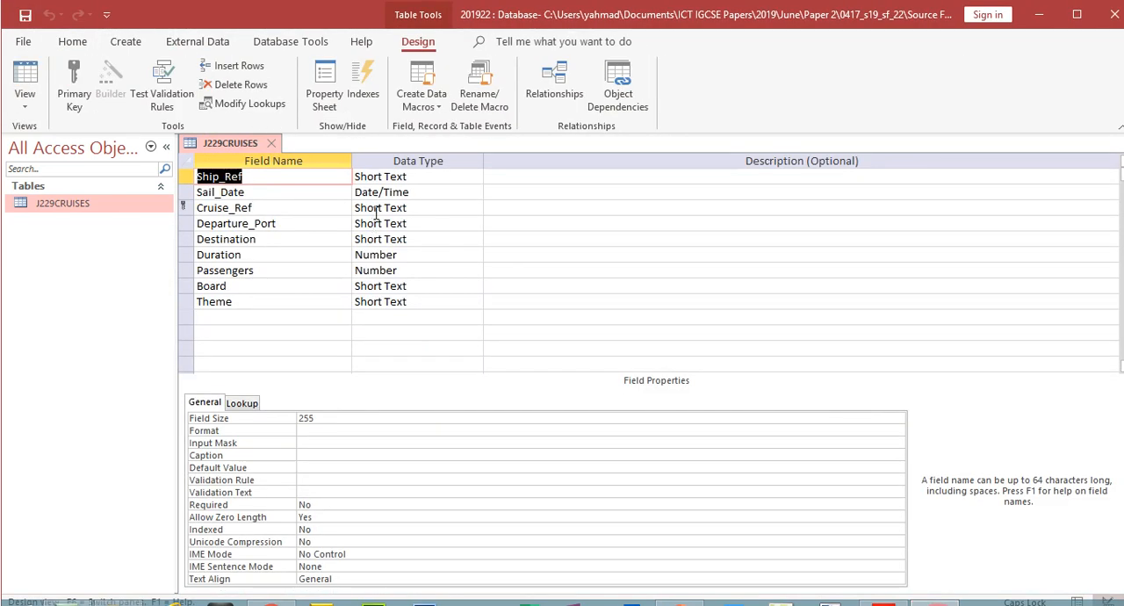
pyautogui.click(386, 194)
pyautogui.click(312, 394)
pyautogui.click(897, 394)
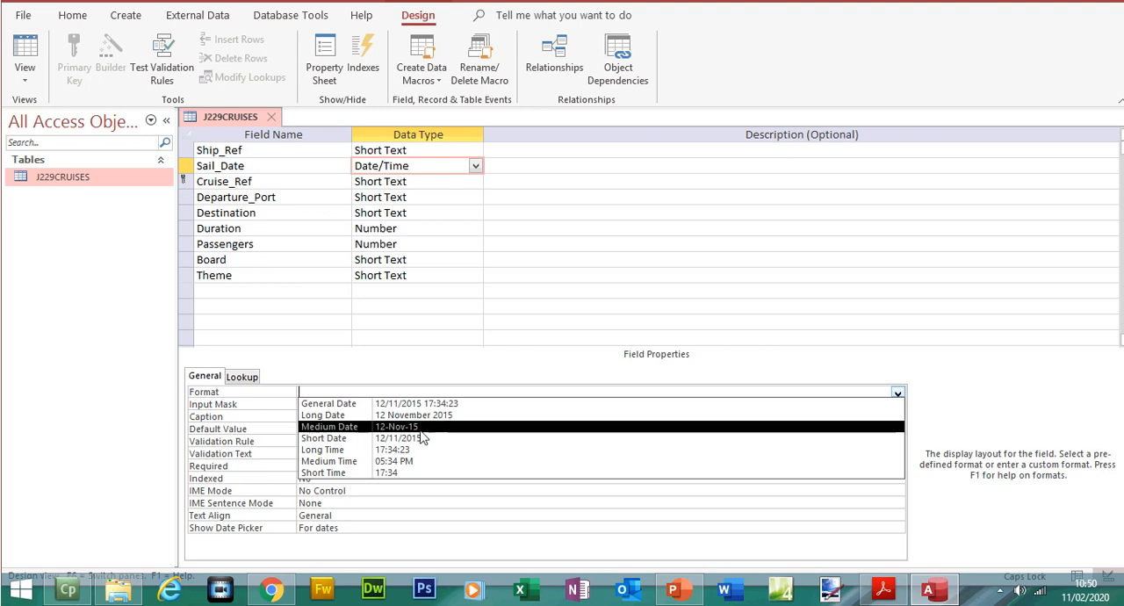
pyautogui.click(400, 427)
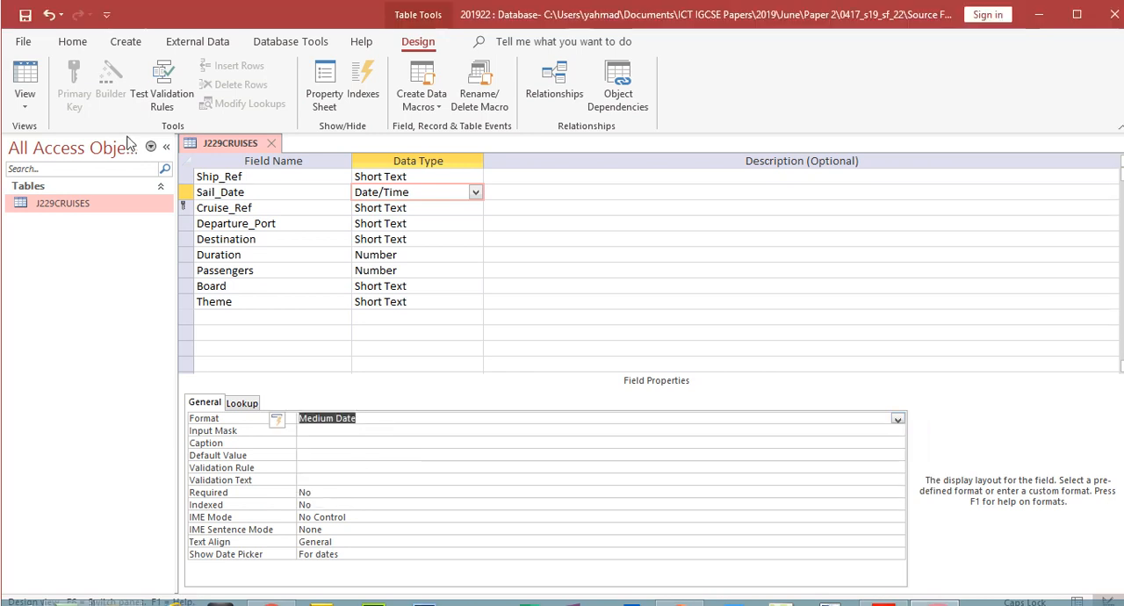
# - Save the J229CRUISES table while switching to Datasheet View and select the Sail_Date column to check its date format
pyautogui.click(25, 53)
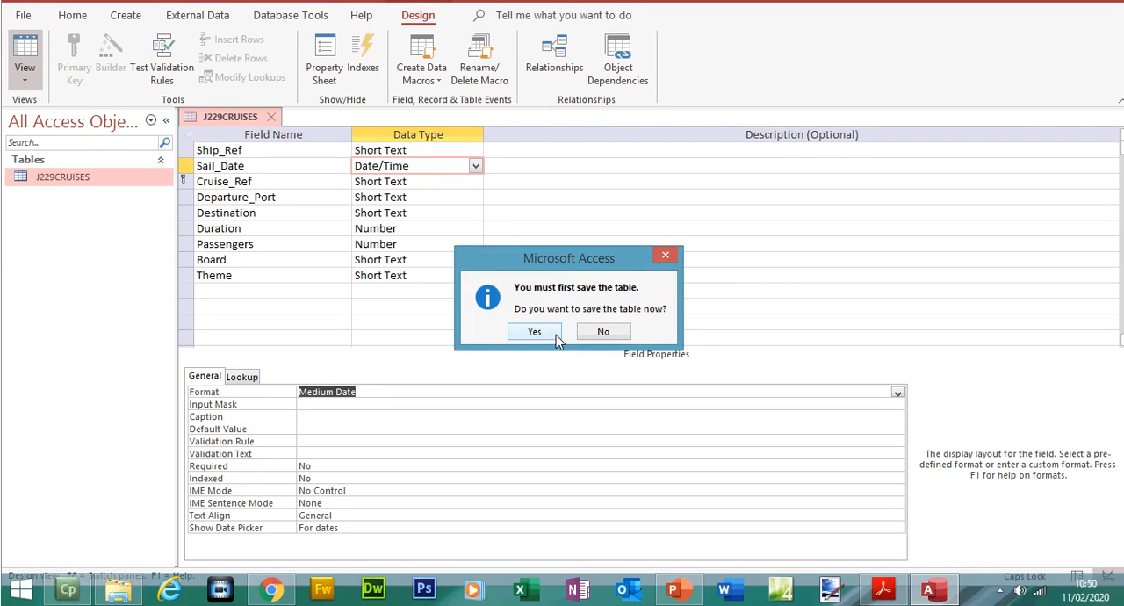
pyautogui.click(556, 337)
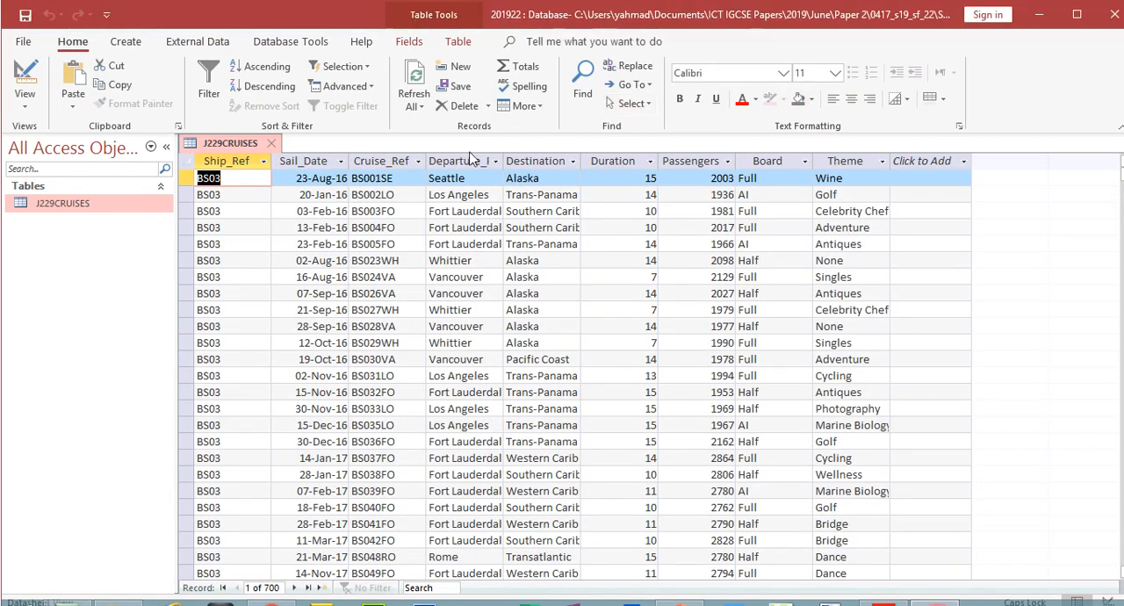
pyautogui.click(324, 164)
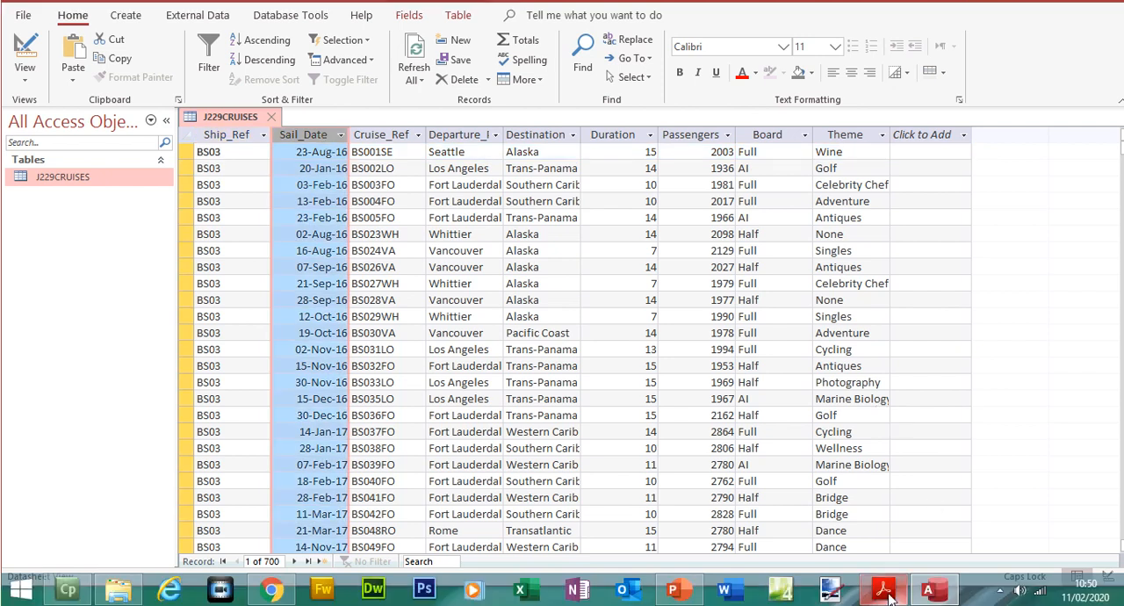
# - Switch to the exam paper in Acrobat Reader and highlight "Save the data." under step 20
pyautogui.click(884, 596)
pyautogui.scroll(-2, 1058, 290)
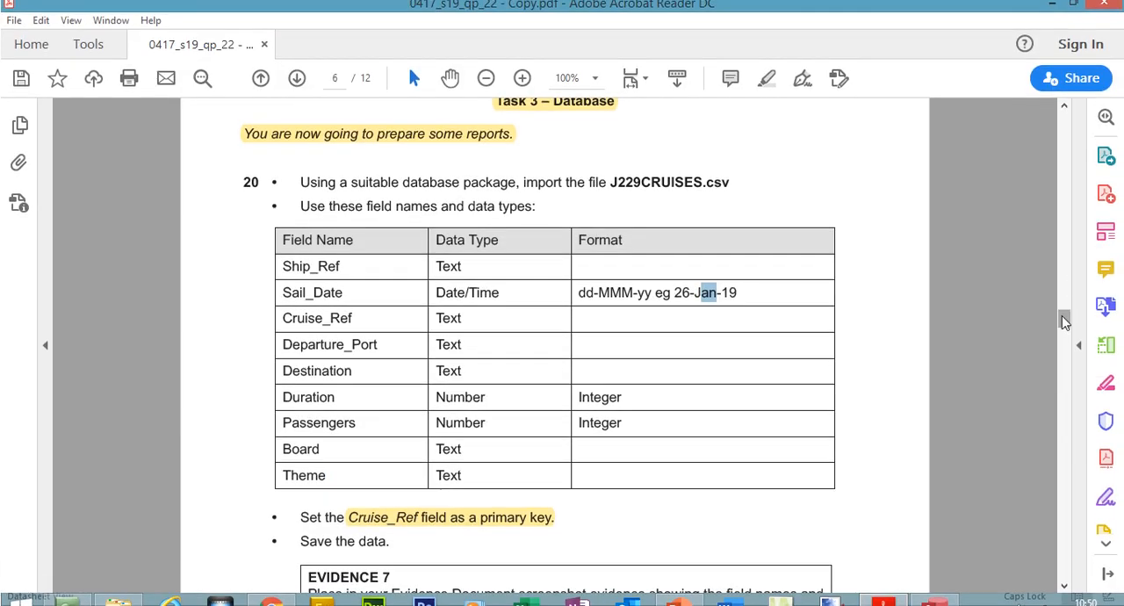
pyautogui.moveTo(302, 431); pyautogui.dragTo(392, 431)
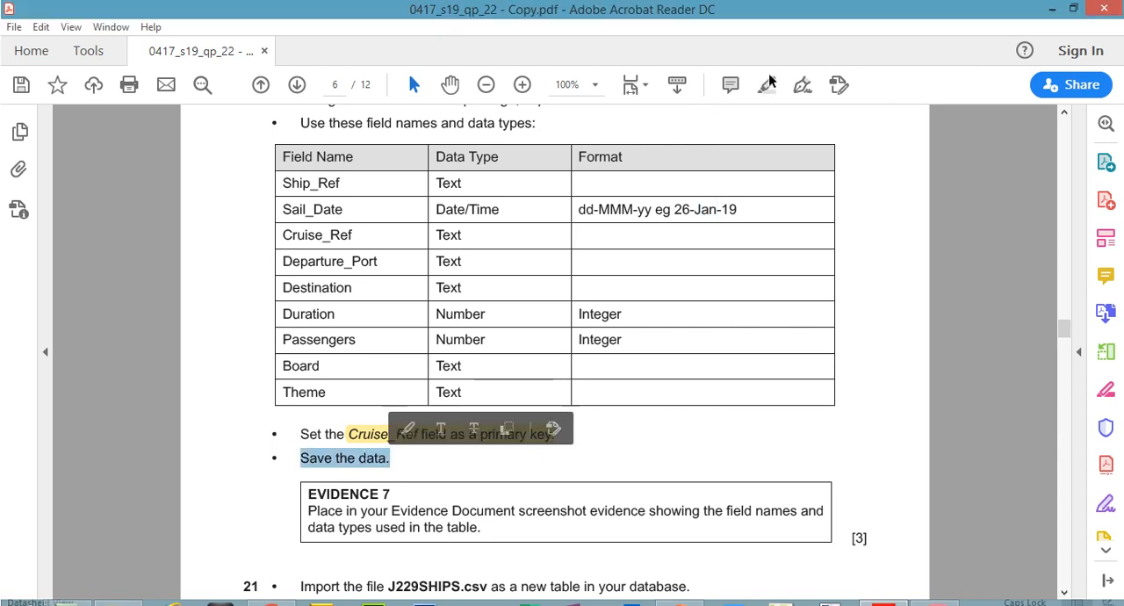
pyautogui.click(768, 81)
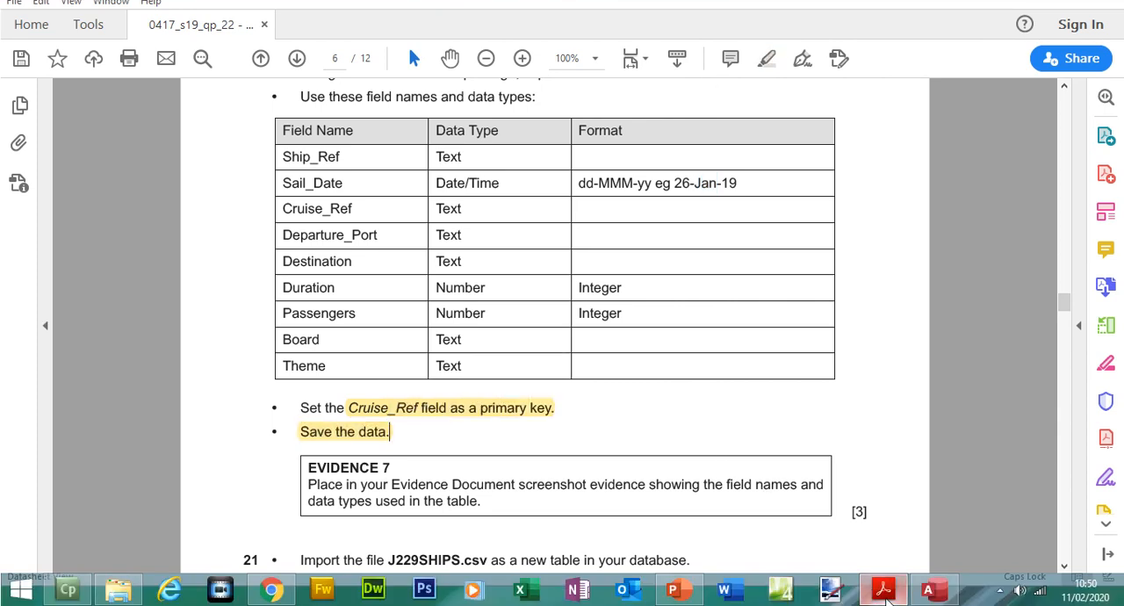
# - Review the Sail_Date column in Access and return to the exam paper to examine the Evidence 7 instructions
pyautogui.click(885, 596)
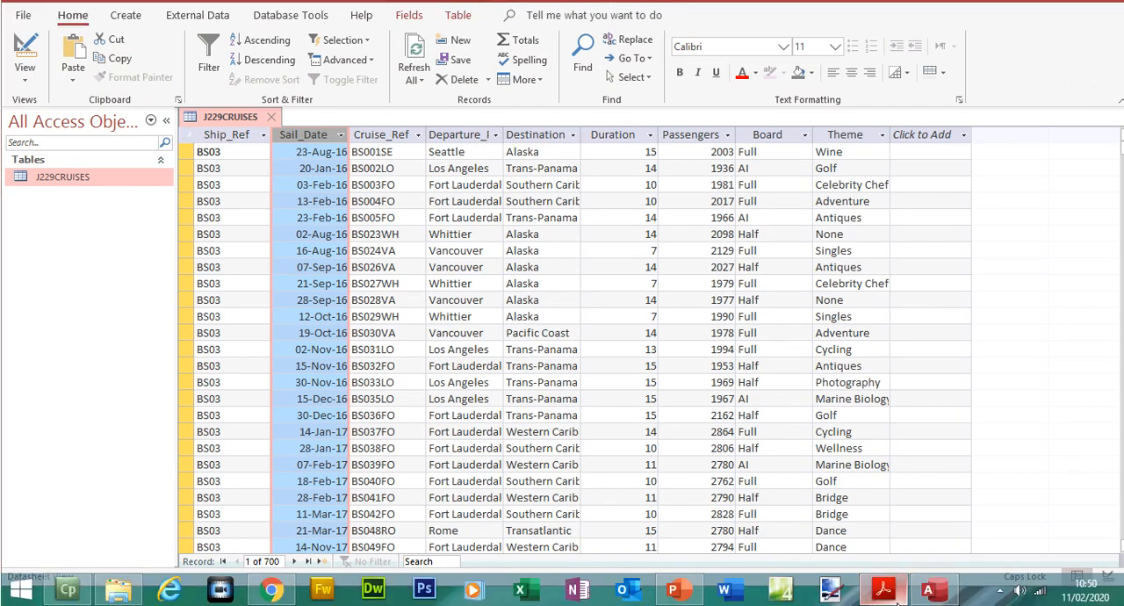
pyautogui.click(882, 589)
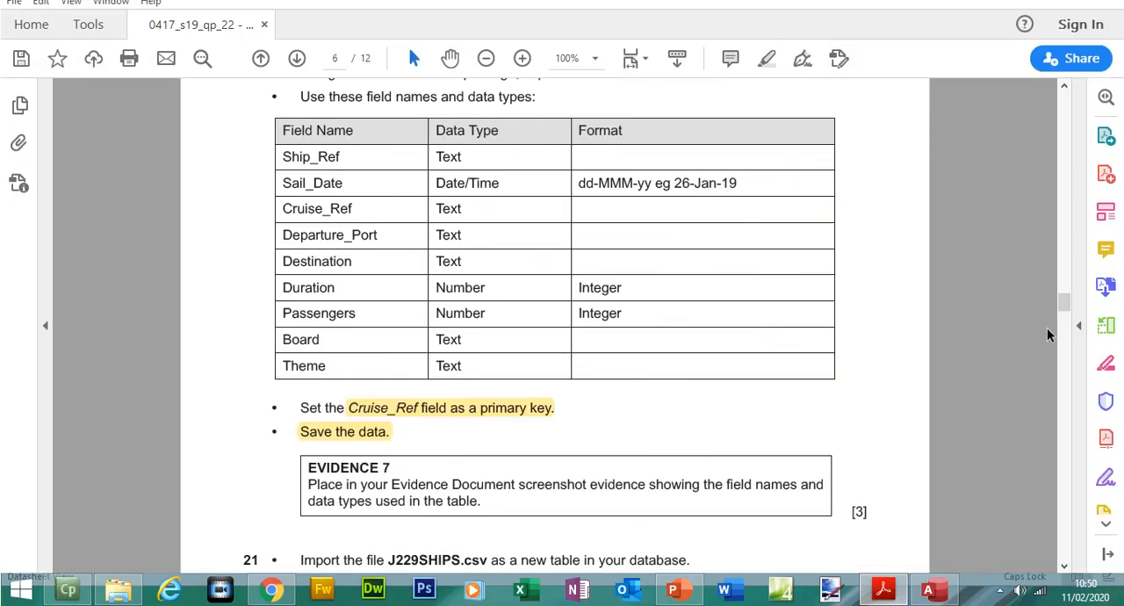
# - Find the evidence file's name in Task 1 of the exam paper, then open J229EVIDENCE.rtf from Source Files June 2019 and enable editing
pyautogui.moveTo(1061, 302); pyautogui.dragTo(1055, 170)
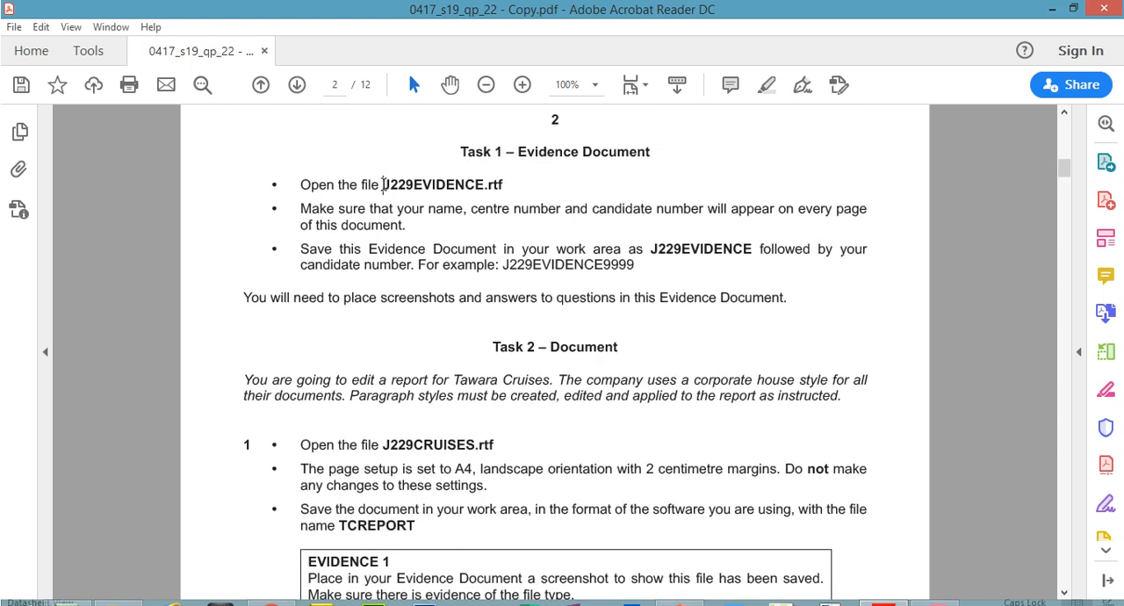
pyautogui.moveTo(383, 184); pyautogui.dragTo(510, 174)
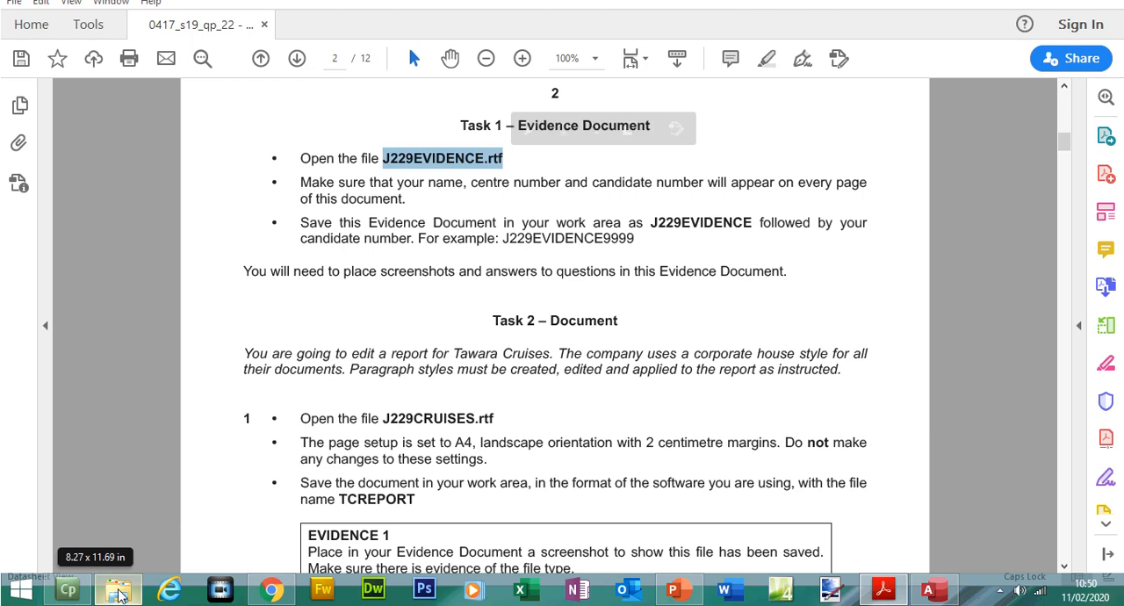
pyautogui.click(120, 594)
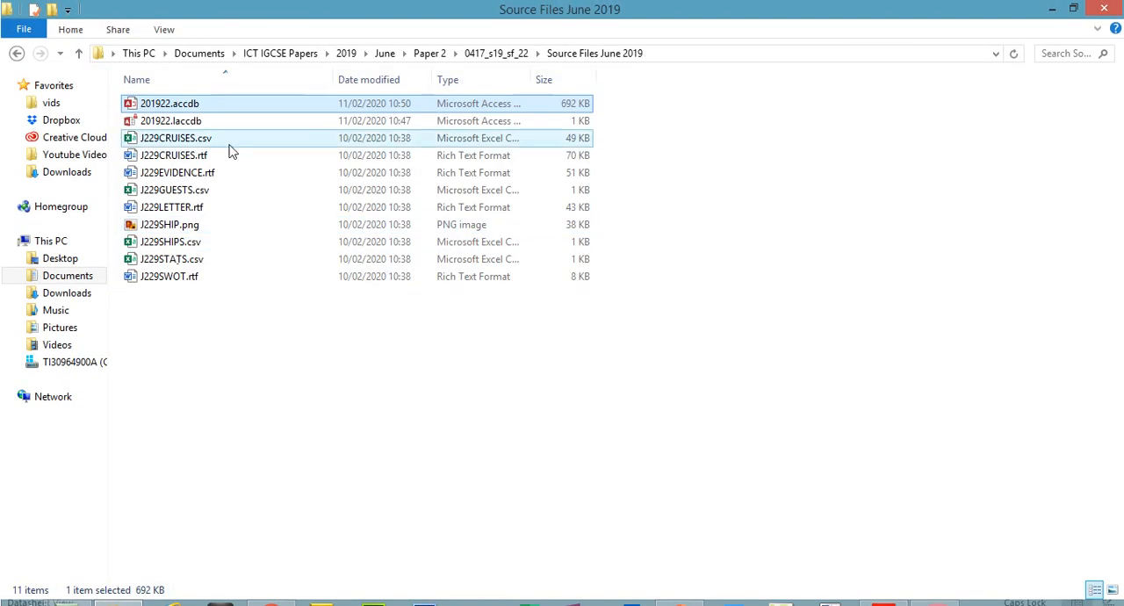
pyautogui.doubleClick(189, 180)
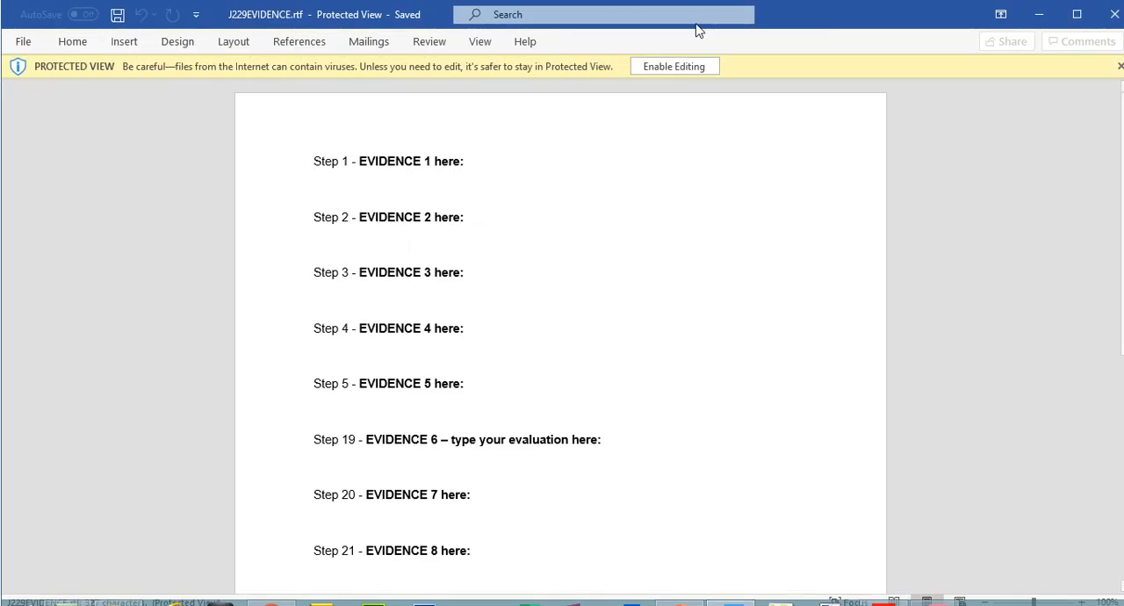
pyautogui.click(674, 67)
# - Check the Task 1 requirements, then add a three-column header to the Evidence Document with the candidate's name, centre number and candidate number
pyautogui.click(883, 603)
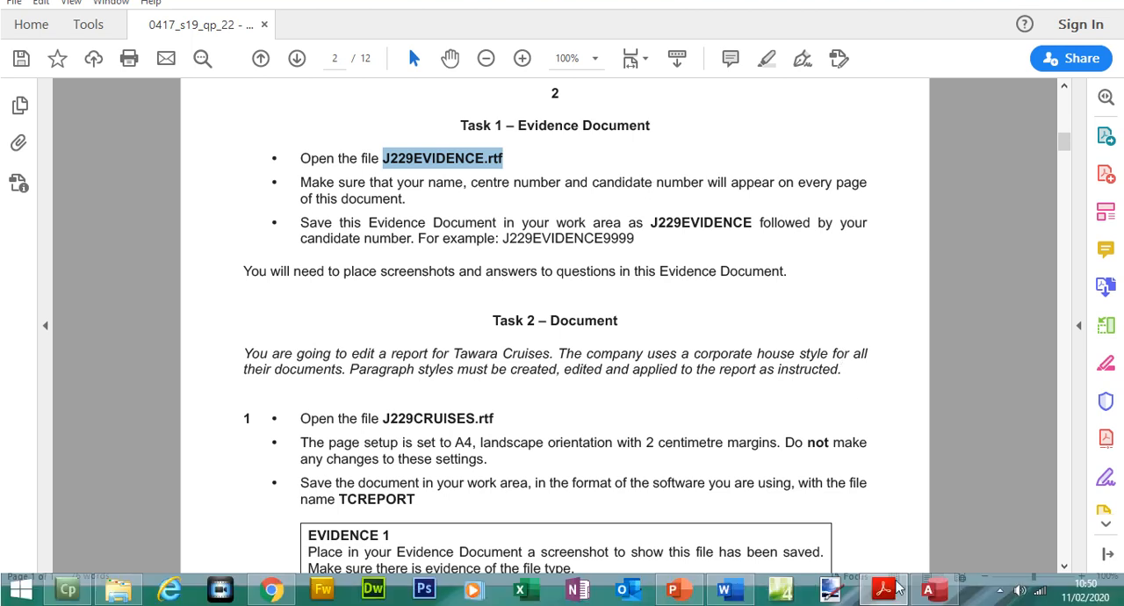
pyautogui.click(883, 602)
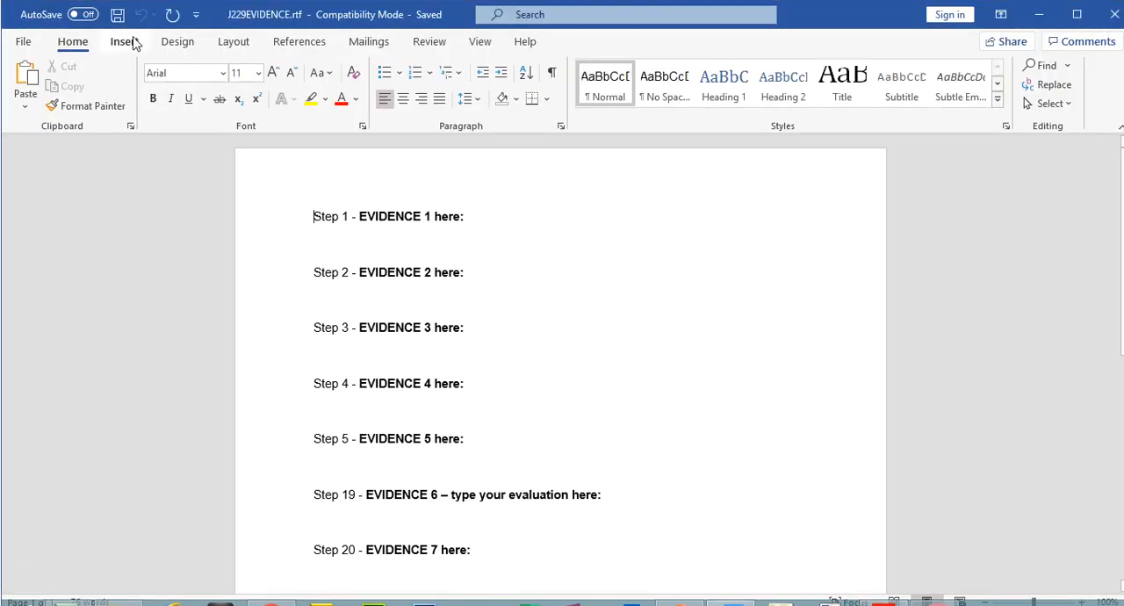
pyautogui.click(124, 41)
pyautogui.click(830, 66)
pyautogui.click(841, 211)
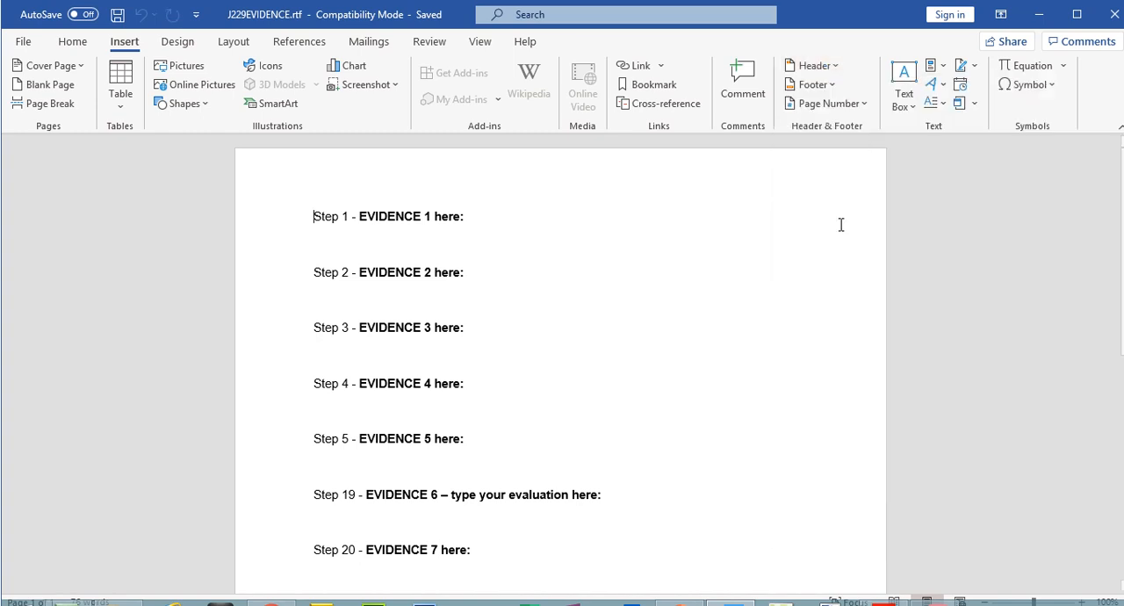
pyautogui.write('yASAR A')
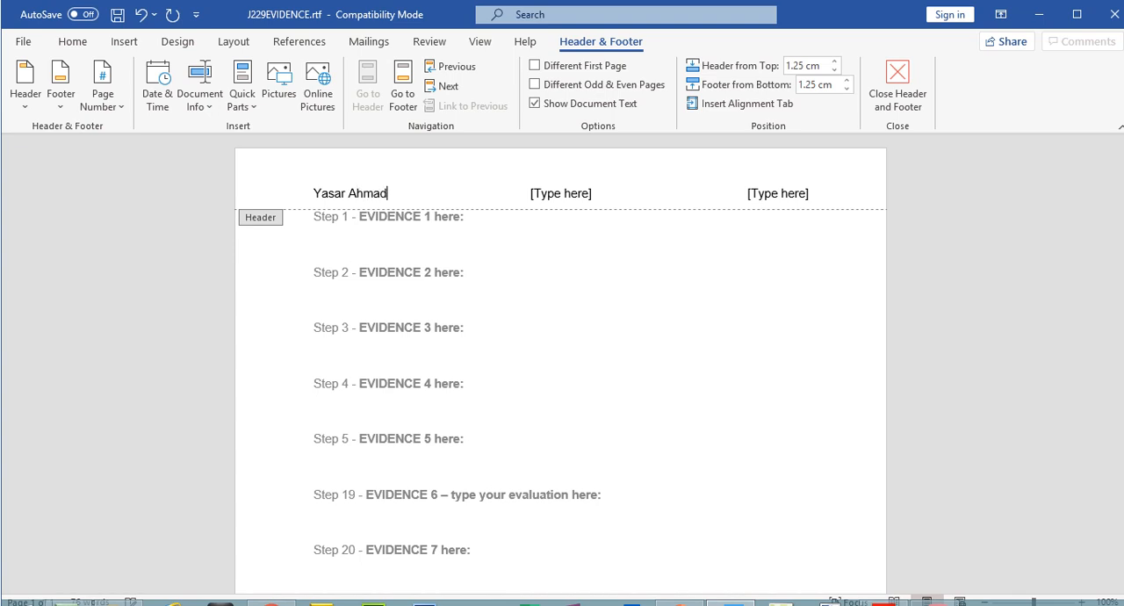
pyautogui.click(546, 195)
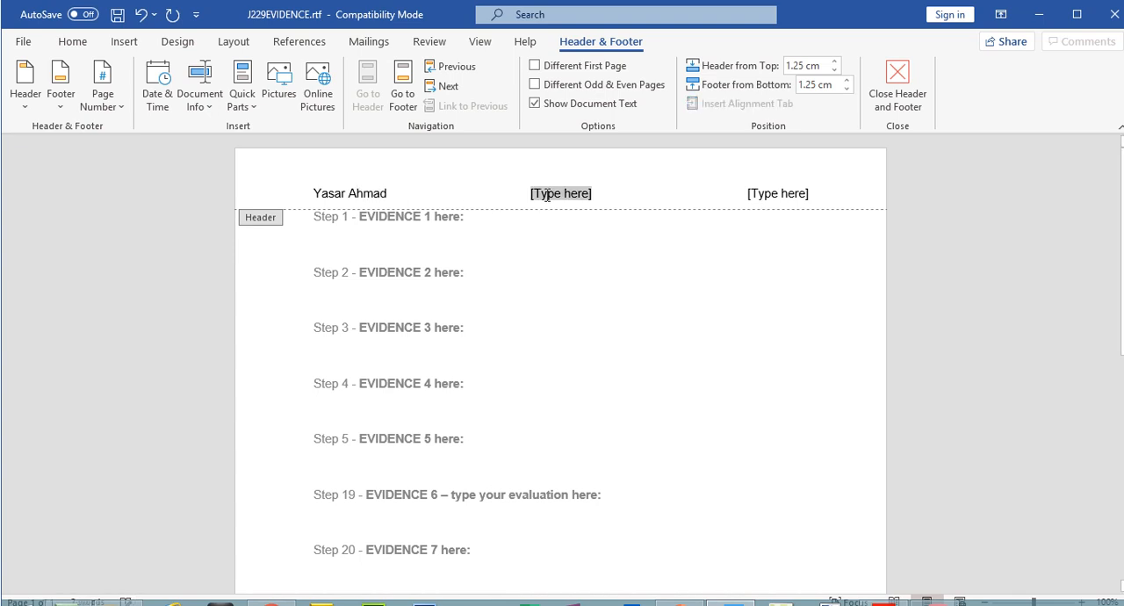
pyautogui.write('5678')
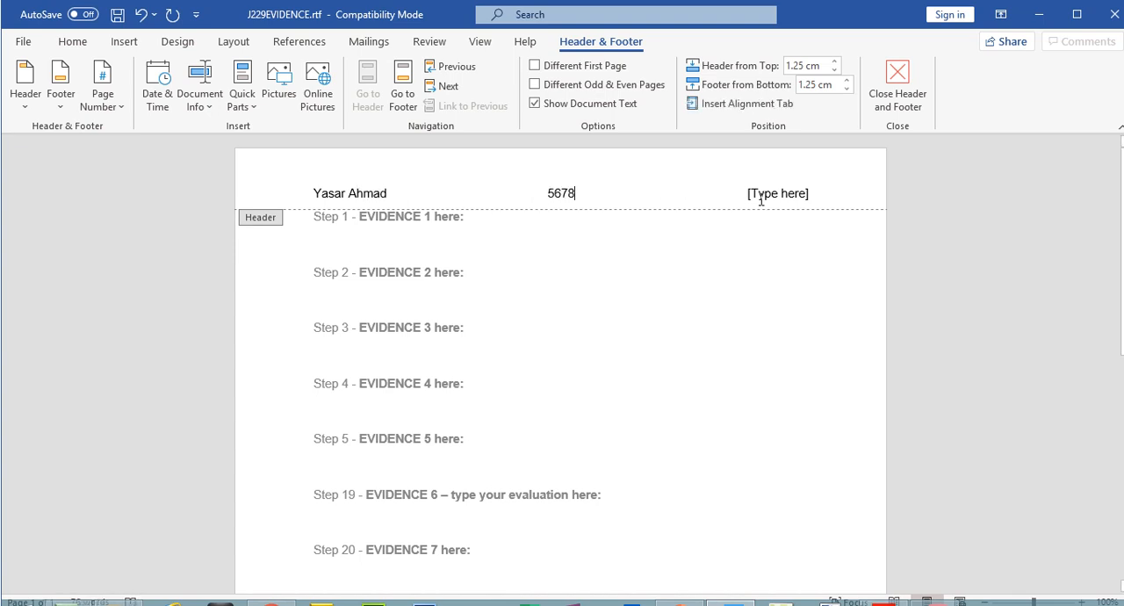
pyautogui.click(765, 198)
pyautogui.write('1234')
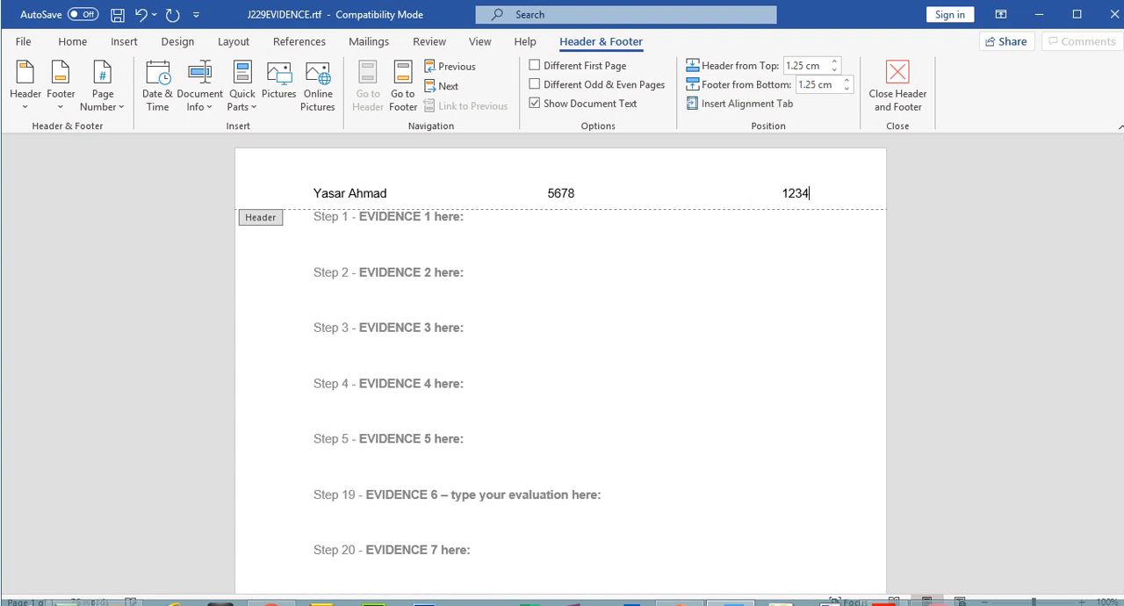
# - Switch to the exam paper in Acrobat Reader, read the Task 1 save instruction and copy the file name J229EVIDENCE
pyautogui.moveTo(887, 596)
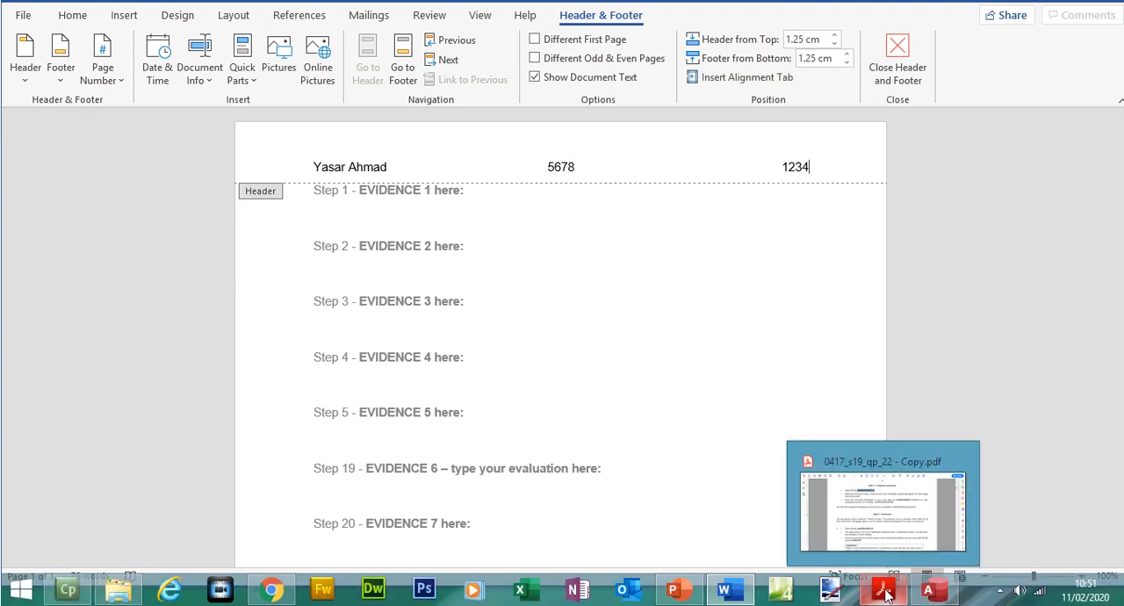
pyautogui.click(886, 546)
pyautogui.moveTo(301, 222); pyautogui.dragTo(514, 250)
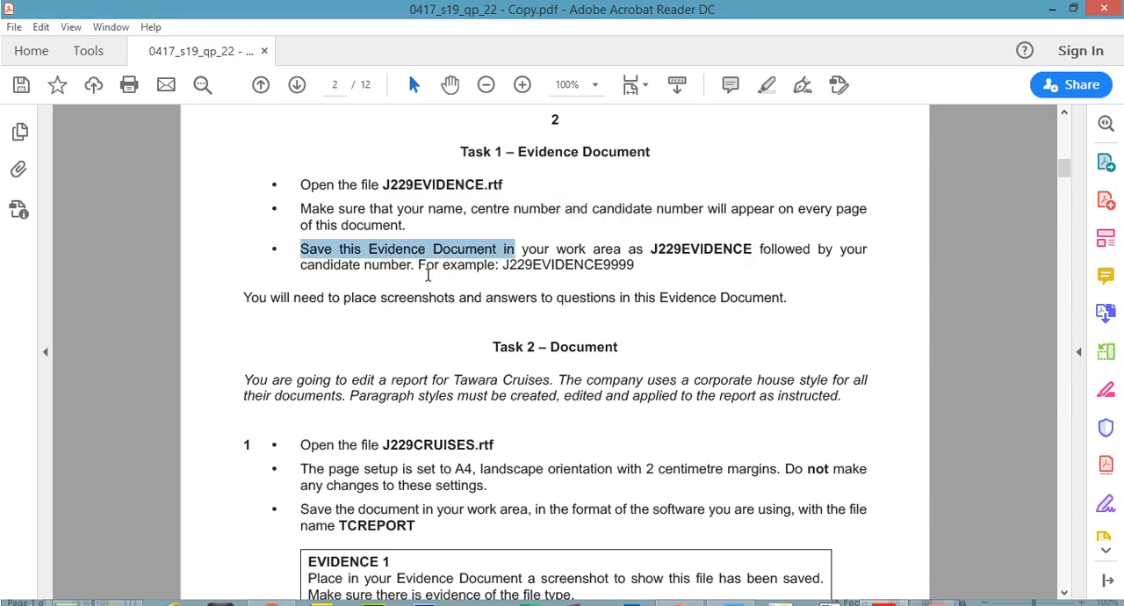
pyautogui.moveTo(638, 268); pyautogui.dragTo(506, 270)
pyautogui.moveTo(679, 271); pyautogui.dragTo(745, 257)
pyautogui.click(654, 250)
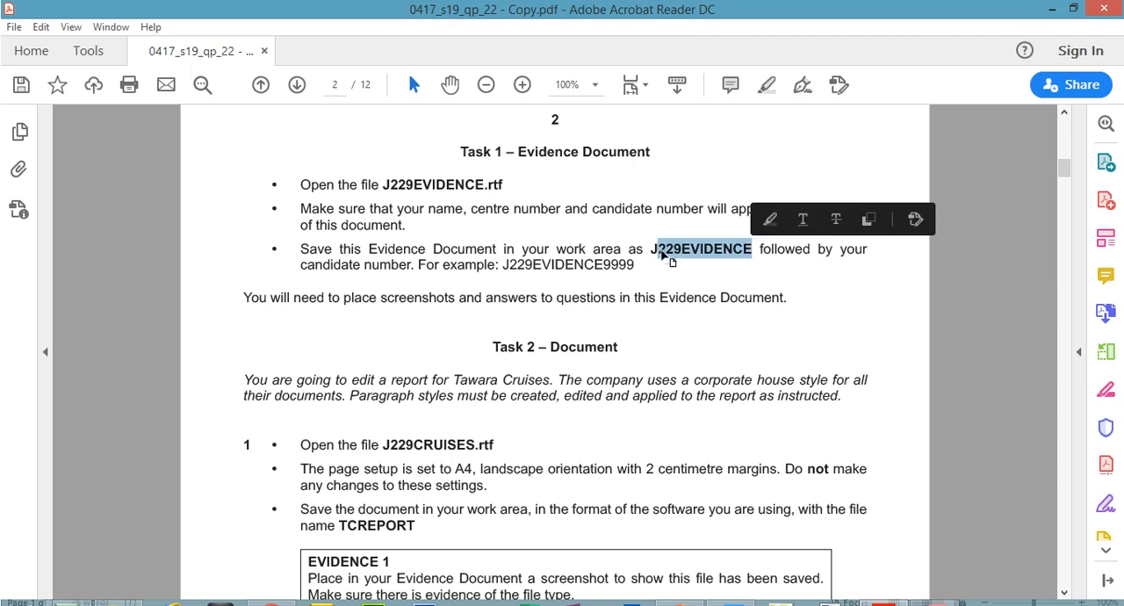
pyautogui.moveTo(654, 249); pyautogui.dragTo(747, 252)
pyautogui.rightClick(747, 252)
pyautogui.click(771, 267)
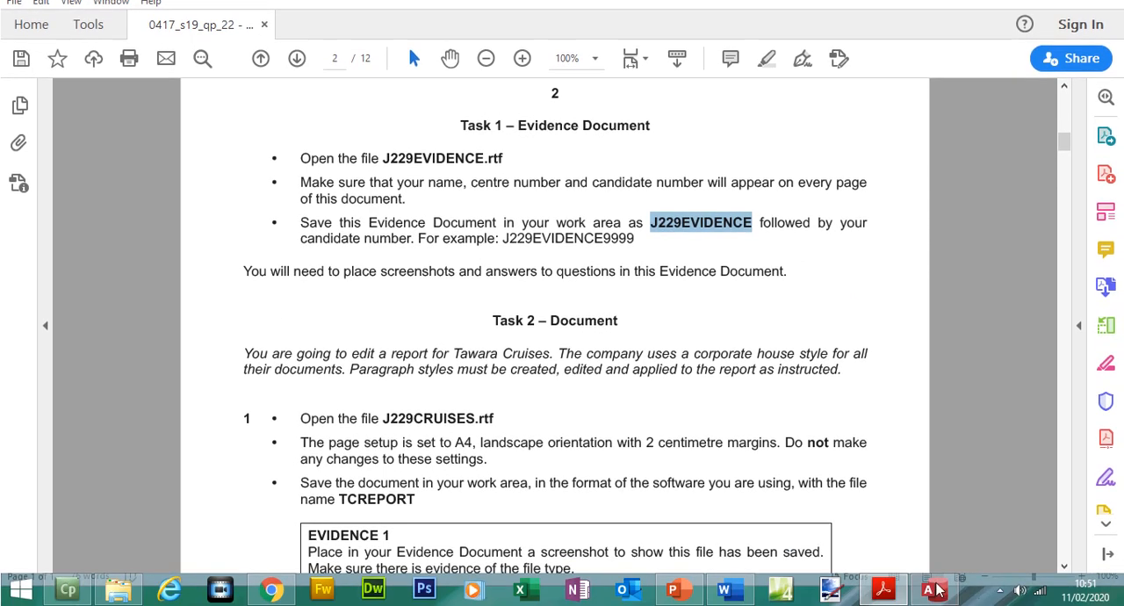
# - Return to Word, leave the header and start saving a copy in Source Files June 2019 as a Word Document (*.docx)
pyautogui.click(724, 590)
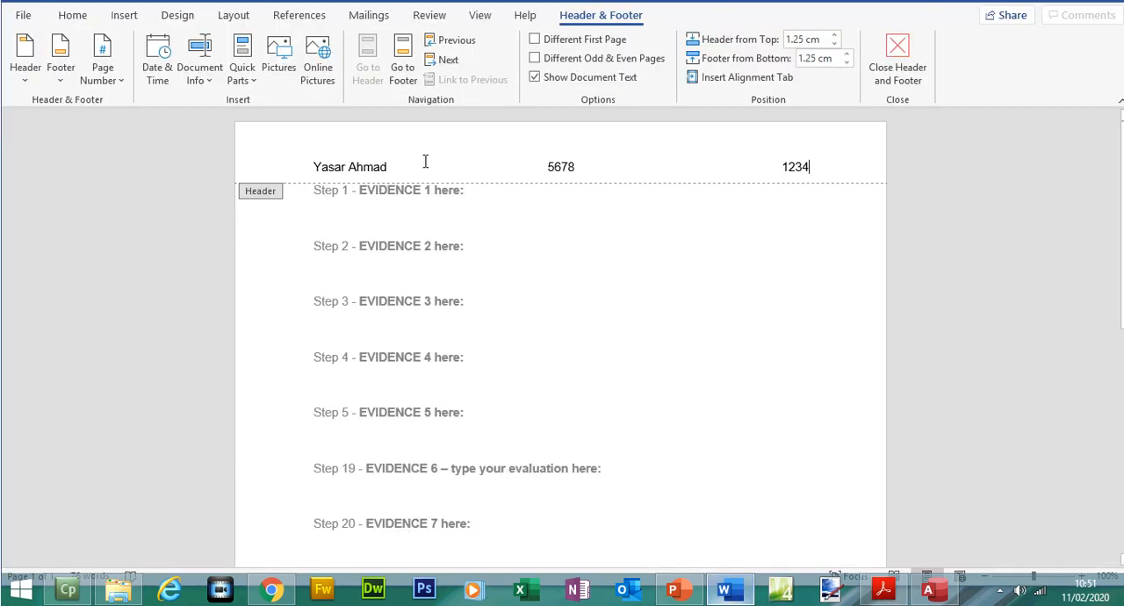
pyautogui.doubleClick(521, 286)
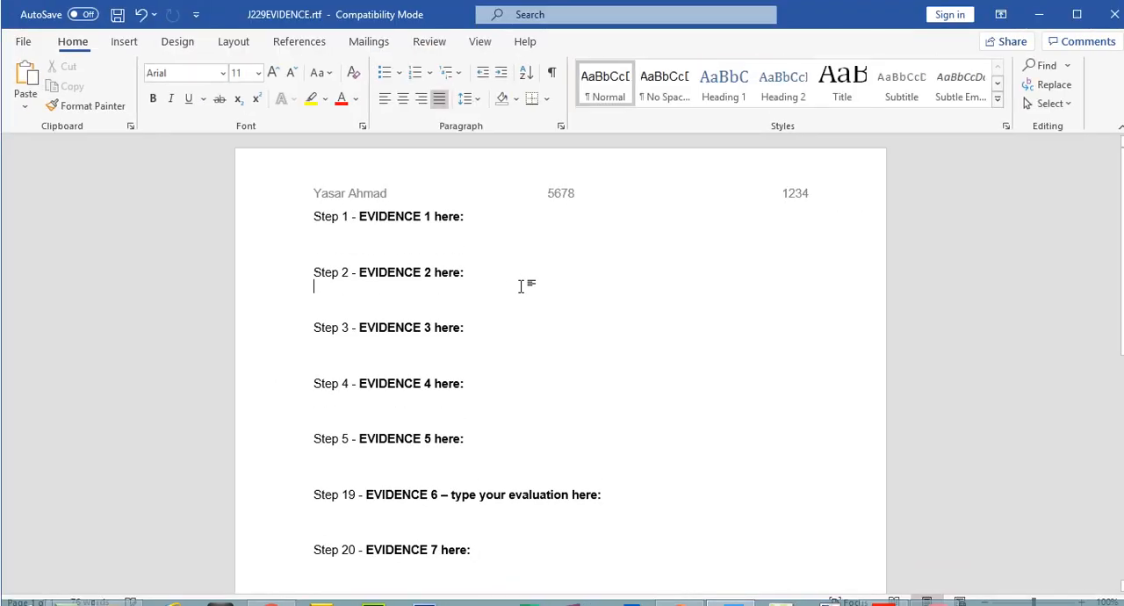
pyautogui.click(23, 41)
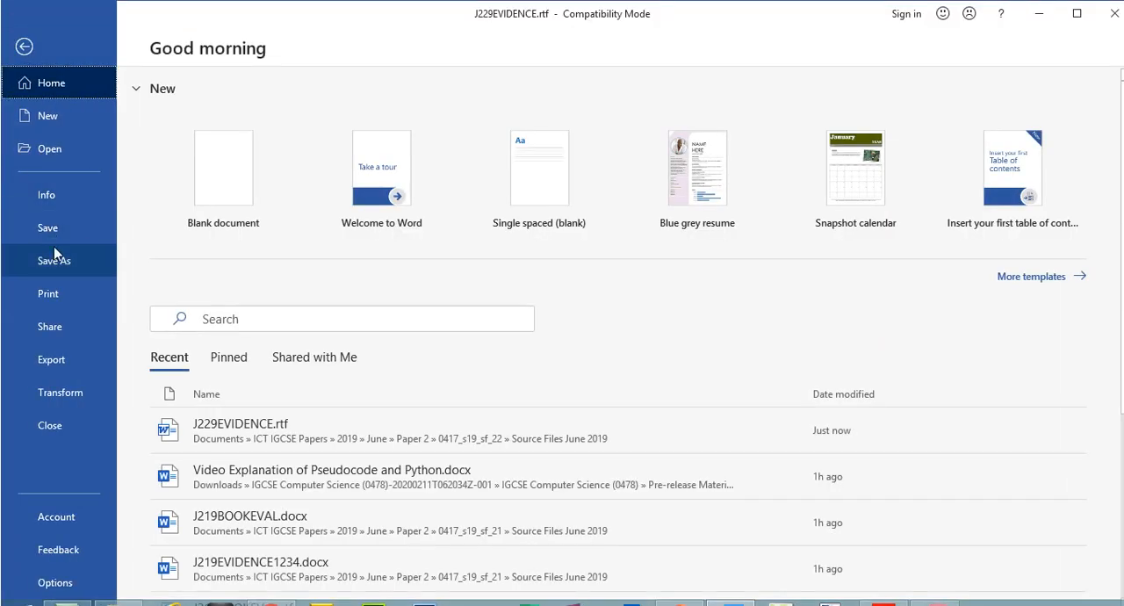
pyautogui.click(51, 260)
pyautogui.click(757, 104)
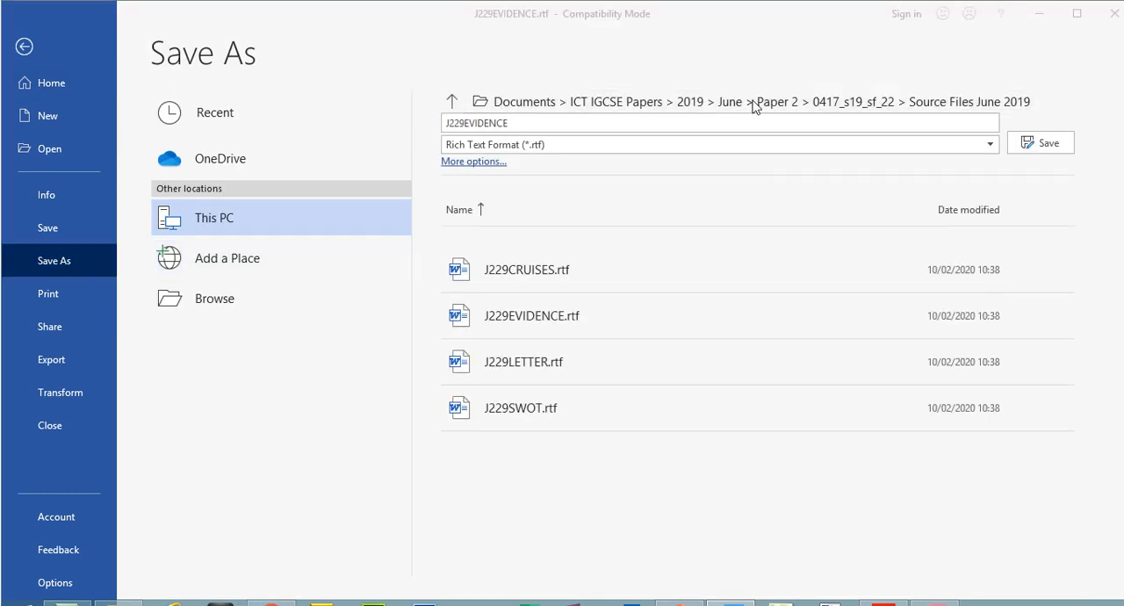
pyautogui.click(193, 447)
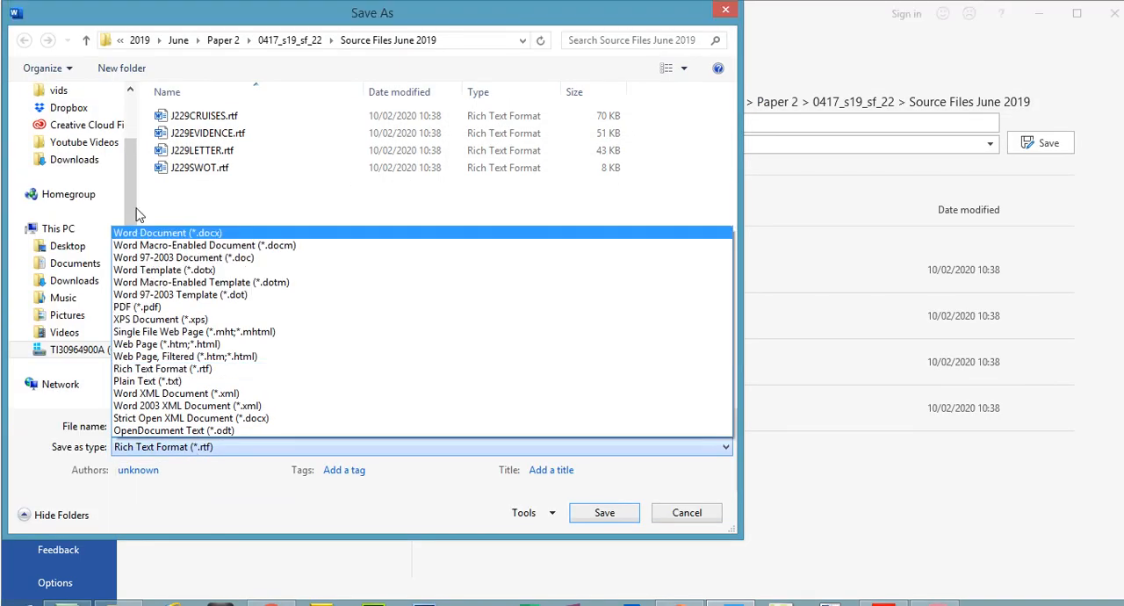
pyautogui.click(143, 234)
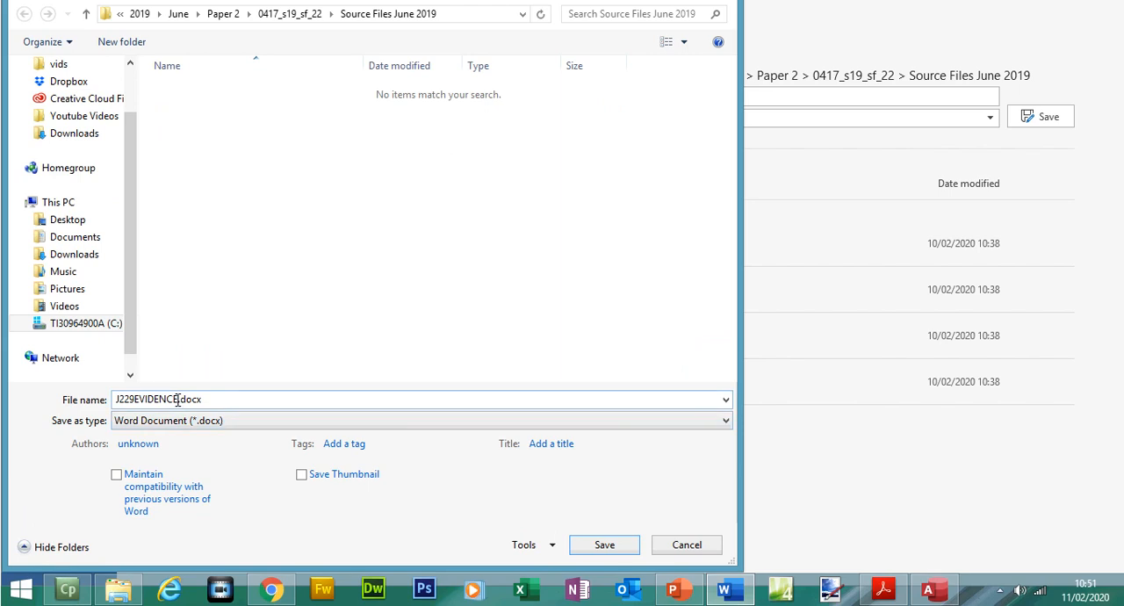
# - Add the candidate number to the end of the file name J229EVIDENCE and save, accepting the upgrade to the newest file format
pyautogui.doubleClick(180, 426)
pyautogui.doubleClick(178, 400)
pyautogui.click(180, 401)
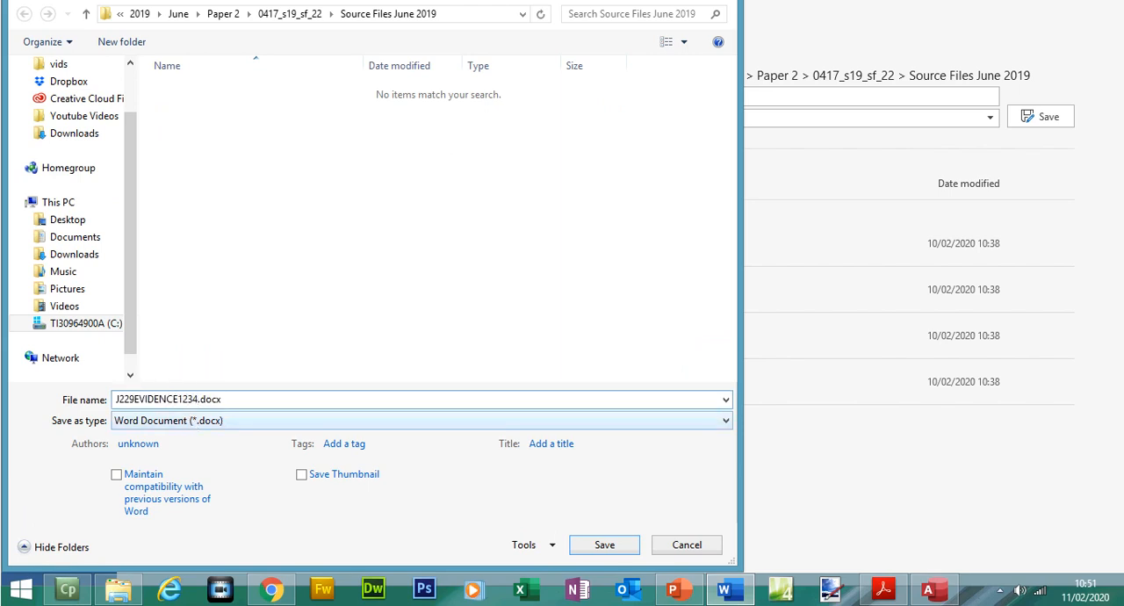
pyautogui.click(620, 545)
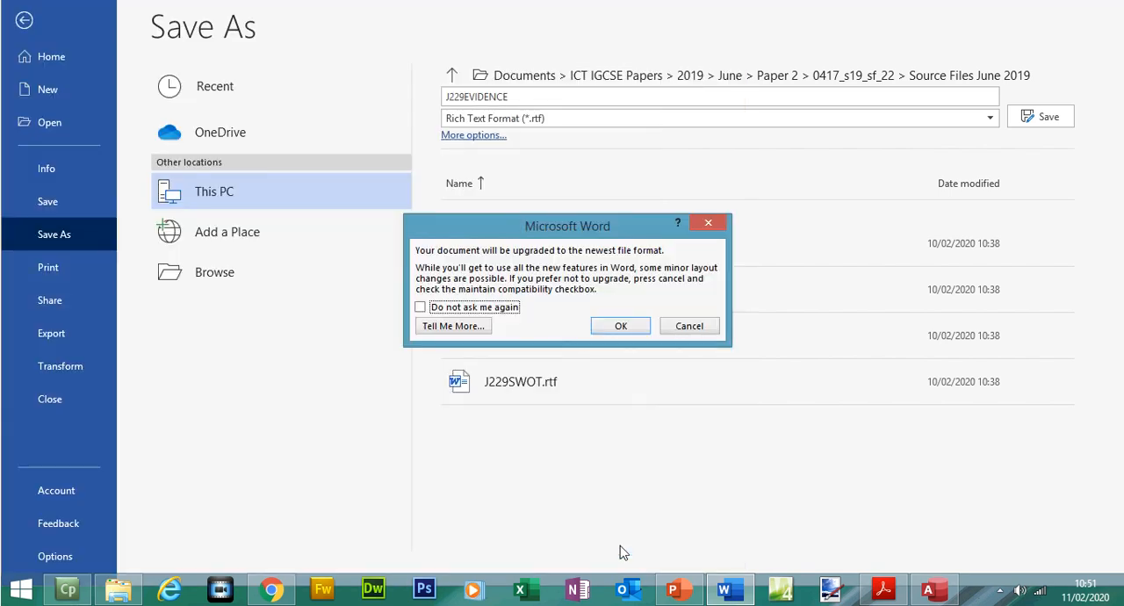
pyautogui.click(634, 329)
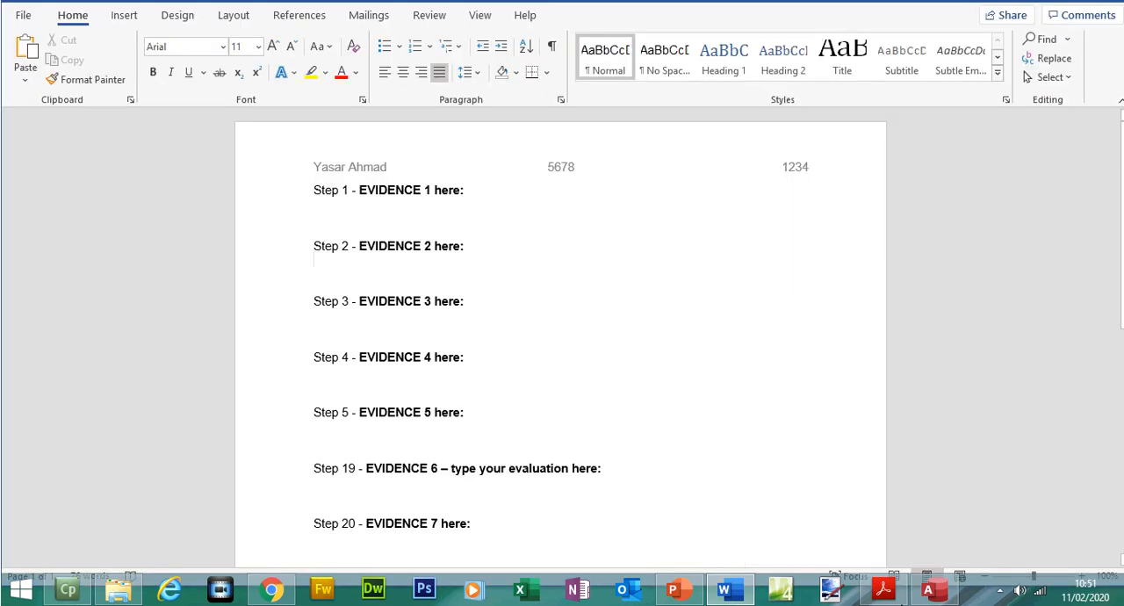
# - Switch to the exam paper and highlight the Evidence 7 instruction about screenshot evidence of the field names and data types
pyautogui.click(885, 590)
pyautogui.moveTo(1063, 144); pyautogui.dragTo(1060, 304)
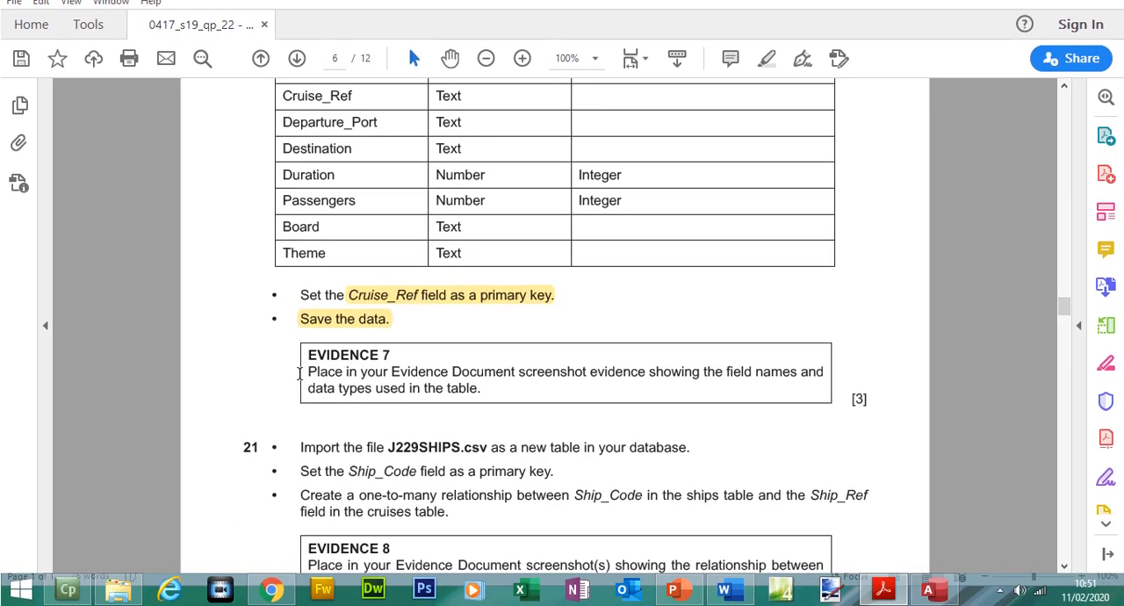
pyautogui.moveTo(309, 372)
pyautogui.mouseDown()
pyautogui.moveTo(746, 378)
pyautogui.moveTo(633, 396)
pyautogui.moveTo(480, 397)
pyautogui.mouseUp()
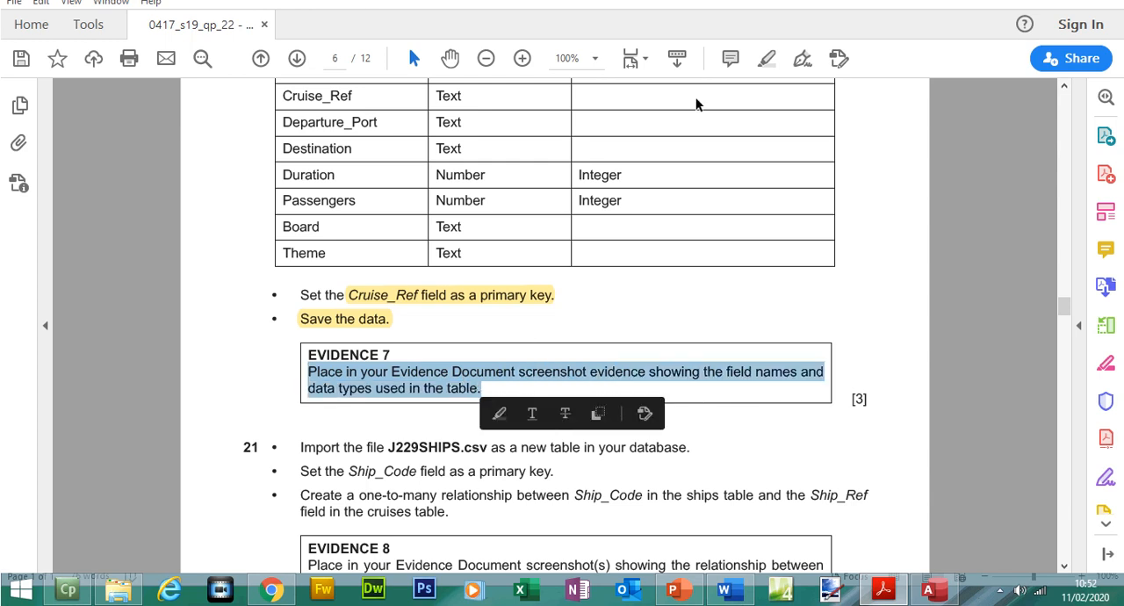
pyautogui.click(766, 58)
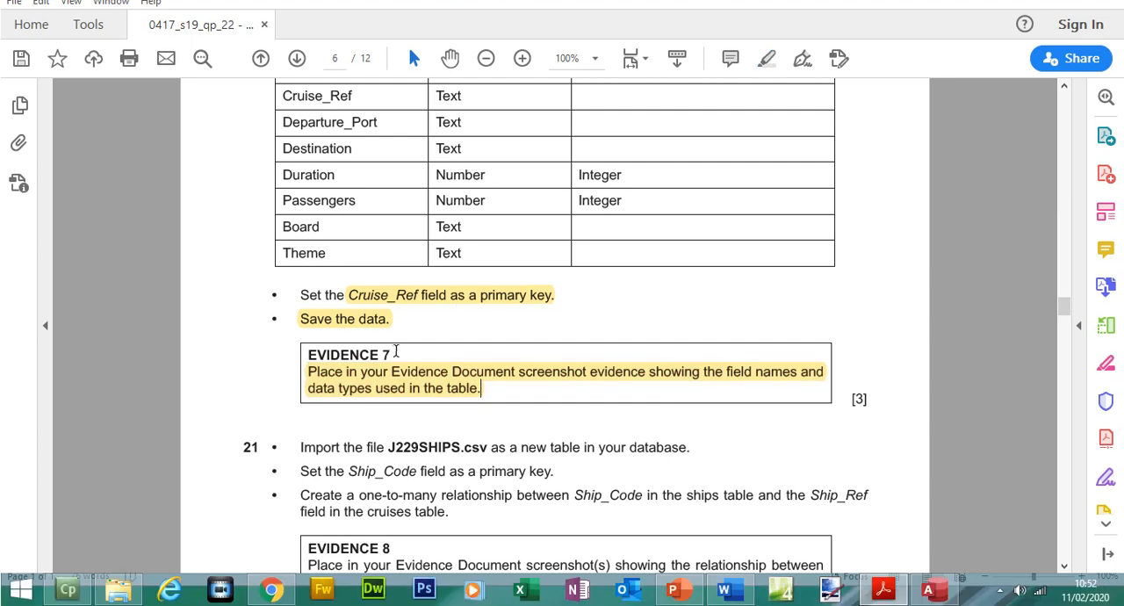
pyautogui.doubleClick(388, 355)
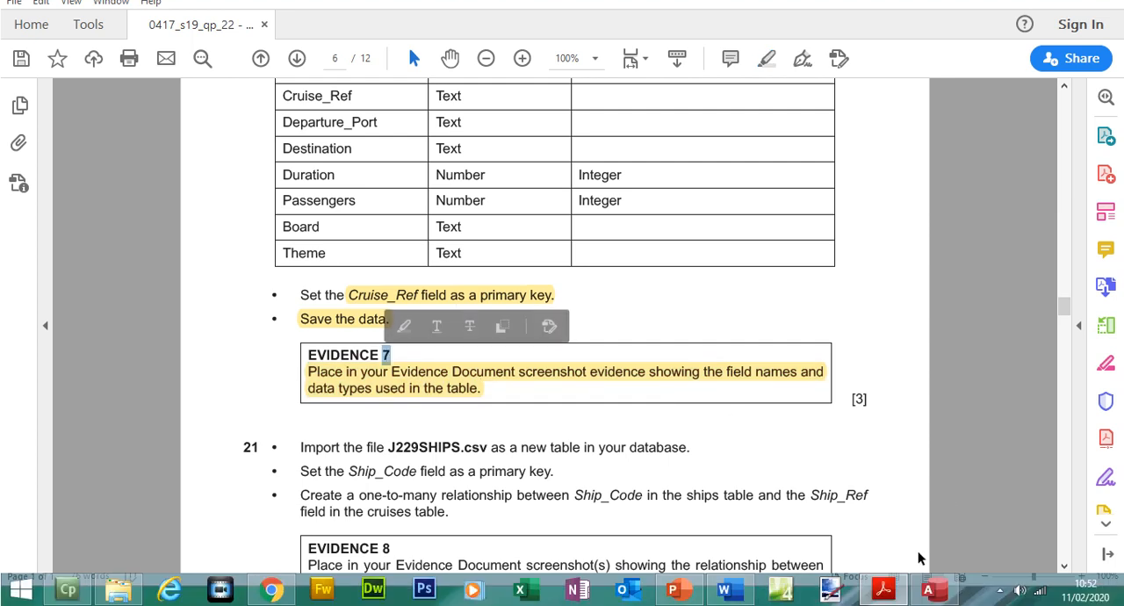
# - Show J229CRUISES in Design View in Access, capture the screen and paste it below "Step 20 - EVIDENCE 7 here:" in Word
pyautogui.click(927, 588)
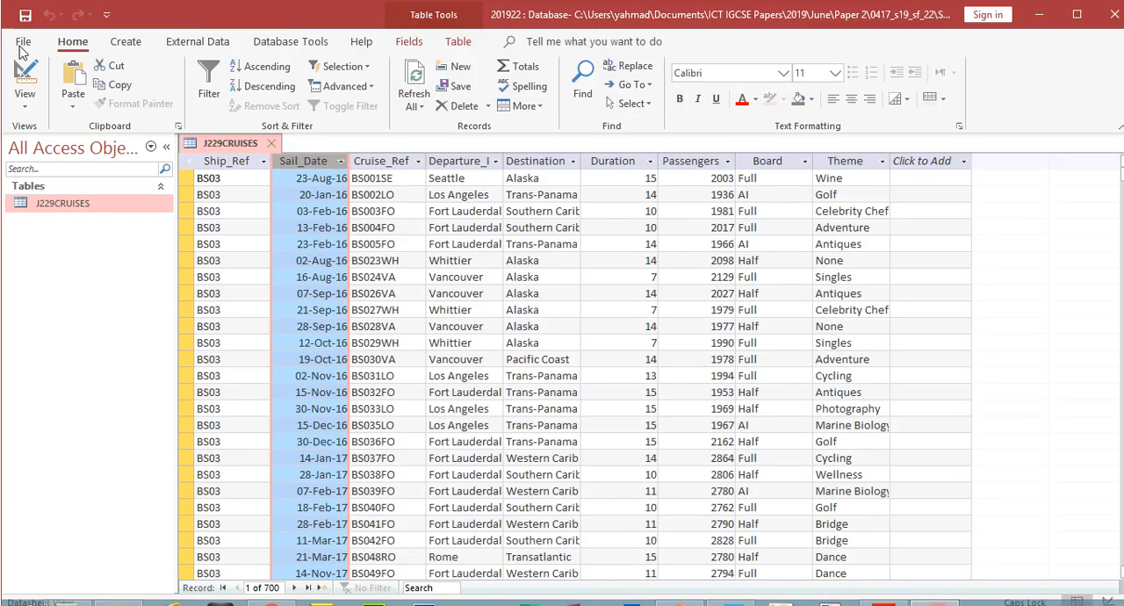
pyautogui.click(24, 72)
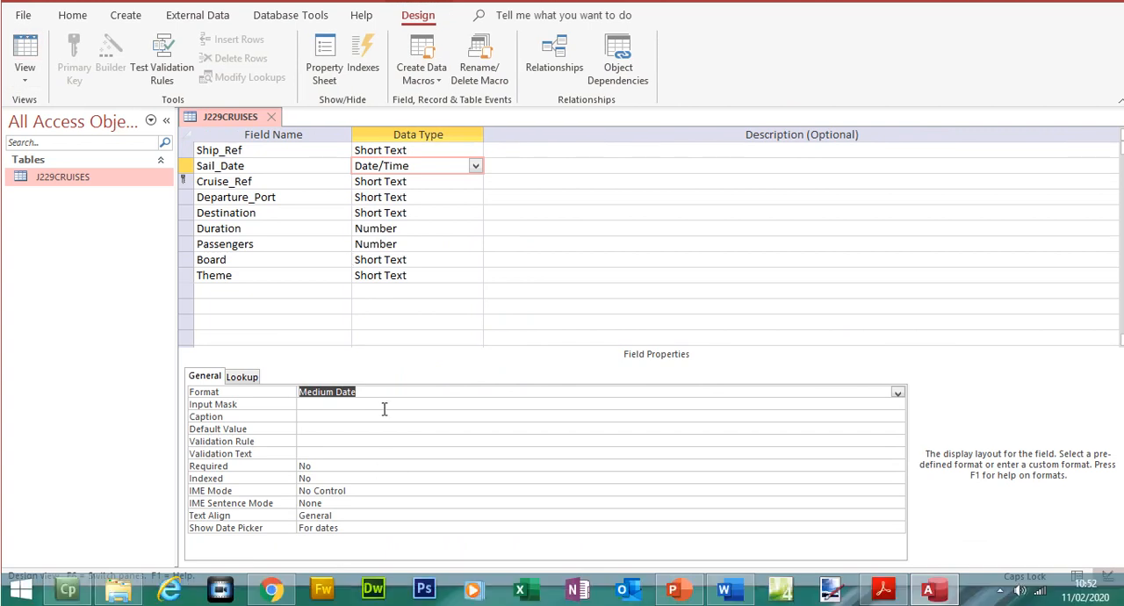
pyautogui.click(384, 395)
pyautogui.click(723, 589)
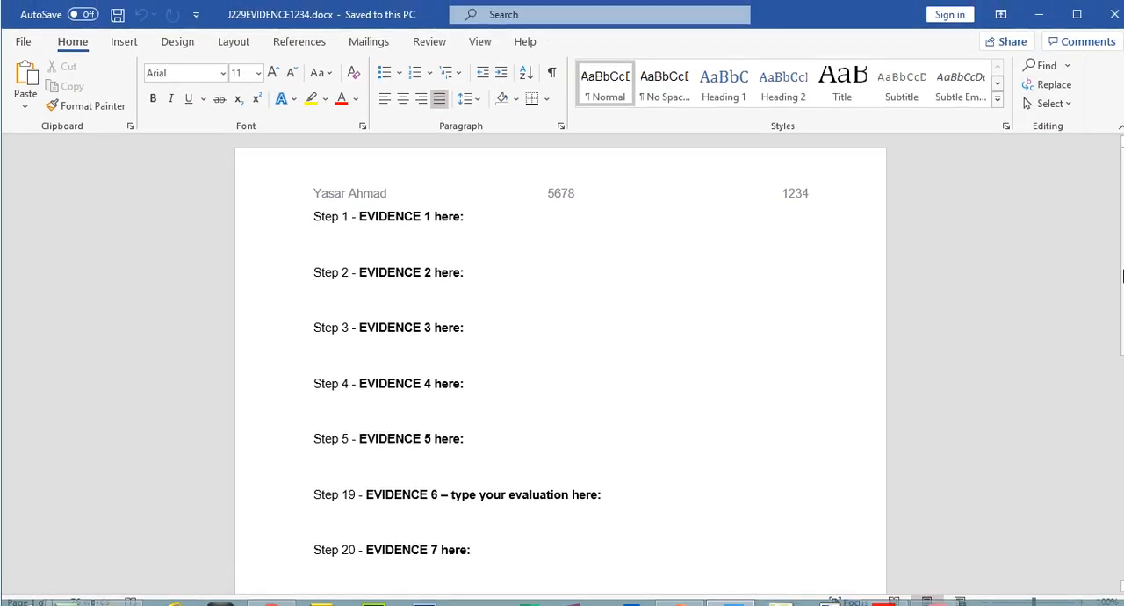
pyautogui.scroll(-3, 1115, 277)
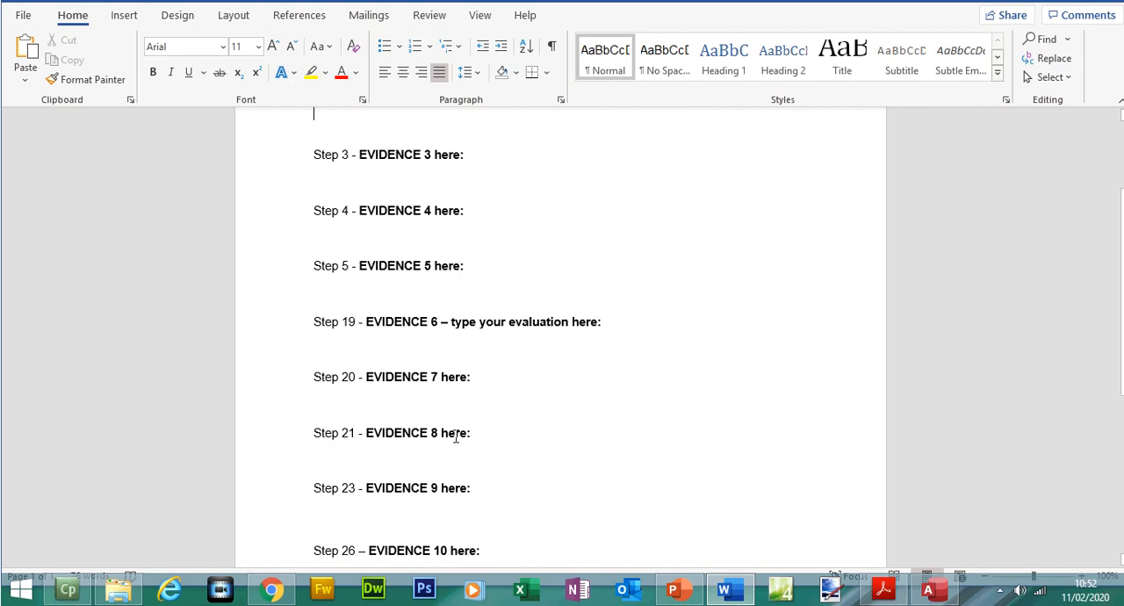
pyautogui.hotkey('ctrl', 'v')
pyautogui.click(365, 404)
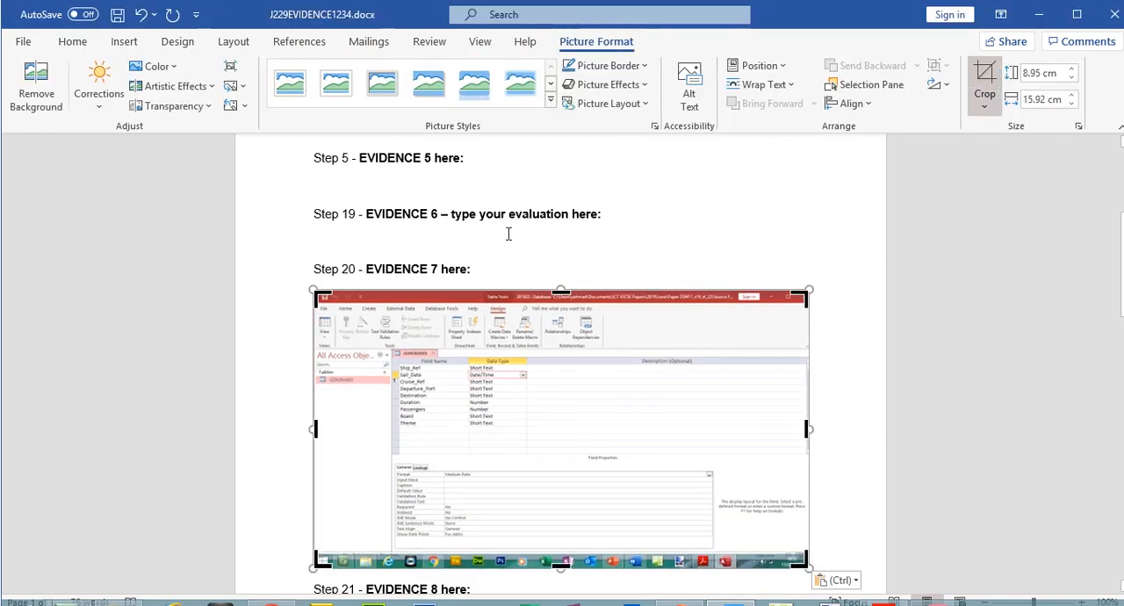
# - Crop the Evidence 7 screenshot to the field names, data types and Format row, enlarge it to 11.59 by 13.23 cm, and return to the exam paper
pyautogui.moveTo(316, 292); pyautogui.dragTo(387, 323)
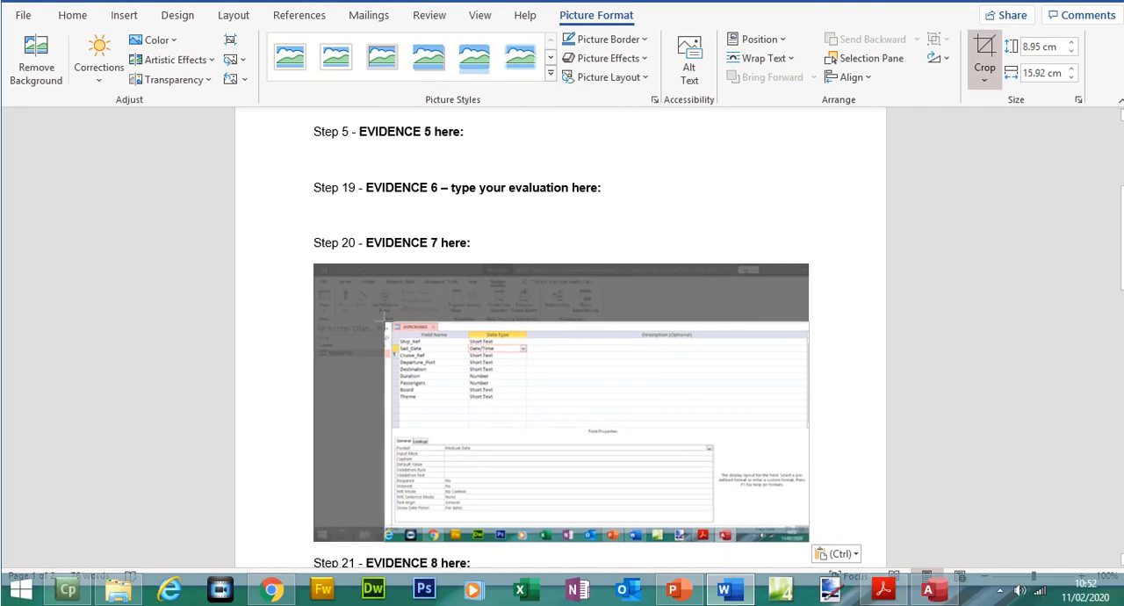
pyautogui.moveTo(727, 480); pyautogui.dragTo(476, 388)
pyautogui.moveTo(467, 401); pyautogui.dragTo(725, 396)
pyautogui.click(987, 47)
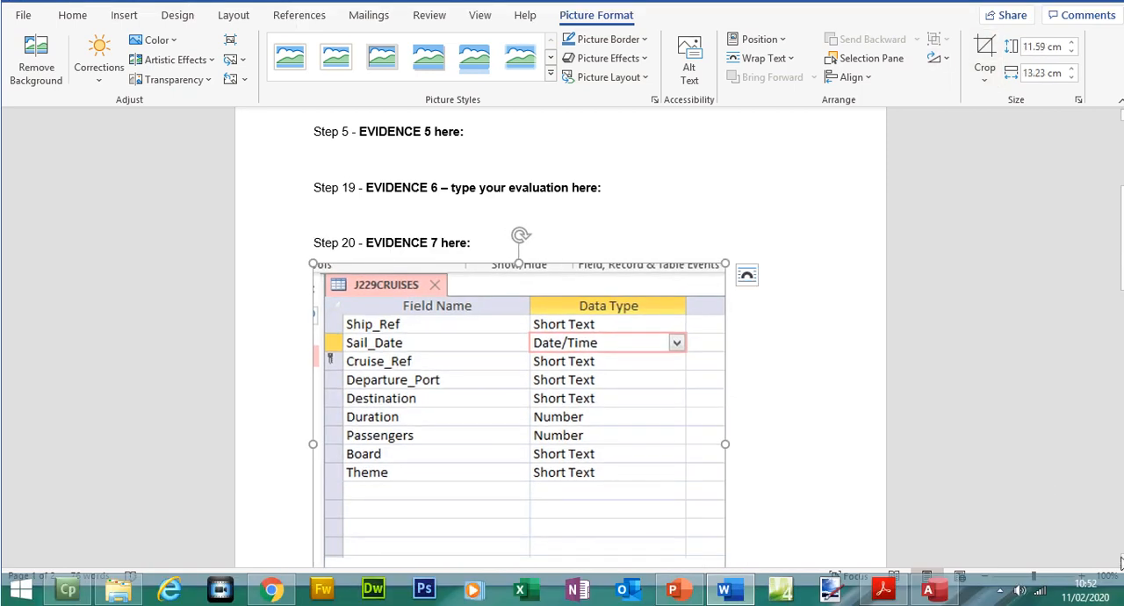
pyautogui.scroll(-3, 518, 334)
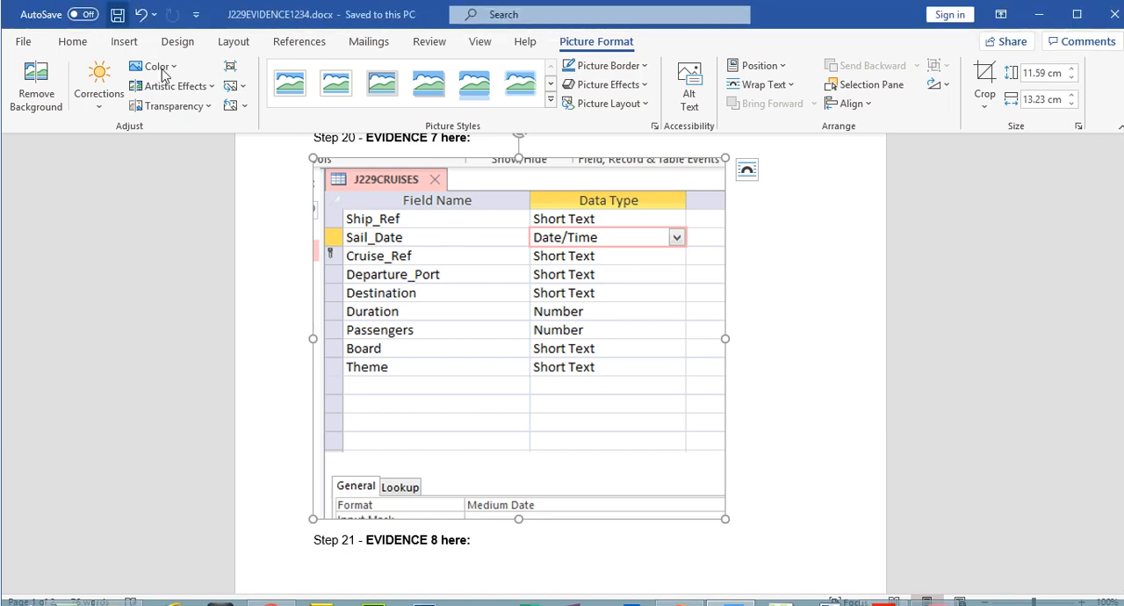
pyautogui.click(887, 590)
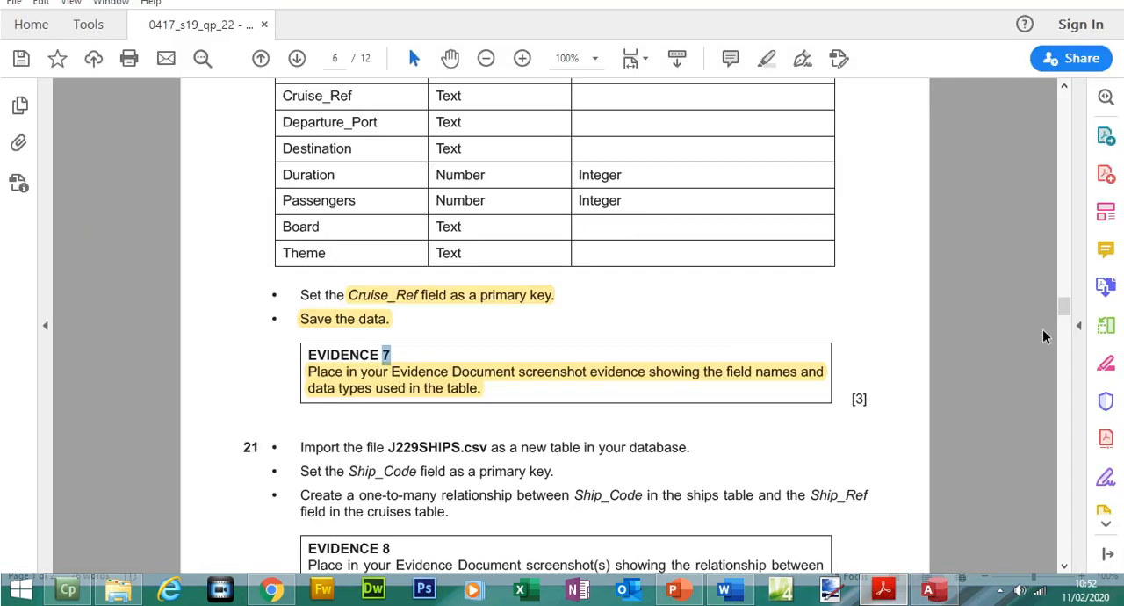
# - Read step 21 about importing J229SHIPS.csv in the exam paper, and open that file from the source files folder in Excel
pyautogui.moveTo(1068, 302); pyautogui.dragTo(1068, 309)
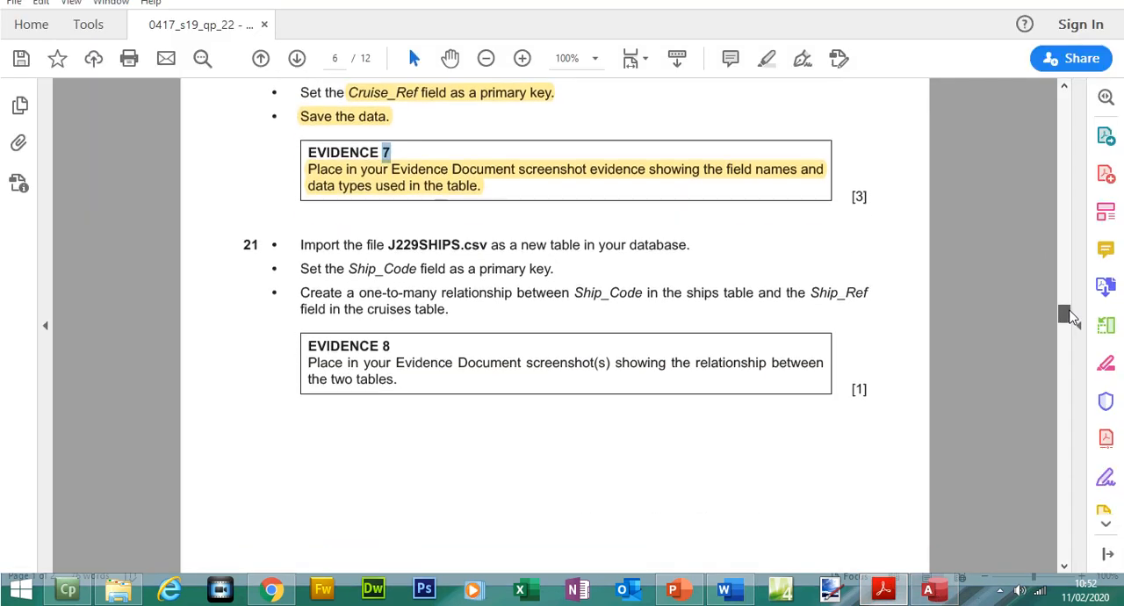
pyautogui.moveTo(389, 271); pyautogui.dragTo(639, 271)
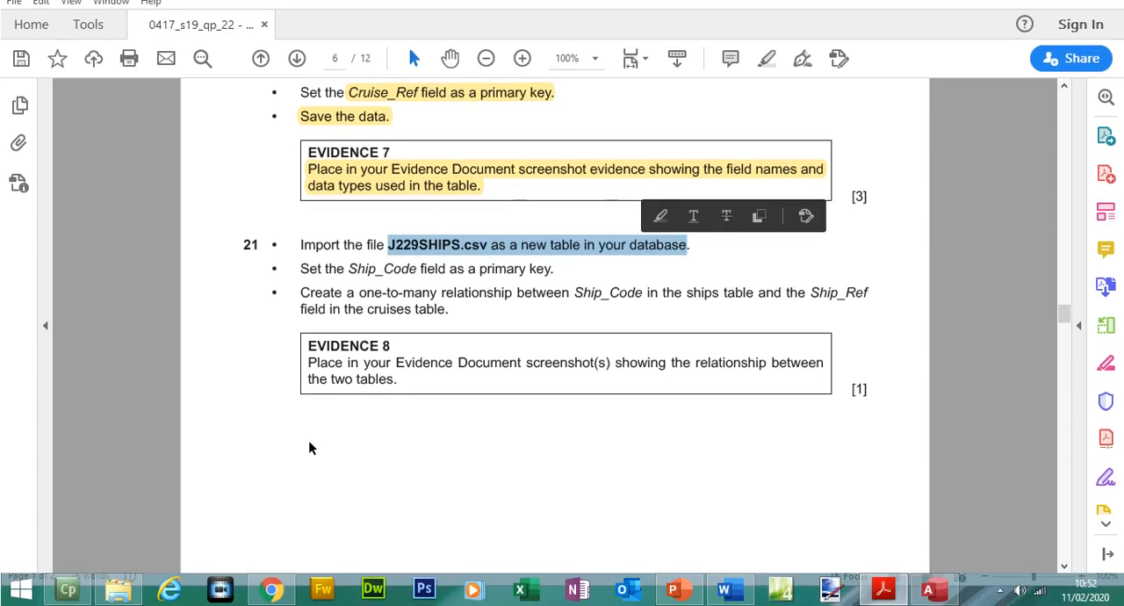
pyautogui.click(112, 594)
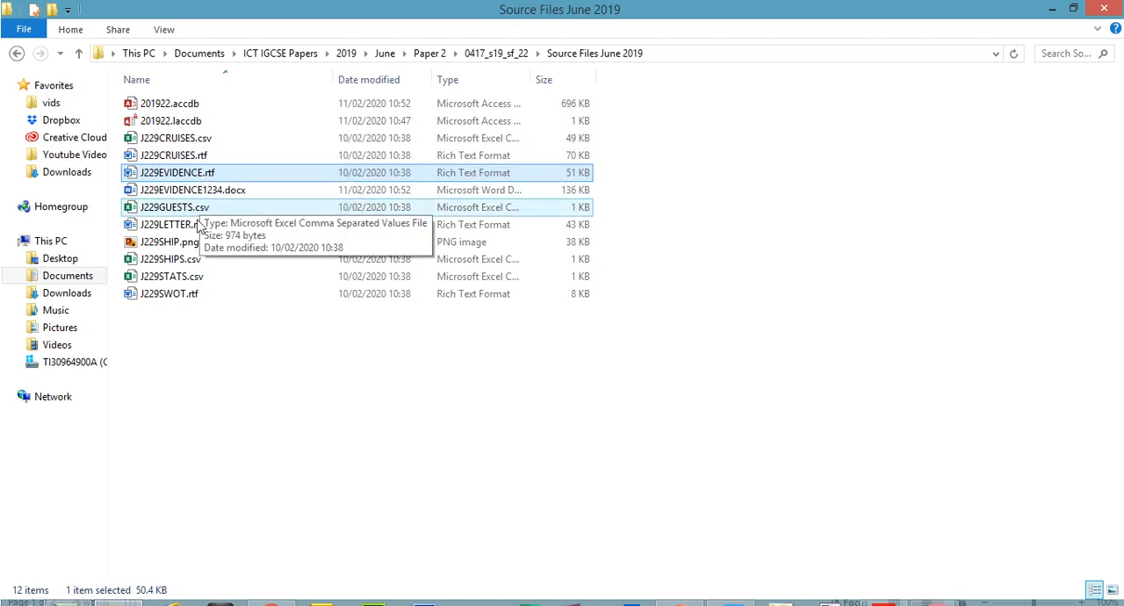
pyautogui.doubleClick(187, 259)
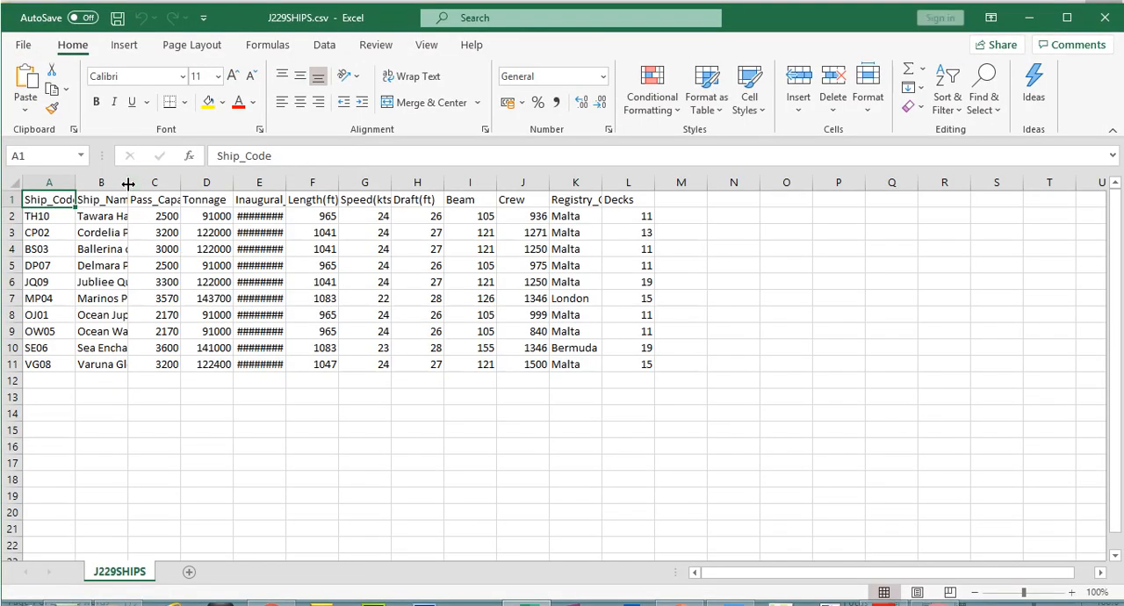
# - Widen the Ship_Name and Inaugural_Trip columns to fit their contents, inspect the ship records and close the file without saving
pyautogui.doubleClick(127, 182)
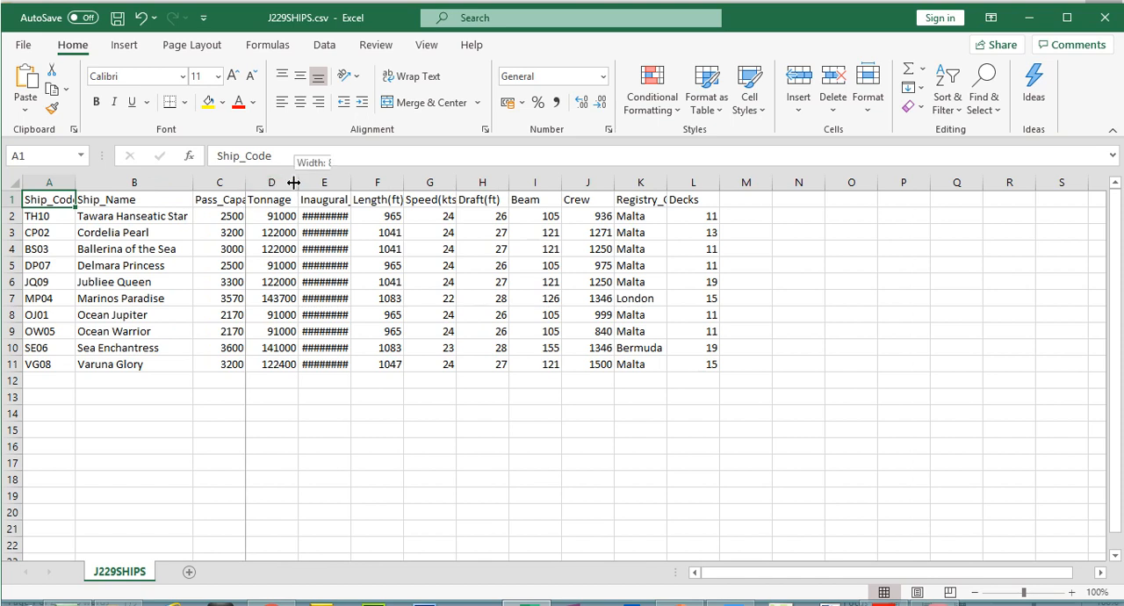
pyautogui.doubleClick(349, 182)
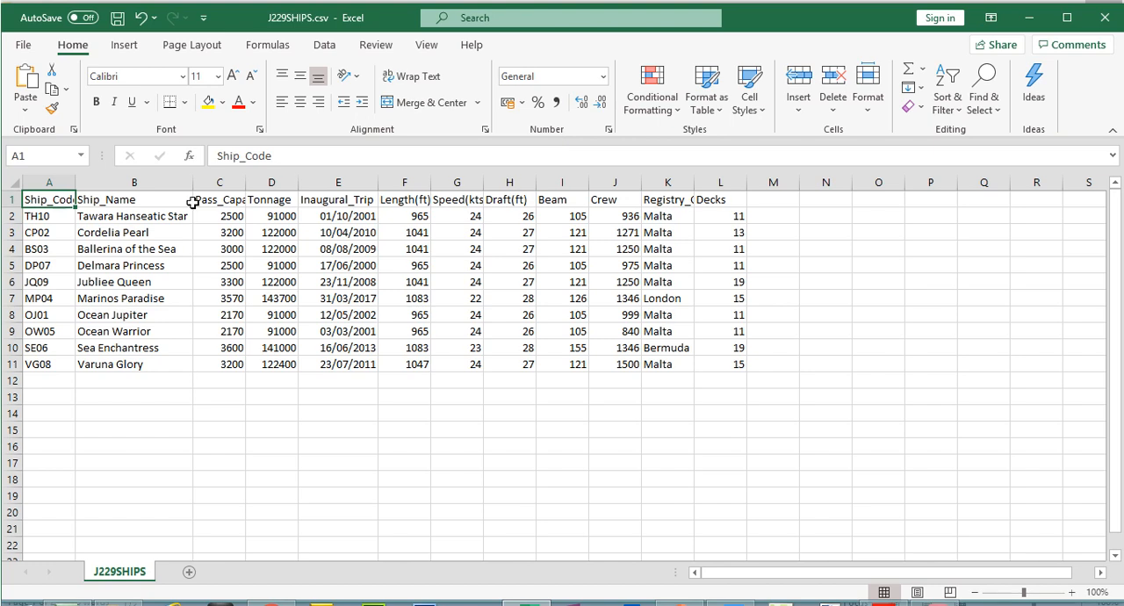
pyautogui.click(11, 216)
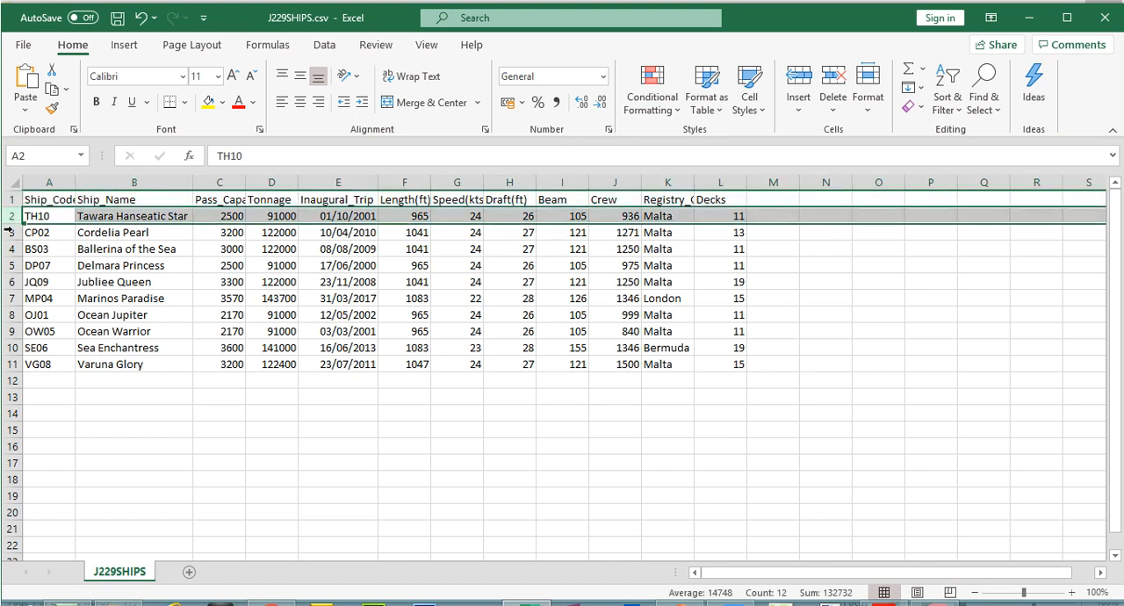
pyautogui.click(10, 232)
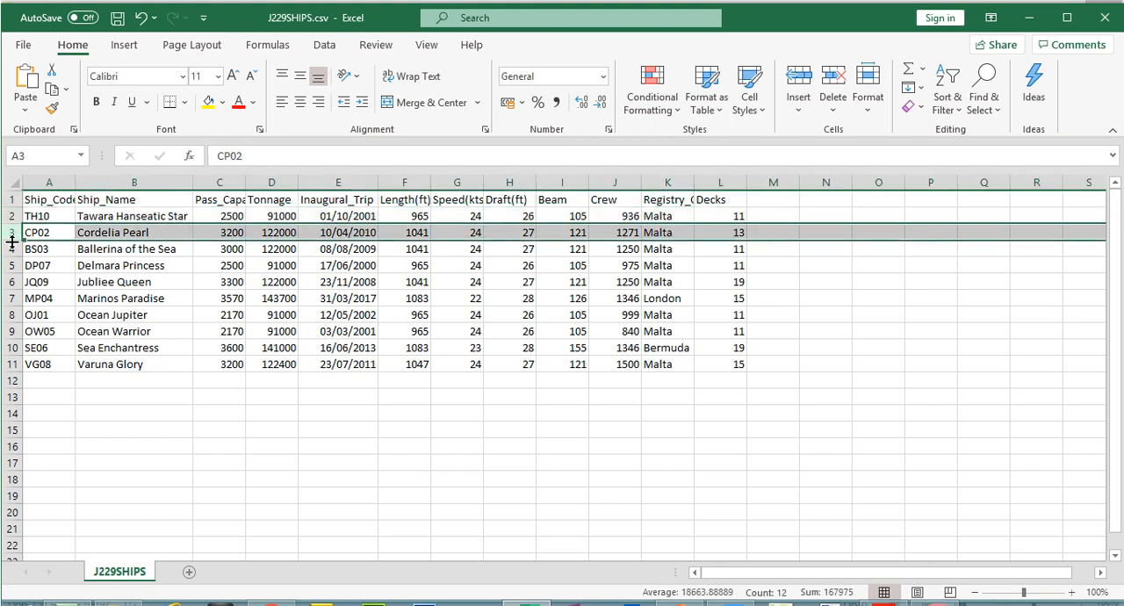
pyautogui.click(1106, 16)
pyautogui.click(585, 332)
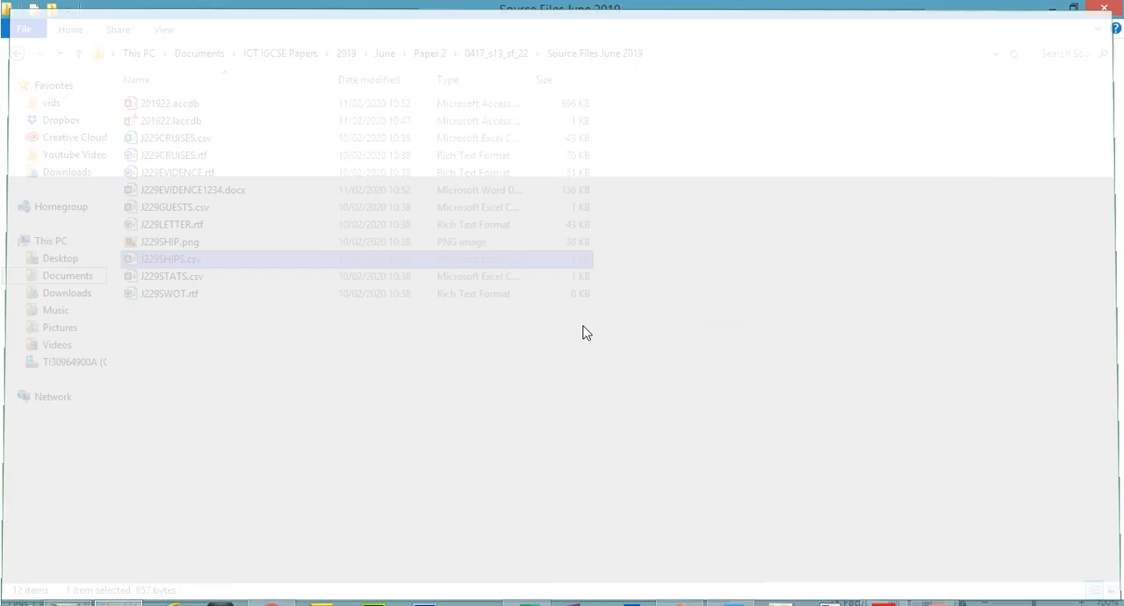
# - Switch to Access, close the J229CRUISES table and start a text file import with J229SHIPS.csv as the source
pyautogui.click(928, 588)
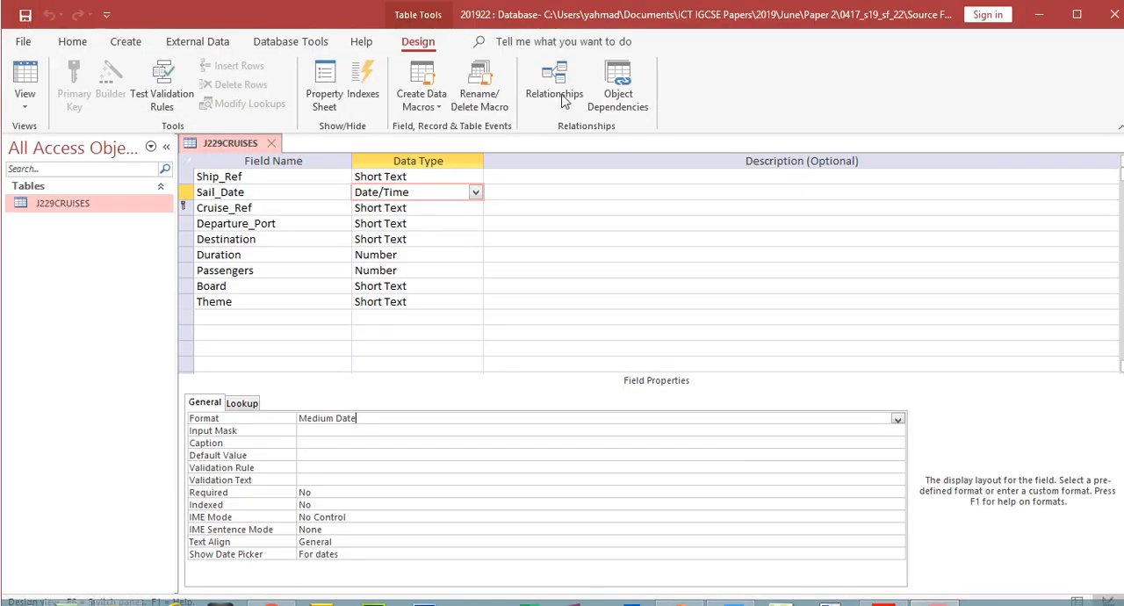
pyautogui.click(271, 143)
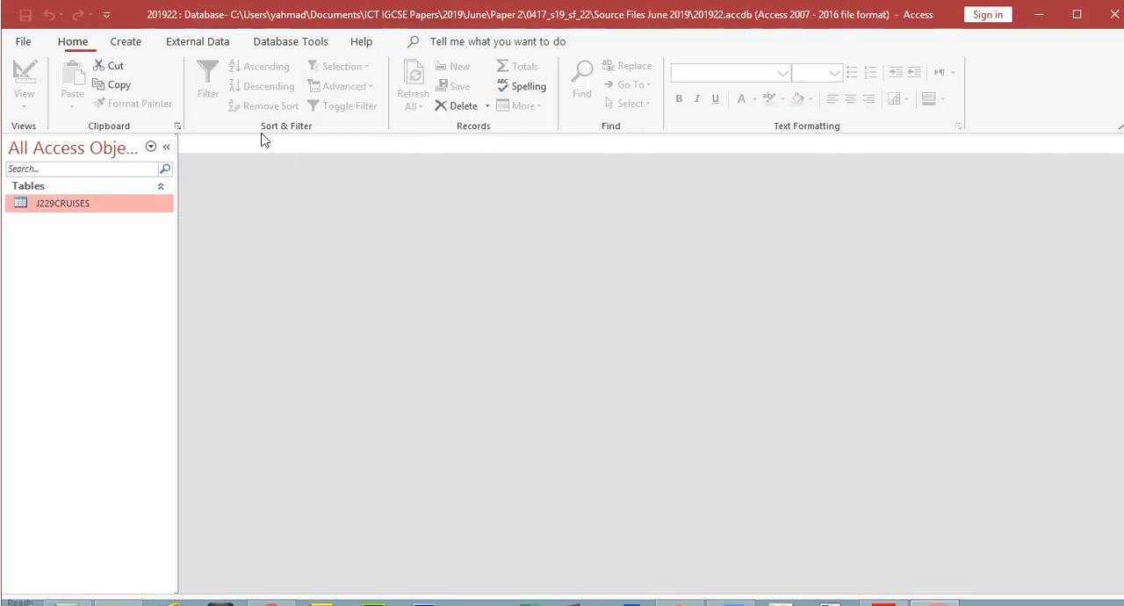
pyautogui.click(211, 44)
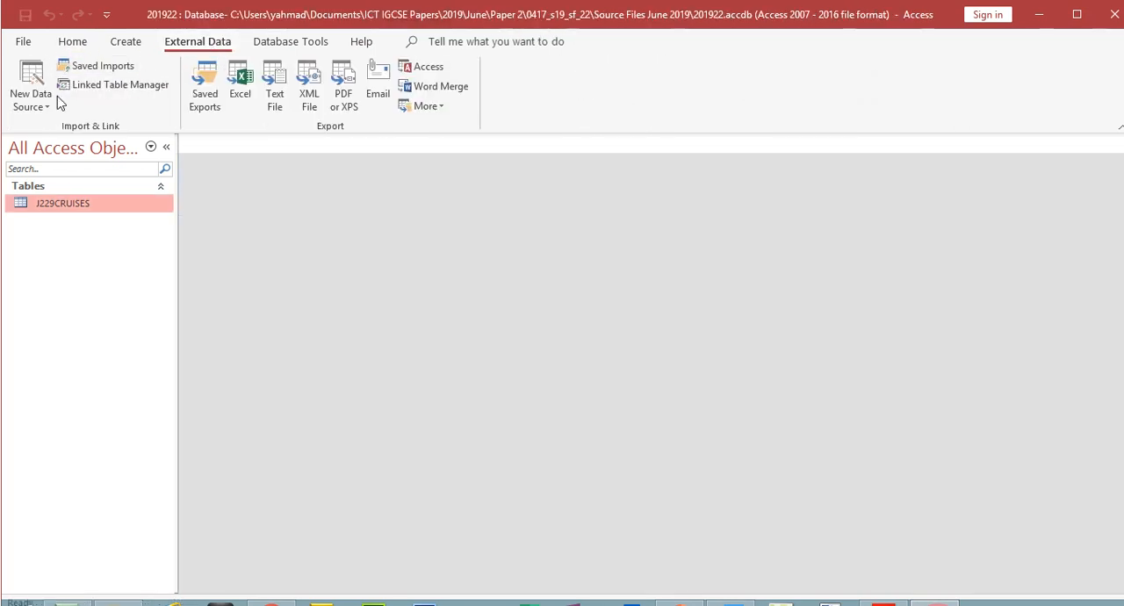
pyautogui.click(31, 96)
pyautogui.moveTo(141, 136)
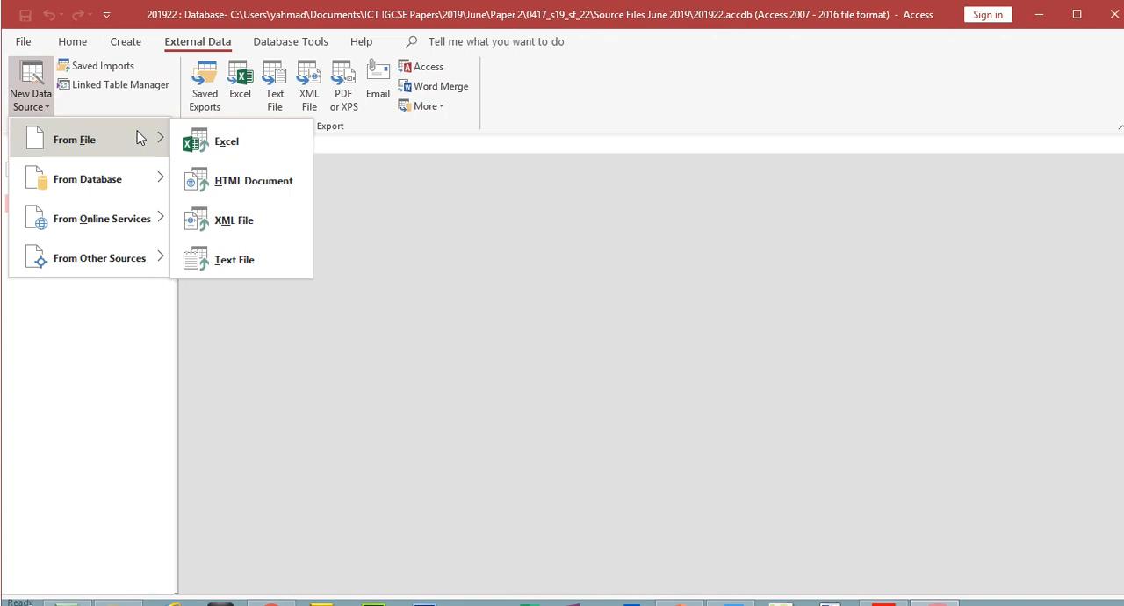
pyautogui.click(252, 266)
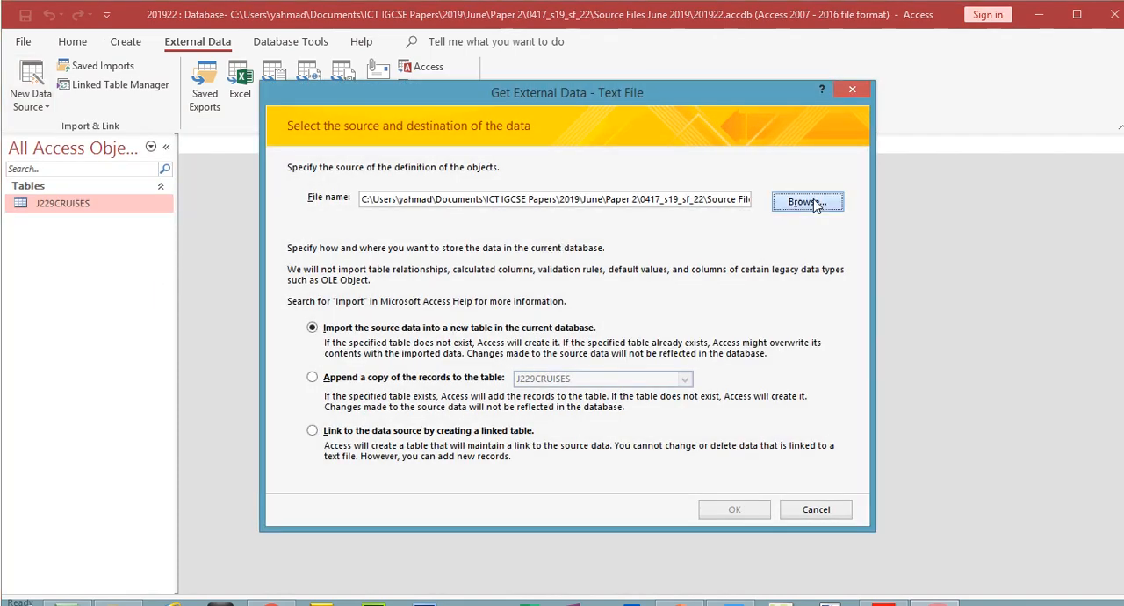
pyautogui.click(806, 202)
pyautogui.click(505, 351)
pyautogui.click(883, 590)
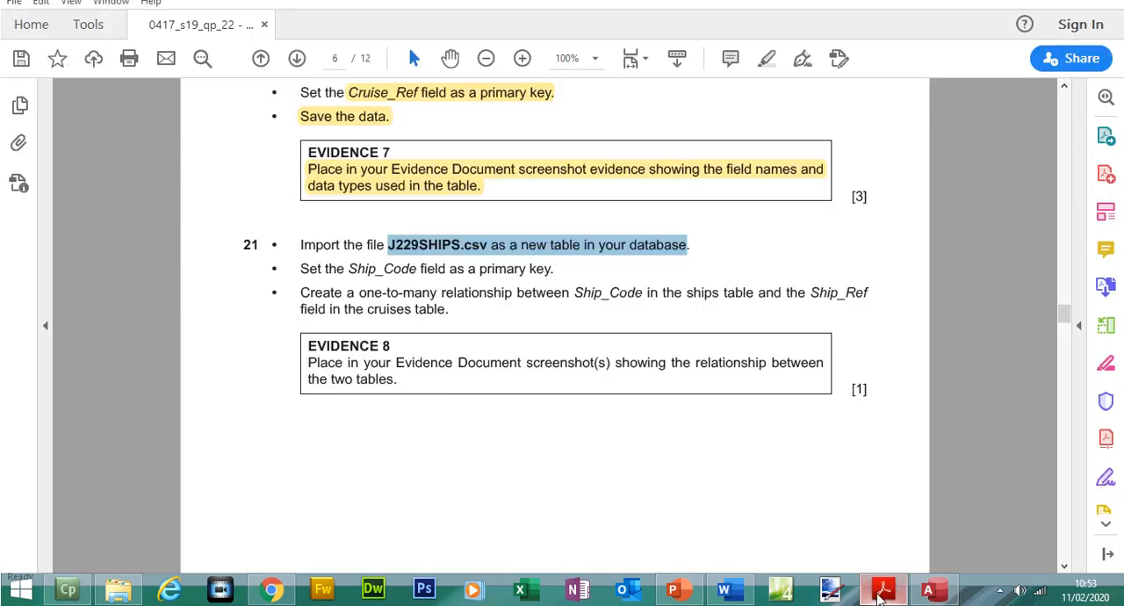
pyautogui.click(879, 600)
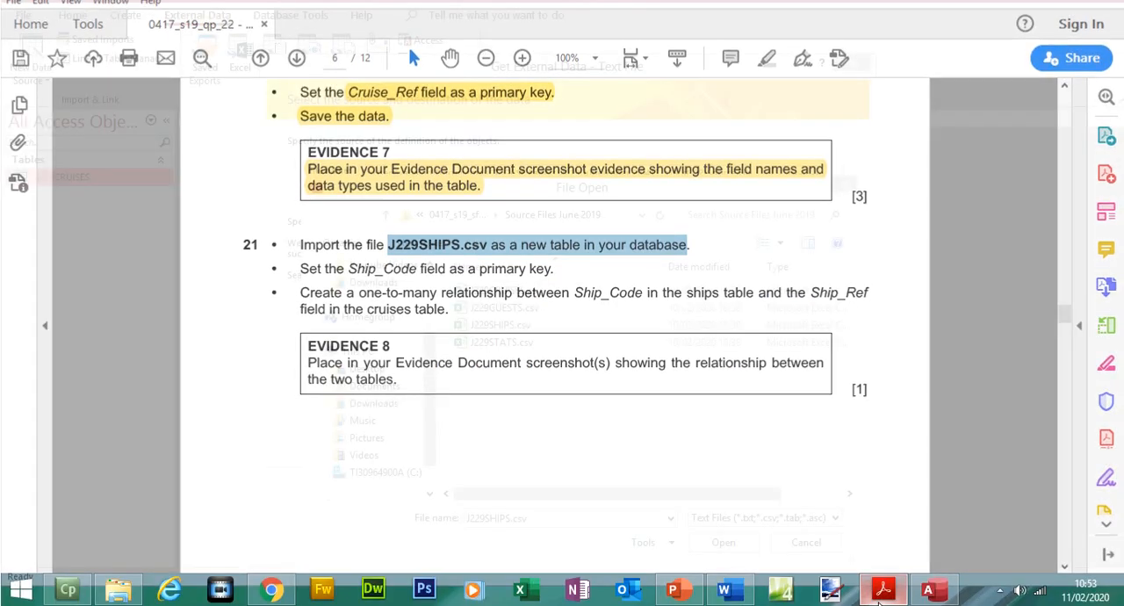
pyautogui.doubleClick(522, 323)
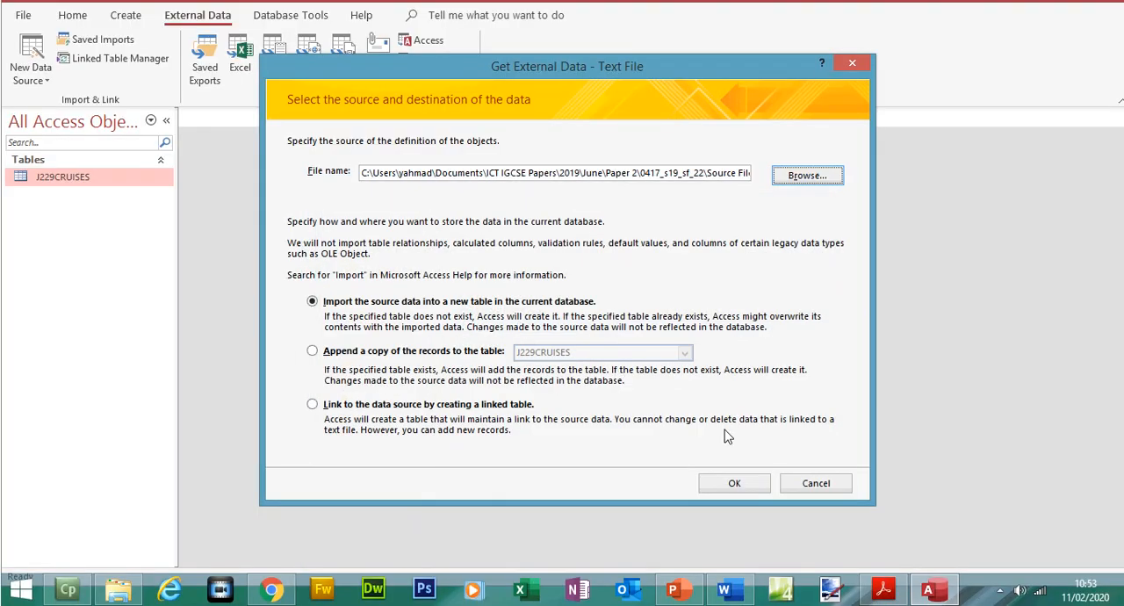
# - Import the data into a new table as comma-delimited text, with the first row containing the field names
pyautogui.click(724, 484)
pyautogui.click(724, 456)
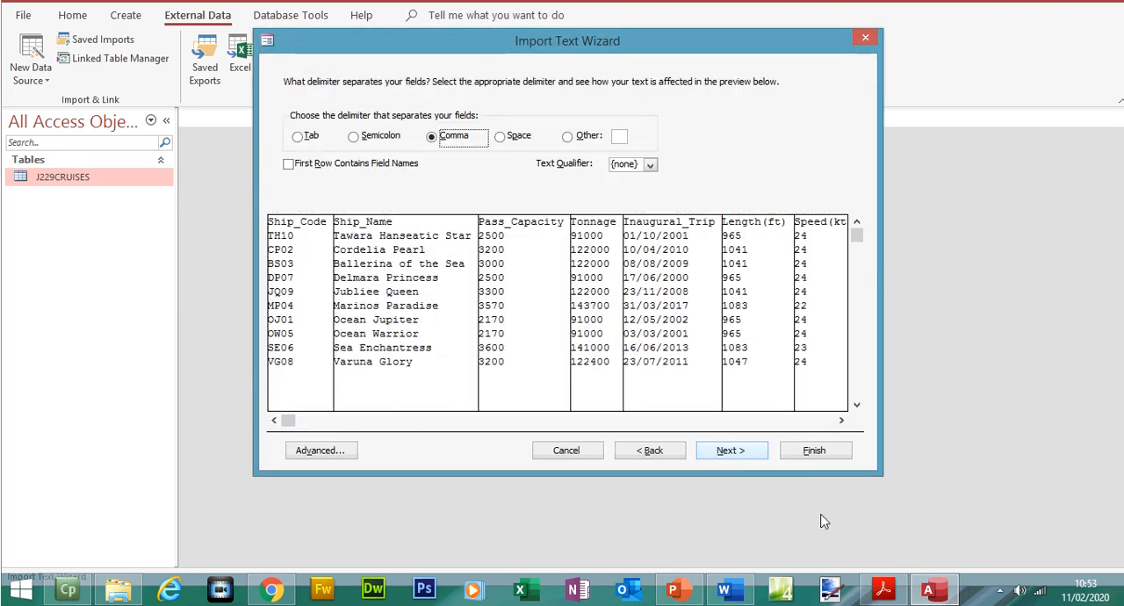
pyautogui.click(885, 595)
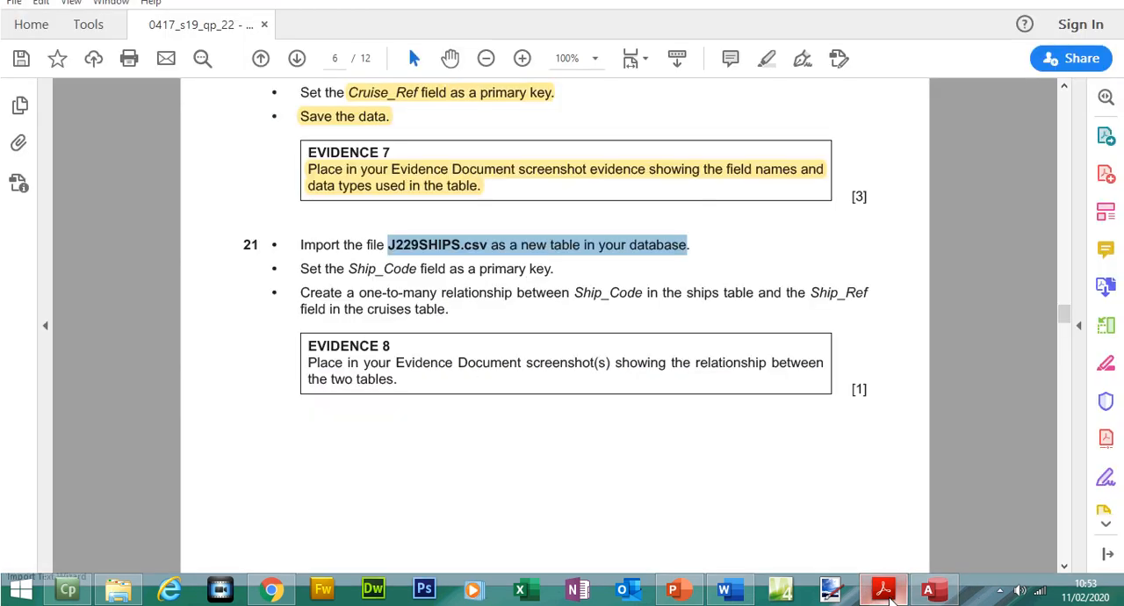
pyautogui.click(885, 596)
pyautogui.click(358, 193)
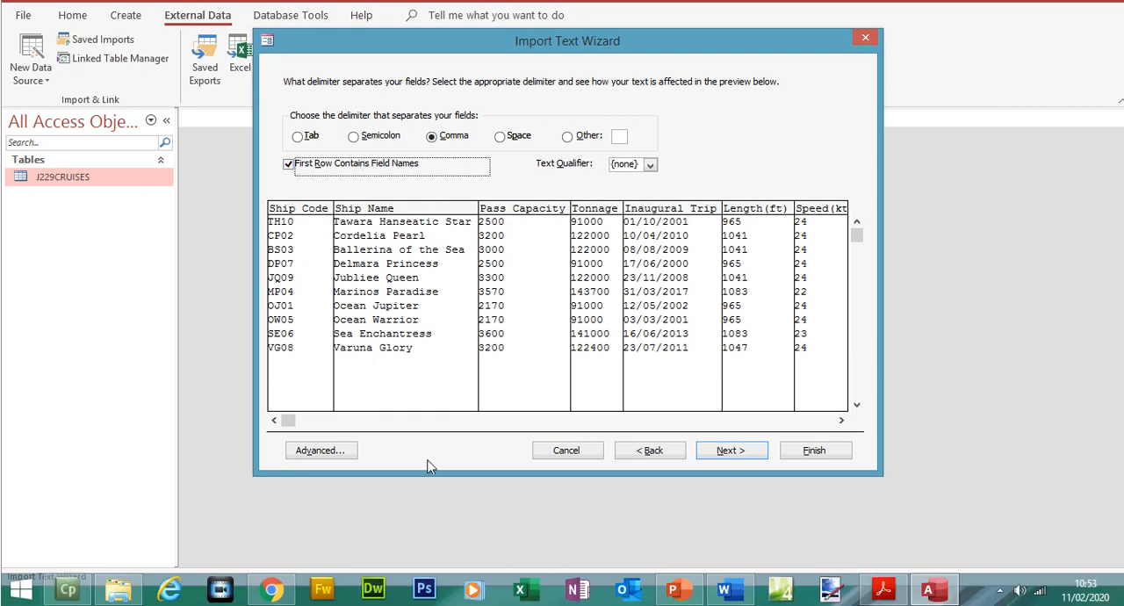
# - Review the field data types in the J229SHIPS import specification, accept them and continue to the wizard's field options
pyautogui.click(338, 451)
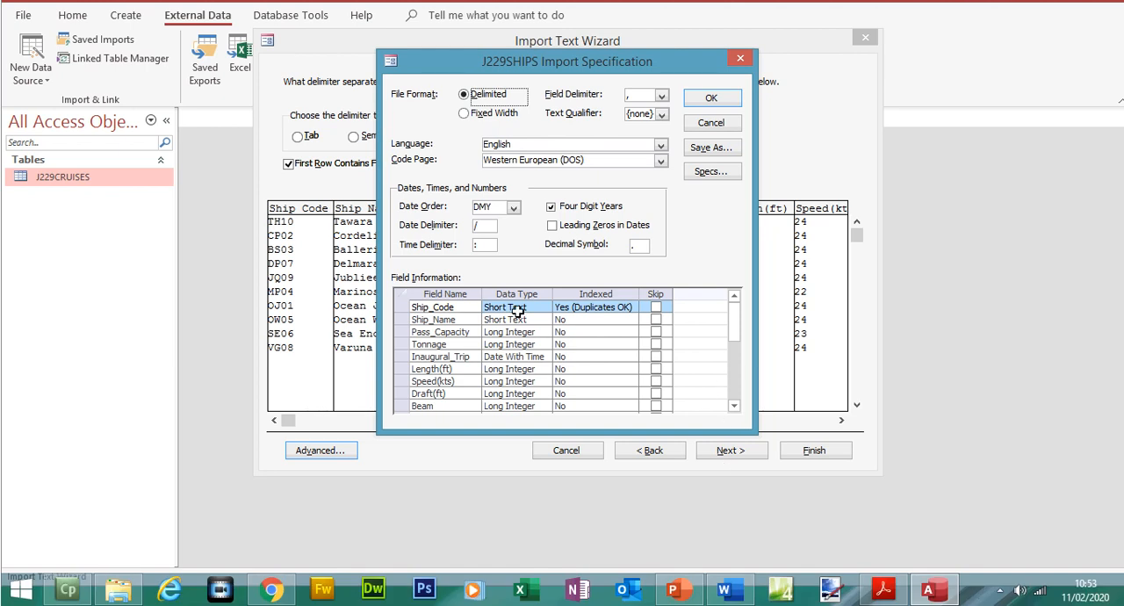
pyautogui.click(882, 590)
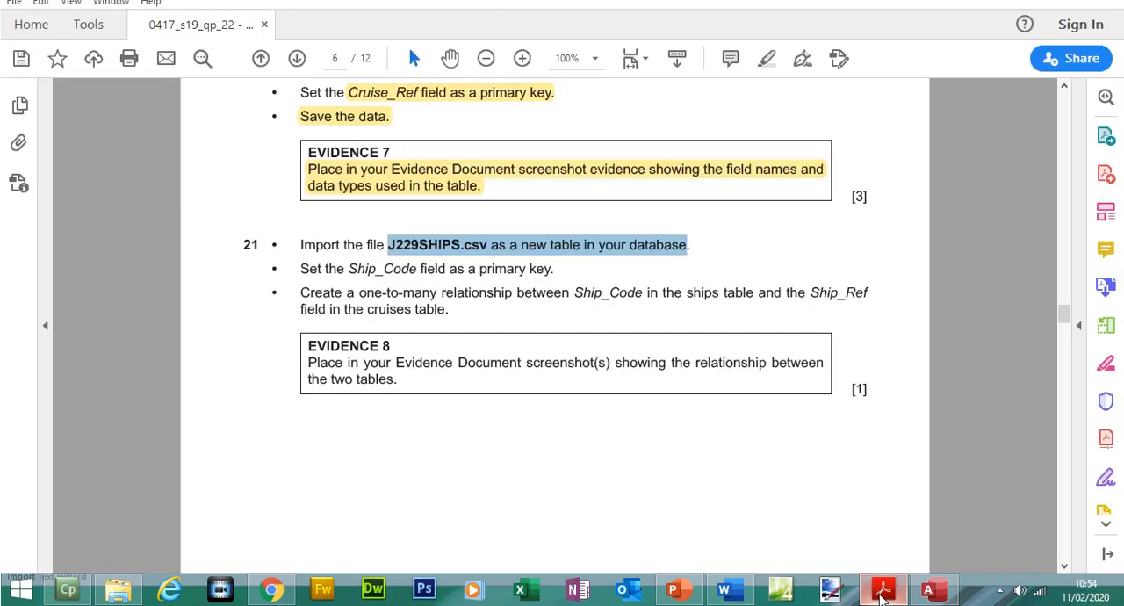
pyautogui.click(881, 593)
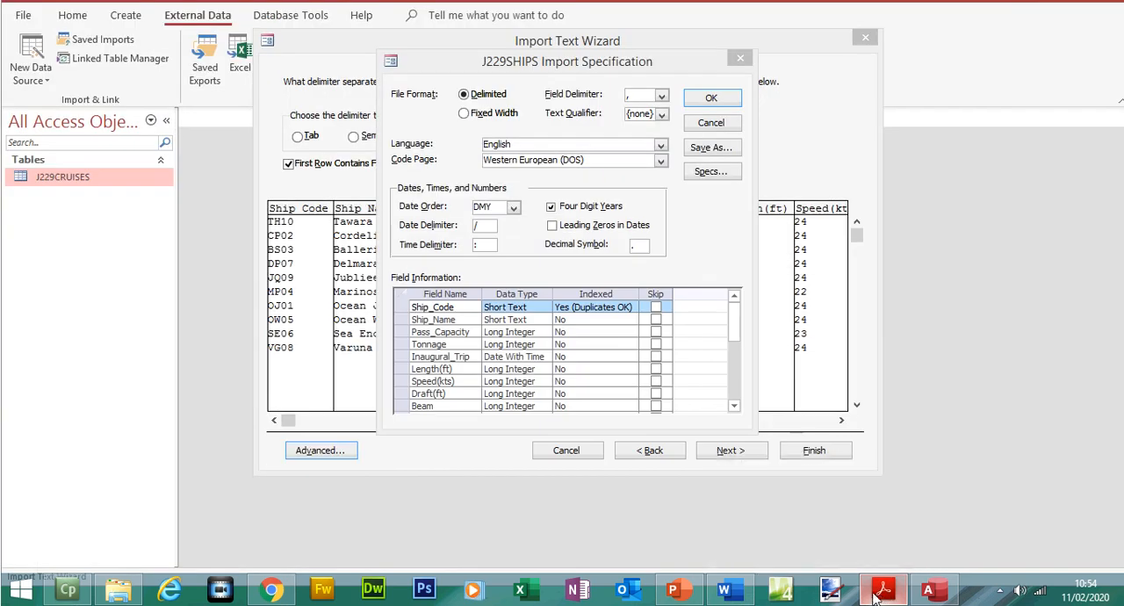
pyautogui.moveTo(740, 334)
pyautogui.mouseDown()
pyautogui.moveTo(735, 354)
pyautogui.moveTo(735, 318)
pyautogui.mouseUp()
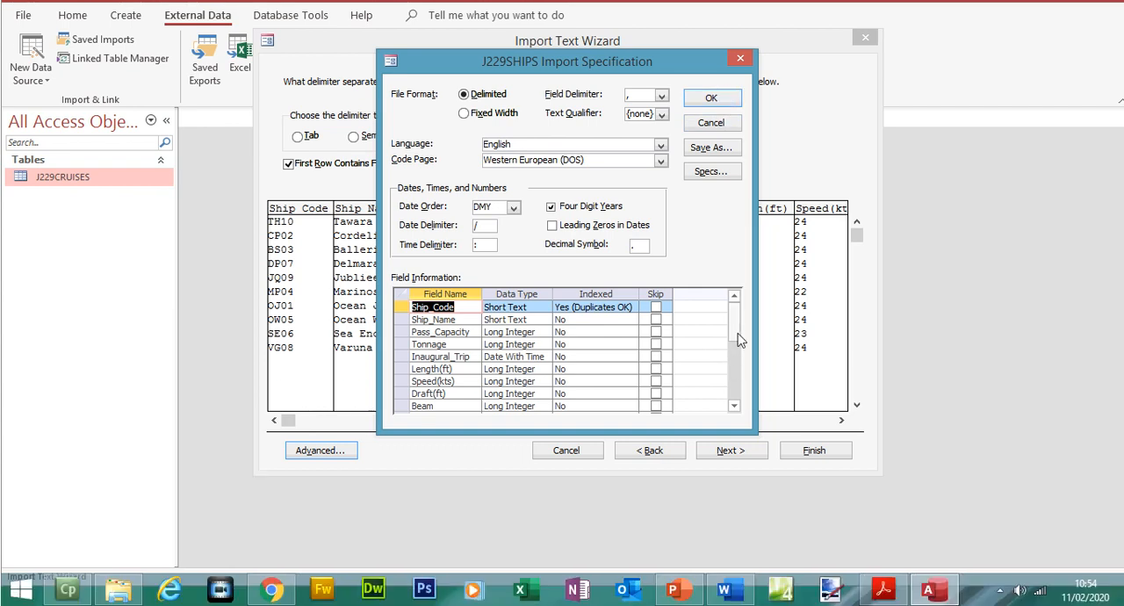
pyautogui.moveTo(738, 335)
pyautogui.mouseDown()
pyautogui.moveTo(737, 357)
pyautogui.moveTo(736, 320)
pyautogui.mouseUp()
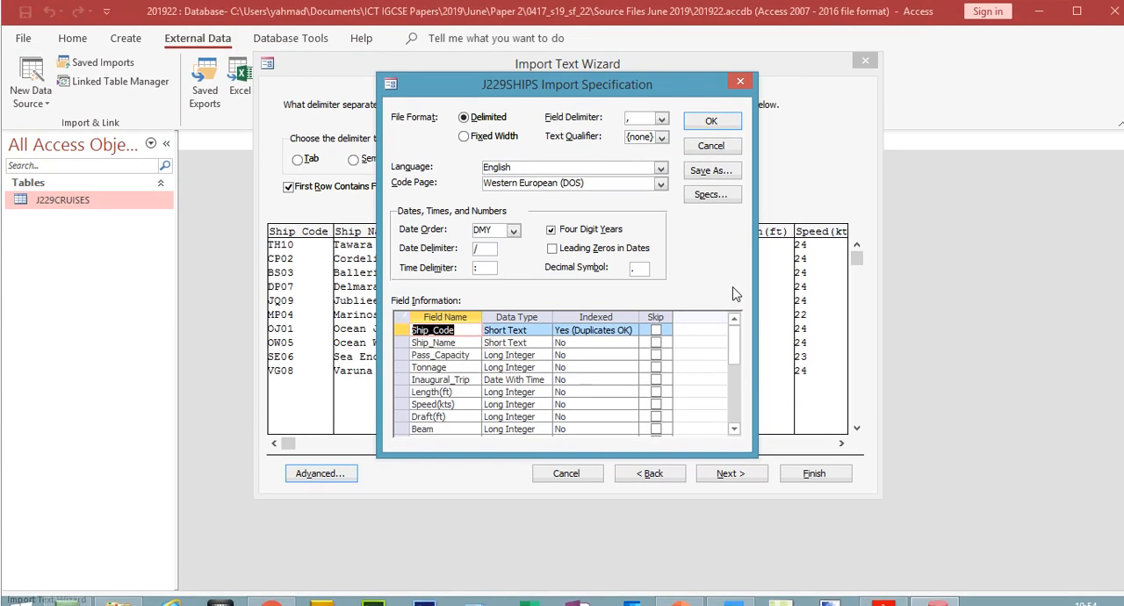
pyautogui.click(720, 129)
pyautogui.moveTo(840, 424); pyautogui.dragTo(840, 423)
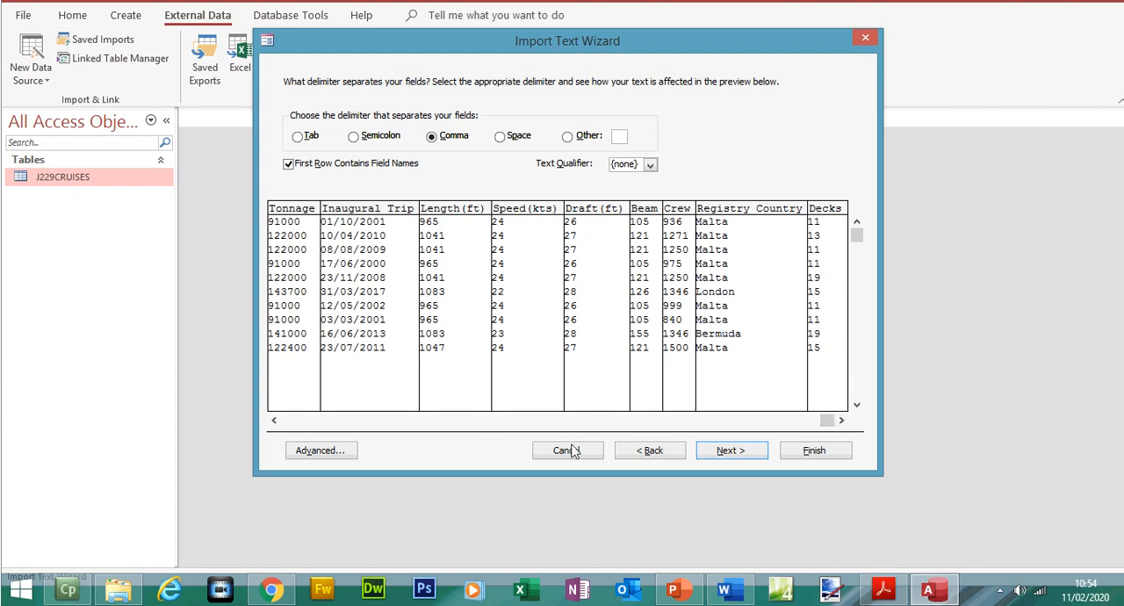
pyautogui.click(727, 451)
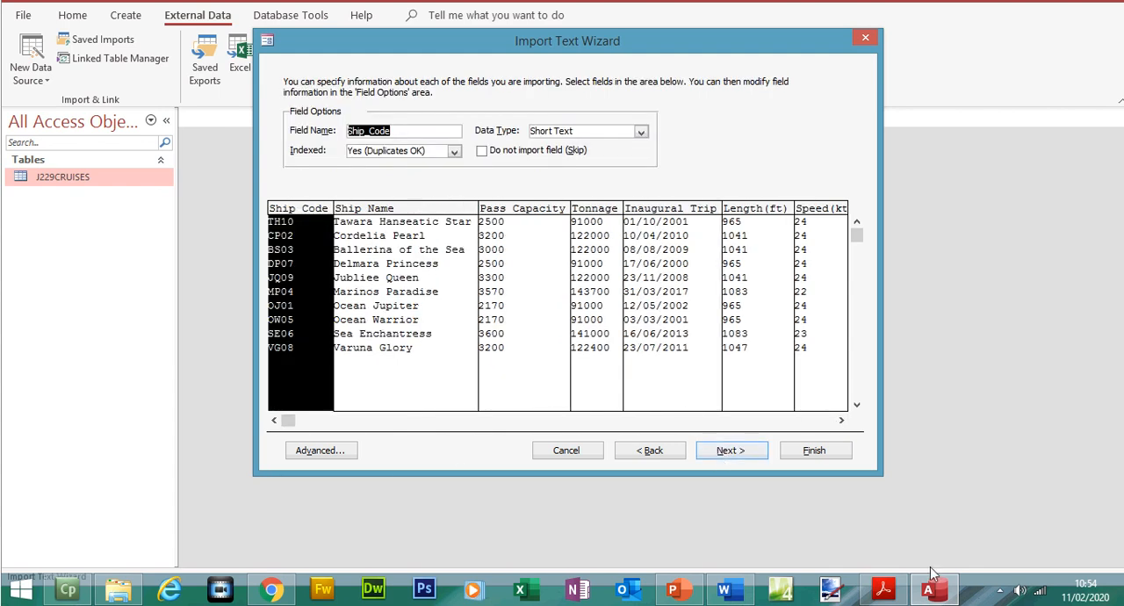
# - Switch to the exam paper, select Ship_Code in step 21's primary key instruction and return to Access
pyautogui.click(883, 588)
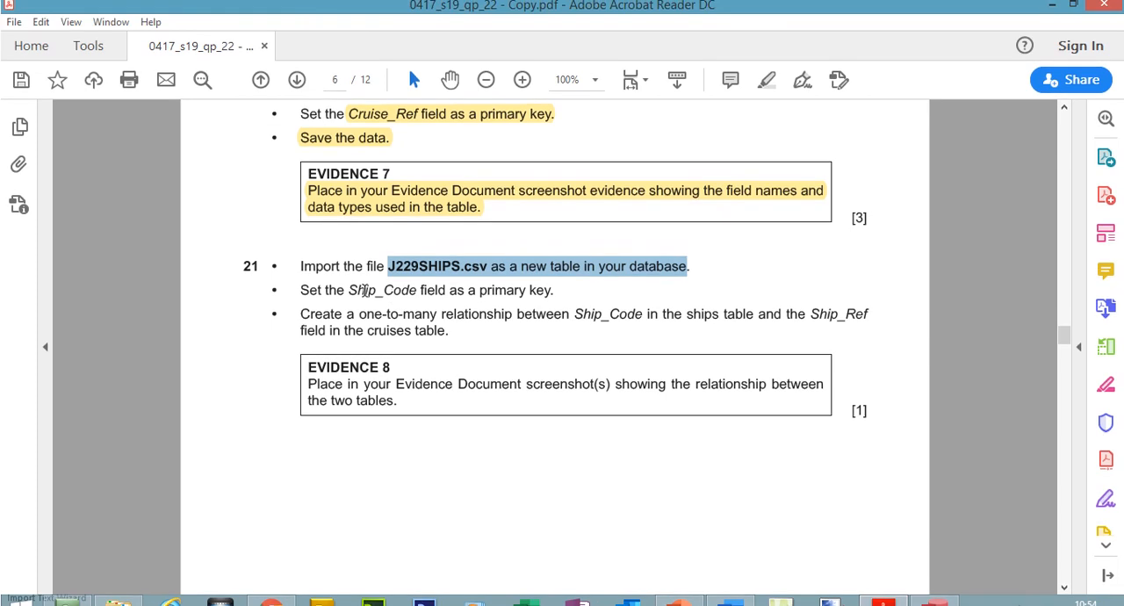
pyautogui.moveTo(351, 294); pyautogui.dragTo(403, 295)
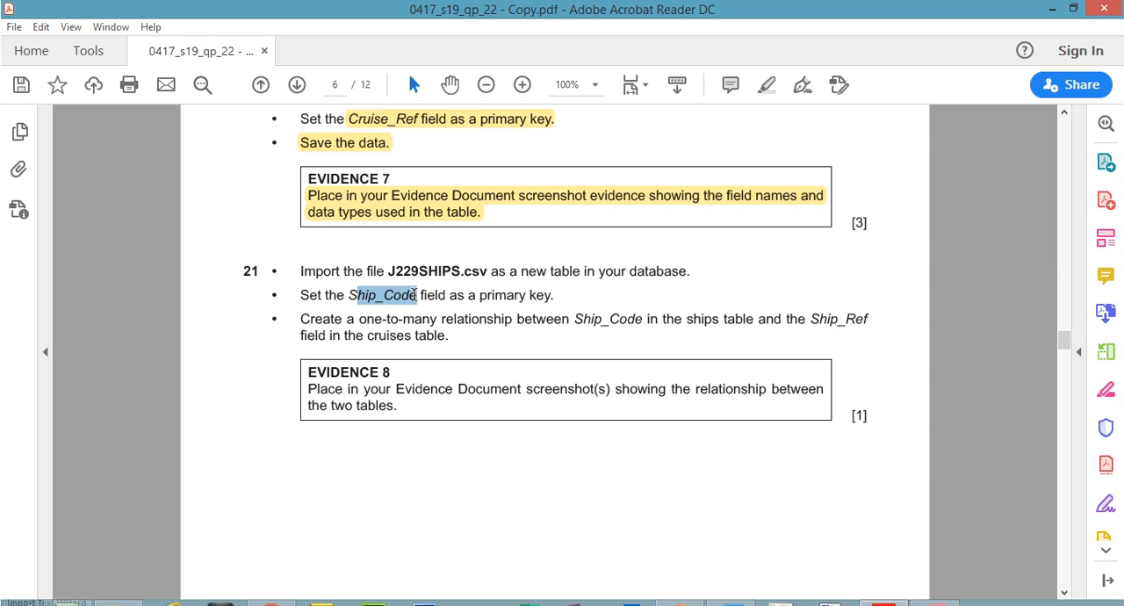
pyautogui.moveTo(415, 295); pyautogui.dragTo(416, 295)
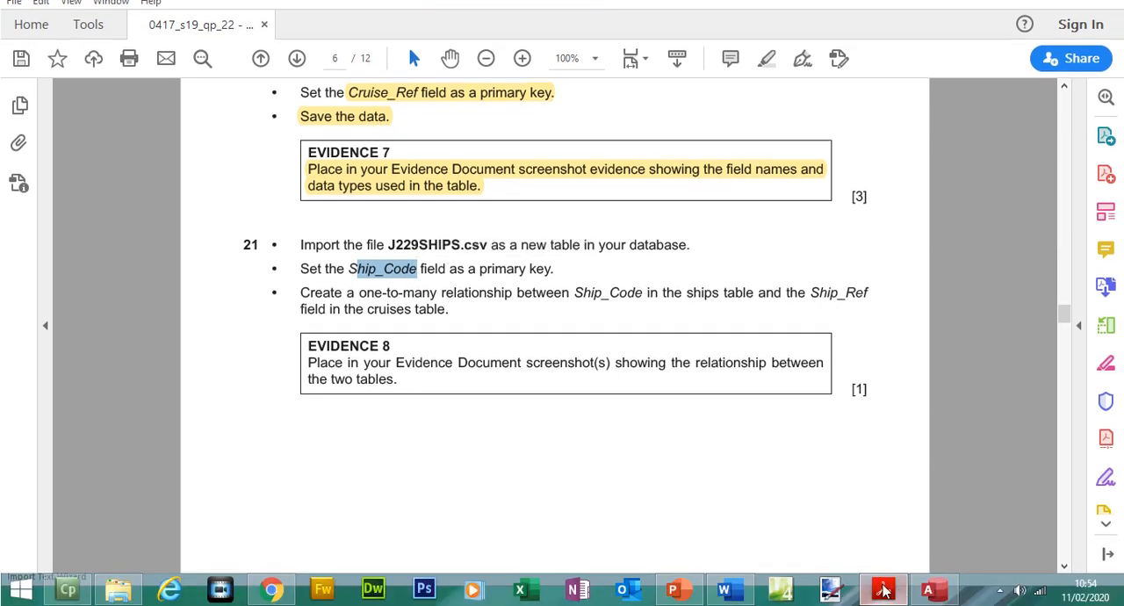
pyautogui.click(935, 602)
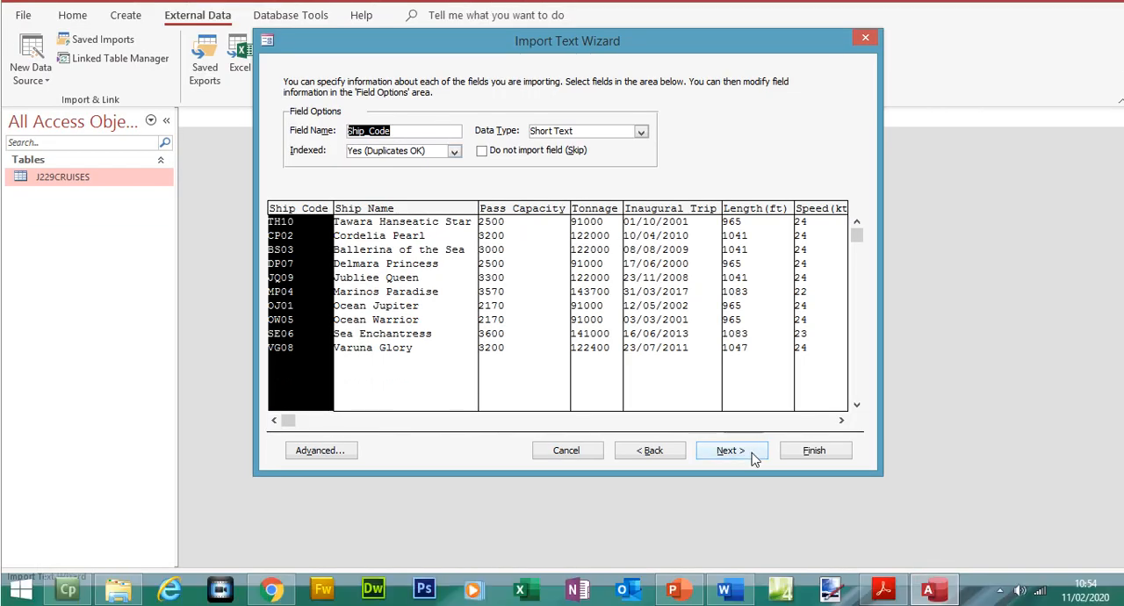
# - Choose Ship_Code as the primary key, finish importing to the J229SHIPS table and close without saving the import steps
pyautogui.click(751, 483)
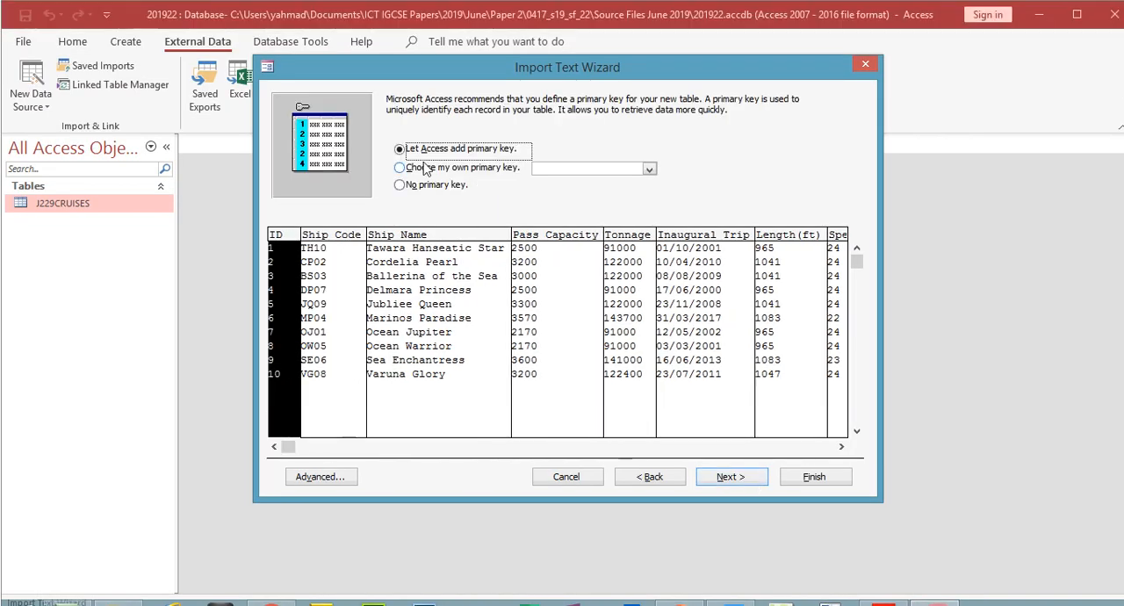
pyautogui.click(425, 143)
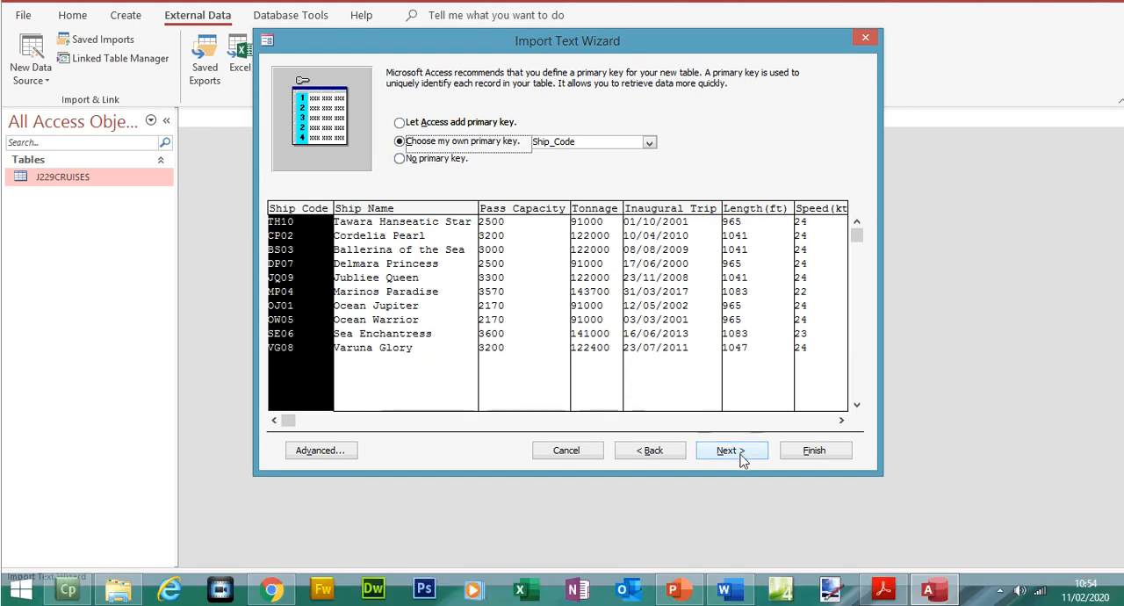
pyautogui.click(736, 478)
pyautogui.click(805, 455)
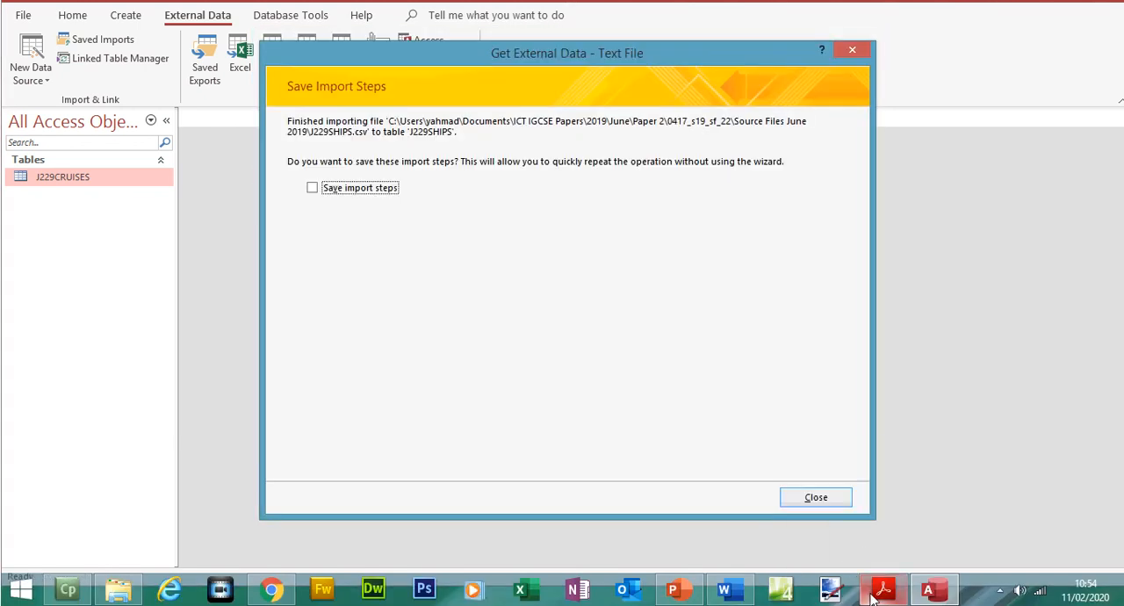
pyautogui.click(787, 497)
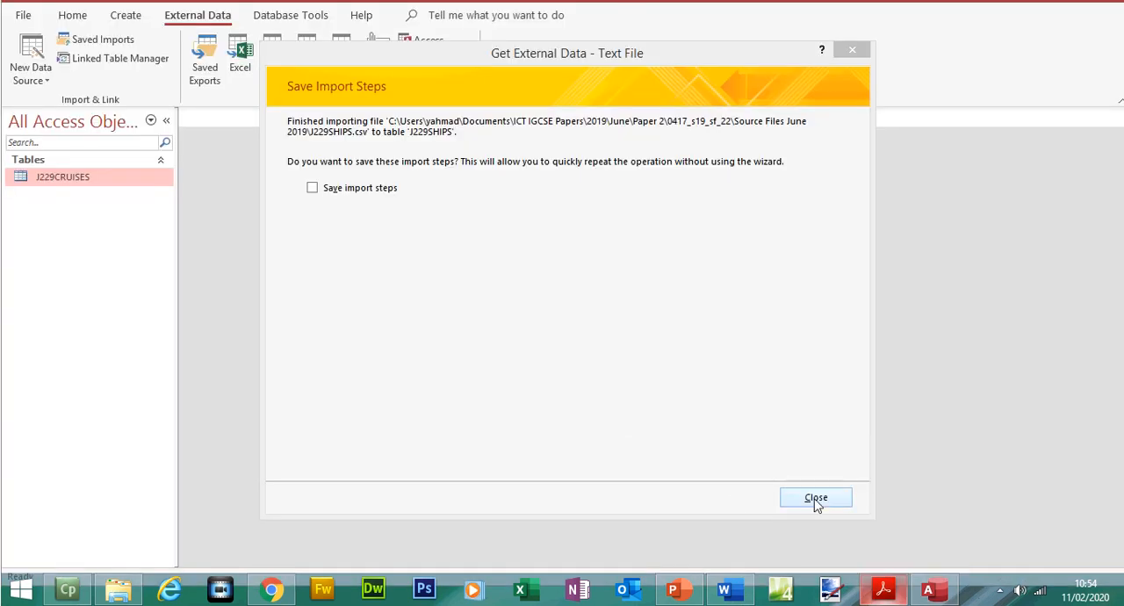
# - Switch to Access, open the J229SHIPS table and widen the Ship_Name and Inaugural_Trip columns to fit their contents
pyautogui.click(816, 498)
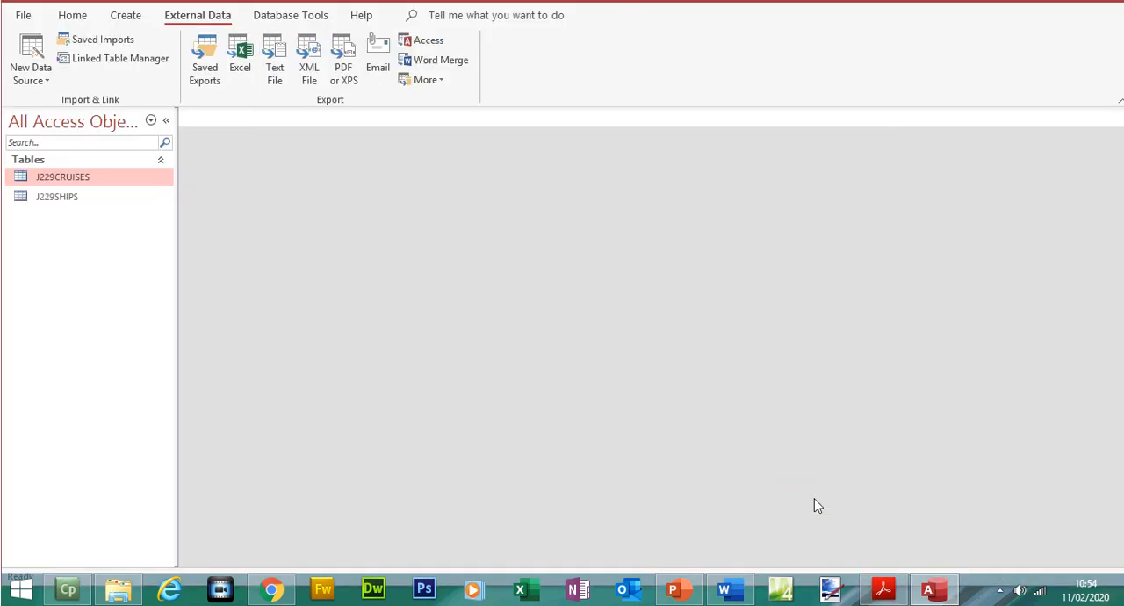
pyautogui.doubleClick(60, 199)
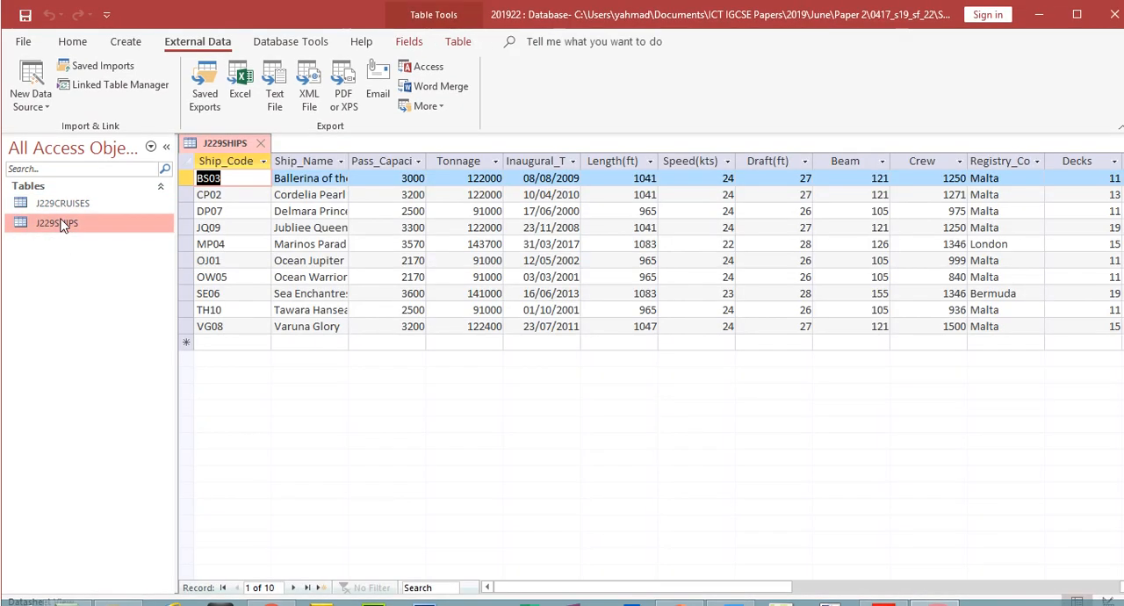
pyautogui.doubleClick(350, 161)
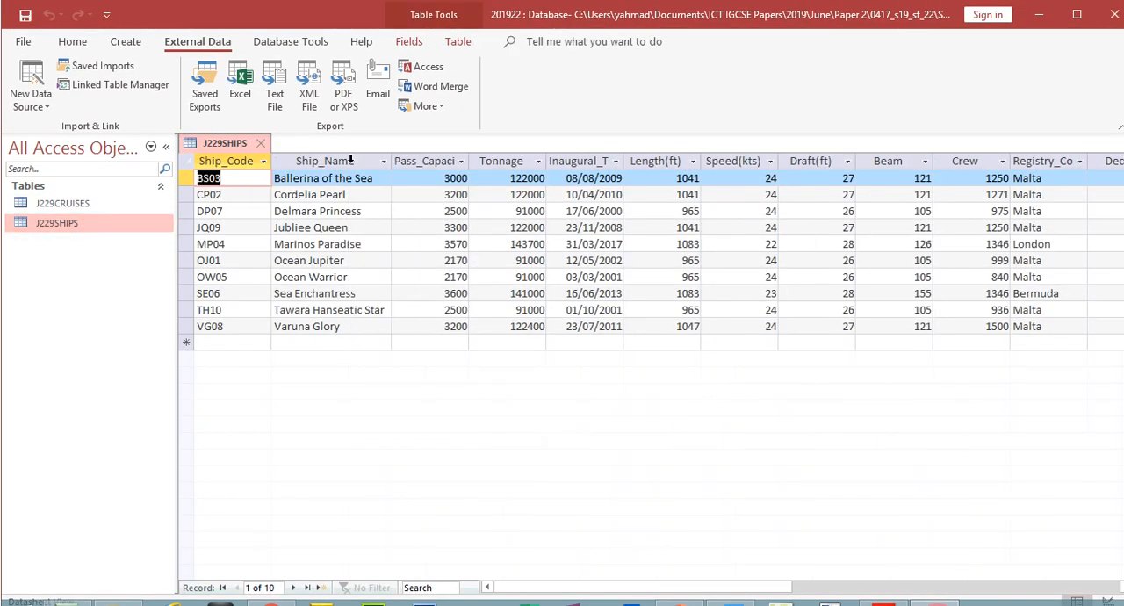
pyautogui.doubleClick(624, 160)
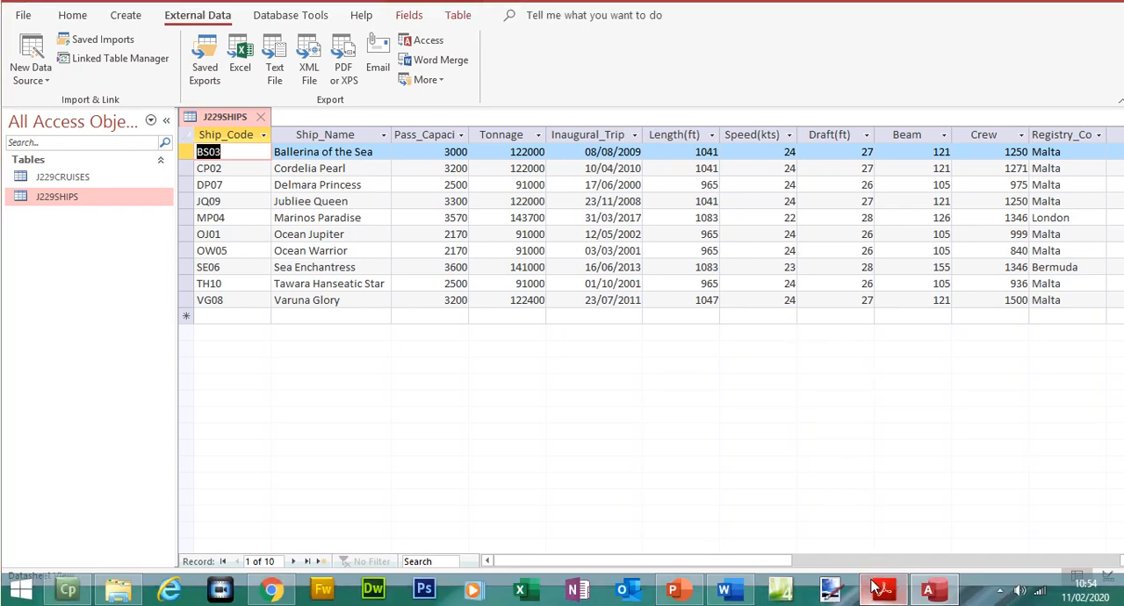
# - Switch to the exam paper and highlight step 21's instructions to import J229SHIPS.csv and set Ship_Code as the primary key
pyautogui.click(875, 587)
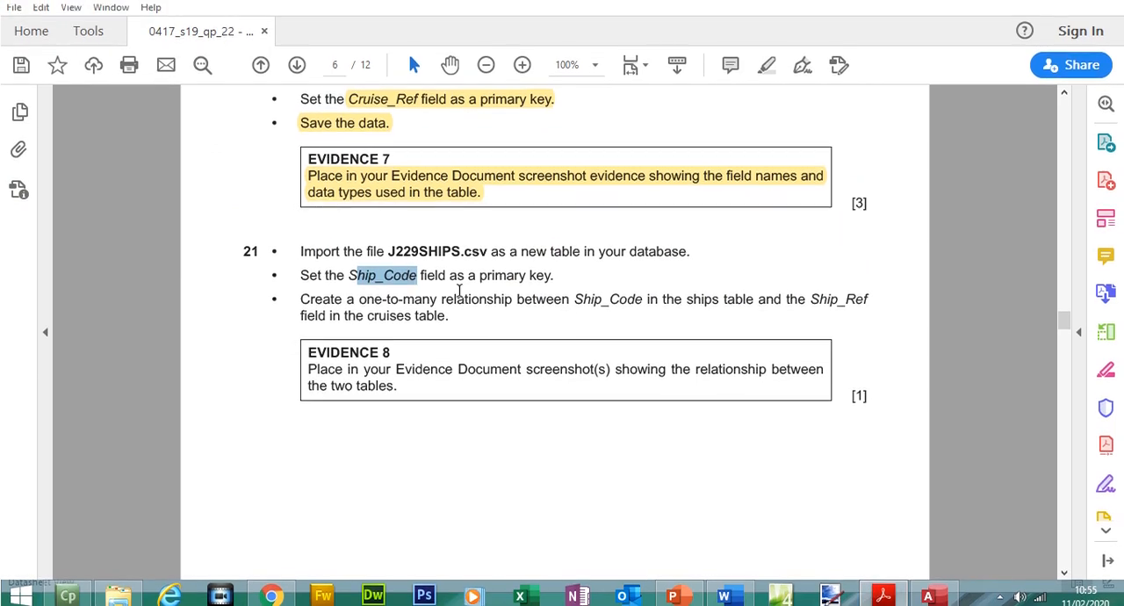
pyautogui.moveTo(301, 246); pyautogui.dragTo(553, 276)
pyautogui.click(766, 86)
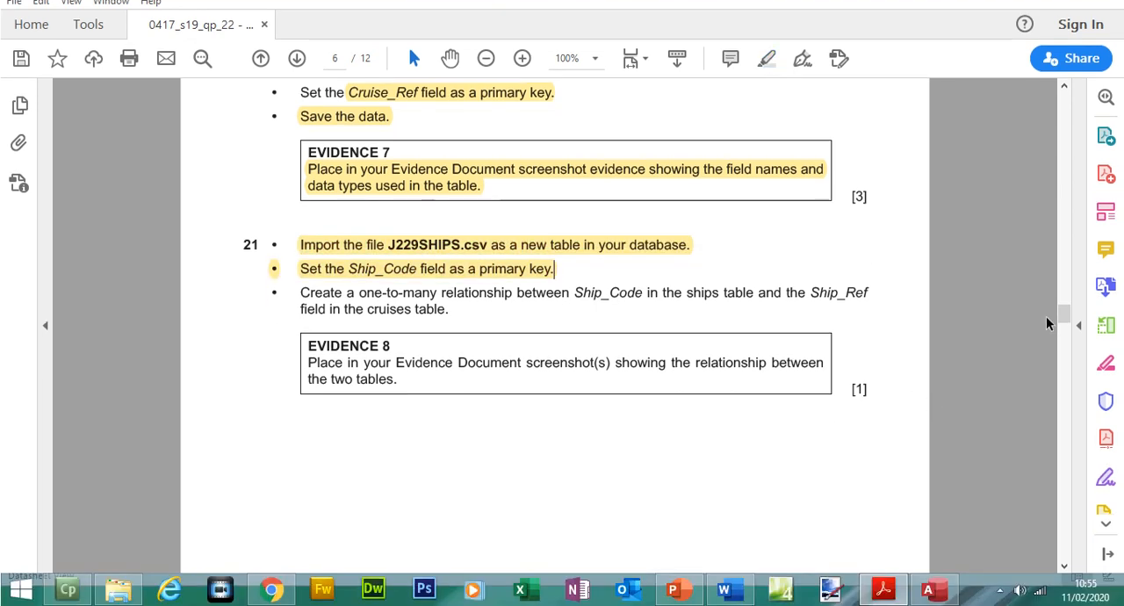
# - Review steps 20 to 22 of the exam paper and select "one-to-many relationship" in step 21
pyautogui.moveTo(1064, 345); pyautogui.dragTo(1063, 310)
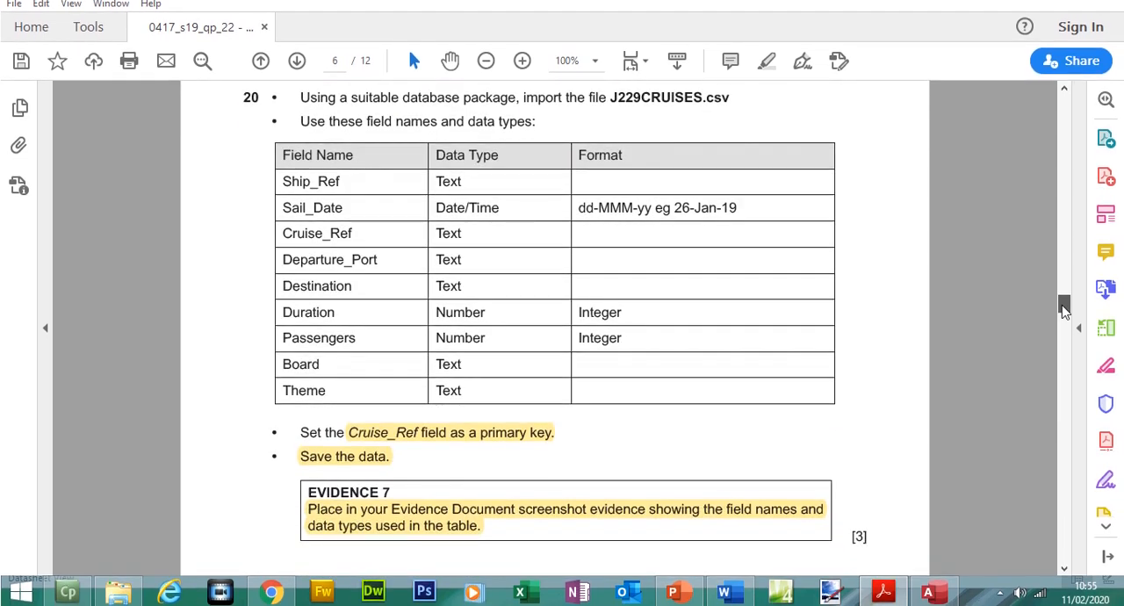
pyautogui.moveTo(1063, 308); pyautogui.dragTo(1062, 341)
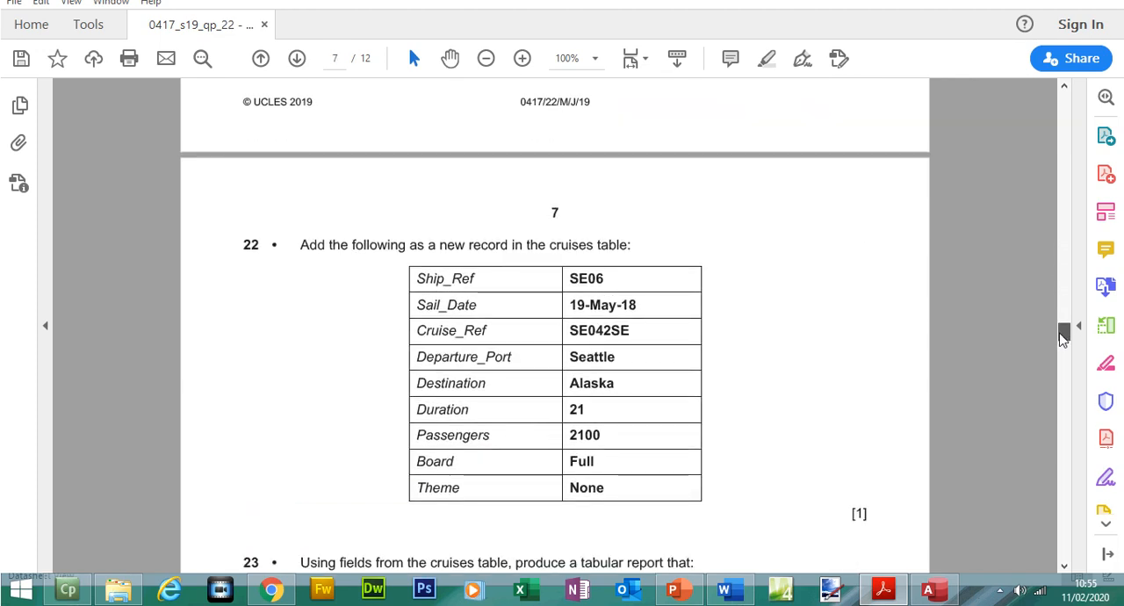
pyautogui.moveTo(1062, 340)
pyautogui.mouseDown()
pyautogui.moveTo(1061, 309)
pyautogui.moveTo(1062, 322)
pyautogui.mouseUp()
pyautogui.moveTo(359, 270); pyautogui.dragTo(499, 278)
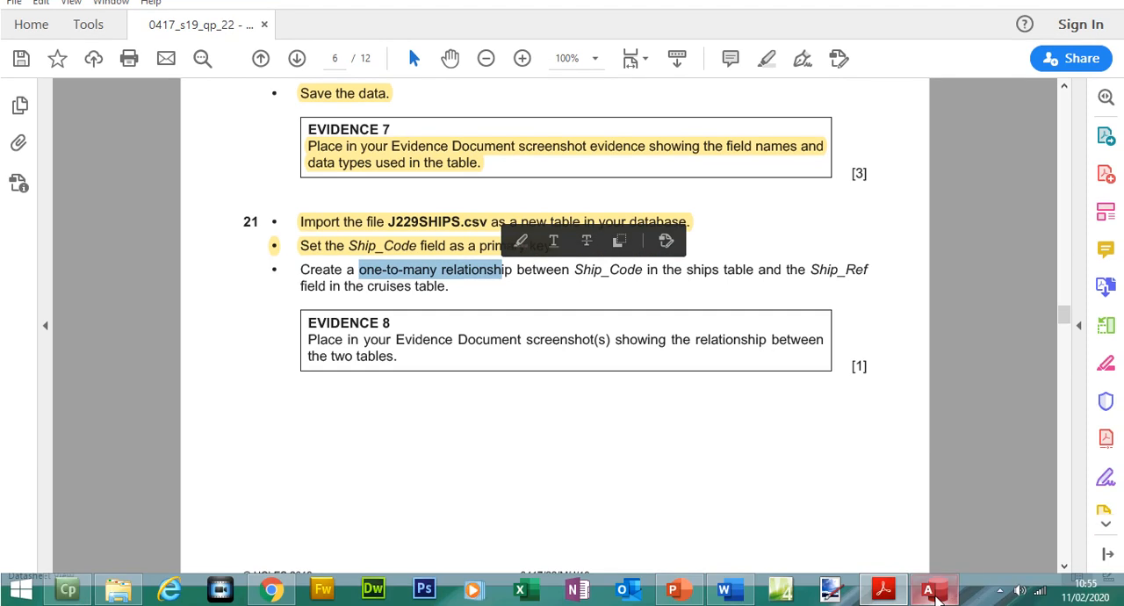
# - Switch back to Access and close the J229SHIPS table
pyautogui.click(936, 593)
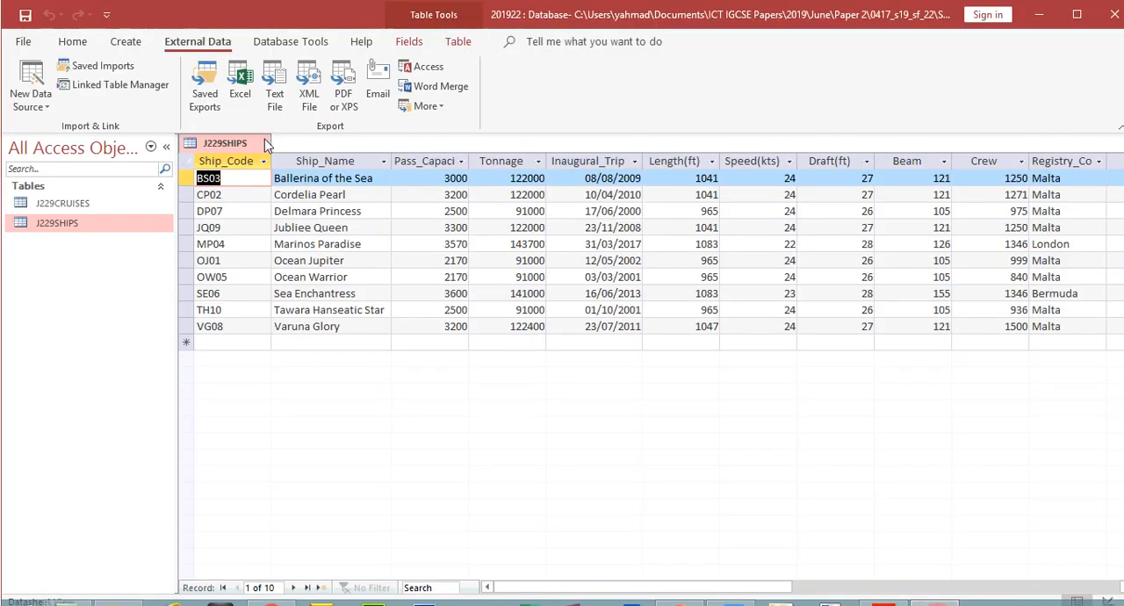
pyautogui.click(263, 141)
pyautogui.click(519, 357)
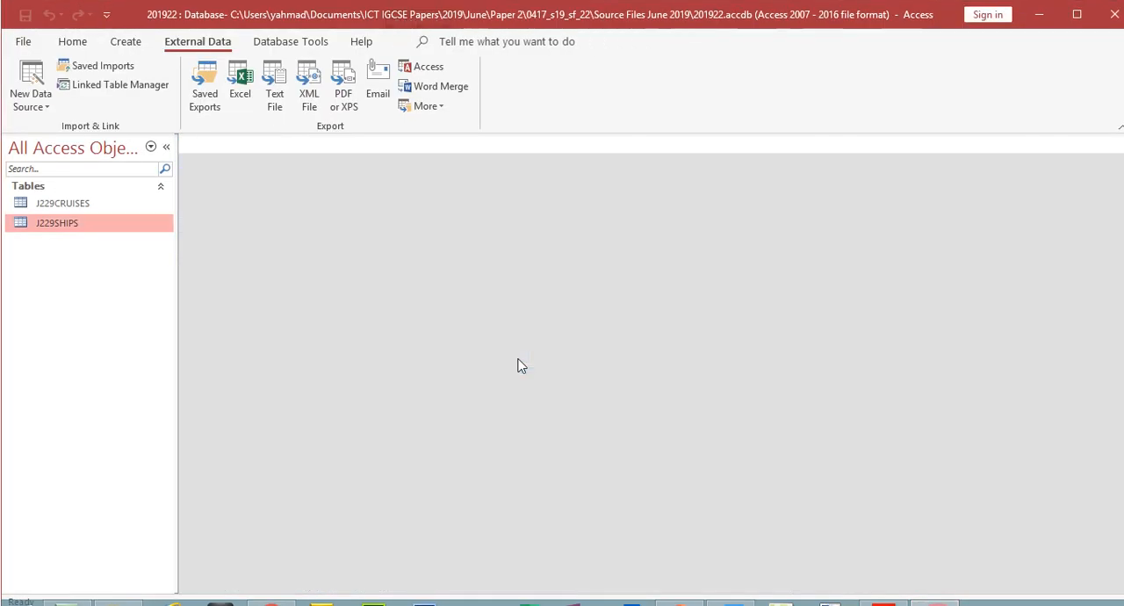
# - Add the J229CRUISES and J229SHIPS tables to the Relationships layout and lengthen both boxes to fit all their fields
pyautogui.click(263, 41)
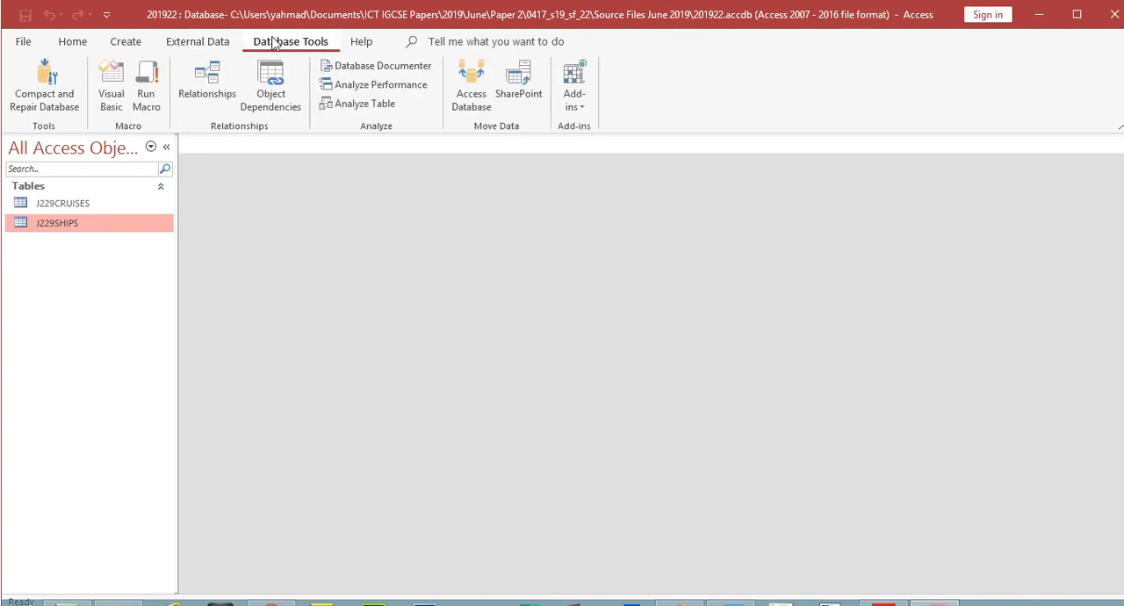
pyautogui.click(188, 83)
pyautogui.click(484, 137)
pyautogui.keyDown('shift'); pyautogui.click(487, 126); pyautogui.keyUp('shift')
pyautogui.click(598, 440)
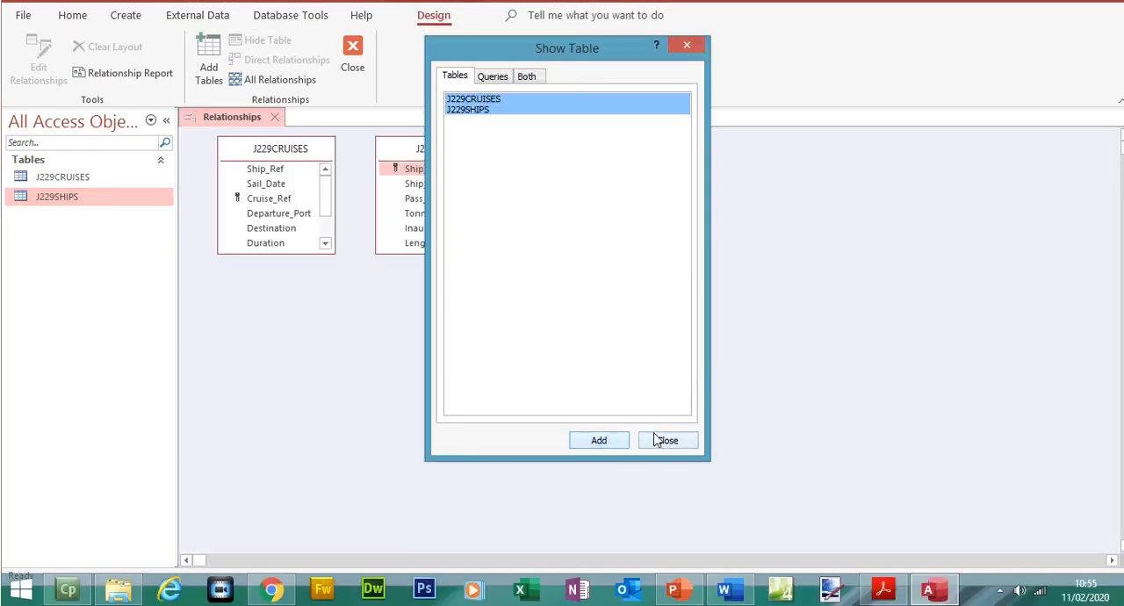
pyautogui.click(667, 440)
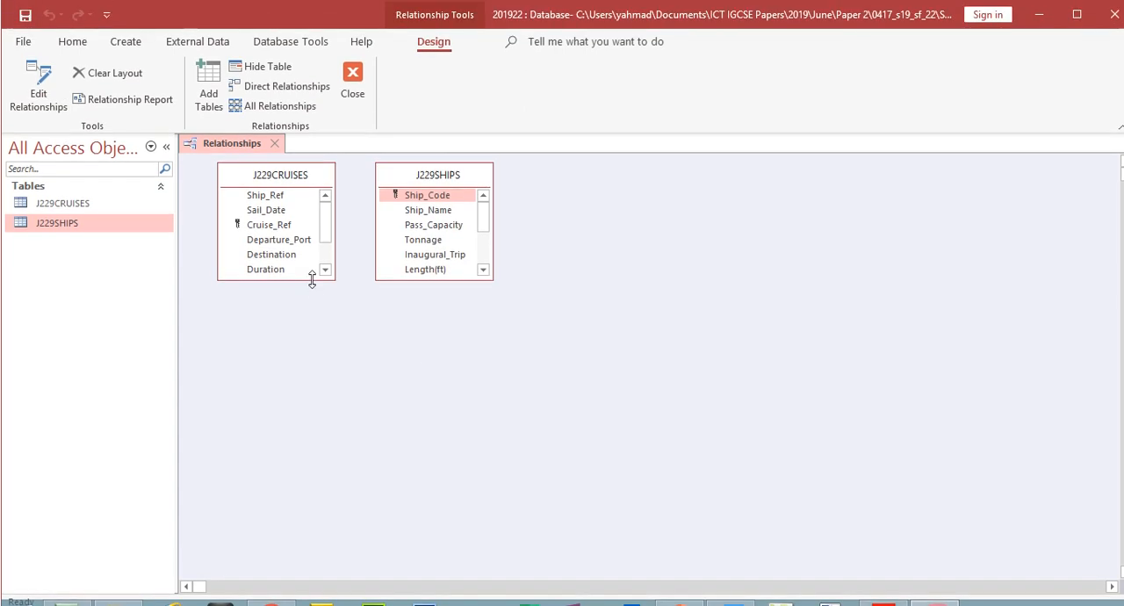
pyautogui.moveTo(312, 280); pyautogui.dragTo(311, 373)
pyautogui.moveTo(392, 278); pyautogui.dragTo(403, 369)
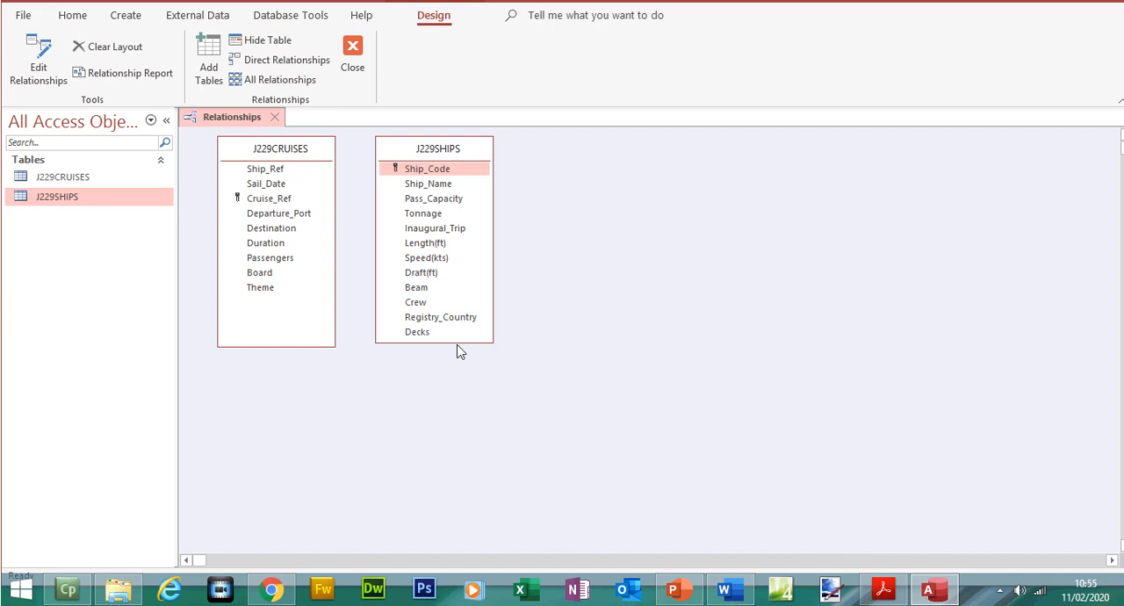
# - Check in the exam paper which fields of the ships and cruises tables step 21 relates, and return to Access
pyautogui.click(884, 589)
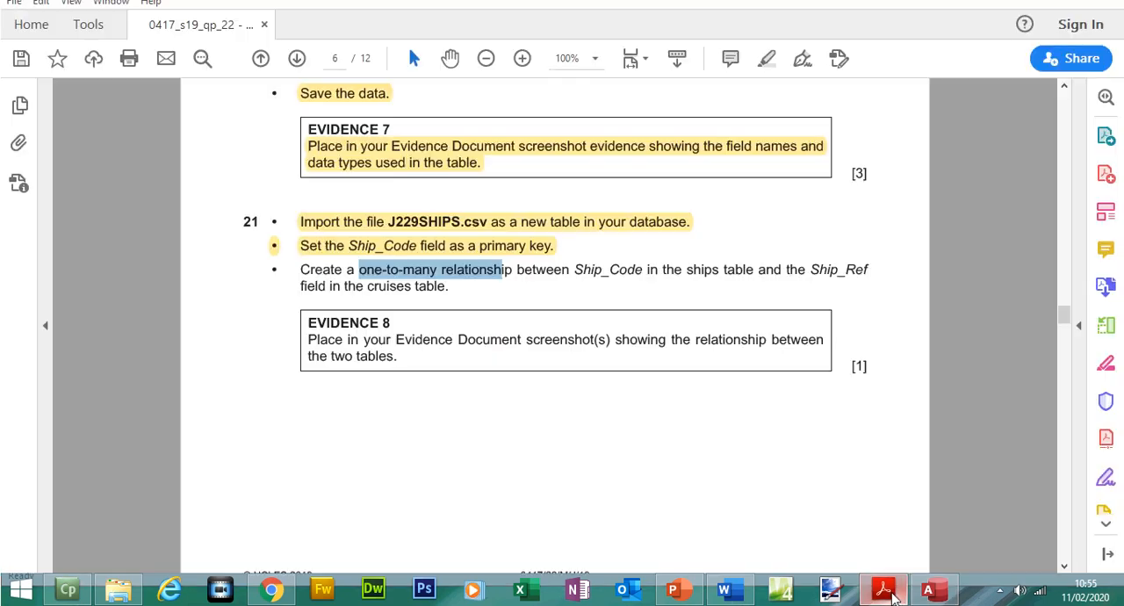
pyautogui.moveTo(575, 270); pyautogui.dragTo(737, 273)
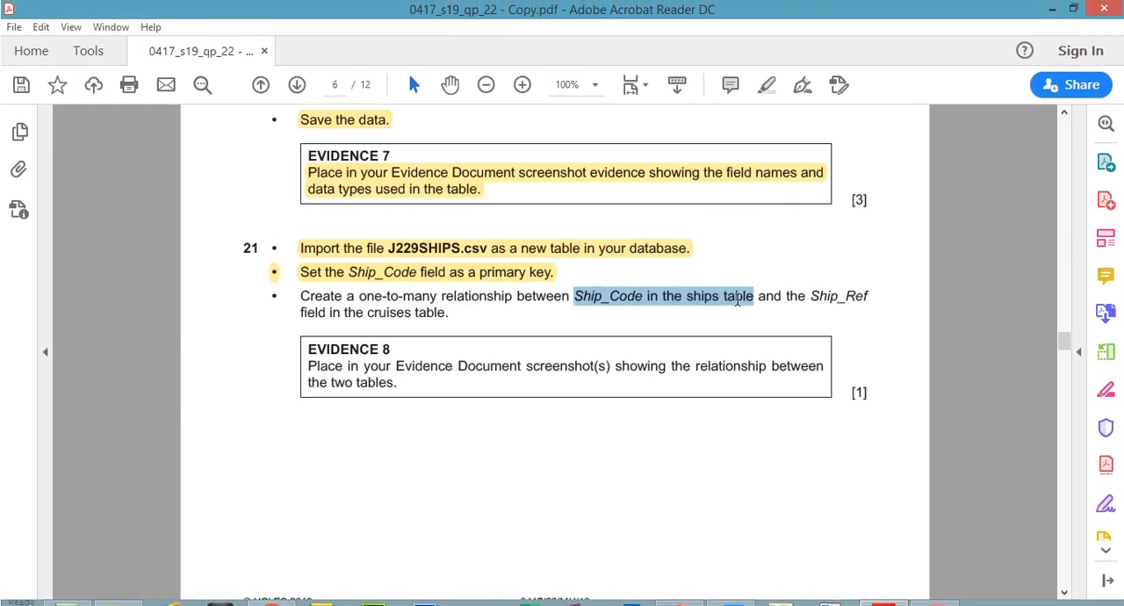
pyautogui.click(928, 589)
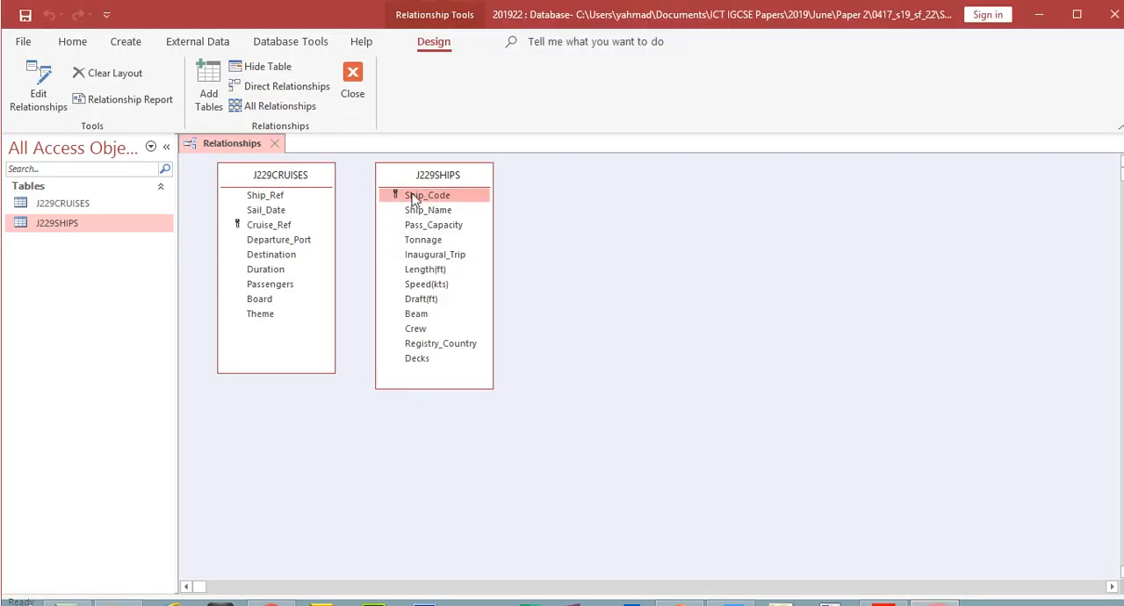
pyautogui.click(883, 592)
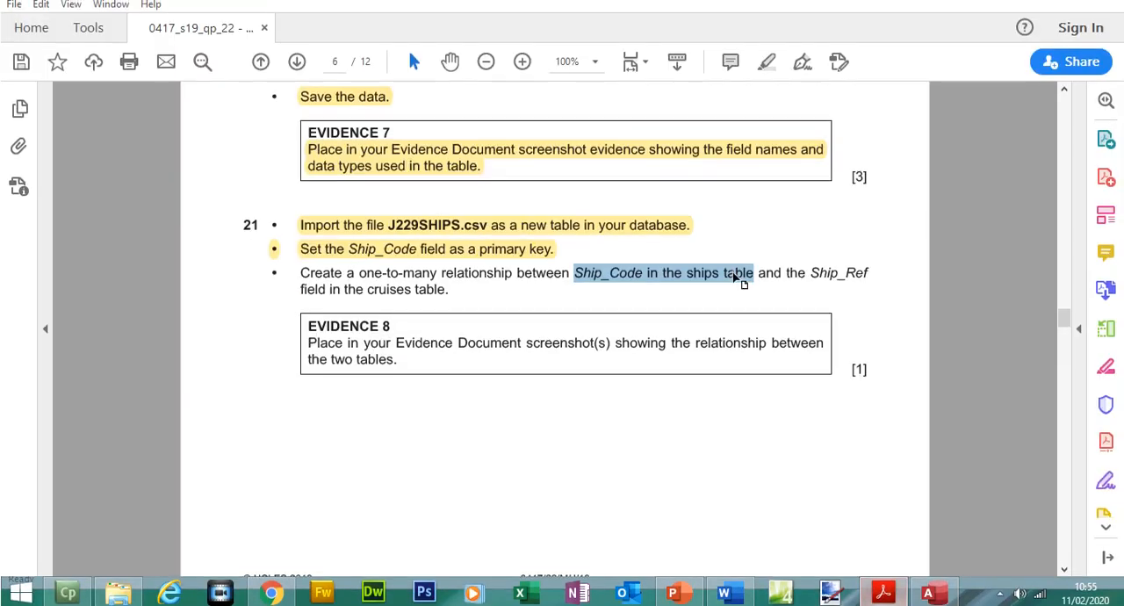
pyautogui.moveTo(819, 271); pyautogui.dragTo(854, 274)
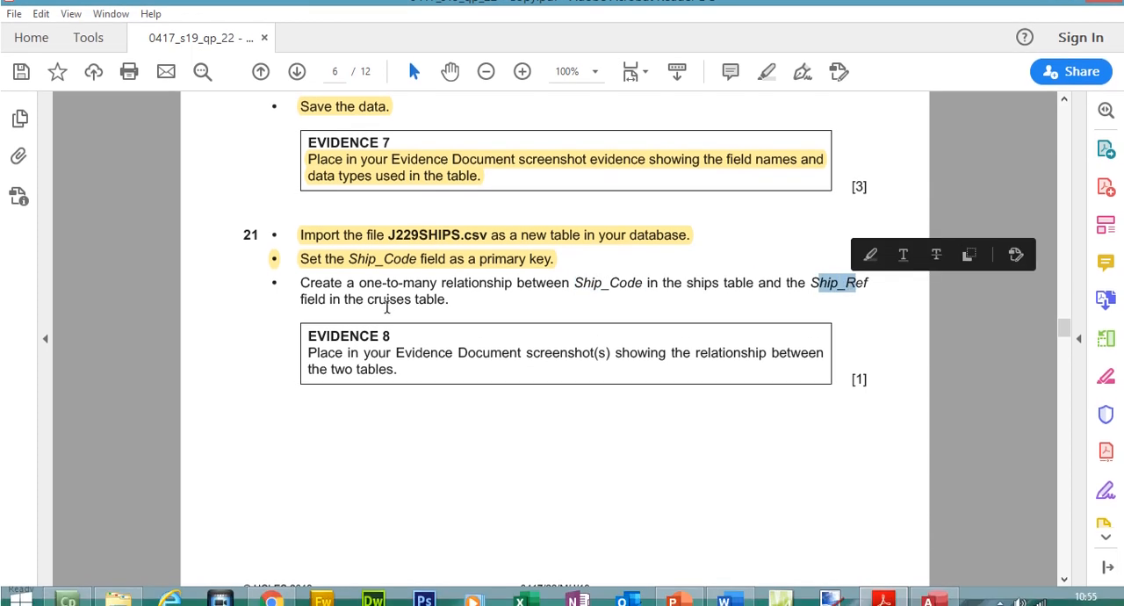
pyautogui.click(894, 601)
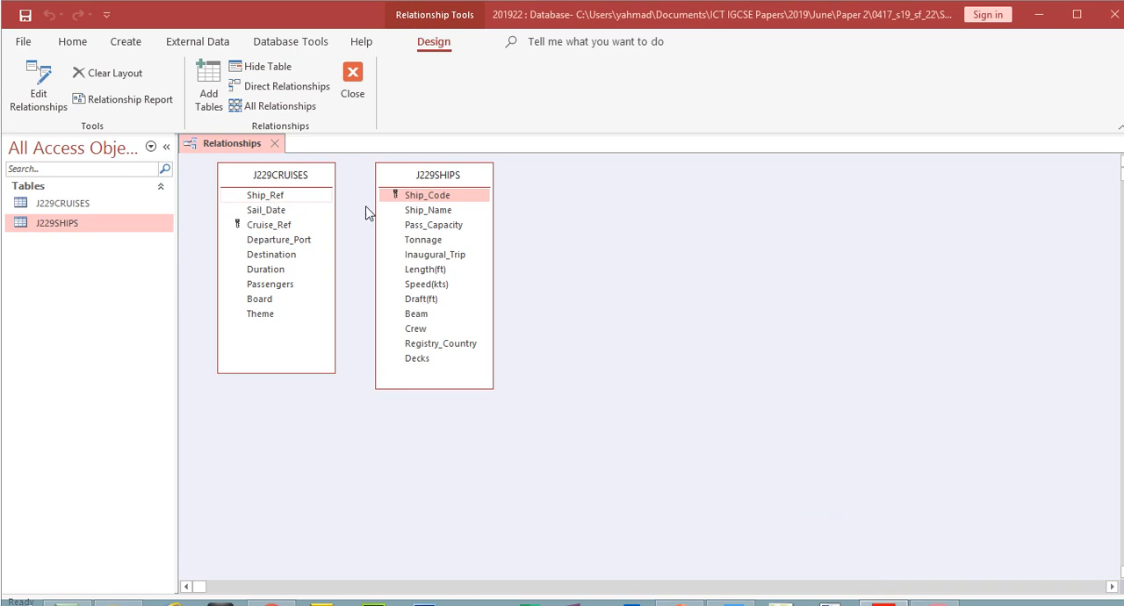
# - Create a one-to-many relationship from Ship_Code in J229SHIPS to Ship_Ref in J229CRUISES
pyautogui.click(423, 199)
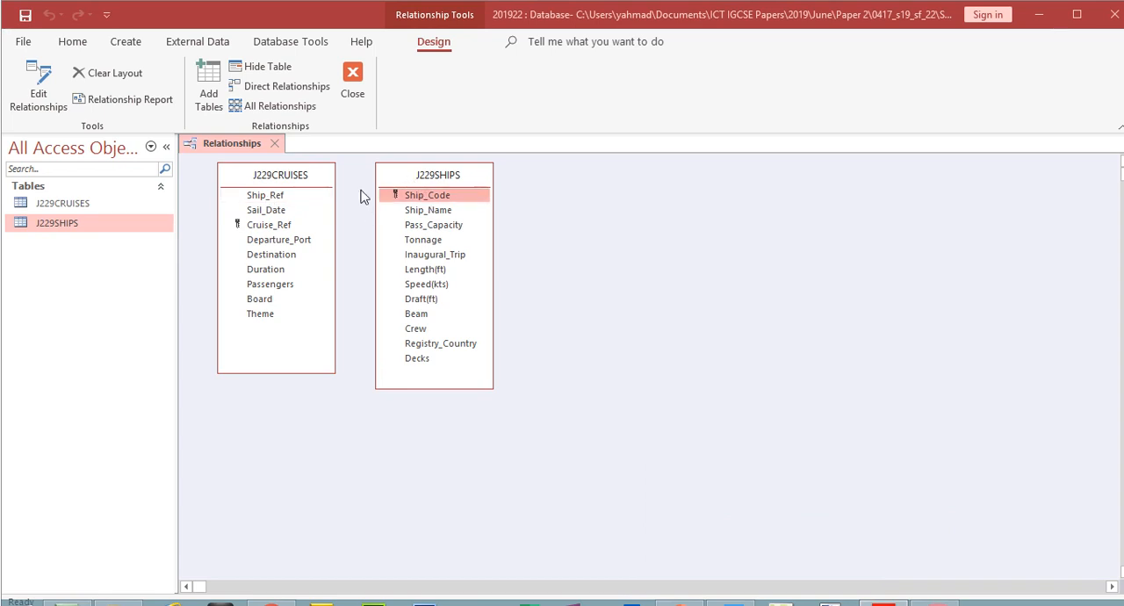
pyautogui.moveTo(389, 195); pyautogui.dragTo(275, 196)
pyautogui.moveTo(539, 138); pyautogui.dragTo(660, 187)
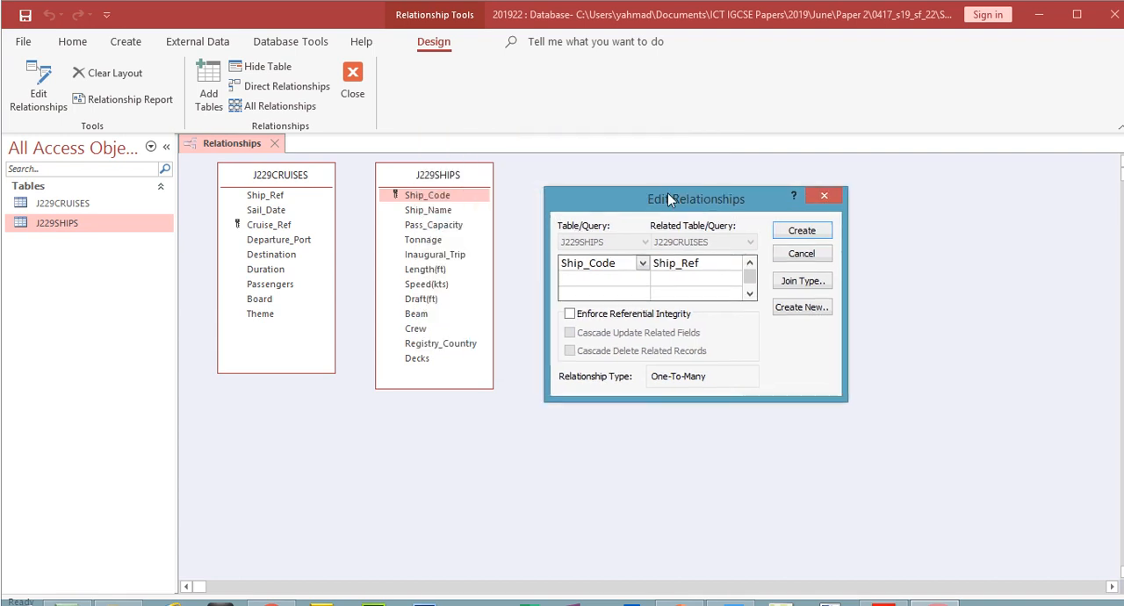
pyautogui.click(784, 220)
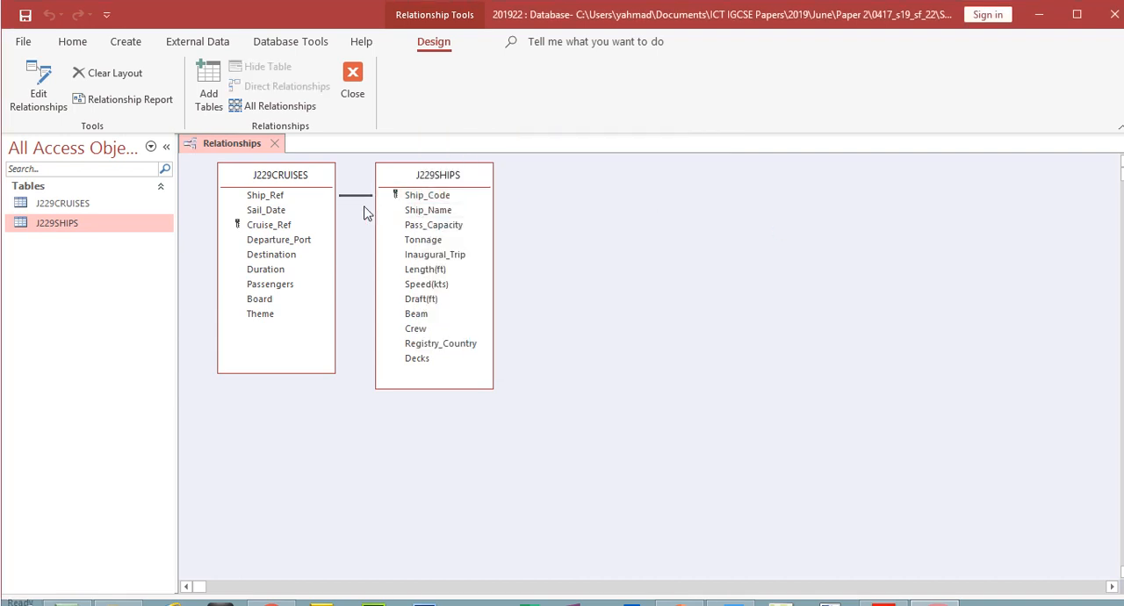
# - Lower the J229CRUISES box, open the Ship_Code to Ship_Ref relationship for editing and place its dialog beside the tables
pyautogui.moveTo(301, 186); pyautogui.dragTo(293, 207)
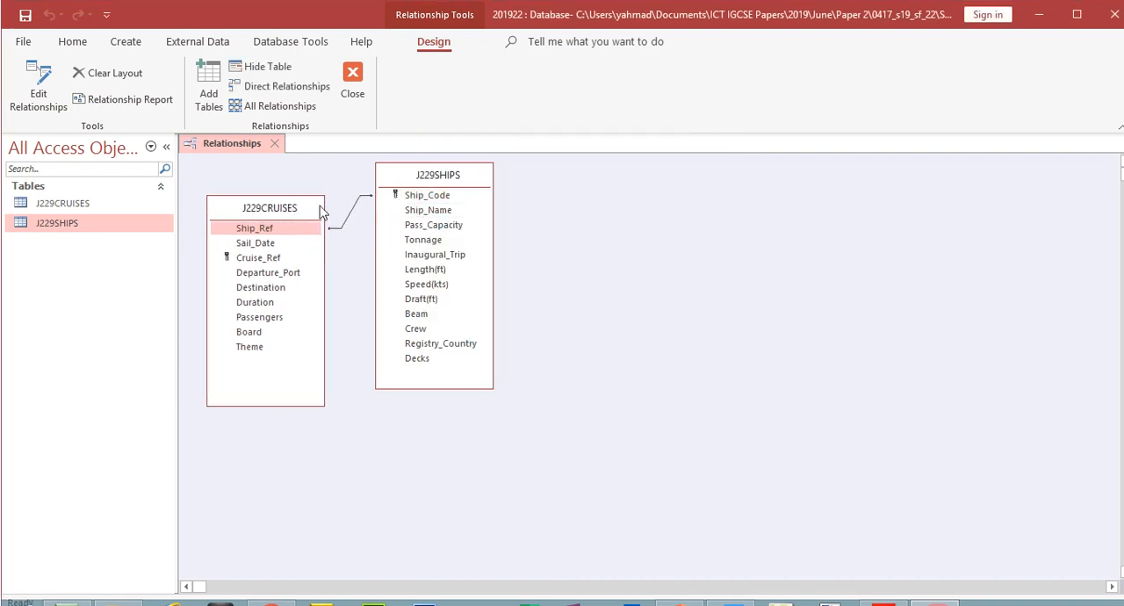
pyautogui.click(346, 224)
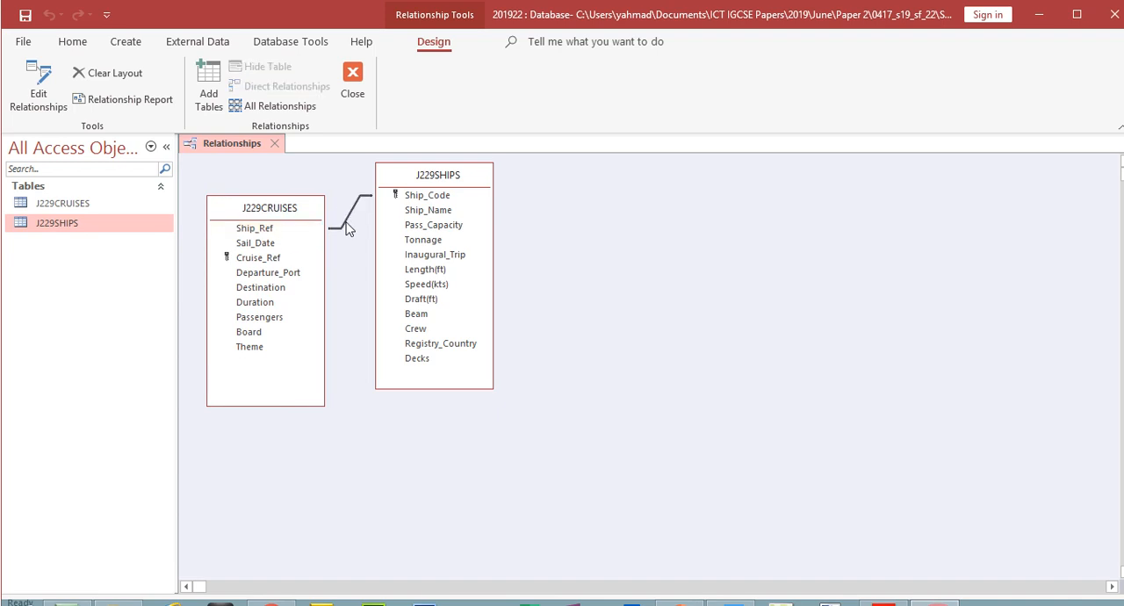
pyautogui.rightClick(346, 227)
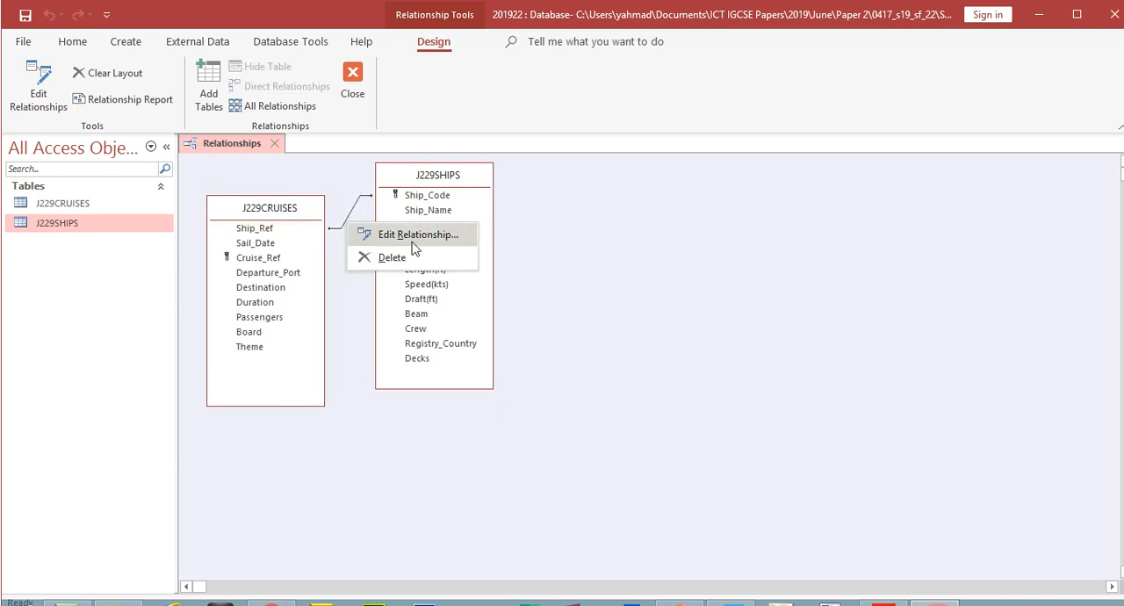
pyautogui.click(387, 234)
pyautogui.moveTo(553, 153); pyautogui.dragTo(628, 190)
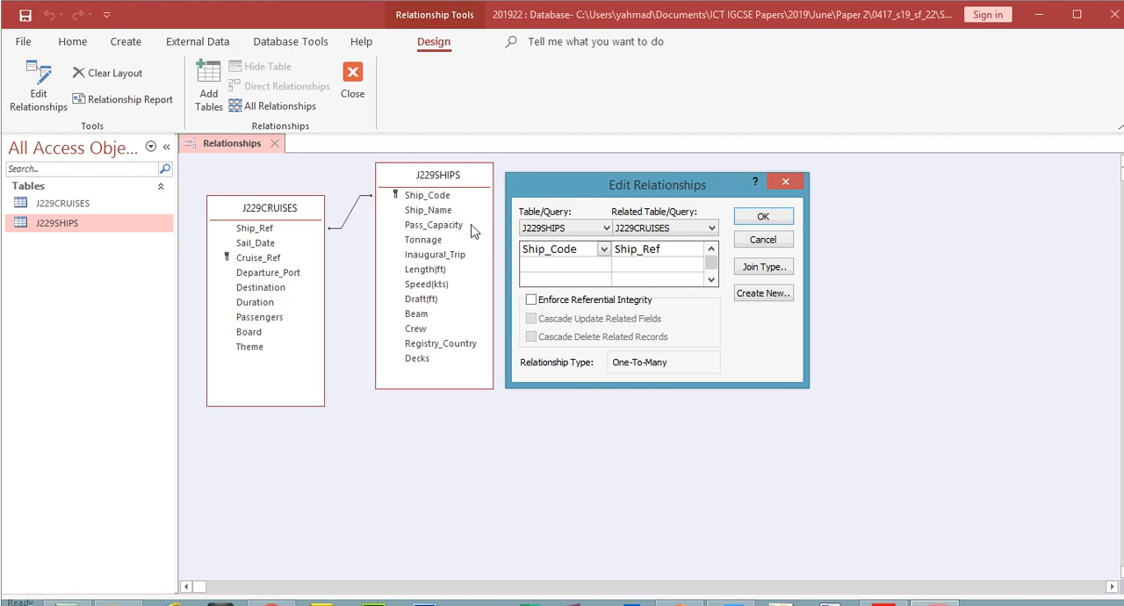
# - Switch to the exam paper and highlight step 21's relationship instruction and the Evidence 8 instruction
pyautogui.click(883, 604)
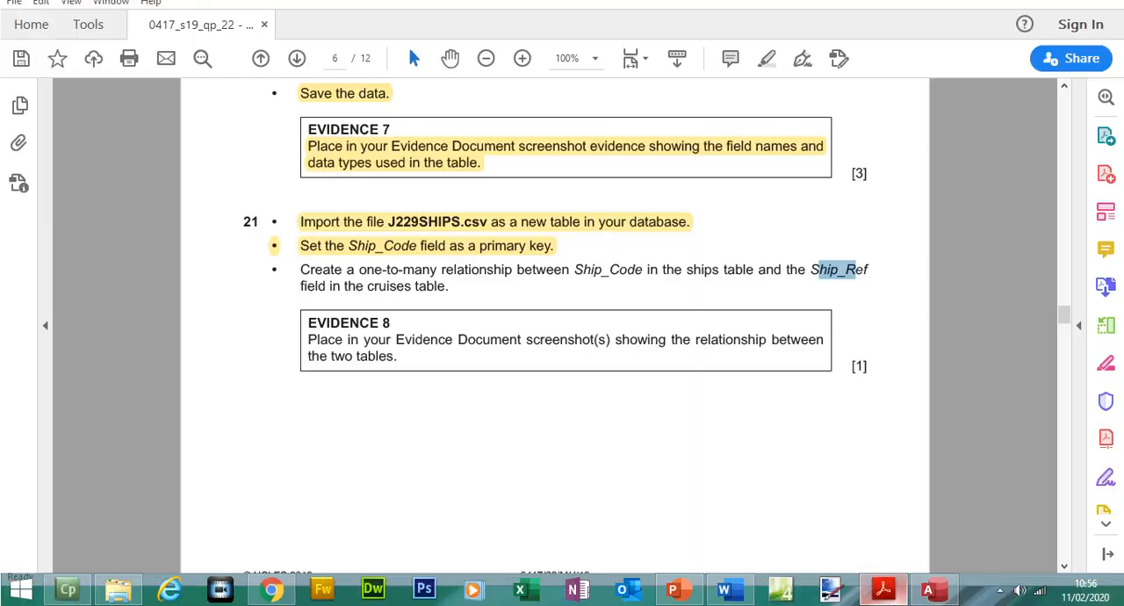
pyautogui.moveTo(300, 270); pyautogui.dragTo(445, 291)
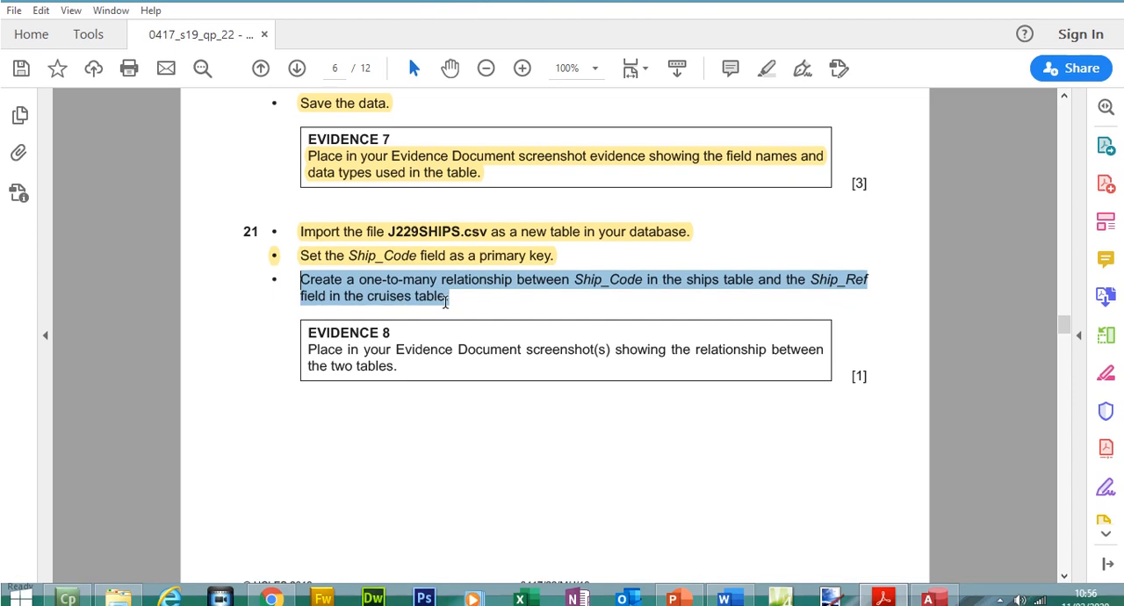
pyautogui.click(765, 68)
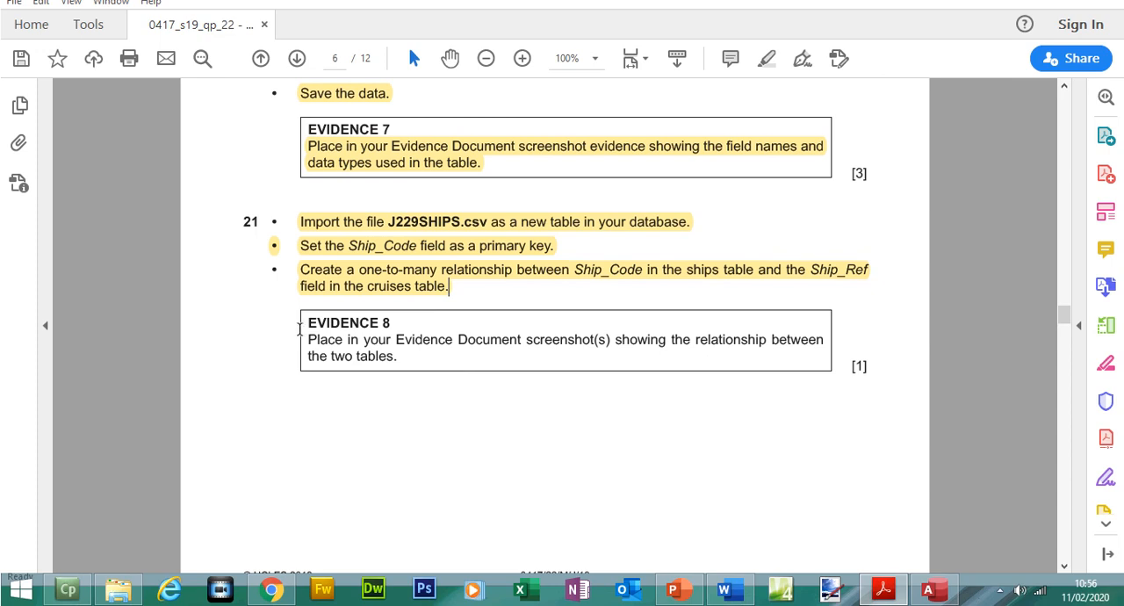
pyautogui.moveTo(299, 329); pyautogui.dragTo(397, 359)
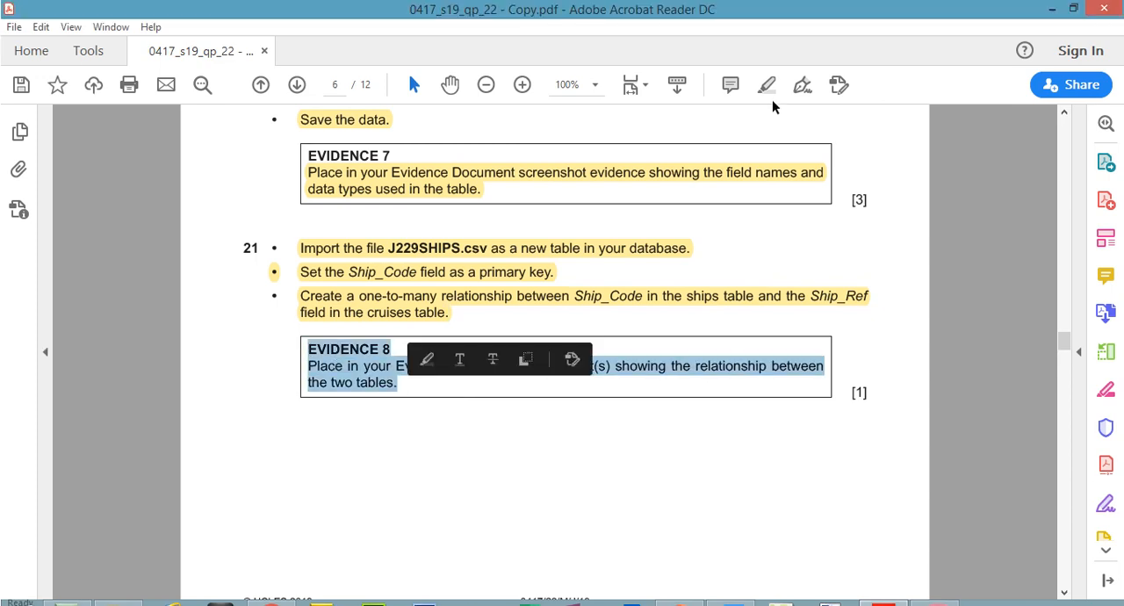
pyautogui.click(767, 87)
# - Return to Access, capture the screen with the relationship details and accept the Edit Relationships dialog
pyautogui.click(928, 588)
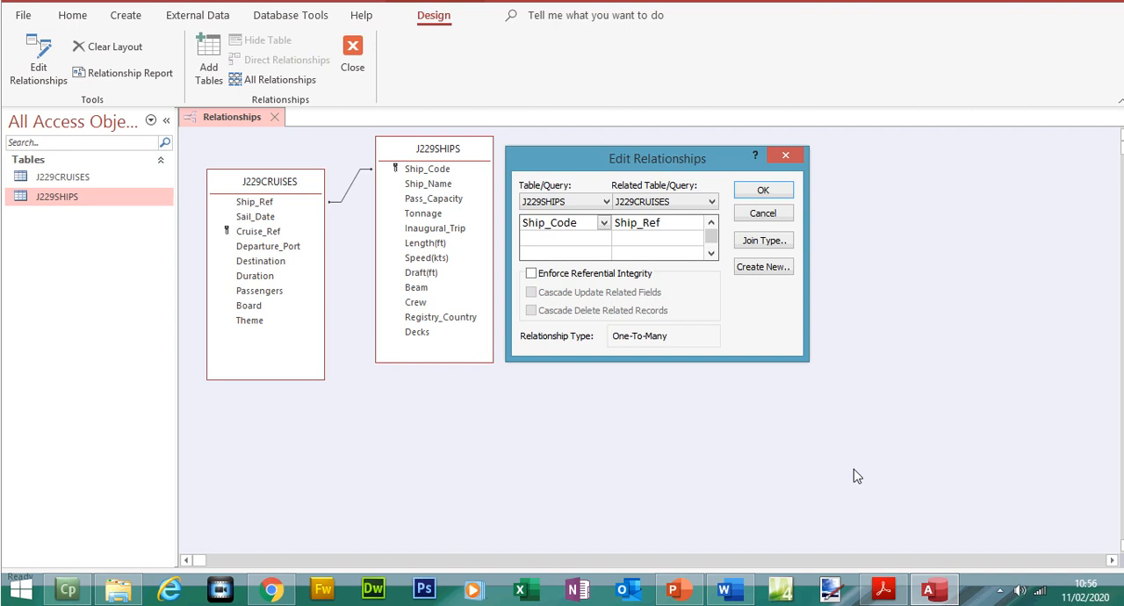
pyautogui.click(763, 189)
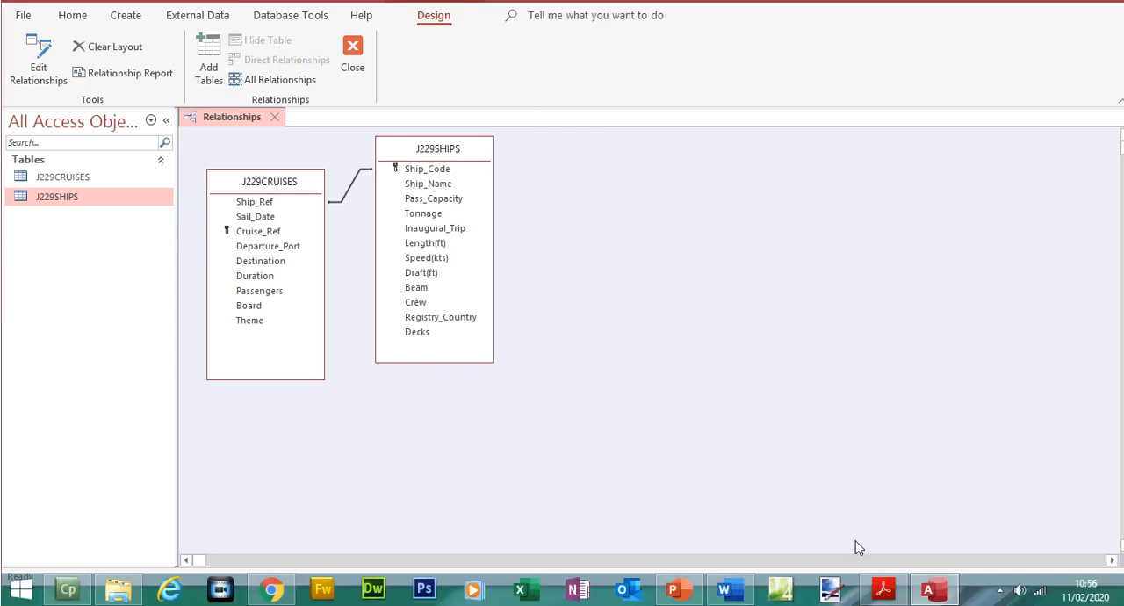
# - Switch to the Evidence Document in Word and insert a page break before the Step 21 - EVIDENCE 8 heading
pyautogui.click(725, 588)
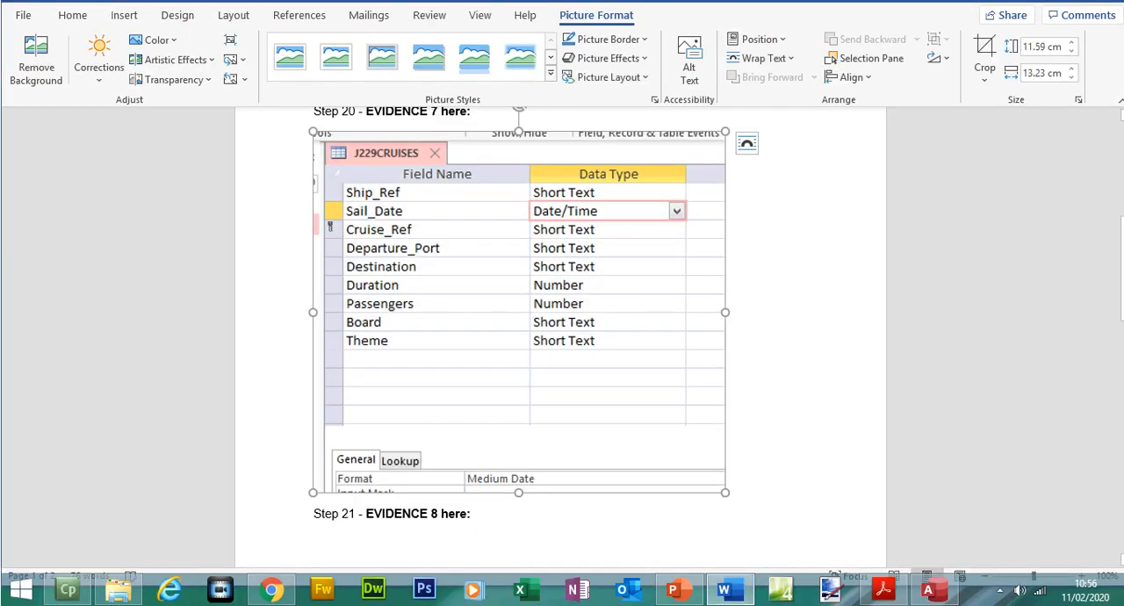
pyautogui.moveTo(1121, 263); pyautogui.dragTo(1121, 305)
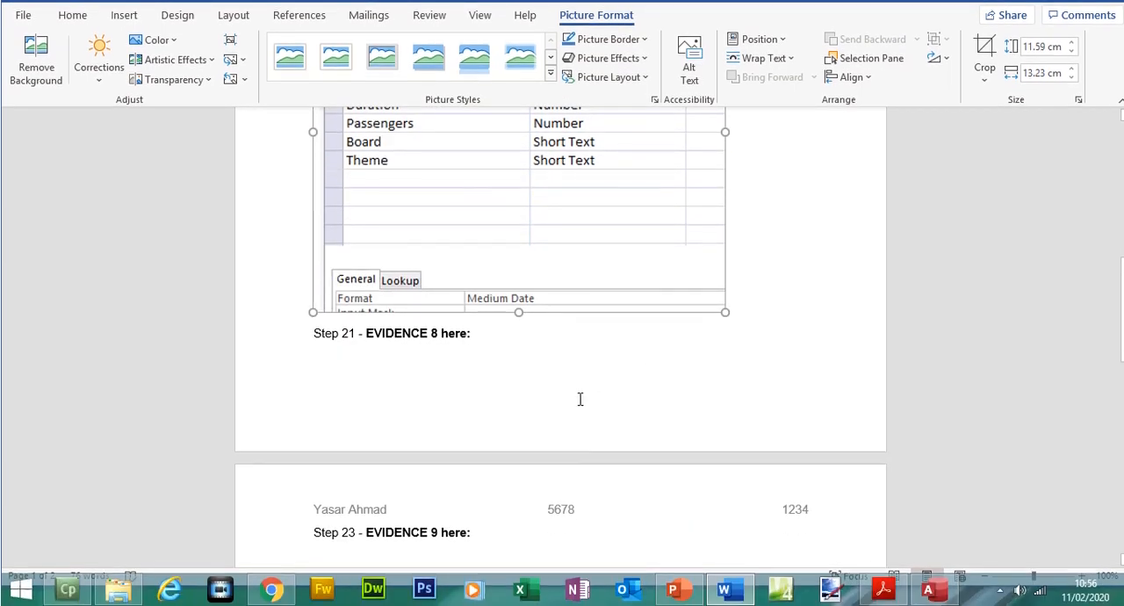
pyautogui.click(309, 332)
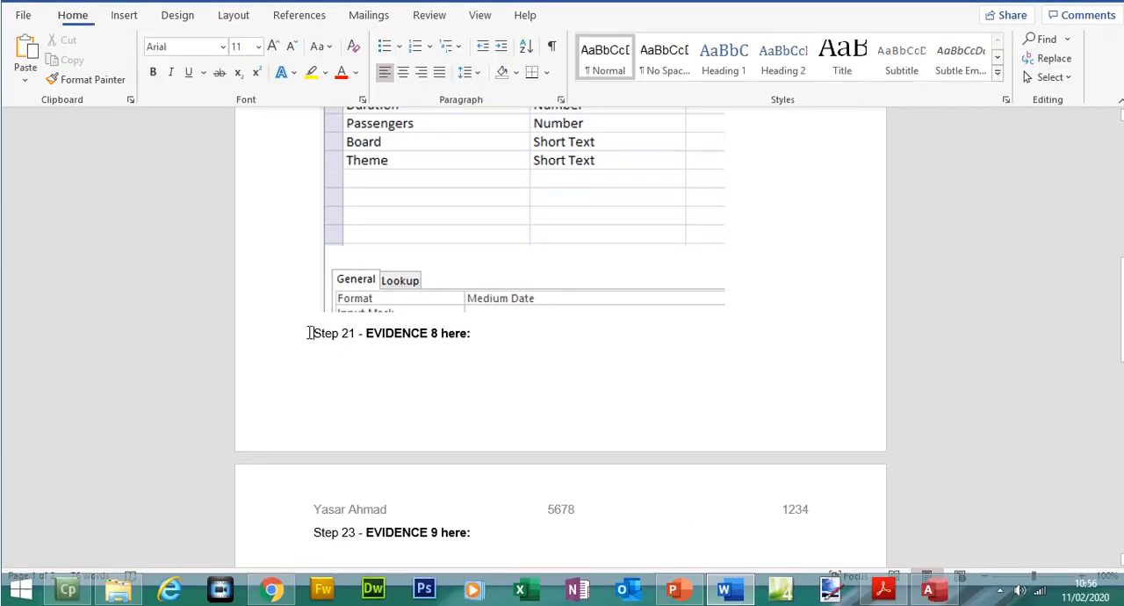
pyautogui.hotkey('ctrl', 'Return')
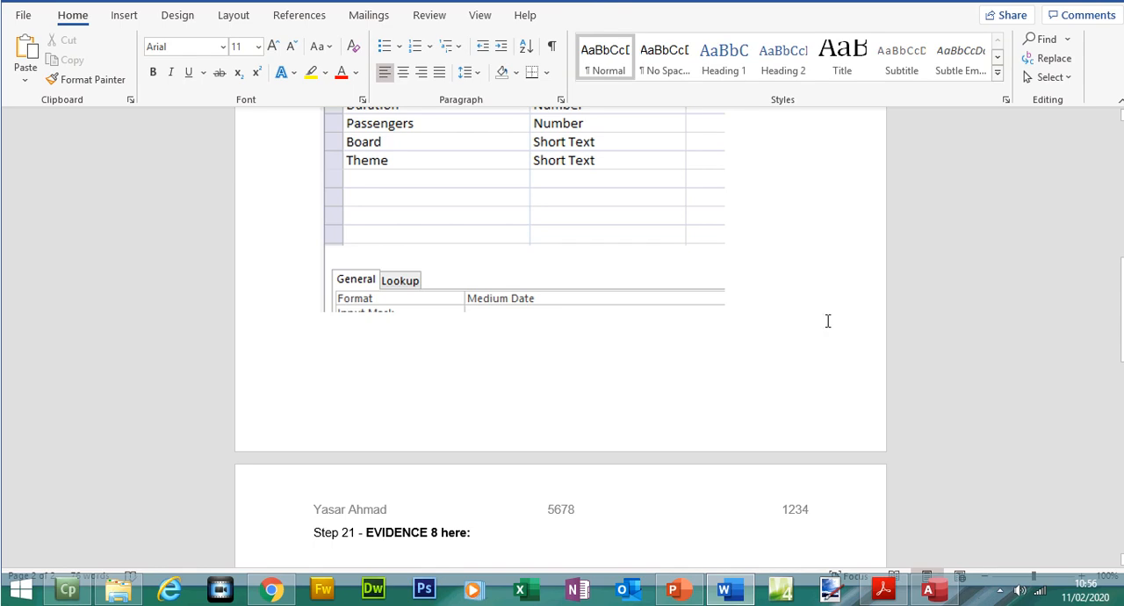
# - Paste the relationship screenshot below the Step 21 - EVIDENCE 8 heading
pyautogui.scroll(-3, 540, 445)
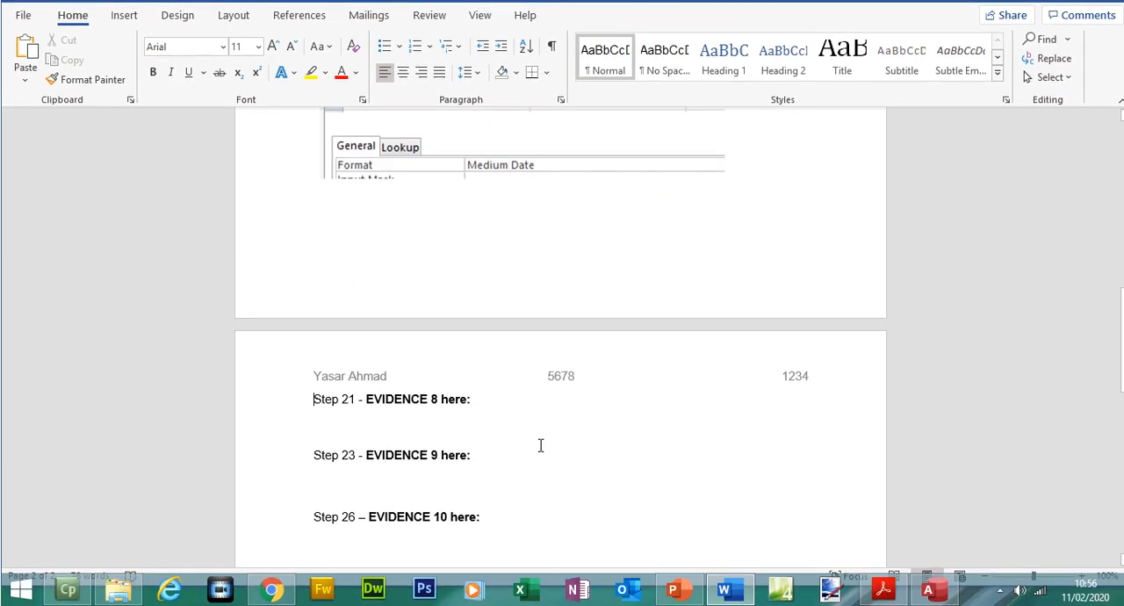
pyautogui.hotkey('ctrl', 'v')
pyautogui.click(454, 427)
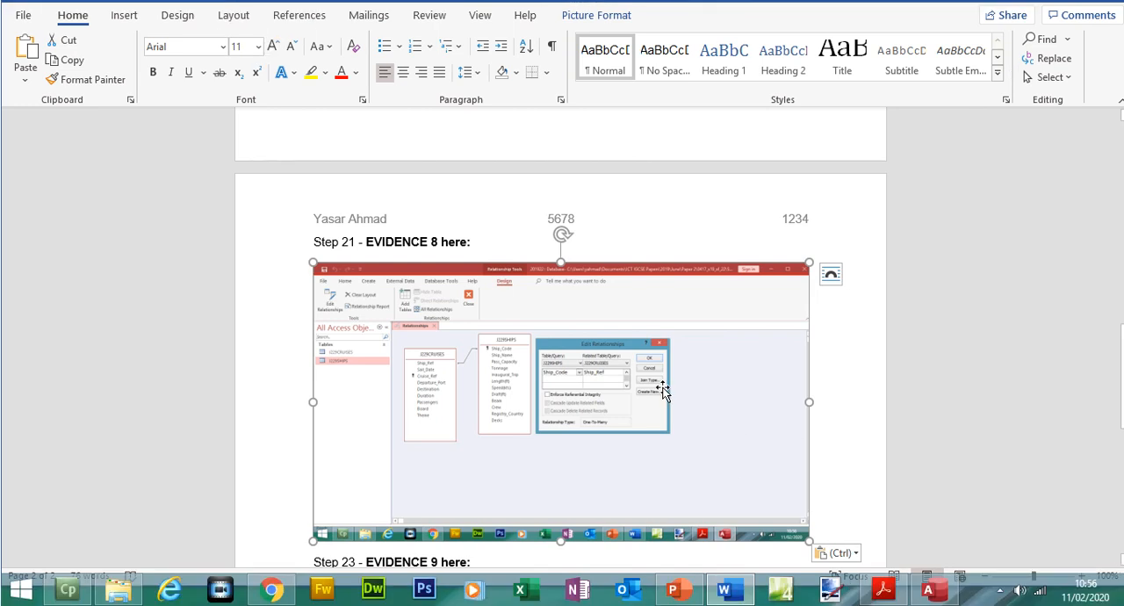
# - Crop the Evidence 8 screenshot to the two related tables and Edit Relationships dialog, enlarge it to about 17.38 cm wide, and save the document
pyautogui.click(596, 15)
pyautogui.click(985, 59)
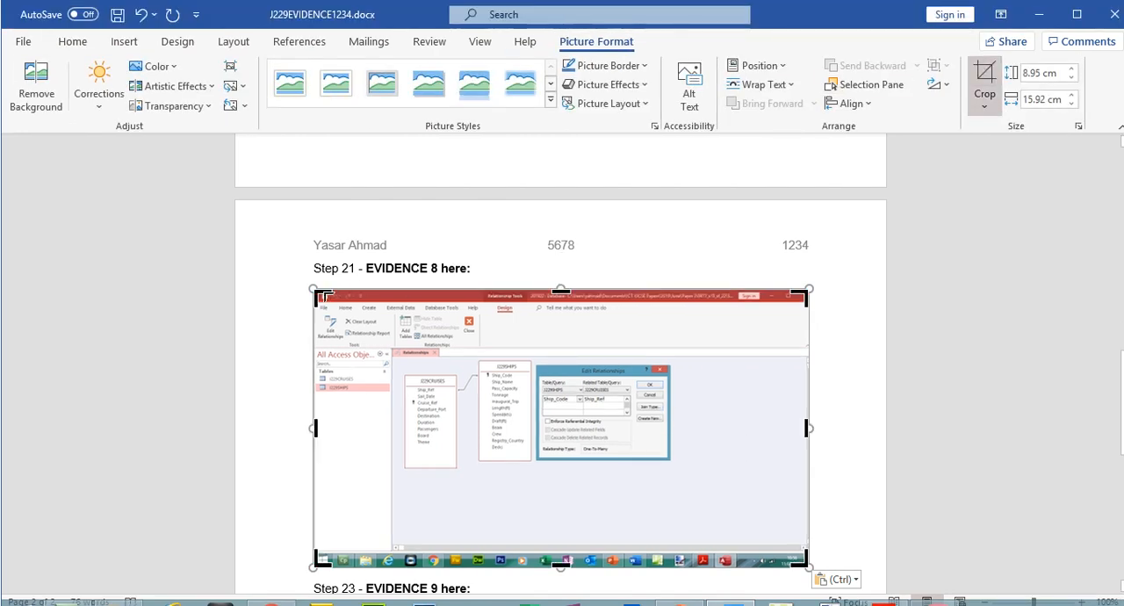
pyautogui.moveTo(323, 297); pyautogui.dragTo(401, 335)
pyautogui.moveTo(718, 460); pyautogui.dragTo(854, 442)
pyautogui.click(984, 95)
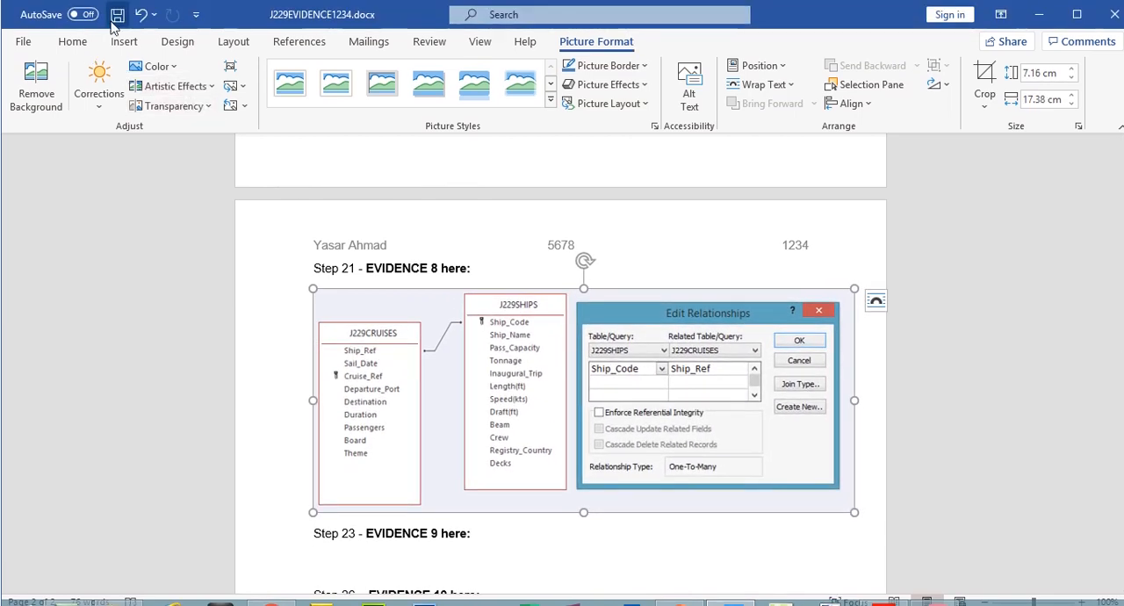
pyautogui.click(116, 18)
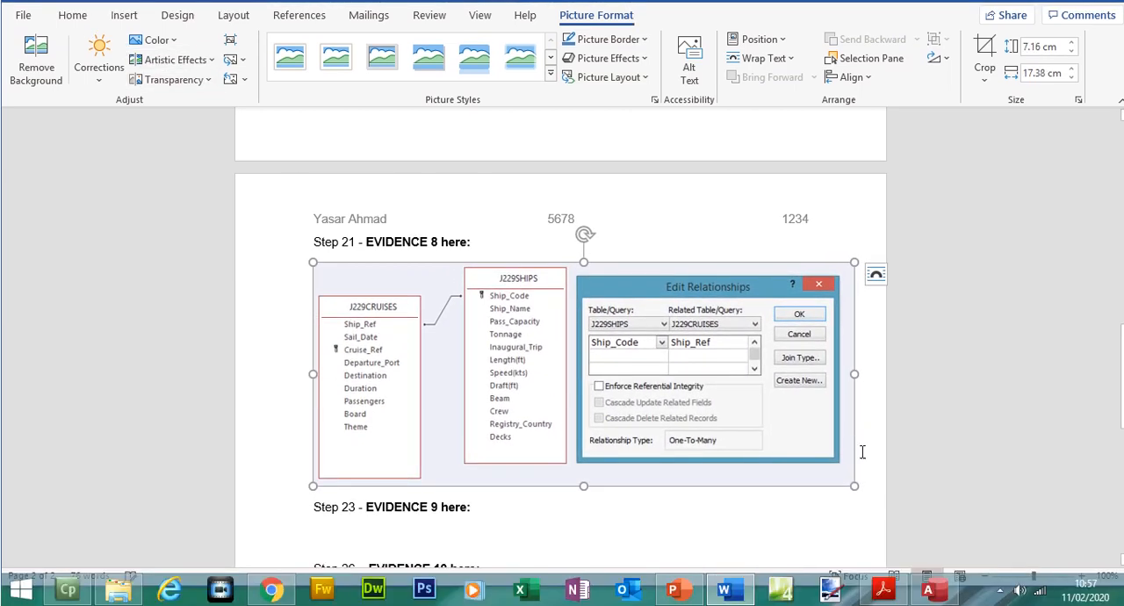
# - Check the exam paper, return to Access and close the Relationships window, saving its layout
pyautogui.click(882, 590)
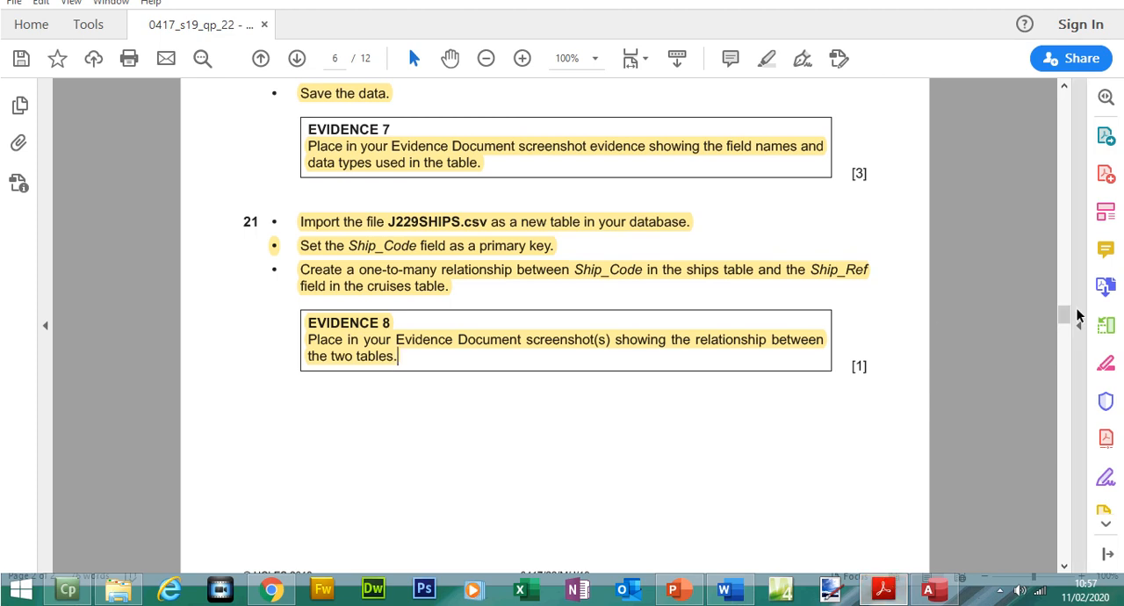
pyautogui.click(928, 590)
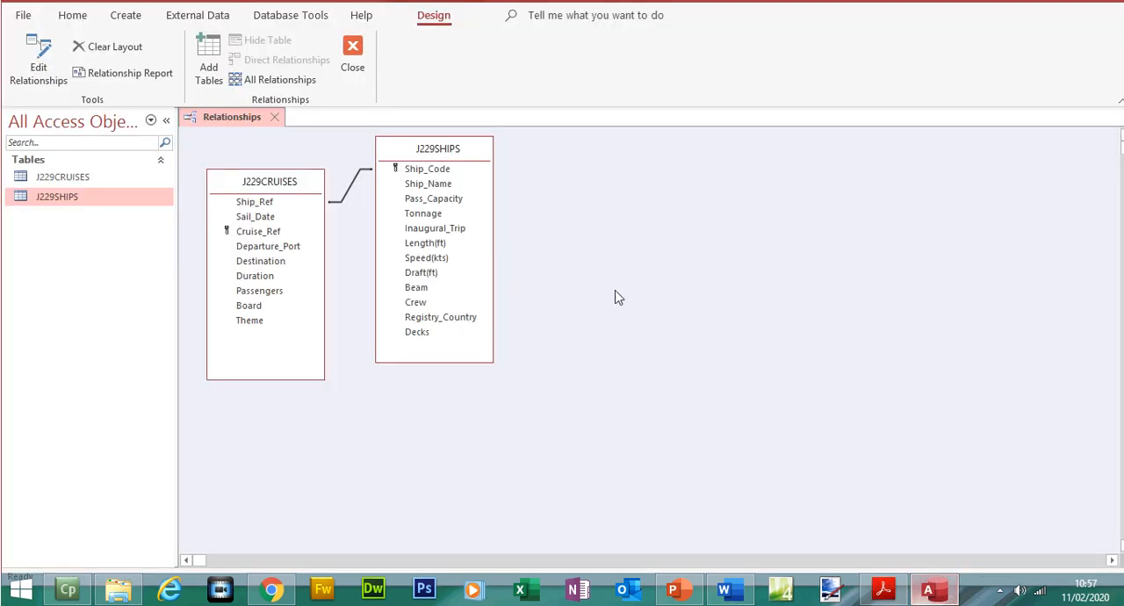
pyautogui.click(353, 88)
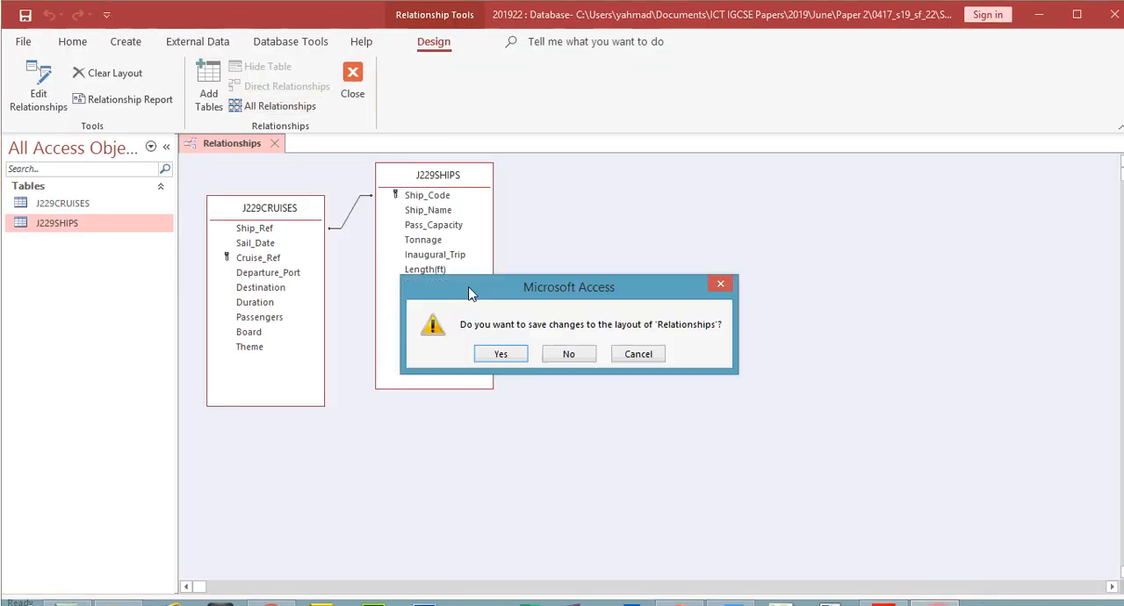
pyautogui.click(503, 352)
# - Open the J229SHIPS table, inspect the related cruise records under ship BS03, and close the table
pyautogui.doubleClick(91, 223)
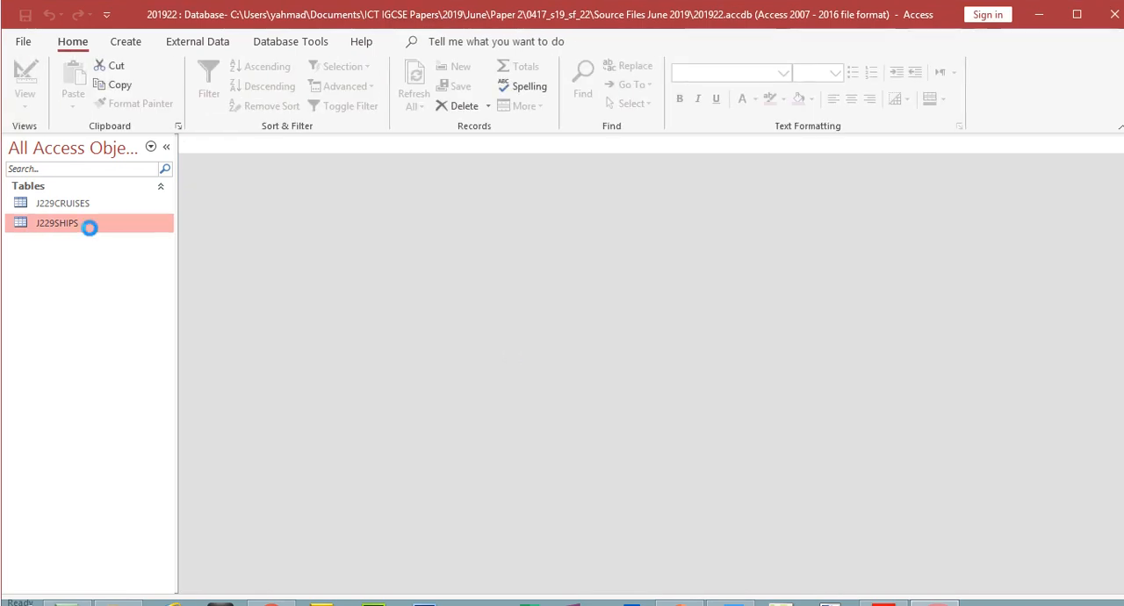
pyautogui.click(200, 179)
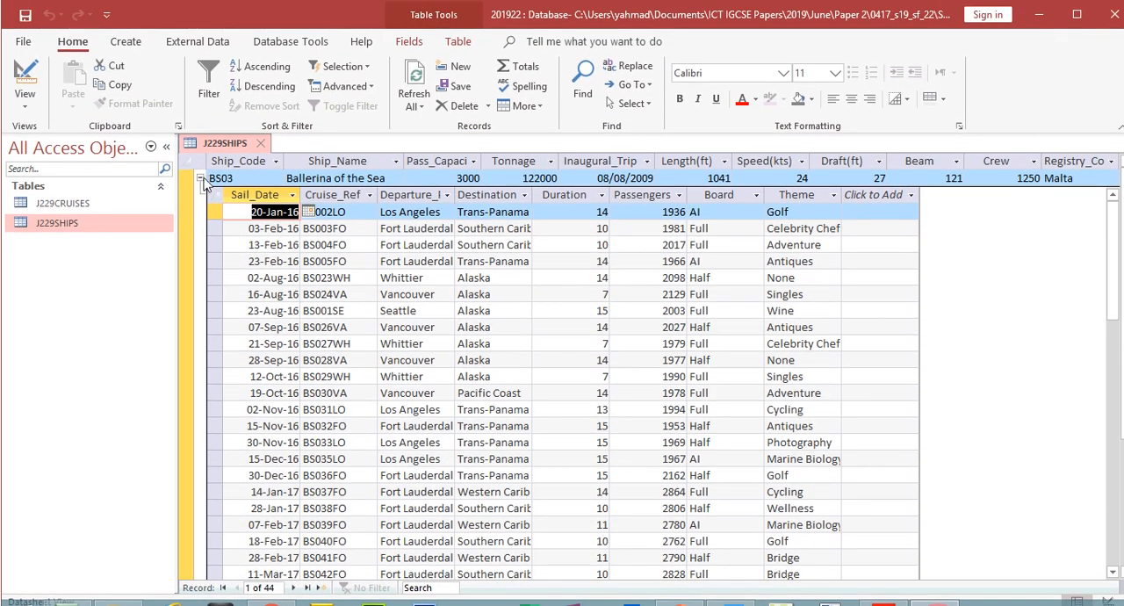
pyautogui.click(200, 179)
pyautogui.click(259, 142)
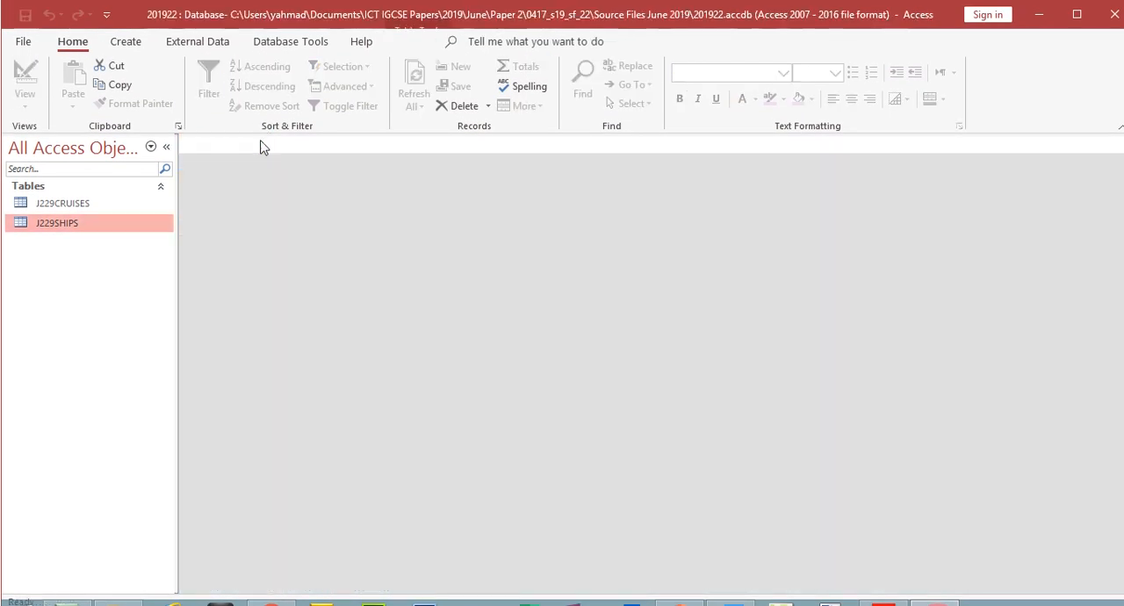
# - Read step 22 in the exam paper, open the J229CRUISES table in Access and go to the blank new record
pyautogui.click(883, 588)
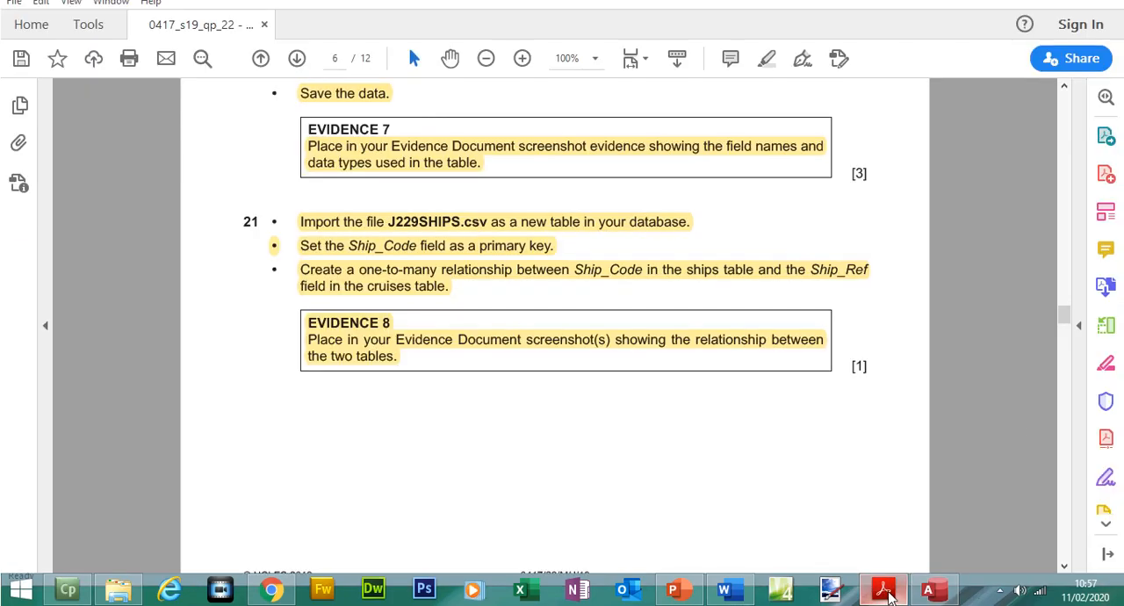
pyautogui.moveTo(1065, 330); pyautogui.dragTo(1067, 347)
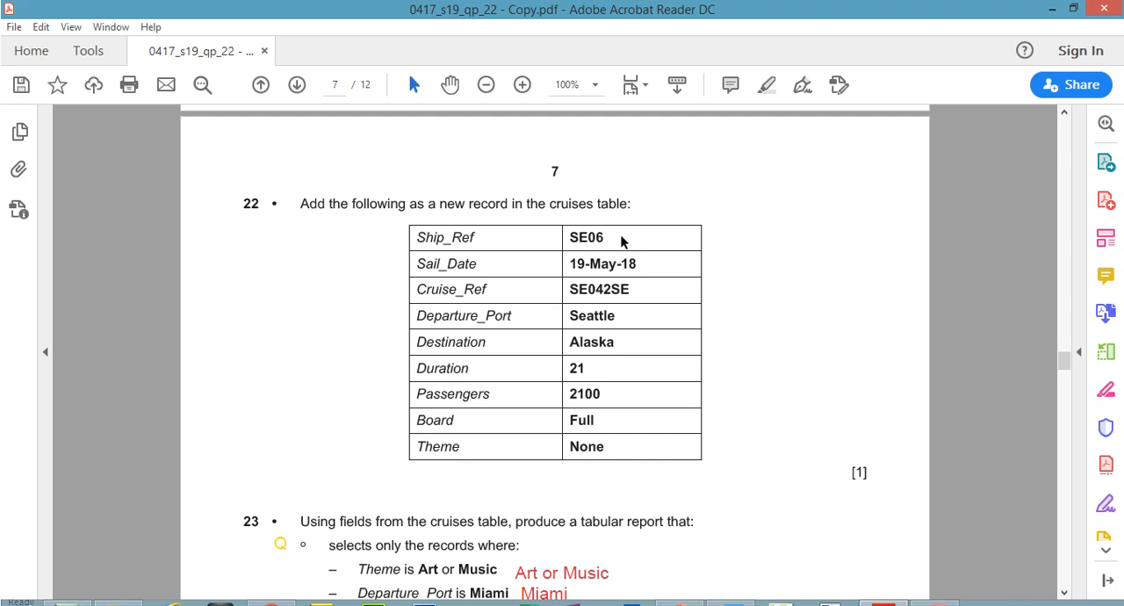
pyautogui.click(926, 591)
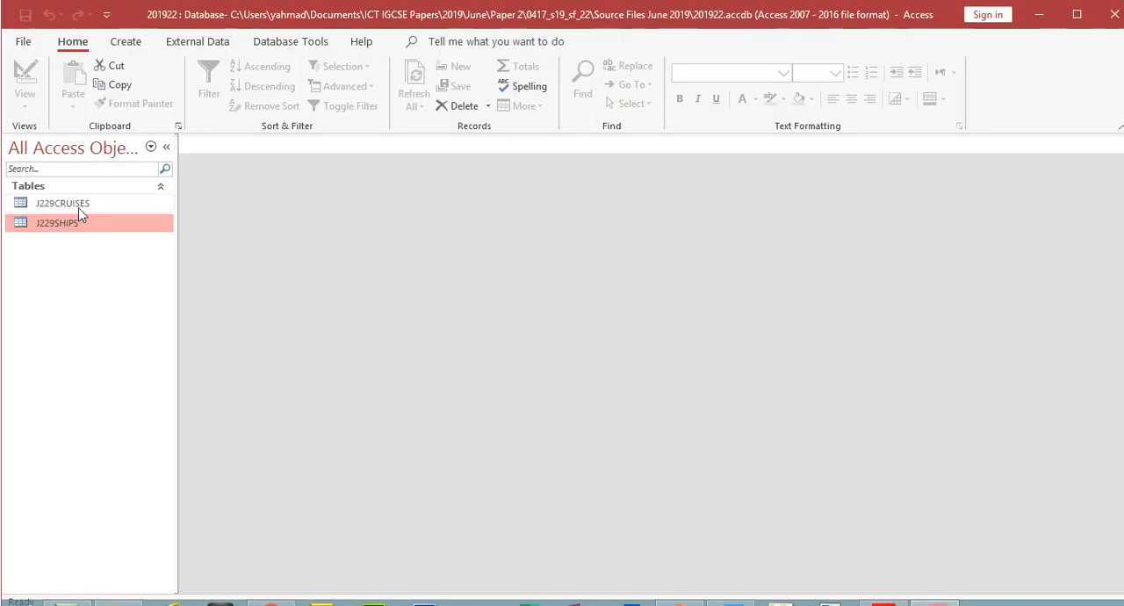
pyautogui.doubleClick(77, 205)
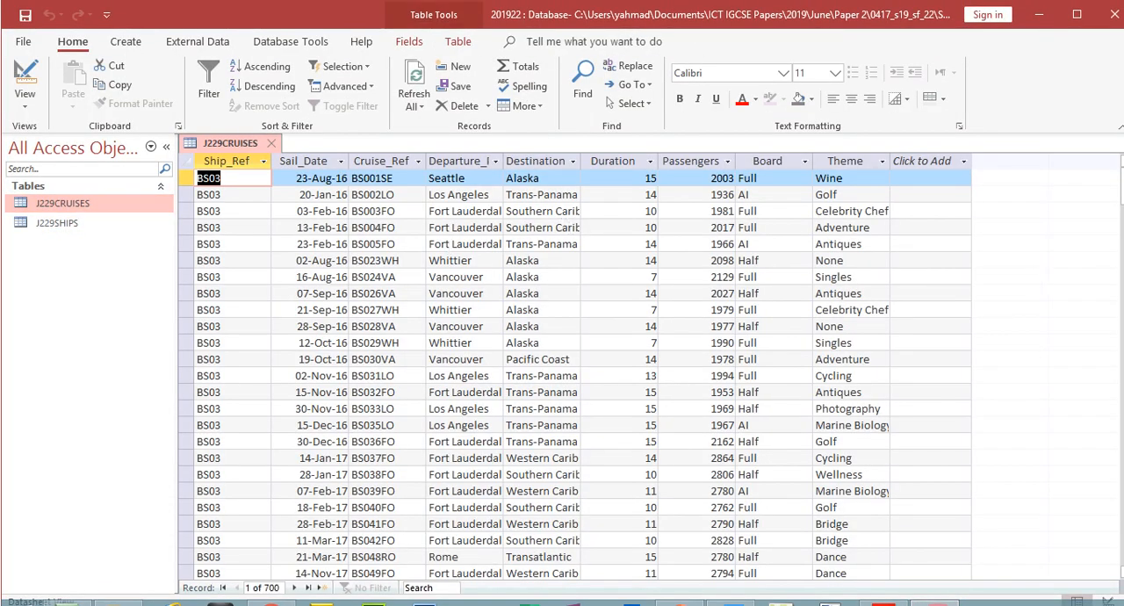
pyautogui.moveTo(1120, 176); pyautogui.dragTo(1098, 521)
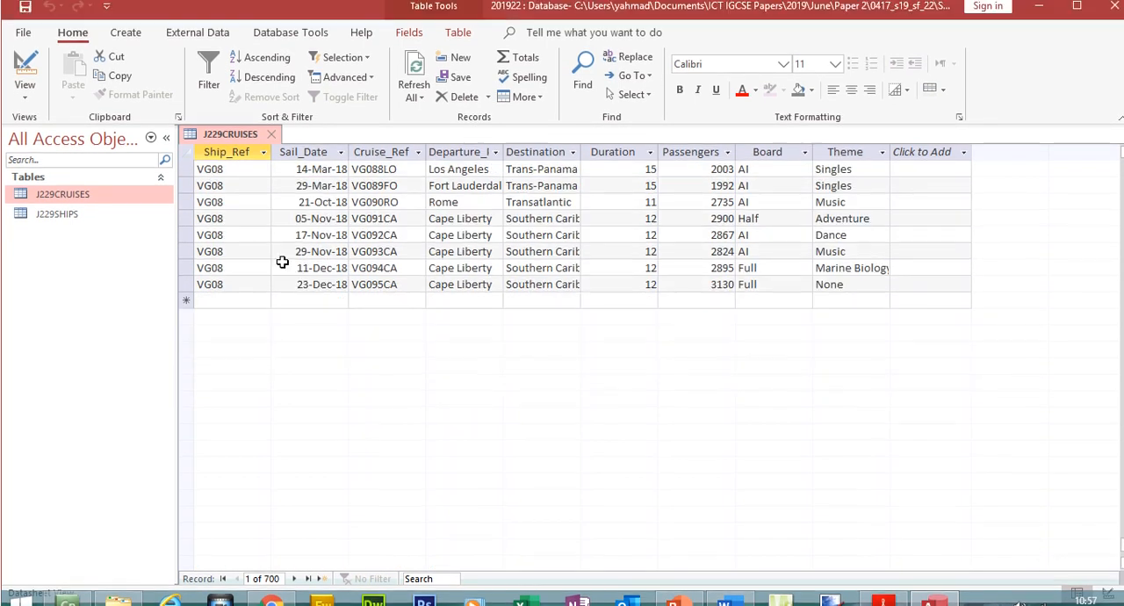
pyautogui.click(255, 300)
# - Copy SE06 from step 22 of the exam paper into the new cruise record's Ship_Ref field
pyautogui.click(884, 602)
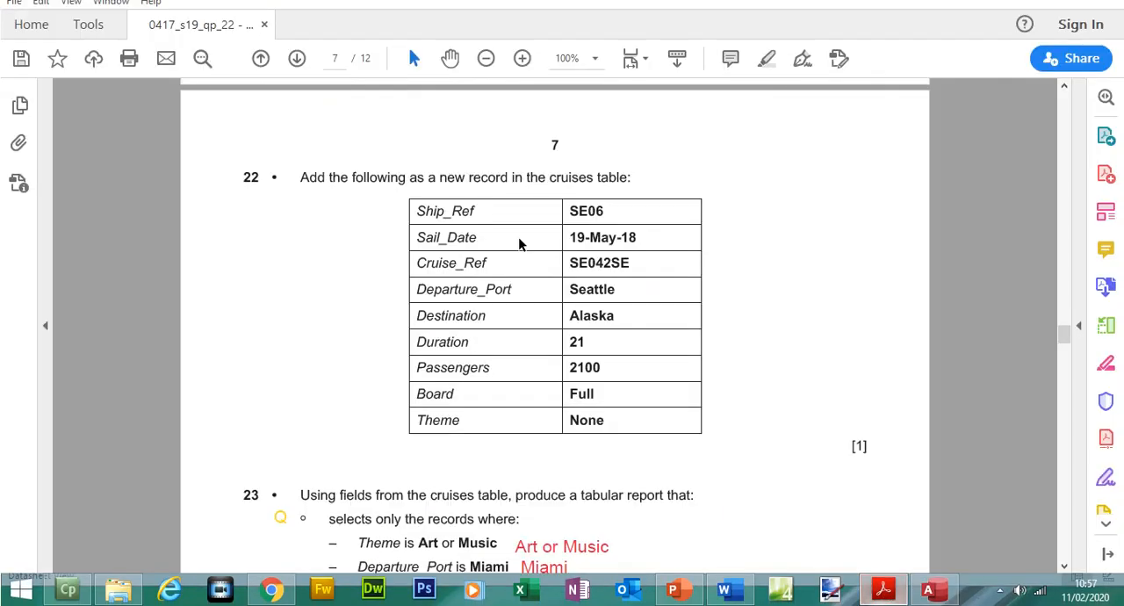
pyautogui.moveTo(609, 211); pyautogui.dragTo(572, 215)
pyautogui.hotkey('ctrl', 'c')
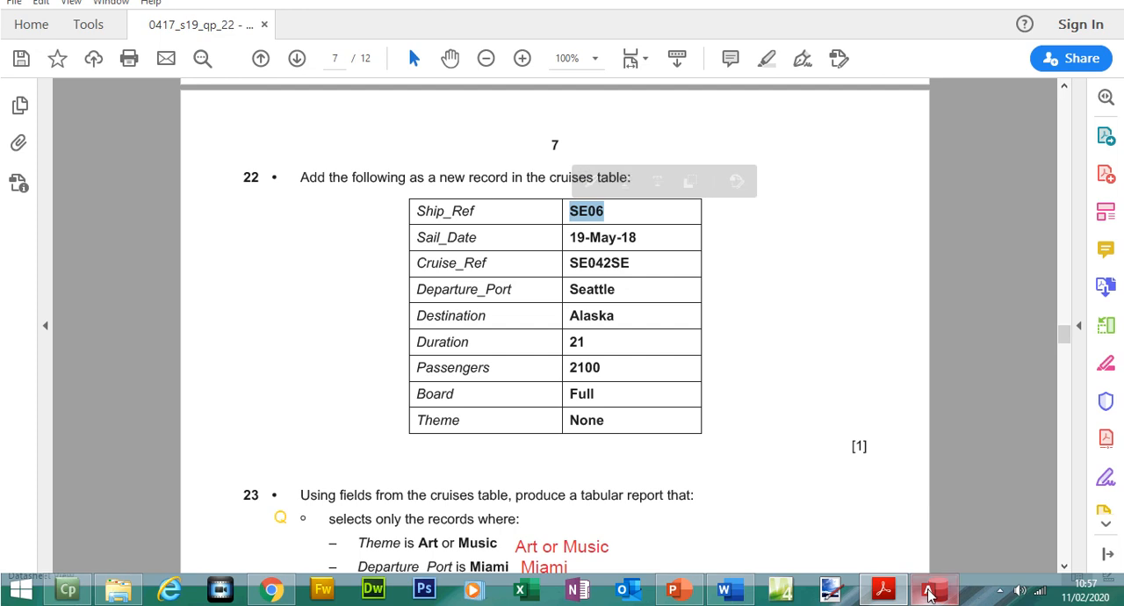
pyautogui.click(930, 591)
pyautogui.hotkey('ctrl', 'v')
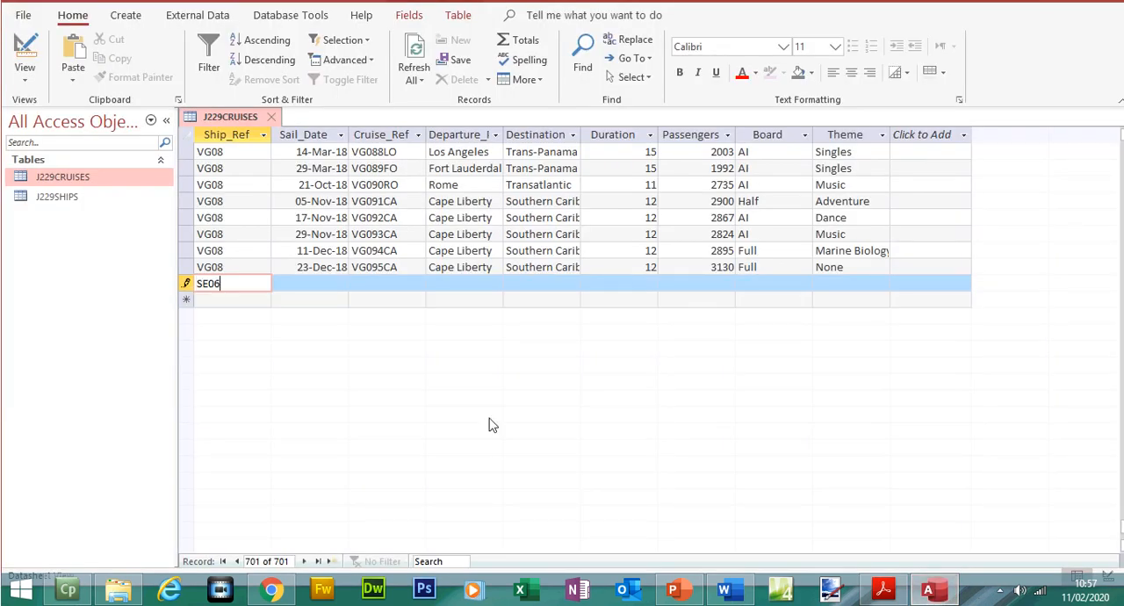
# - Copy the date 19-May-18 from the exam paper into the new record's Sail_Date field
pyautogui.click(313, 283)
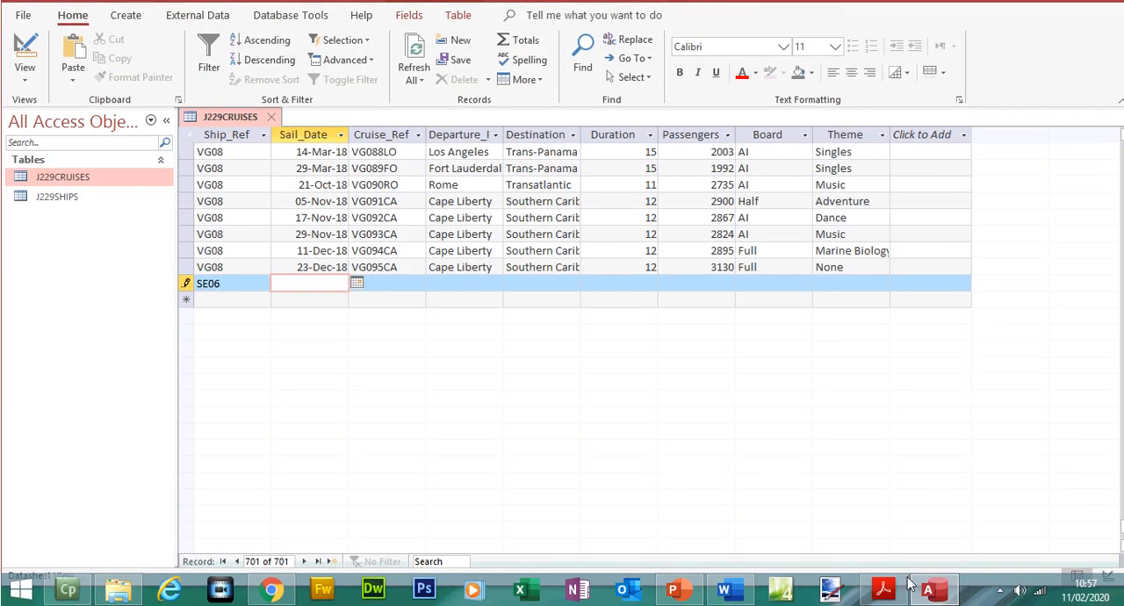
pyautogui.click(884, 591)
pyautogui.moveTo(635, 238); pyautogui.dragTo(571, 237)
pyautogui.hotkey('ctrl', 'c')
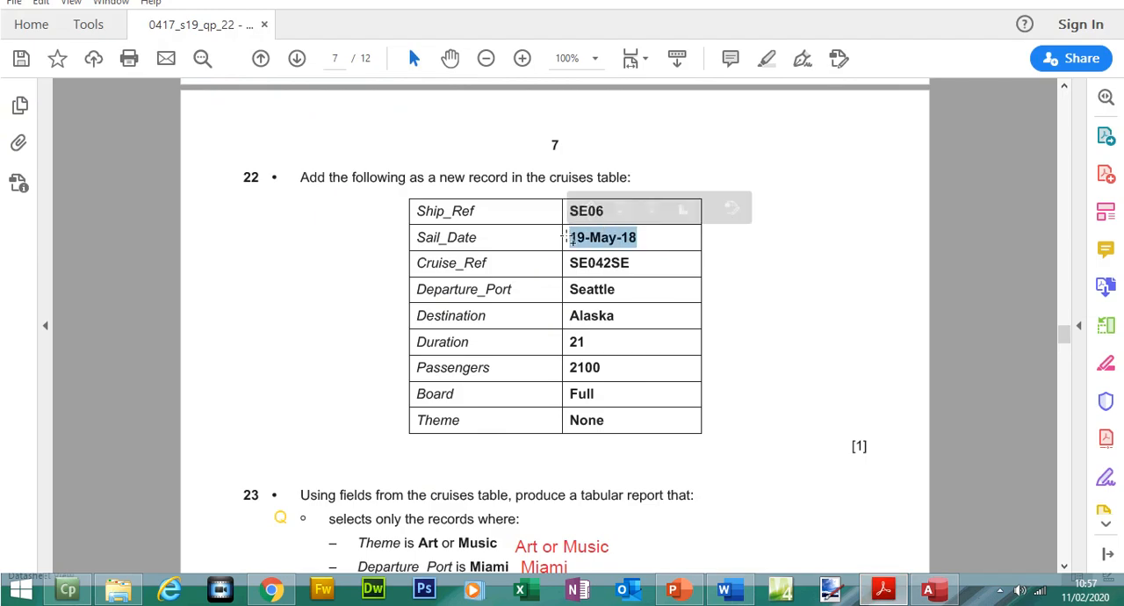
pyautogui.click(939, 597)
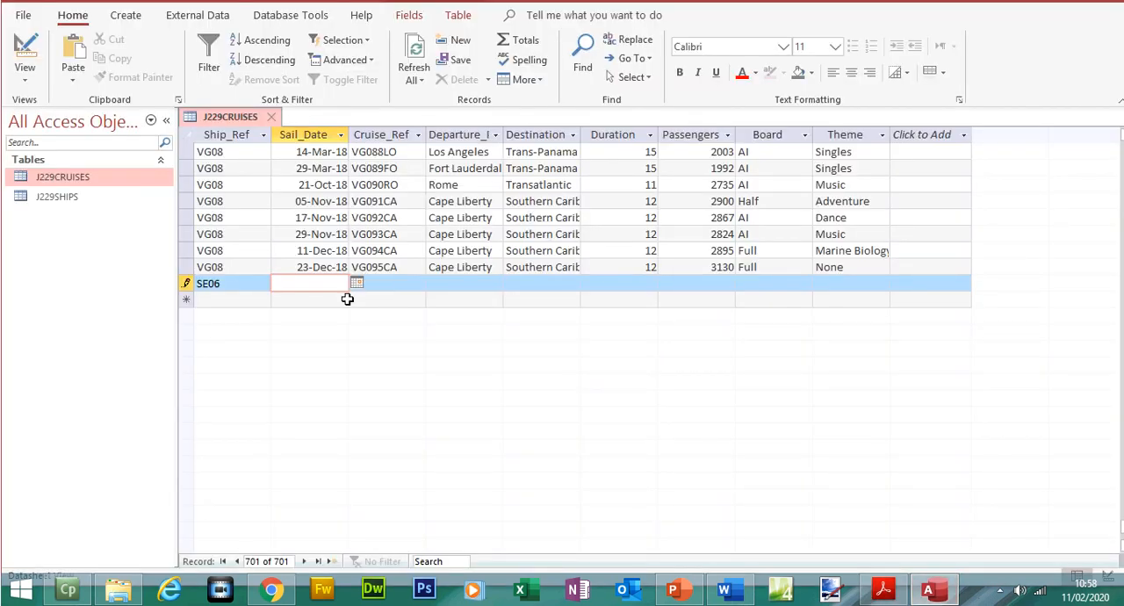
pyautogui.hotkey('ctrl', 'v')
pyautogui.press('Tab')
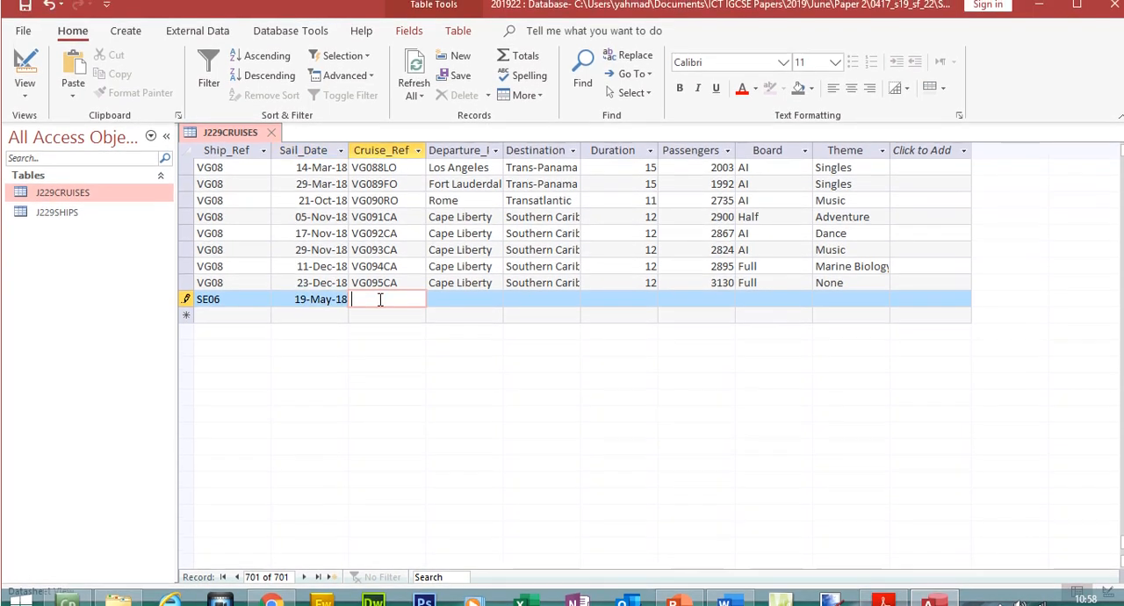
# - Copy SE042SE from the exam paper into the new record's Cruise_Ref field
pyautogui.click(885, 594)
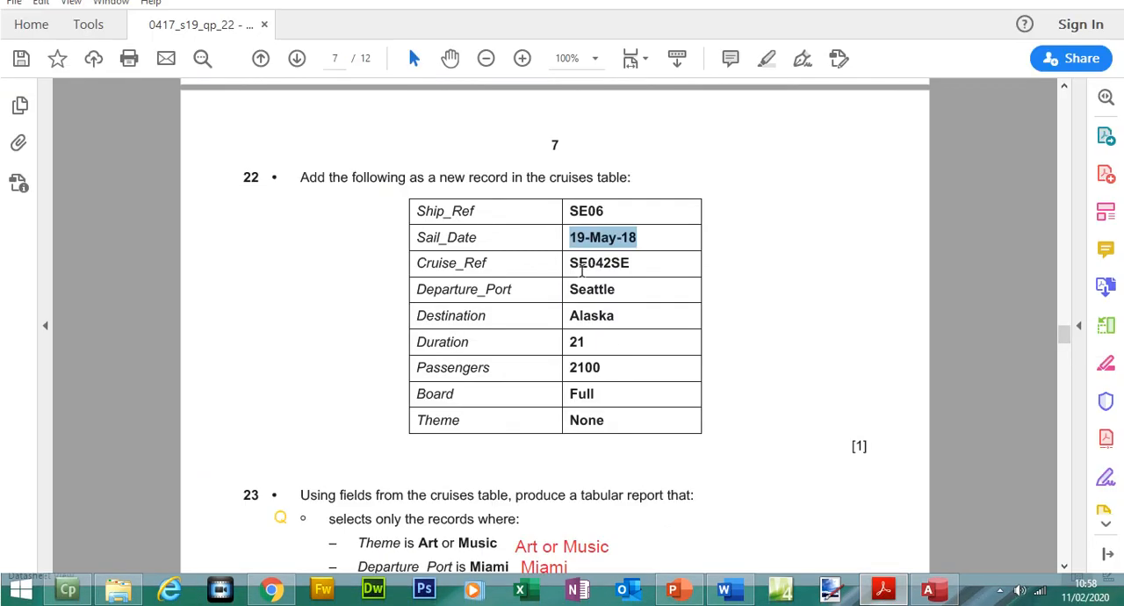
pyautogui.moveTo(571, 263); pyautogui.dragTo(633, 269)
pyautogui.hotkey('ctrl', 'c')
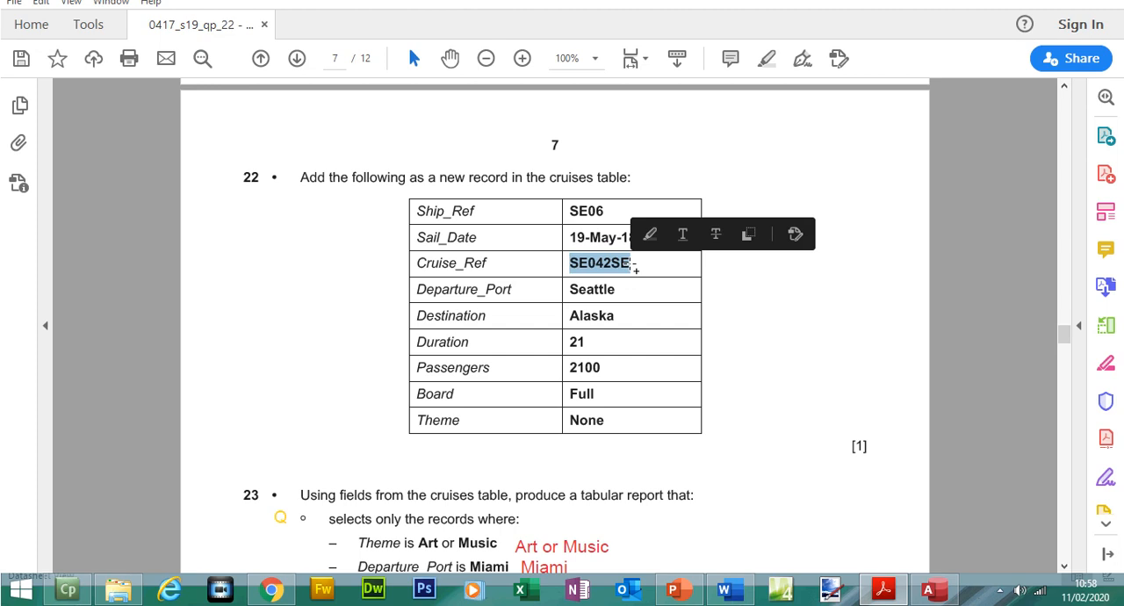
pyautogui.click(929, 594)
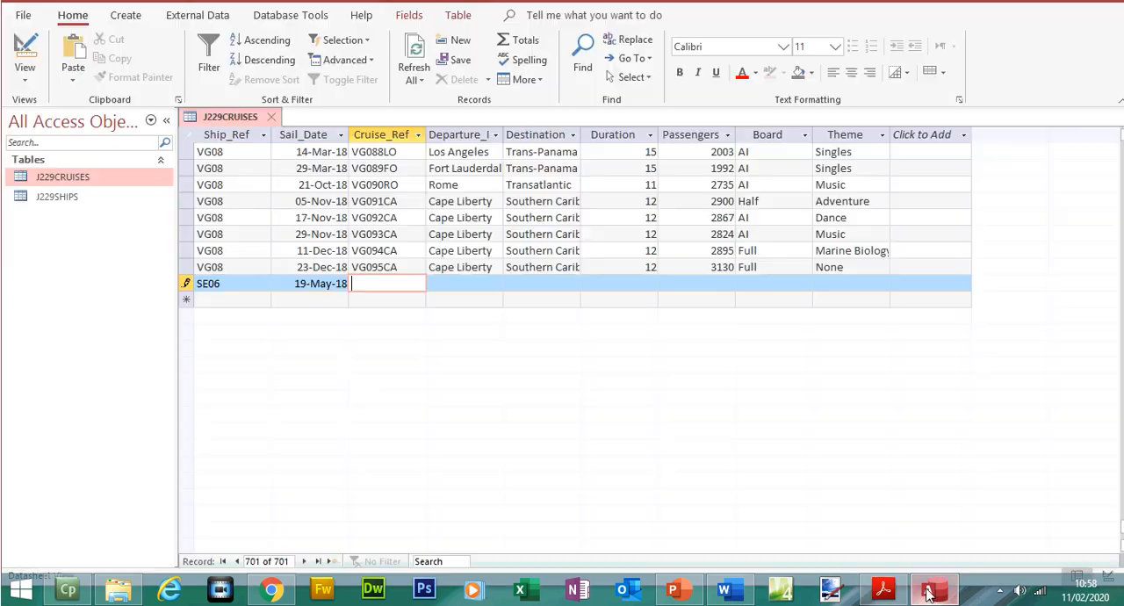
pyautogui.hotkey('ctrl', 'v')
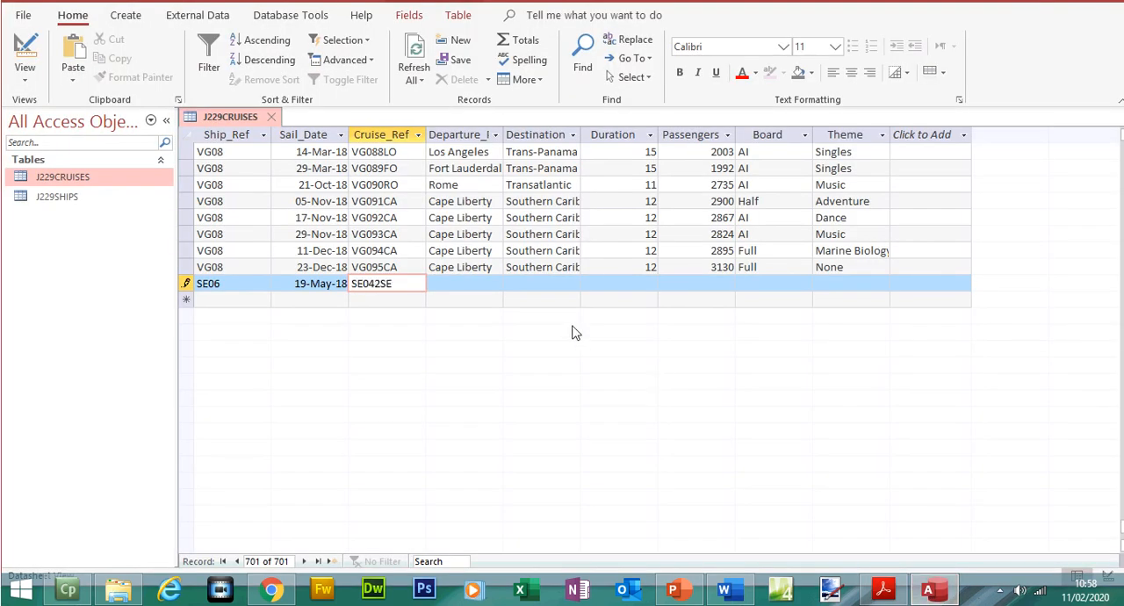
# - Copy Seattle from the exam paper into the Departure_Port field of the new cruise record
pyautogui.click(489, 286)
pyautogui.click(882, 589)
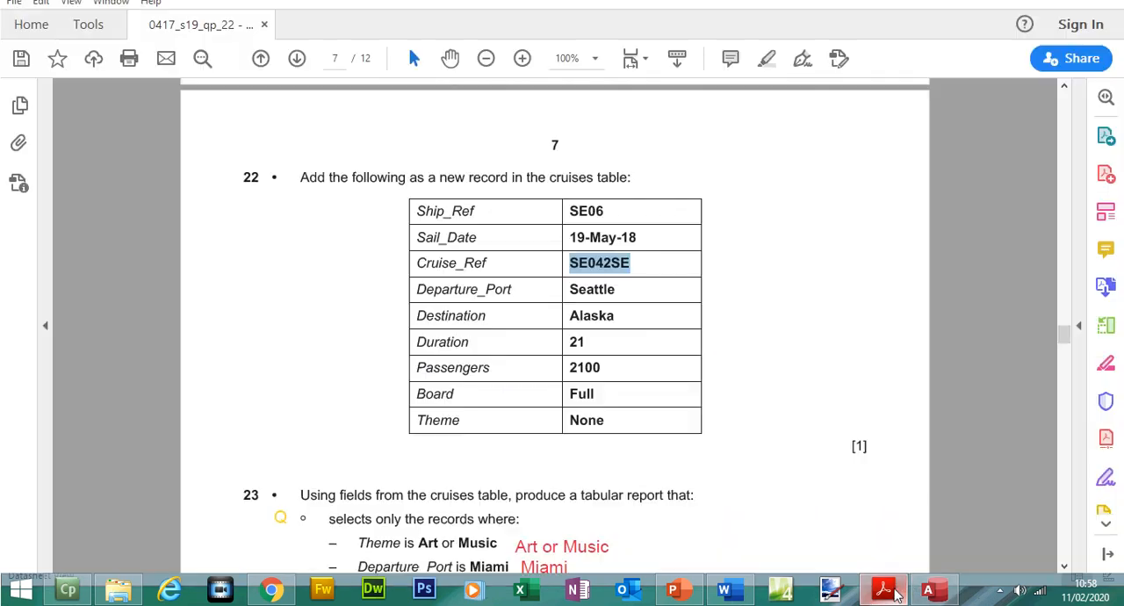
pyautogui.moveTo(571, 289); pyautogui.dragTo(608, 292)
pyautogui.rightClick(607, 291)
pyautogui.click(638, 312)
pyautogui.click(882, 589)
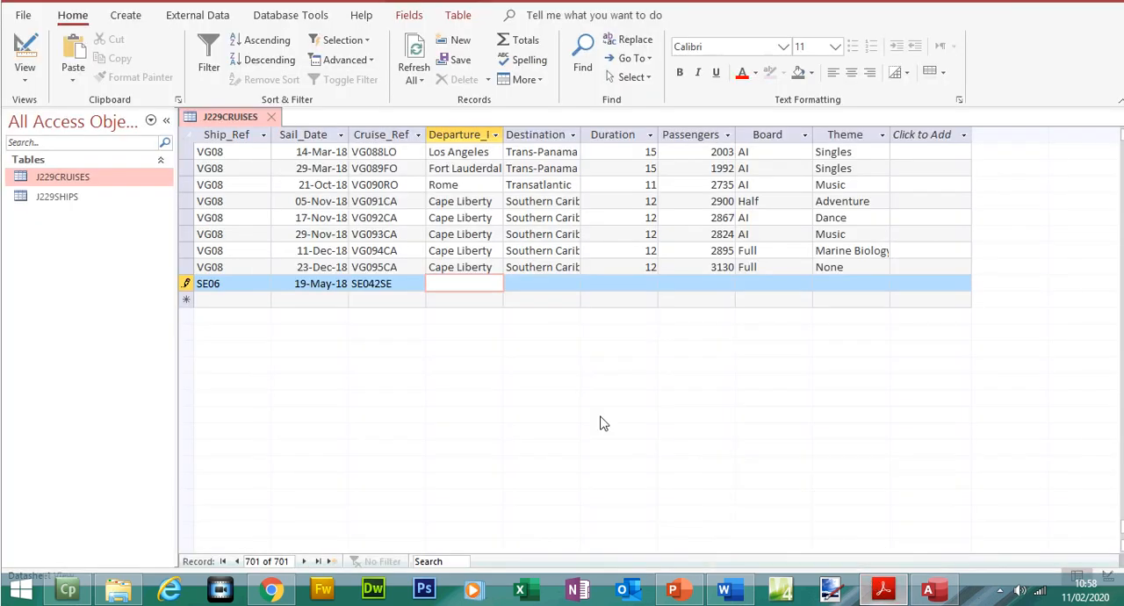
pyautogui.click(476, 288)
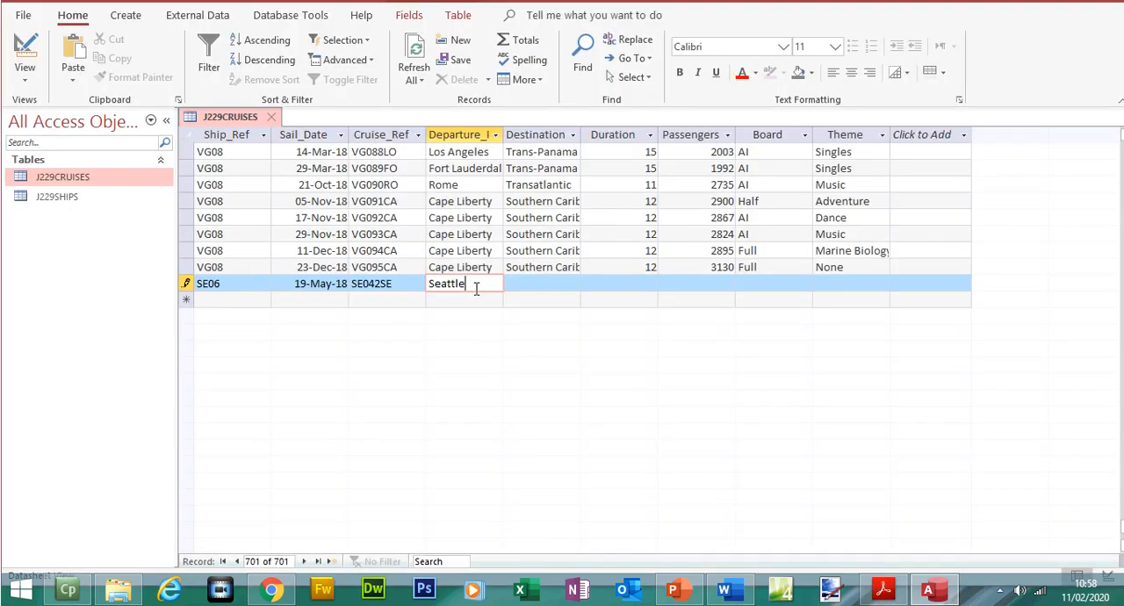
# - Copy Alaska from the exam paper into the Destination field of the new cruise record
pyautogui.click(535, 284)
pyautogui.click(885, 592)
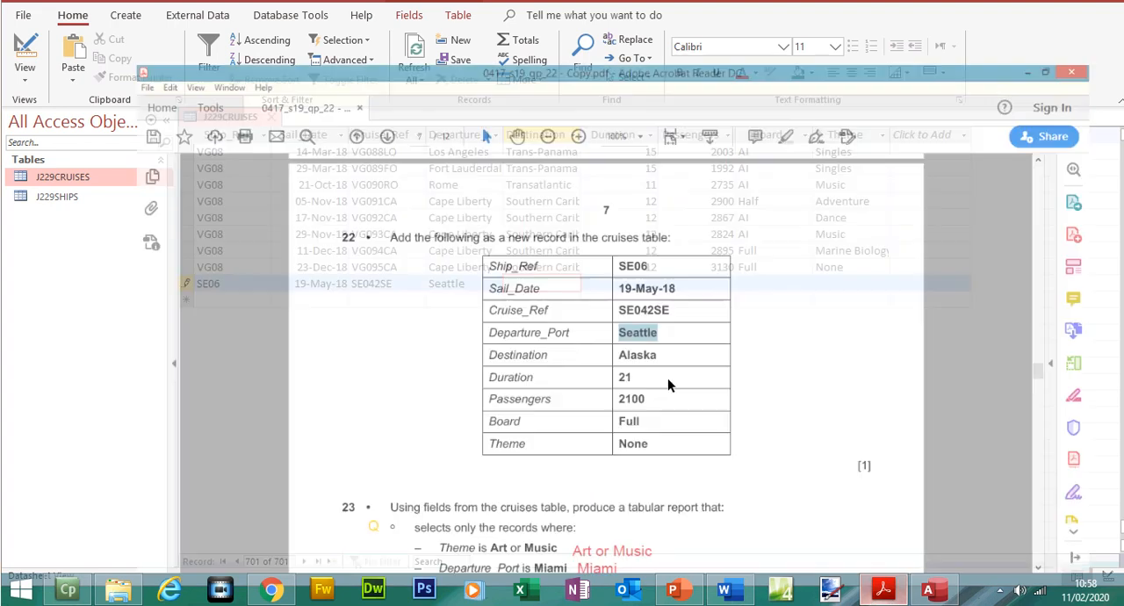
pyautogui.moveTo(570, 317); pyautogui.dragTo(618, 318)
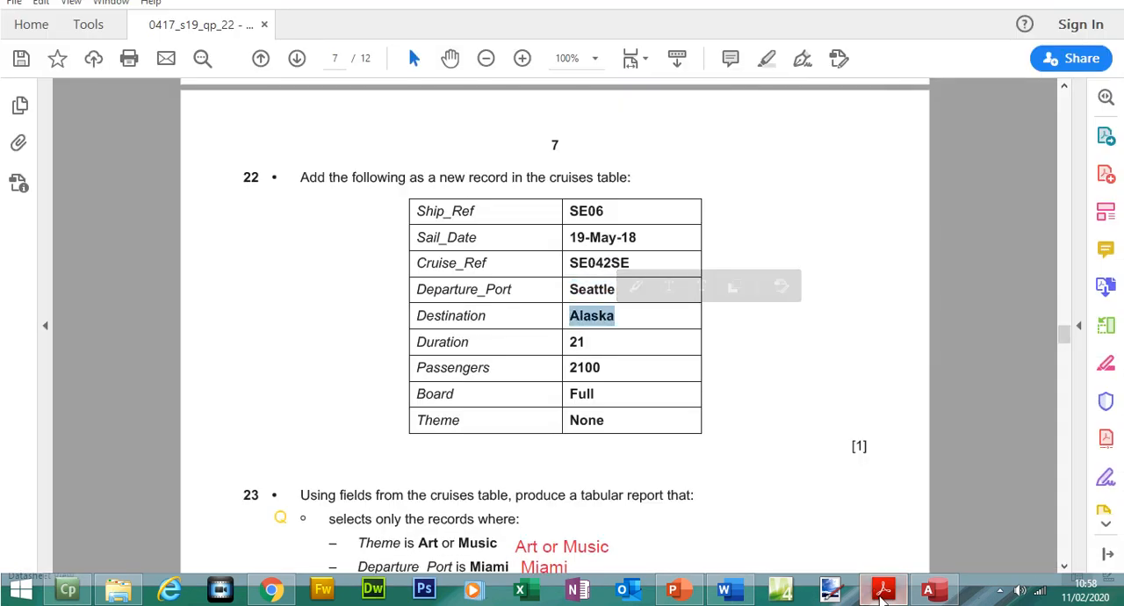
pyautogui.click(884, 591)
pyautogui.click(552, 284)
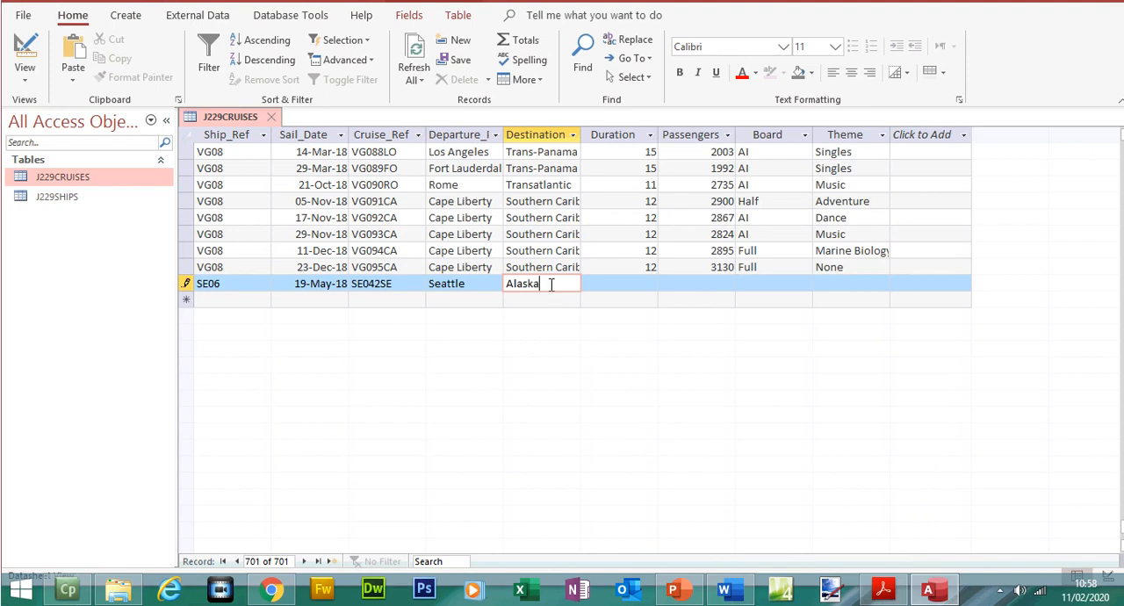
# - Enter a Duration of 21 and 2100 Passengers in the new cruise record
pyautogui.click(625, 288)
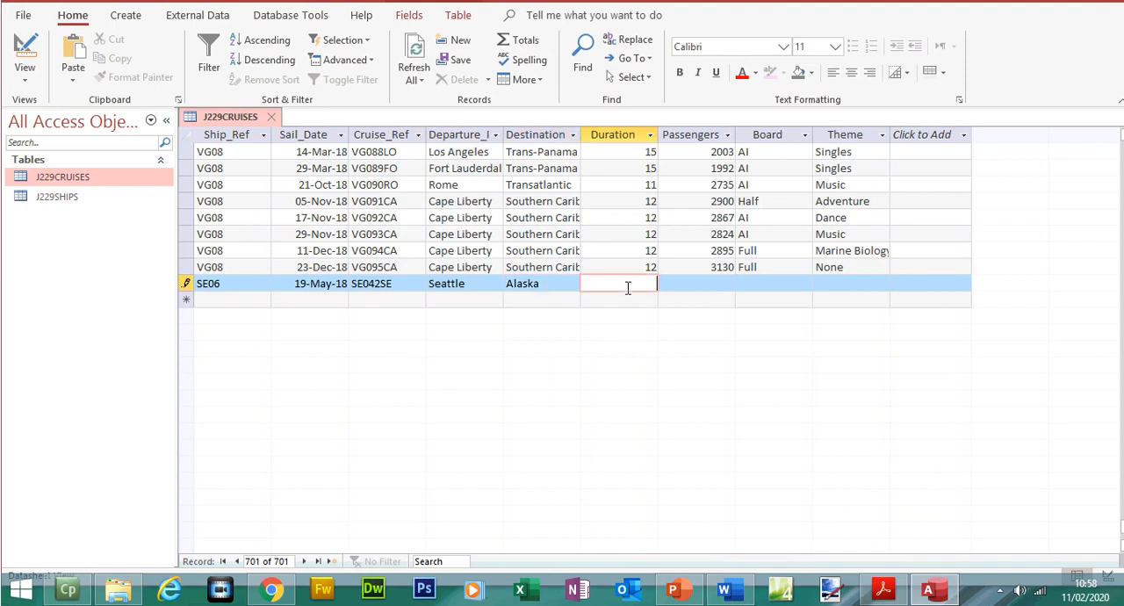
pyautogui.click(681, 288)
pyautogui.write('2100')
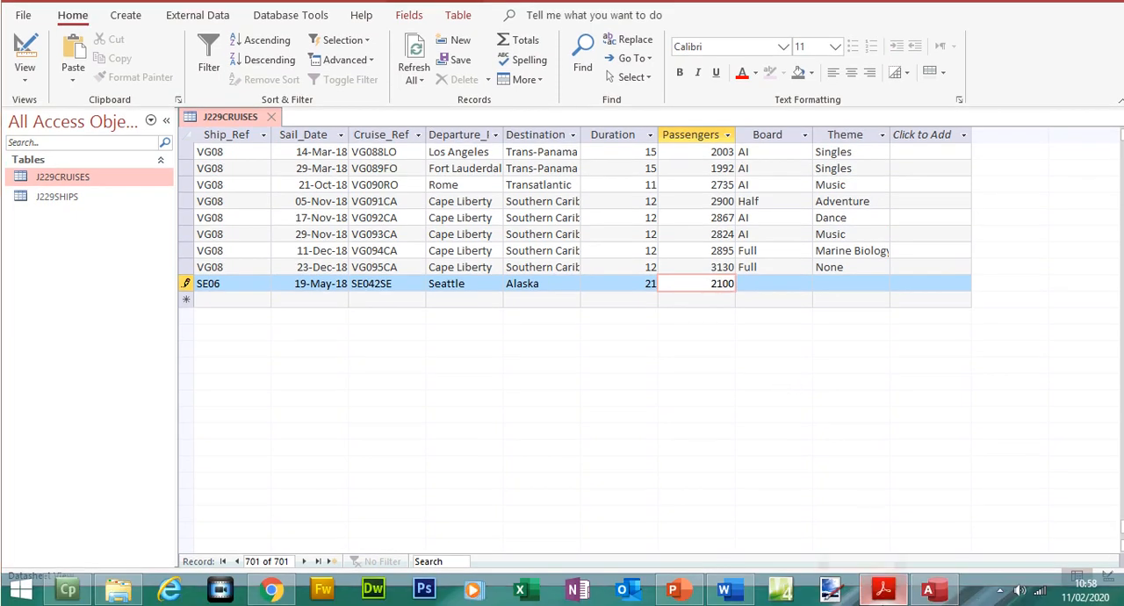
# - Check the remaining values in the exam paper and enter Full for Board and None for Theme in the new record
pyautogui.click(884, 603)
pyautogui.click(884, 590)
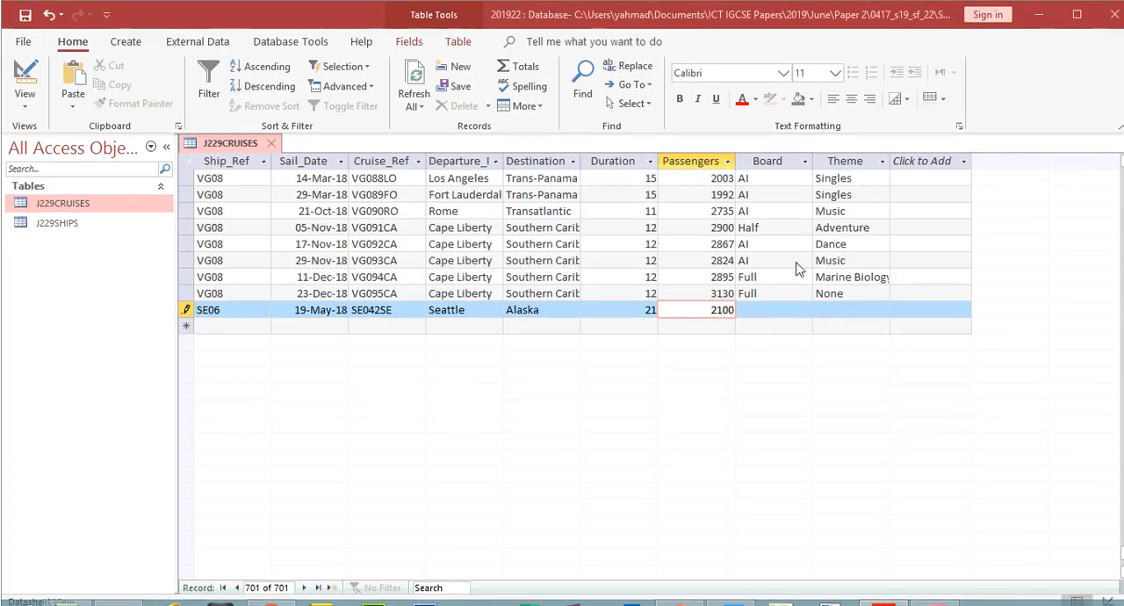
pyautogui.click(767, 309)
pyautogui.write('Full')
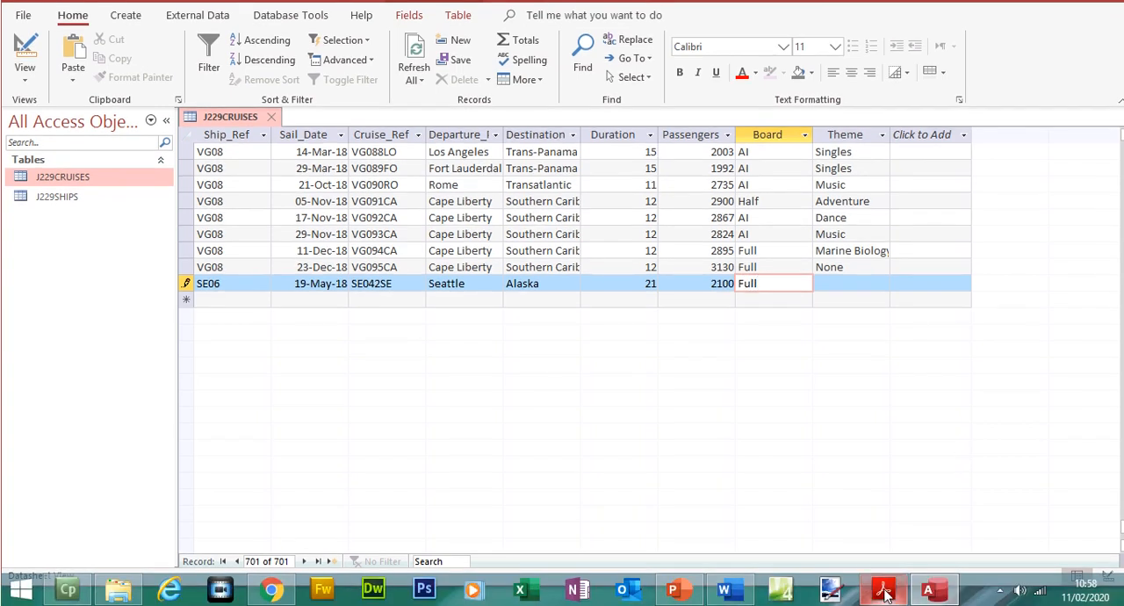
pyautogui.click(884, 601)
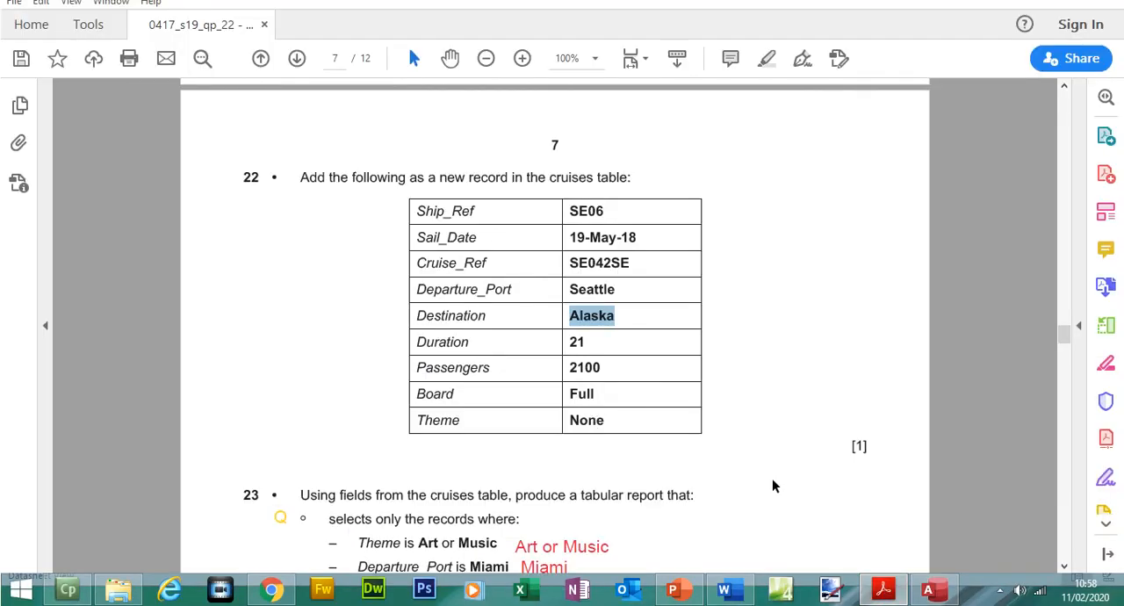
pyautogui.click(881, 590)
pyautogui.click(838, 297)
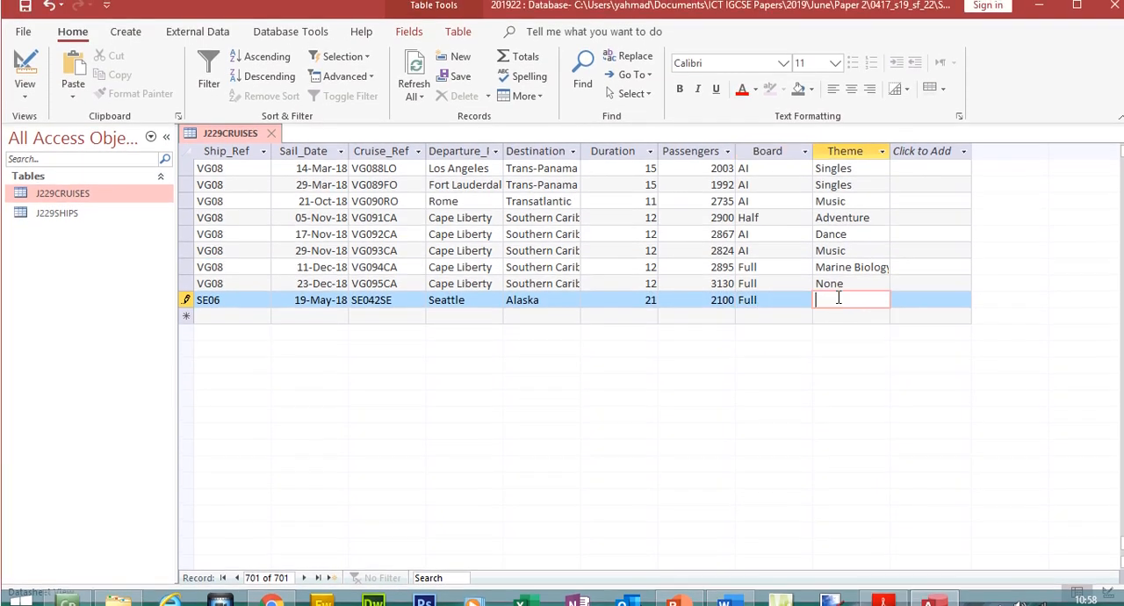
pyautogui.write('None')
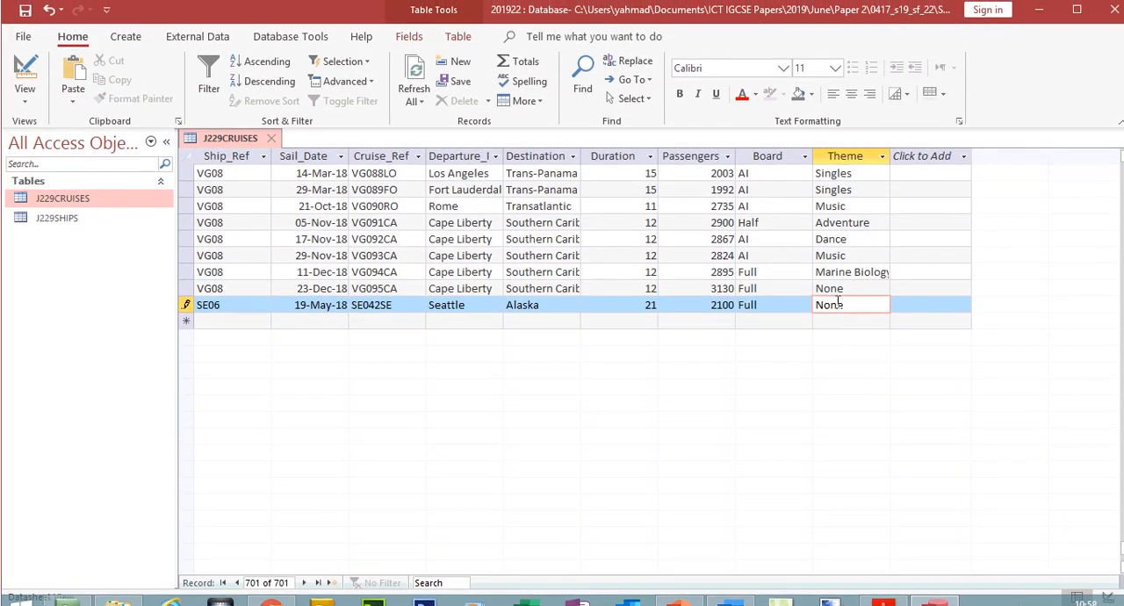
# - Save the new cruise record and close the J229CRUISES table
pyautogui.click(26, 16)
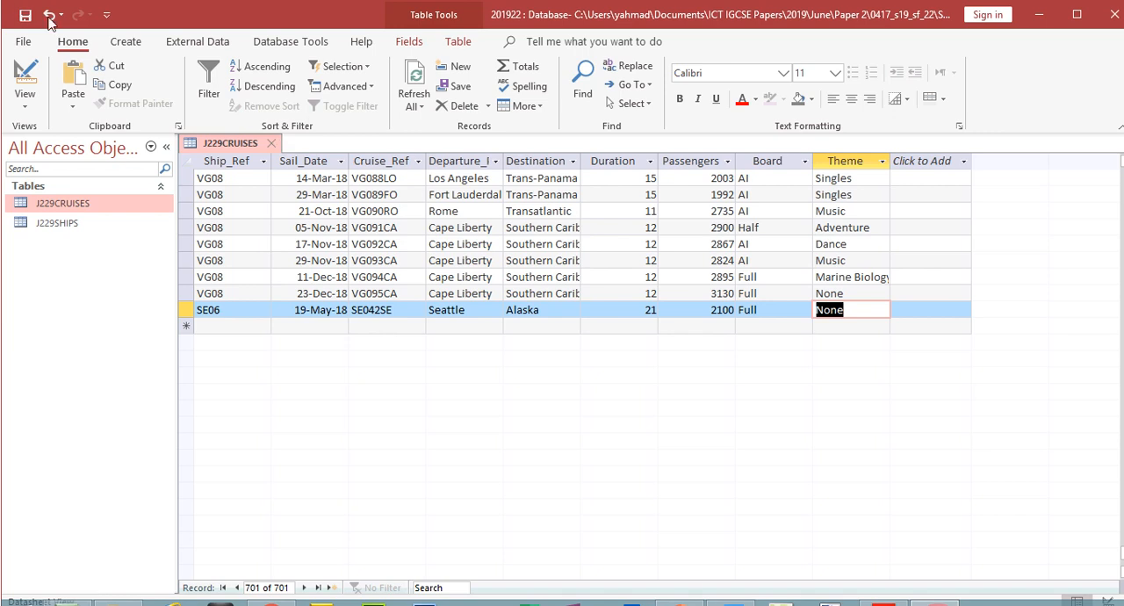
pyautogui.click(274, 143)
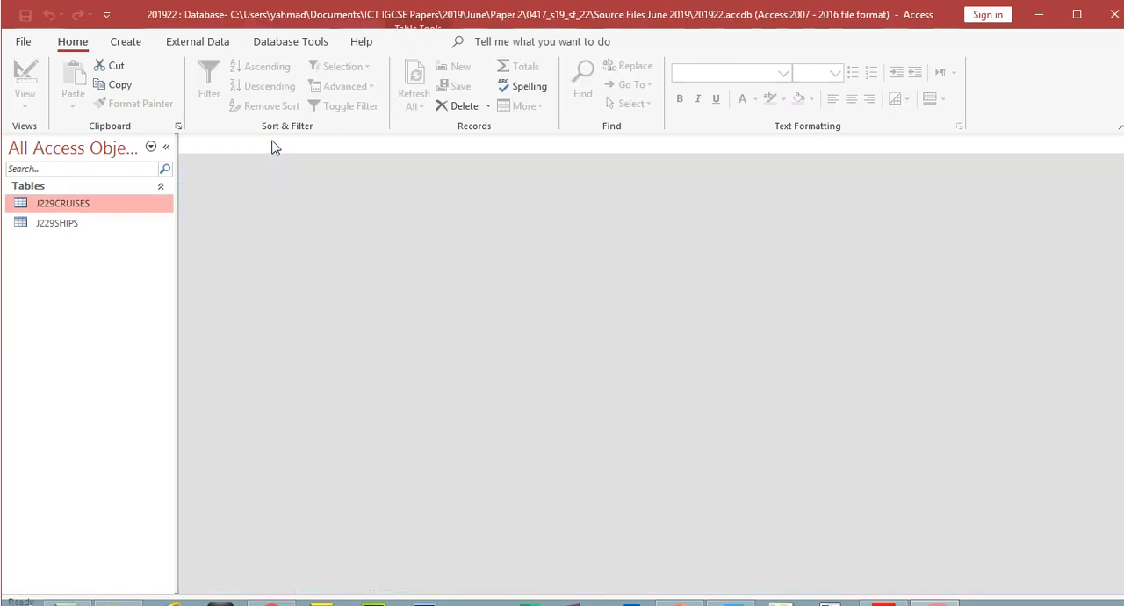
# - Switch to the exam paper in Acrobat Reader and highlight the word "report" in question 23
pyautogui.click(882, 586)
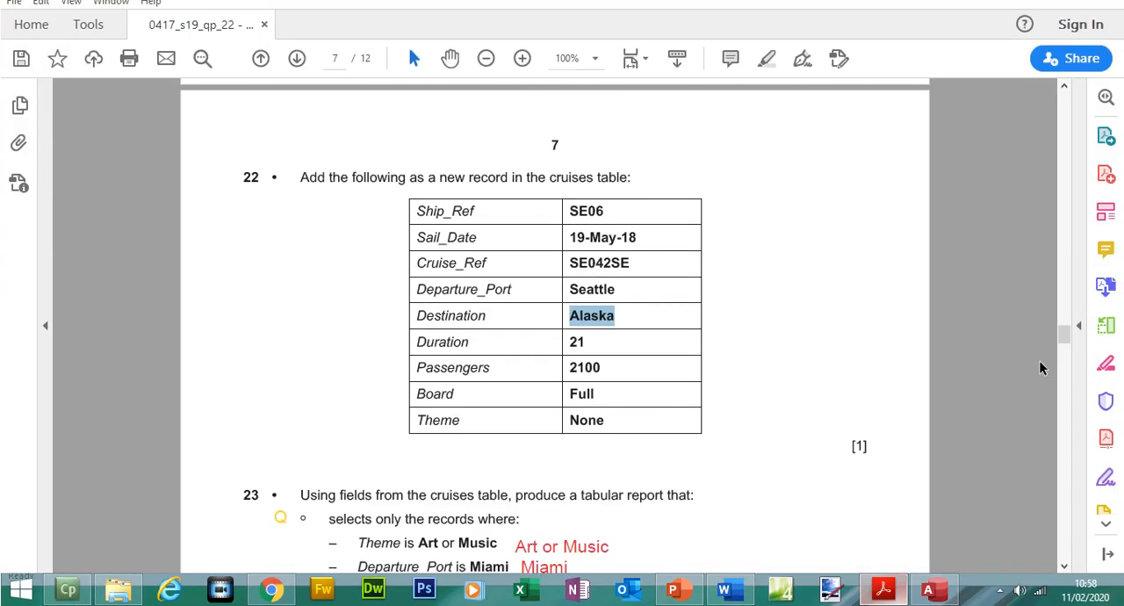
pyautogui.moveTo(1068, 332); pyautogui.dragTo(1071, 342)
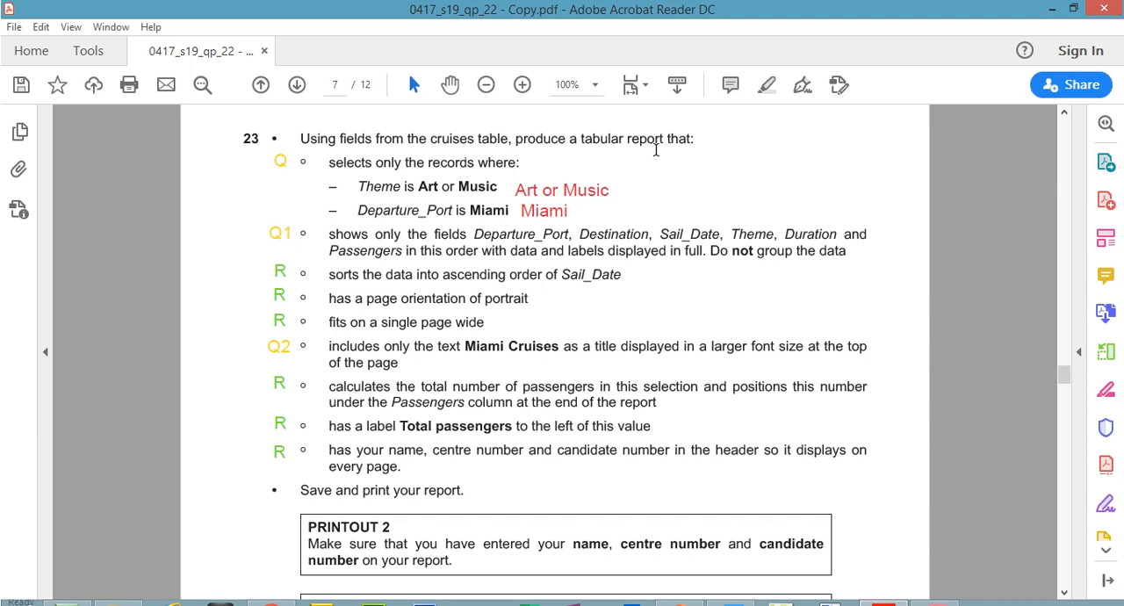
pyautogui.moveTo(626, 138); pyautogui.dragTo(668, 143)
pyautogui.click(775, 90)
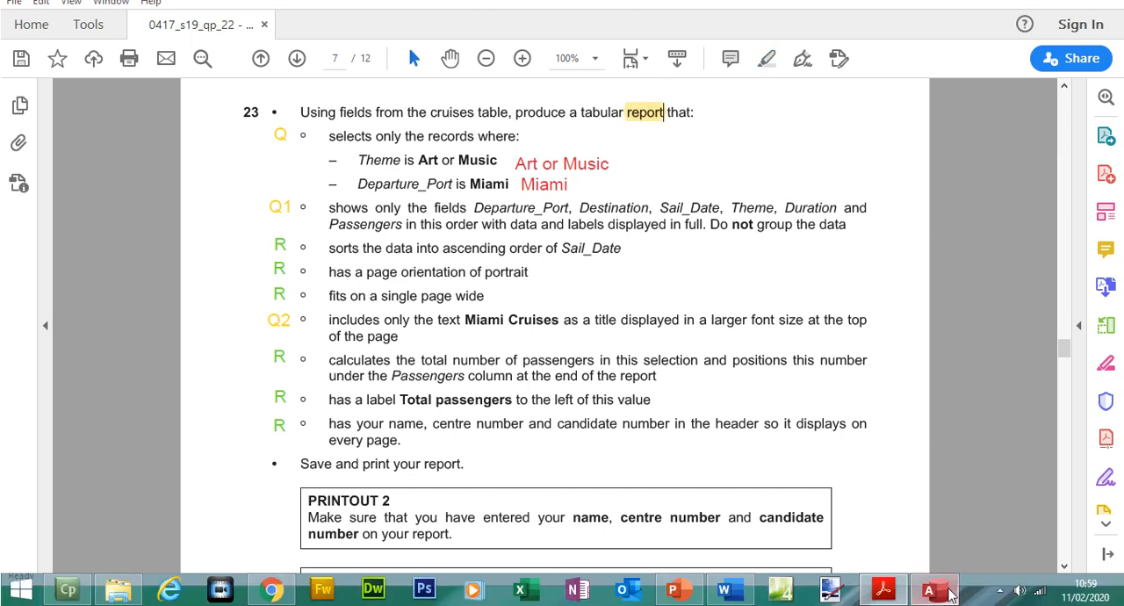
# - Reopen the J229CRUISES table in Access, inspect its last record and close the table
pyautogui.click(934, 589)
pyautogui.doubleClick(72, 177)
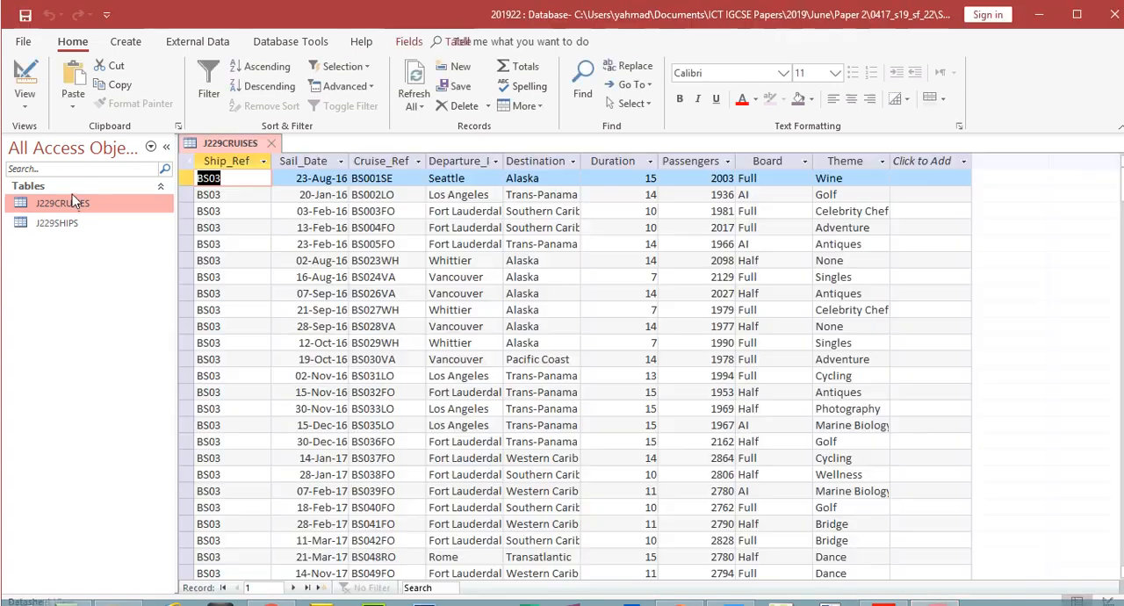
pyautogui.click(309, 560)
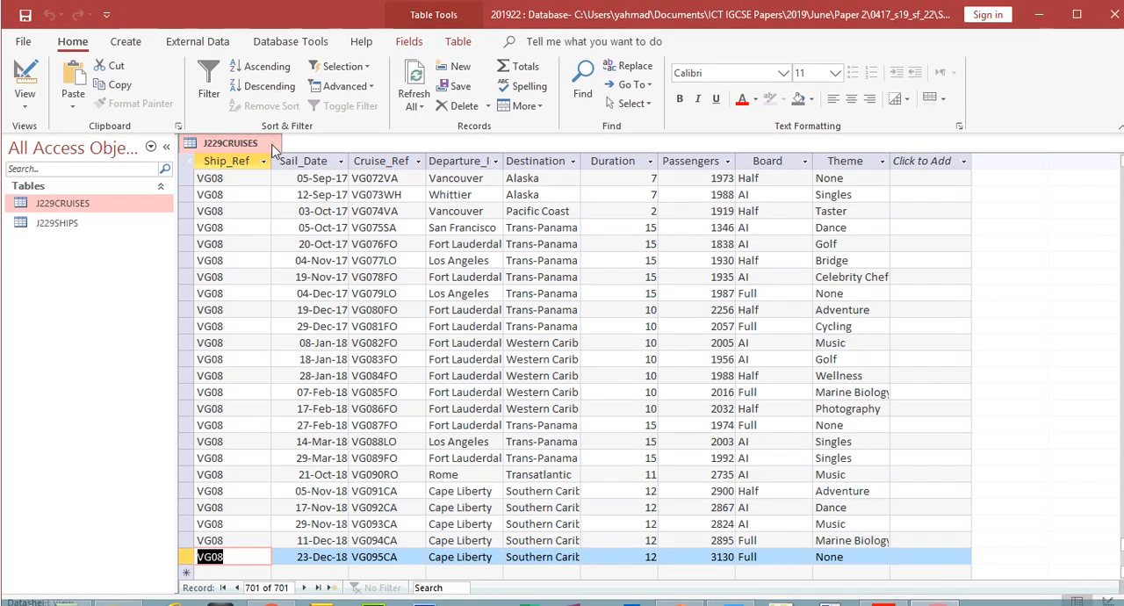
pyautogui.click(270, 117)
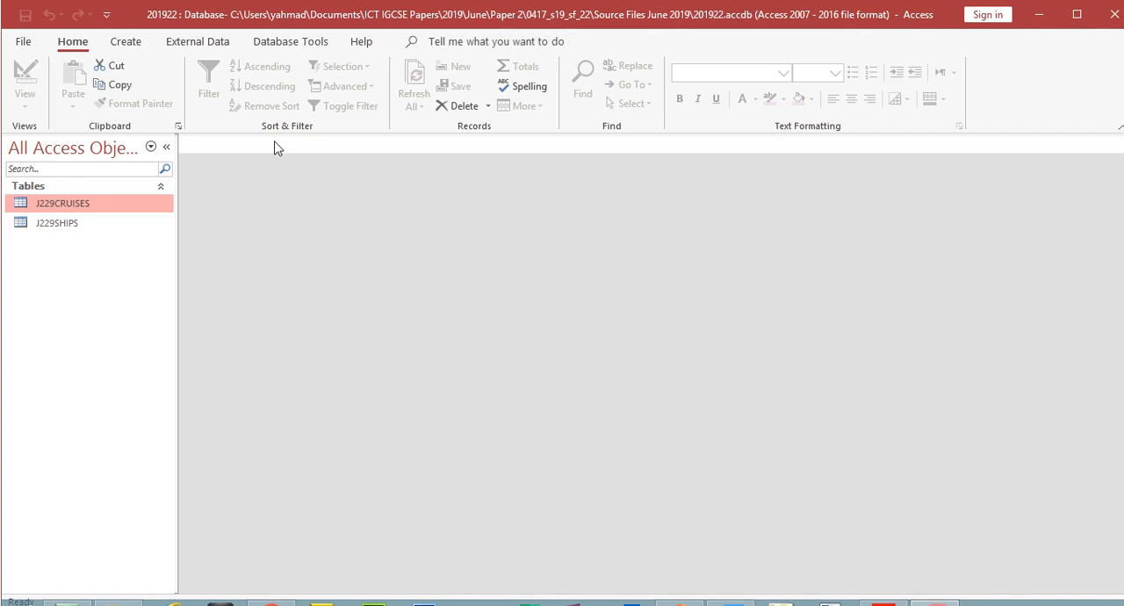
# - Start a simple query with the Query Wizard, using the J229CRUISES table as source
pyautogui.click(129, 44)
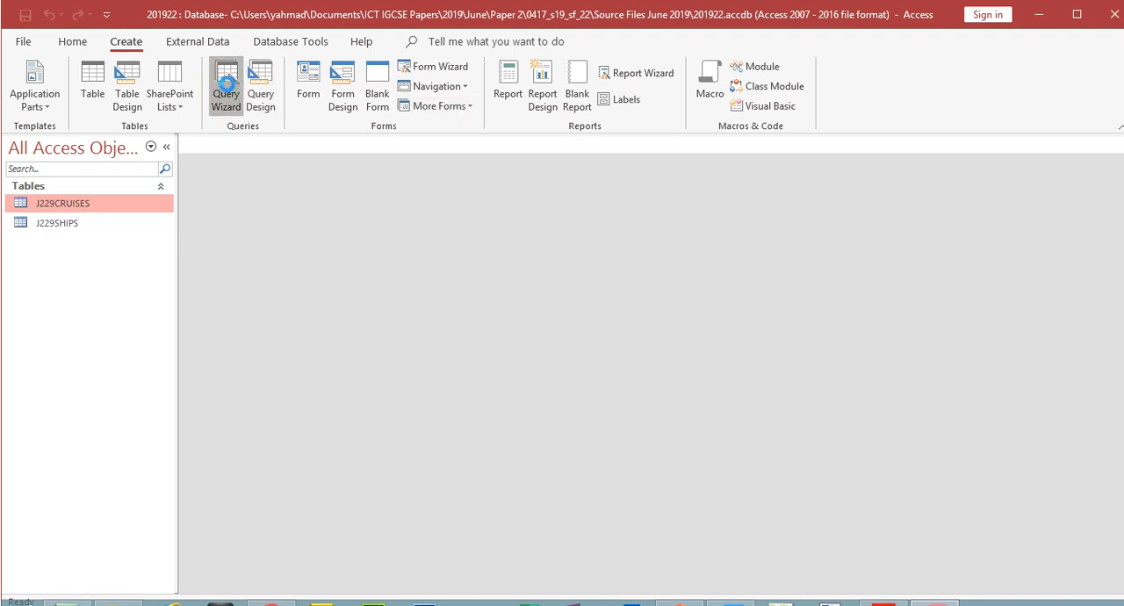
pyautogui.click(226, 90)
pyautogui.click(617, 397)
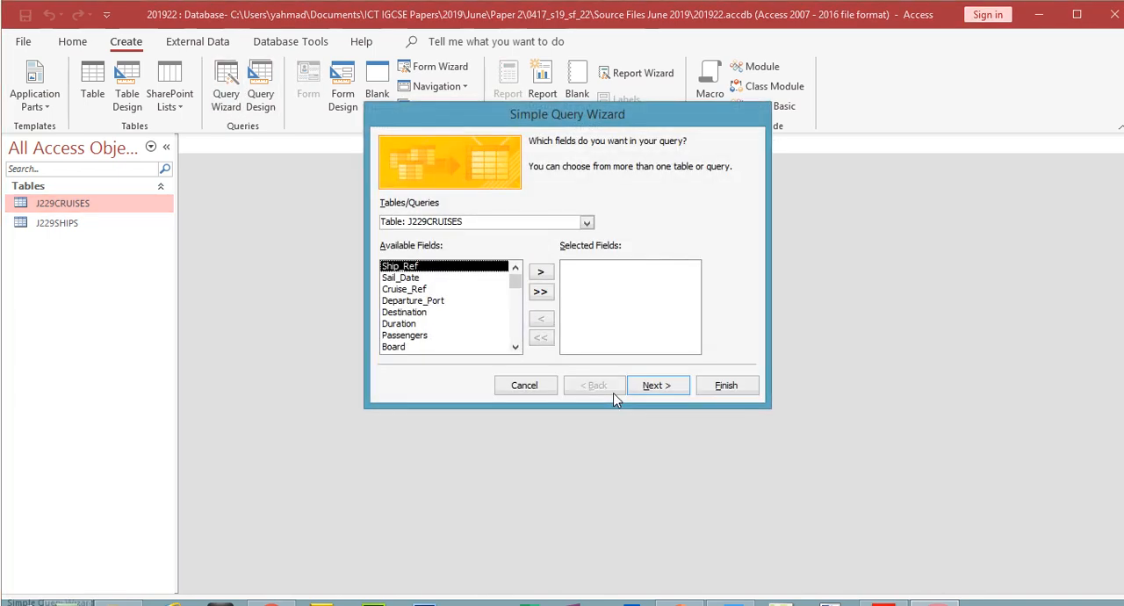
# - Examine the required fields and report titles in questions 23 and 24 of the exam paper in Acrobat Reader
pyautogui.click(876, 597)
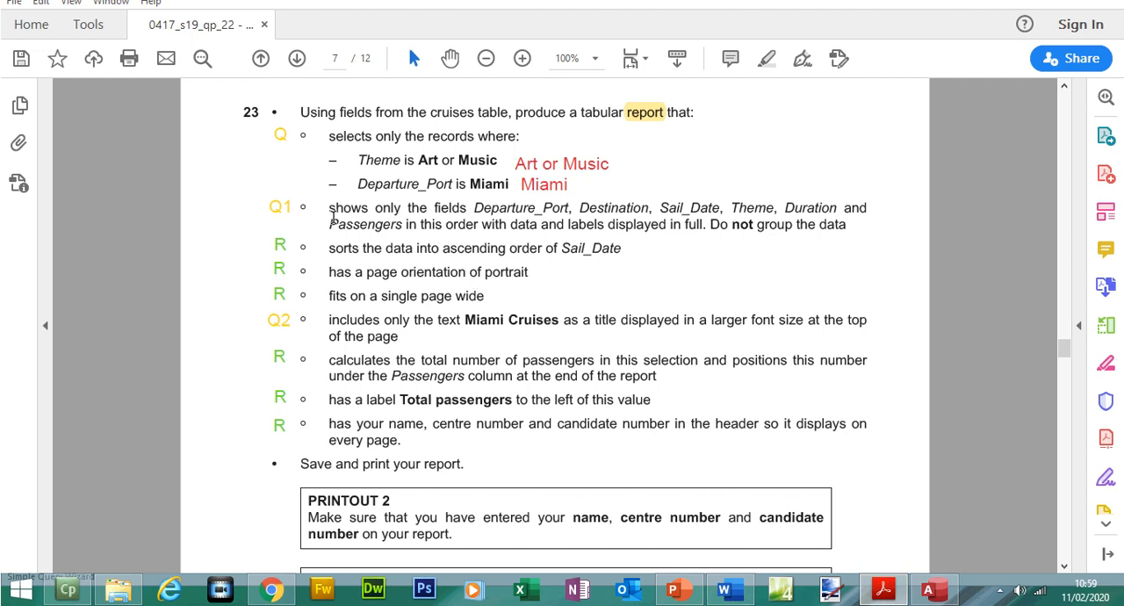
pyautogui.click(276, 206)
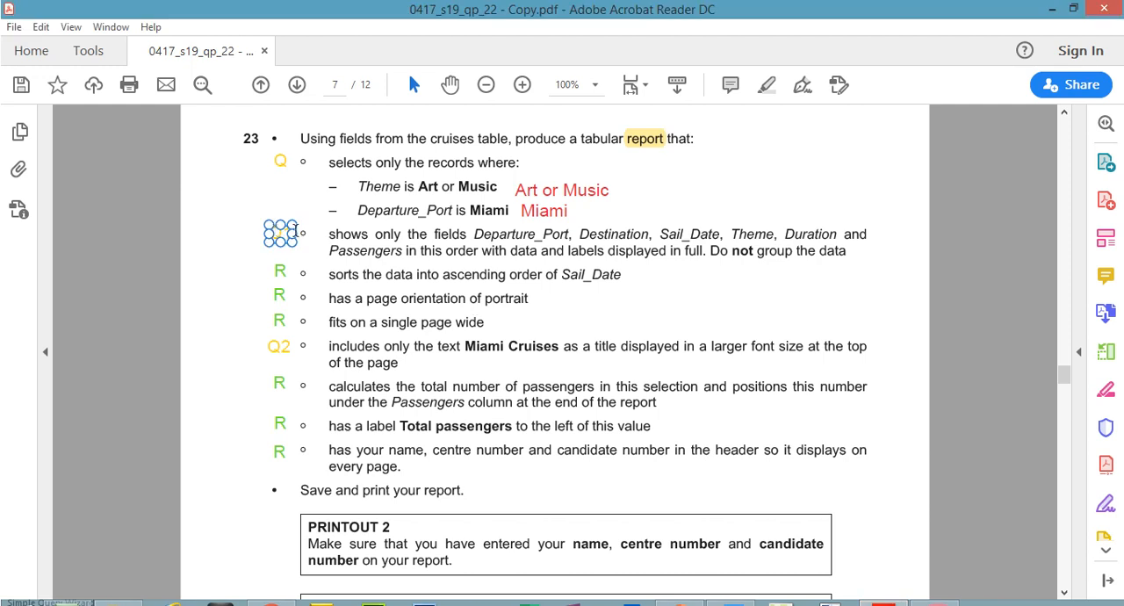
pyautogui.click(531, 314)
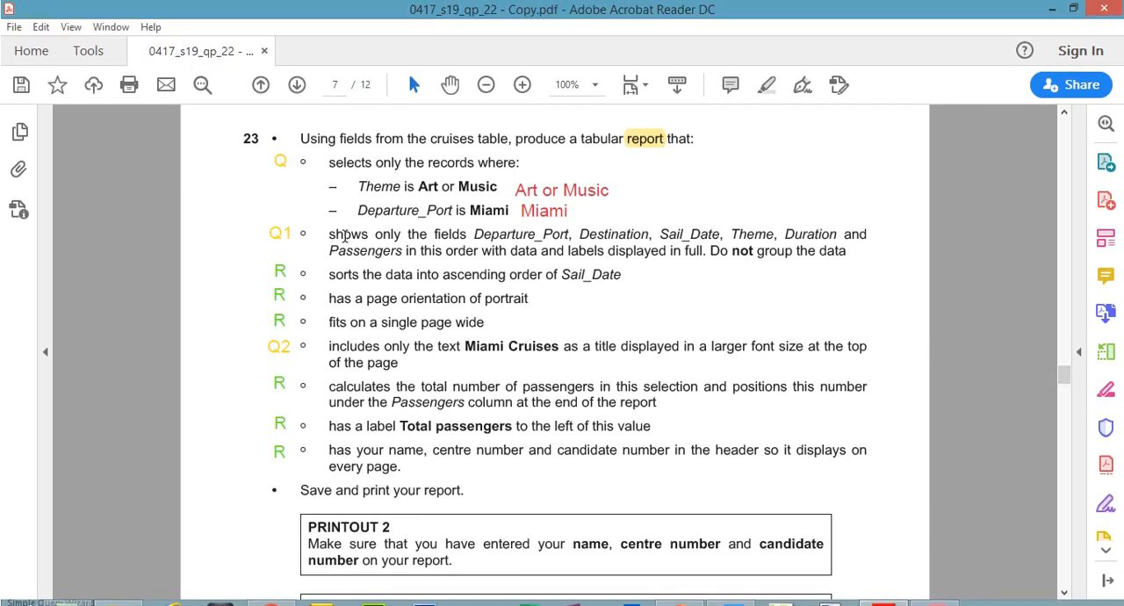
pyautogui.moveTo(344, 234); pyautogui.dragTo(793, 251)
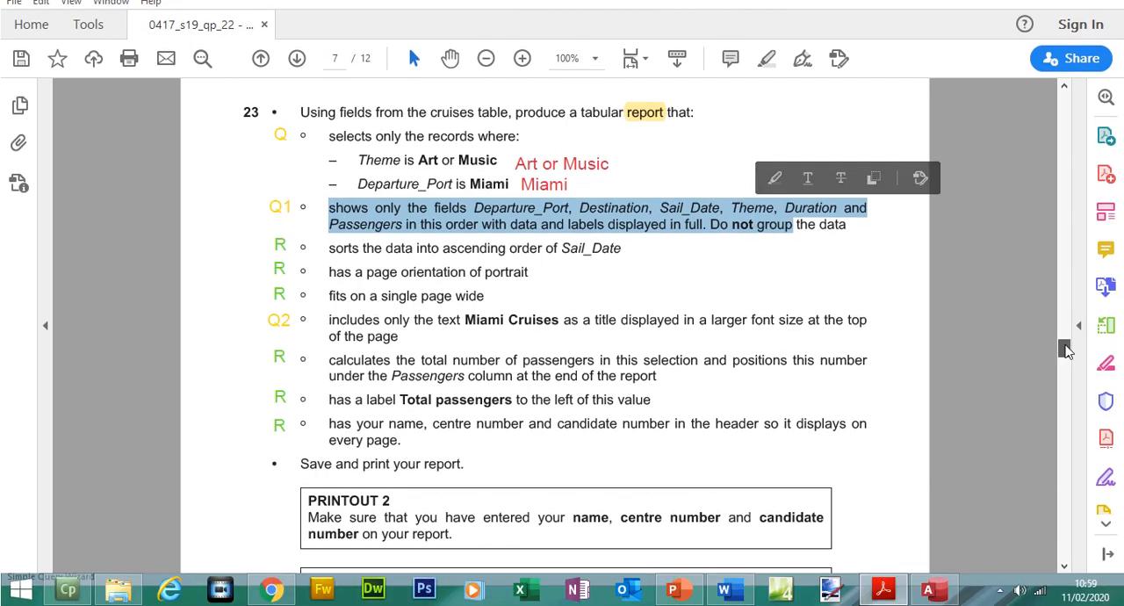
pyautogui.scroll(-10, 1065, 350)
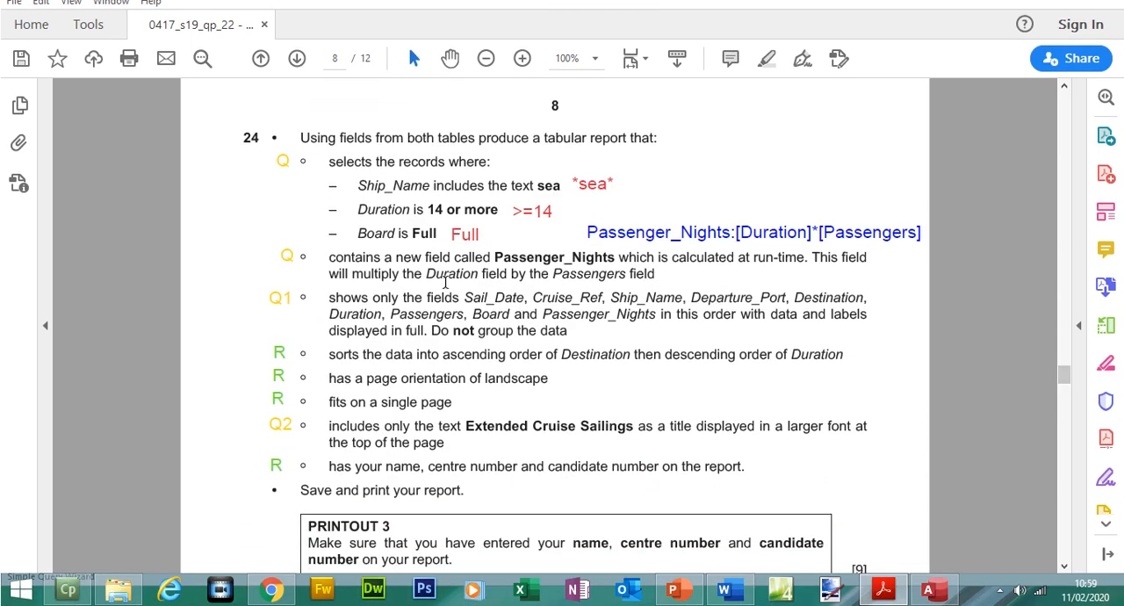
pyautogui.moveTo(328, 299); pyautogui.dragTo(518, 328)
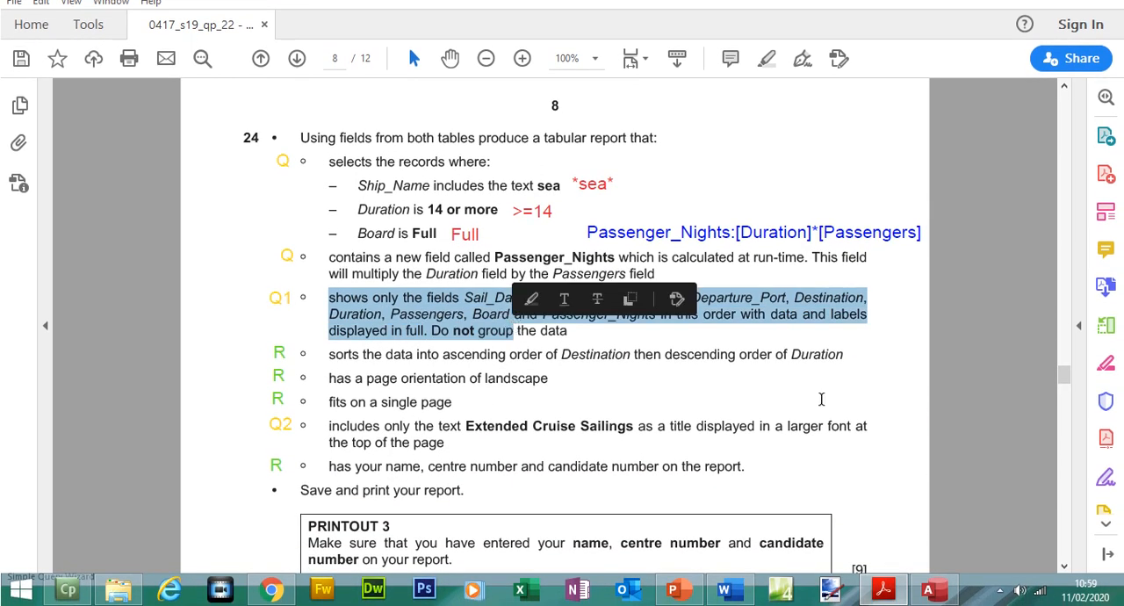
pyautogui.moveTo(467, 424); pyautogui.dragTo(605, 430)
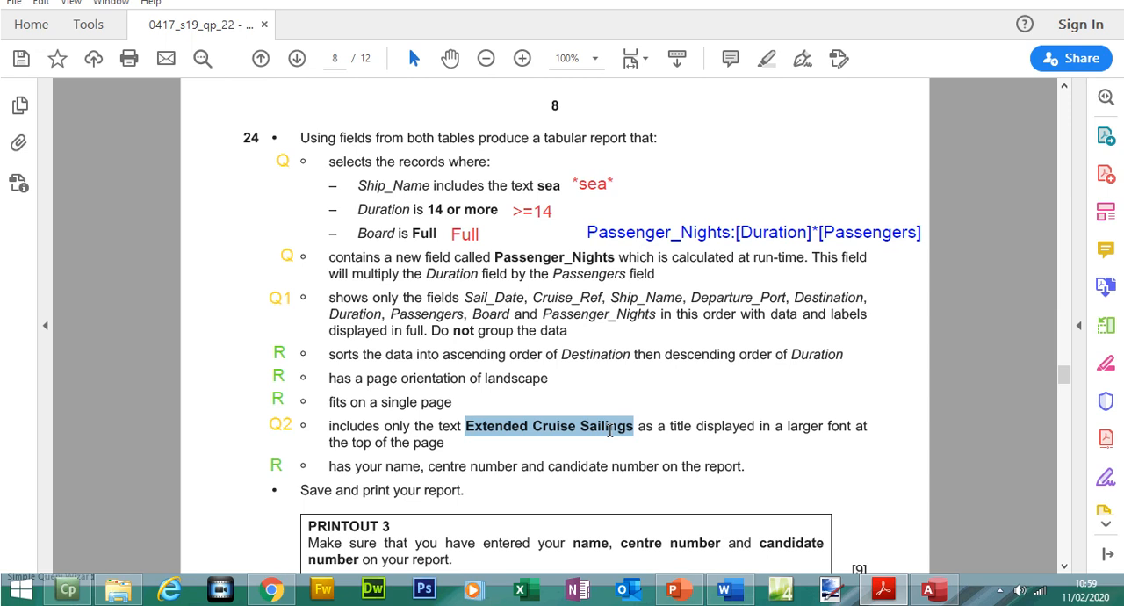
pyautogui.moveTo(609, 430); pyautogui.dragTo(609, 430)
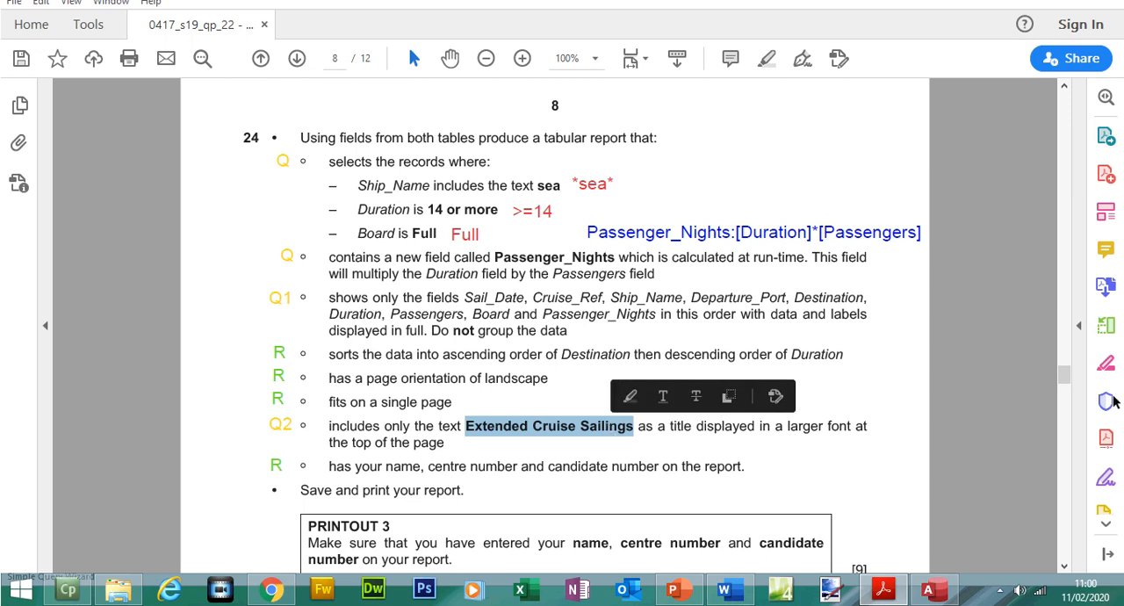
pyautogui.moveTo(1064, 380); pyautogui.dragTo(1064, 357)
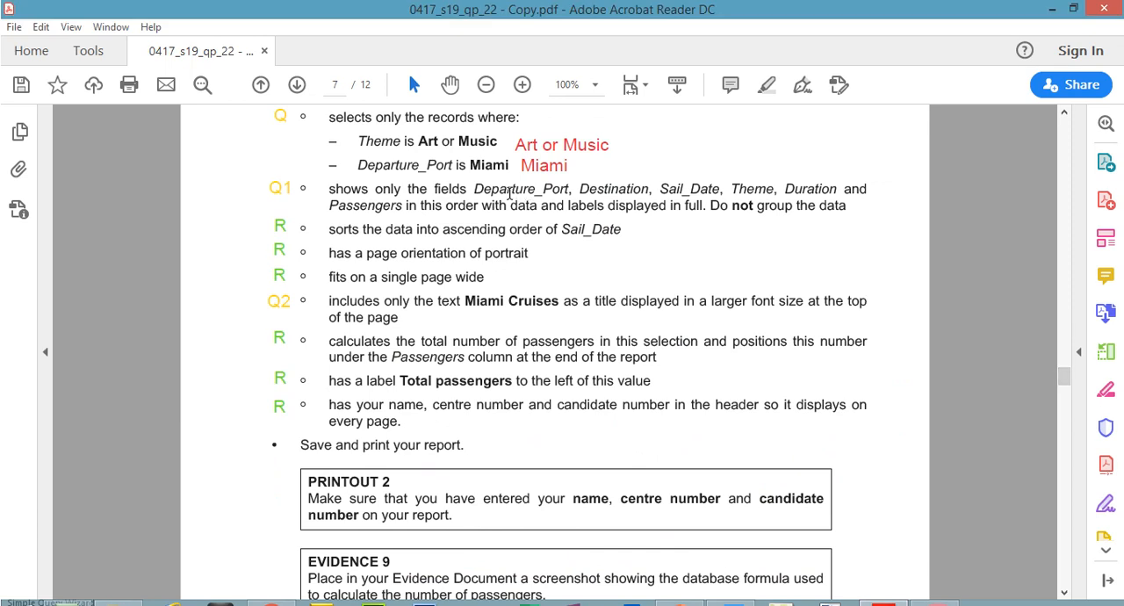
# - Check the first required fields in question 23 and add Departure_Port and Destination to the query
pyautogui.moveTo(477, 189); pyautogui.dragTo(564, 193)
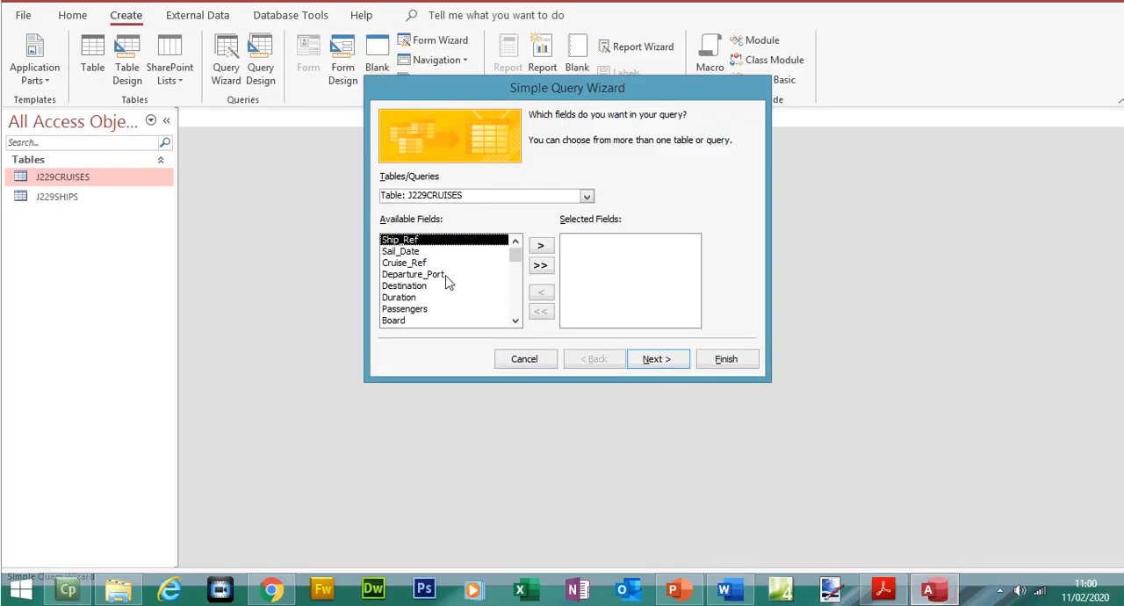
pyautogui.doubleClick(446, 275)
pyautogui.doubleClick(446, 276)
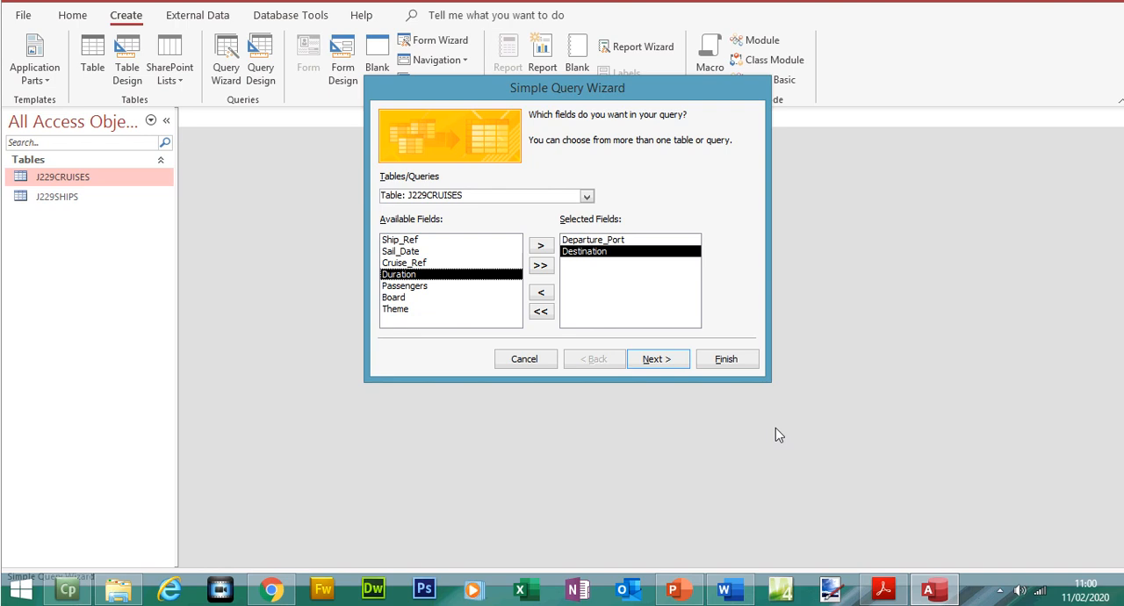
# - Check the following fields in the exam paper and add Sail_Date and Theme to the query
pyautogui.click(882, 588)
pyautogui.moveTo(658, 188); pyautogui.dragTo(772, 190)
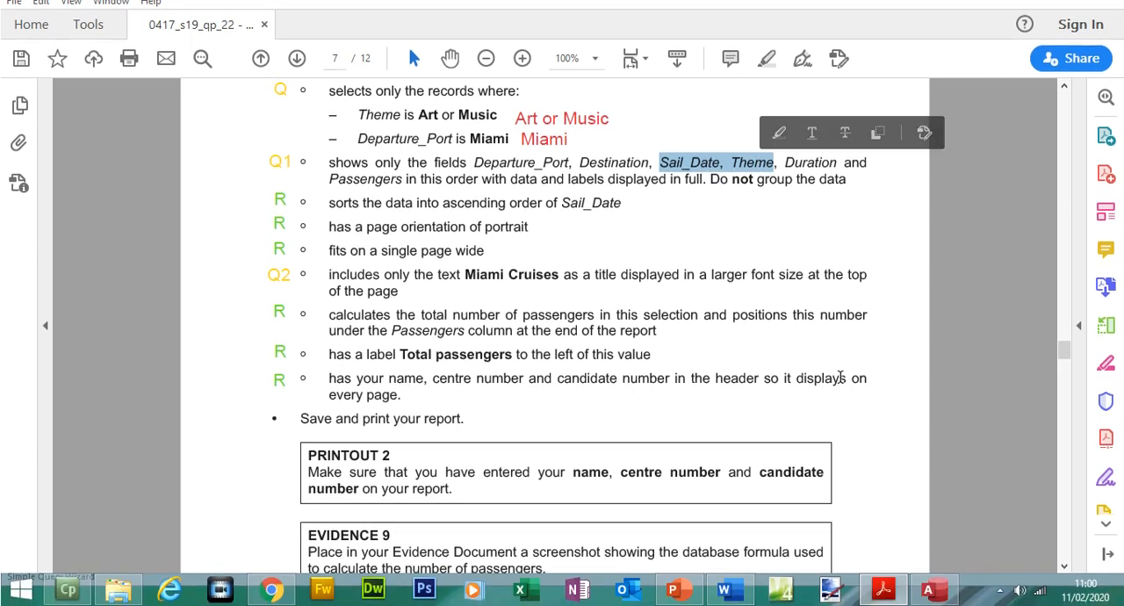
pyautogui.click(928, 589)
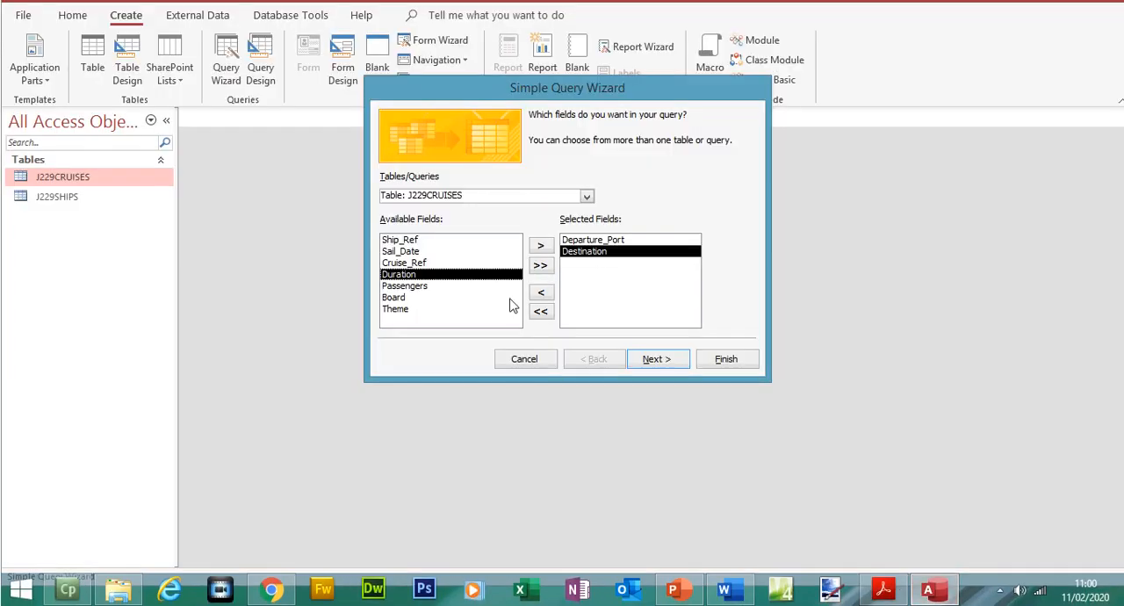
pyautogui.doubleClick(443, 252)
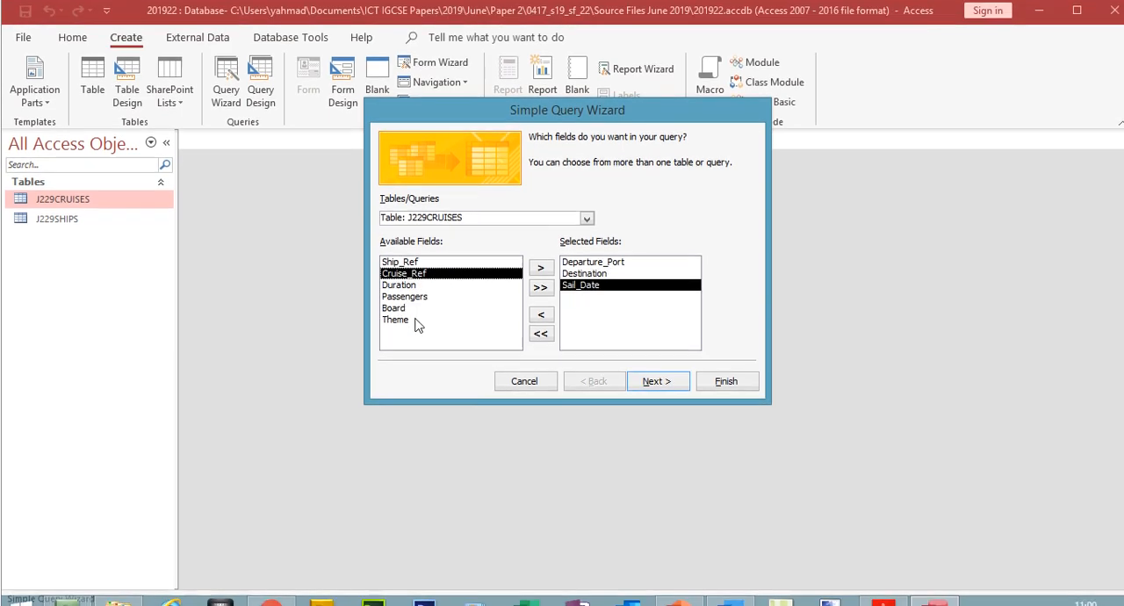
pyautogui.doubleClick(416, 311)
# - Check the remaining fields in question 23, add Duration and Passengers to the query and proceed to its title
pyautogui.click(882, 595)
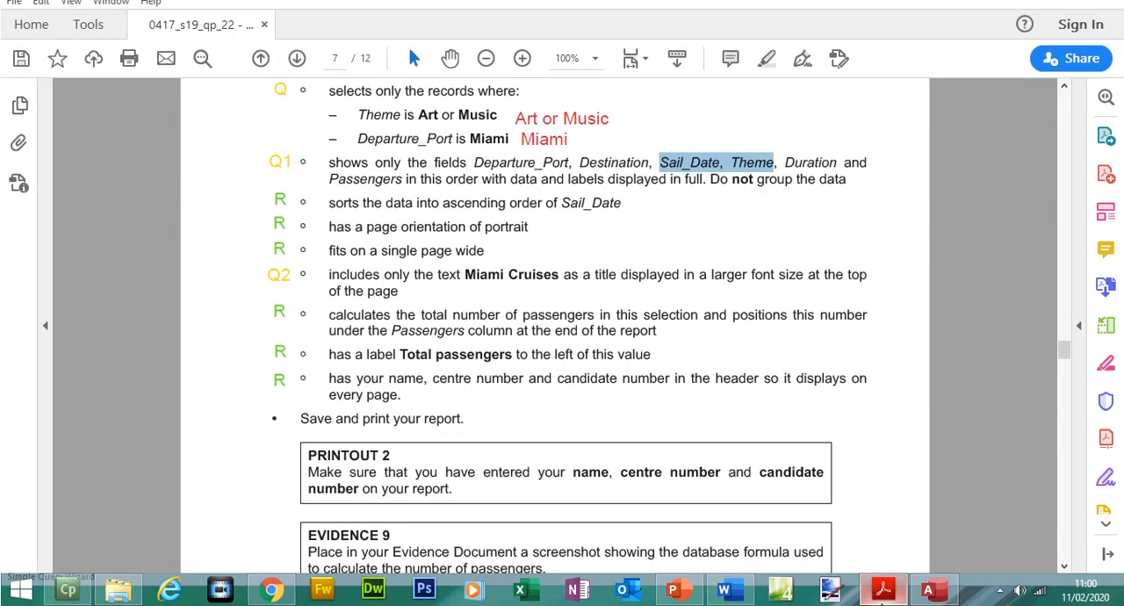
pyautogui.moveTo(797, 188); pyautogui.dragTo(386, 200)
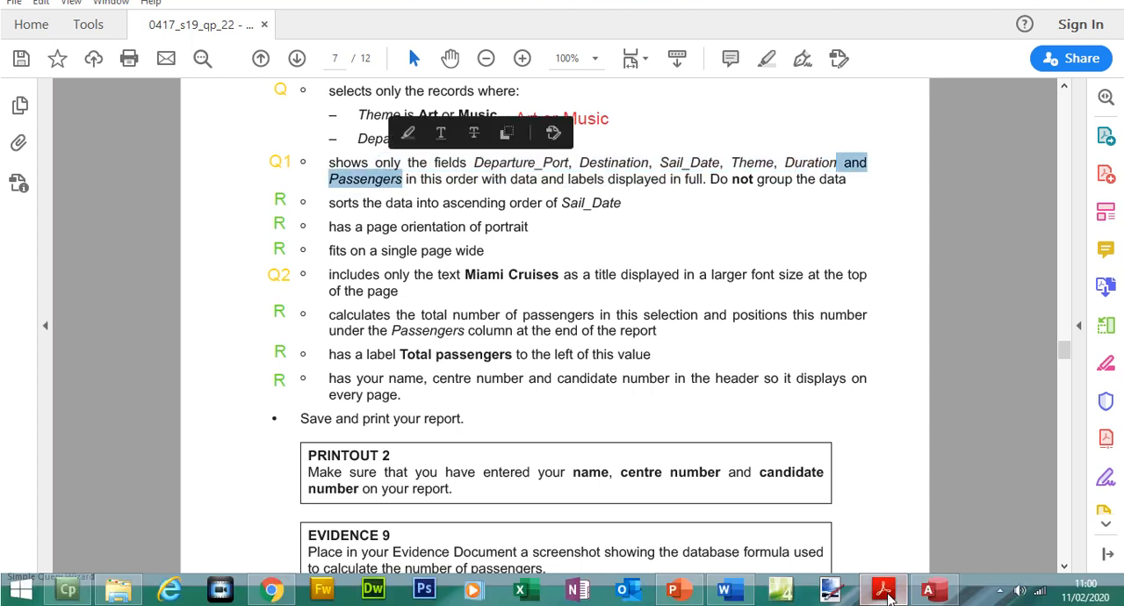
pyautogui.click(884, 593)
pyautogui.doubleClick(403, 263)
pyautogui.doubleClick(408, 292)
pyautogui.click(659, 393)
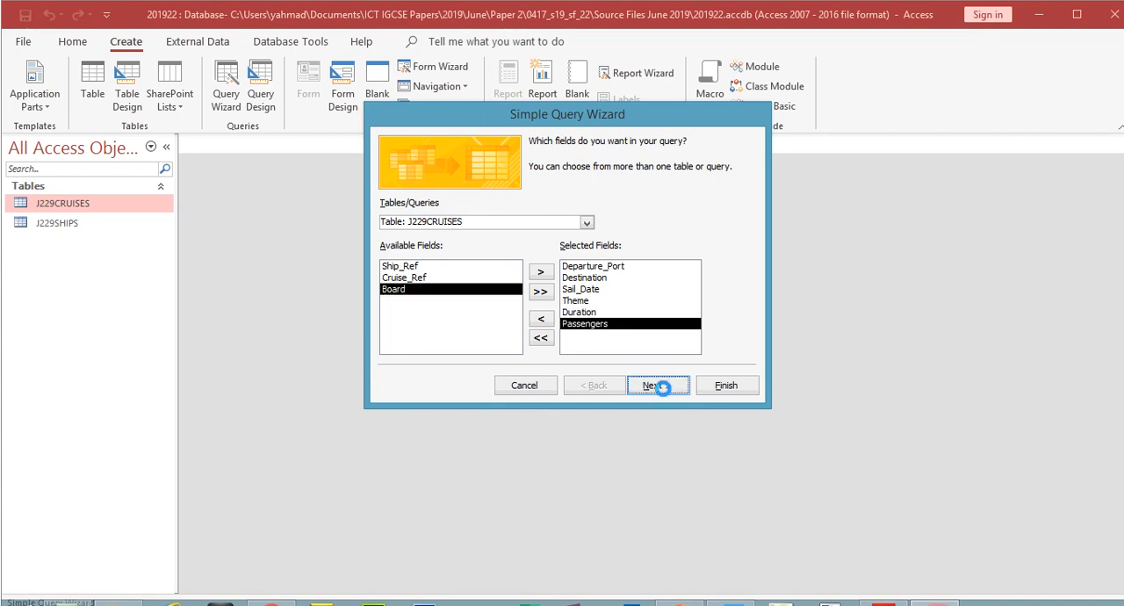
pyautogui.click(663, 393)
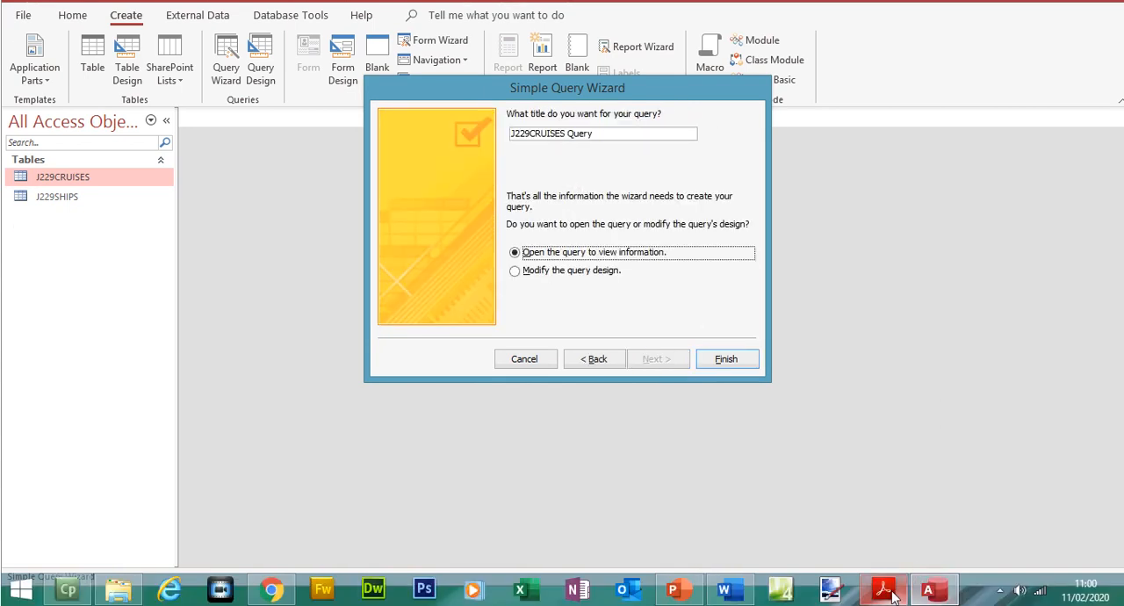
# - Name the query Miami Cruises with the title copied from question 23 and finish it, opening its datasheet
pyautogui.click(889, 591)
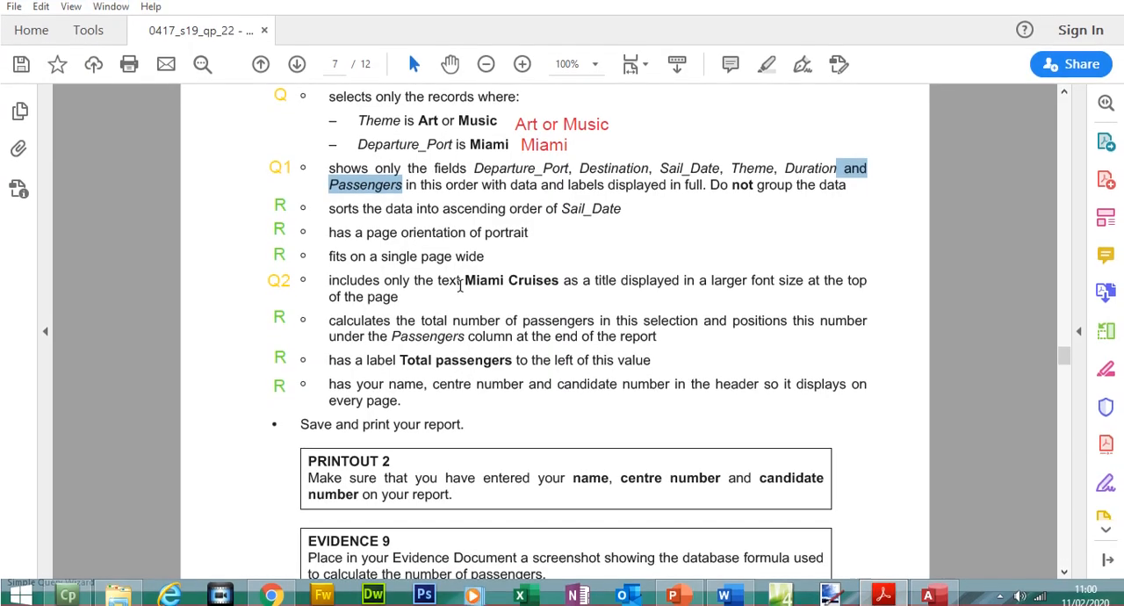
pyautogui.moveTo(463, 296); pyautogui.dragTo(526, 296)
pyautogui.rightClick(538, 303)
pyautogui.click(559, 322)
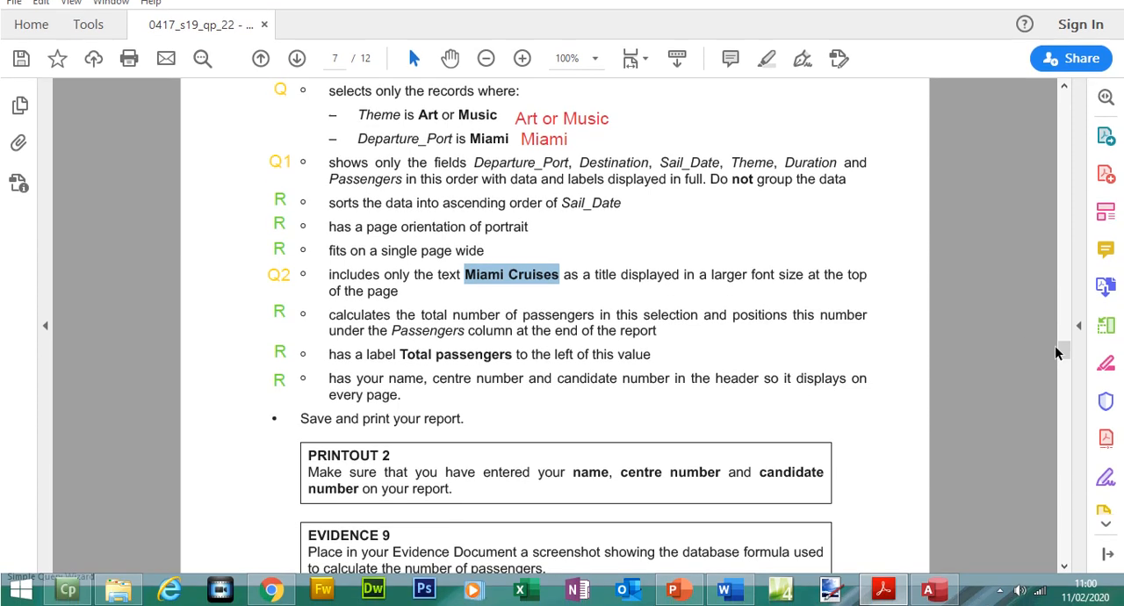
pyautogui.moveTo(1067, 348); pyautogui.dragTo(1066, 346)
pyautogui.click(928, 589)
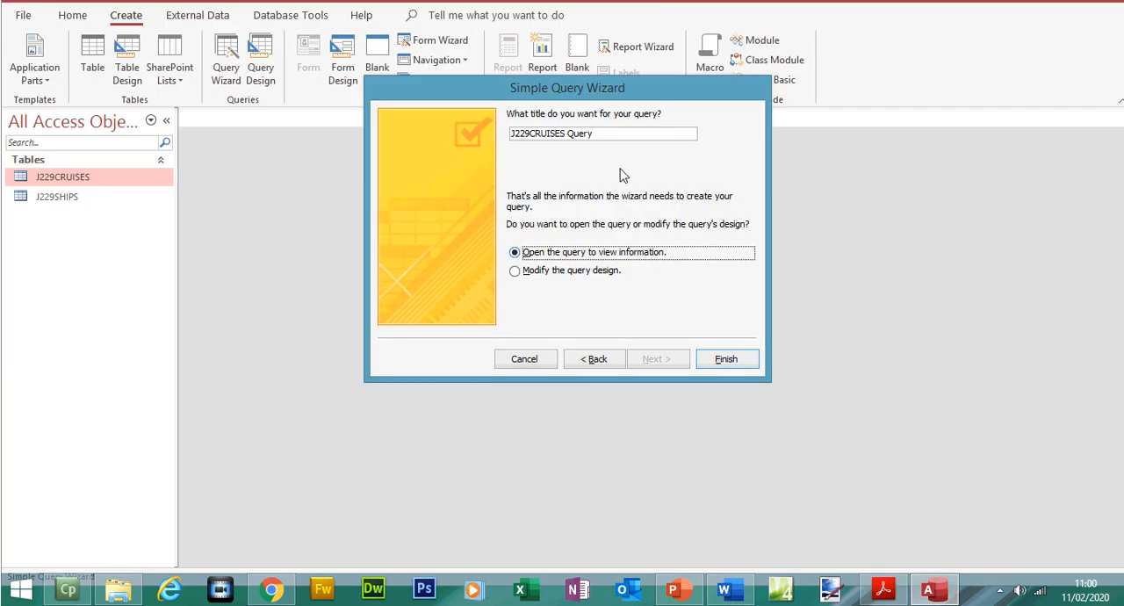
pyautogui.hotkey('shift', 'Home')
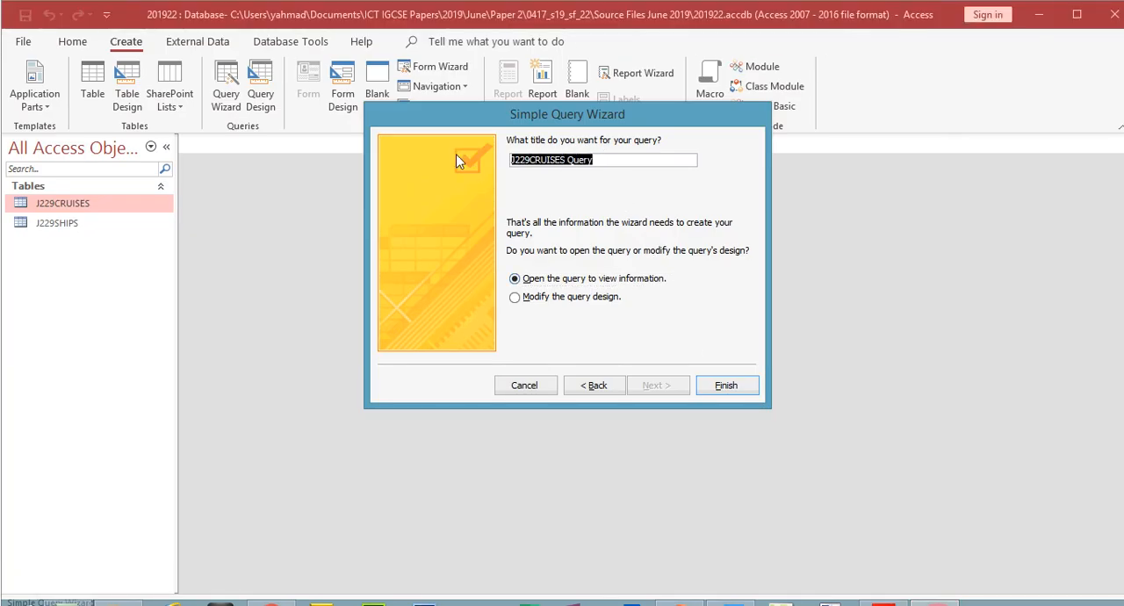
pyautogui.write('Miami Cruises')
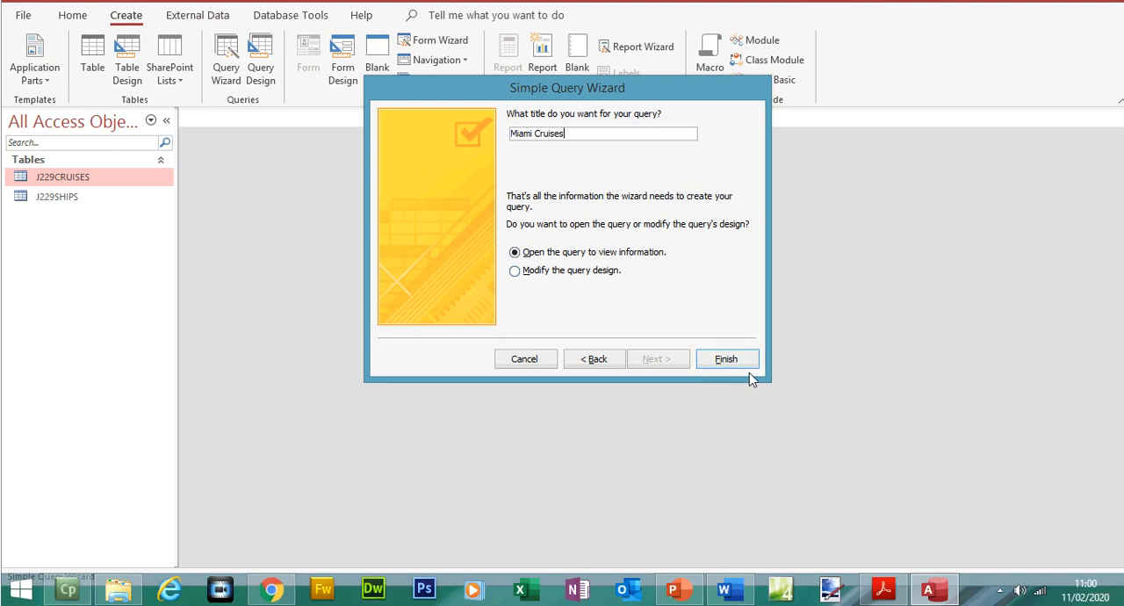
pyautogui.click(744, 362)
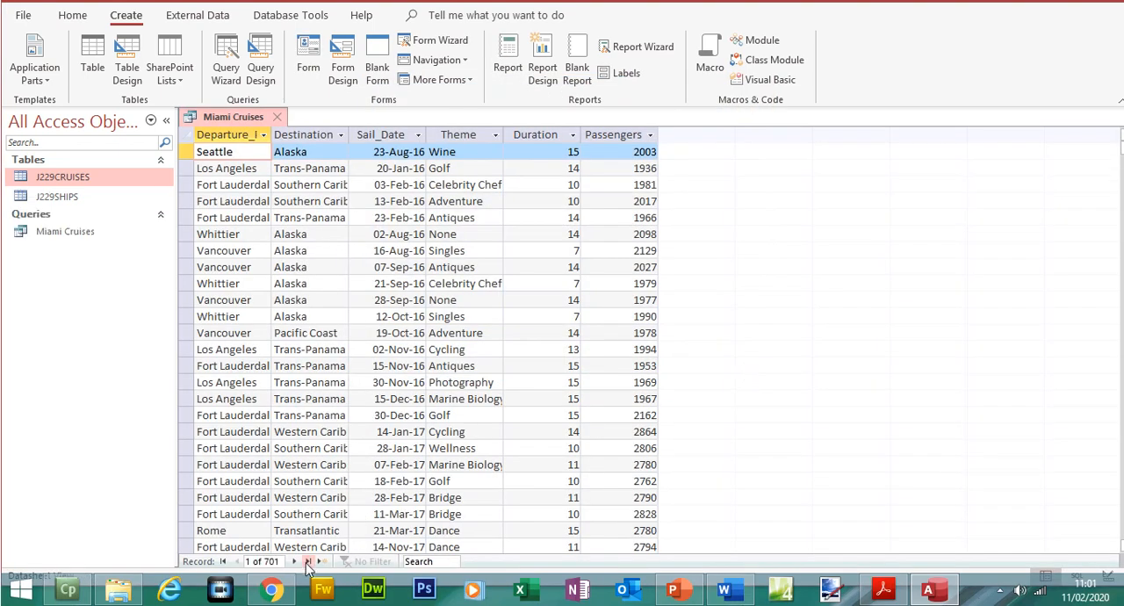
# - Inspect the last record of the Miami Cruises query and return to question 23 in the exam paper
pyautogui.click(307, 563)
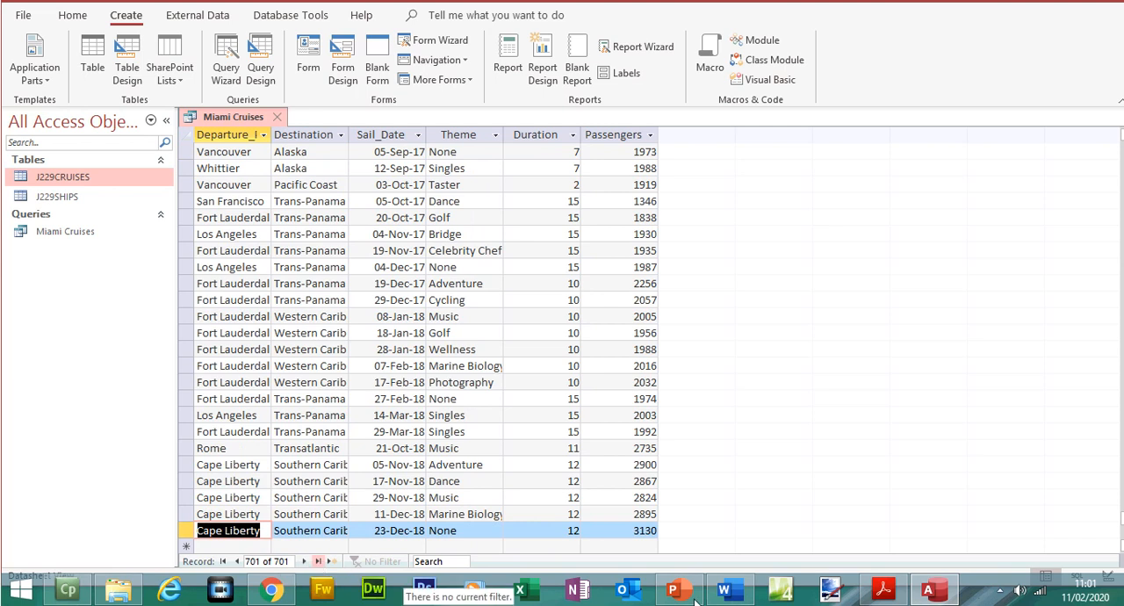
pyautogui.click(882, 588)
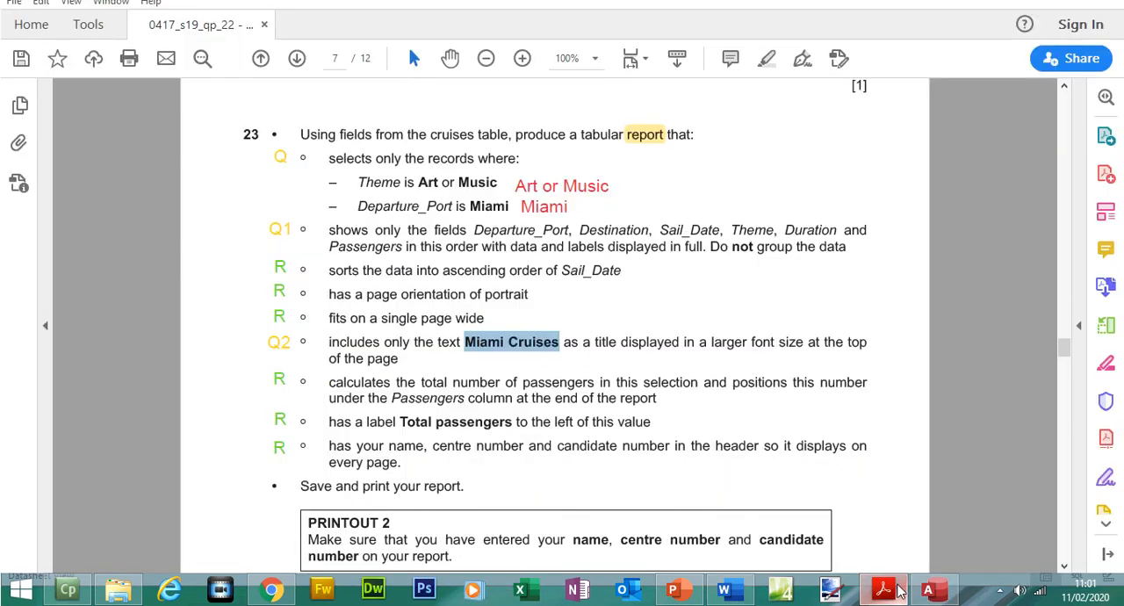
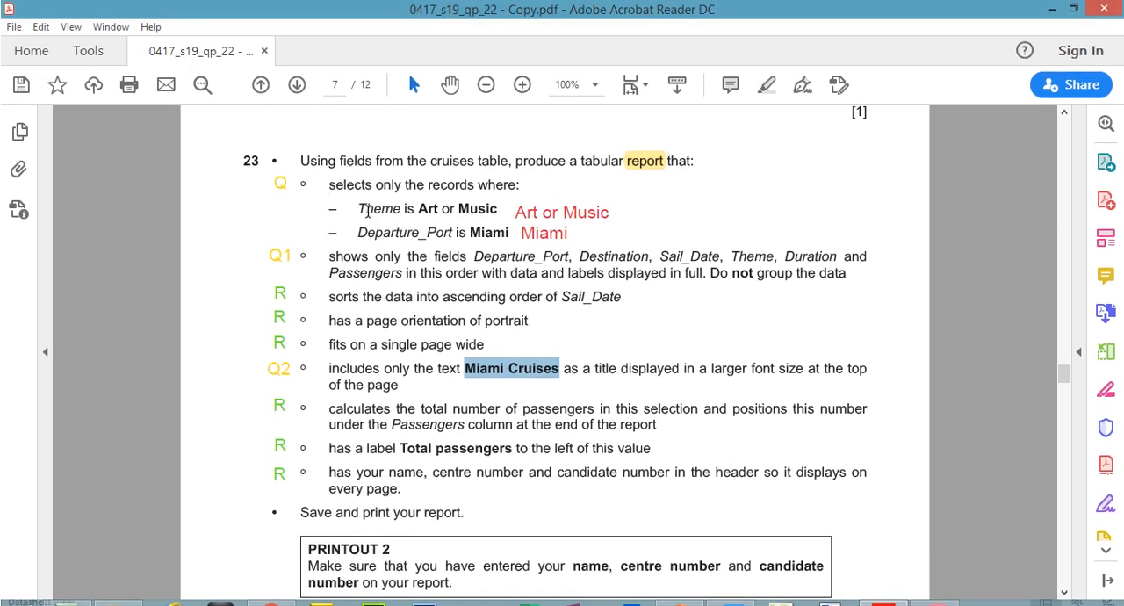
# - Check the Theme condition in question 23 of the exam paper and open the Miami Cruises query in Design View
pyautogui.moveTo(357, 208); pyautogui.dragTo(497, 209)
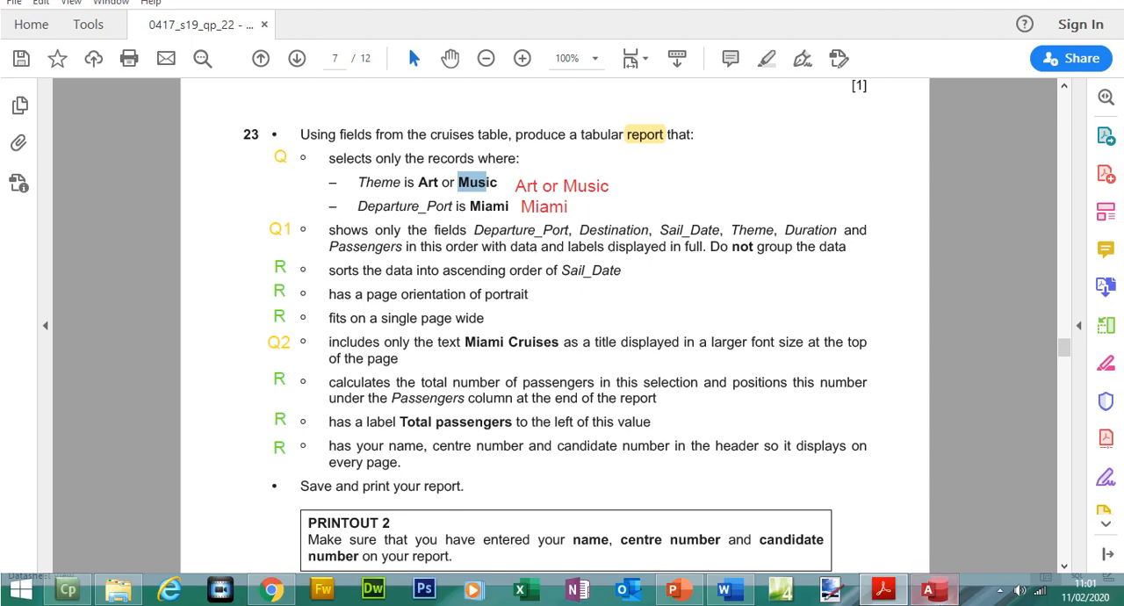
pyautogui.click(927, 589)
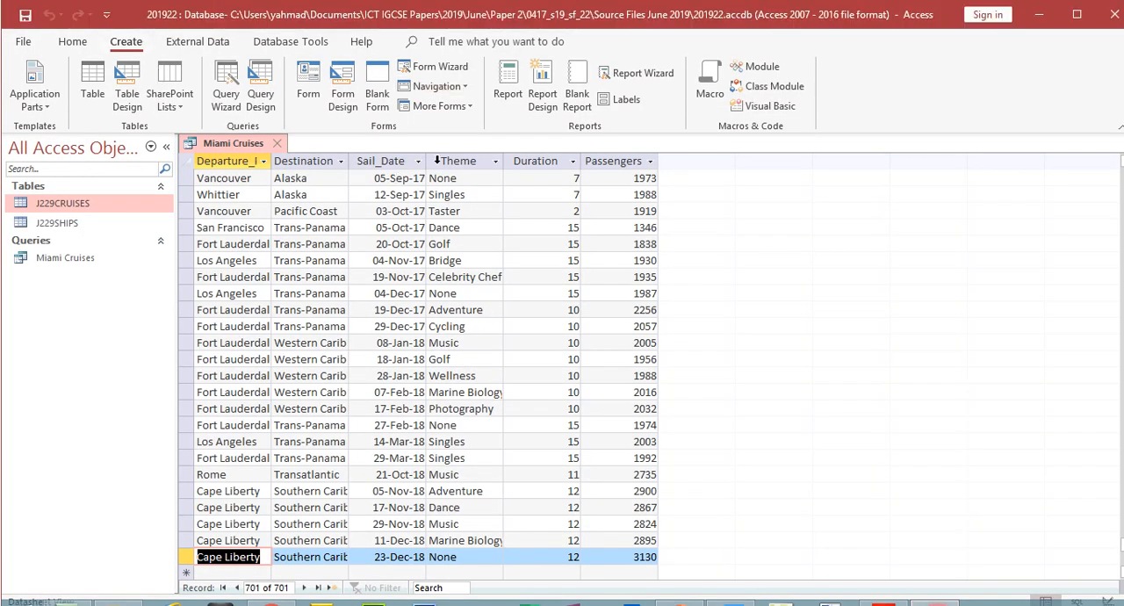
pyautogui.click(443, 141)
pyautogui.click(70, 41)
pyautogui.click(25, 75)
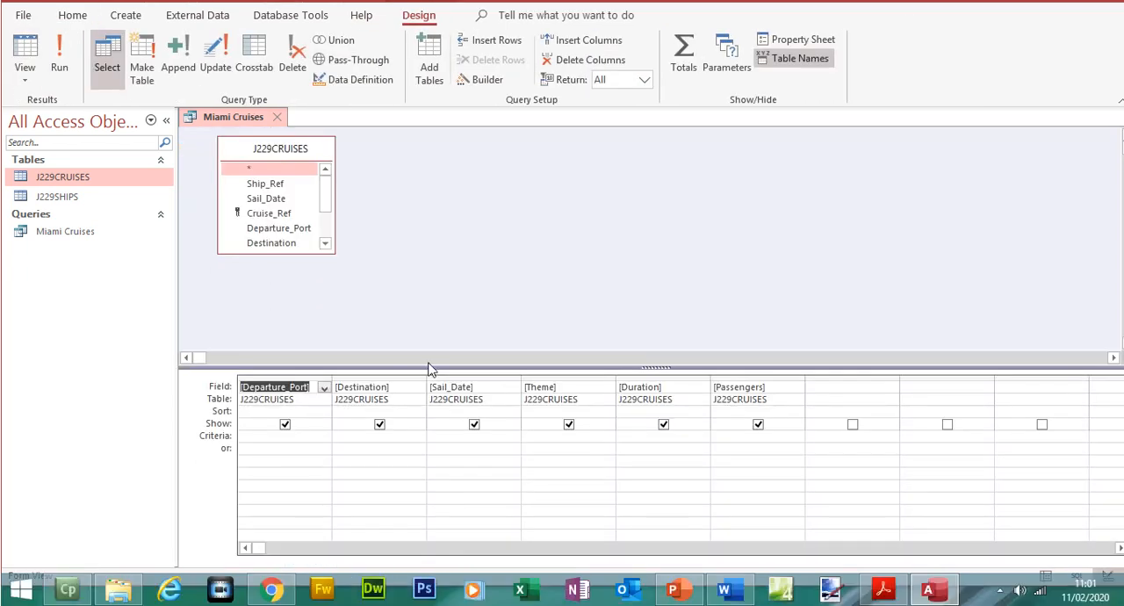
# - Enter Art or Music as the criterion for the Theme field and run the query
pyautogui.click(540, 465)
pyautogui.click(878, 594)
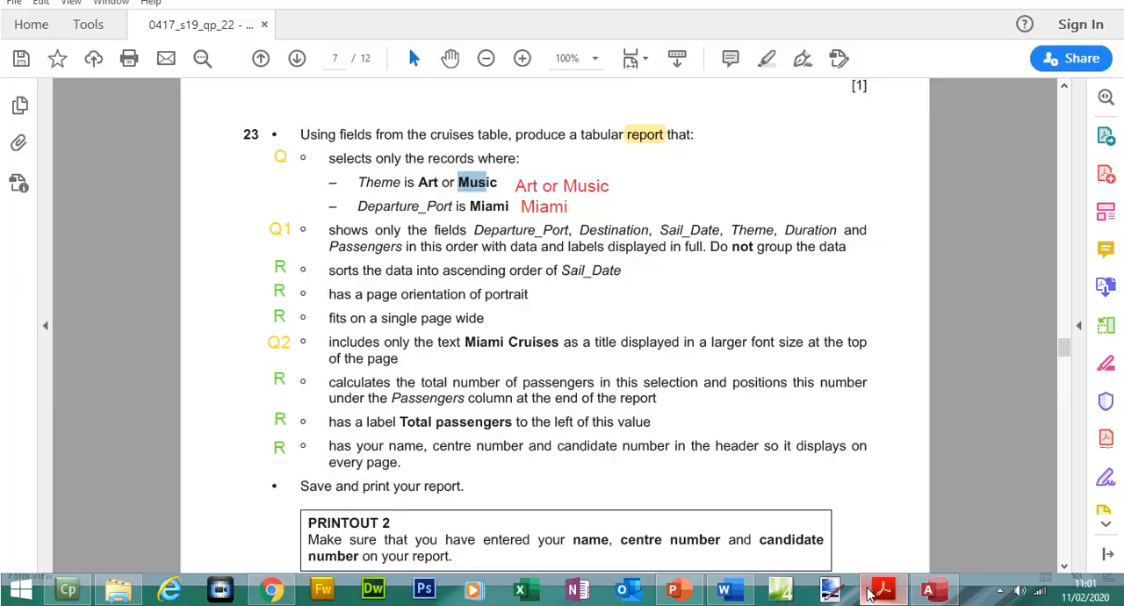
pyautogui.click(876, 594)
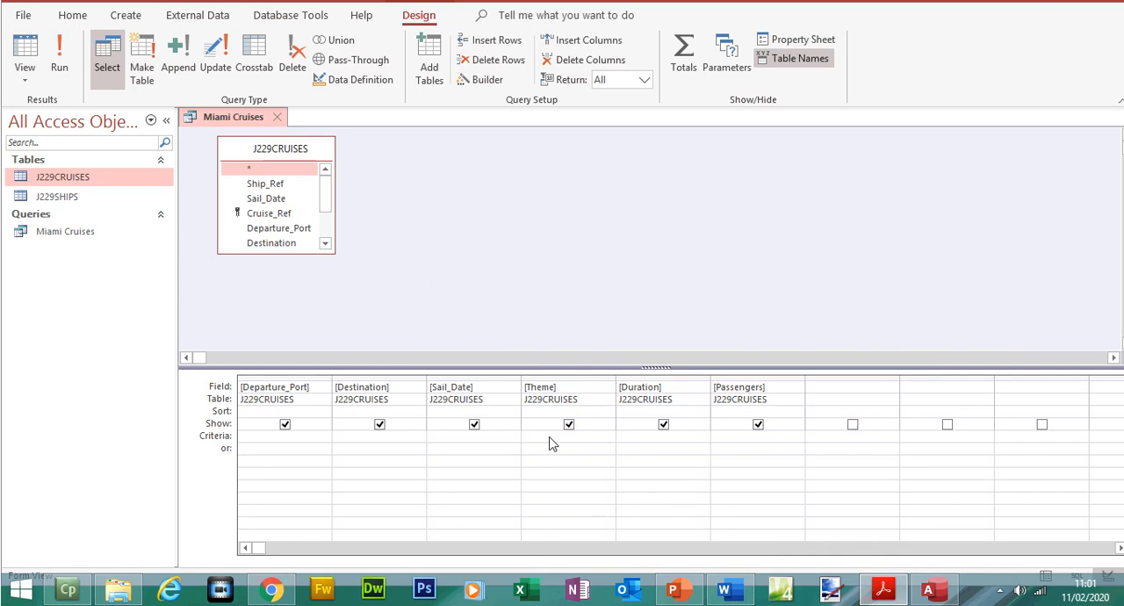
pyautogui.click(550, 436)
pyautogui.write('Art')
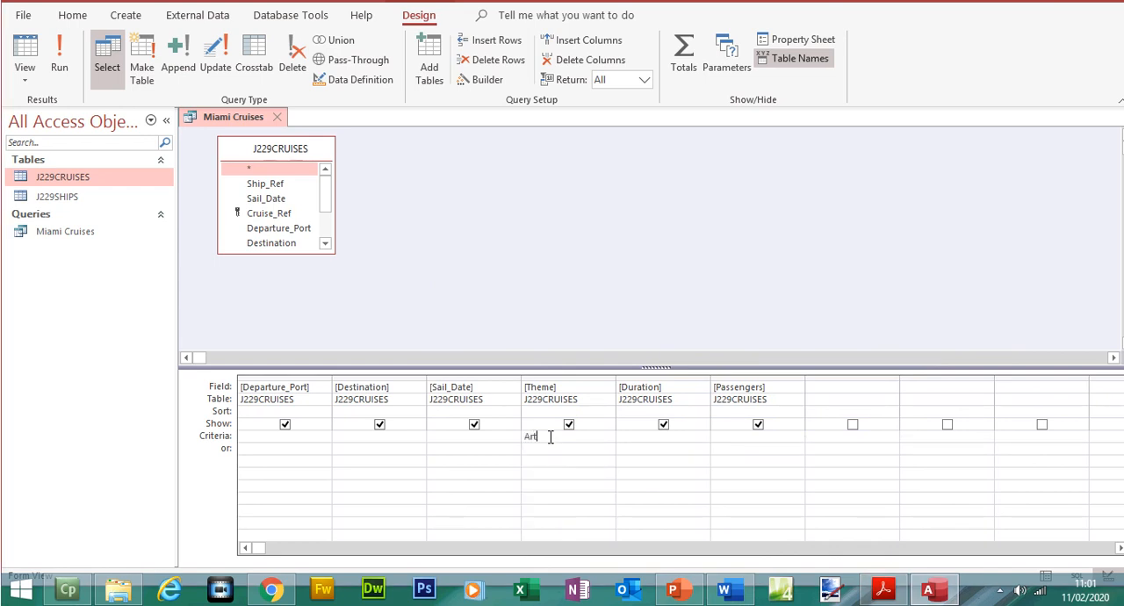
pyautogui.write(' or music')
pyautogui.click(564, 453)
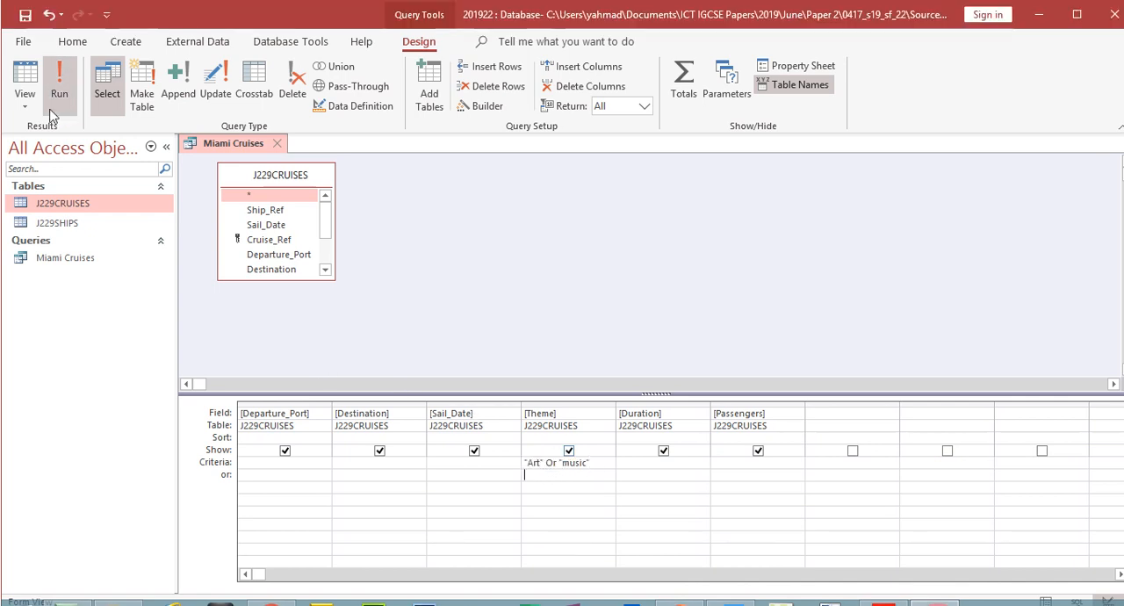
pyautogui.click(59, 57)
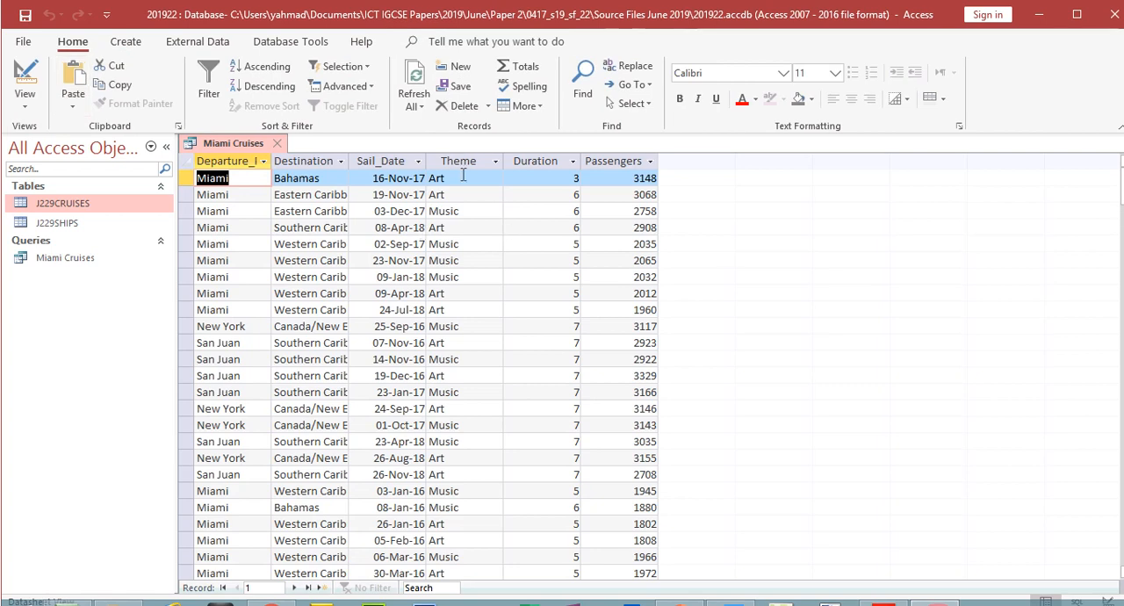
# - Inspect the Theme column through to the last record and check the Departure_Port condition in question 23
pyautogui.click(463, 162)
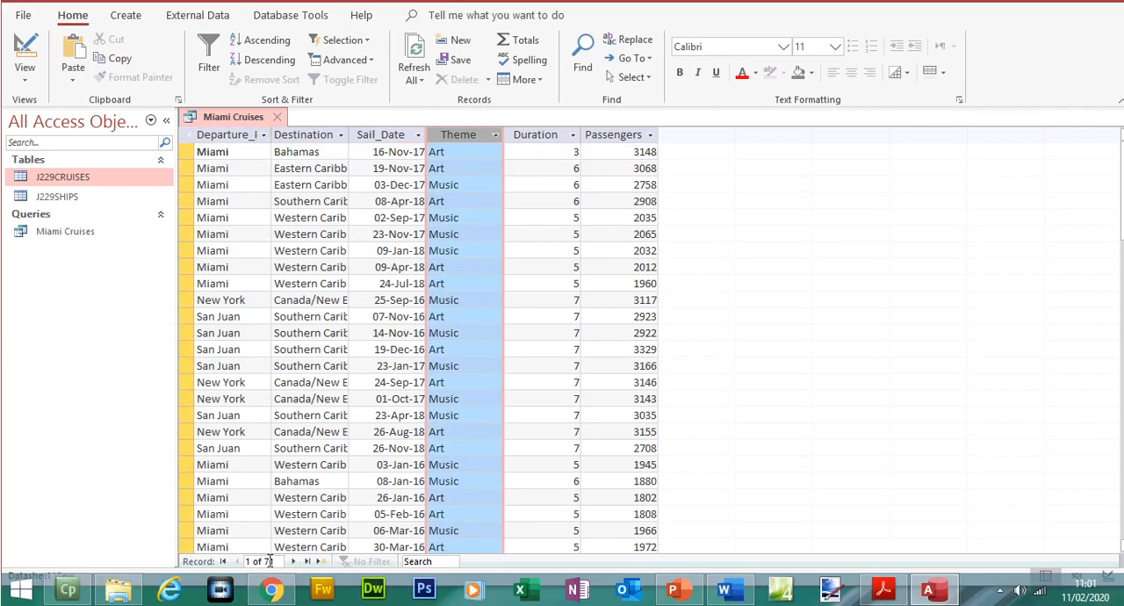
pyautogui.click(308, 561)
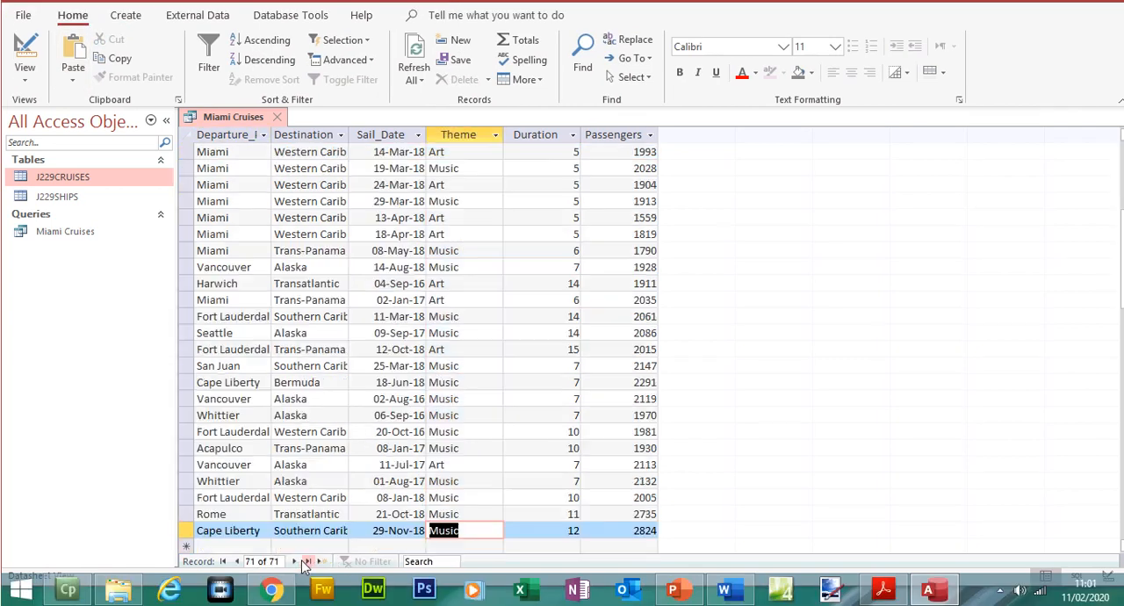
pyautogui.click(882, 588)
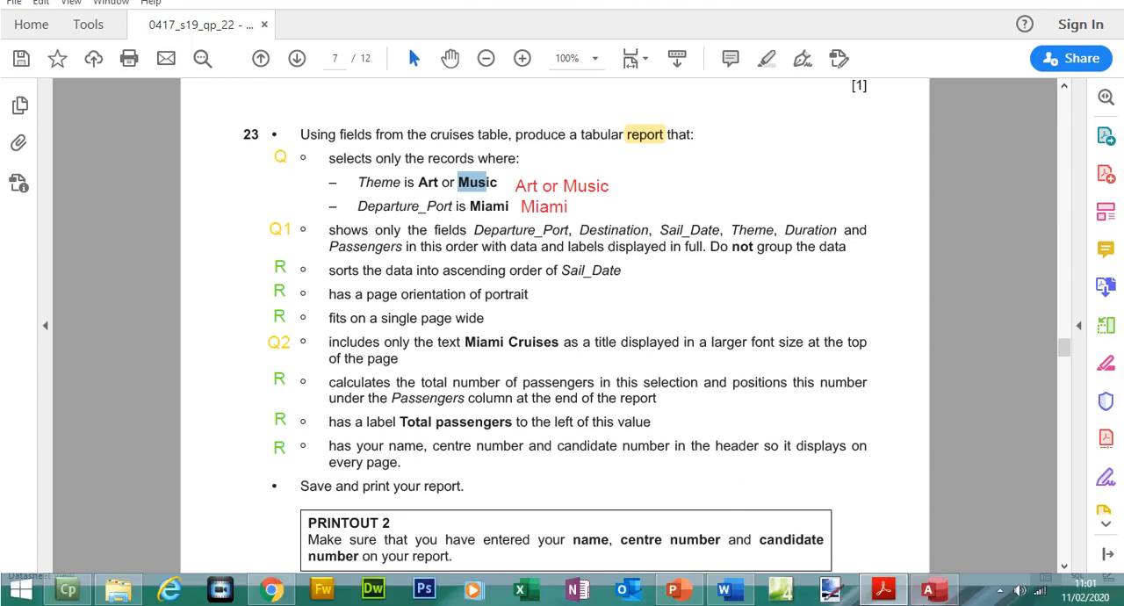
pyautogui.click(928, 588)
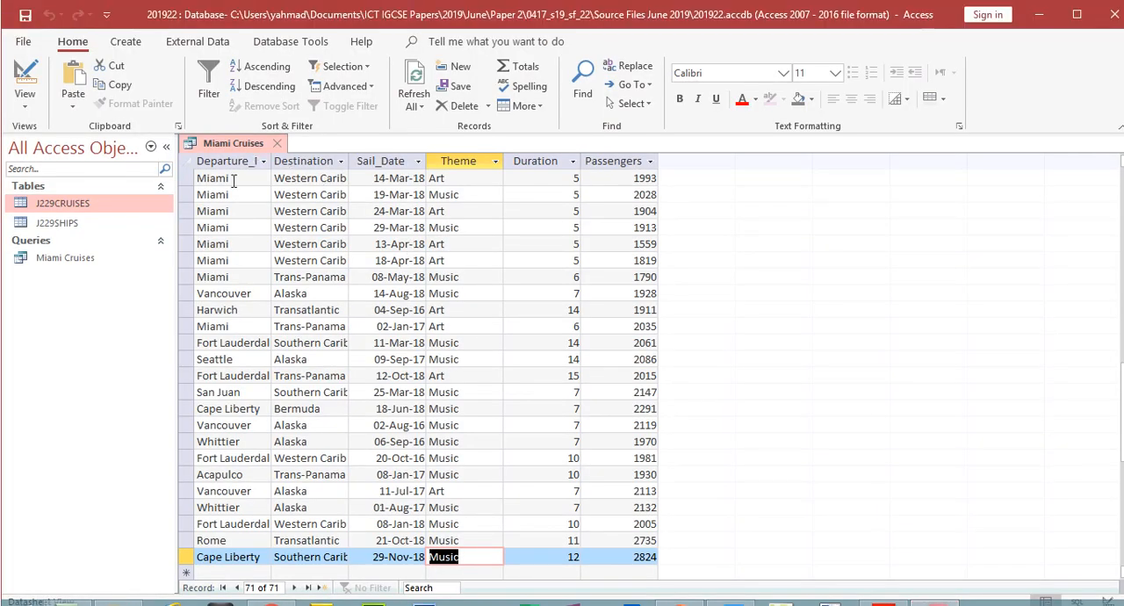
# - Enter Miami as the criterion for the Departure_Port field in Design View and run the query
pyautogui.moveTo(234, 180); pyautogui.dragTo(195, 179)
pyautogui.click(24, 83)
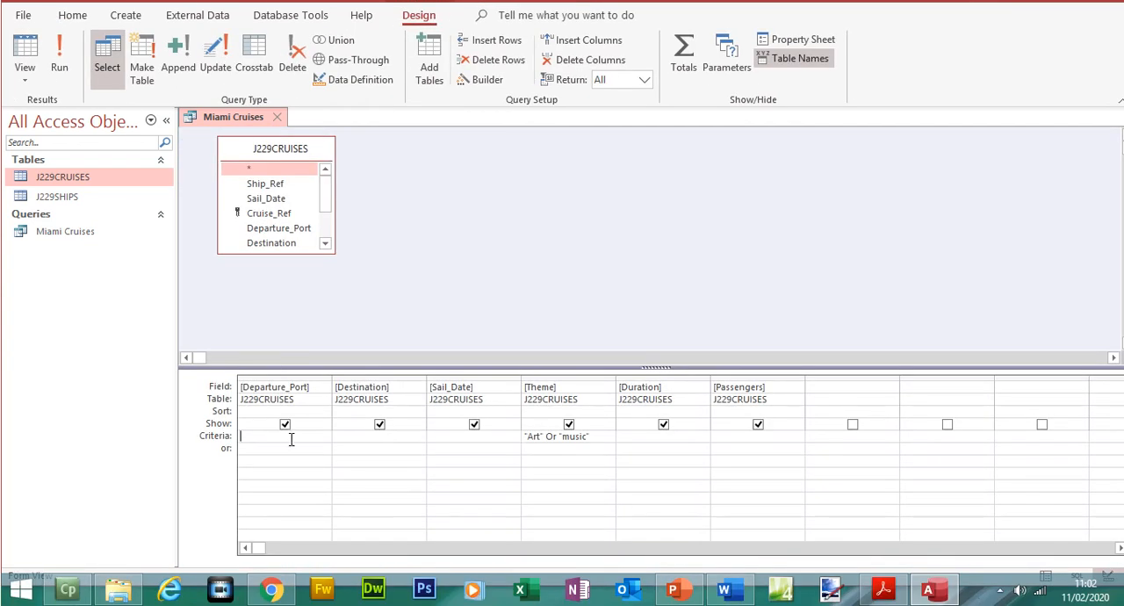
pyautogui.write('Miami')
pyautogui.click(294, 482)
pyautogui.click(55, 64)
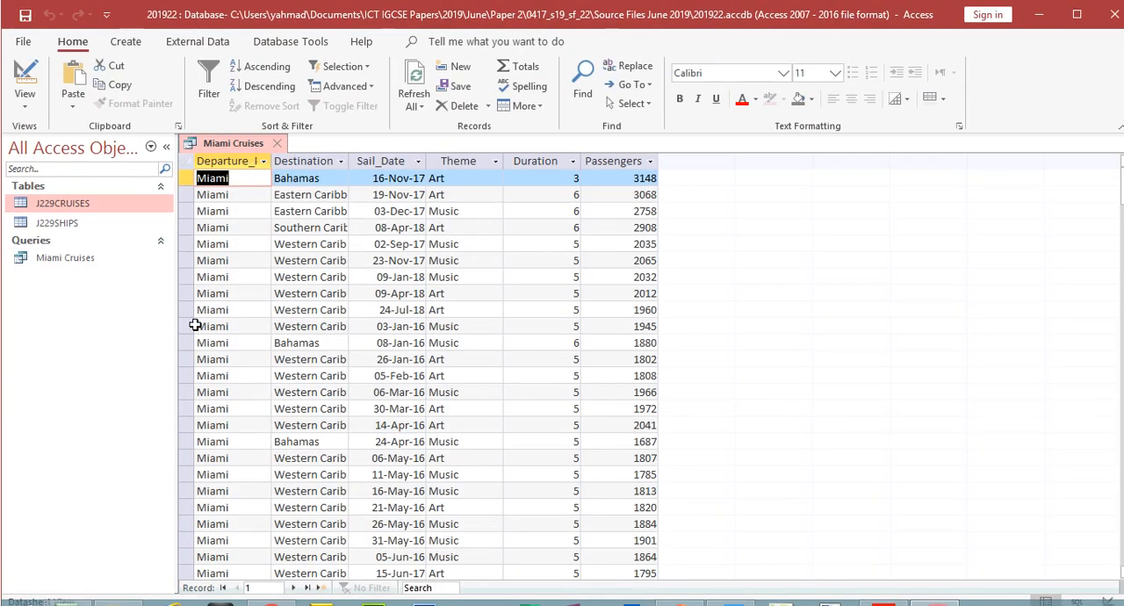
# - Inspect the filtered records to the last one, comparing the Departure_Port, Theme and Destination columns with question 23
pyautogui.click(307, 587)
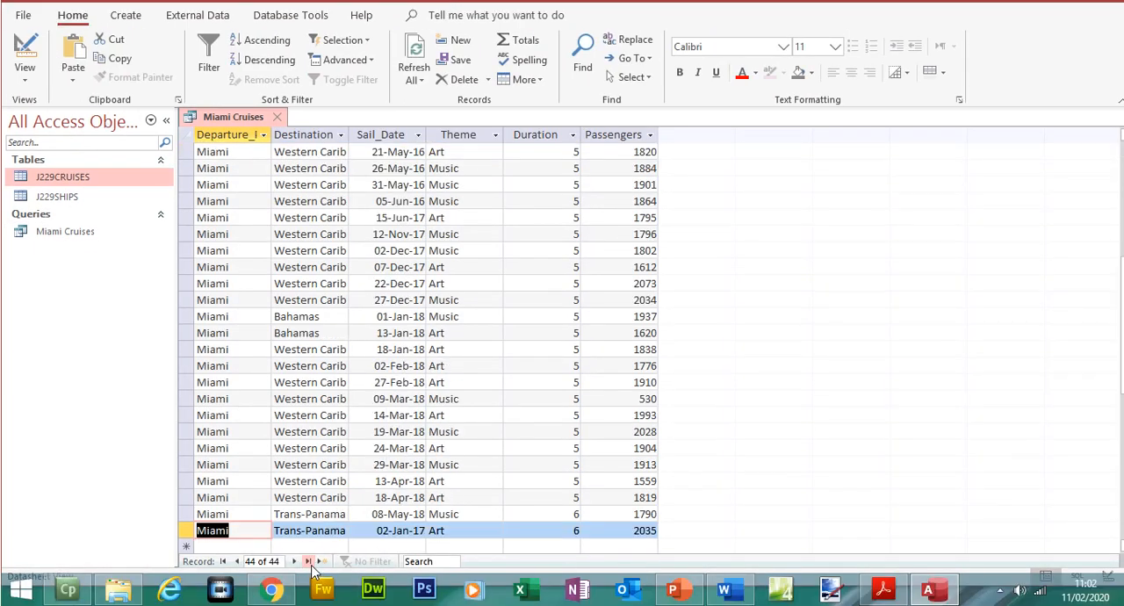
pyautogui.click(880, 590)
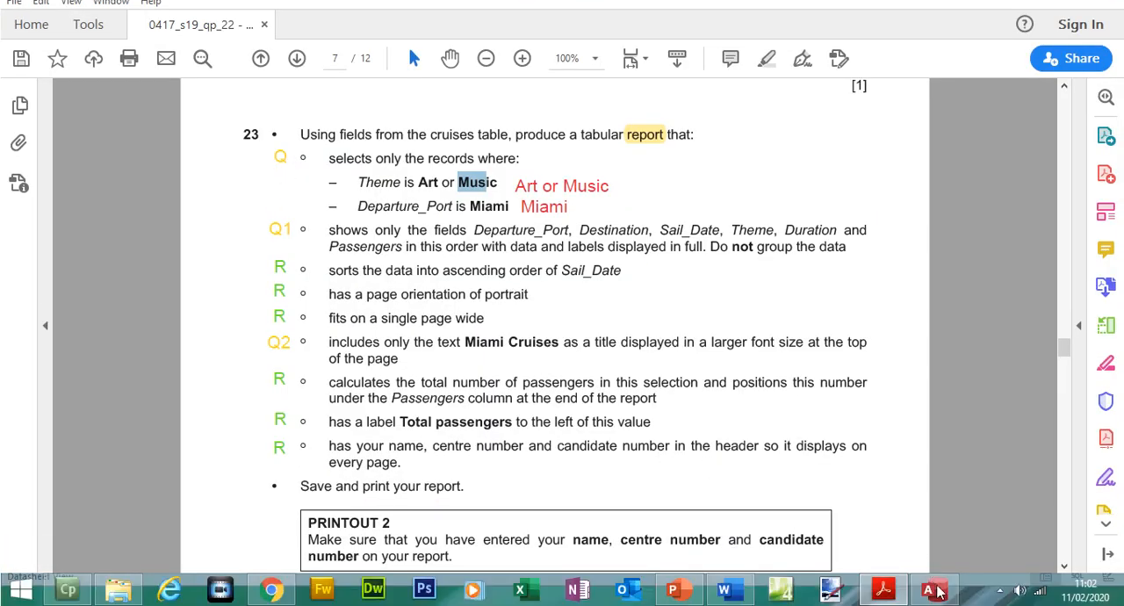
pyautogui.click(936, 591)
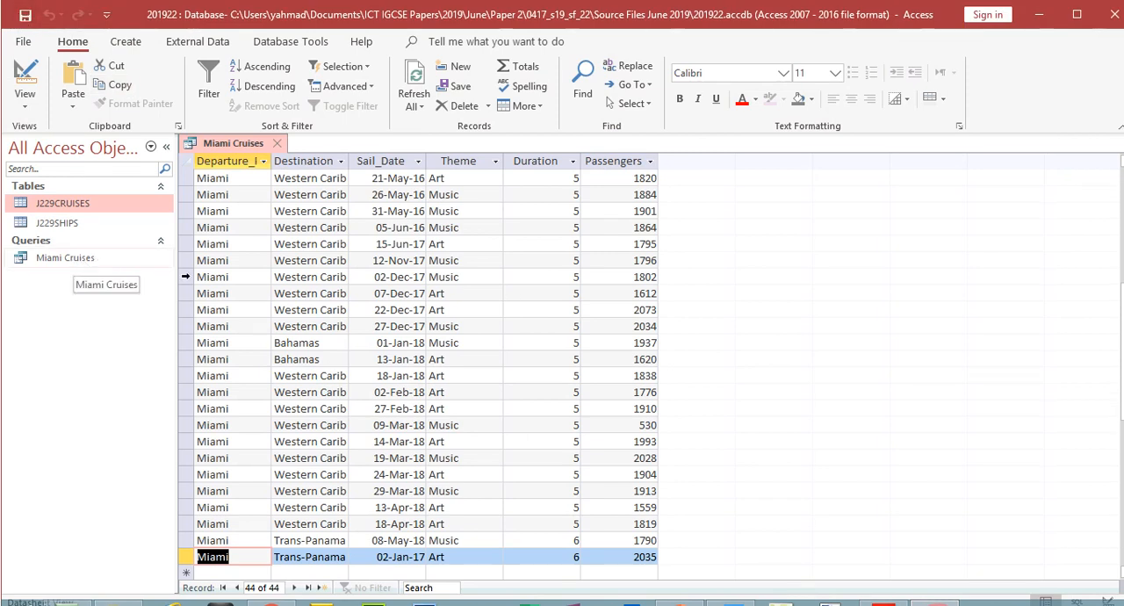
pyautogui.click(258, 165)
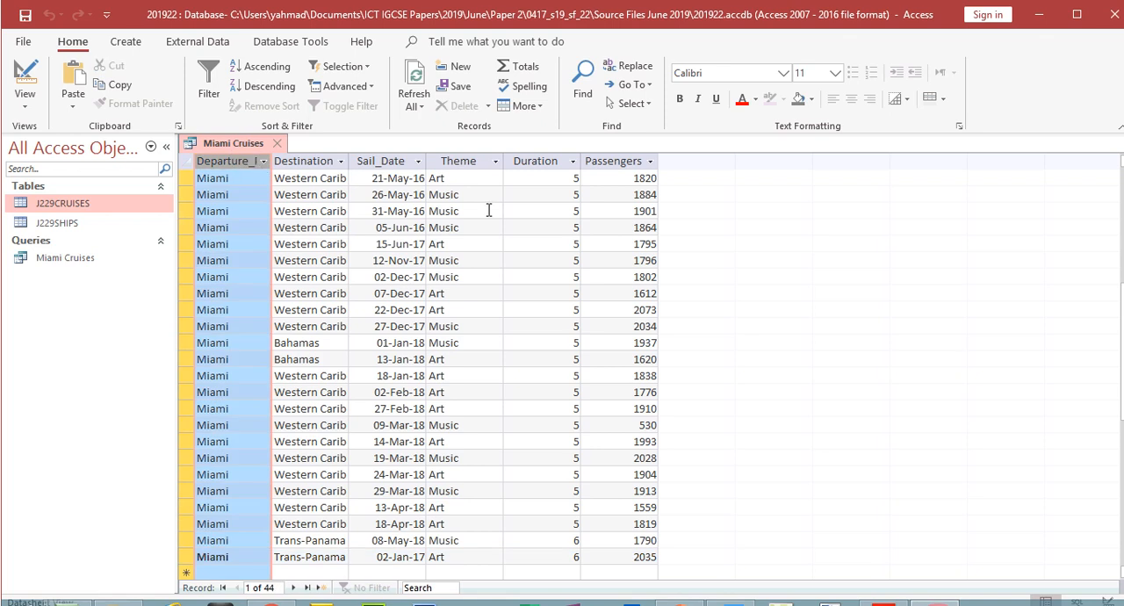
pyautogui.click(481, 161)
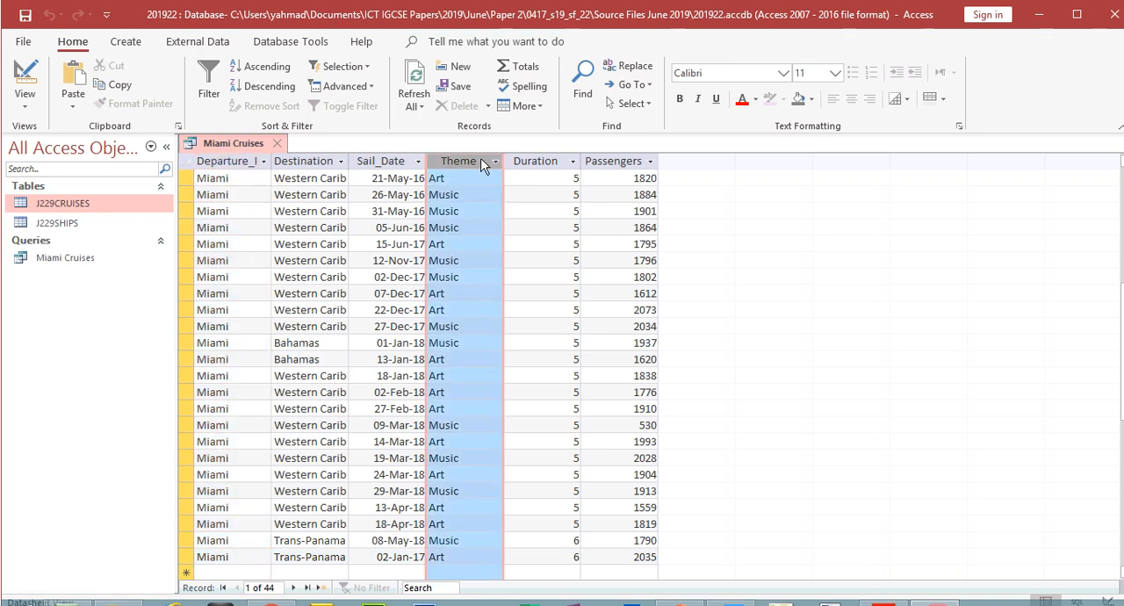
pyautogui.click(219, 160)
pyautogui.click(301, 164)
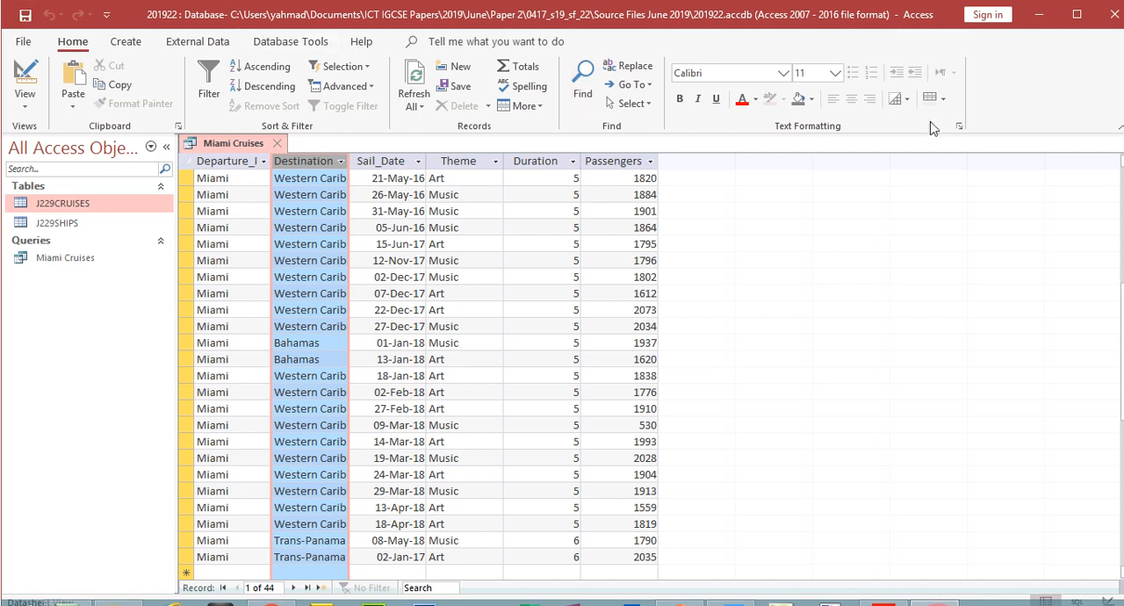
# - Start a Report Wizard report from the Miami Cruises query with all its fields and no grouping, proceeding to sorting
pyautogui.click(130, 44)
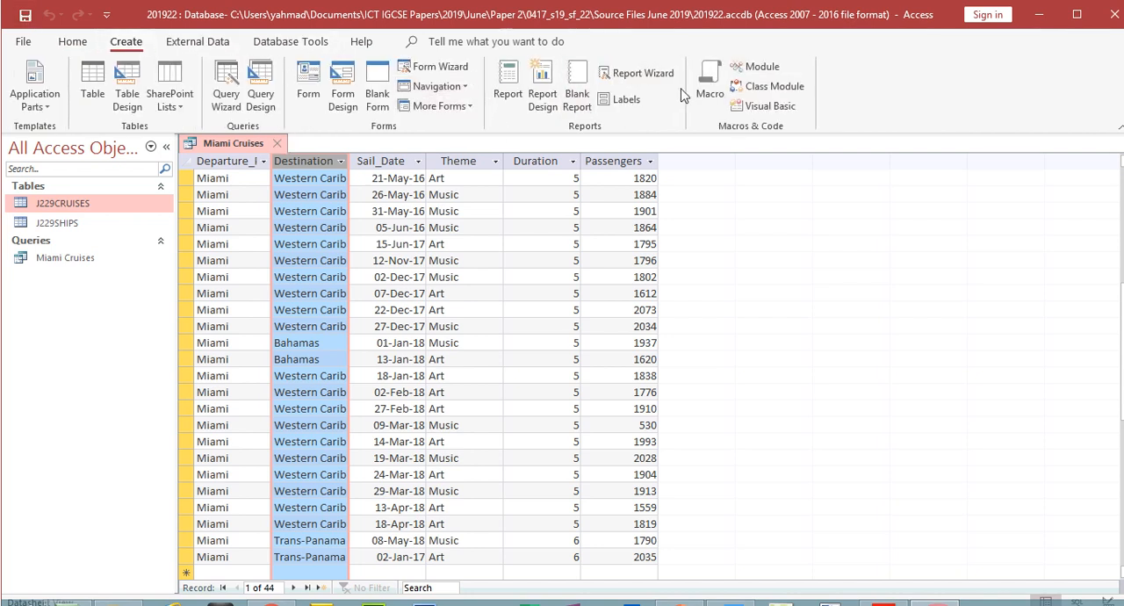
pyautogui.click(635, 73)
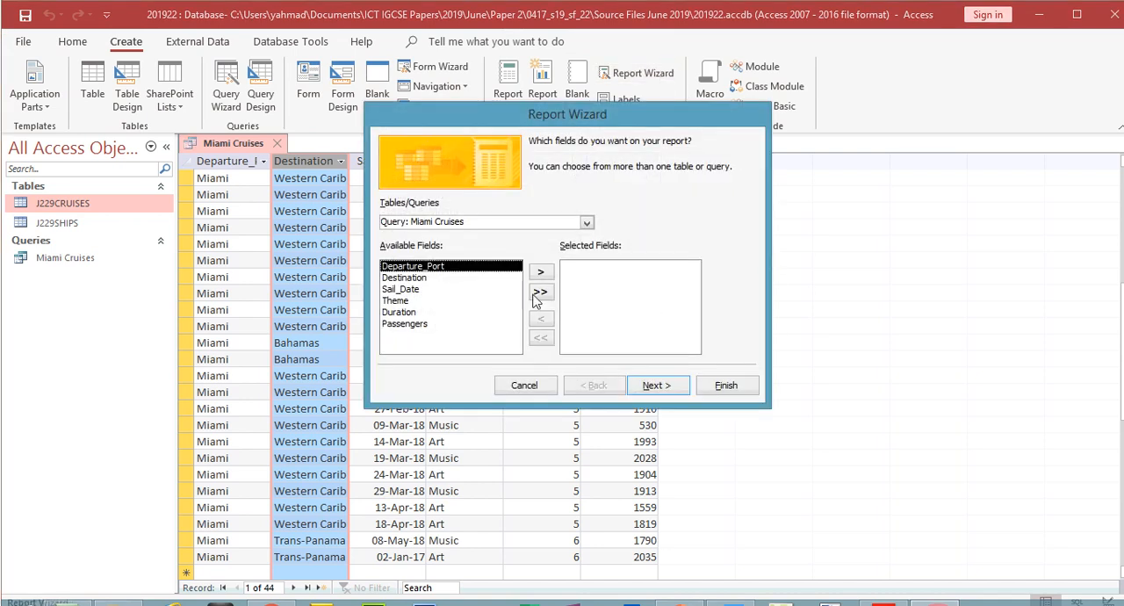
pyautogui.click(542, 293)
pyautogui.click(678, 392)
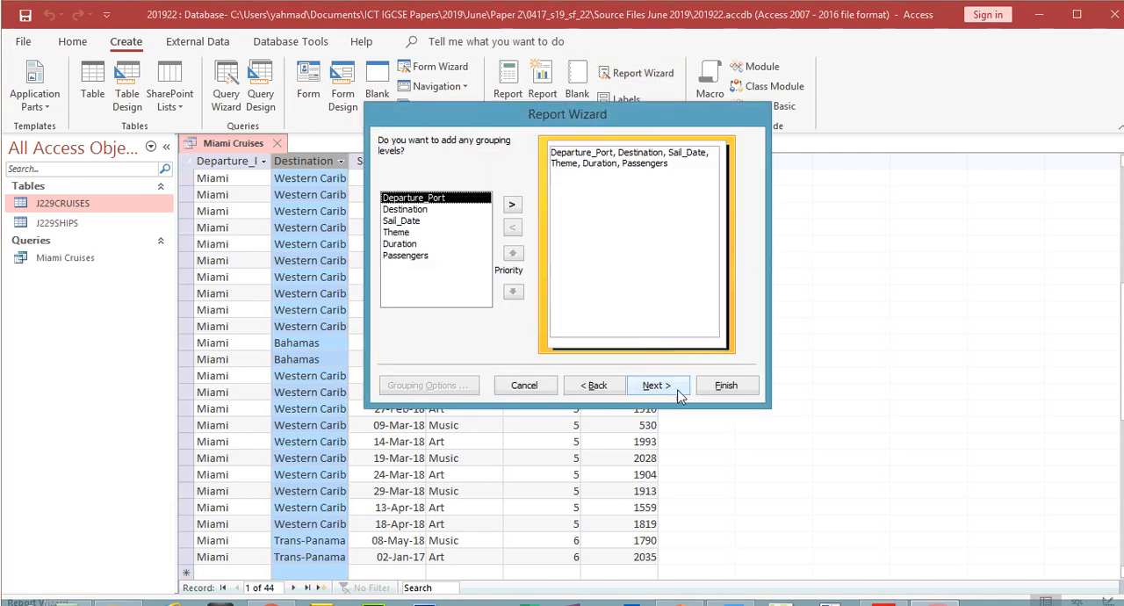
pyautogui.click(680, 394)
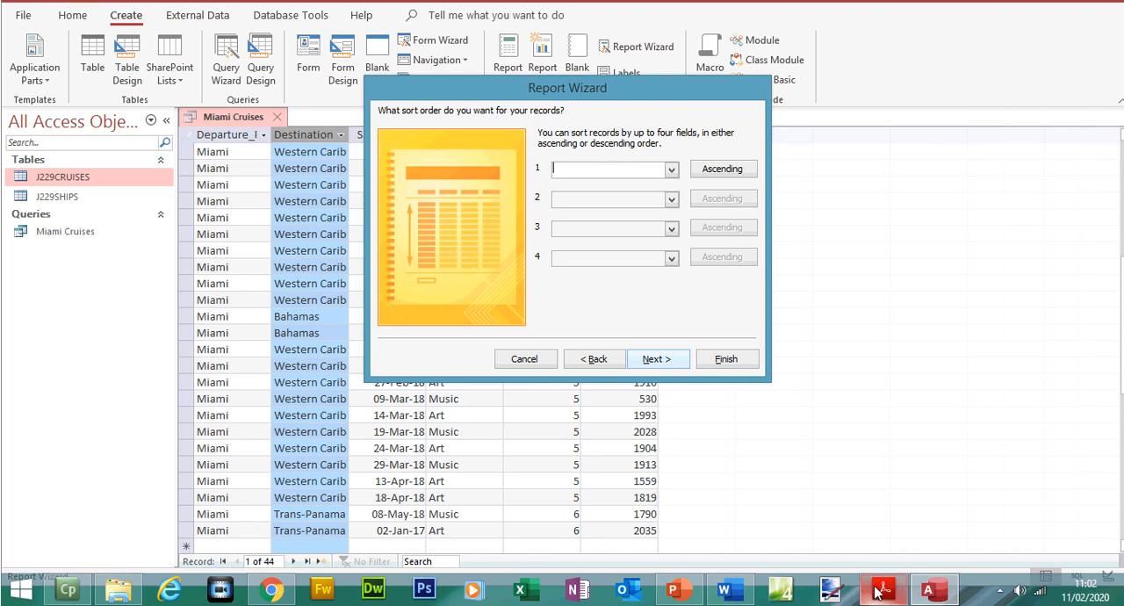
# - Check the record, field and no-grouping requirements in question 23 against the wizard's field and grouping pages
pyautogui.click(879, 591)
pyautogui.moveTo(327, 157); pyautogui.dragTo(838, 284)
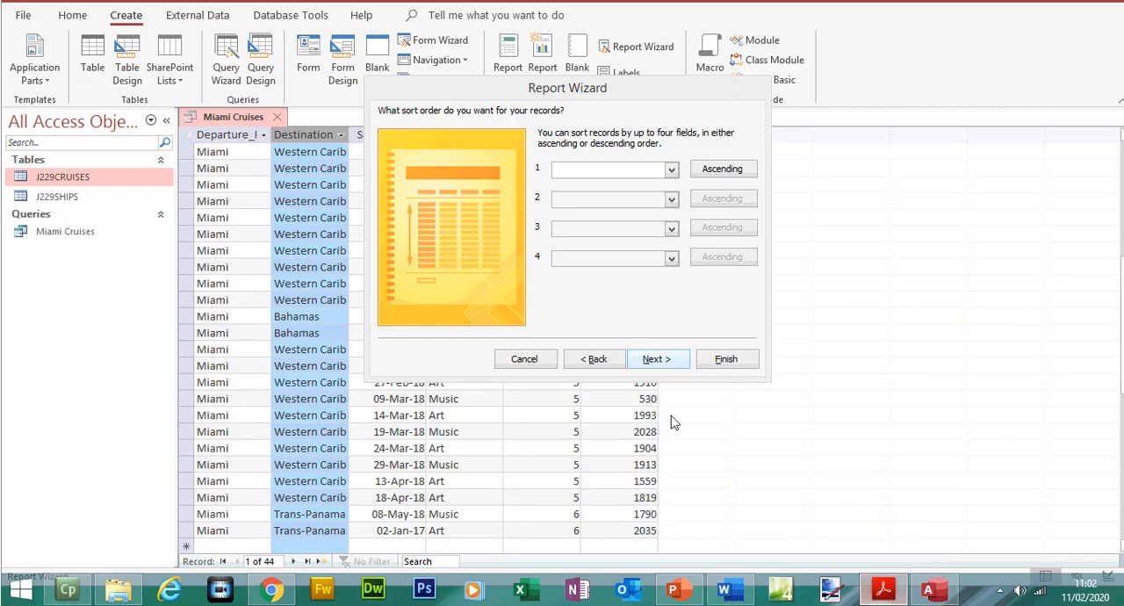
pyautogui.click(612, 365)
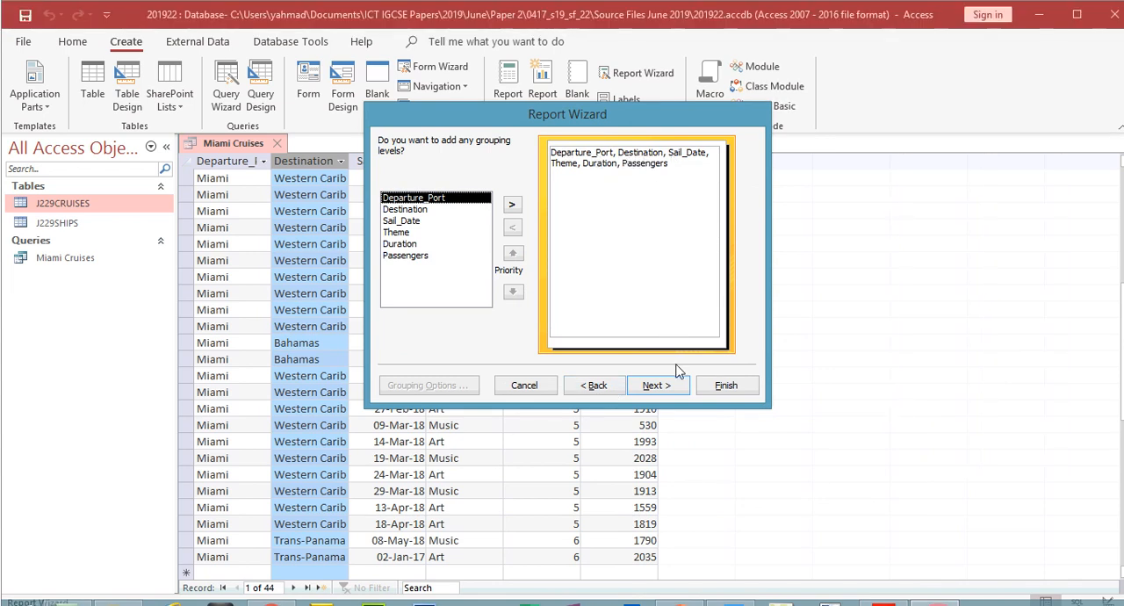
pyautogui.click(594, 385)
pyautogui.click(634, 389)
pyautogui.click(646, 388)
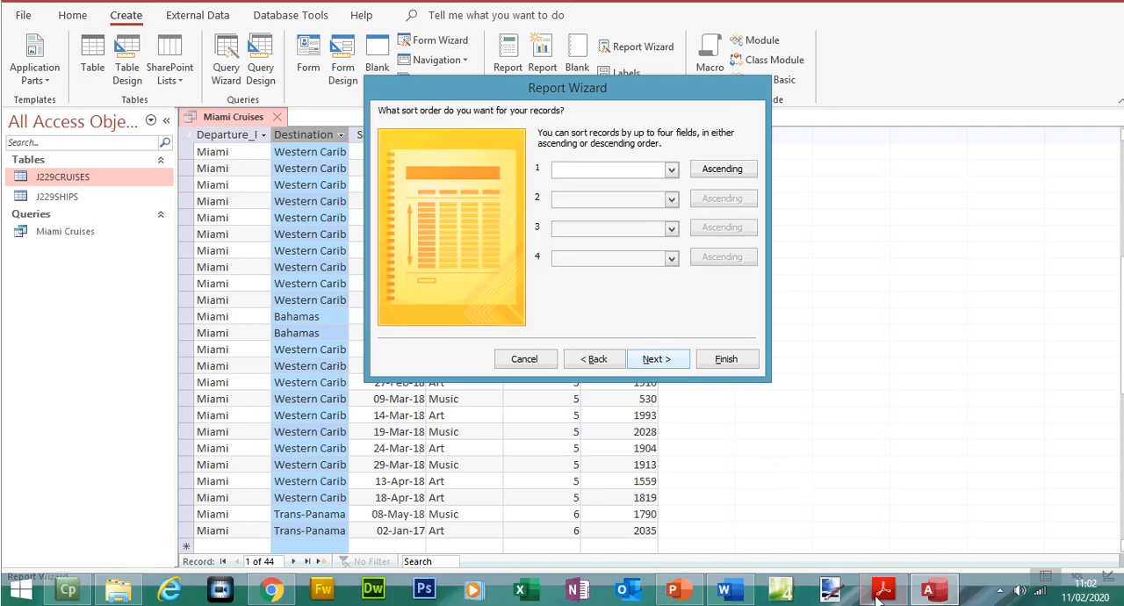
# - Highlight the record selection, field and Miami Cruises title requirements in question 23 of the exam paper
pyautogui.click(880, 590)
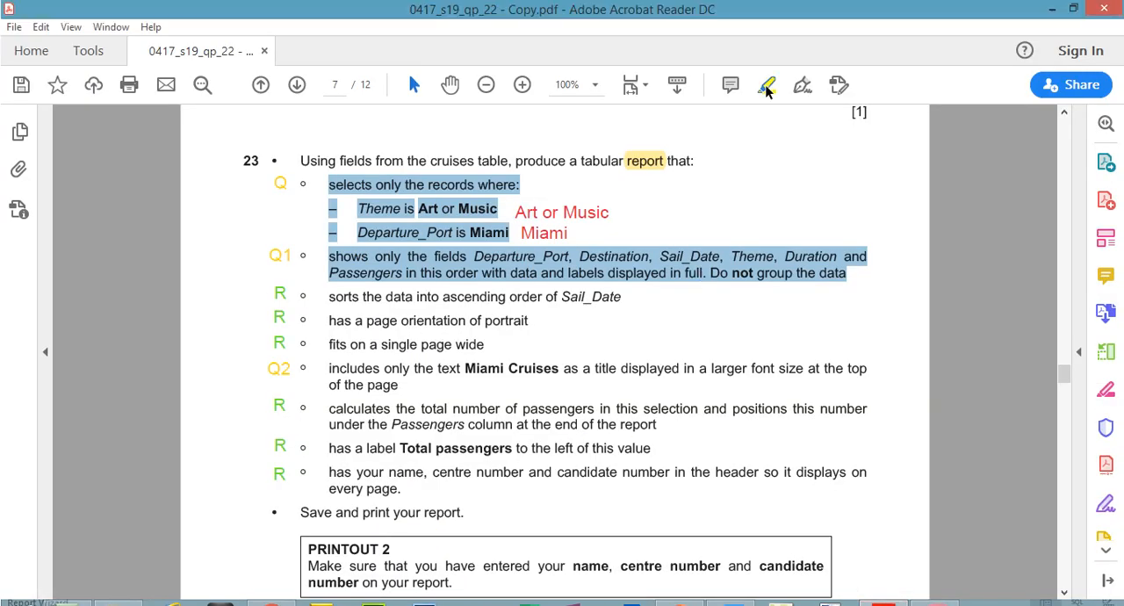
pyautogui.click(765, 84)
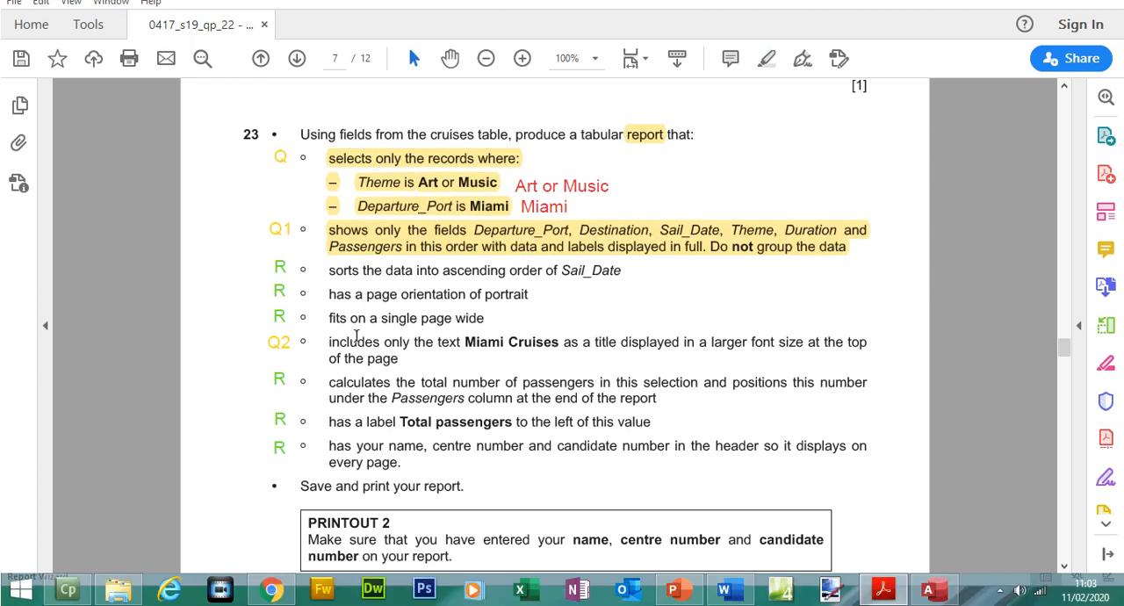
pyautogui.moveTo(330, 347); pyautogui.dragTo(397, 358)
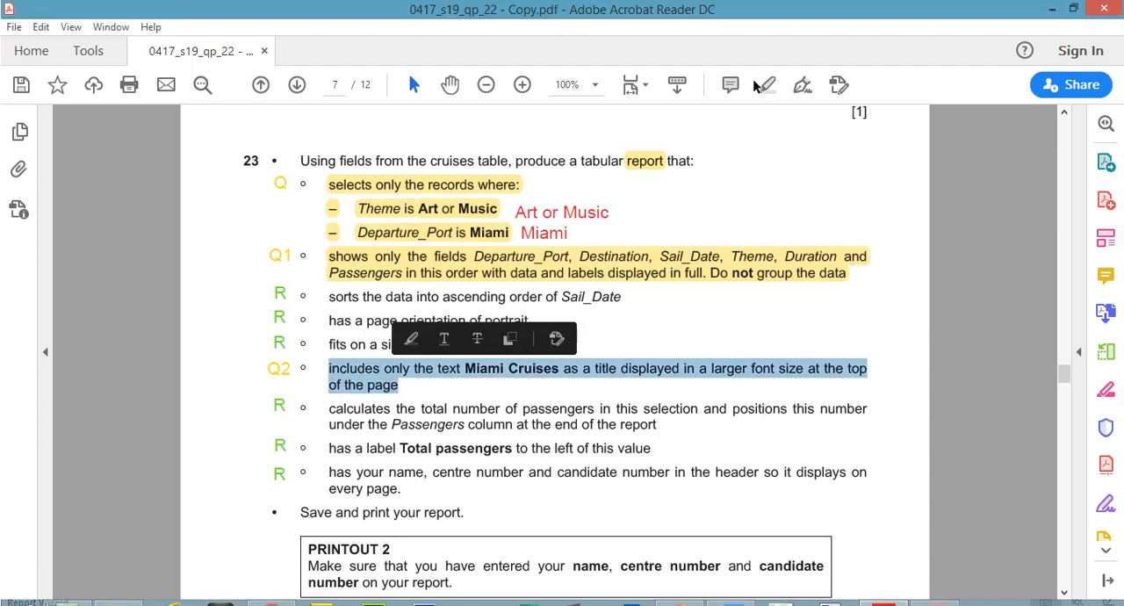
pyautogui.click(766, 58)
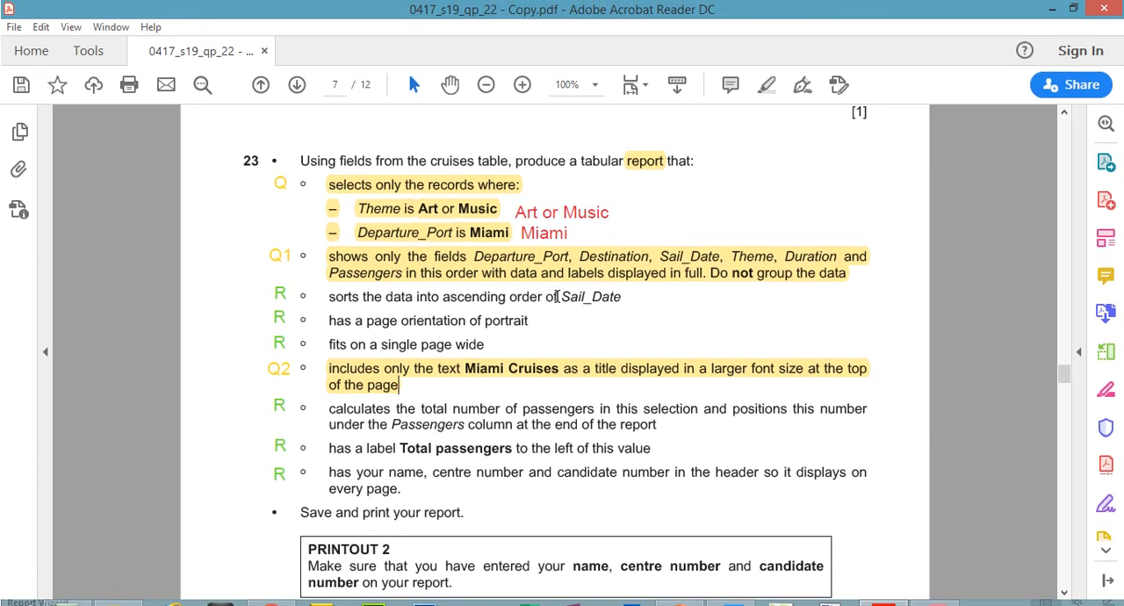
# - Sort the report by Sail_Date in ascending order, proceed to the layout options and return to question 23
pyautogui.moveTo(562, 297); pyautogui.dragTo(621, 298)
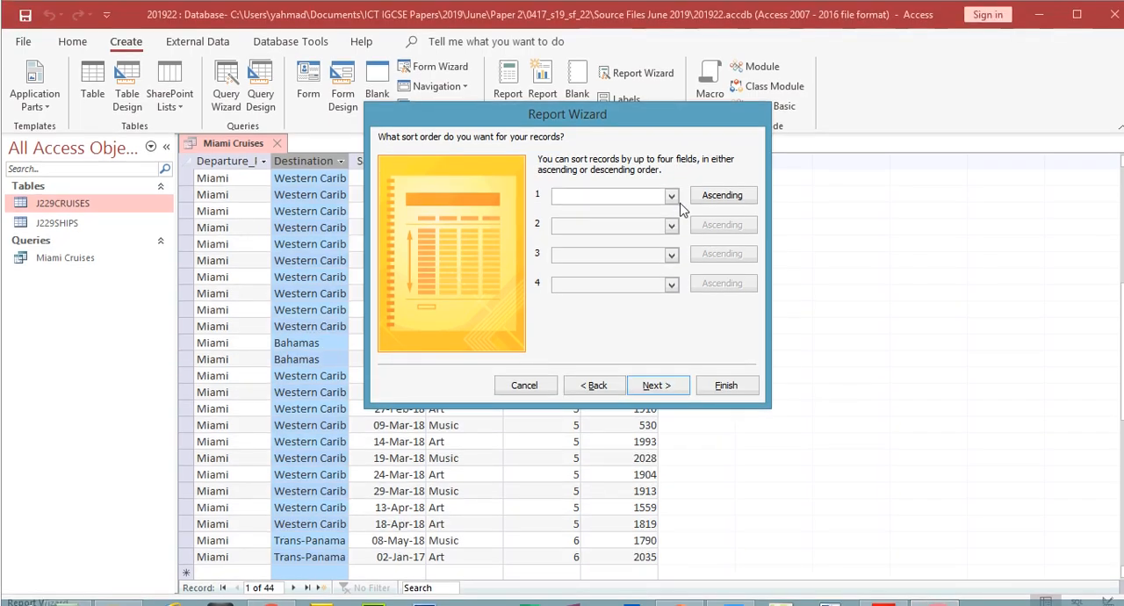
pyautogui.click(671, 185)
pyautogui.click(618, 246)
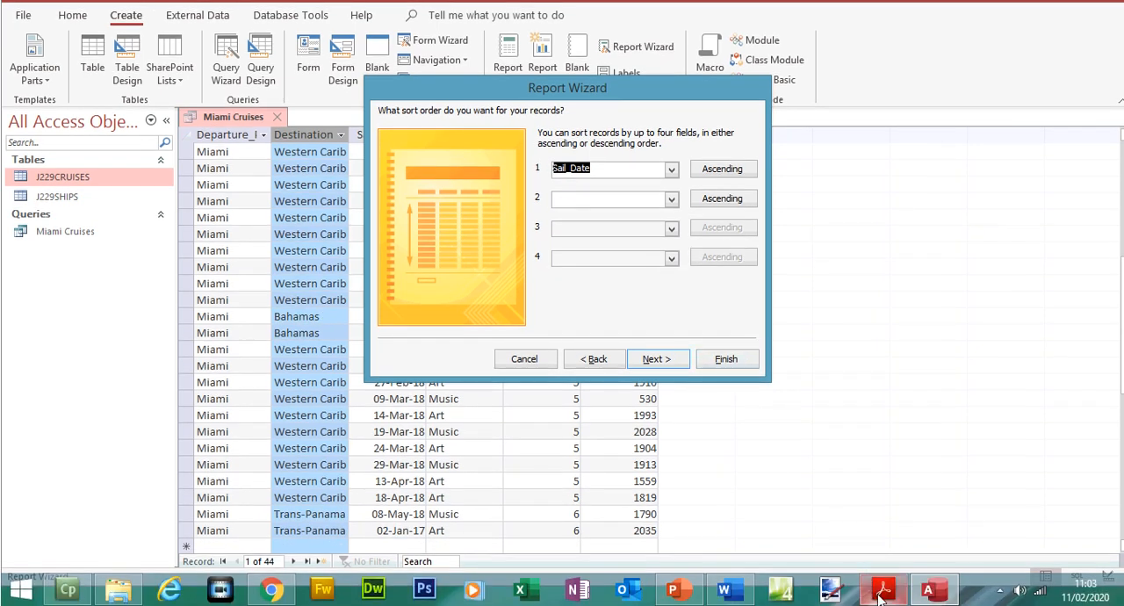
pyautogui.click(883, 575)
pyautogui.click(883, 590)
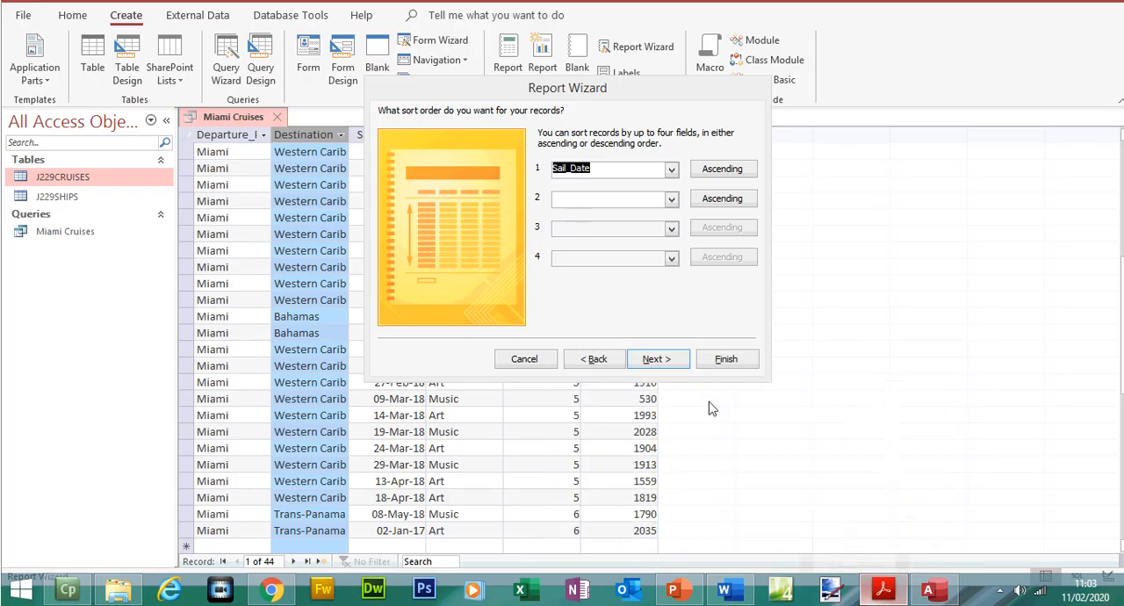
pyautogui.click(657, 359)
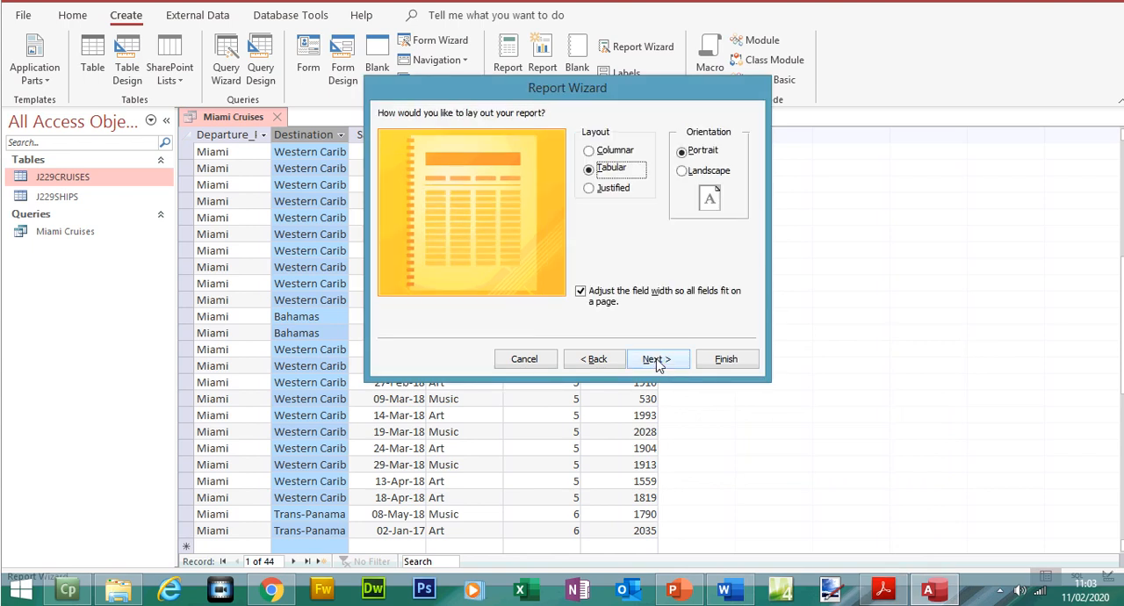
pyautogui.click(883, 590)
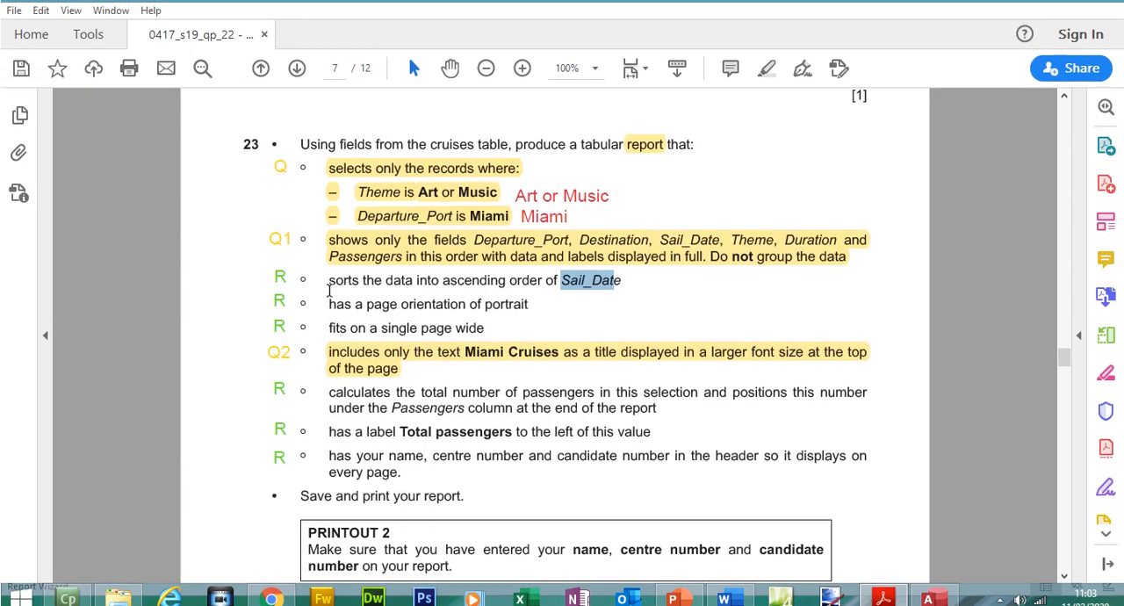
# - Highlight the ascending Sail_Date sort and portrait orientation requirements in question 23 and return to the Report Wizard
pyautogui.moveTo(329, 271); pyautogui.dragTo(532, 312)
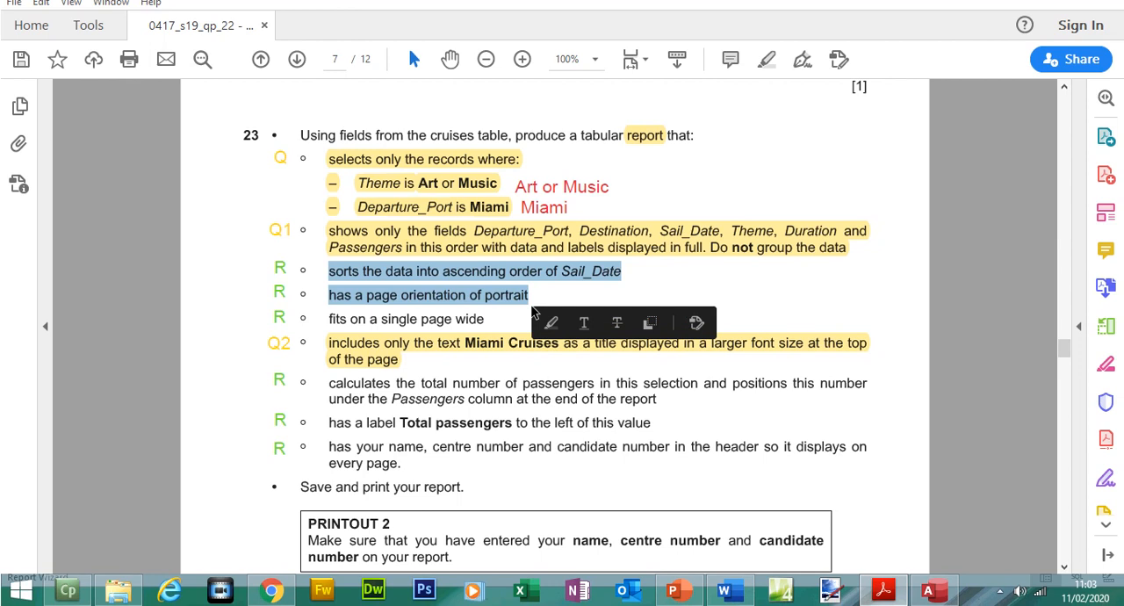
pyautogui.click(765, 59)
pyautogui.click(869, 582)
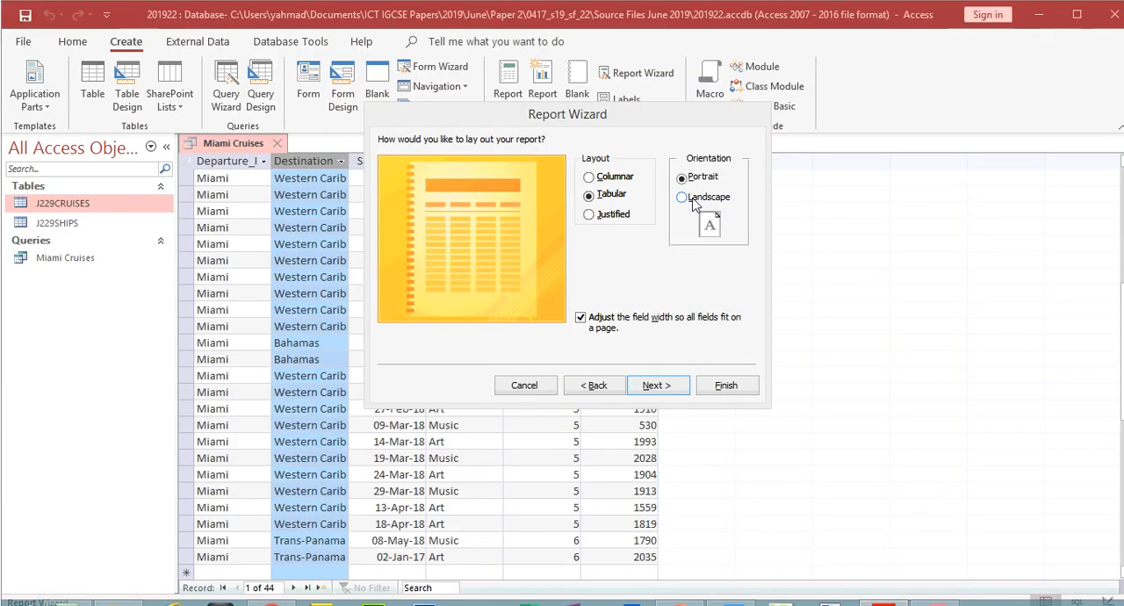
# - Finish the tabular portrait report with the title Miami Cruises and open it in Layout View with the field list closed
pyautogui.click(658, 386)
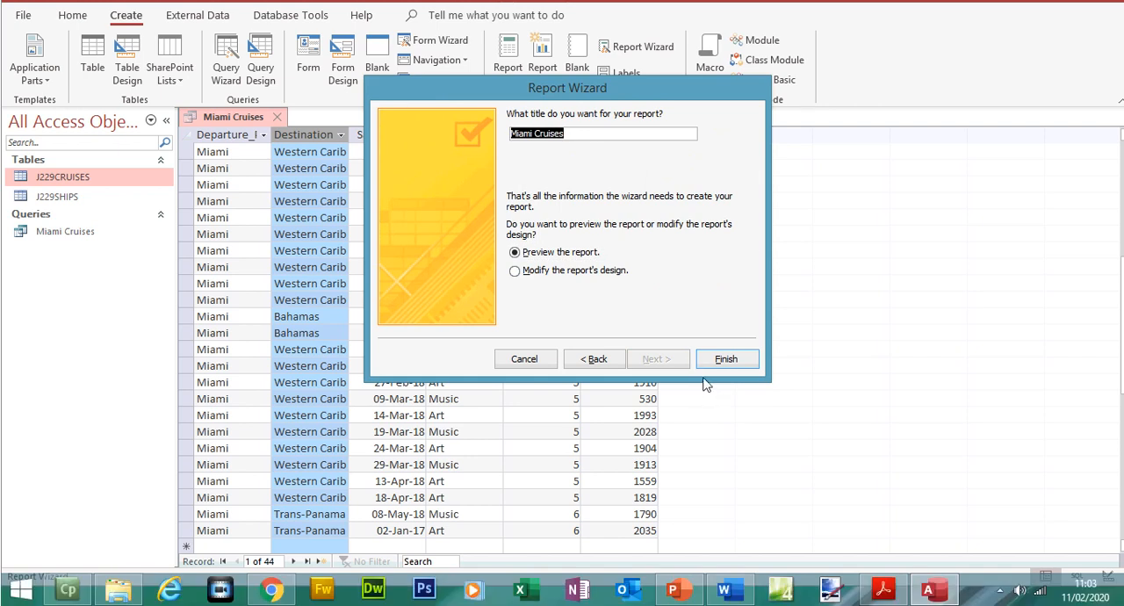
pyautogui.click(717, 367)
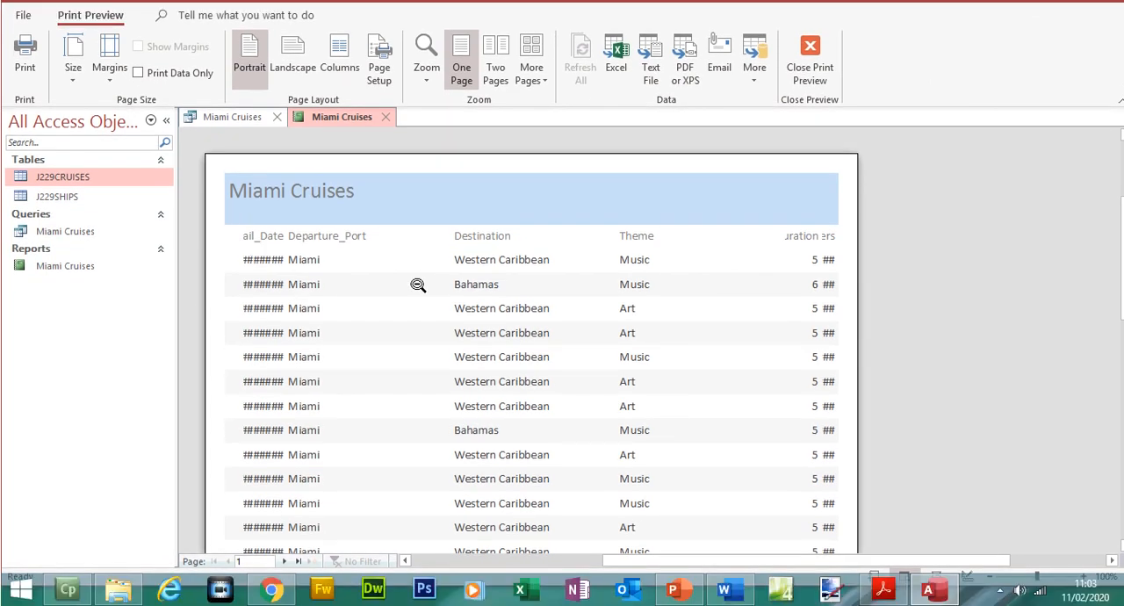
pyautogui.click(809, 93)
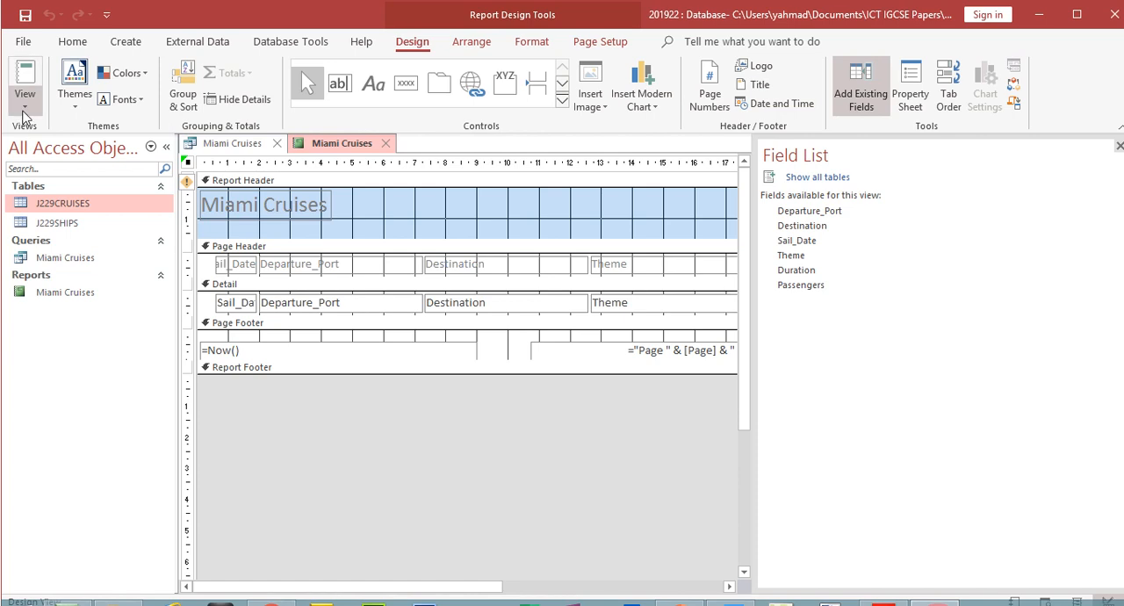
pyautogui.click(24, 110)
pyautogui.click(51, 216)
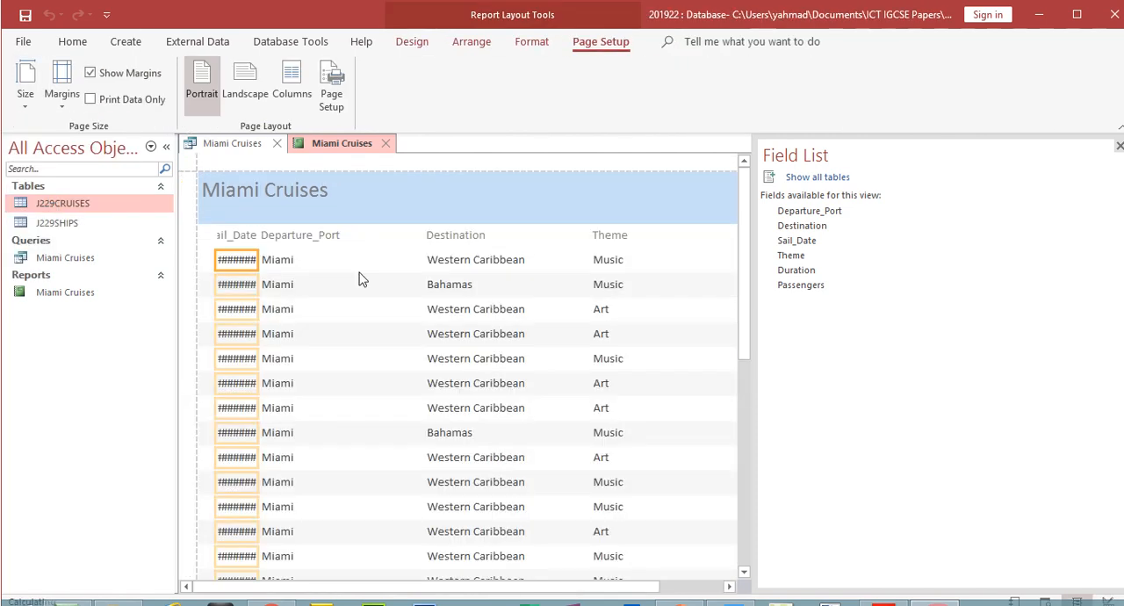
pyautogui.click(1118, 145)
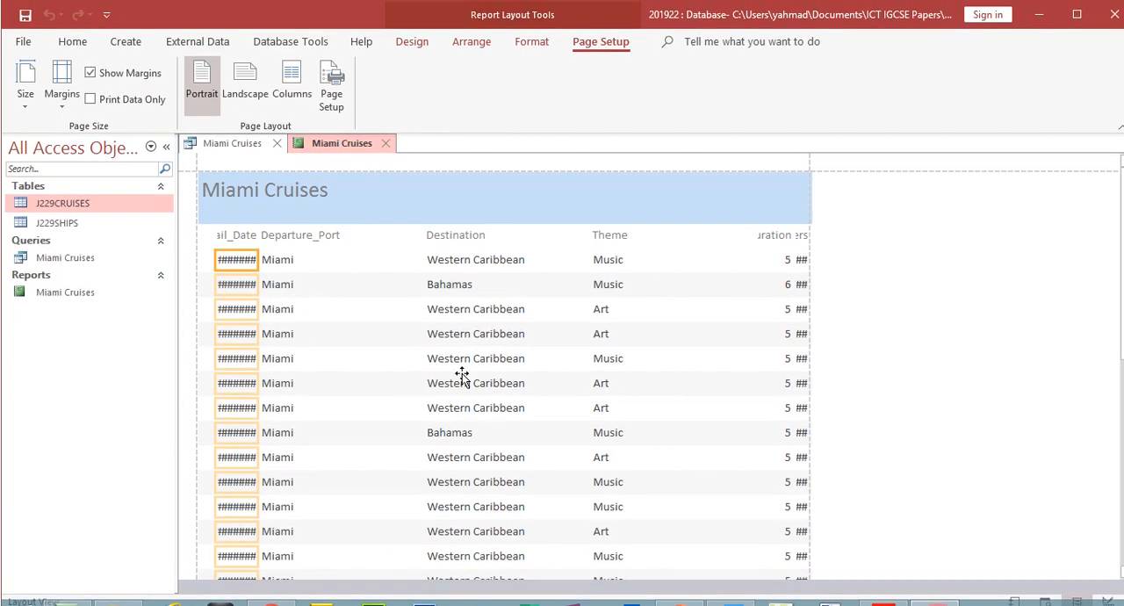
# - Check the required field order in question 23 and narrow the report's Destination column to make room for Sail_Date beside it
pyautogui.click(884, 592)
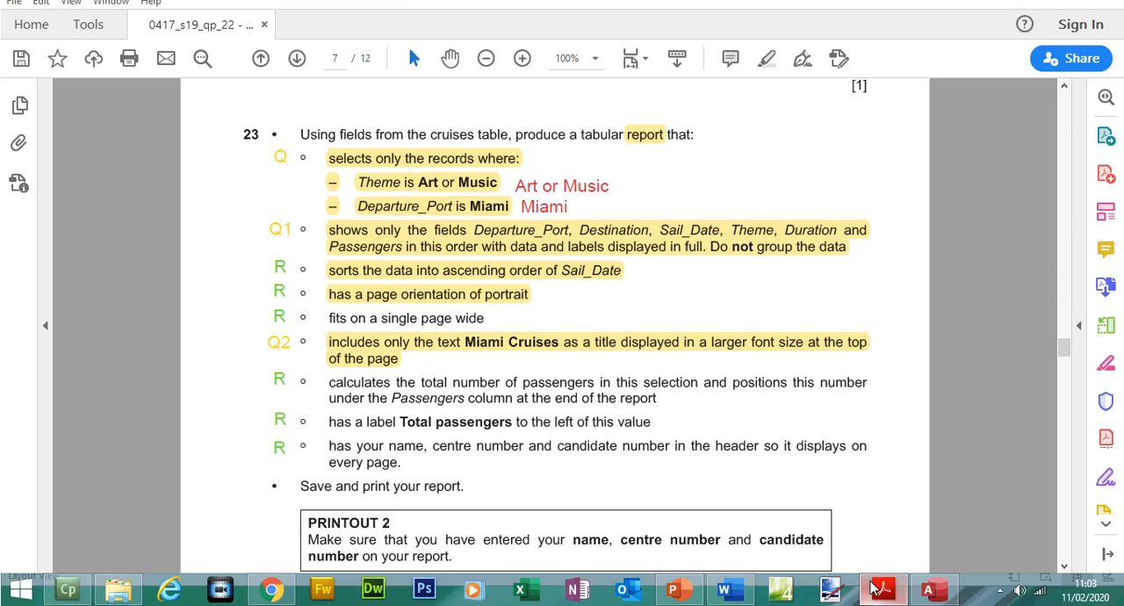
pyautogui.click(877, 589)
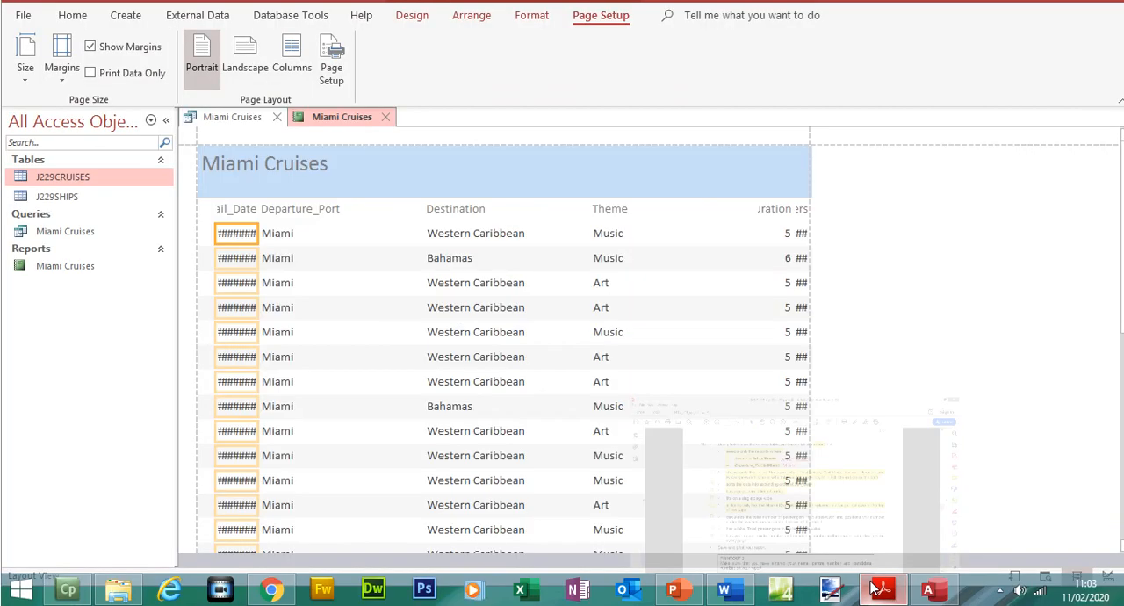
pyautogui.click(454, 208)
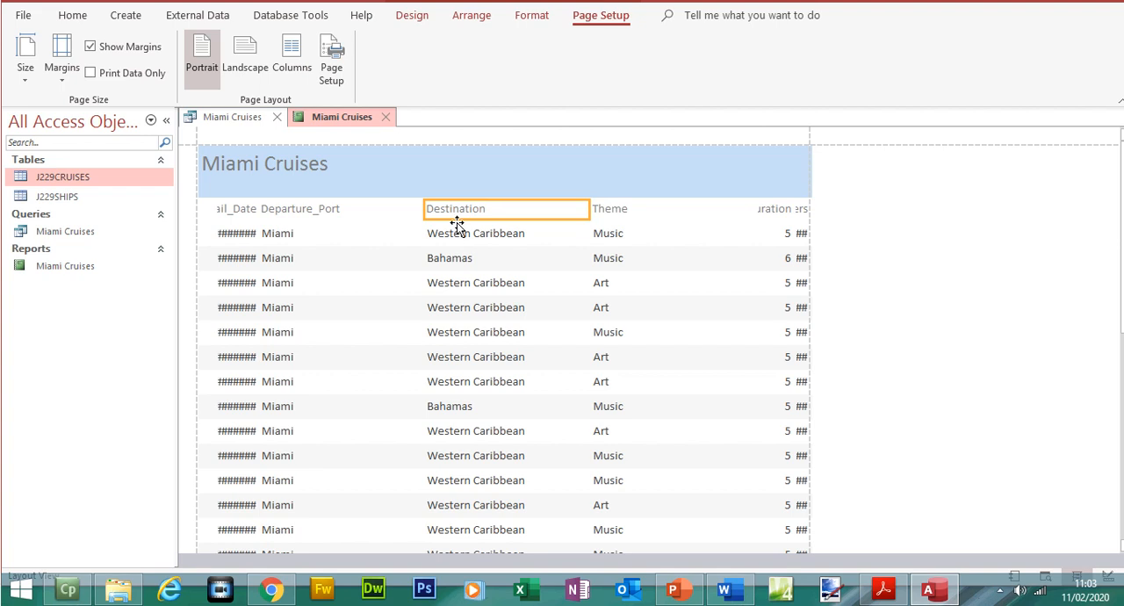
pyautogui.click(457, 230)
pyautogui.moveTo(589, 208); pyautogui.dragTo(483, 211)
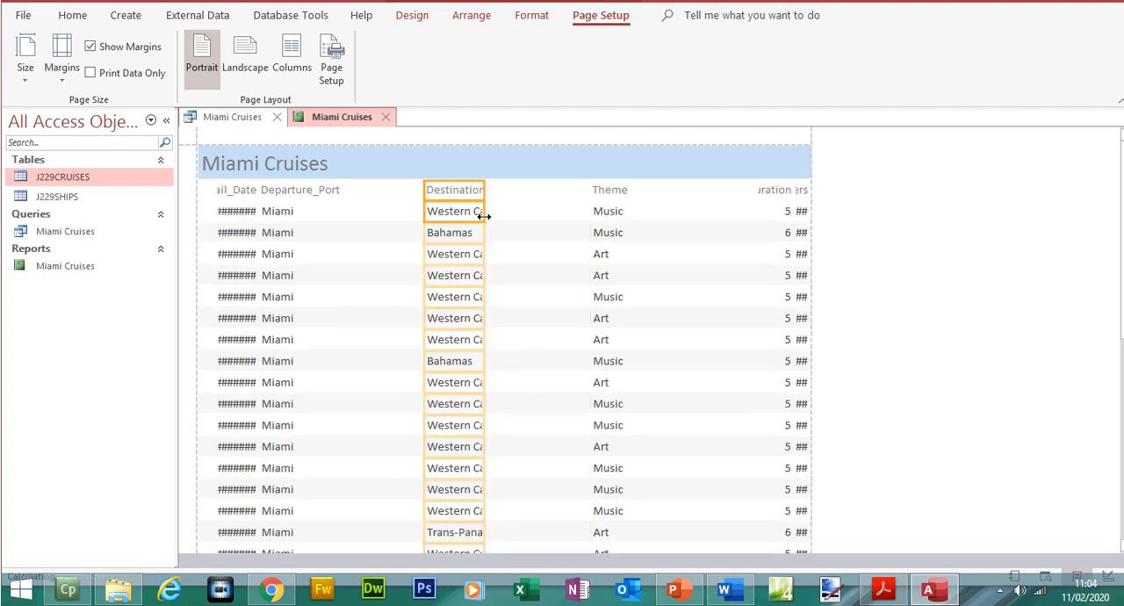
# - Reposition the Sail_Date column between Destination and Theme by extending its far edge and pulling in its near edge
pyautogui.click(233, 199)
pyautogui.keyDown('shift'); pyautogui.click(235, 239); pyautogui.keyUp('shift')
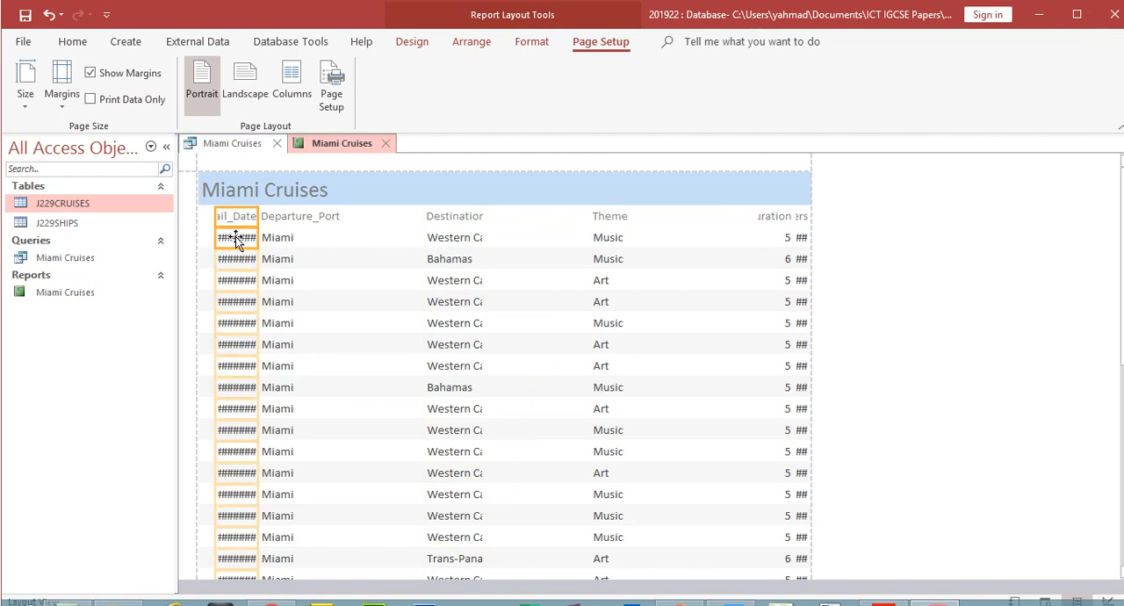
pyautogui.moveTo(259, 217); pyautogui.dragTo(580, 259)
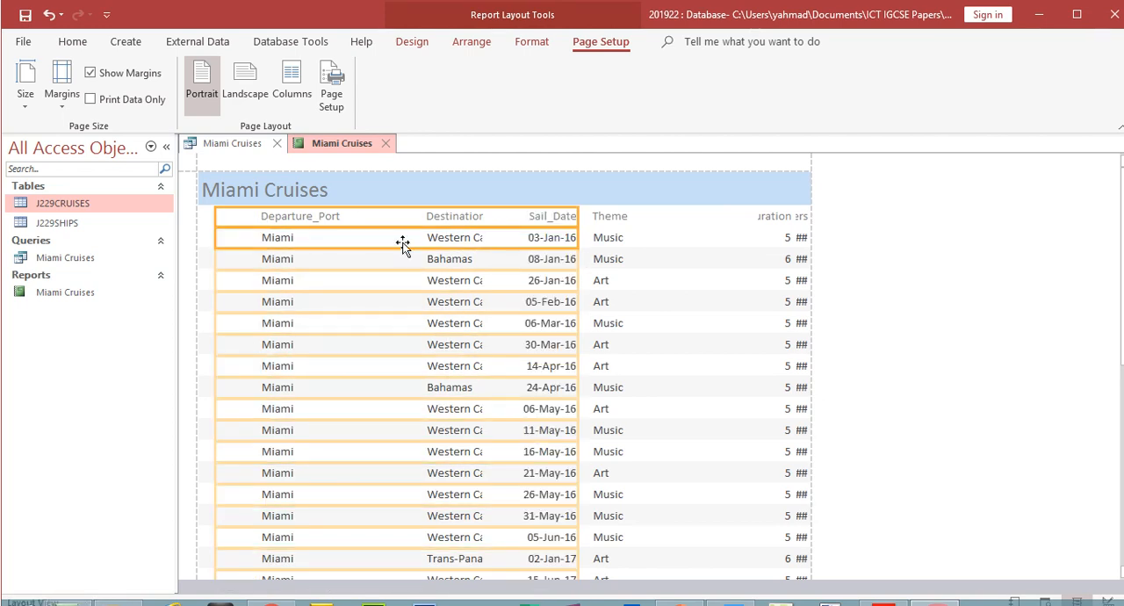
pyautogui.moveTo(214, 216); pyautogui.dragTo(530, 216)
# - Extend the Departure_Port column to the report's left margin and narrow it to fit its label
pyautogui.click(289, 217)
pyautogui.click(285, 239)
pyautogui.moveTo(260, 222); pyautogui.dragTo(195, 220)
pyautogui.moveTo(421, 216); pyautogui.dragTo(281, 229)
# - Start the Destination column directly beside Departure_Port and narrow it so its longest entries still display in full
pyautogui.click(472, 218)
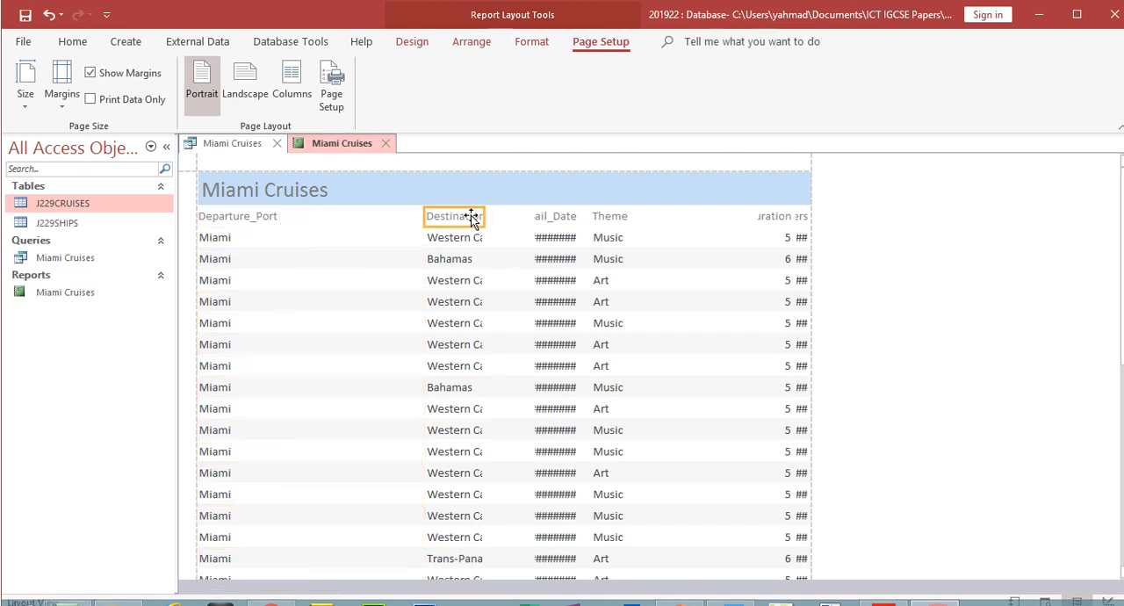
pyautogui.keyDown('shift'); pyautogui.click(464, 238); pyautogui.keyUp('shift')
pyautogui.moveTo(423, 216); pyautogui.dragTo(293, 234)
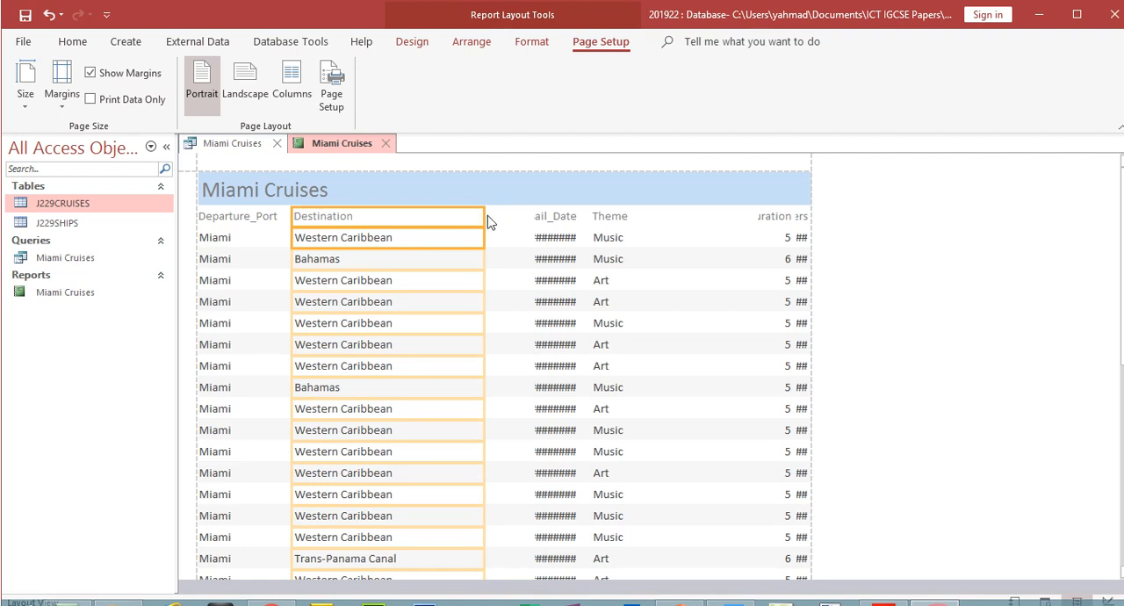
pyautogui.moveTo(485, 214); pyautogui.dragTo(419, 220)
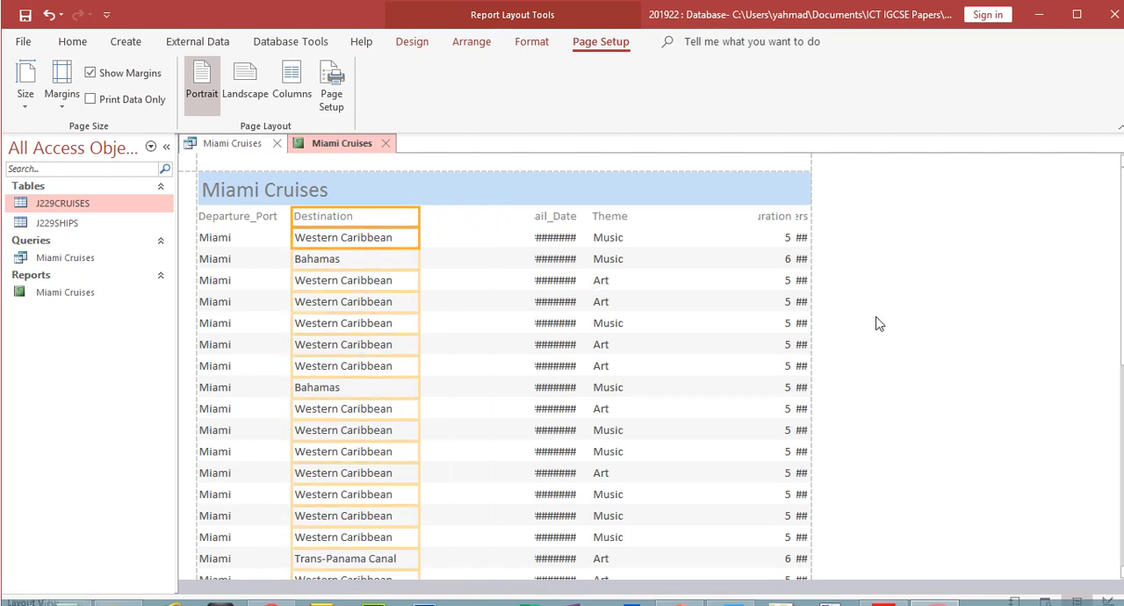
pyautogui.moveTo(1122, 193)
pyautogui.mouseDown()
pyautogui.moveTo(1121, 440)
pyautogui.moveTo(1118, 235)
pyautogui.moveTo(1094, 139)
pyautogui.mouseUp()
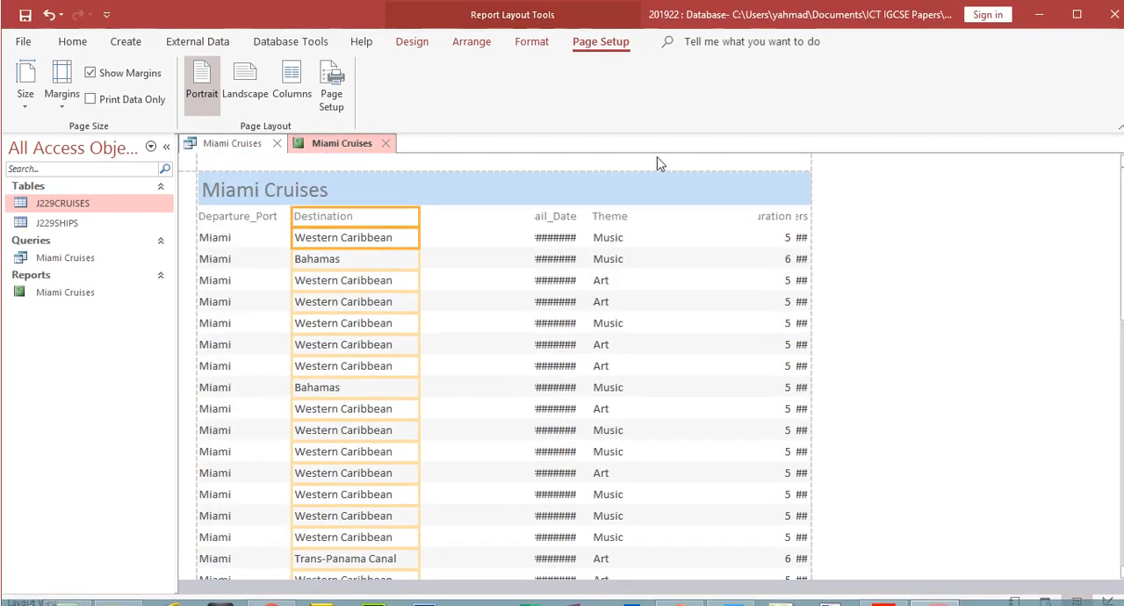
# - Extend the Sail_Date label and data column up to Destination and trim its right edge so the dates display in full
pyautogui.click(557, 195)
pyautogui.click(543, 226)
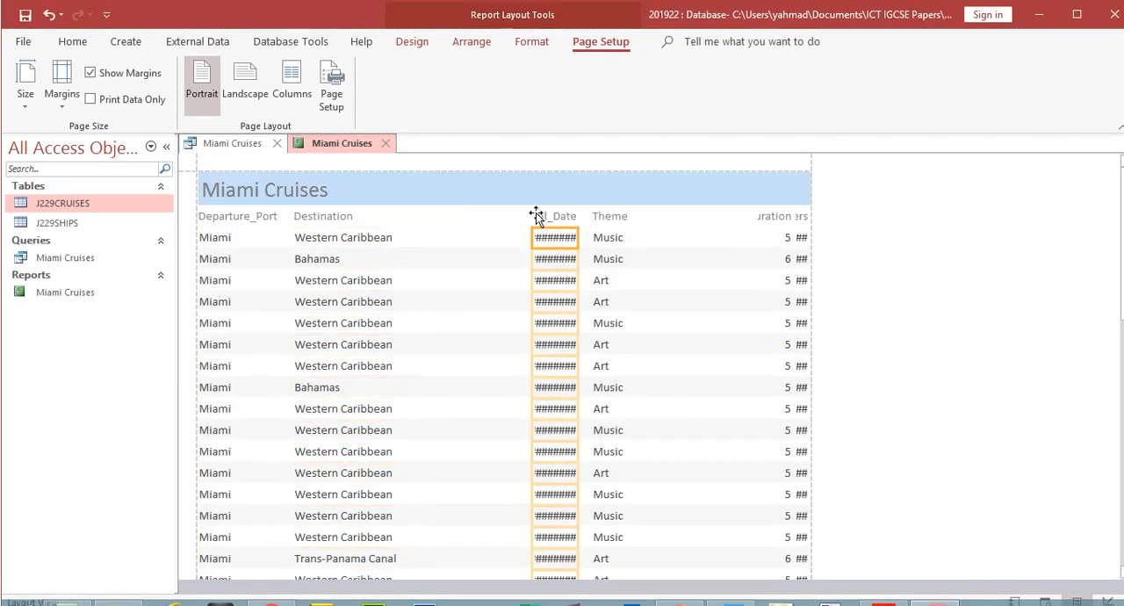
pyautogui.keyDown('ctrl'); pyautogui.click(544, 220); pyautogui.keyUp('ctrl')
pyautogui.moveTo(531, 215); pyautogui.dragTo(413, 219)
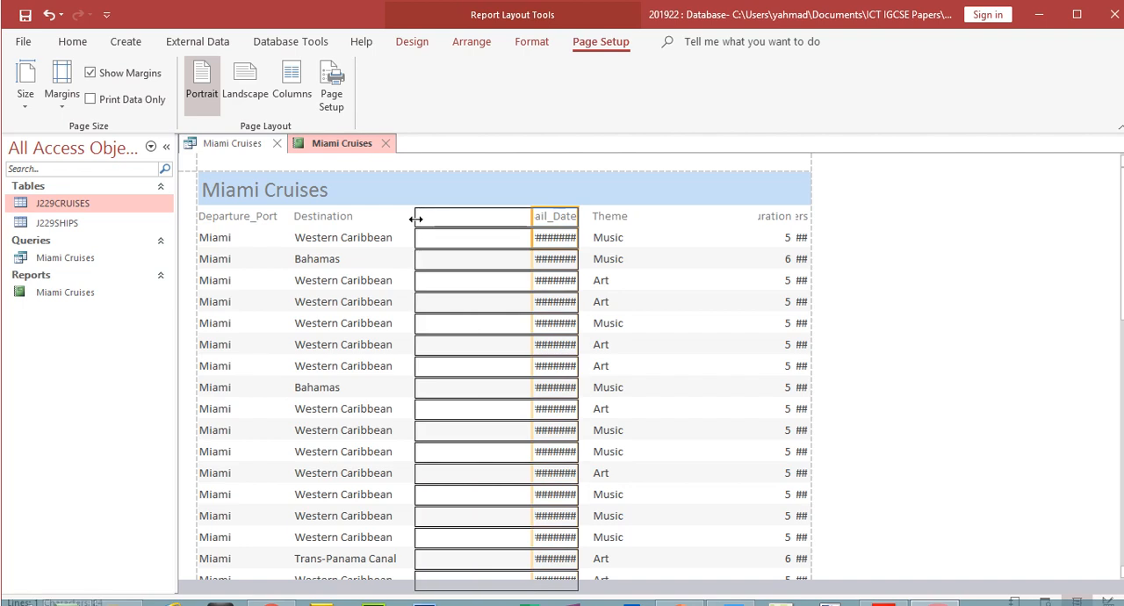
pyautogui.click(579, 216)
pyautogui.keyDown('ctrl'); pyautogui.click(567, 230); pyautogui.keyUp('ctrl')
pyautogui.moveTo(575, 211); pyautogui.dragTo(495, 216)
# - Bring the Theme column closer to Sail_Date and narrow it to fit its data
pyautogui.click(598, 219)
pyautogui.keyDown('ctrl'); pyautogui.click(602, 234); pyautogui.keyUp('ctrl')
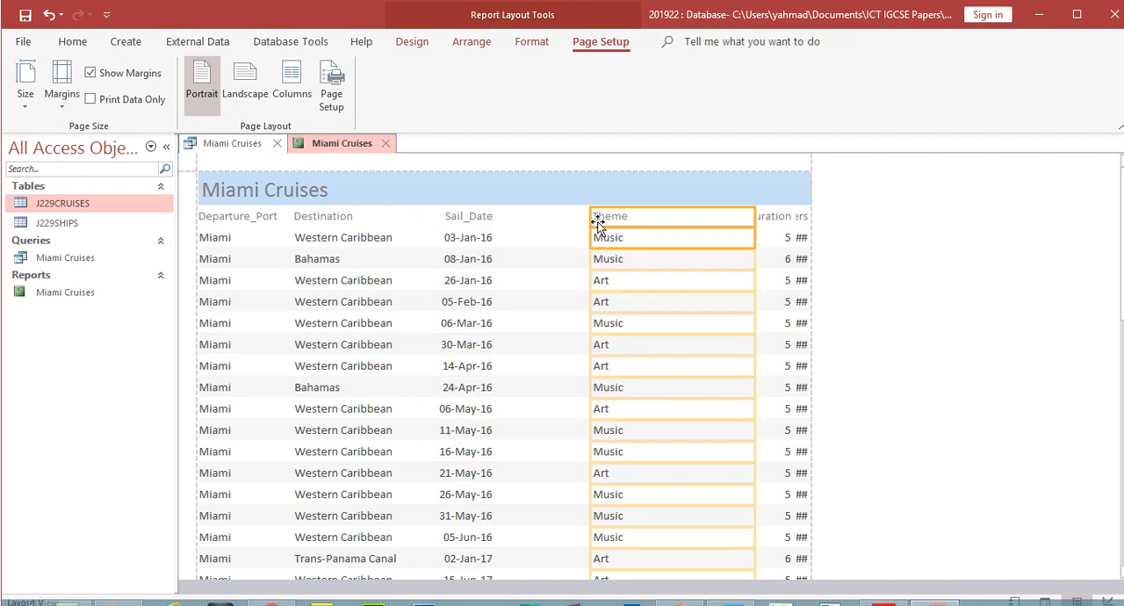
pyautogui.moveTo(590, 217); pyautogui.dragTo(513, 225)
pyautogui.moveTo(750, 224); pyautogui.dragTo(585, 243)
# - Bring the Duration column closer to Theme and resize it so its label displays in full
pyautogui.click(760, 221)
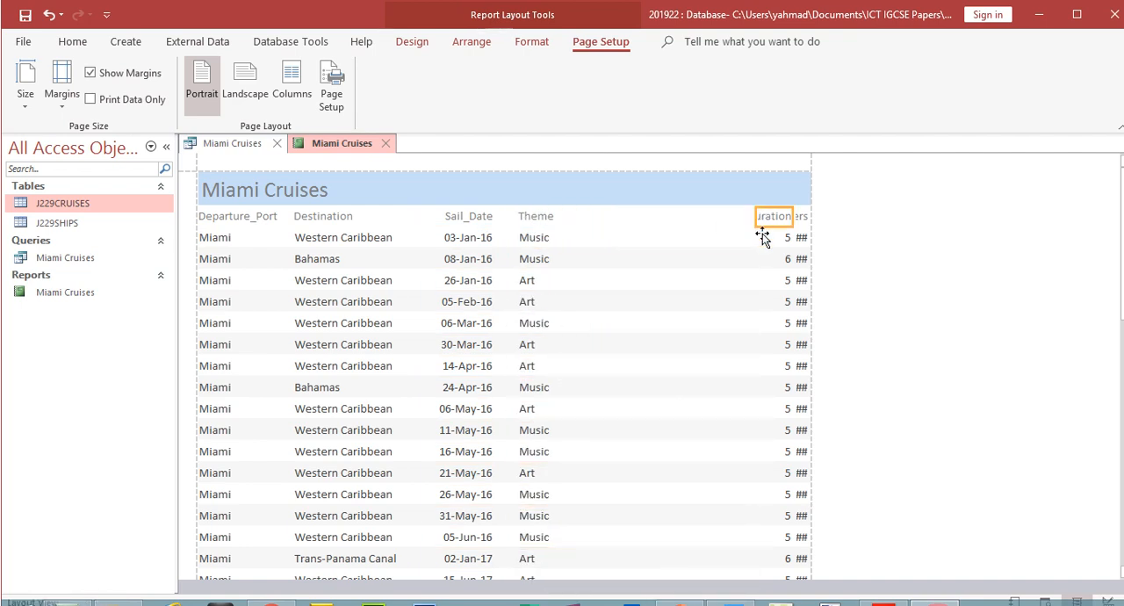
pyautogui.keyDown('ctrl'); pyautogui.click(773, 240); pyautogui.keyUp('ctrl')
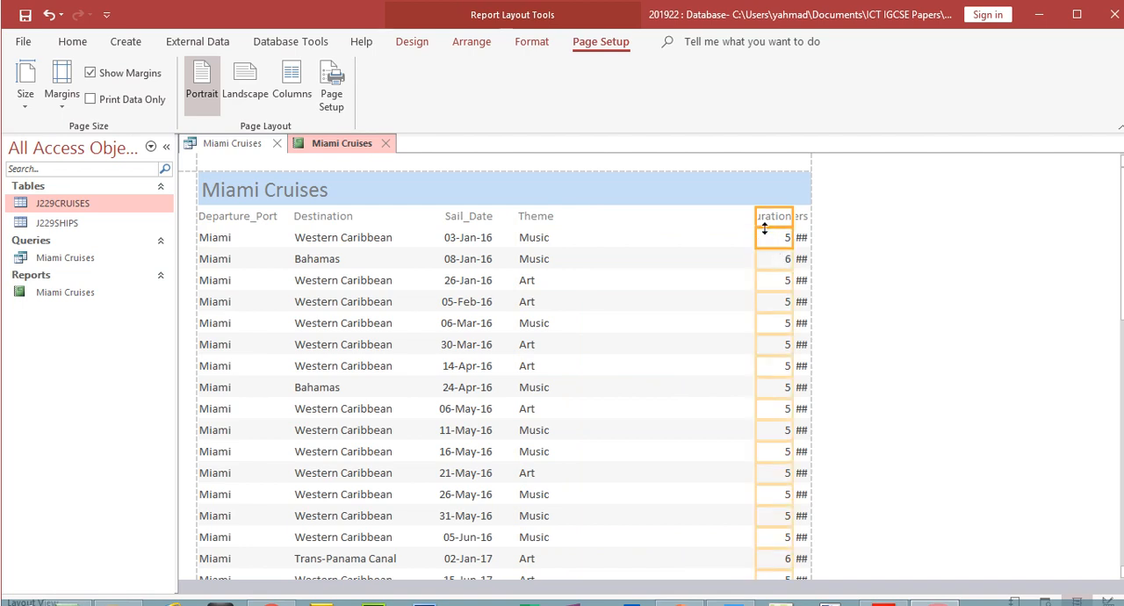
pyautogui.moveTo(755, 220); pyautogui.dragTo(570, 220)
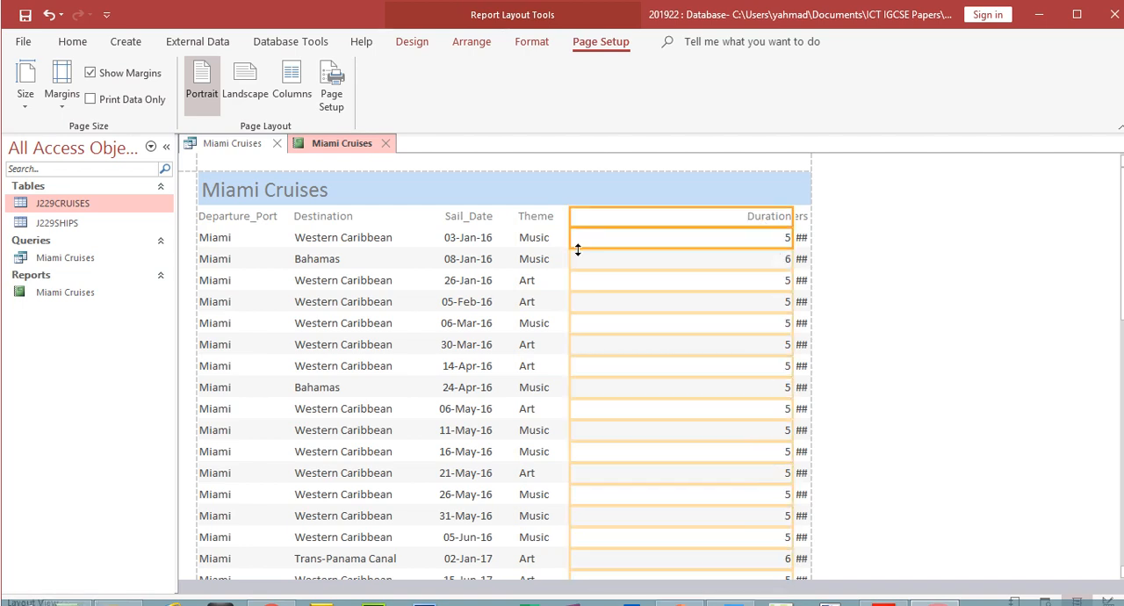
pyautogui.moveTo(790, 216); pyautogui.dragTo(647, 223)
# - Widen the Passengers column towards Duration and trim its right edge so its label and values display in full
pyautogui.click(801, 217)
pyautogui.keyDown('shift'); pyautogui.click(801, 237); pyautogui.keyUp('shift')
pyautogui.moveTo(791, 218); pyautogui.dragTo(700, 221)
pyautogui.moveTo(807, 217); pyautogui.dragTo(761, 216)
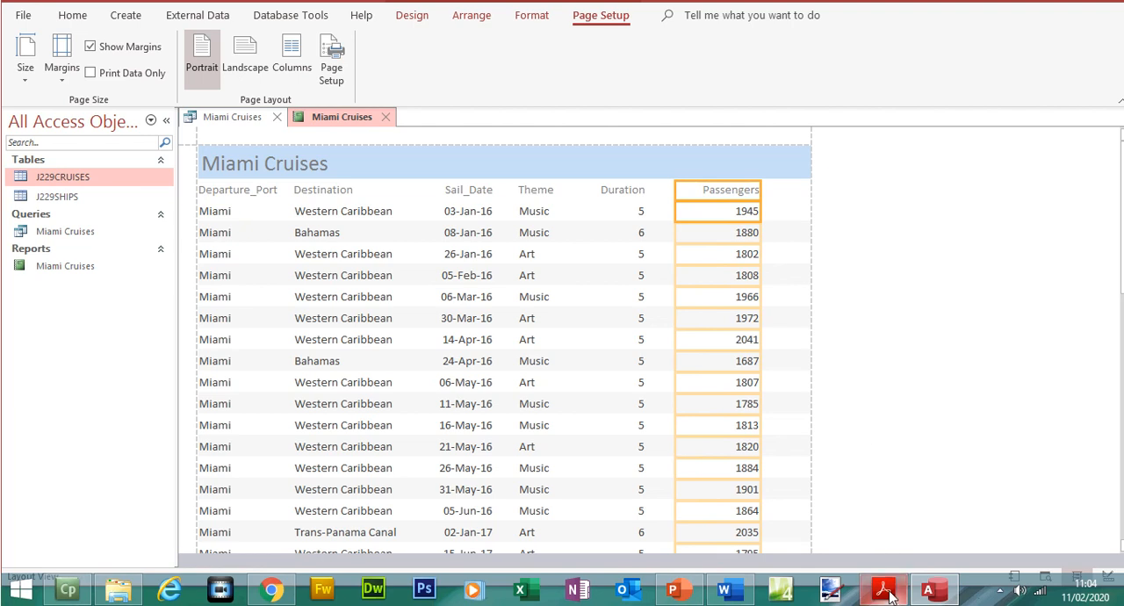
# - Compare the report's column order and displayed labels with the field requirements in question 23
pyautogui.click(887, 593)
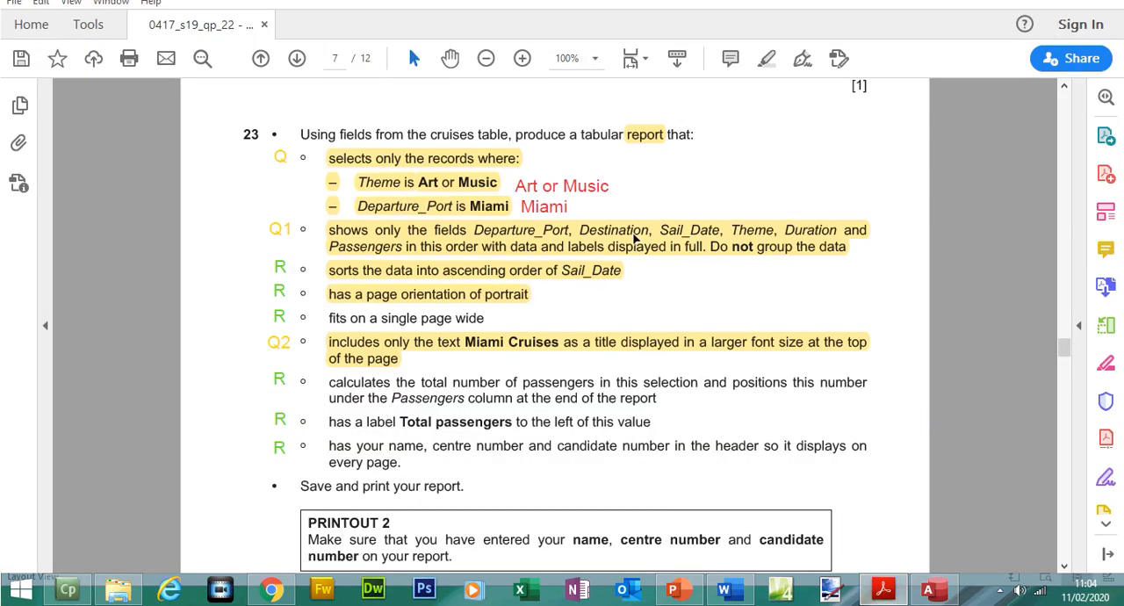
pyautogui.click(883, 590)
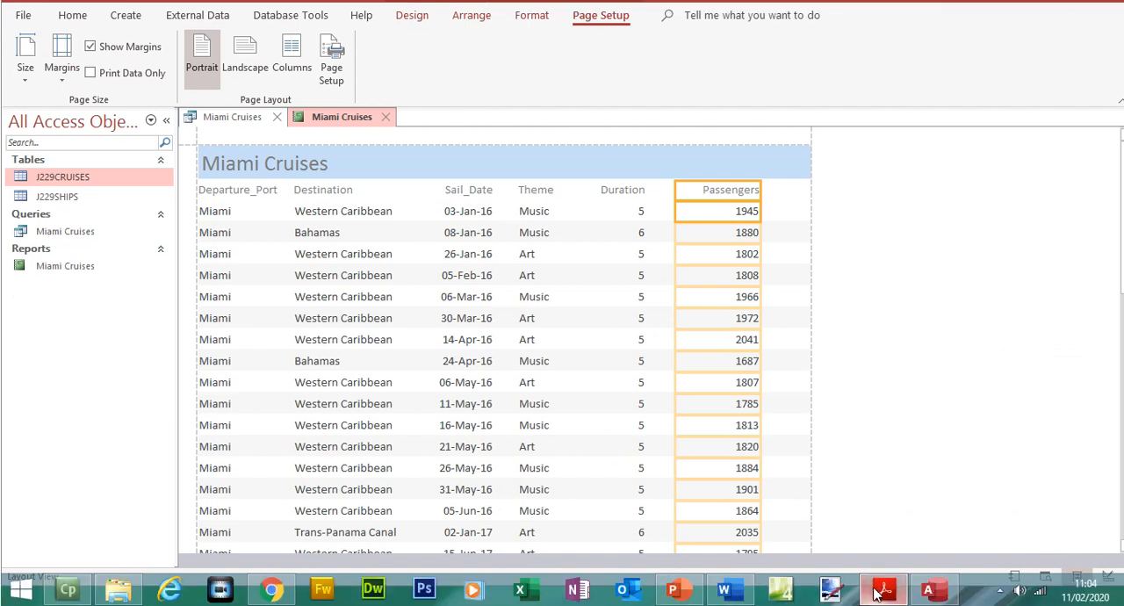
pyautogui.click(883, 594)
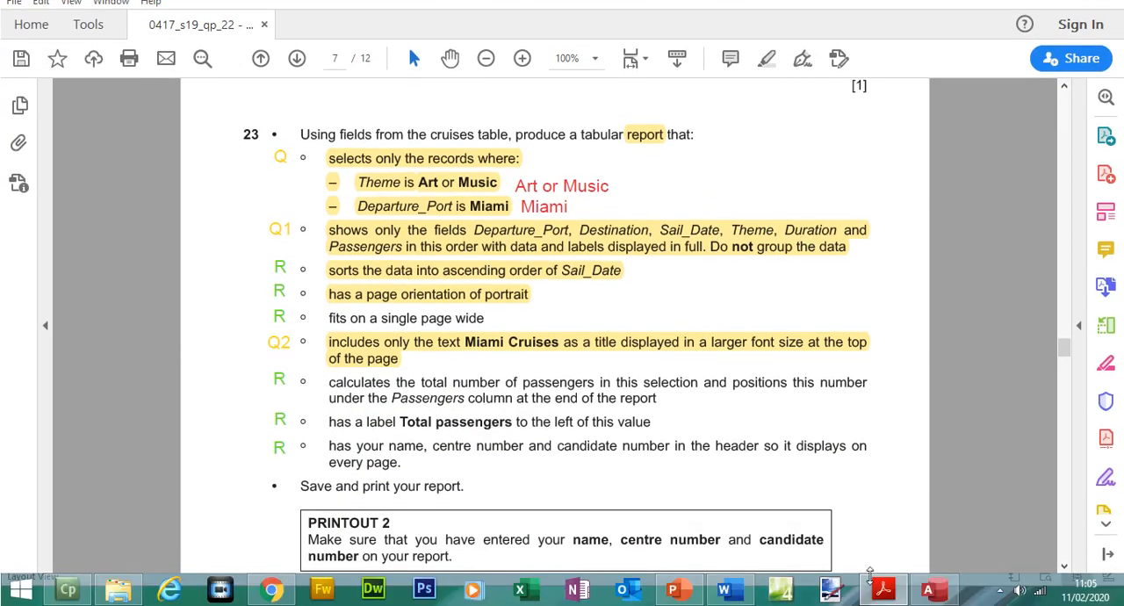
pyautogui.click(876, 587)
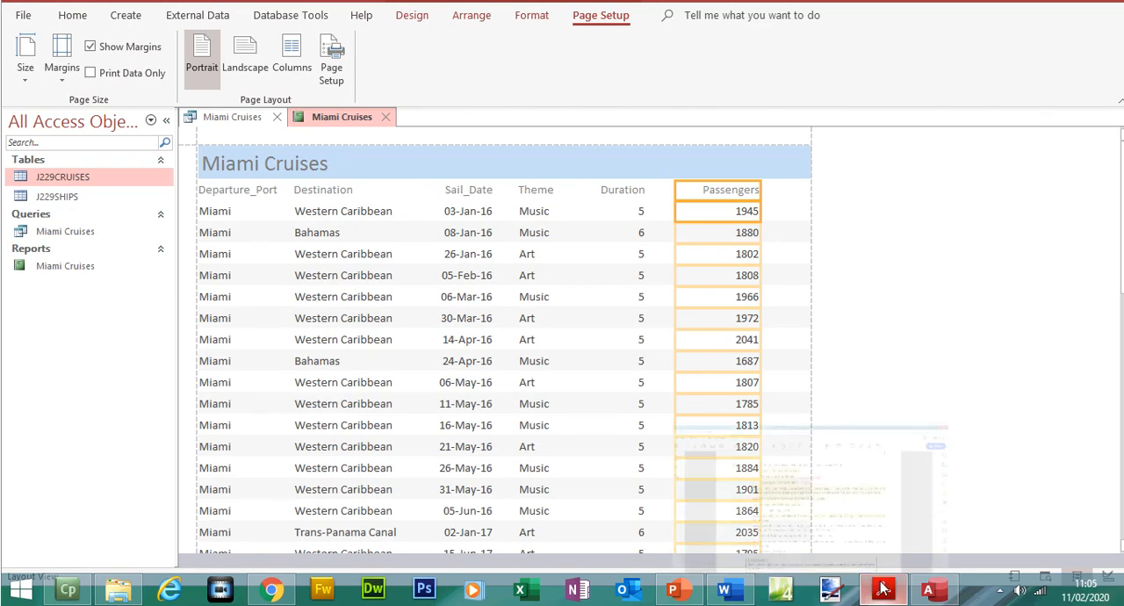
# - Highlight the "fits on a single page wide" requirement in question 23 and return to the report
pyautogui.click(882, 587)
pyautogui.moveTo(360, 314); pyautogui.dragTo(484, 322)
pyautogui.click(767, 59)
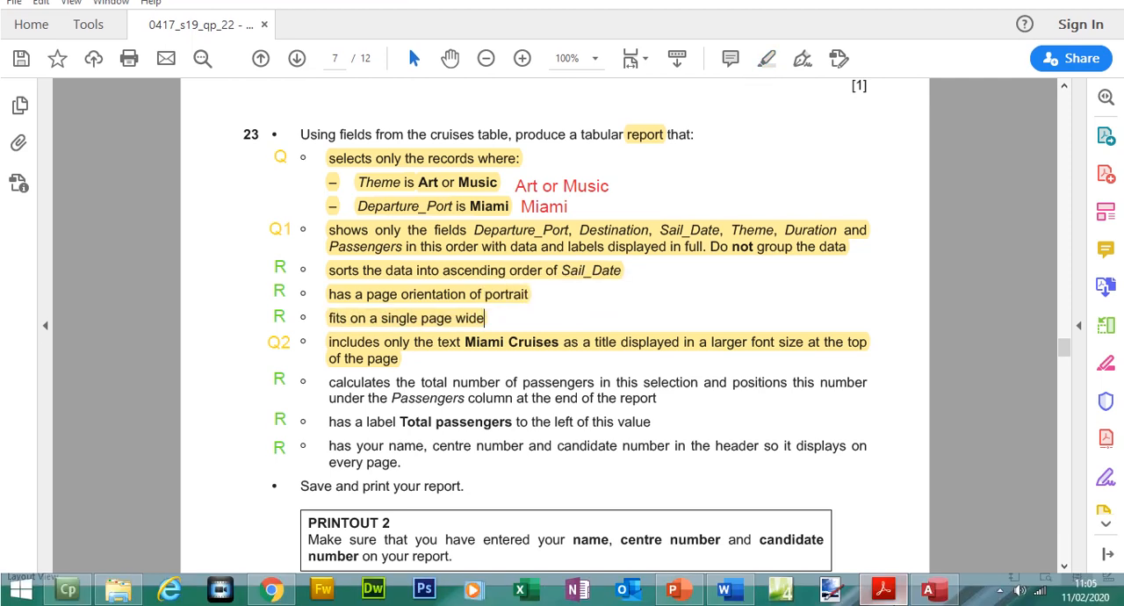
pyautogui.click(882, 587)
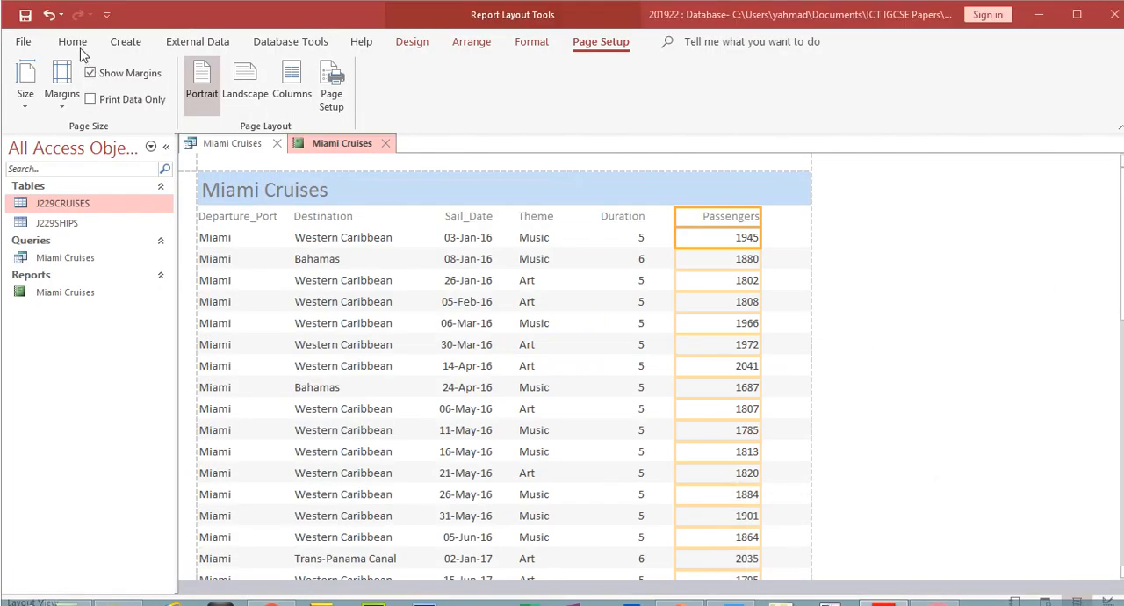
# - In Design View, widen the report to about 23 cm and move the Passengers label and field towards its right edge
pyautogui.click(77, 45)
pyautogui.click(34, 112)
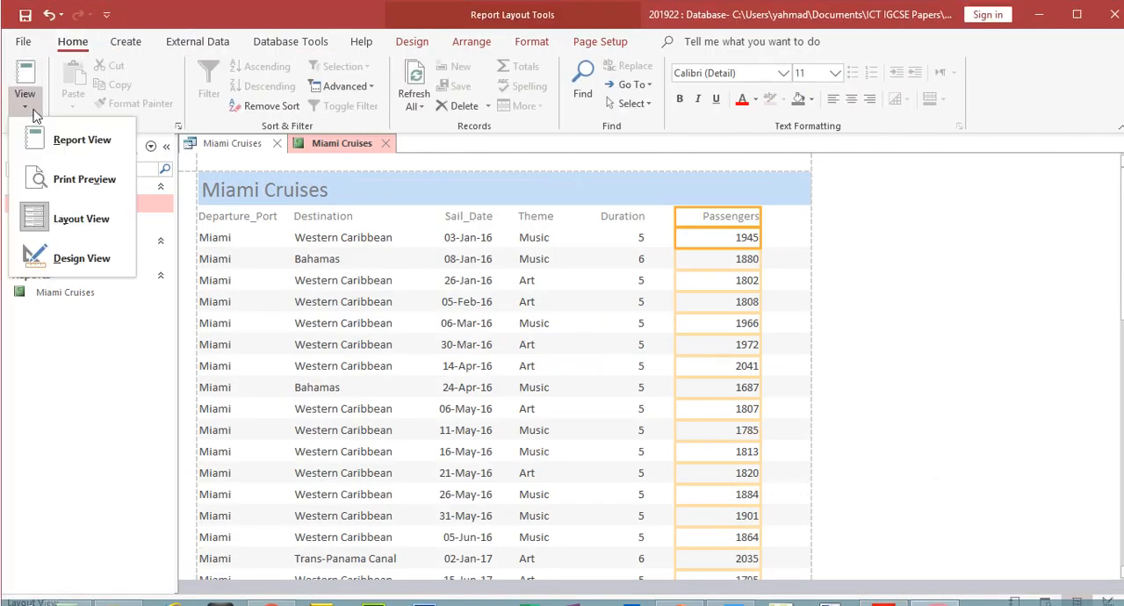
pyautogui.click(90, 256)
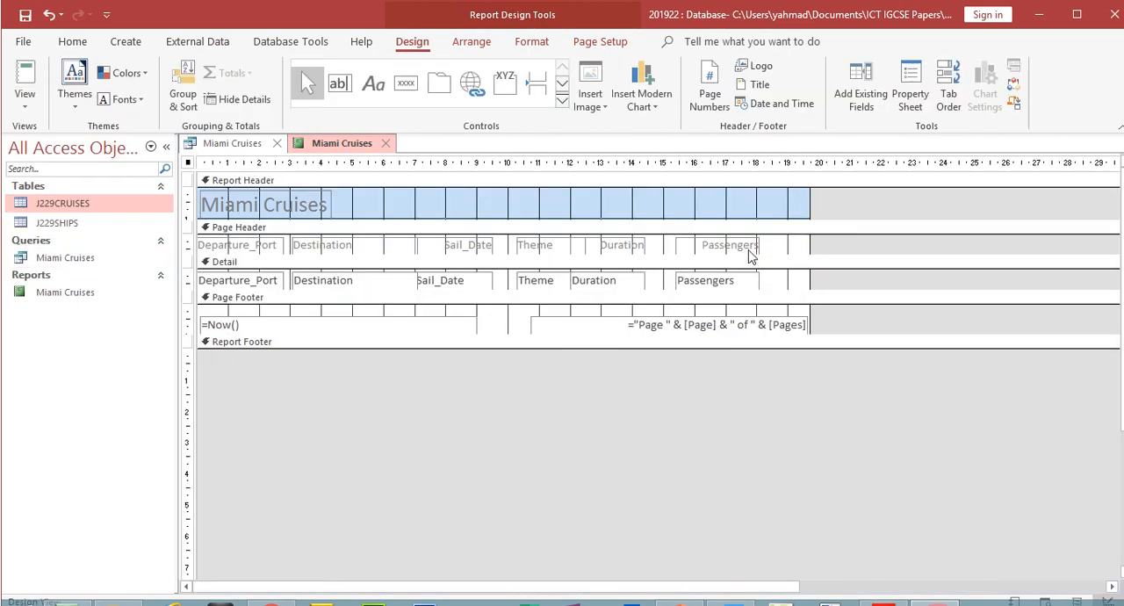
pyautogui.moveTo(811, 196); pyautogui.dragTo(908, 221)
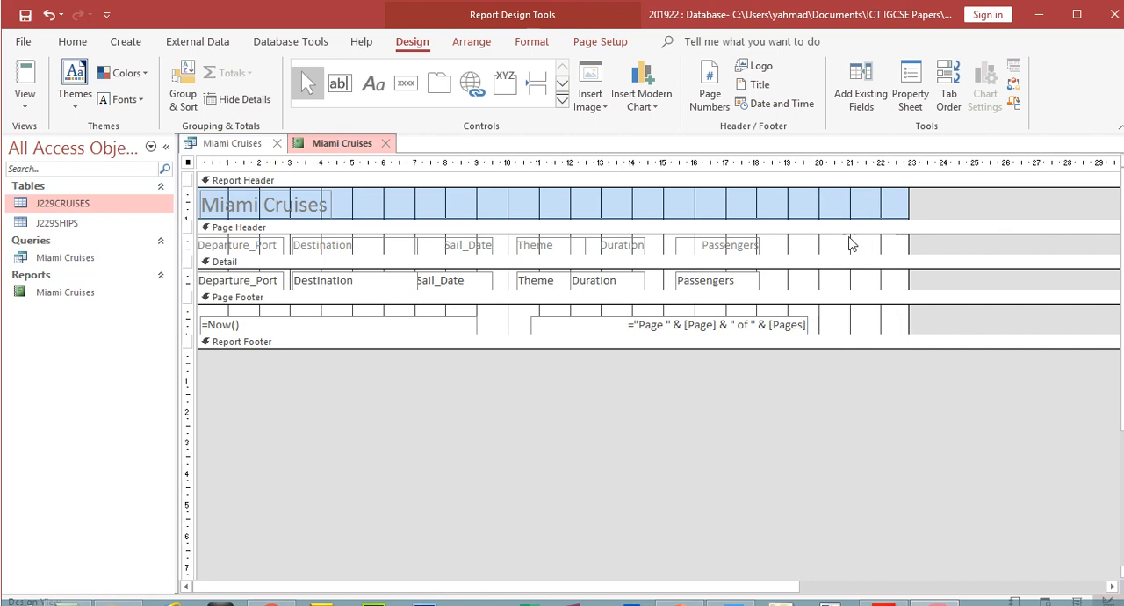
pyautogui.moveTo(743, 244); pyautogui.dragTo(867, 243)
pyautogui.moveTo(742, 281); pyautogui.dragTo(875, 274)
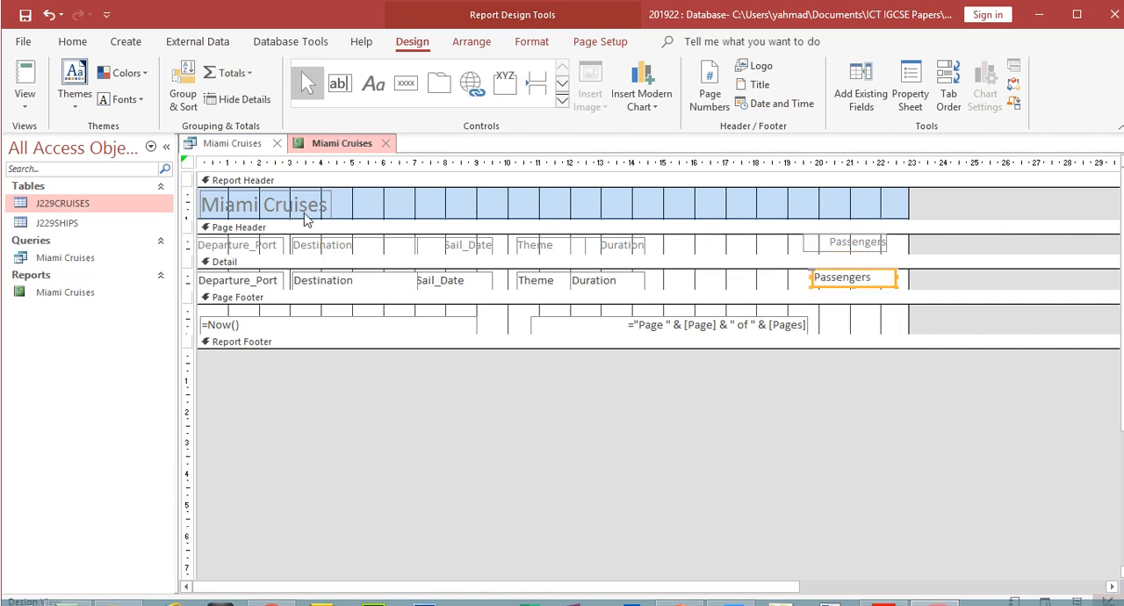
# - Open the report in Print Preview to examine how the widened layout spreads across pages
pyautogui.click(24, 101)
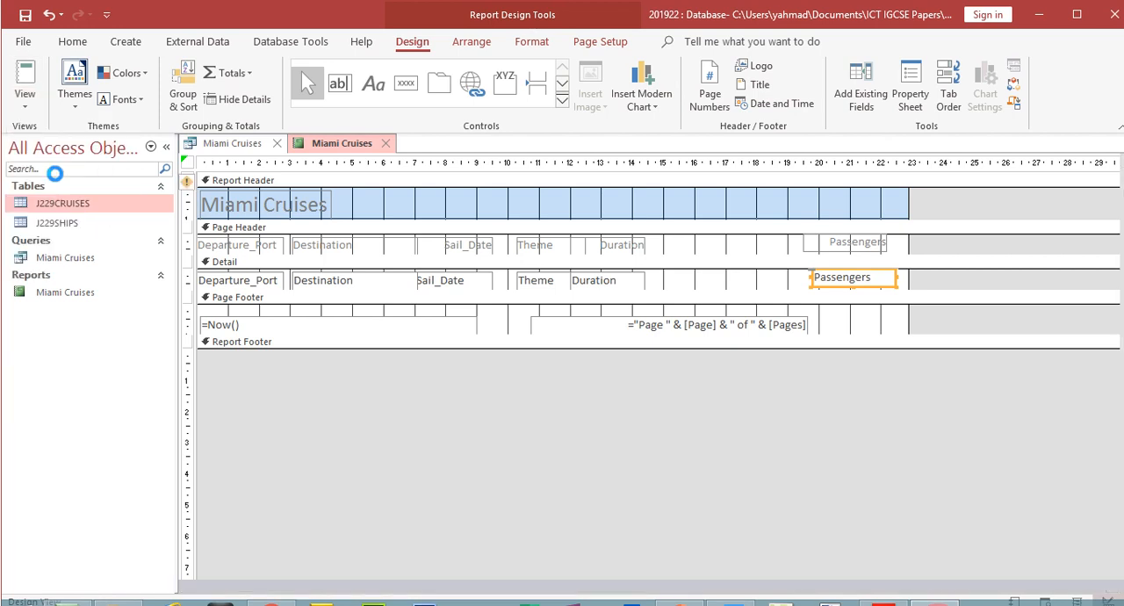
pyautogui.click(57, 180)
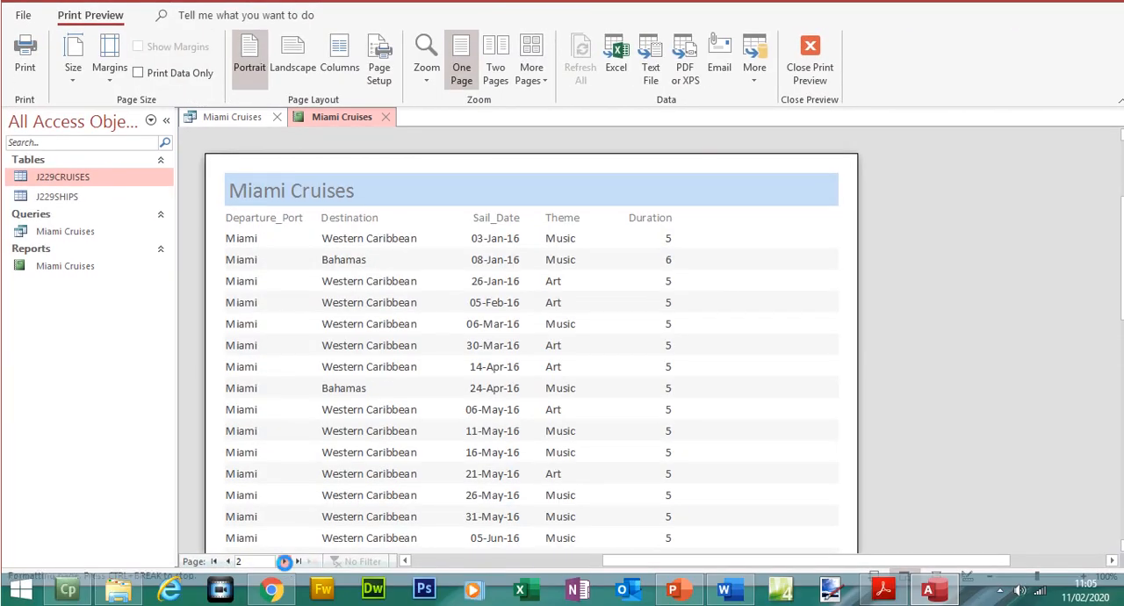
# - Examine the report's next preview page for the Passengers column, return to the first page and close Print Preview
pyautogui.click(283, 561)
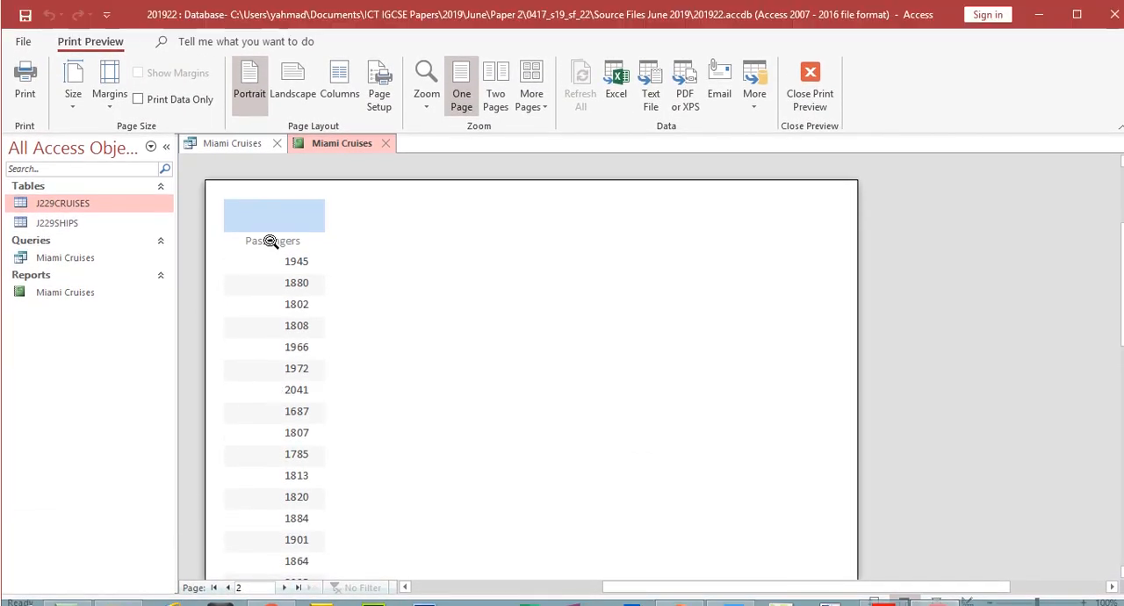
pyautogui.click(228, 561)
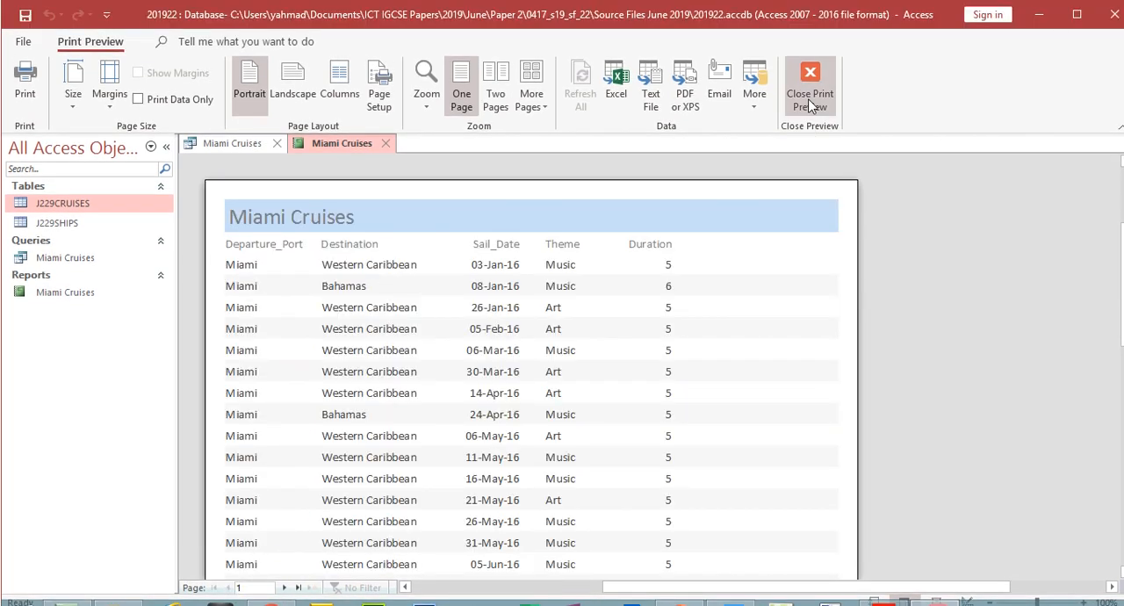
pyautogui.click(810, 97)
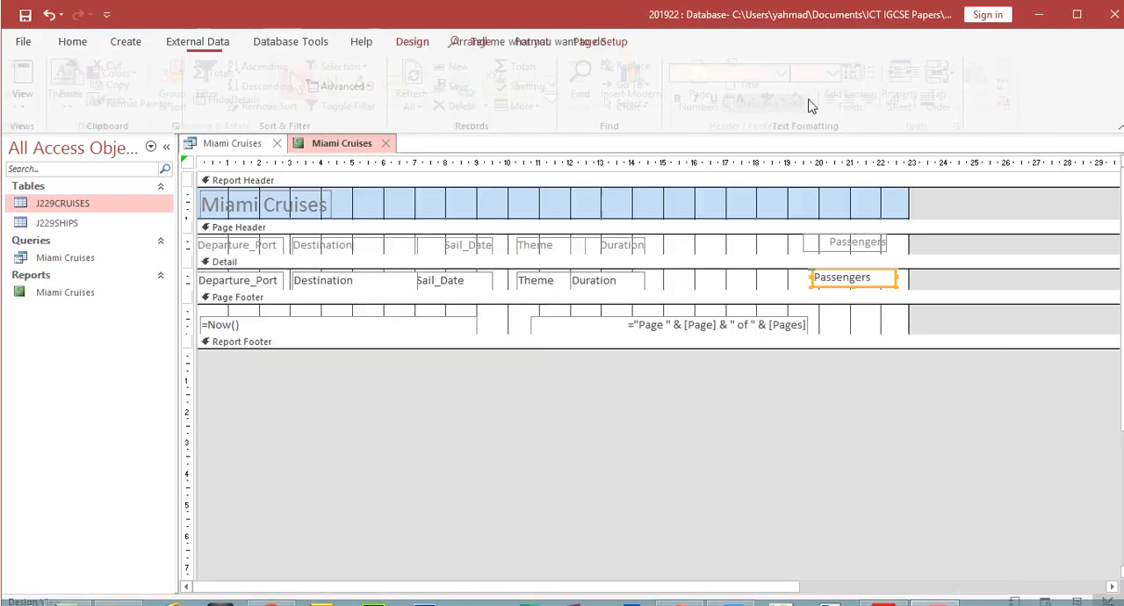
# - Move the Passengers label and field back beside Duration and narrow the report to about 19.7 cm
pyautogui.keyDown('shift'); pyautogui.click(875, 247); pyautogui.keyUp('shift')
pyautogui.moveTo(874, 247); pyautogui.dragTo(722, 273)
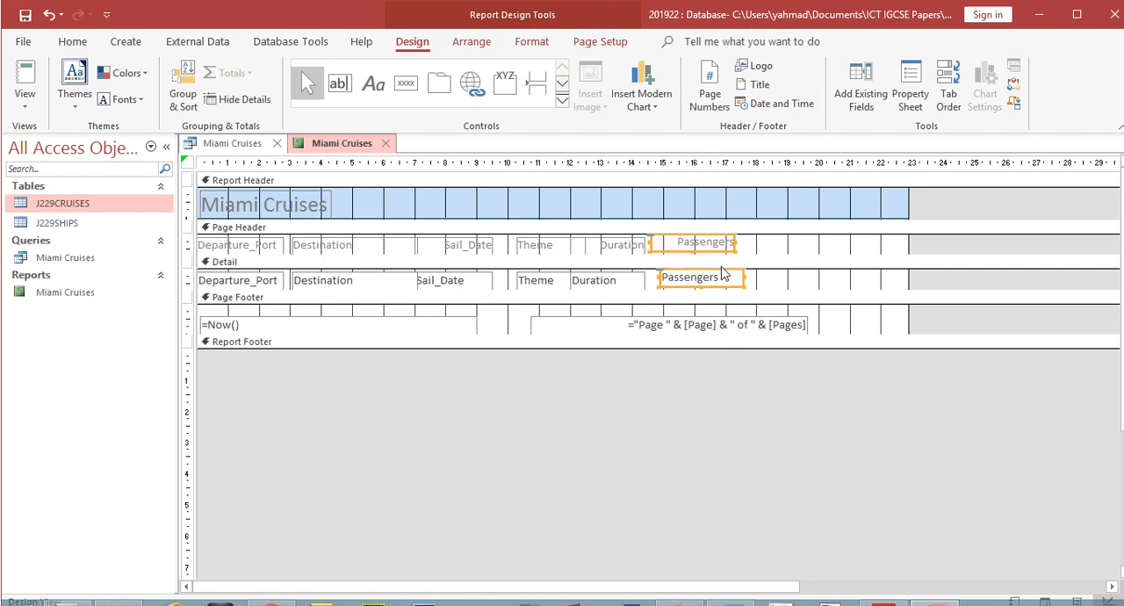
pyautogui.moveTo(907, 202); pyautogui.dragTo(808, 211)
pyautogui.click(736, 412)
# - Check both pages of the narrowed report in Print Preview for its single-page width, and return to Design View
pyautogui.click(24, 78)
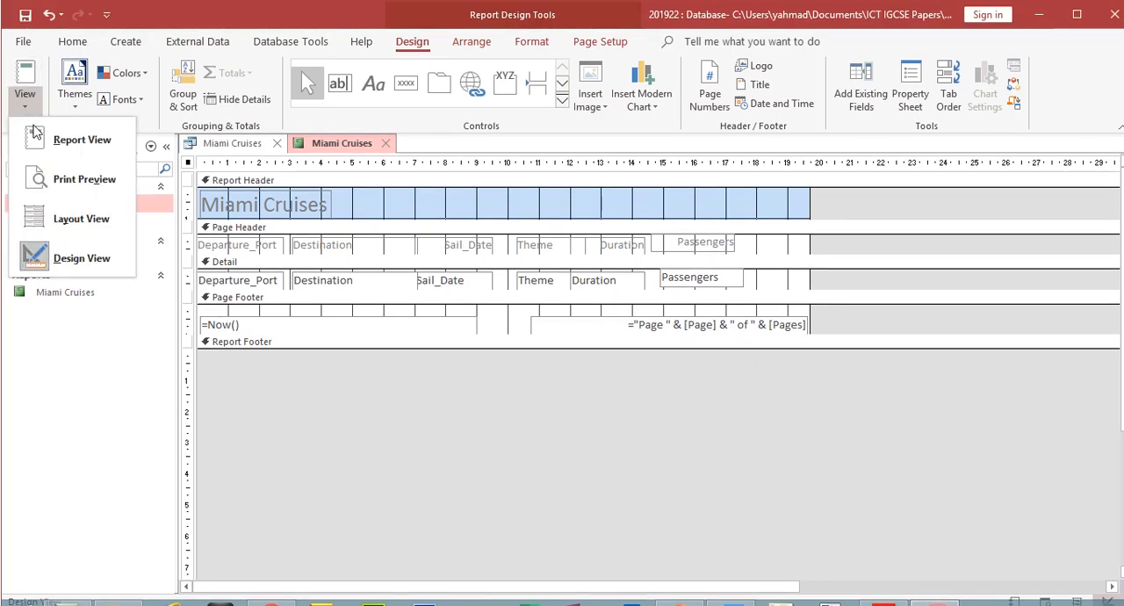
pyautogui.click(83, 181)
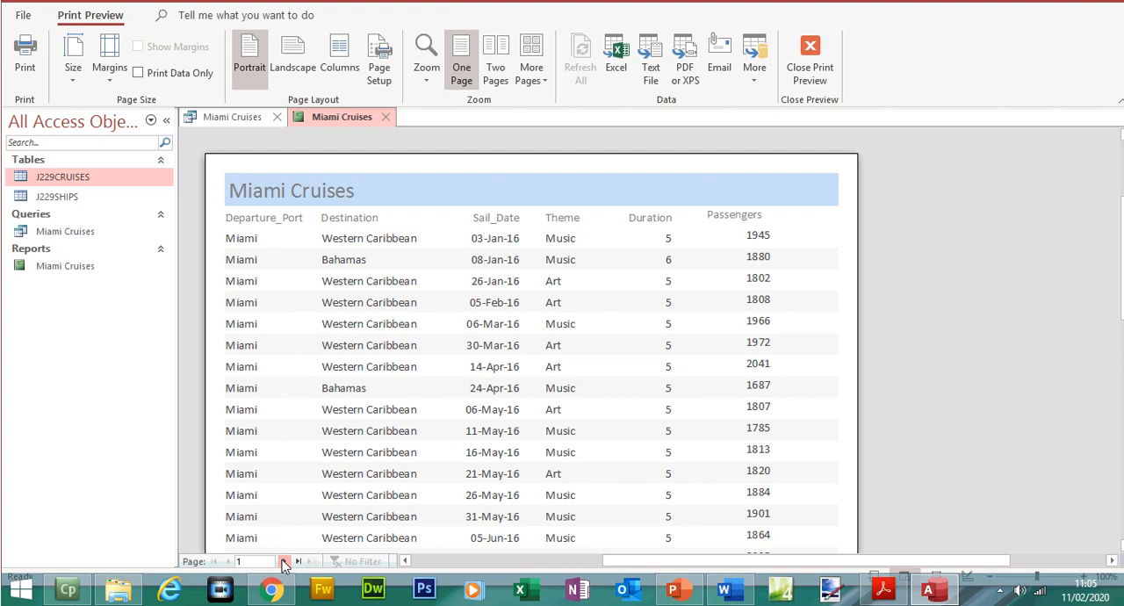
pyautogui.click(283, 562)
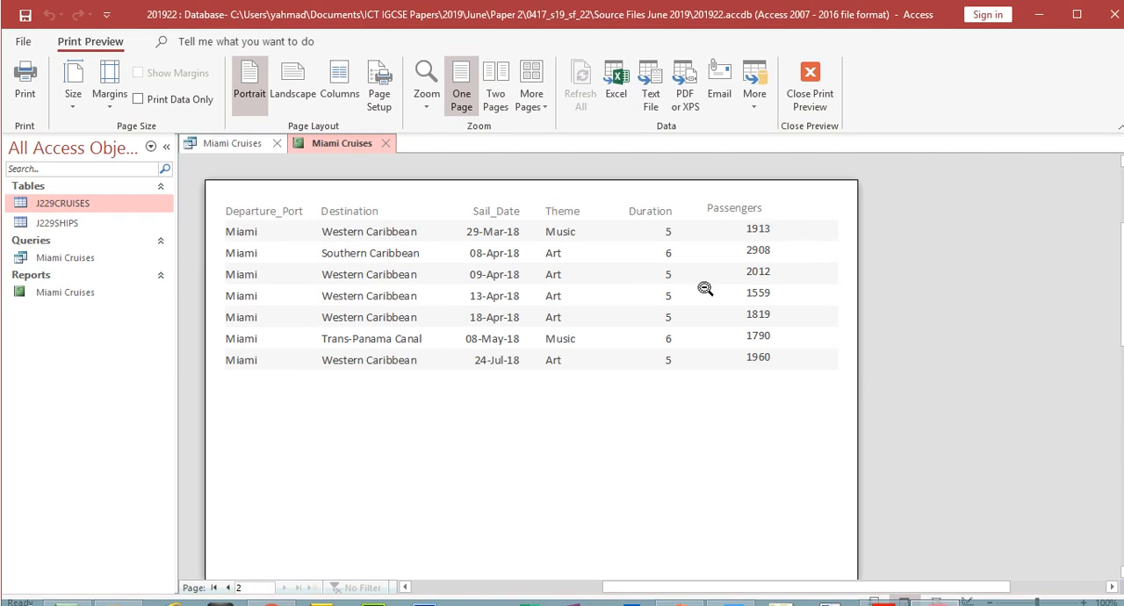
pyautogui.click(815, 104)
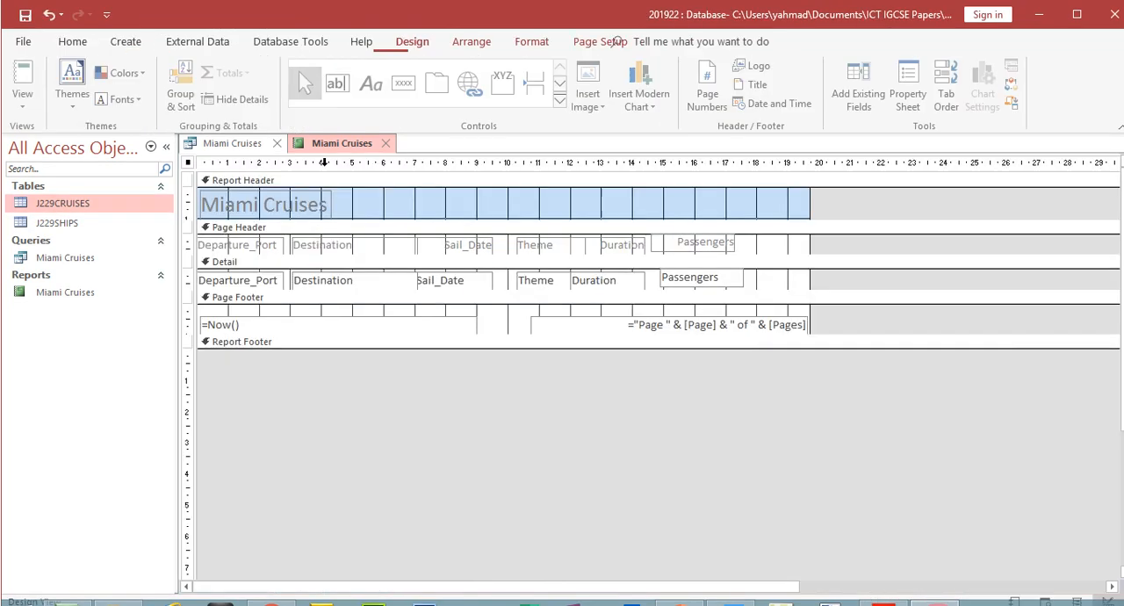
# - Lower the Passengers label and field slightly to line up with the other columns, and show the result in Report View
pyautogui.click(702, 246)
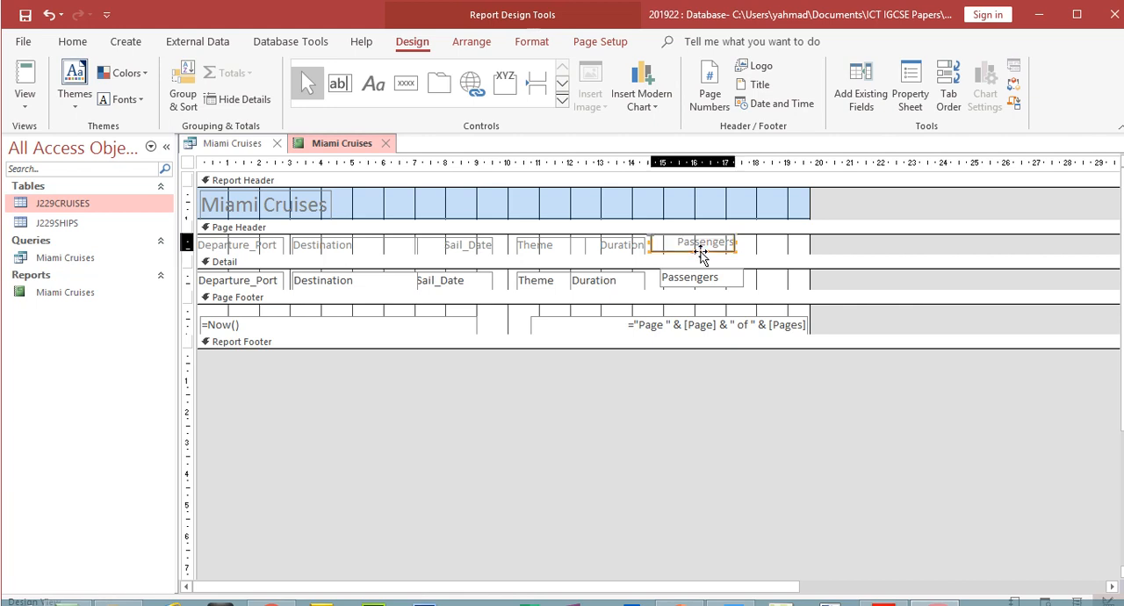
pyautogui.moveTo(700, 252); pyautogui.dragTo(701, 256)
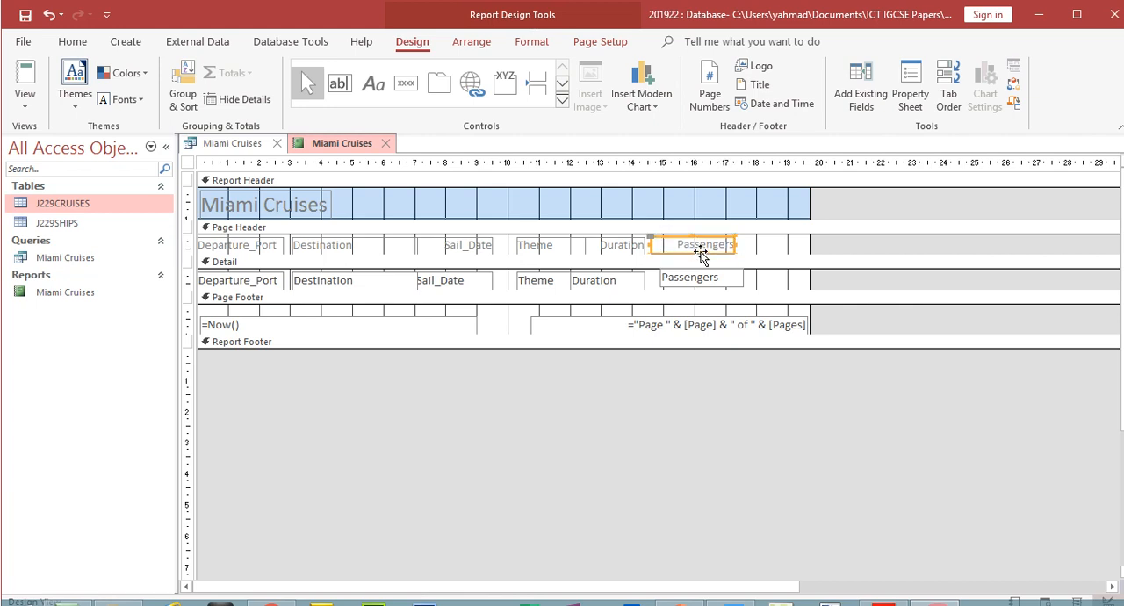
pyautogui.click(707, 277)
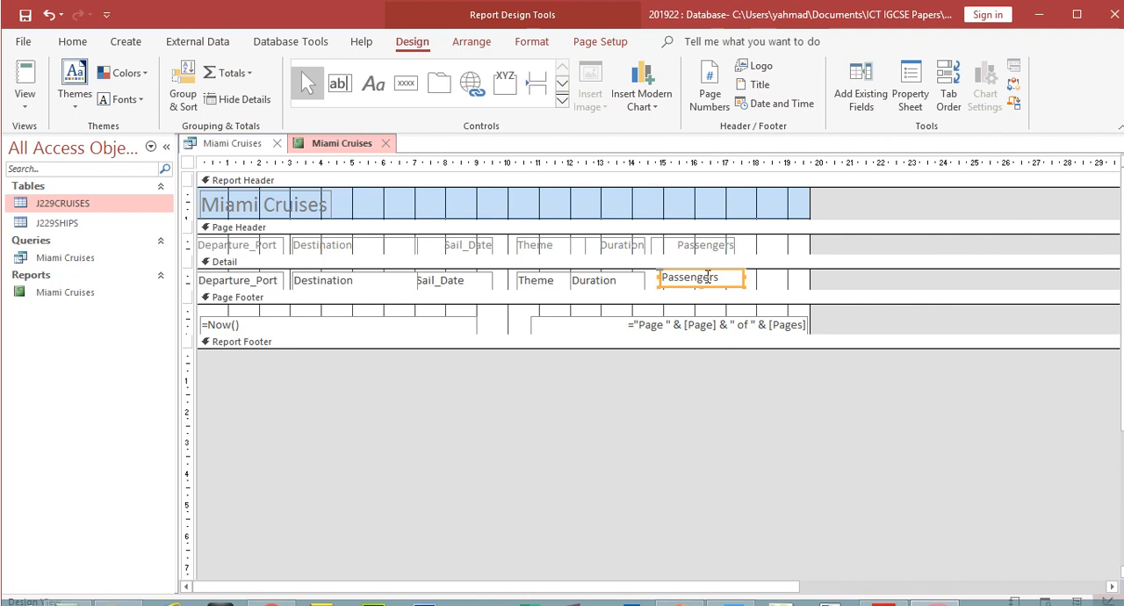
pyautogui.moveTo(707, 274); pyautogui.dragTo(707, 276)
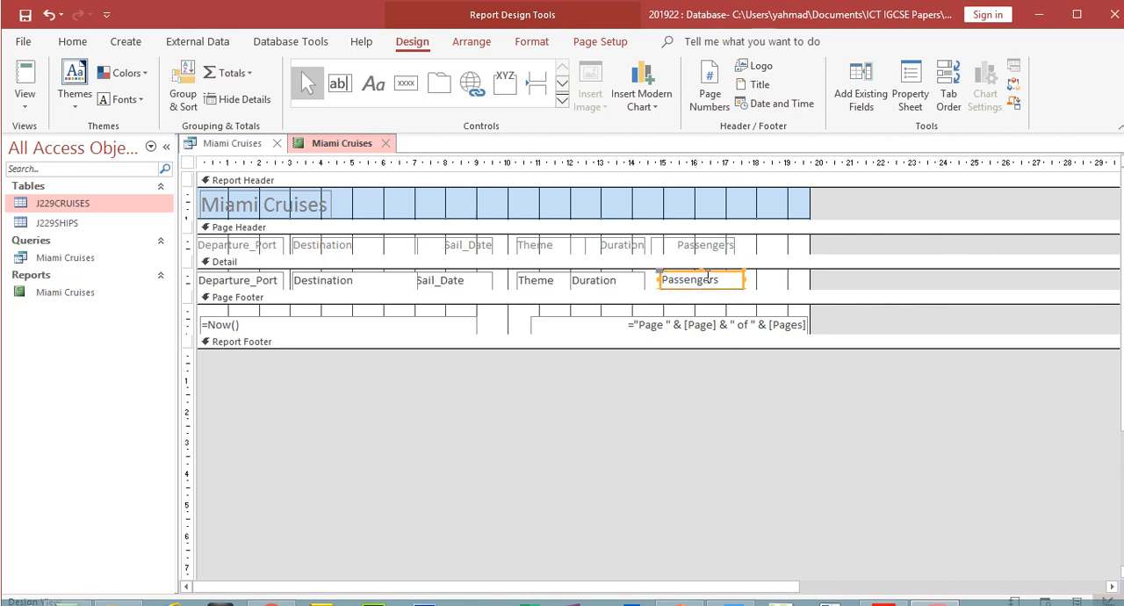
pyautogui.click(24, 81)
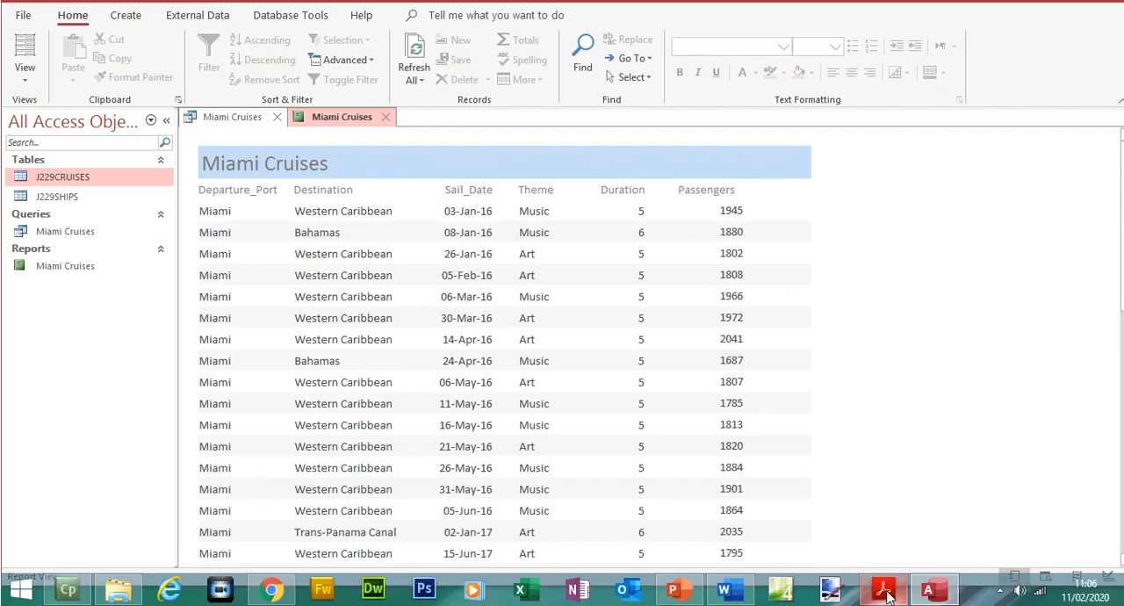
# - Highlight question 23's requirement to calculate the total number of passengers under the Passengers column, and return to the Access report
pyautogui.click(884, 591)
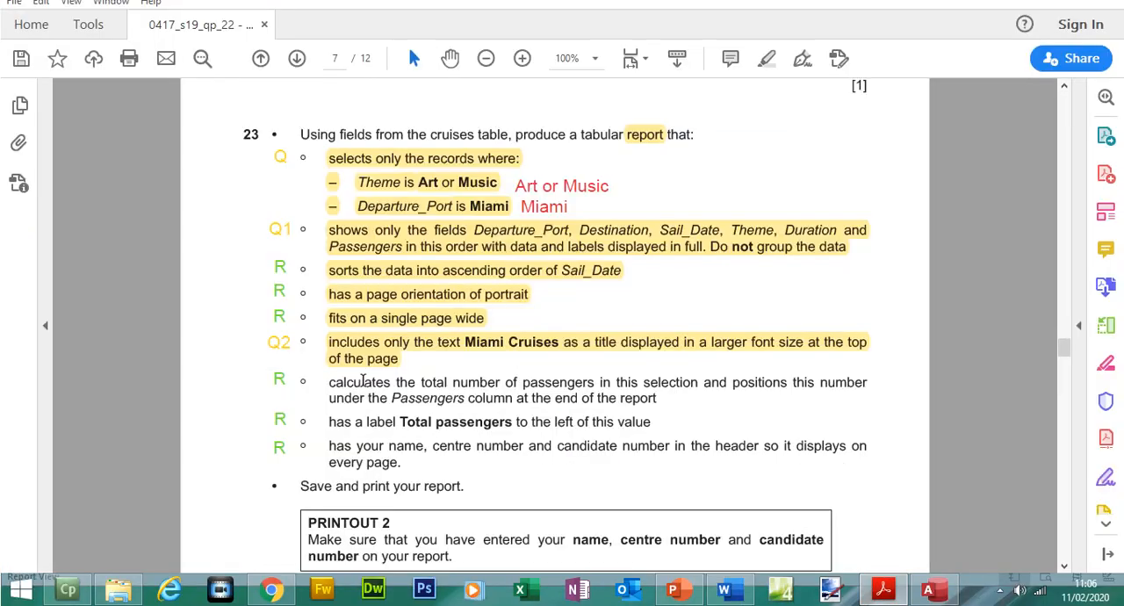
pyautogui.moveTo(324, 382); pyautogui.dragTo(661, 403)
pyautogui.click(715, 384)
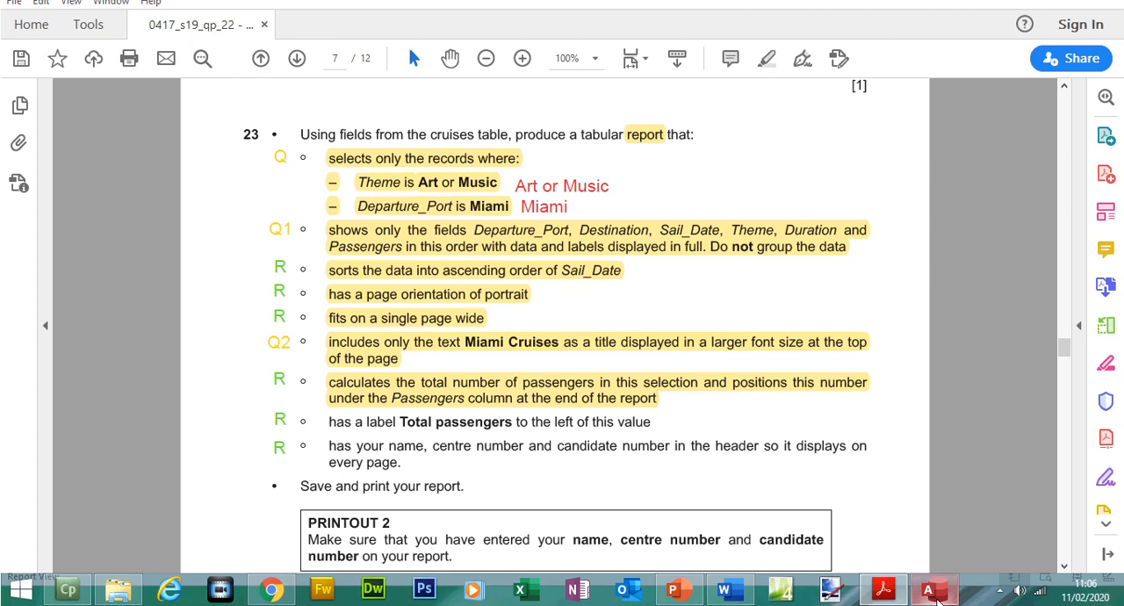
pyautogui.click(928, 589)
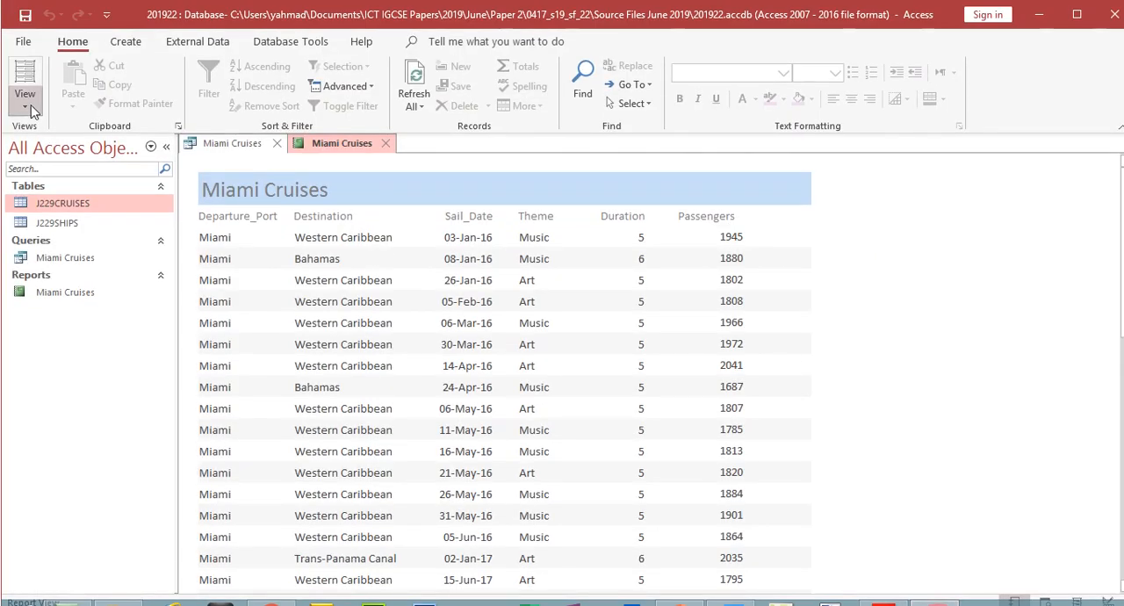
# - In Layout View, add a Sum total to the Passengers column after rechecking the requirement in question 23
pyautogui.click(30, 105)
pyautogui.click(54, 218)
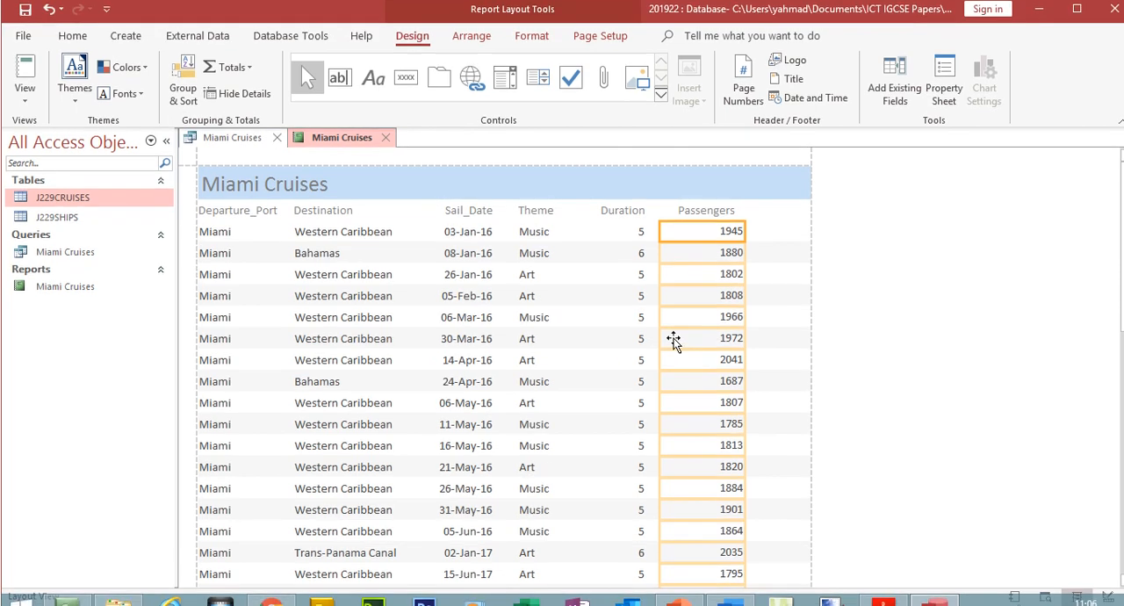
pyautogui.click(250, 74)
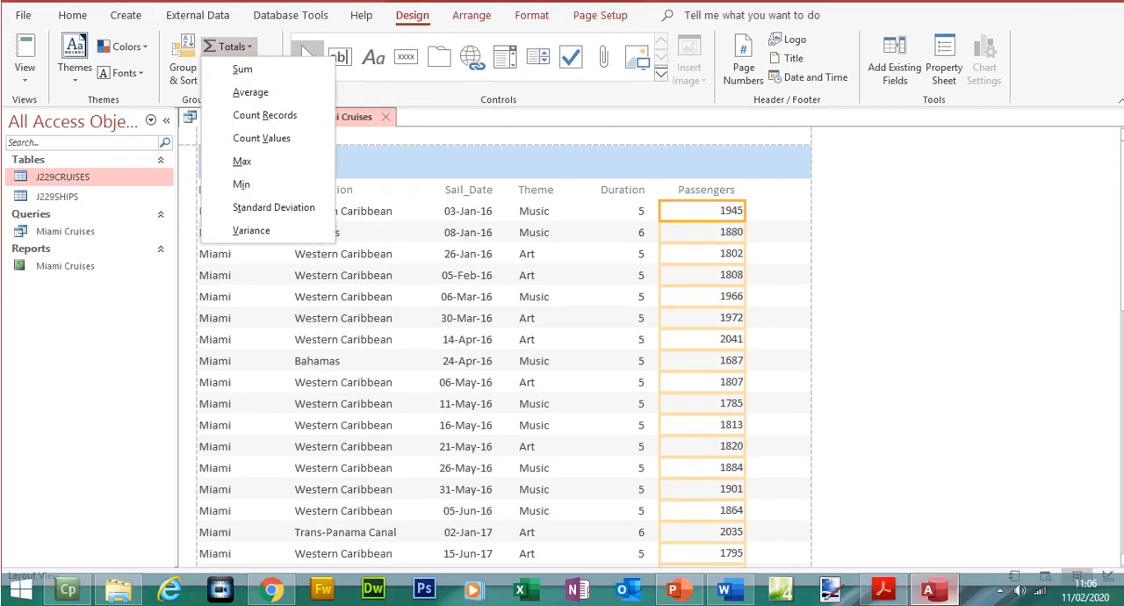
pyautogui.click(884, 588)
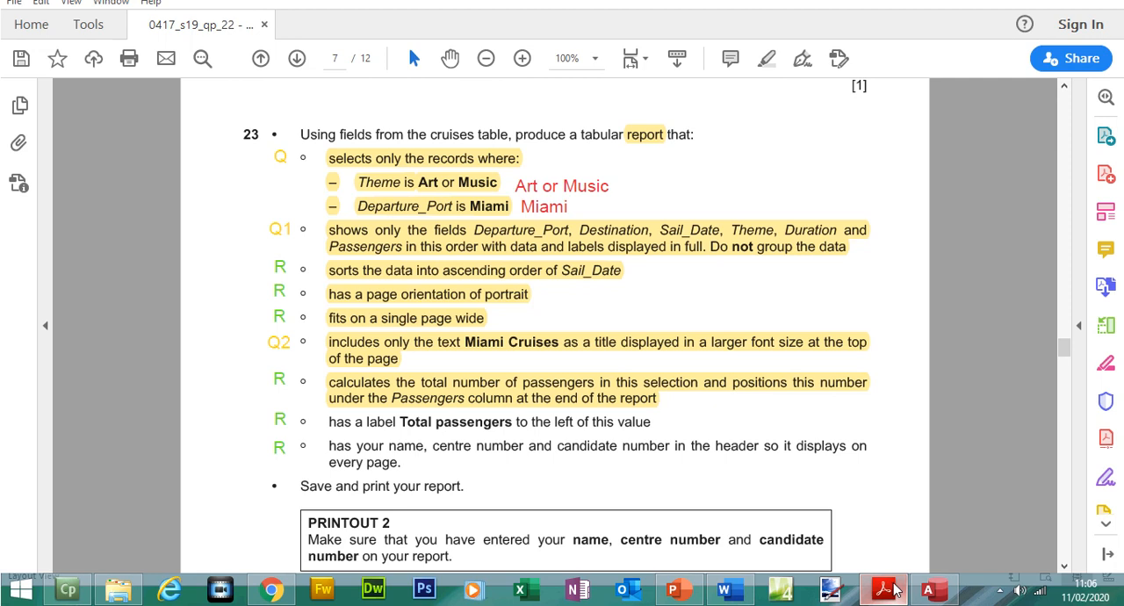
pyautogui.click(894, 589)
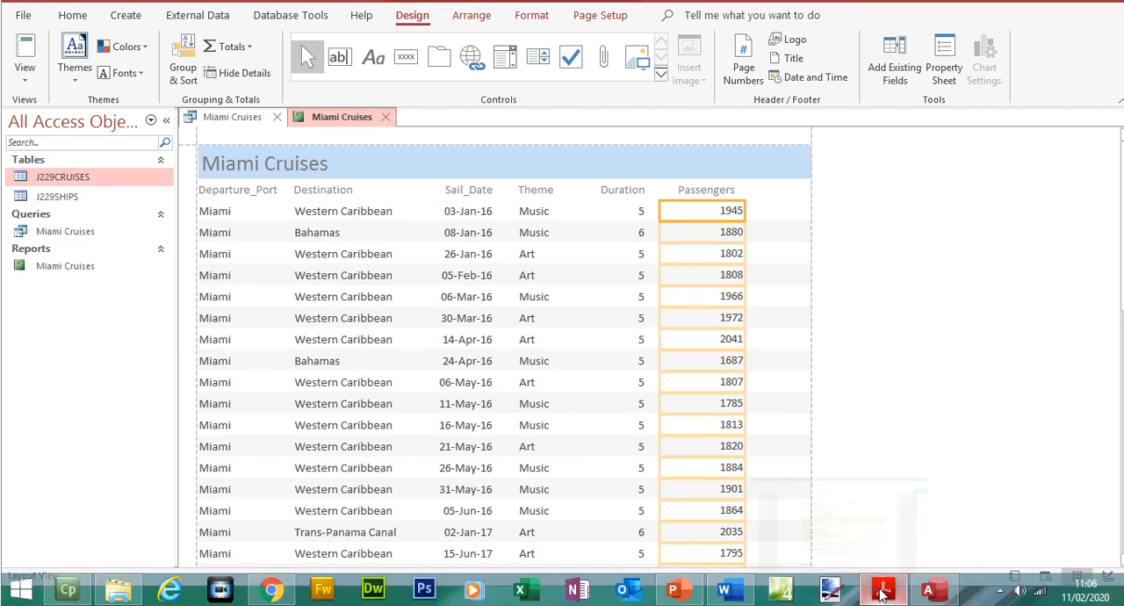
pyautogui.click(884, 589)
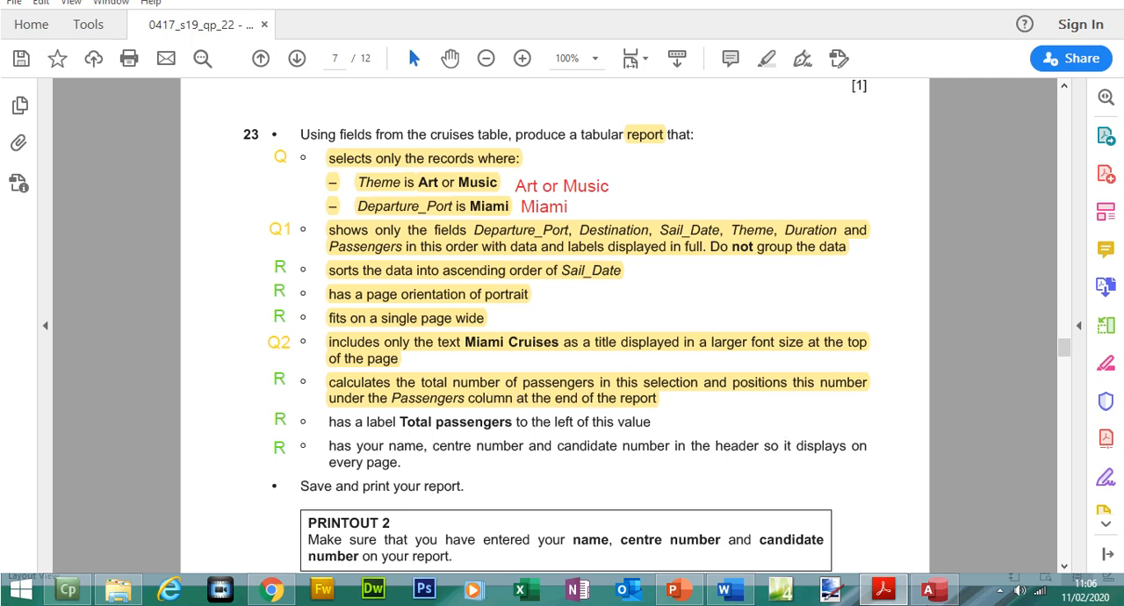
pyautogui.click(930, 592)
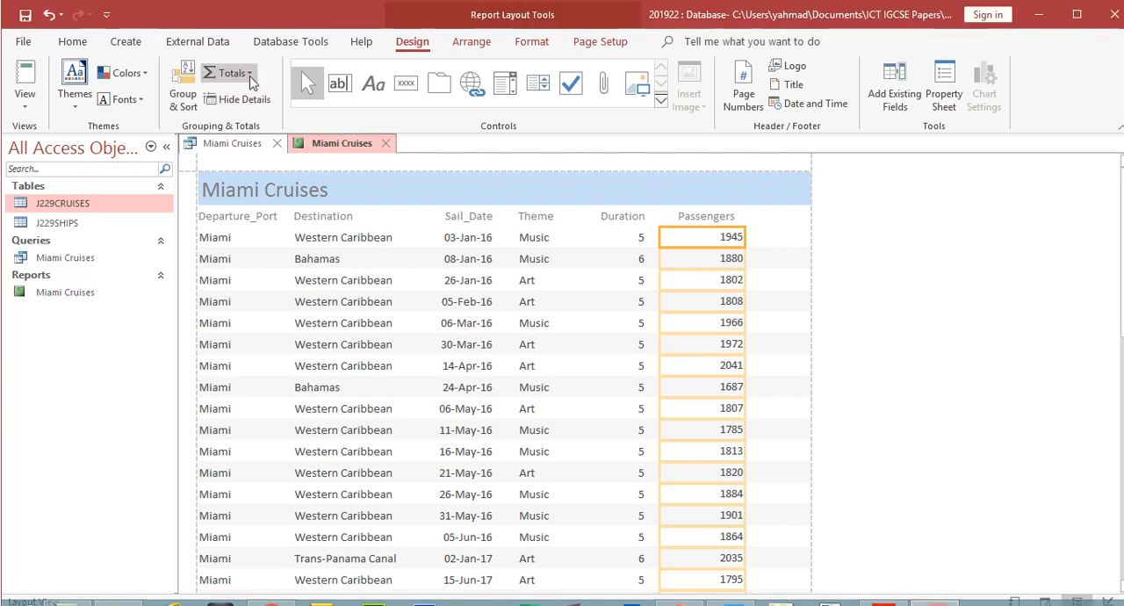
pyautogui.click(247, 48)
pyautogui.click(249, 91)
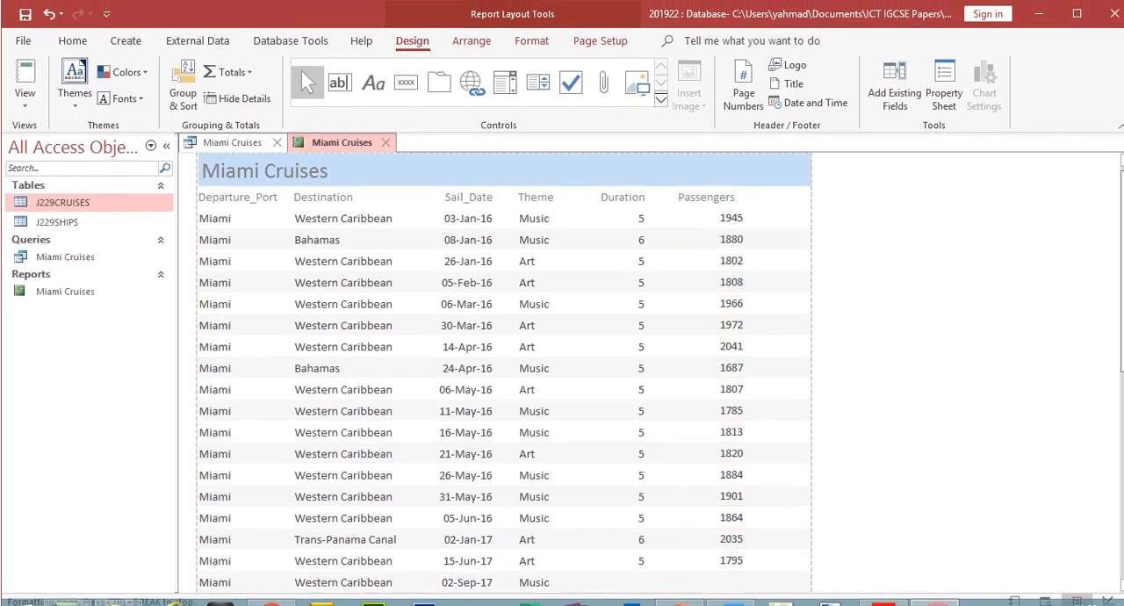
# - Examine the passenger total at the end of the report and the data columns above it
pyautogui.scroll(-5, 814, 413)
pyautogui.scroll(-4, 505, 346)
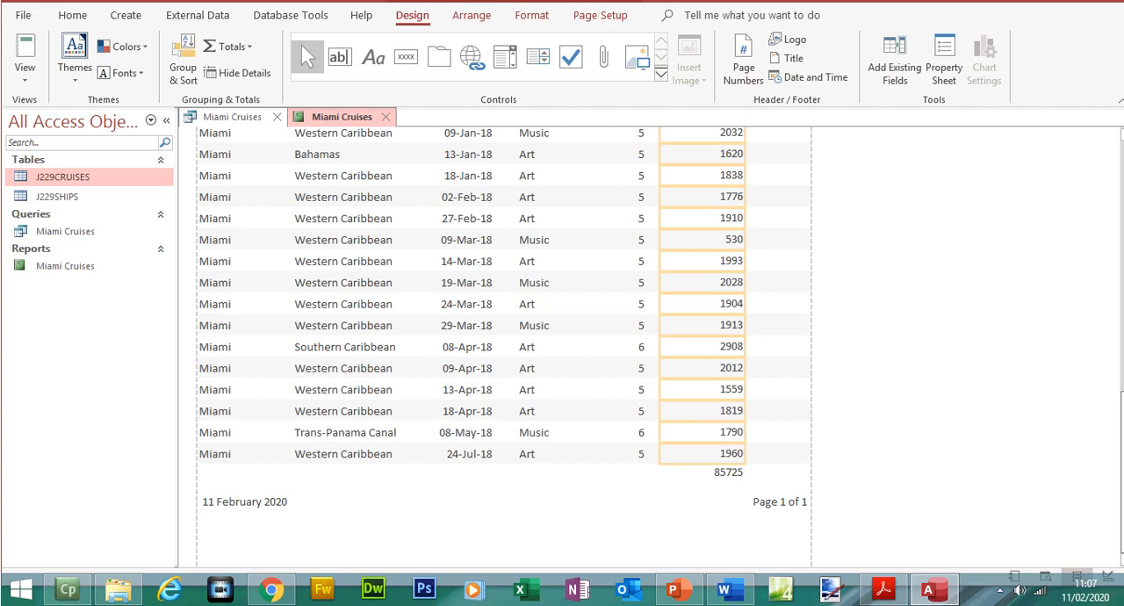
pyautogui.moveTo(1122, 517); pyautogui.dragTo(1088, 293)
pyautogui.click(224, 185)
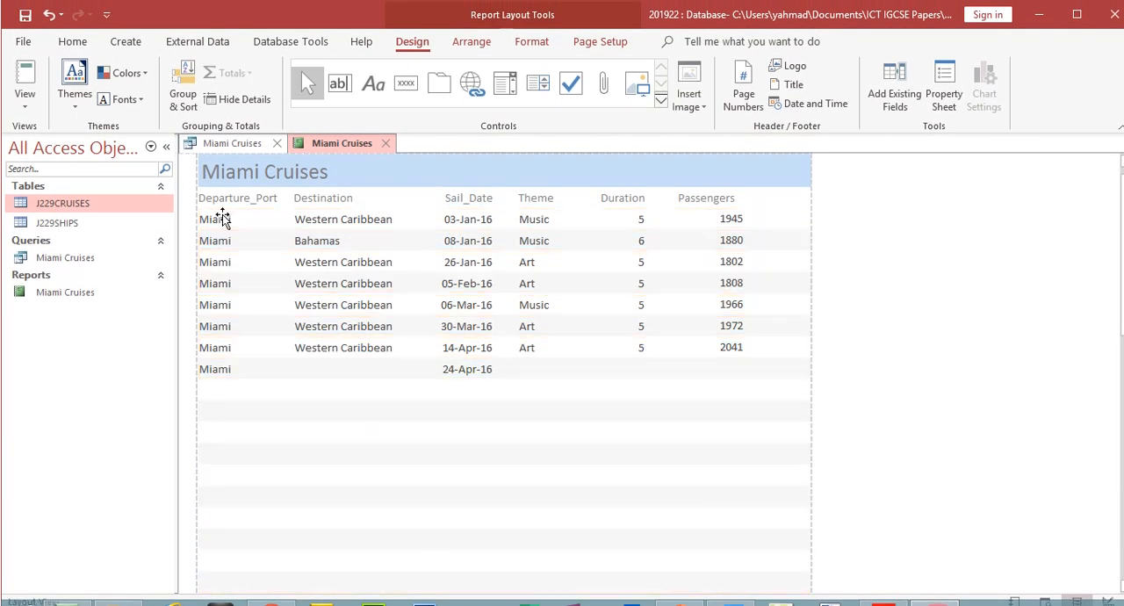
pyautogui.click(332, 219)
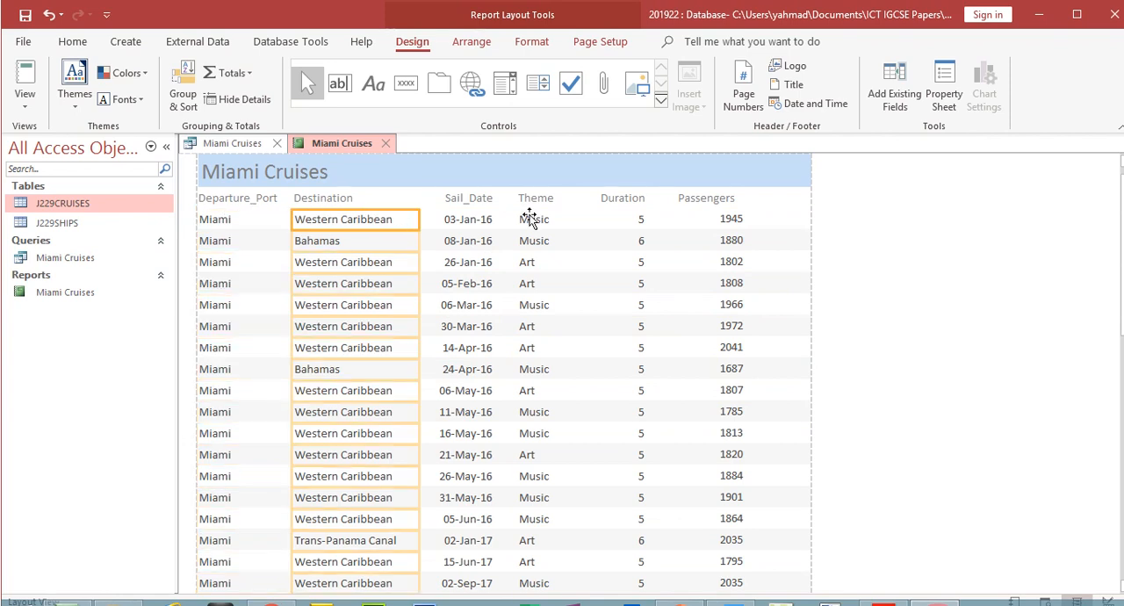
pyautogui.click(734, 219)
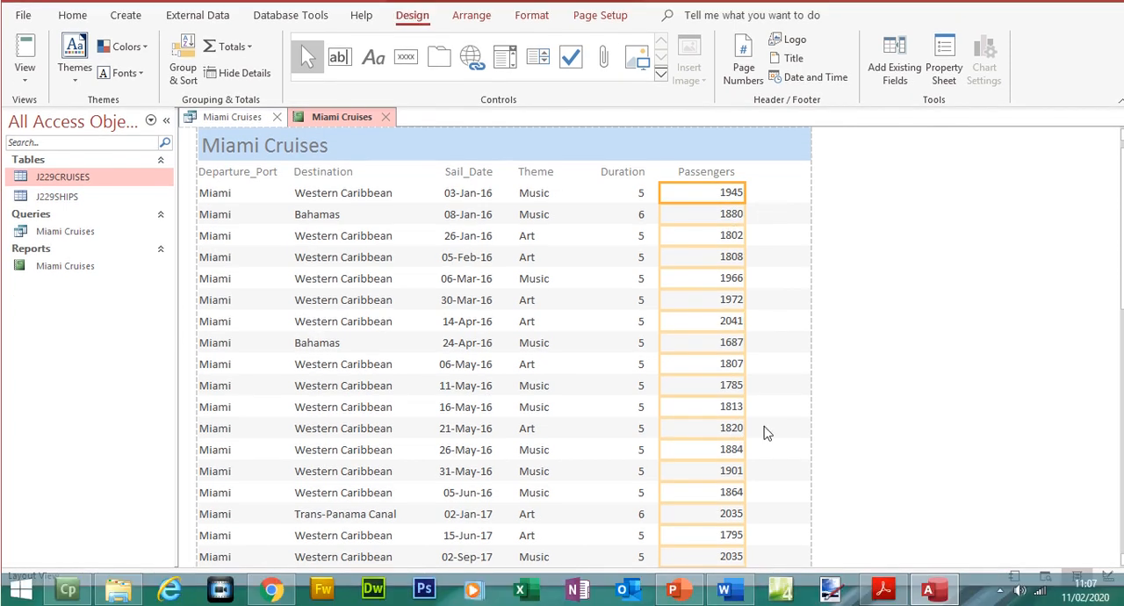
# - Copy the label text "Total passengers" from question 23 in the exam paper and return to the Access report
pyautogui.click(883, 589)
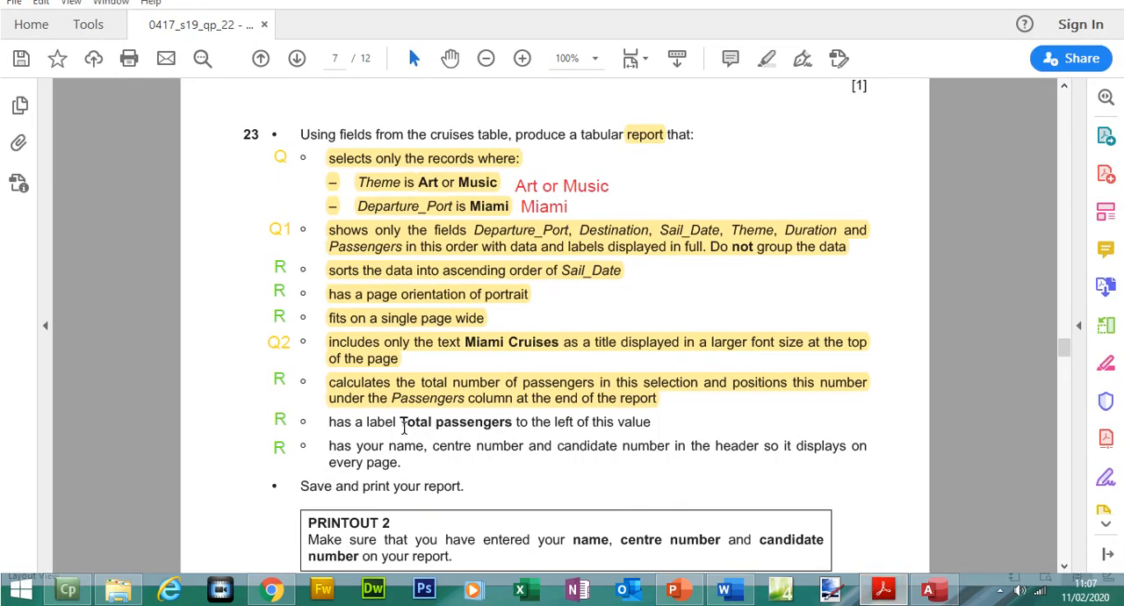
pyautogui.moveTo(401, 422); pyautogui.dragTo(473, 422)
pyautogui.rightClick(482, 426)
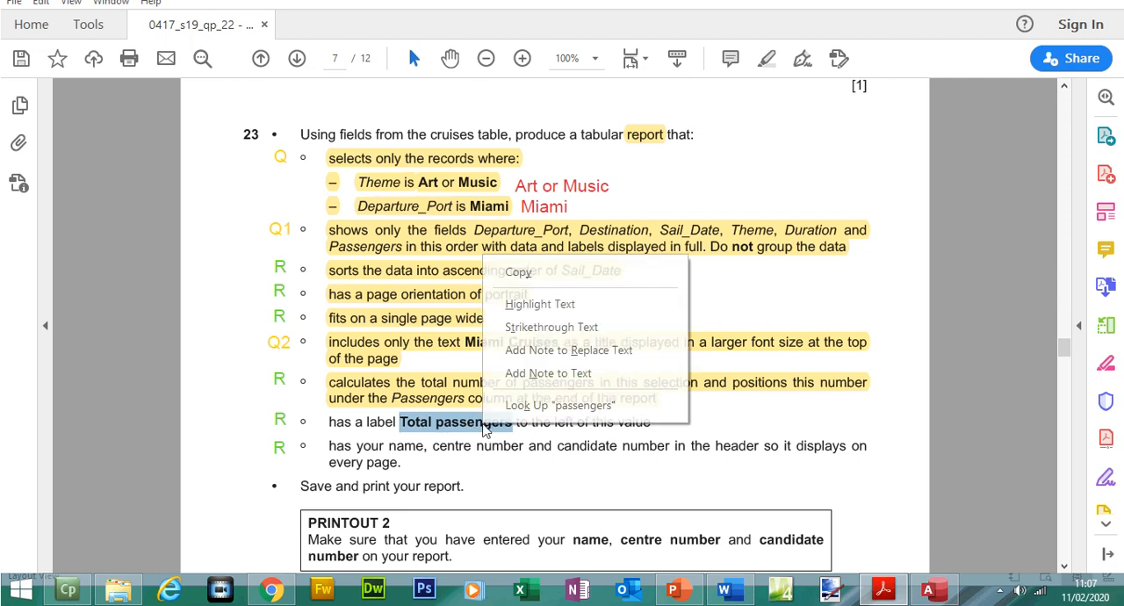
pyautogui.click(512, 344)
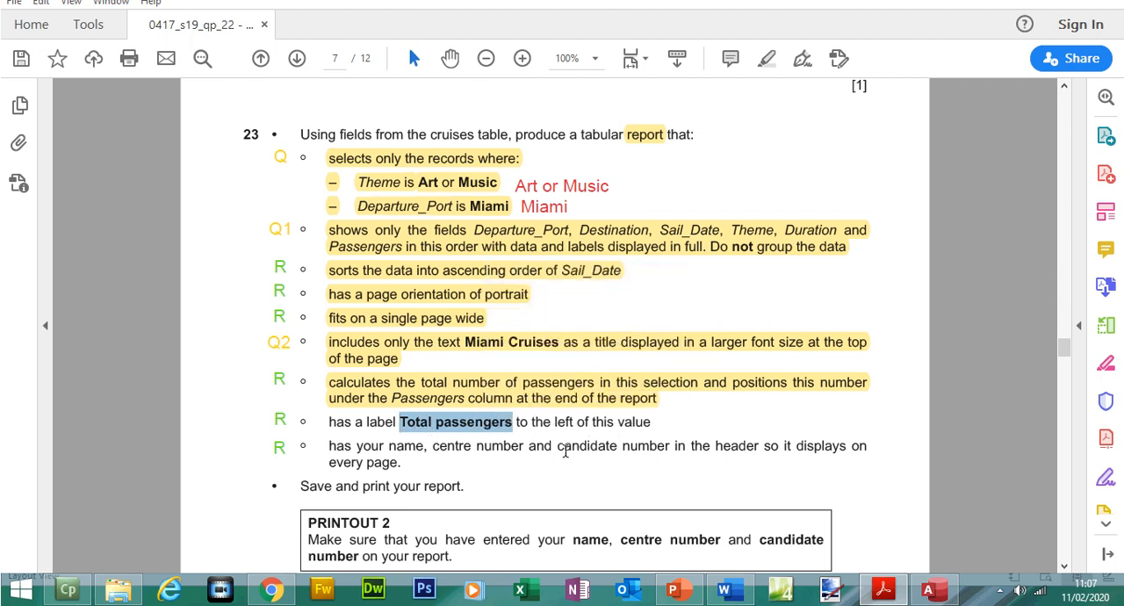
pyautogui.click(929, 586)
# - In Design View, add a "Total passengers" label about 3 cm wide to the Report Footer, left of the Passengers sum
pyautogui.click(28, 108)
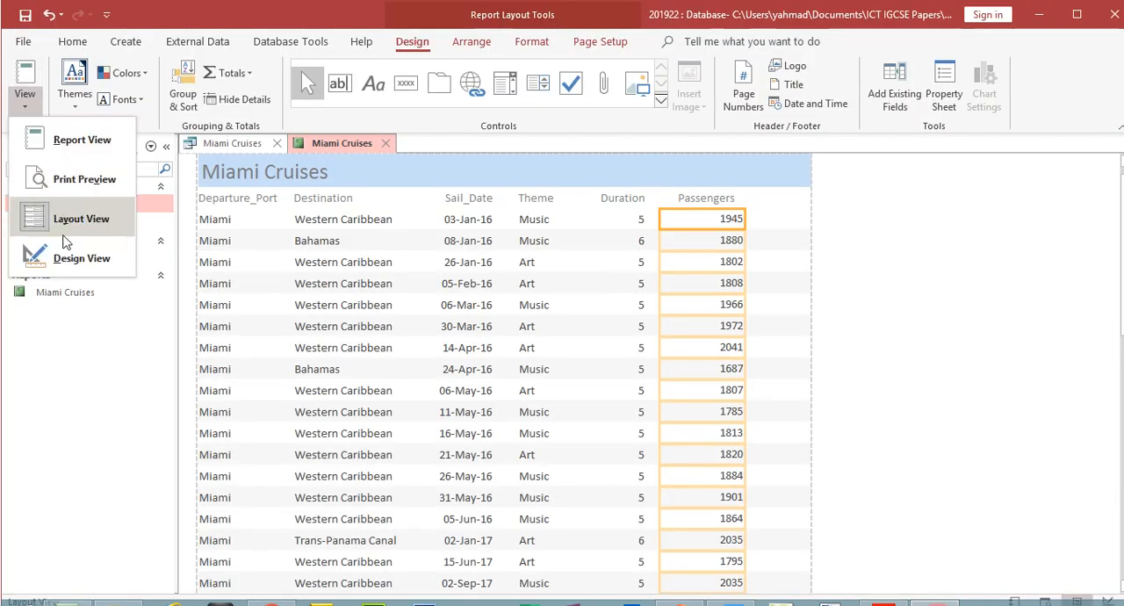
pyautogui.click(55, 255)
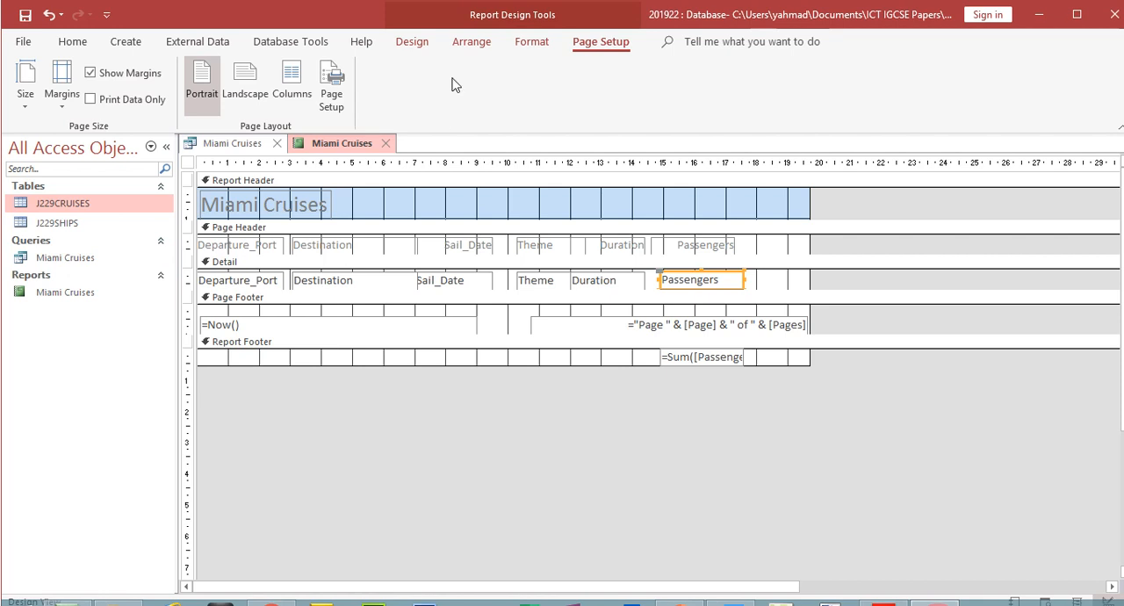
pyautogui.click(395, 42)
pyautogui.click(376, 87)
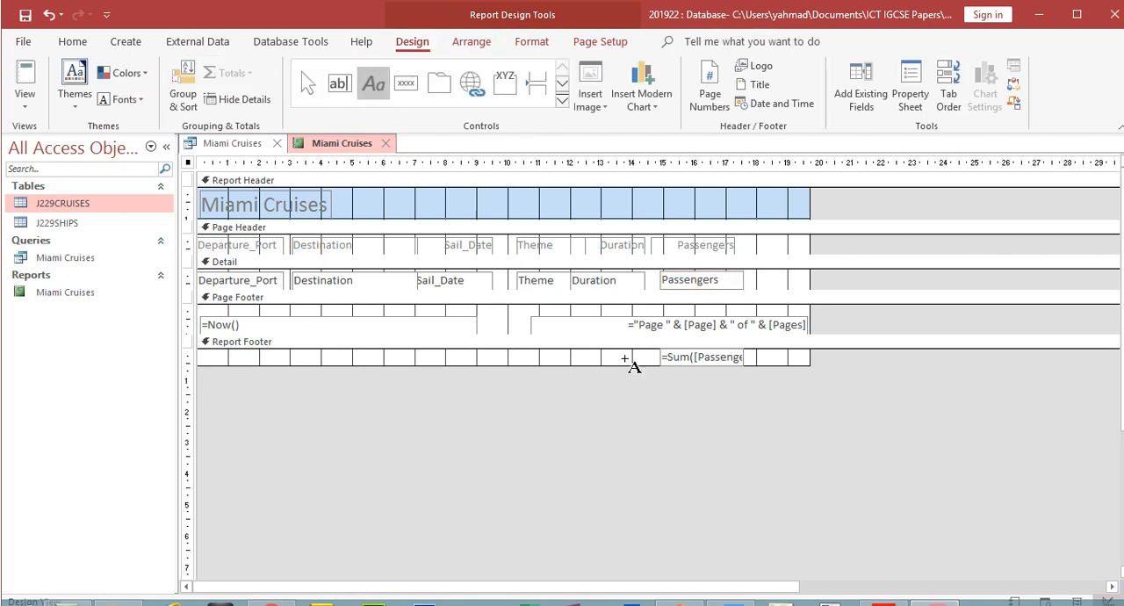
pyautogui.moveTo(577, 353); pyautogui.dragTo(648, 363)
pyautogui.write('Total passengers')
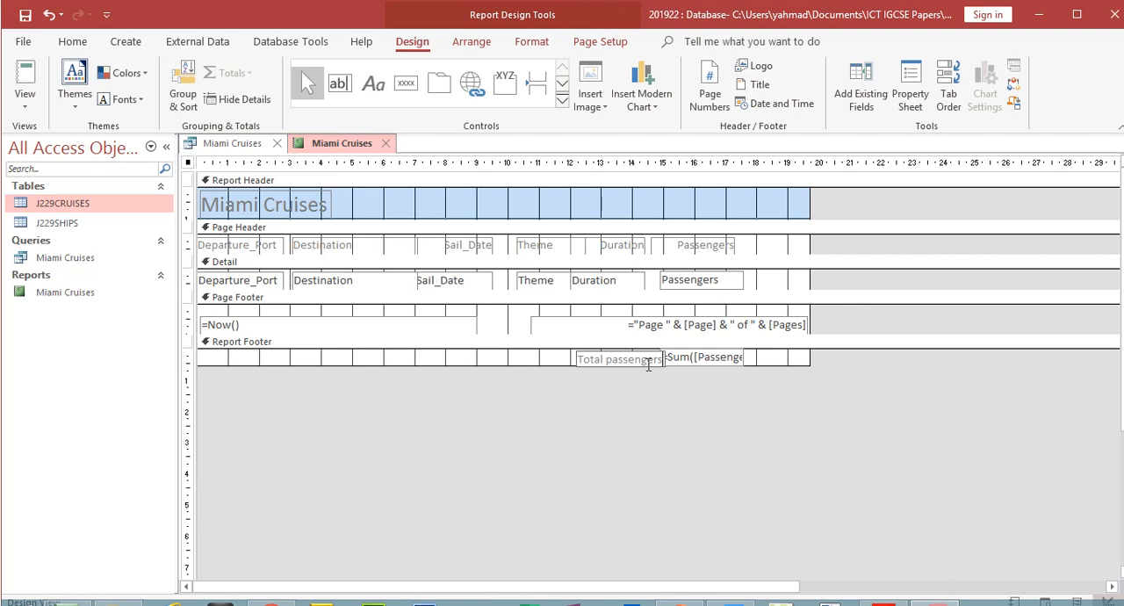
pyautogui.click(658, 406)
pyautogui.click(639, 360)
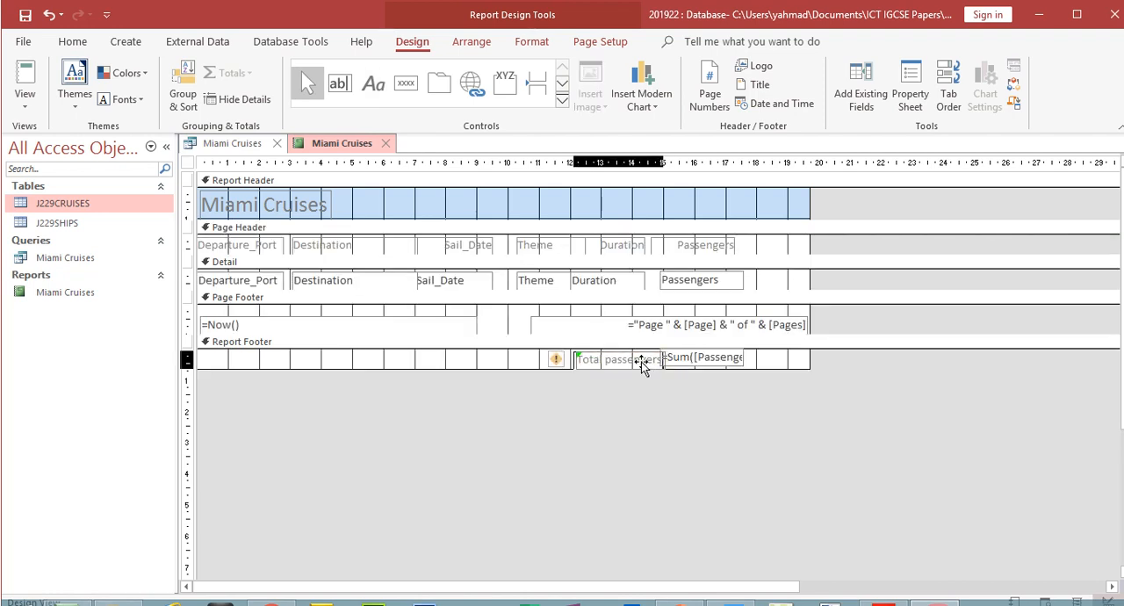
# - Align the "Total passengers" label with the Passengers sum in the Report Footer, and check the report's end in Report View
pyautogui.moveTo(639, 360); pyautogui.dragTo(638, 357)
pyautogui.click(688, 387)
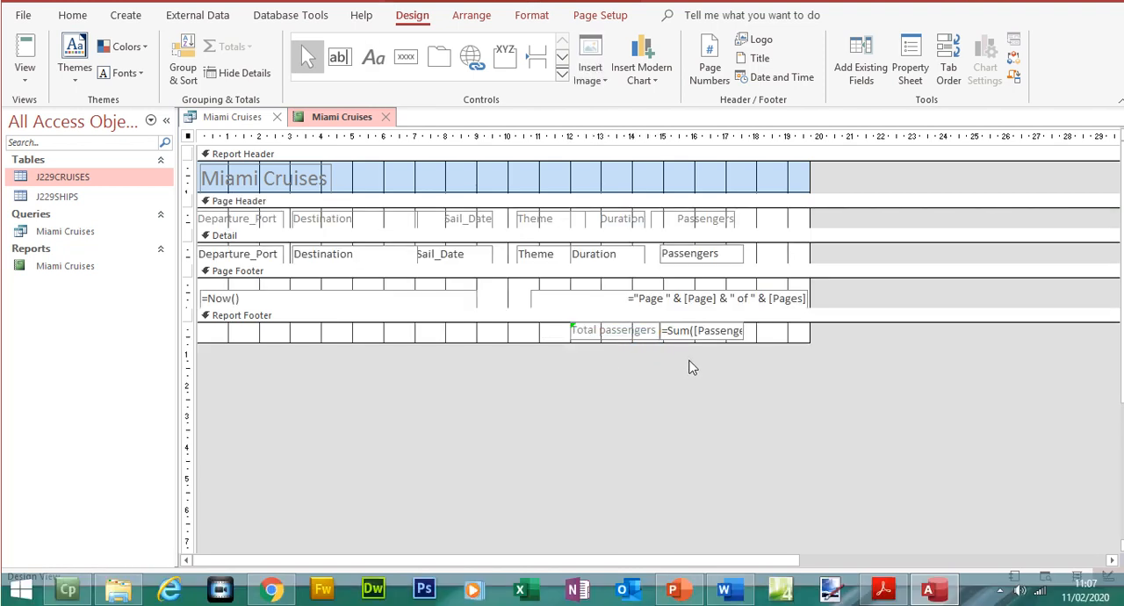
pyautogui.click(24, 83)
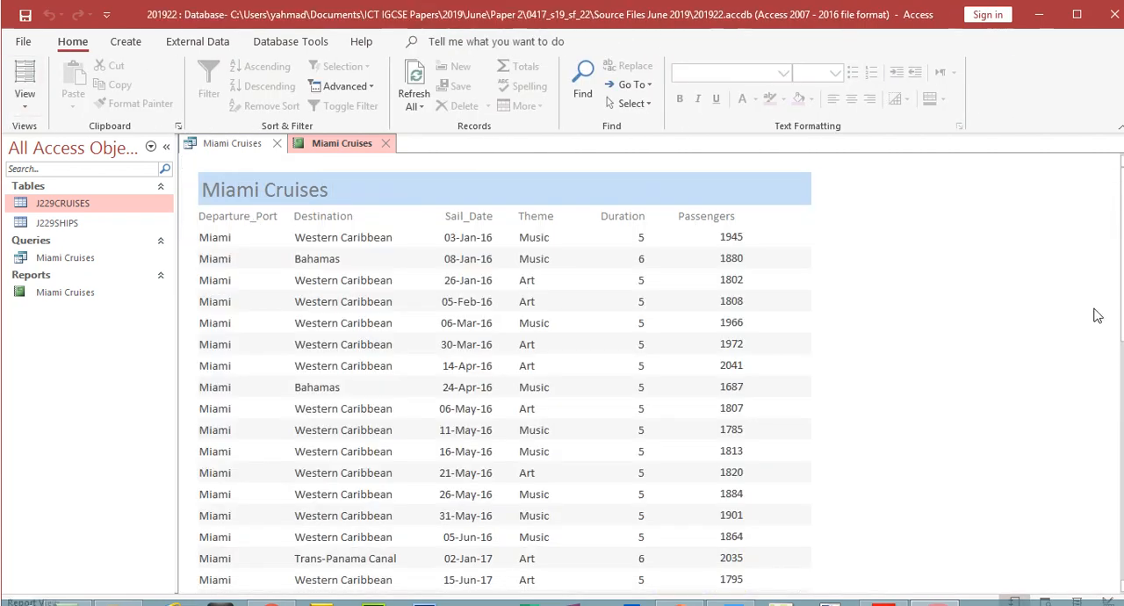
pyautogui.moveTo(1122, 263); pyautogui.dragTo(1122, 503)
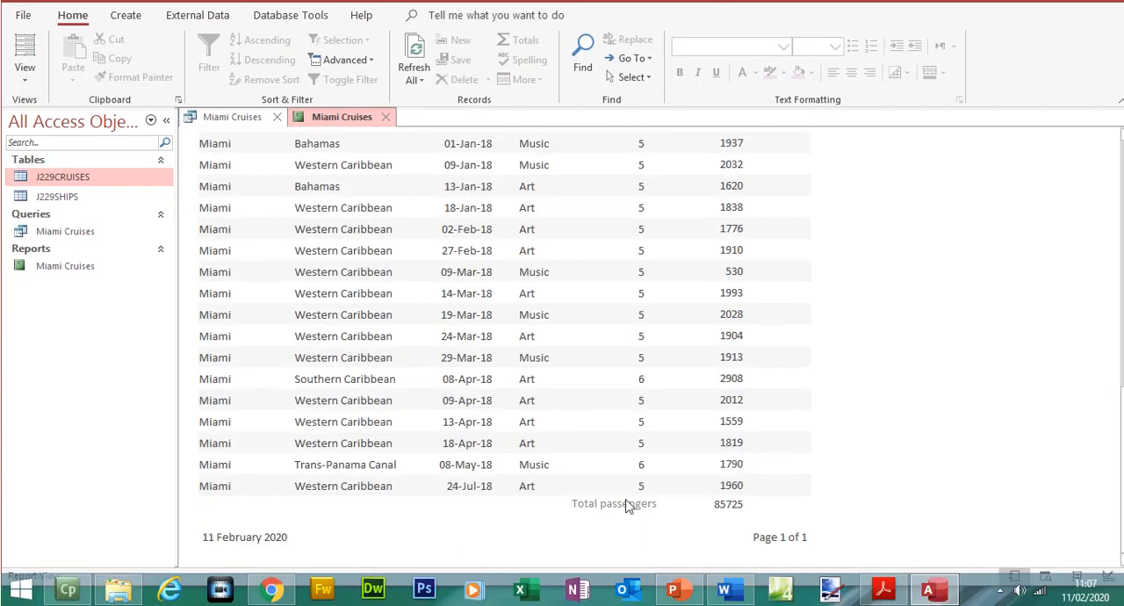
# - In the exam paper, highlight question 23's requirements for the "Total passengers" label and the candidate details in the header
pyautogui.click(885, 588)
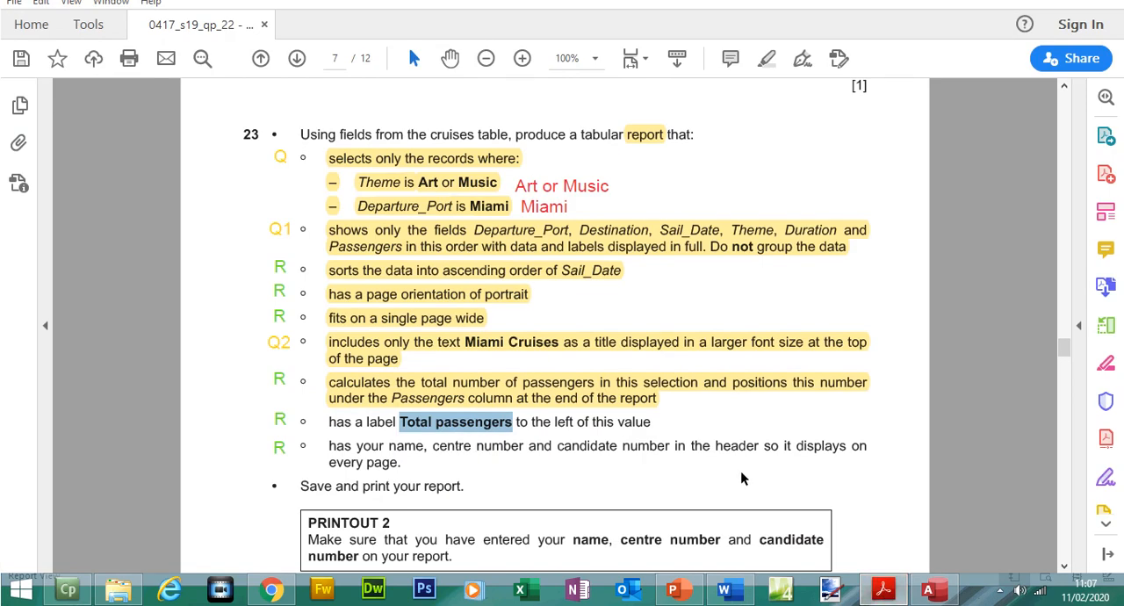
pyautogui.moveTo(329, 461); pyautogui.dragTo(398, 463)
pyautogui.click(406, 468)
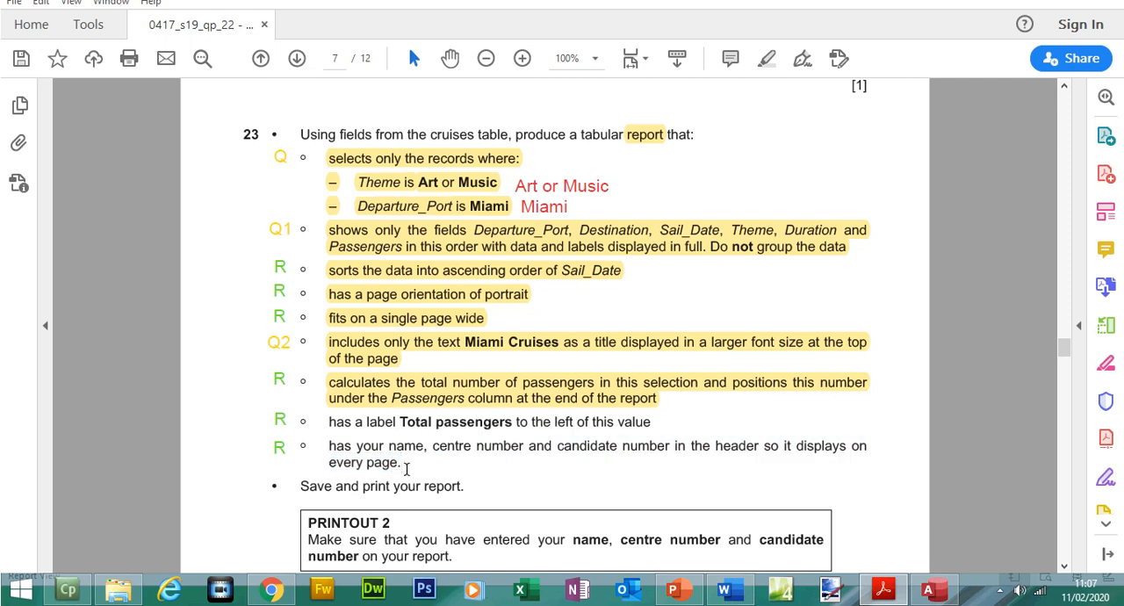
pyautogui.moveTo(329, 445); pyautogui.dragTo(405, 467)
pyautogui.moveTo(329, 419); pyautogui.dragTo(403, 463)
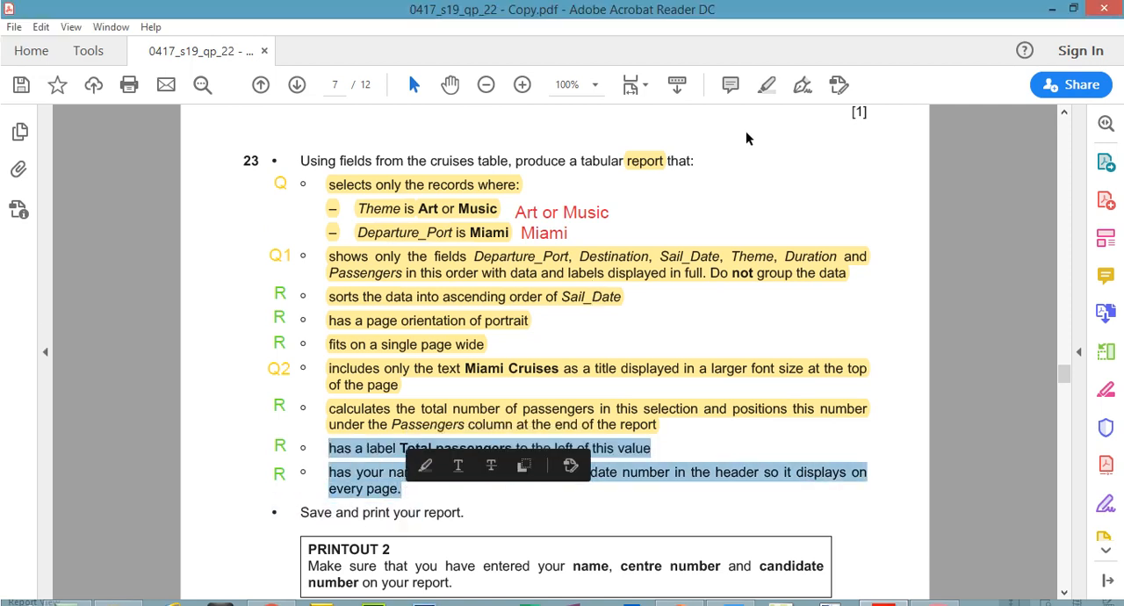
pyautogui.click(766, 84)
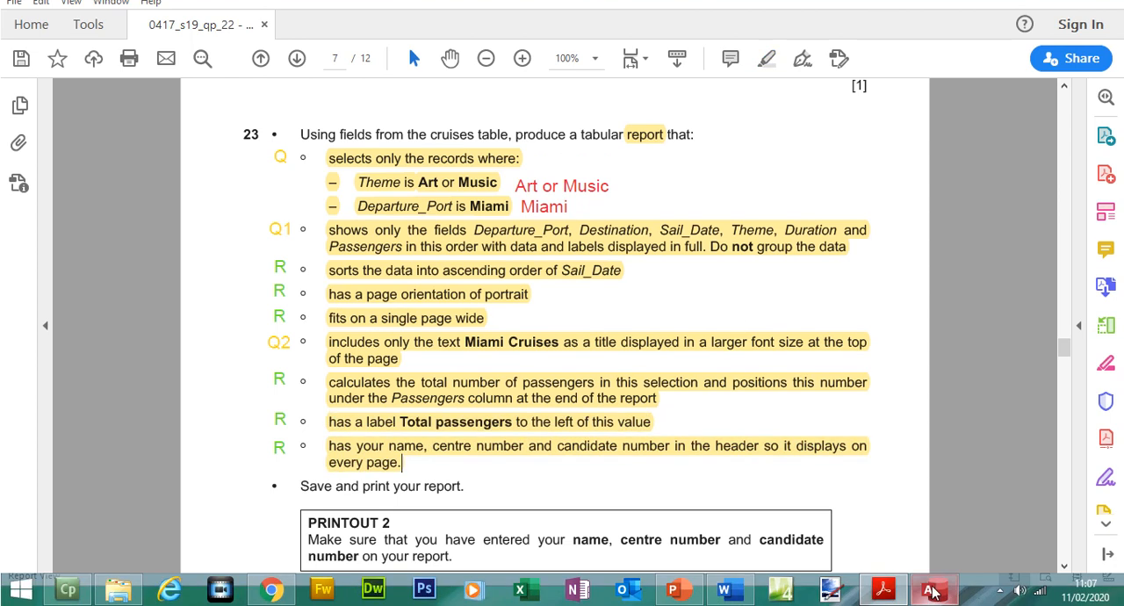
# - Back in Access, open the report in Design View and move all Page Header column labels down about 0.6 cm
pyautogui.click(932, 591)
pyautogui.click(24, 72)
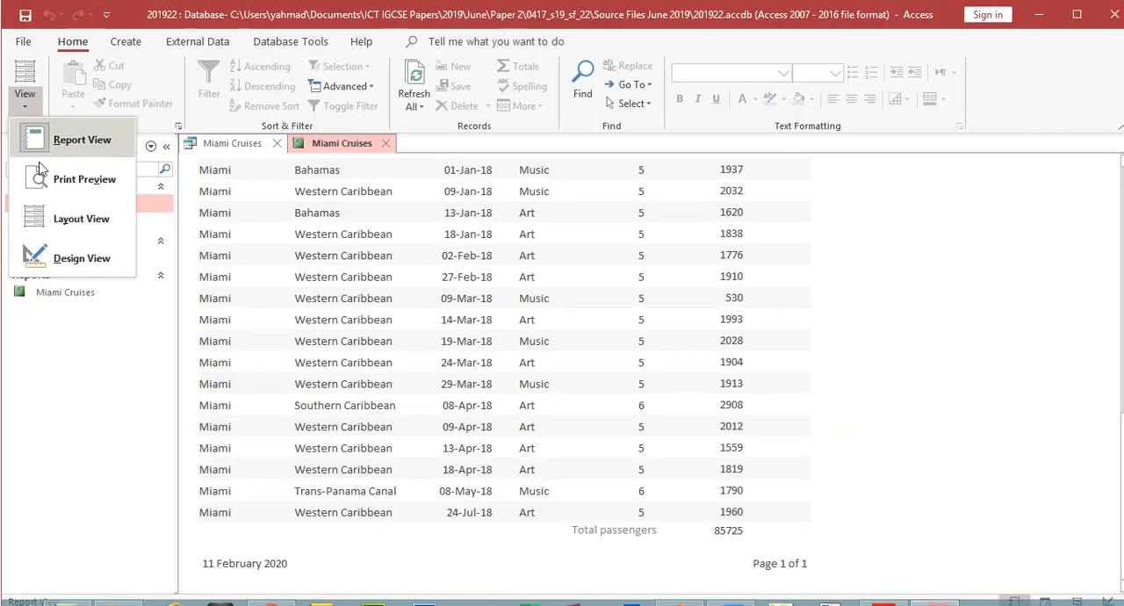
pyautogui.click(53, 258)
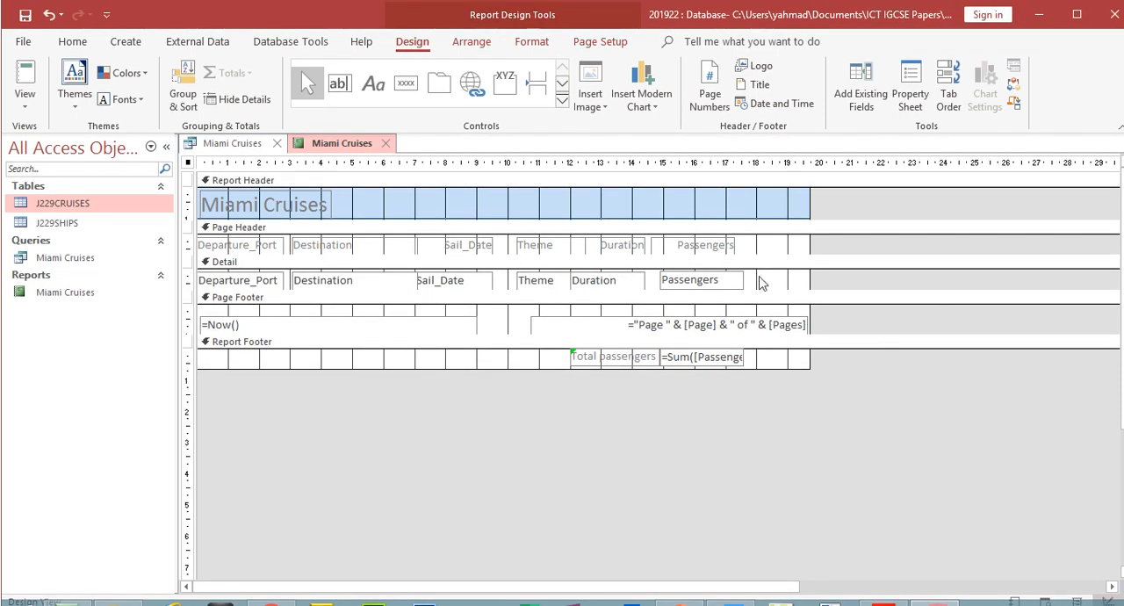
pyautogui.moveTo(760, 256); pyautogui.dragTo(245, 274)
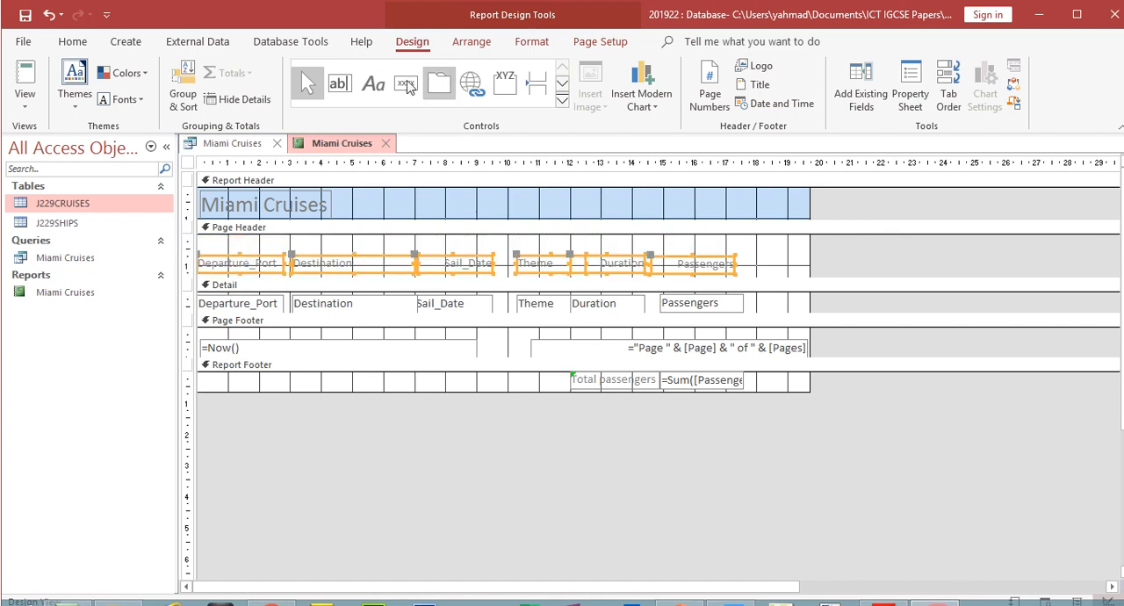
# - Add a label with the candidate's name, centre number and candidate number to the Page Header, above the Passengers heading
pyautogui.click(373, 83)
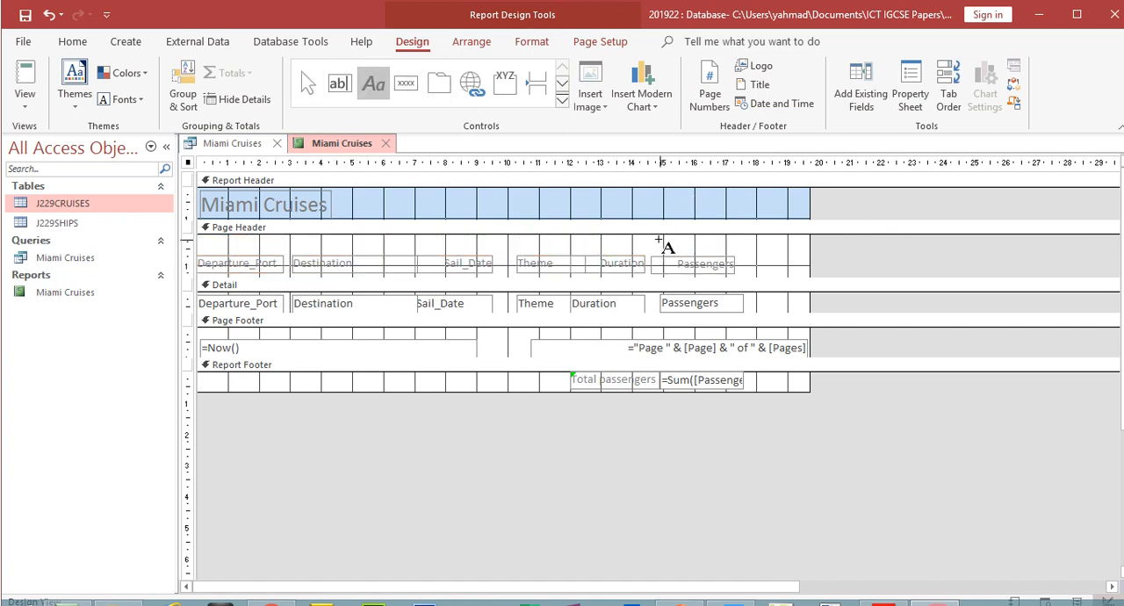
pyautogui.click(659, 244)
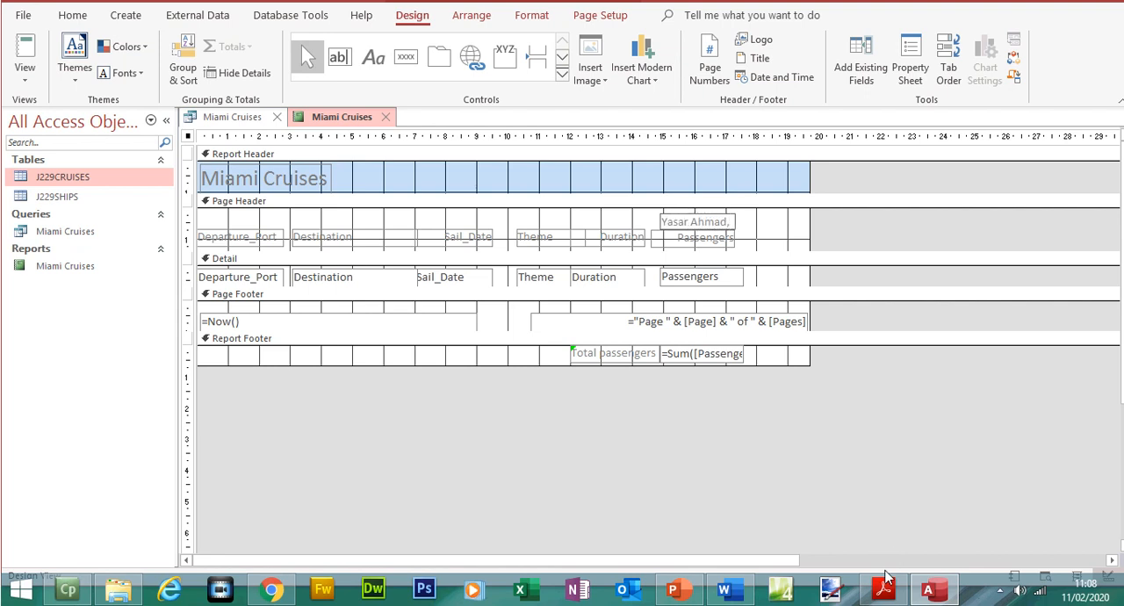
pyautogui.click(883, 588)
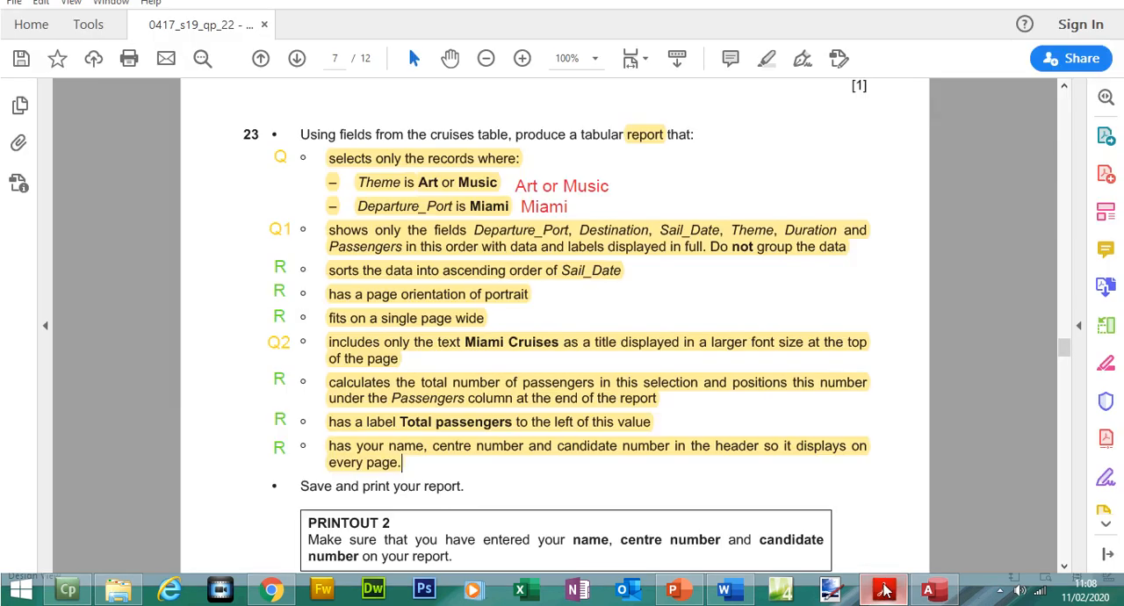
pyautogui.click(883, 588)
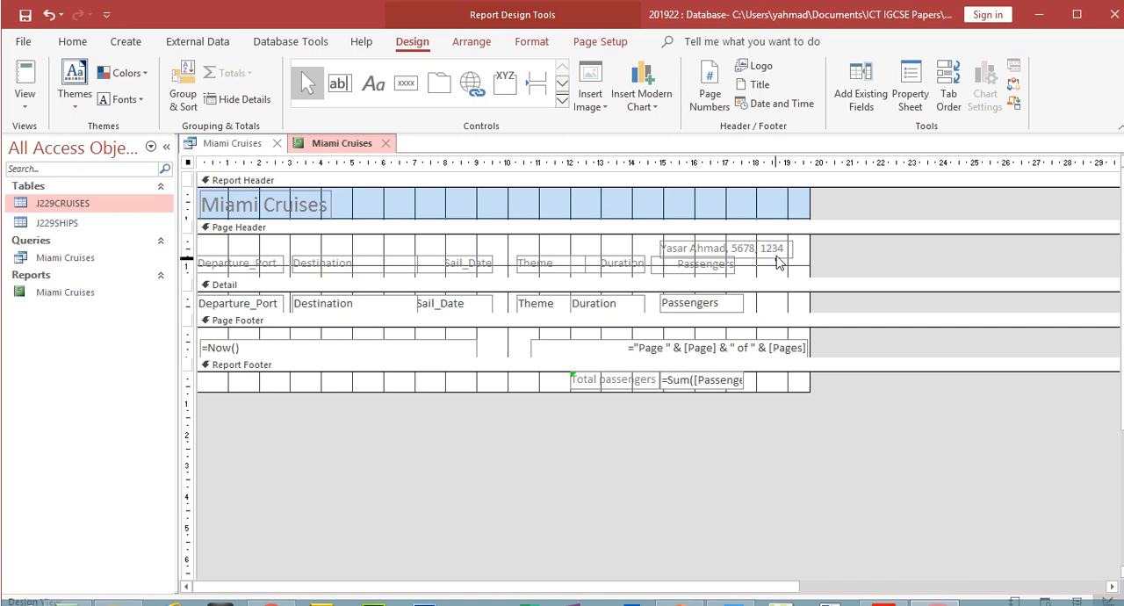
pyautogui.click(781, 251)
pyautogui.click(781, 250)
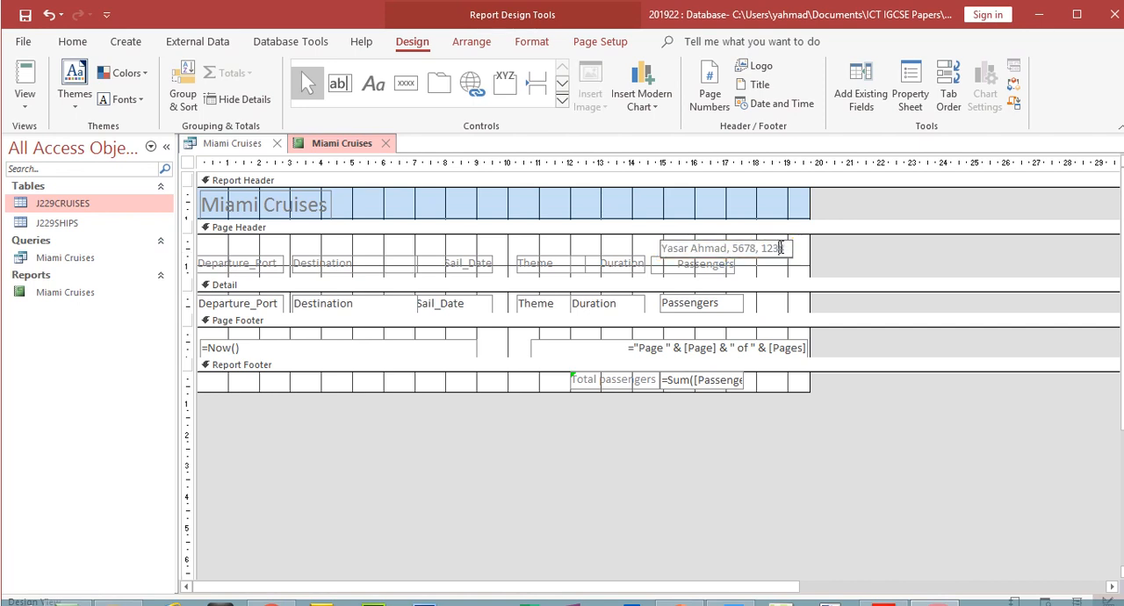
pyautogui.click(851, 248)
pyautogui.moveTo(793, 255); pyautogui.dragTo(797, 251)
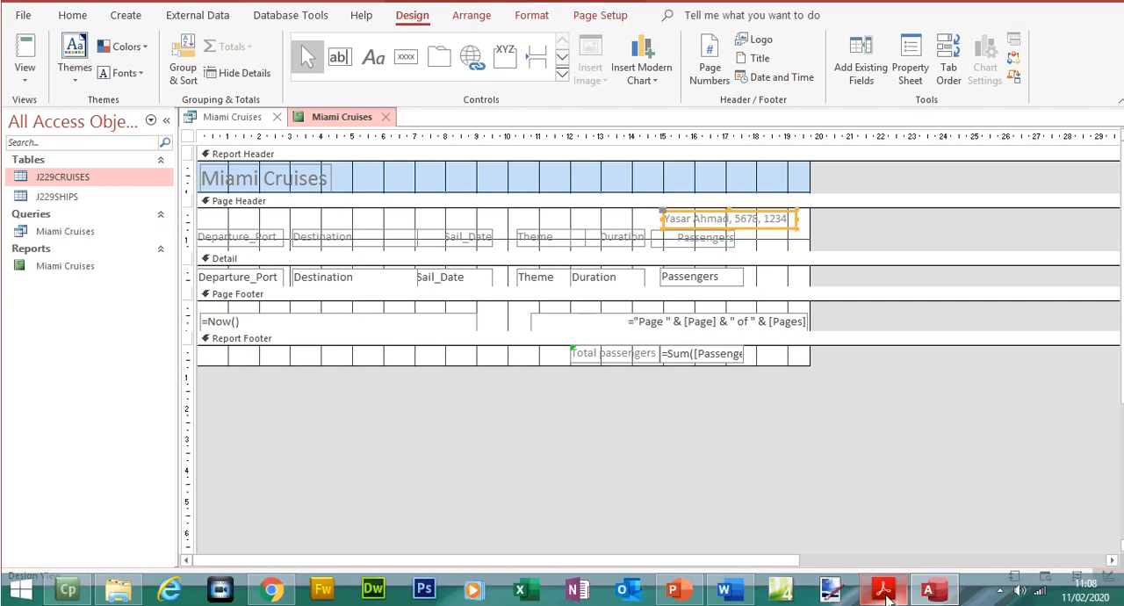
# - In the exam paper, highlight the save-and-print instruction and the Printout 2 requirements
pyautogui.click(883, 590)
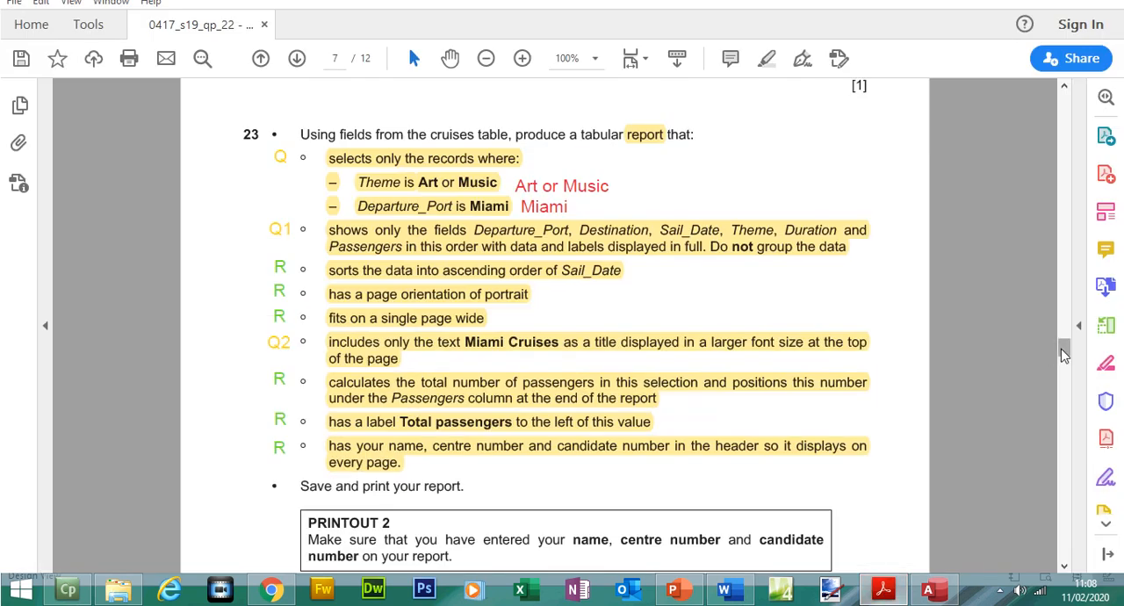
pyautogui.scroll(-4, 1062, 353)
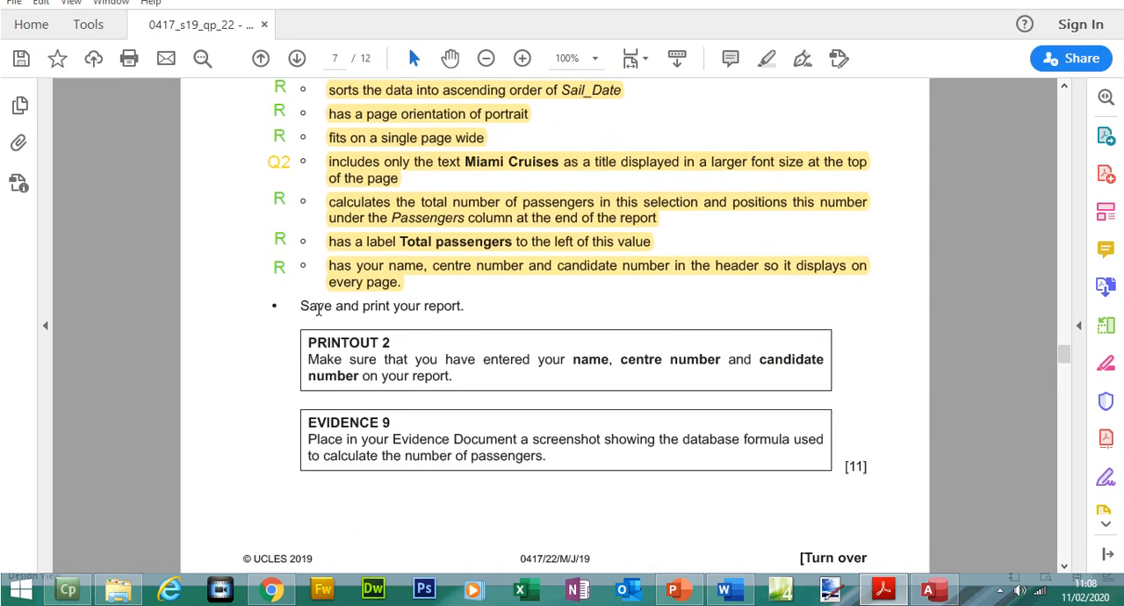
pyautogui.moveTo(331, 309); pyautogui.dragTo(452, 378)
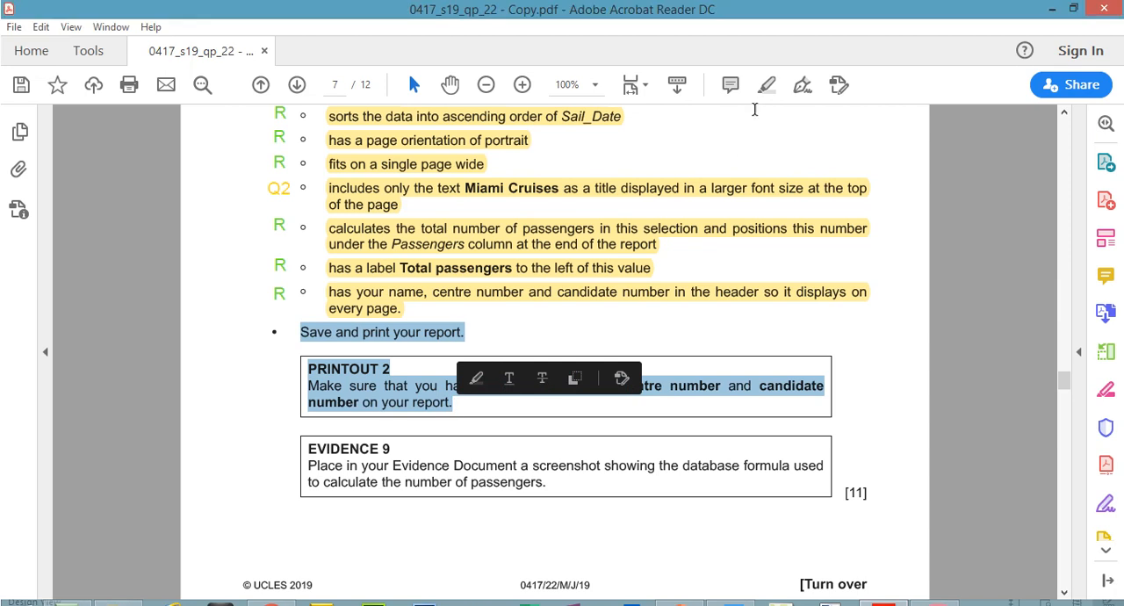
pyautogui.click(767, 83)
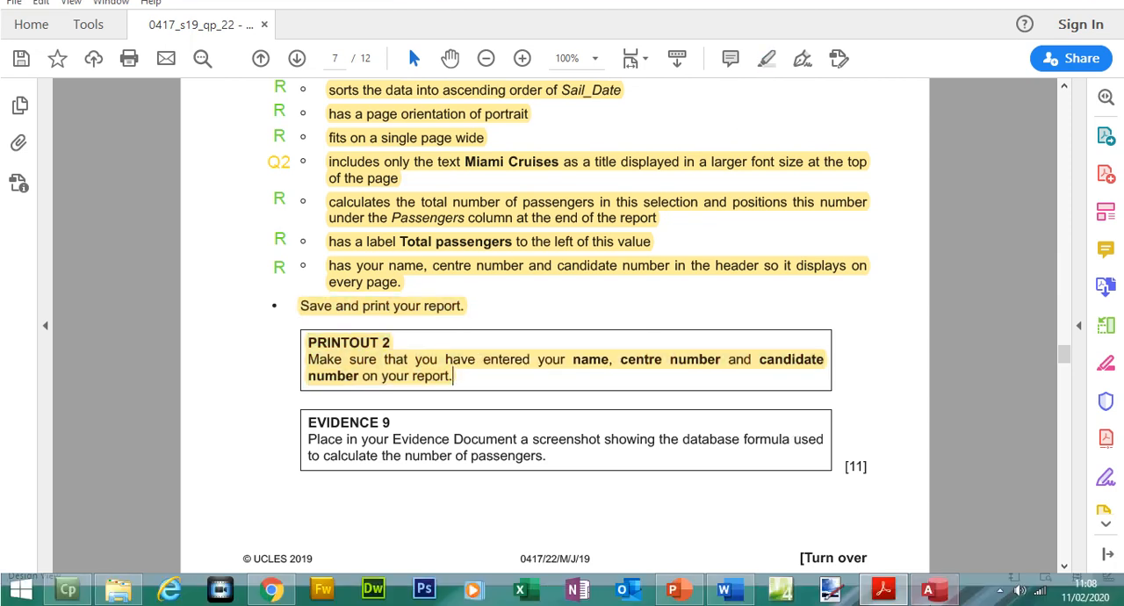
# - Return to Access and check both pages of the Miami Cruises report in Print Preview at 40% zoom
pyautogui.click(930, 590)
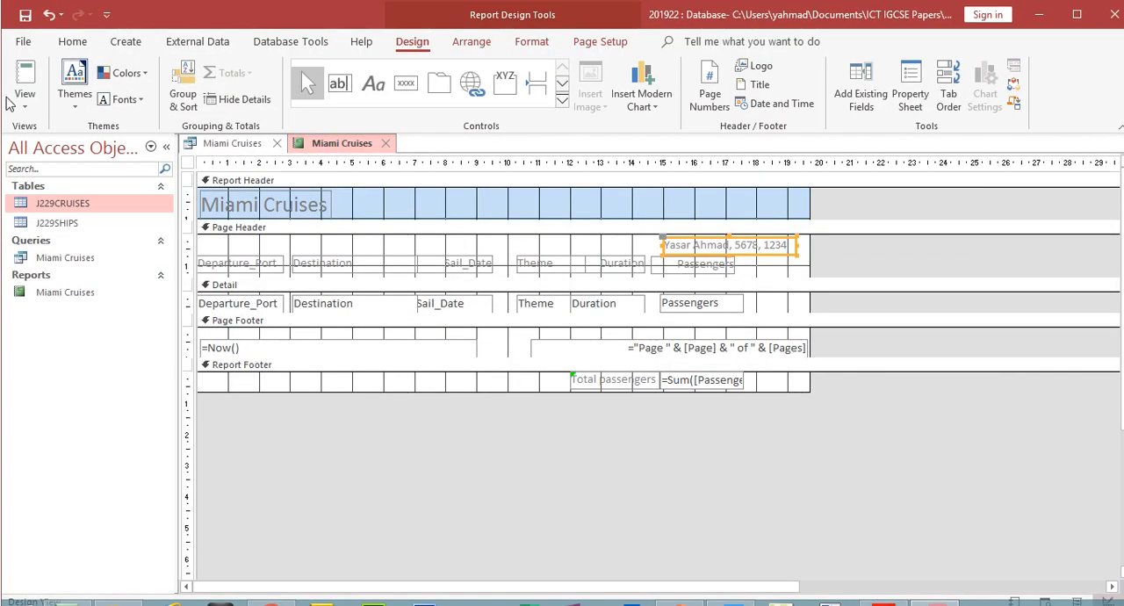
pyautogui.click(24, 80)
pyautogui.click(66, 179)
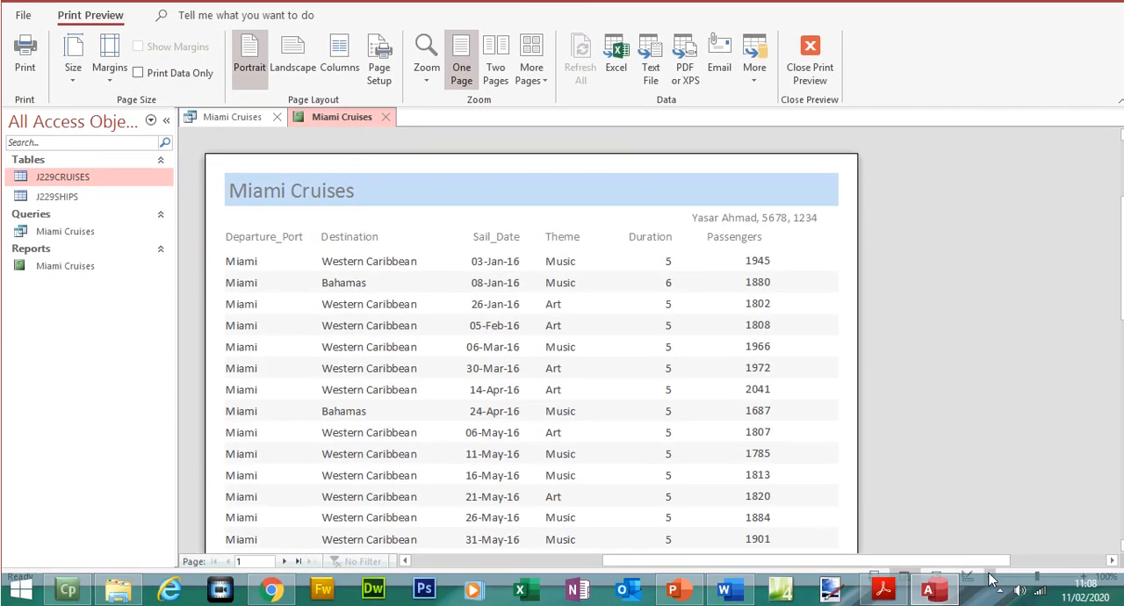
pyautogui.click(992, 603)
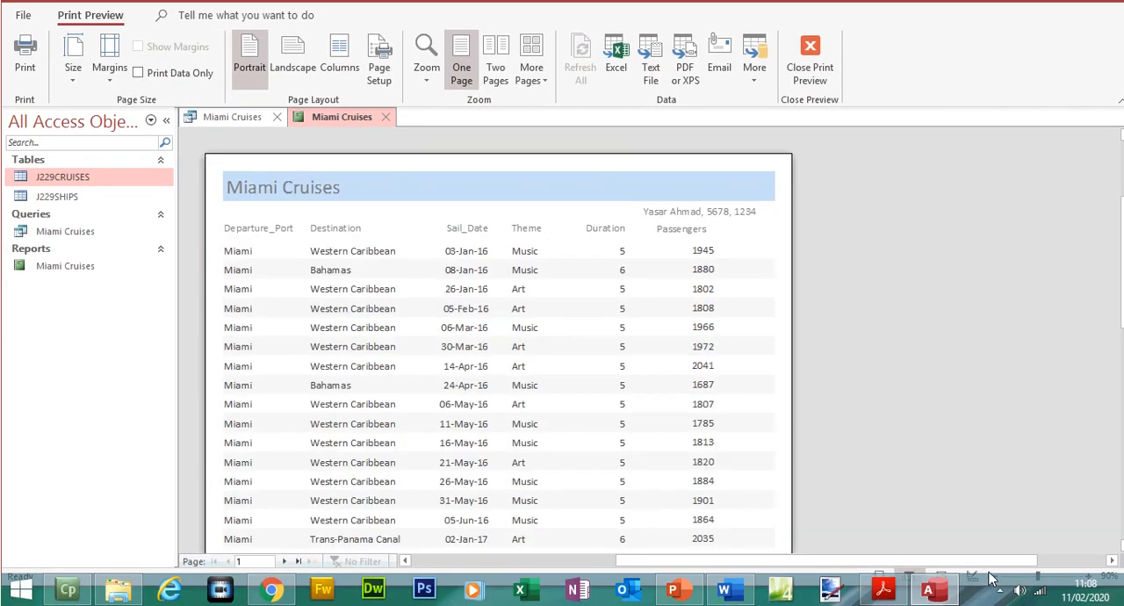
pyautogui.click(997, 575)
pyautogui.click(996, 575)
pyautogui.click(996, 575)
pyautogui.click(997, 575)
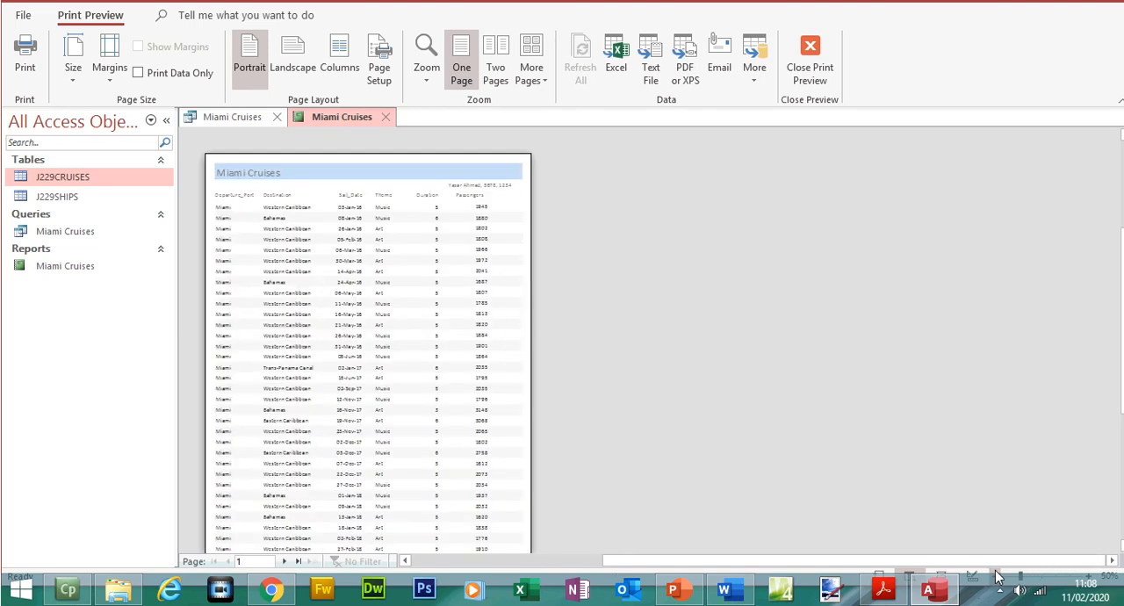
pyautogui.click(997, 575)
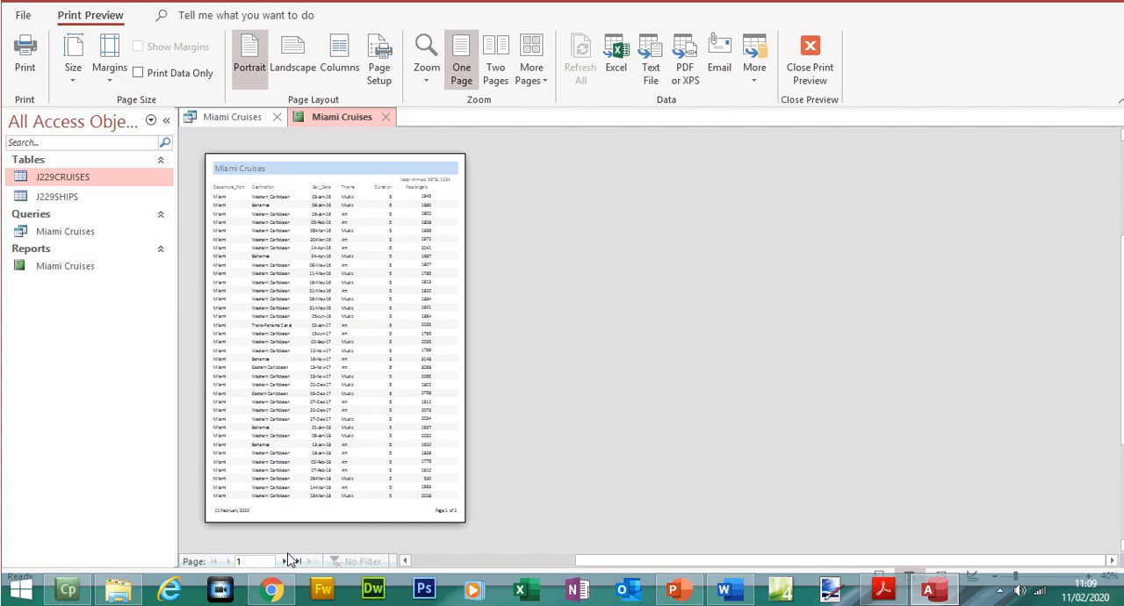
pyautogui.click(287, 561)
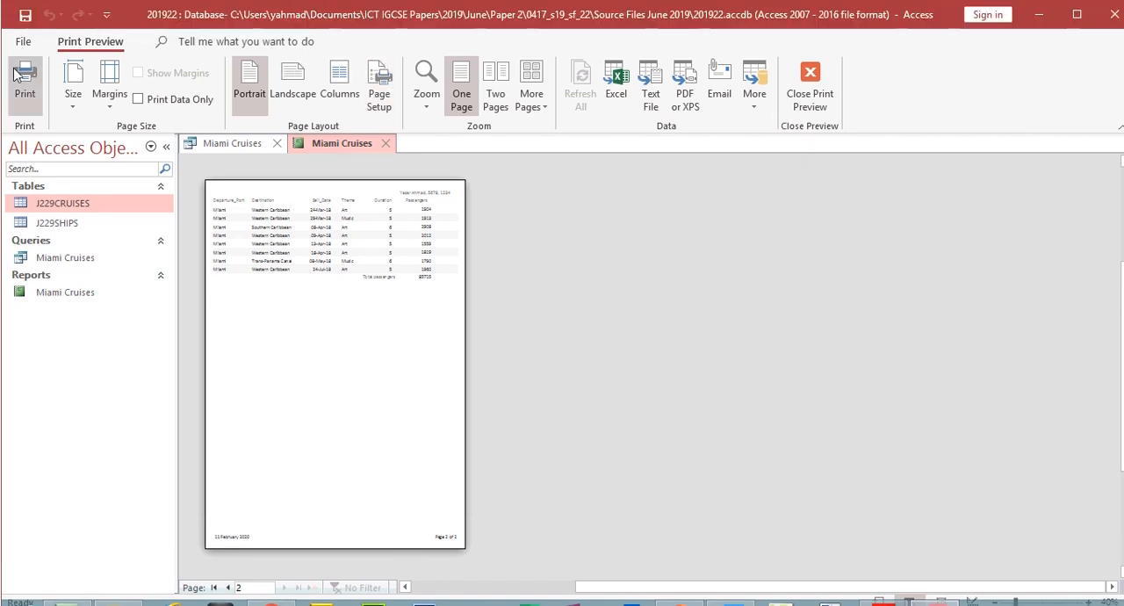
# - Leave the print preview, save the report, and close both the Miami Cruises report and query
pyautogui.click(831, 90)
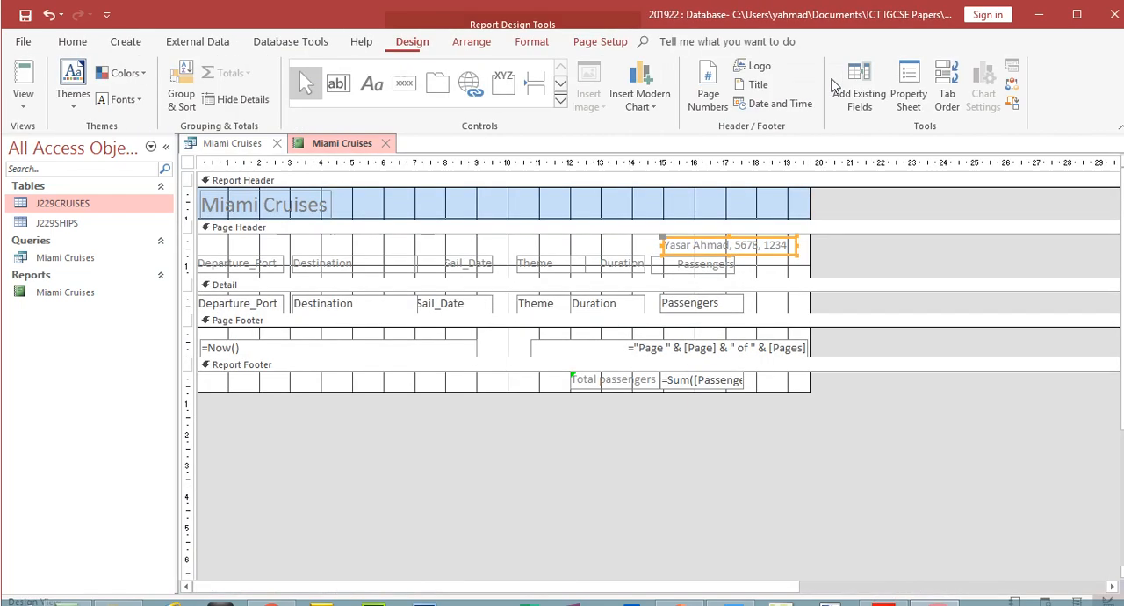
pyautogui.click(22, 22)
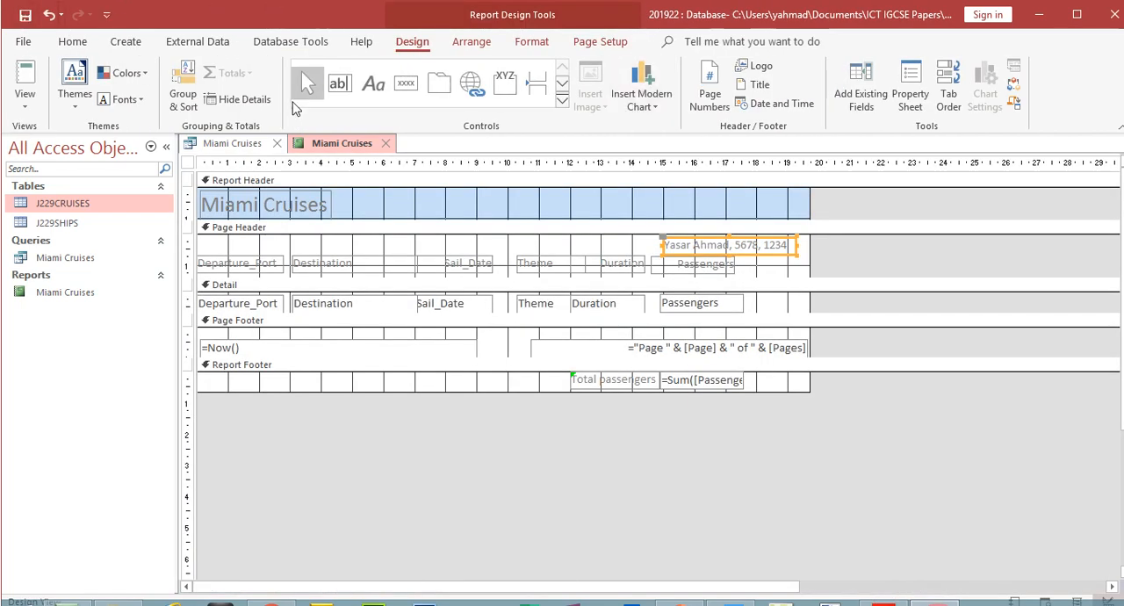
pyautogui.click(386, 144)
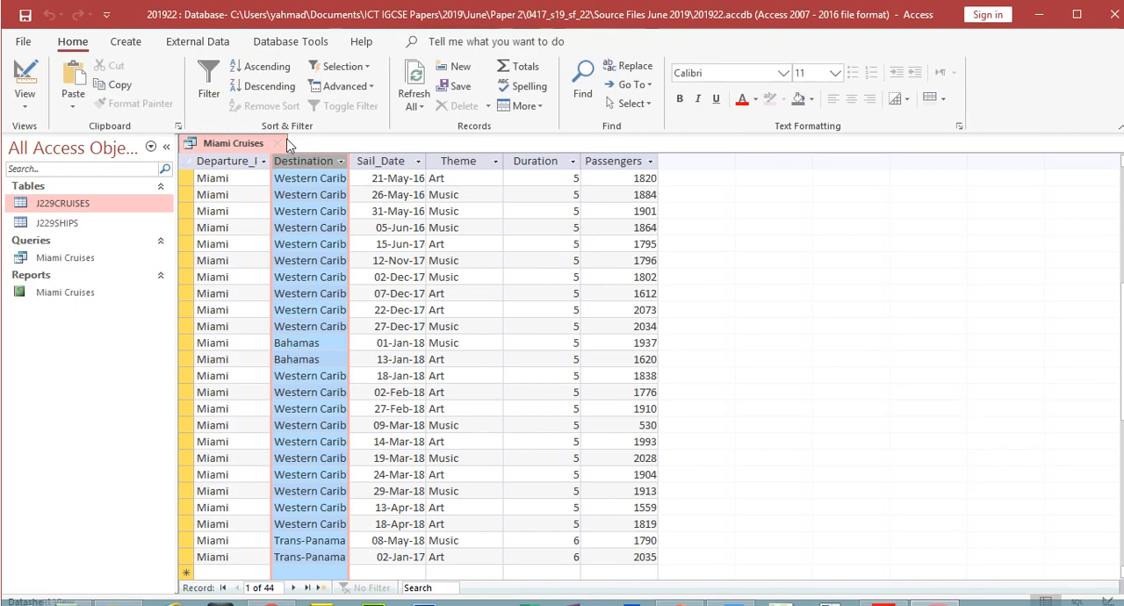
pyautogui.click(277, 145)
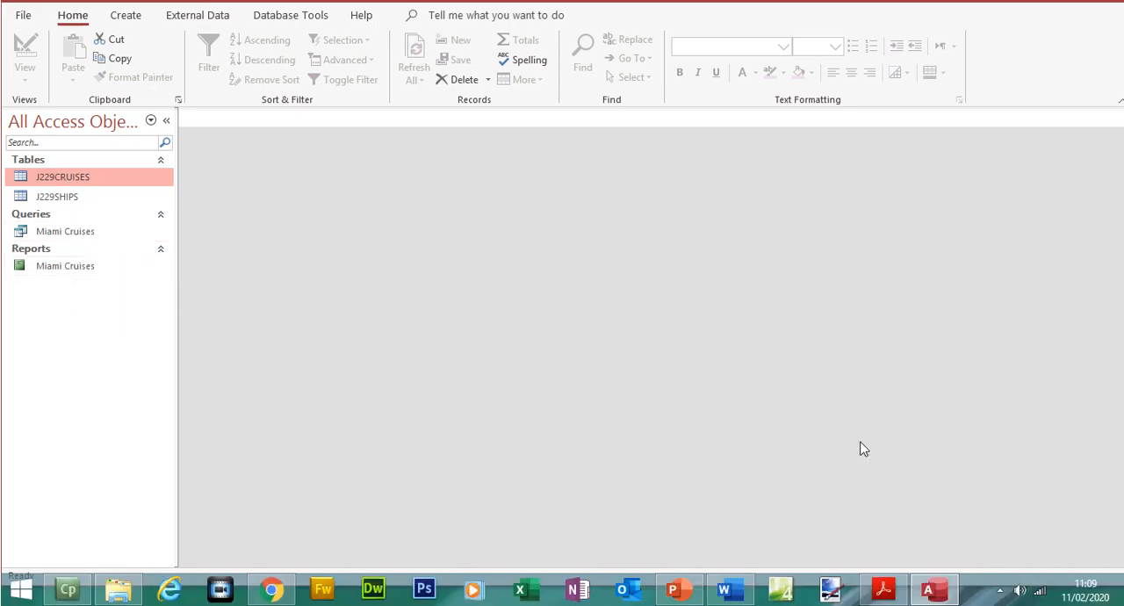
# - Review the Evidence 9 instruction in the exam paper about a screenshot of the passenger total formula
pyautogui.click(883, 588)
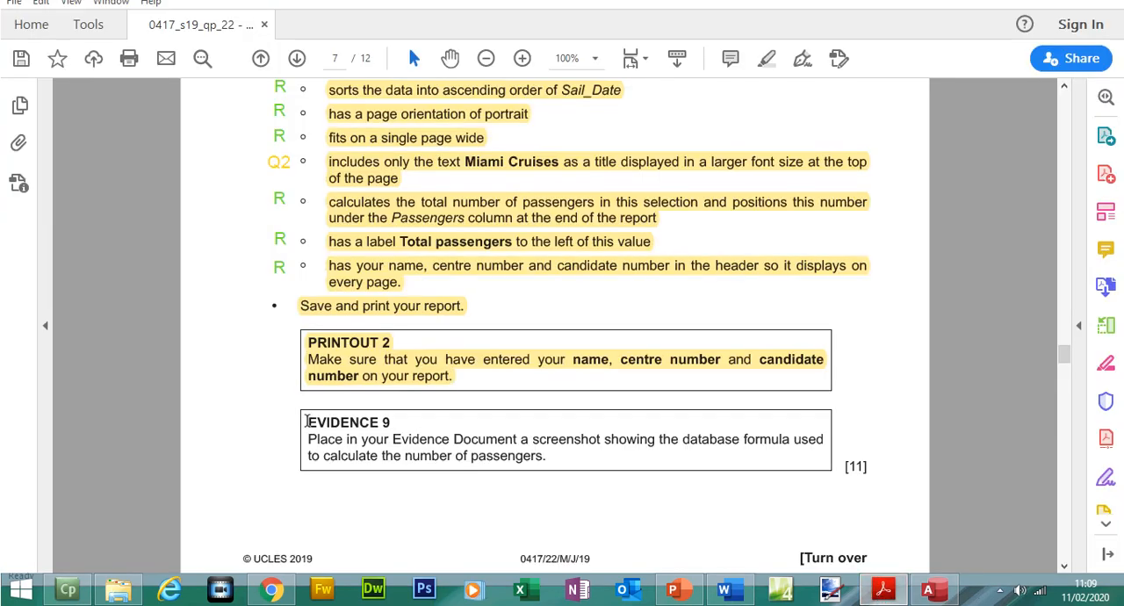
pyautogui.moveTo(302, 419); pyautogui.dragTo(378, 422)
pyautogui.moveTo(308, 439); pyautogui.dragTo(327, 425)
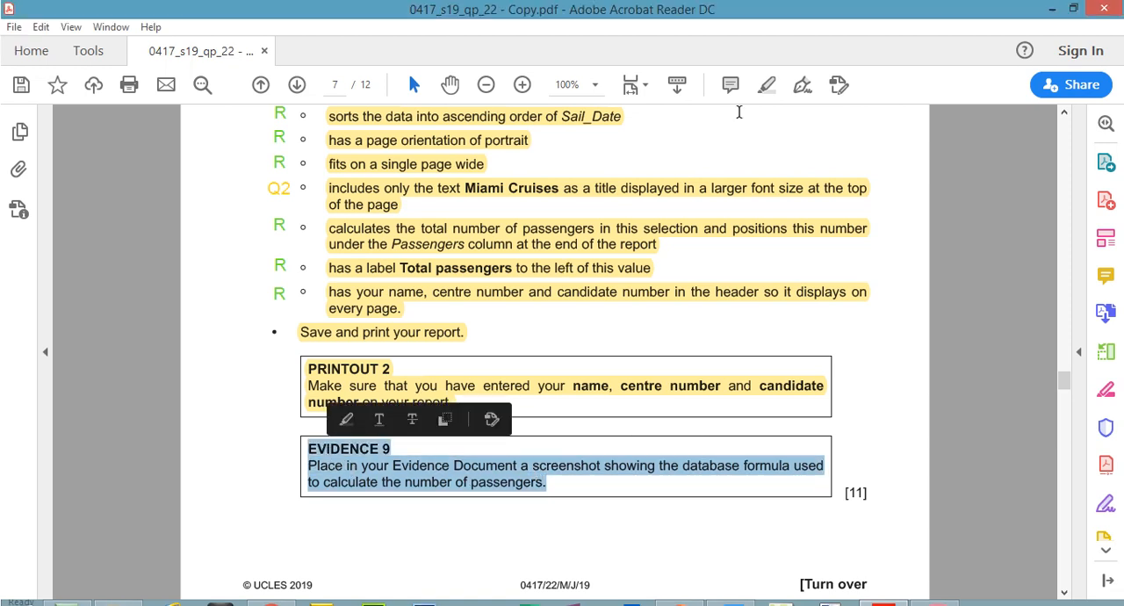
pyautogui.click(840, 475)
# - Return to Access and reopen the Miami Cruises report in Design View
pyautogui.click(934, 603)
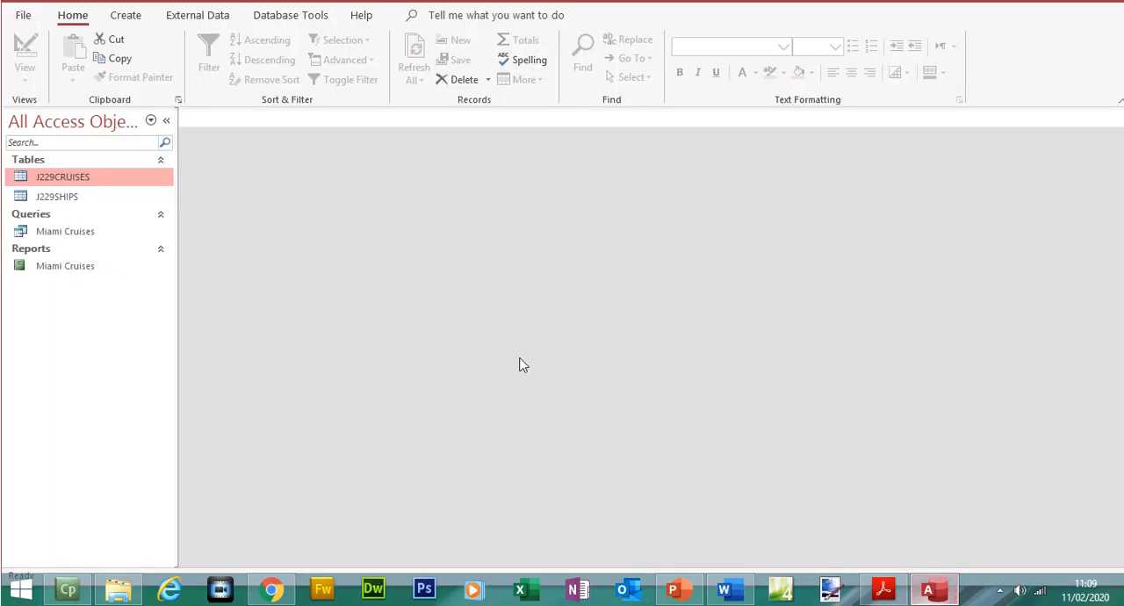
pyautogui.doubleClick(106, 286)
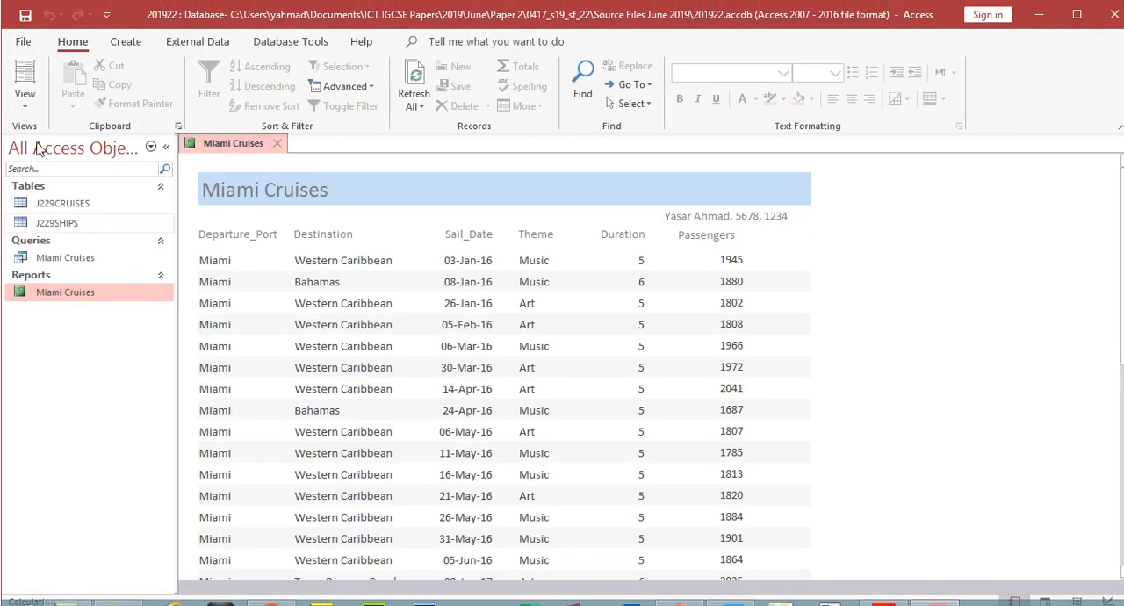
pyautogui.click(25, 98)
pyautogui.click(88, 259)
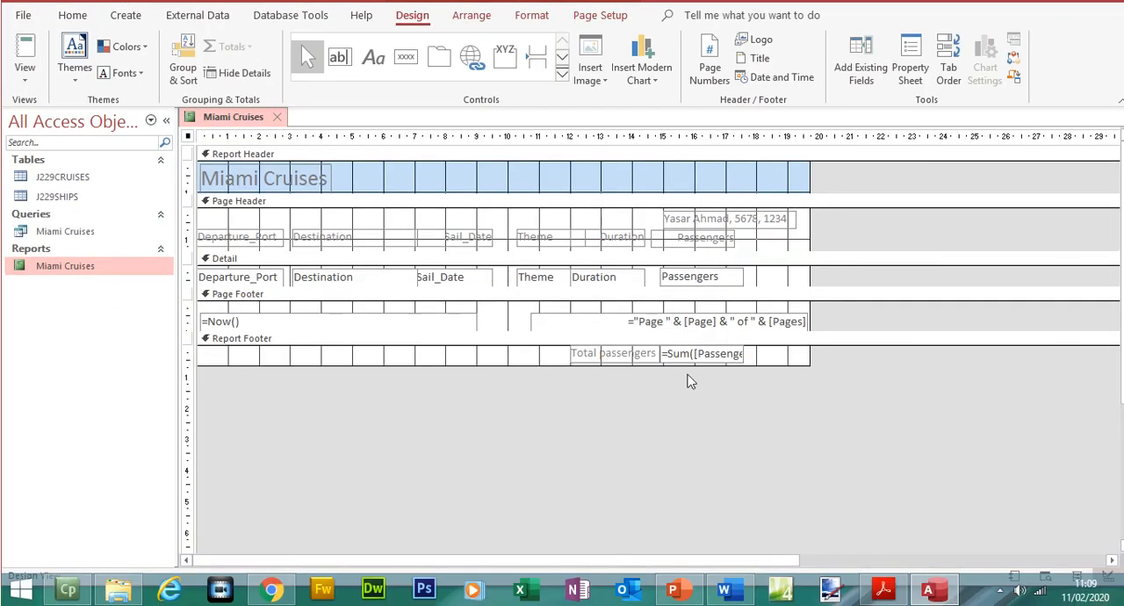
# - Widen the passenger total text box in the report footer so its whole Sum formula is readable
pyautogui.click(743, 379)
pyautogui.moveTo(743, 353); pyautogui.dragTo(776, 353)
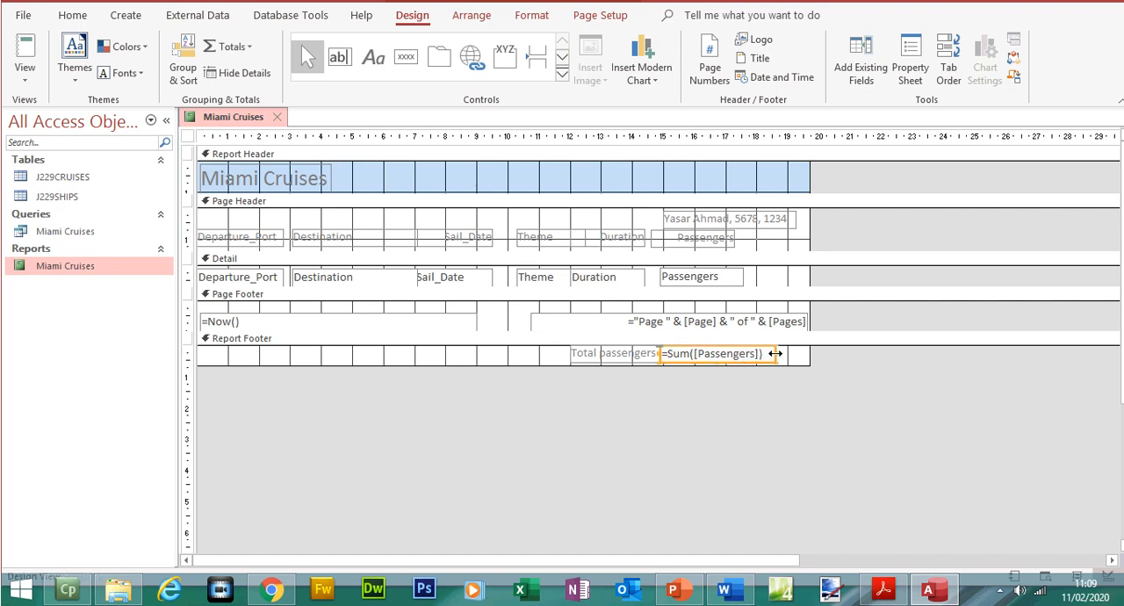
pyautogui.click(763, 398)
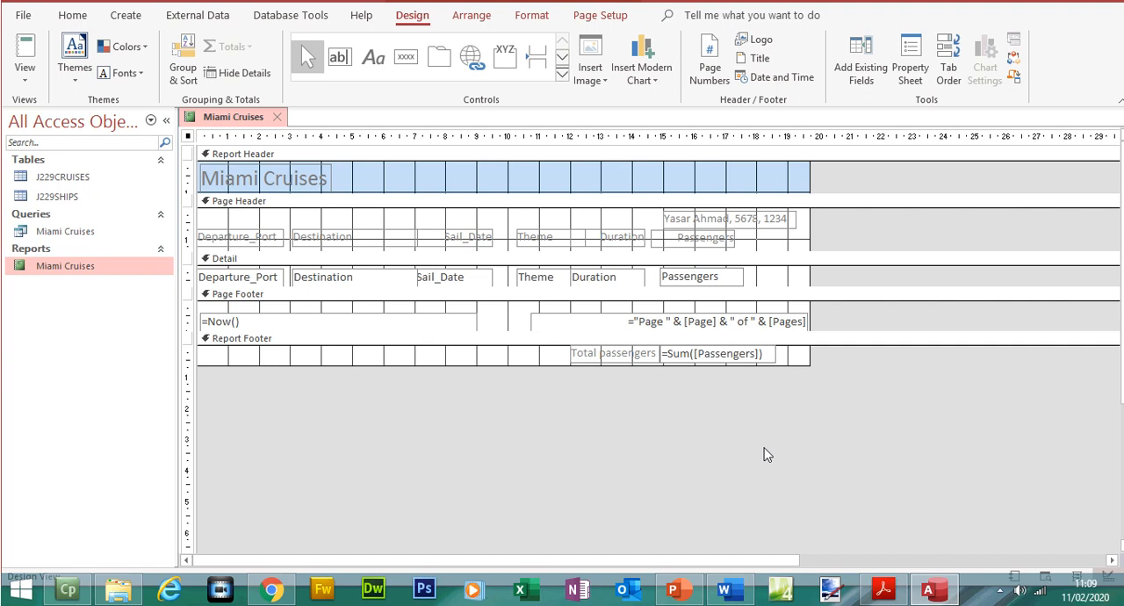
# - Switch to the Word evidence document and paste the report design screenshot under the Step 23 - EVIDENCE 9 heading
pyautogui.click(901, 594)
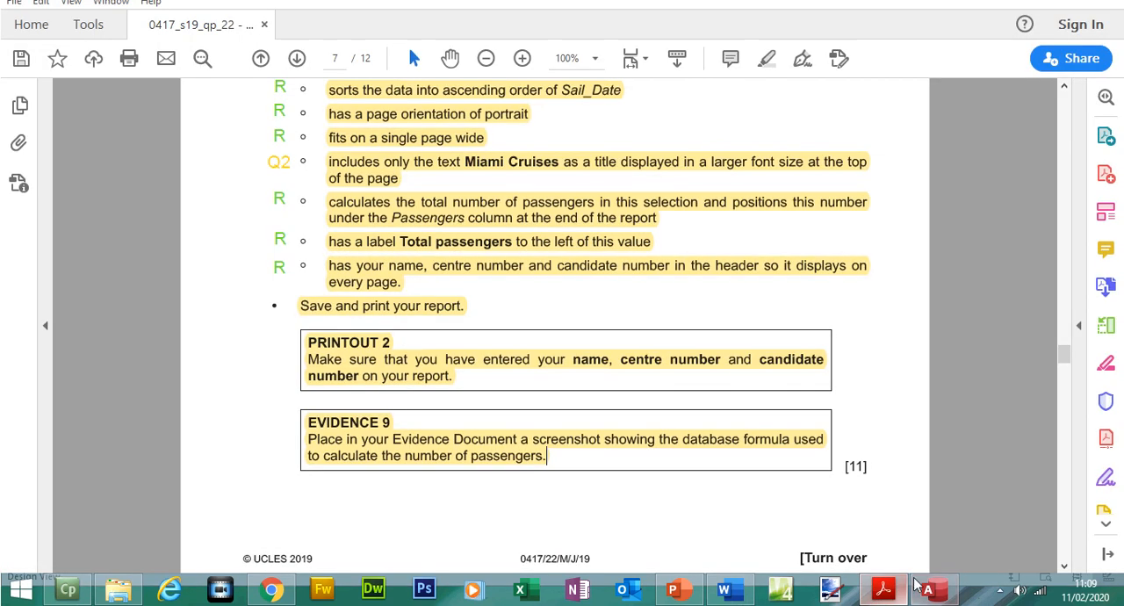
pyautogui.click(737, 583)
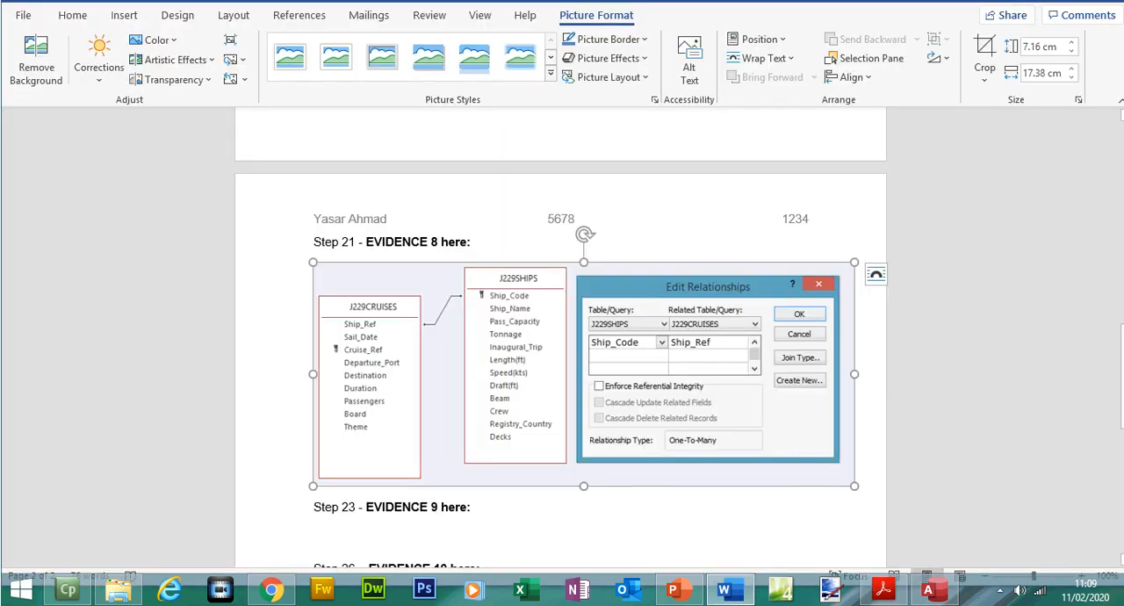
pyautogui.scroll(-2, 494, 421)
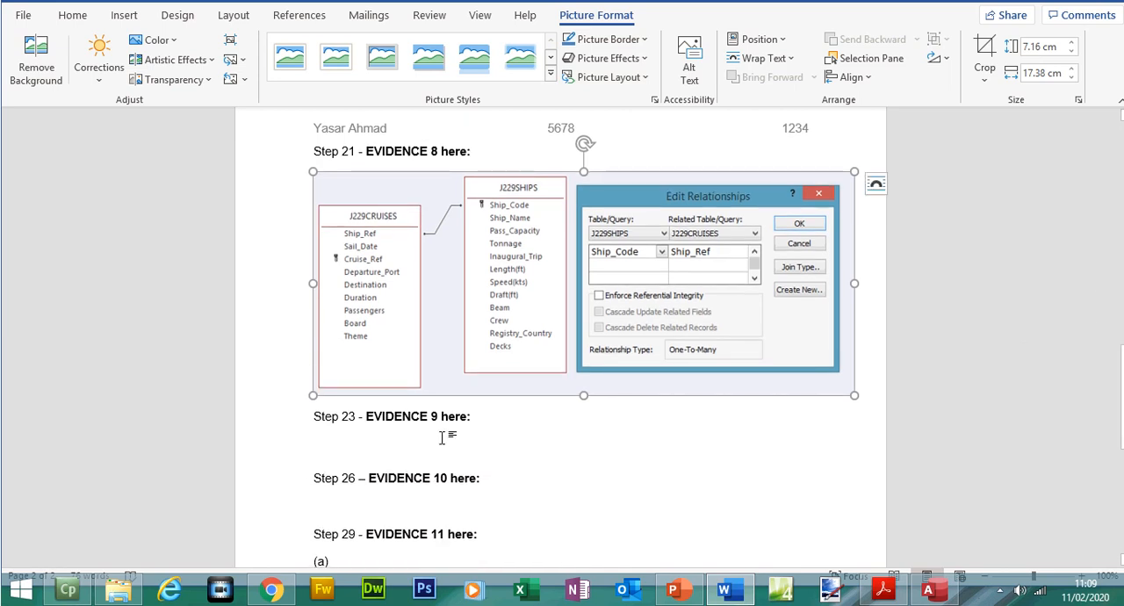
pyautogui.click(514, 439)
pyautogui.hotkey('ctrl', 'v')
pyautogui.click(451, 427)
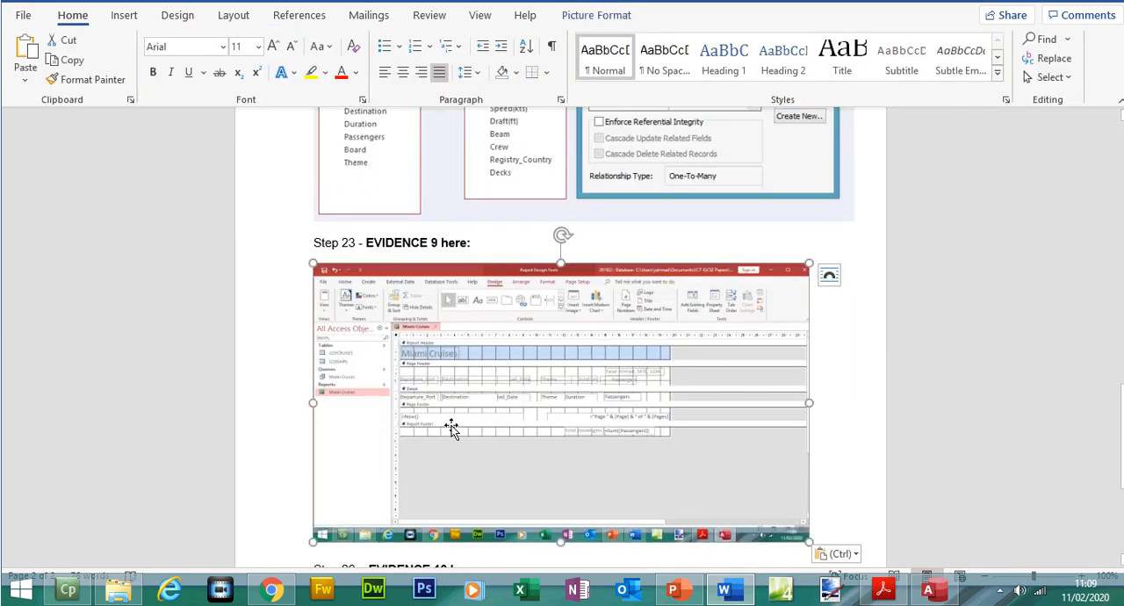
# - Crop the Evidence 9 screenshot to the Total passengers label and its formula, and enlarge it to about 16.33 cm wide
pyautogui.doubleClick(624, 345)
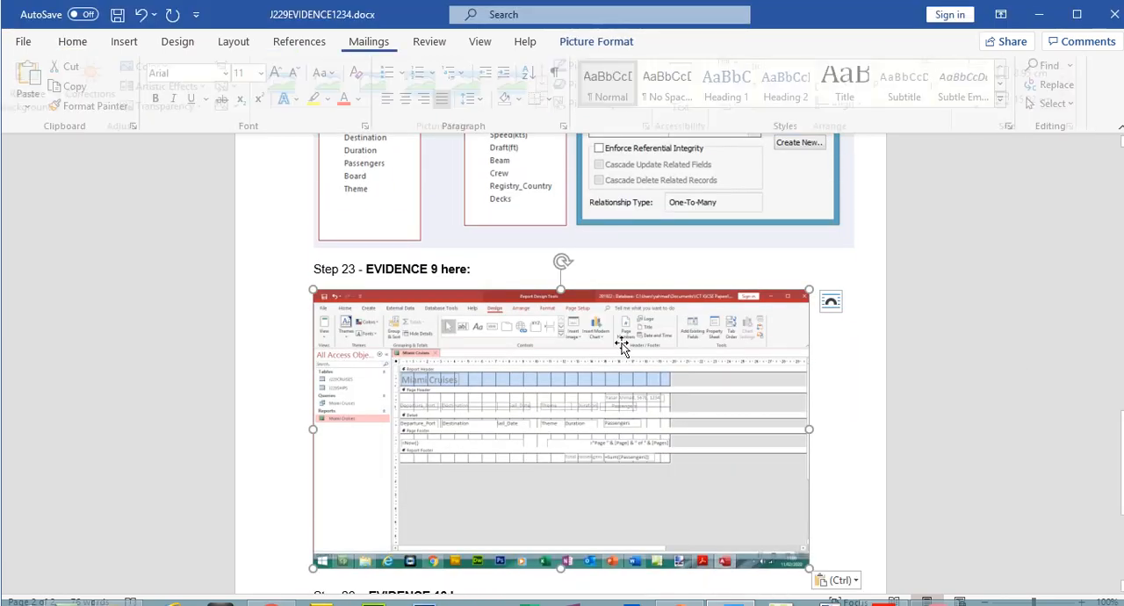
pyautogui.click(978, 75)
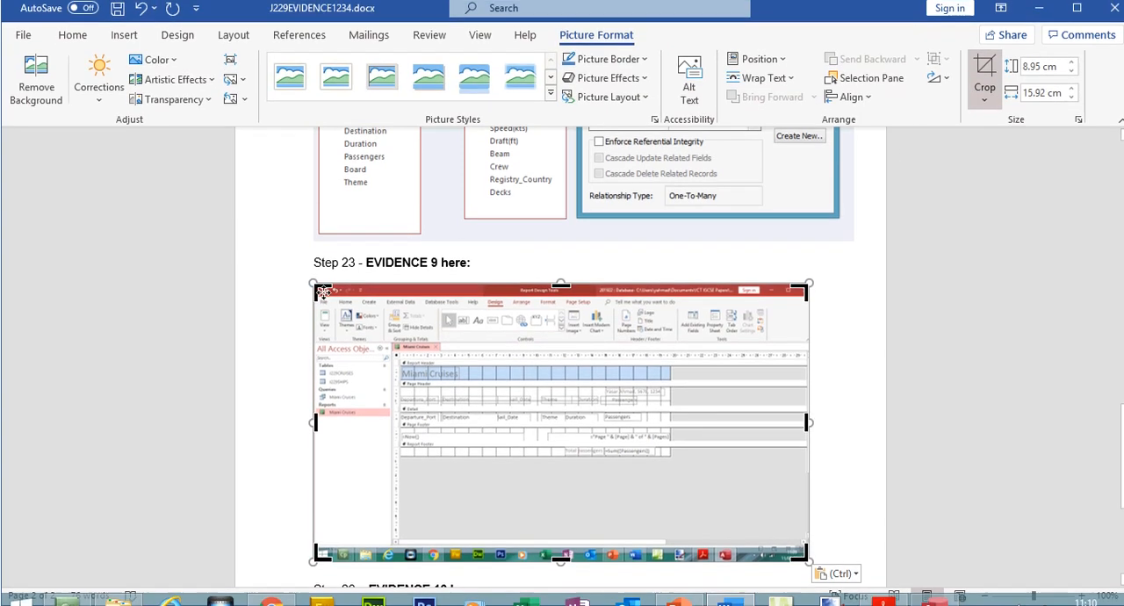
pyautogui.moveTo(379, 333); pyautogui.dragTo(561, 449)
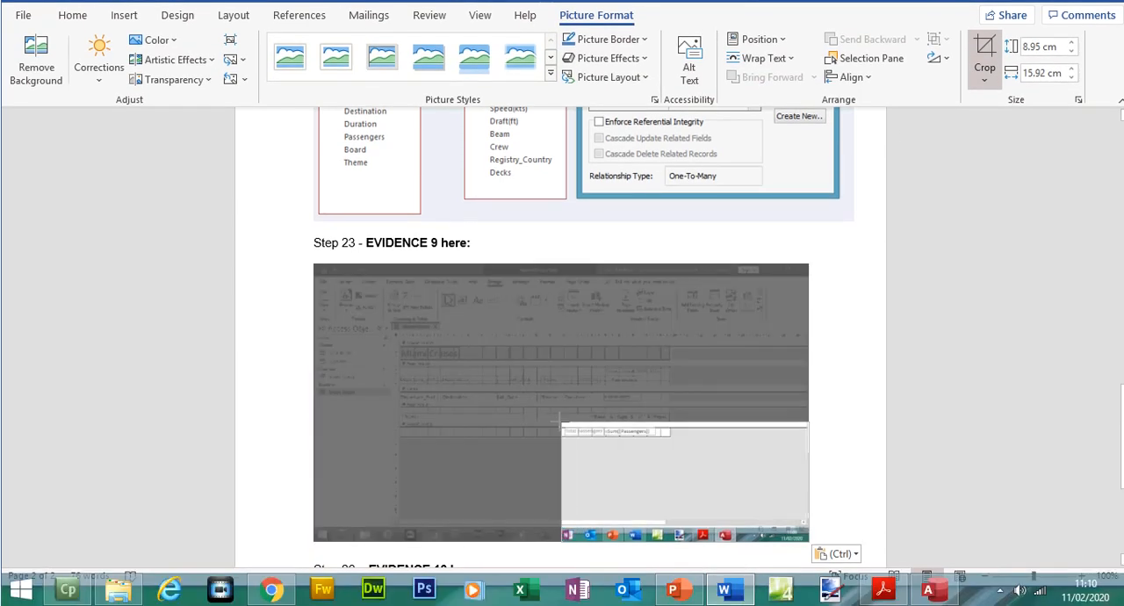
pyautogui.moveTo(552, 377); pyautogui.dragTo(410, 281)
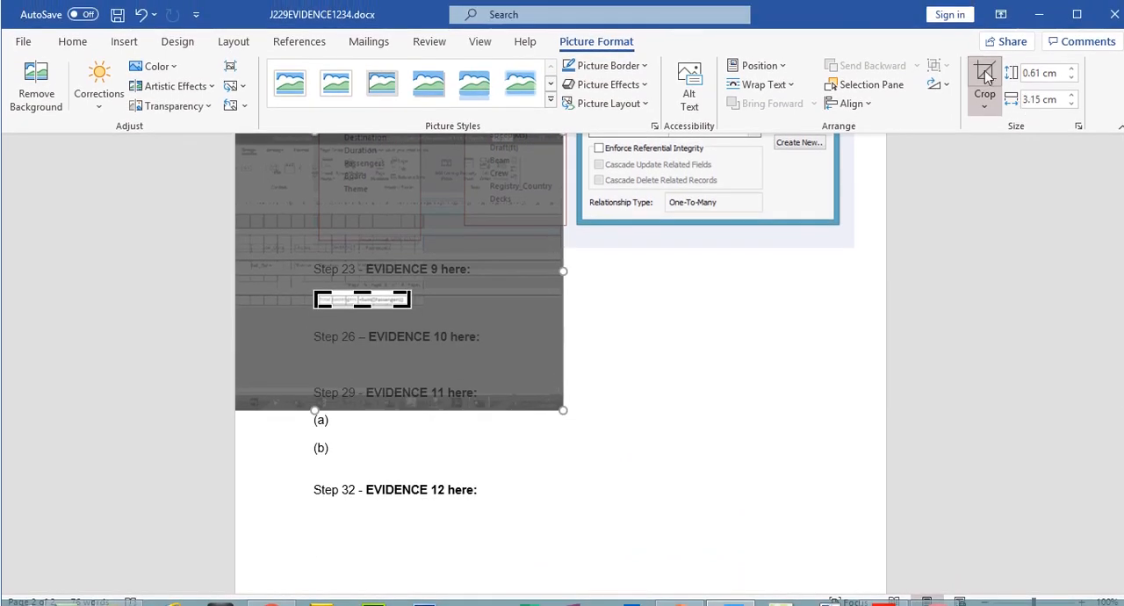
pyautogui.click(985, 84)
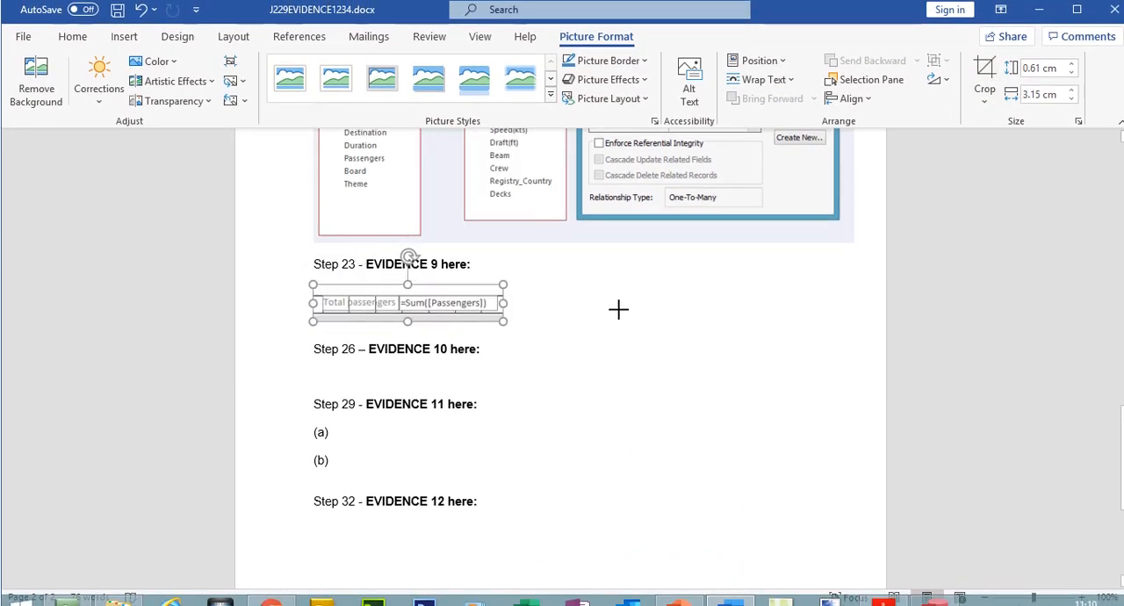
pyautogui.moveTo(618, 308); pyautogui.dragTo(821, 334)
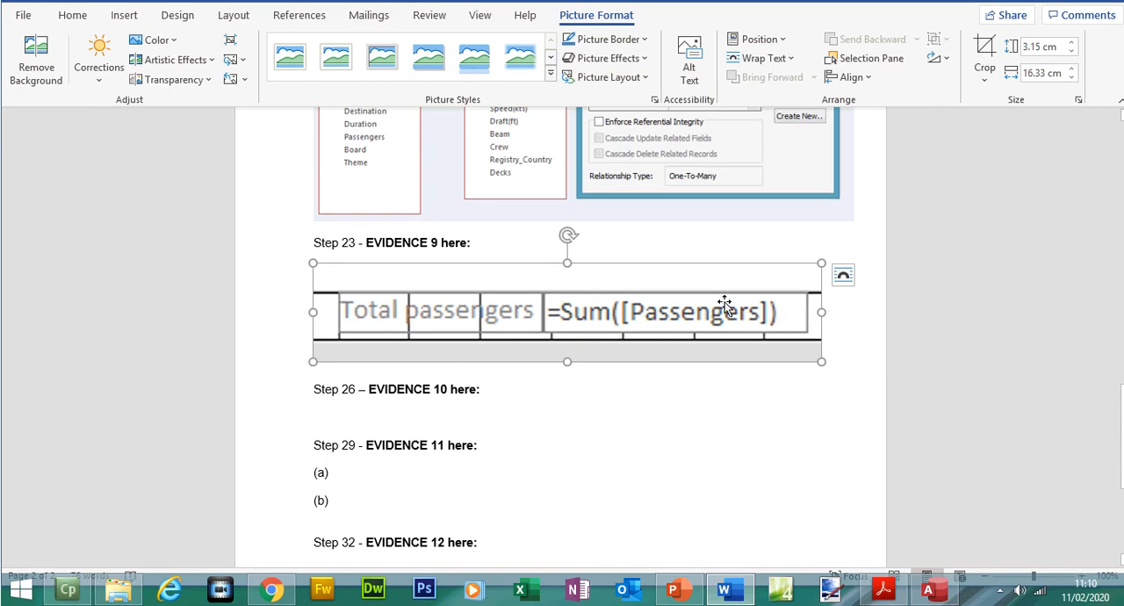
# - Trim the spare space above and below the formula to about 1.48 cm image height, and save the evidence document
pyautogui.click(984, 57)
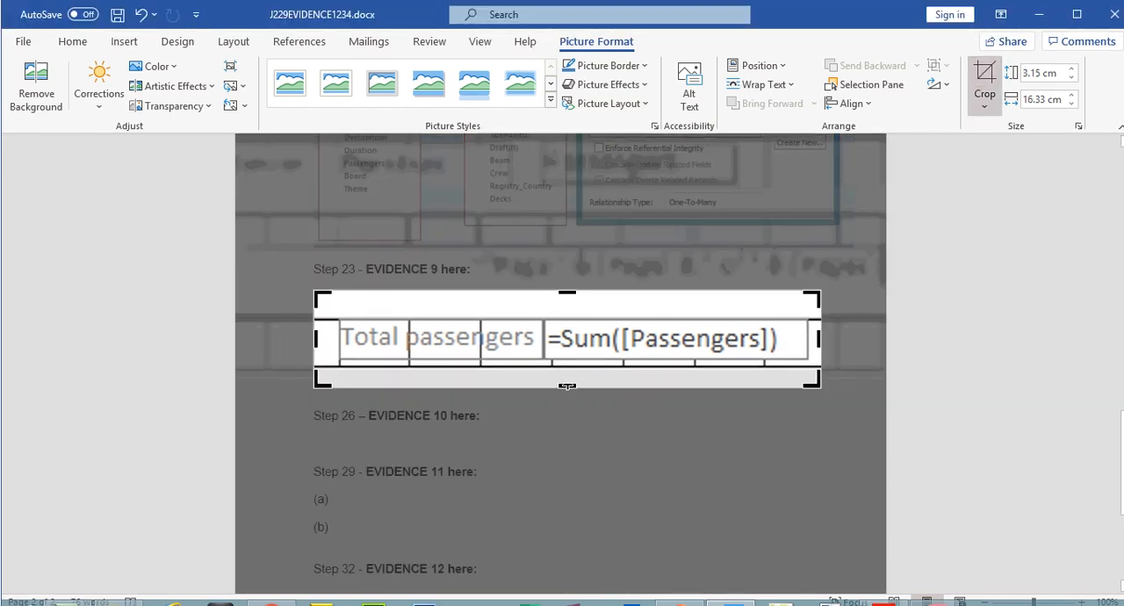
pyautogui.moveTo(568, 385); pyautogui.dragTo(567, 363)
pyautogui.moveTo(566, 289); pyautogui.dragTo(566, 311)
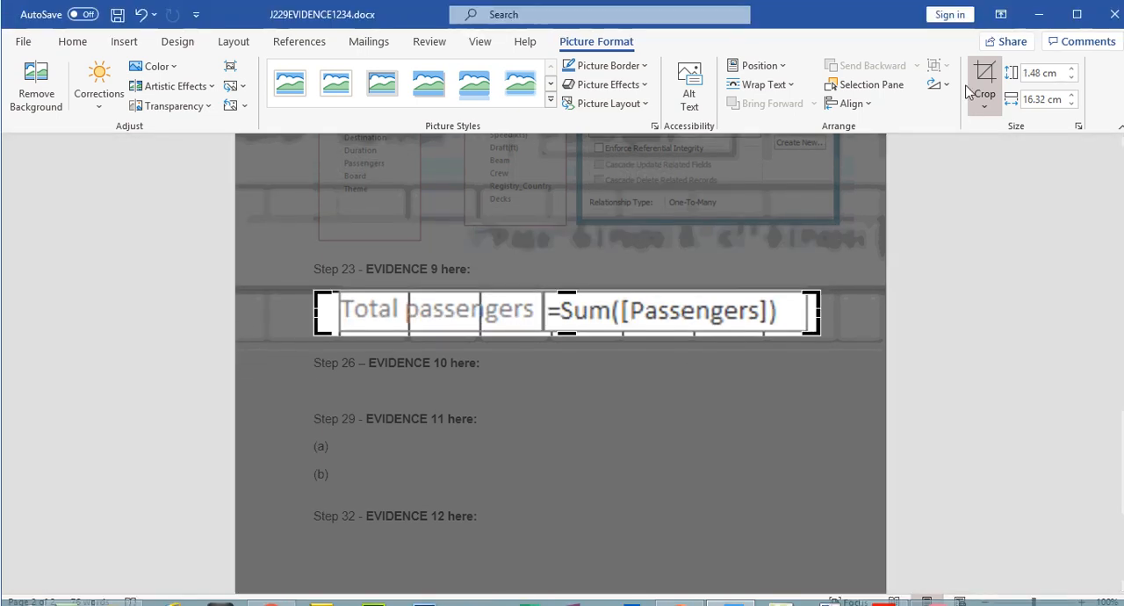
pyautogui.click(985, 57)
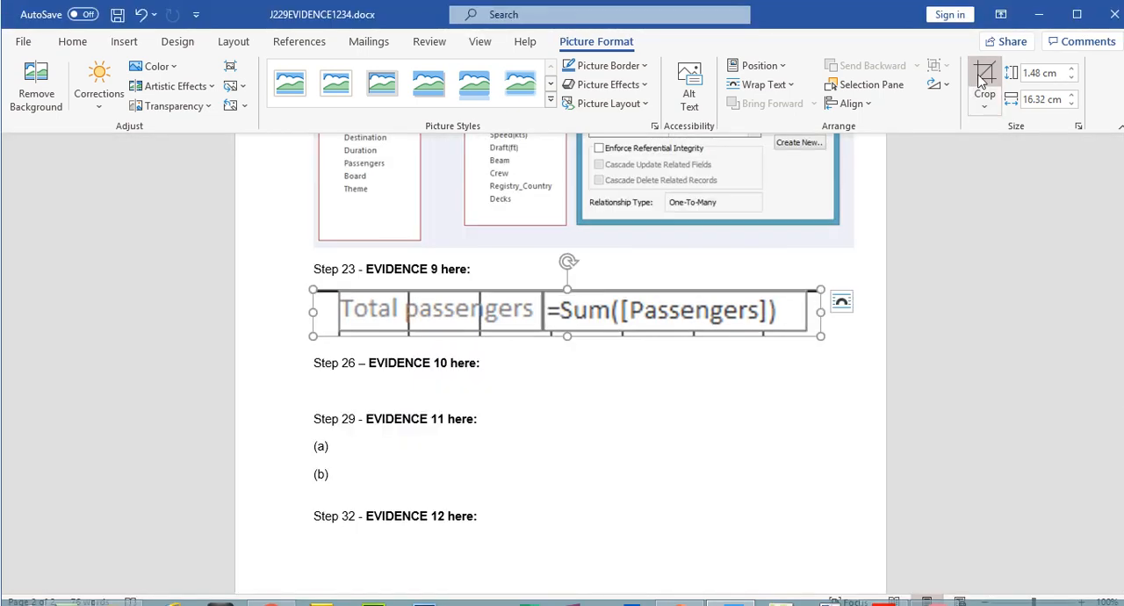
pyautogui.click(117, 14)
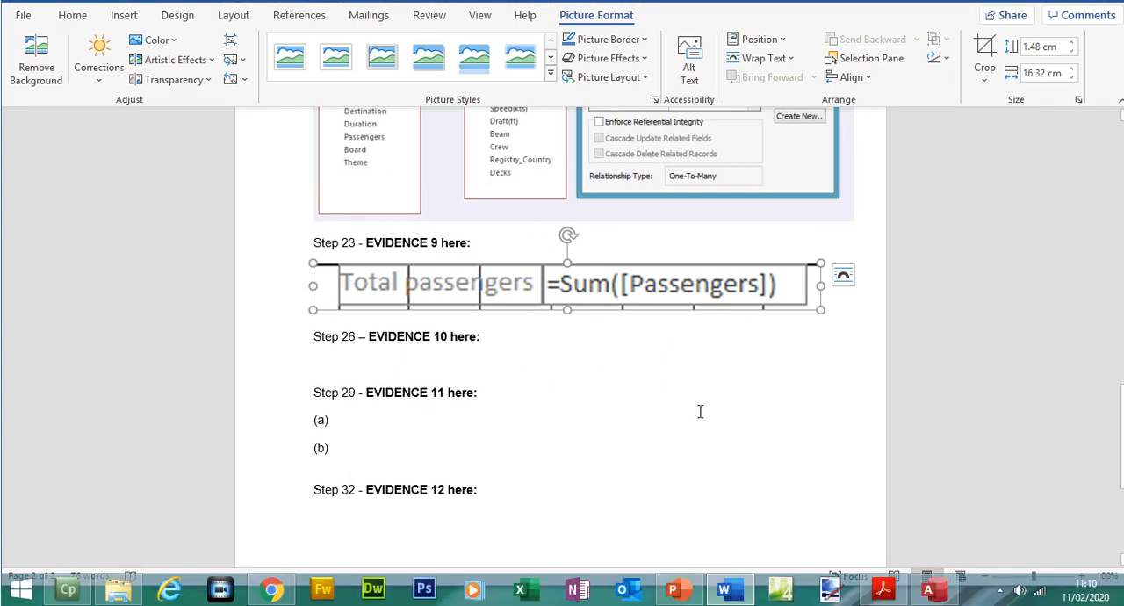
# - Switch to the exam paper PDF, go to question 24 on page 8, and highlight its opening instruction
pyautogui.click(885, 594)
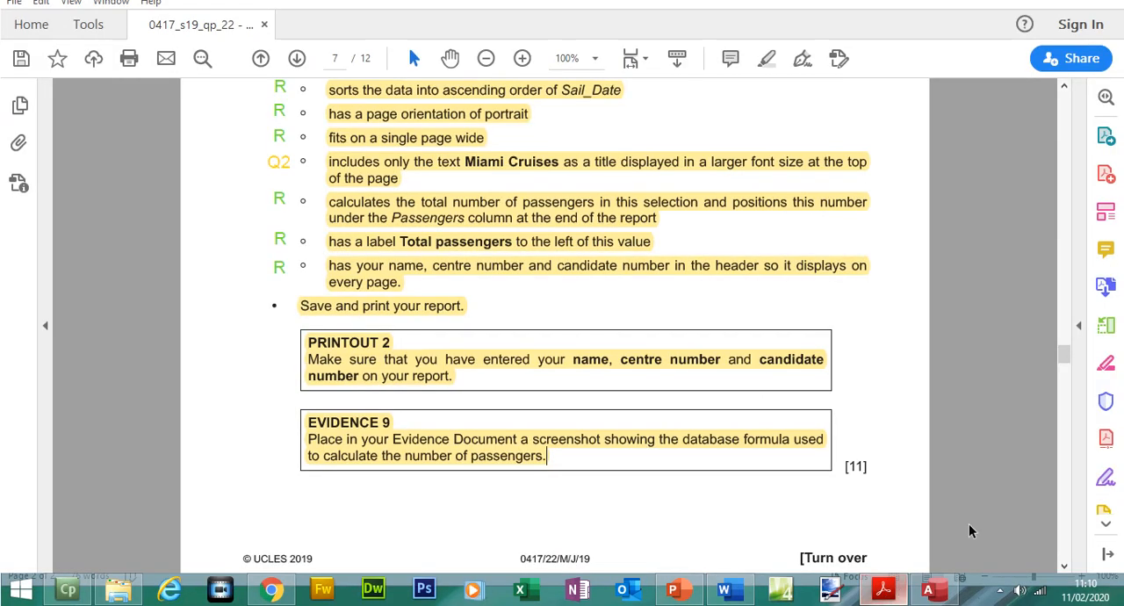
pyautogui.moveTo(1064, 362); pyautogui.dragTo(1068, 388)
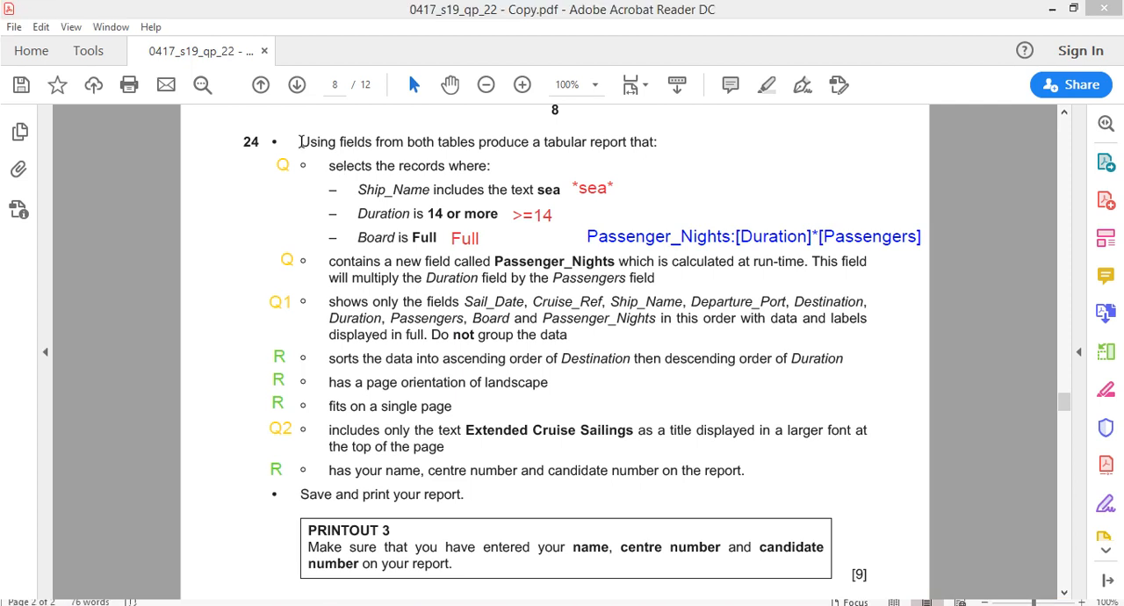
pyautogui.moveTo(299, 141); pyautogui.dragTo(657, 148)
pyautogui.click(764, 88)
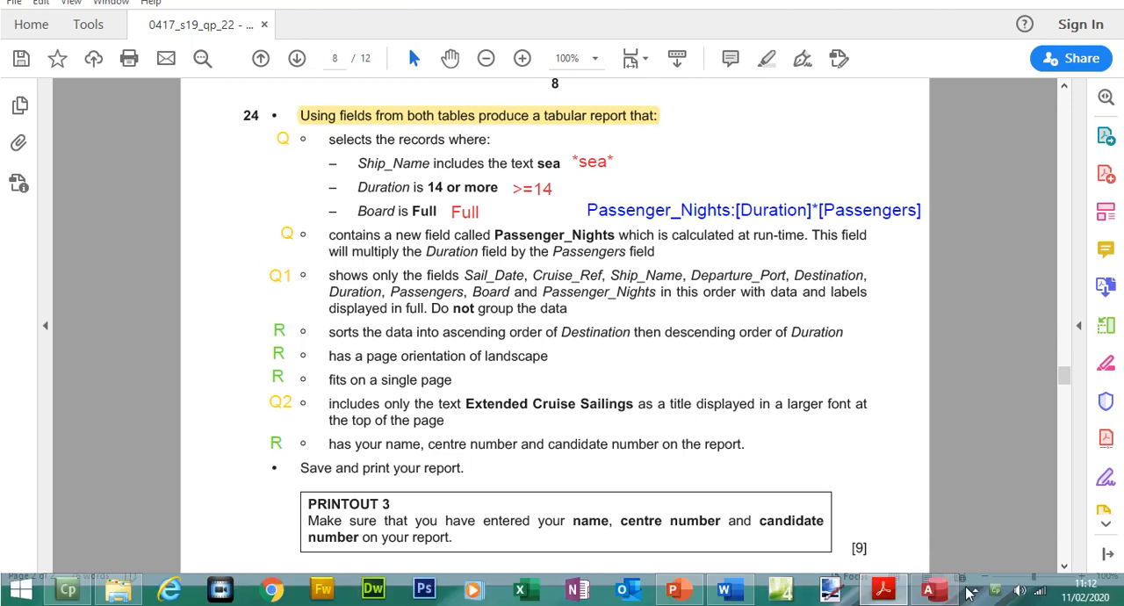
# - Return to Access and close the Miami Cruises report
pyautogui.click(928, 588)
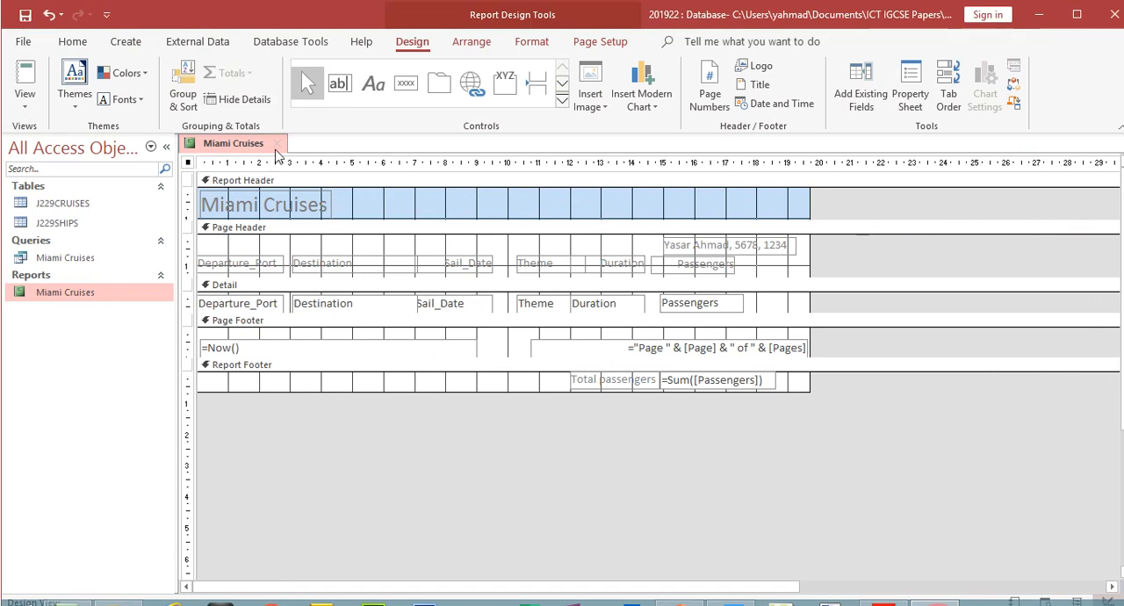
pyautogui.click(277, 117)
pyautogui.click(502, 350)
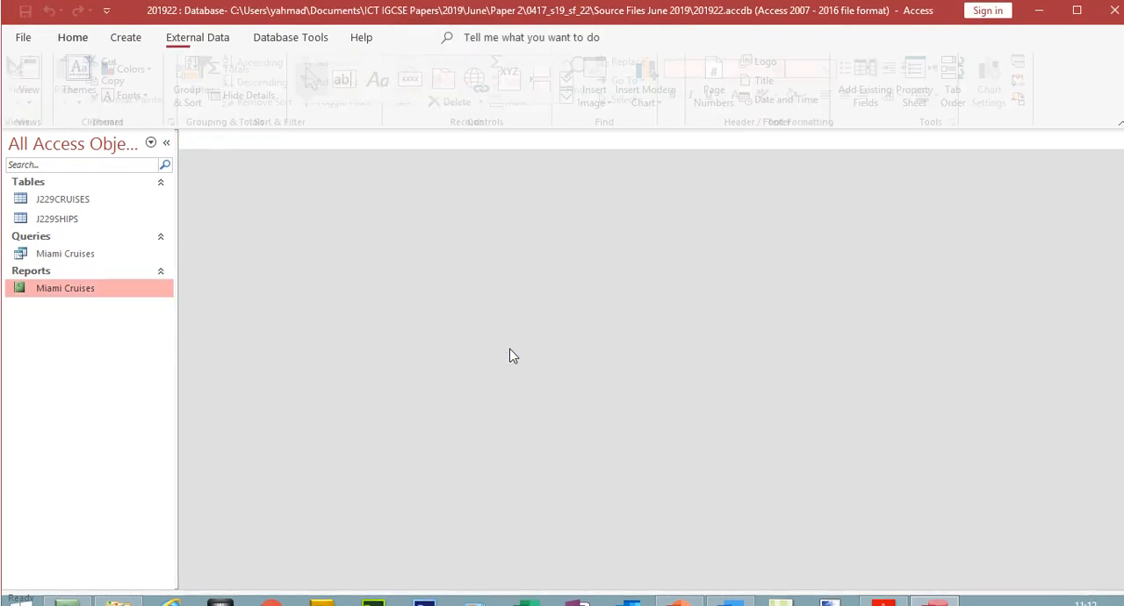
# - Start a Simple Query Wizard query on the J229CRUISES table and add Sail_Date and Cruise_Ref, following question 24's field order
pyautogui.click(136, 38)
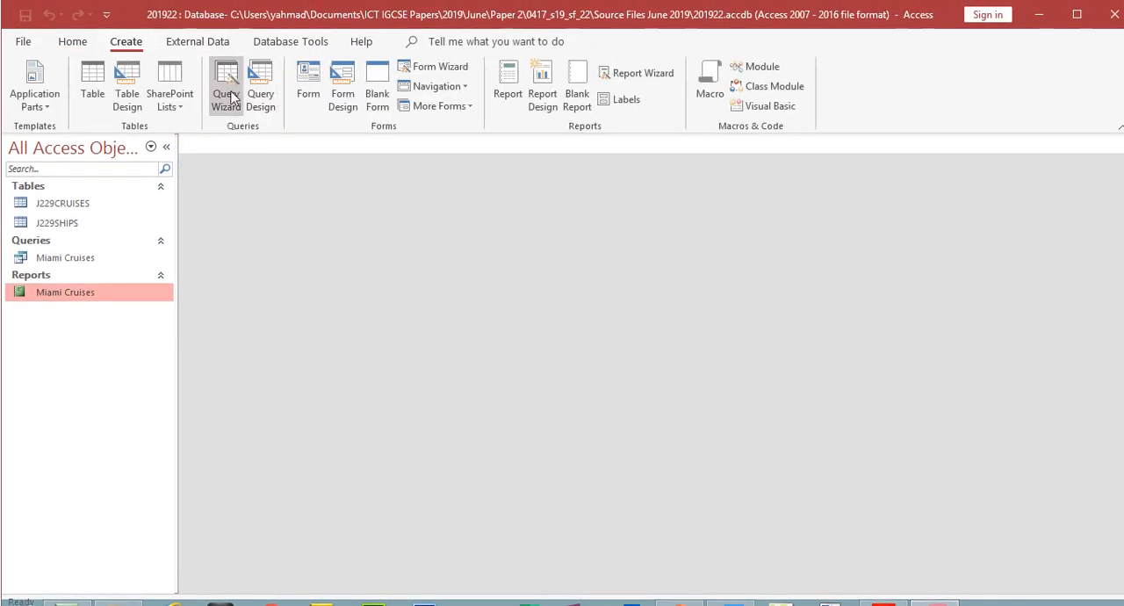
pyautogui.click(226, 90)
pyautogui.click(634, 396)
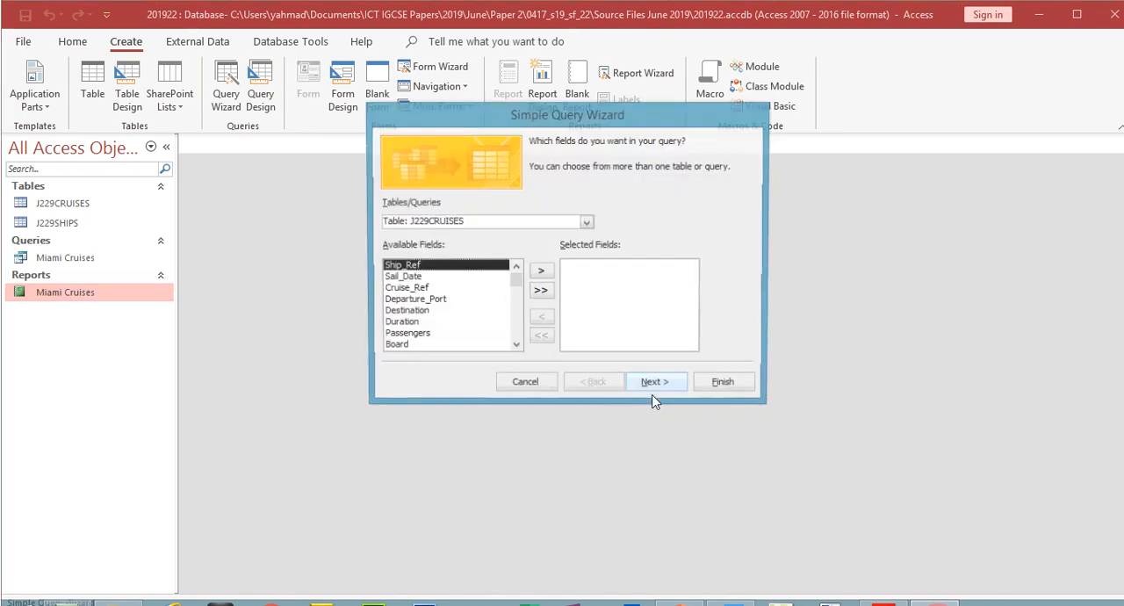
pyautogui.click(587, 223)
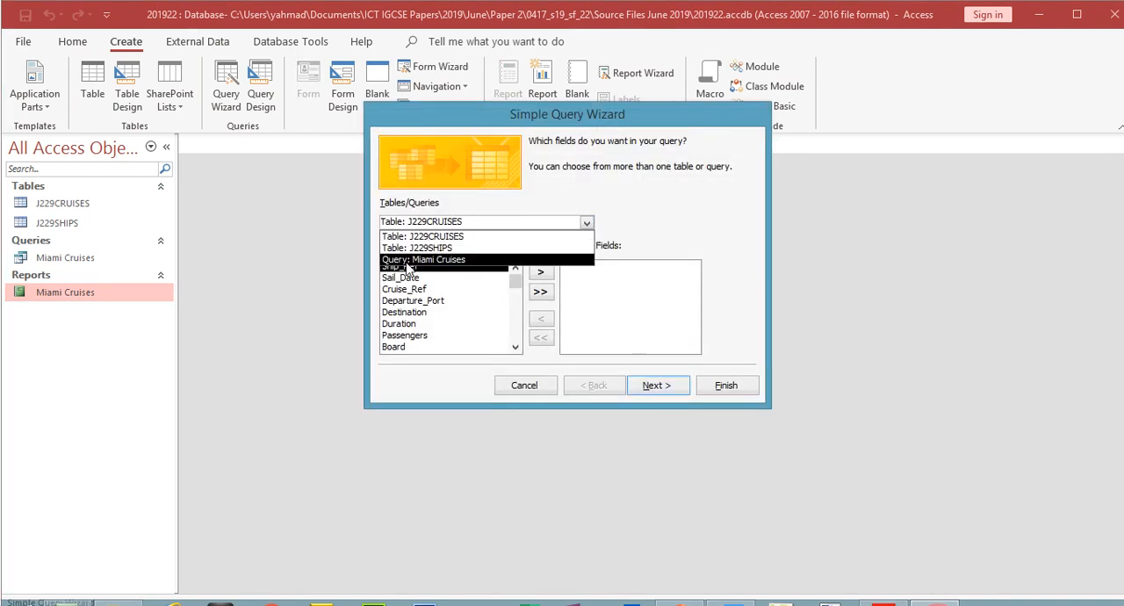
pyautogui.hotkey('alt', 'Tab')
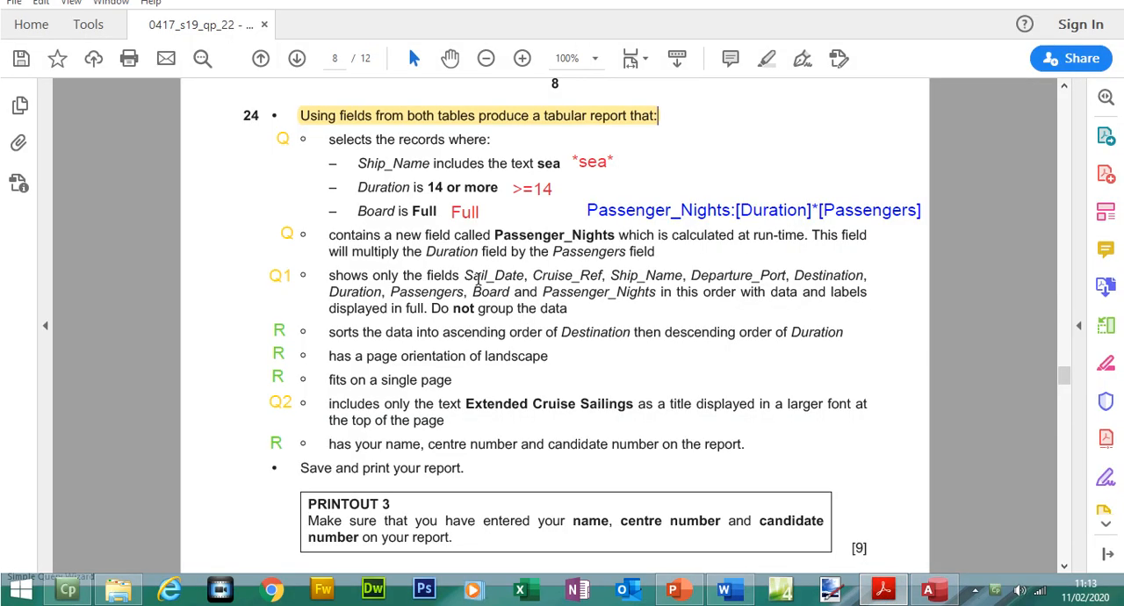
pyautogui.moveTo(464, 275); pyautogui.dragTo(600, 281)
pyautogui.hotkey('alt', 'Tab')
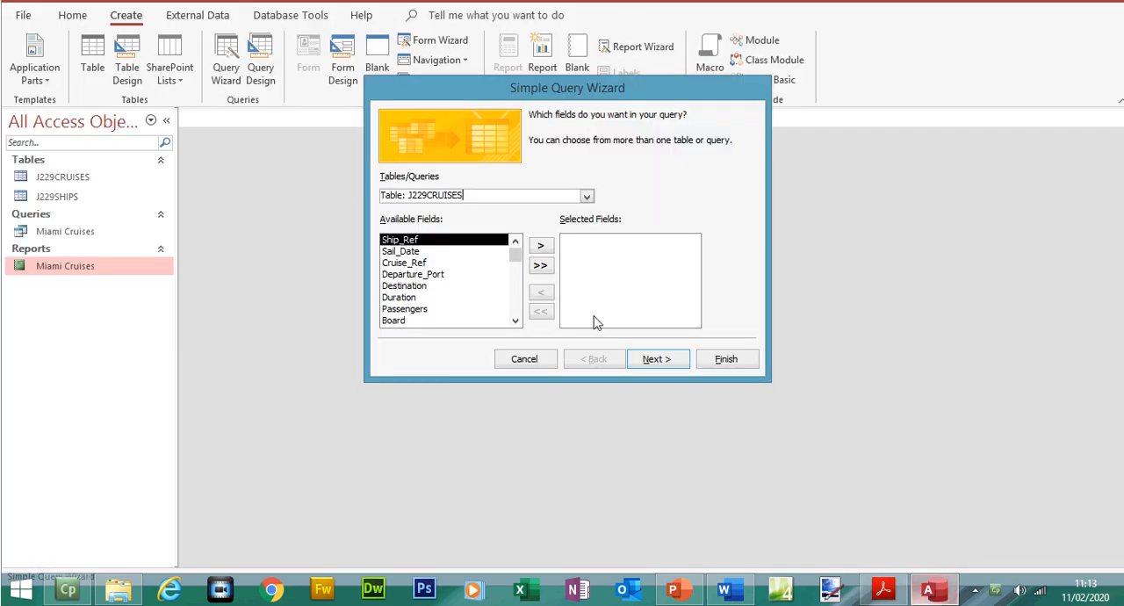
pyautogui.doubleClick(411, 252)
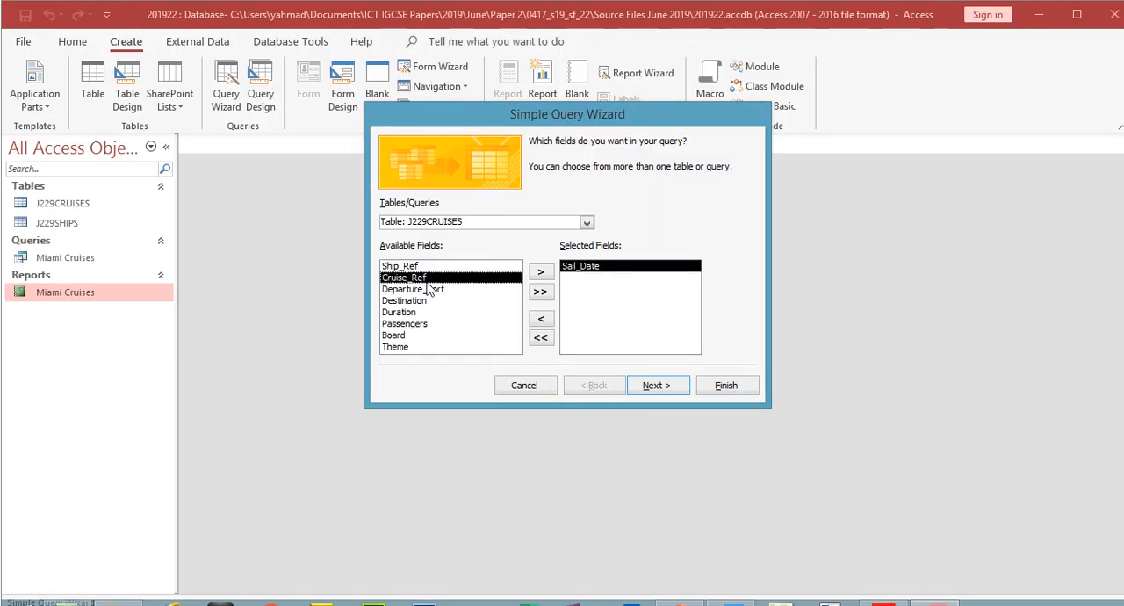
pyautogui.doubleClick(426, 279)
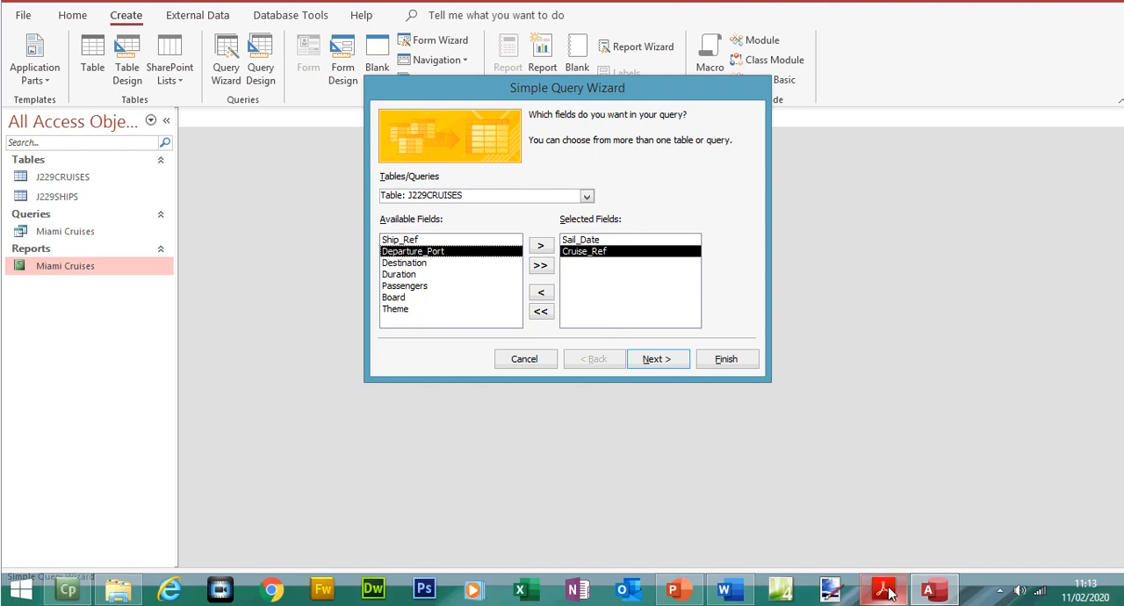
# - Check the next fields in the exam paper and add Ship_Name from the J229SHIPS table to the query
pyautogui.click(885, 591)
pyautogui.moveTo(610, 277); pyautogui.dragTo(775, 281)
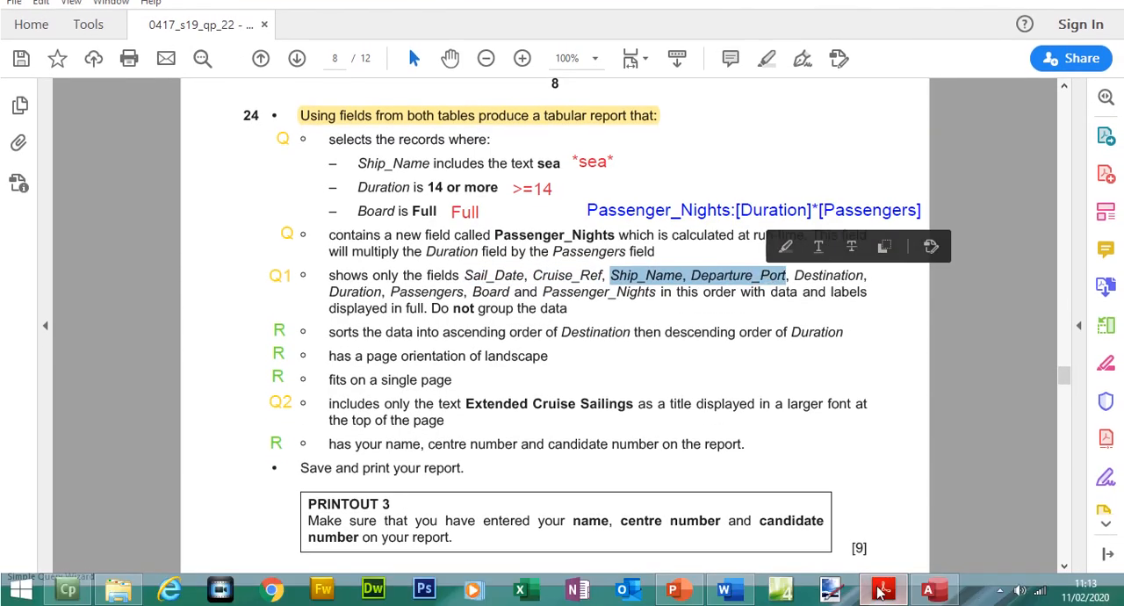
pyautogui.click(880, 593)
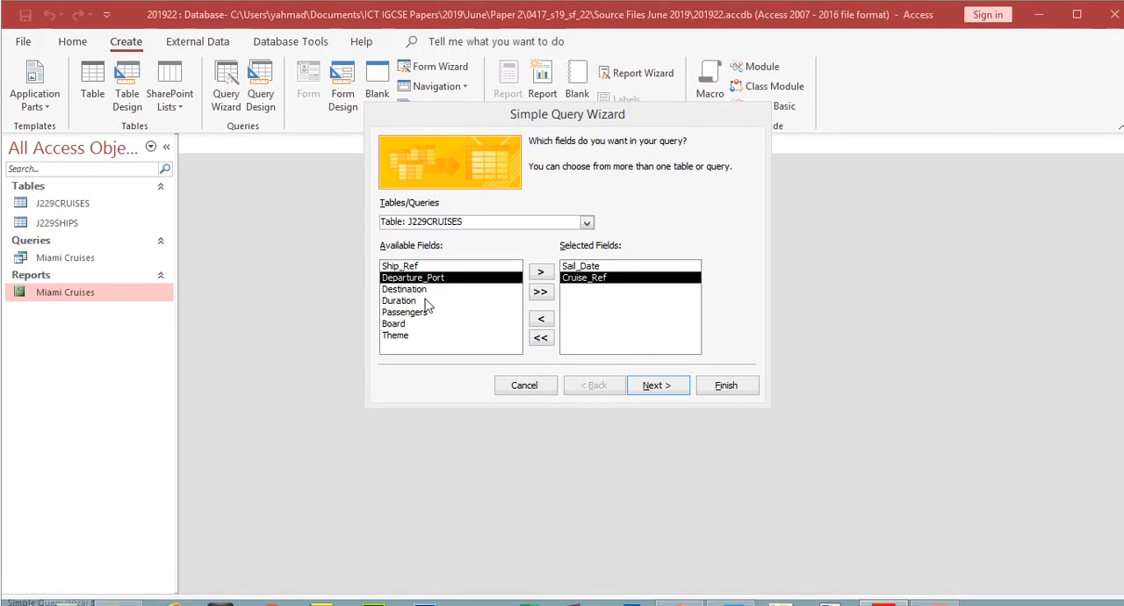
pyautogui.click(586, 222)
pyautogui.click(527, 237)
pyautogui.click(426, 267)
pyautogui.click(543, 263)
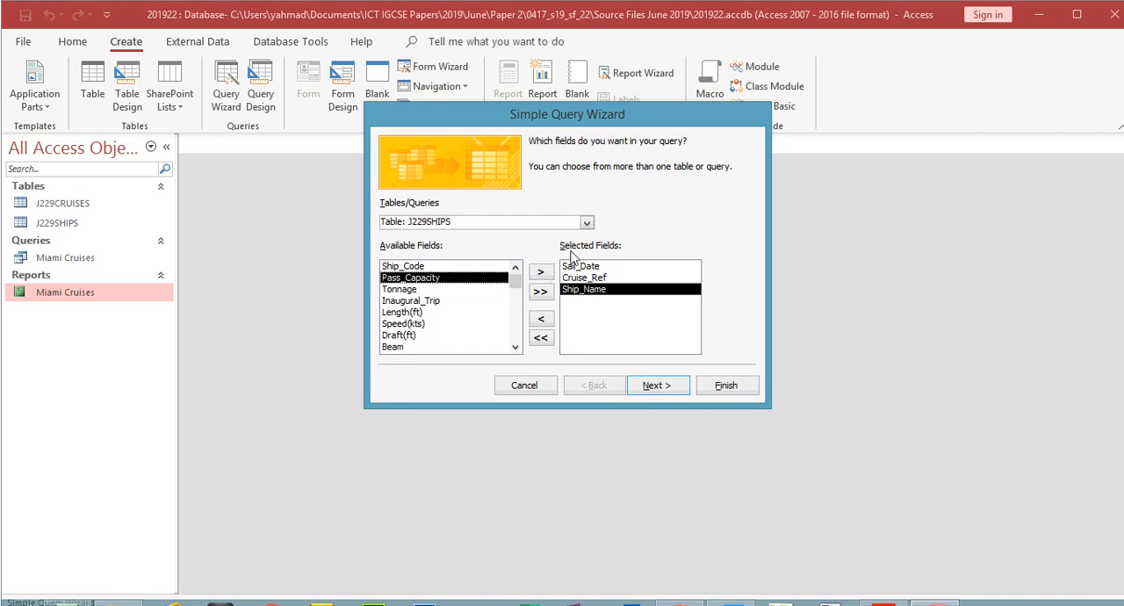
# - Switch the wizard's source back to the J229CRUISES table and add Departure_Port to the query
pyautogui.click(515, 348)
pyautogui.click(516, 348)
pyautogui.click(515, 347)
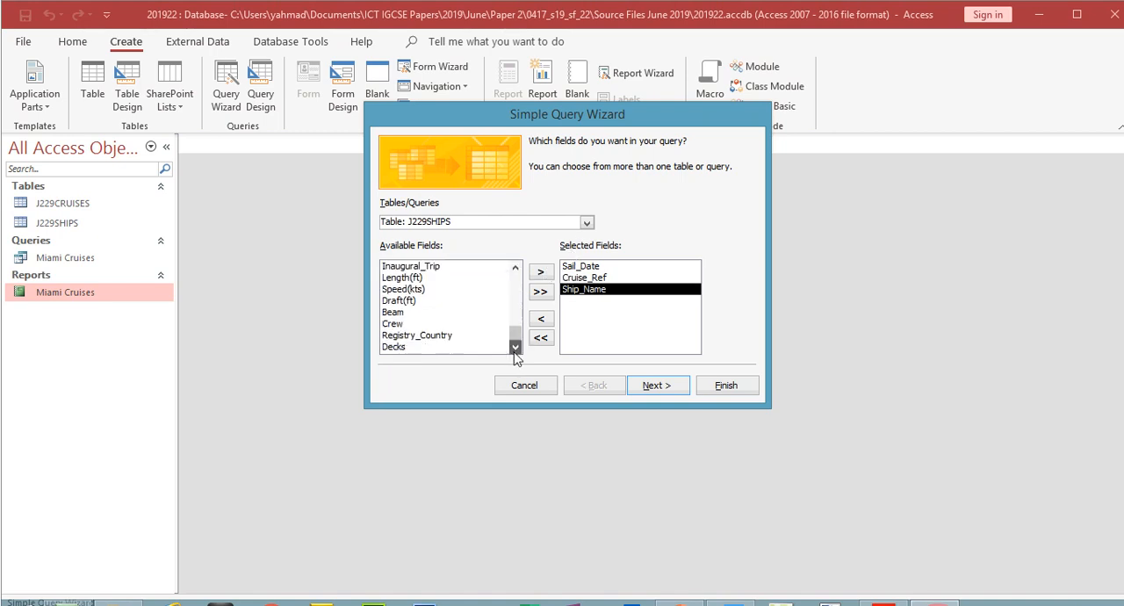
pyautogui.click(585, 221)
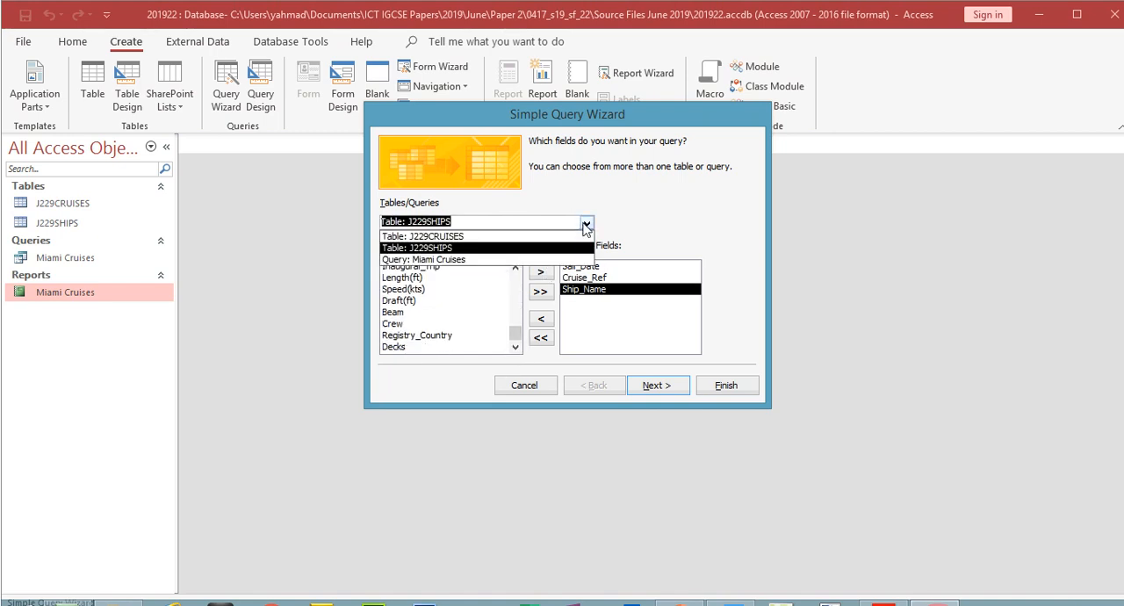
pyautogui.click(496, 234)
pyautogui.doubleClick(431, 279)
# - Check the exam paper for the following fields and add Destination and Duration to the query
pyautogui.click(883, 586)
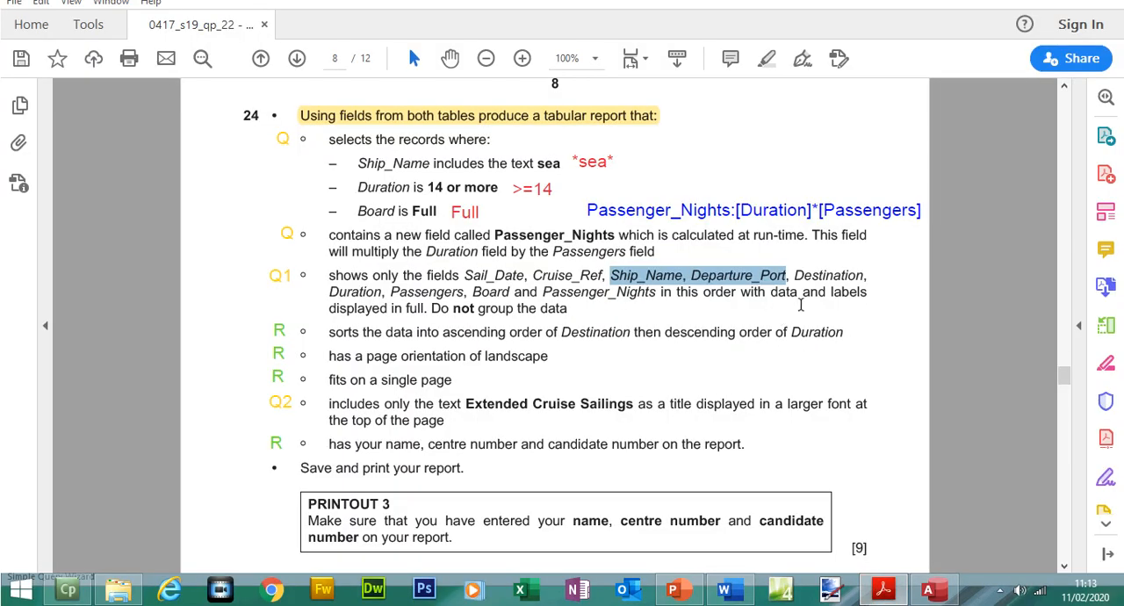
pyautogui.moveTo(803, 277); pyautogui.dragTo(382, 313)
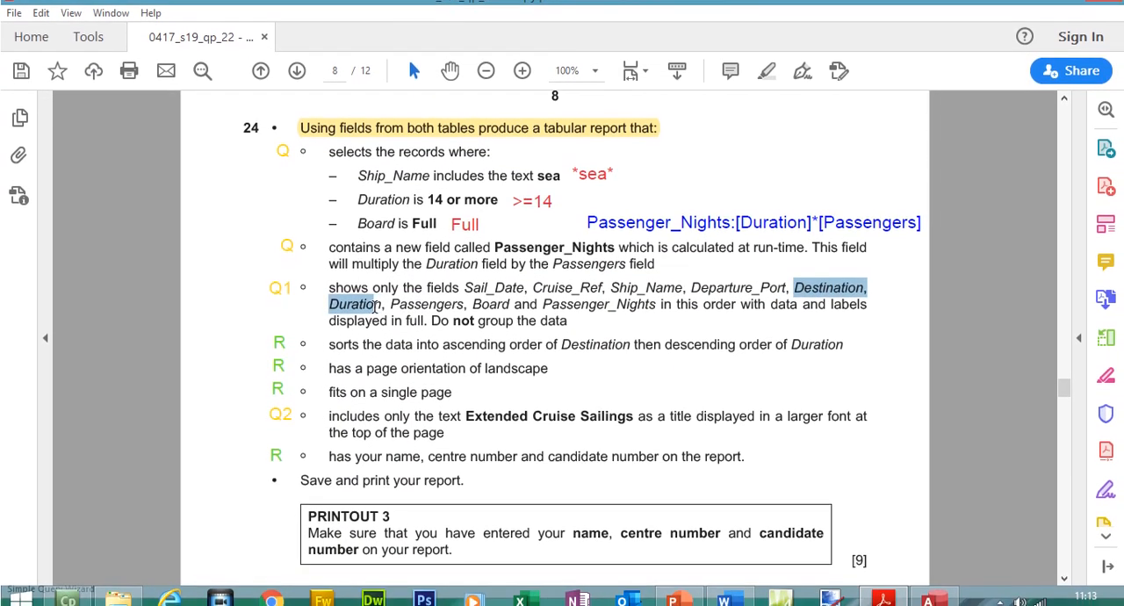
pyautogui.click(883, 602)
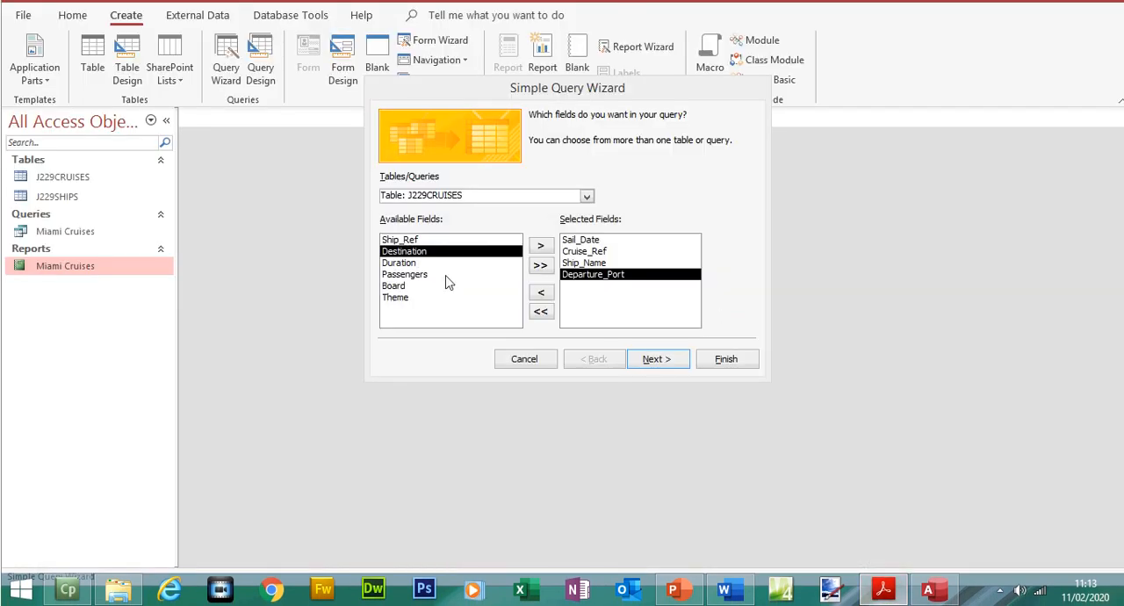
pyautogui.doubleClick(420, 252)
pyautogui.doubleClick(419, 277)
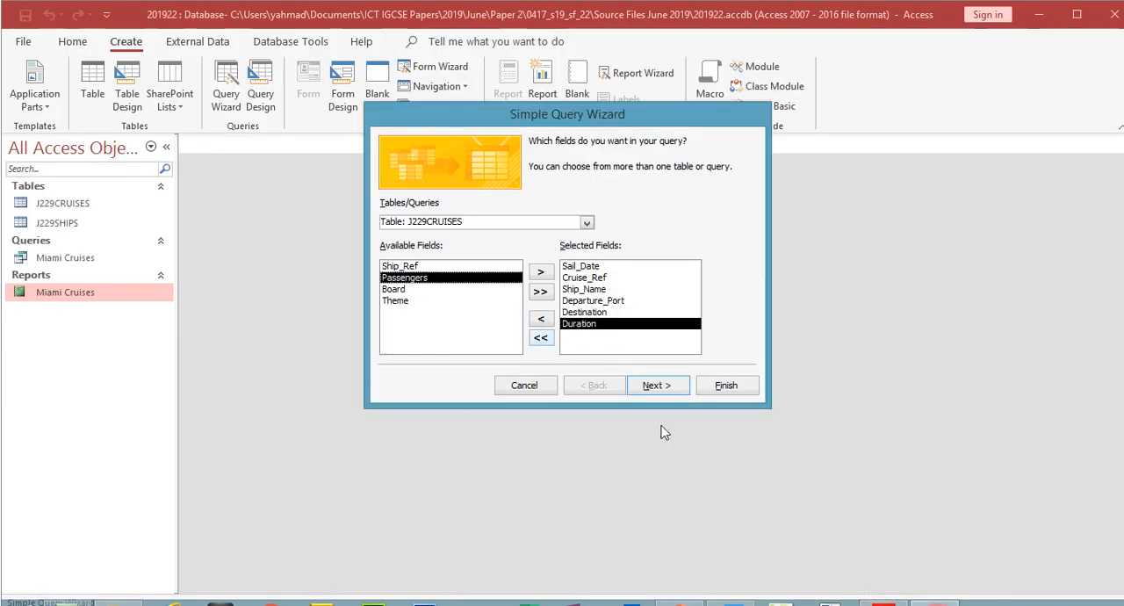
# - Check the next fields in question 24 of the exam paper and add Passengers and Board to the query
pyautogui.click(883, 590)
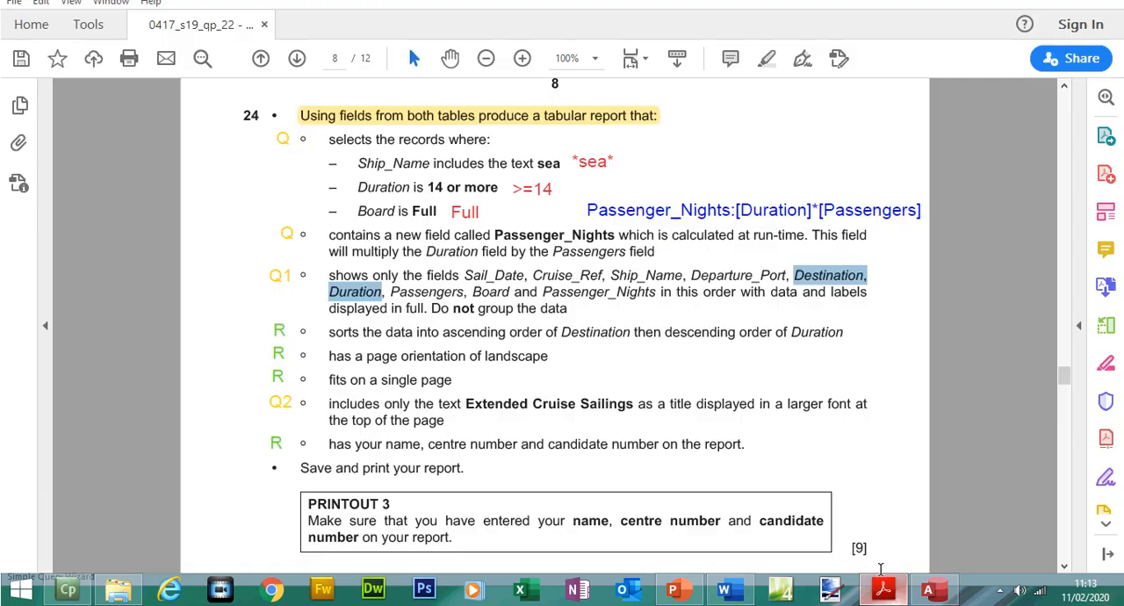
pyautogui.moveTo(390, 291); pyautogui.dragTo(497, 292)
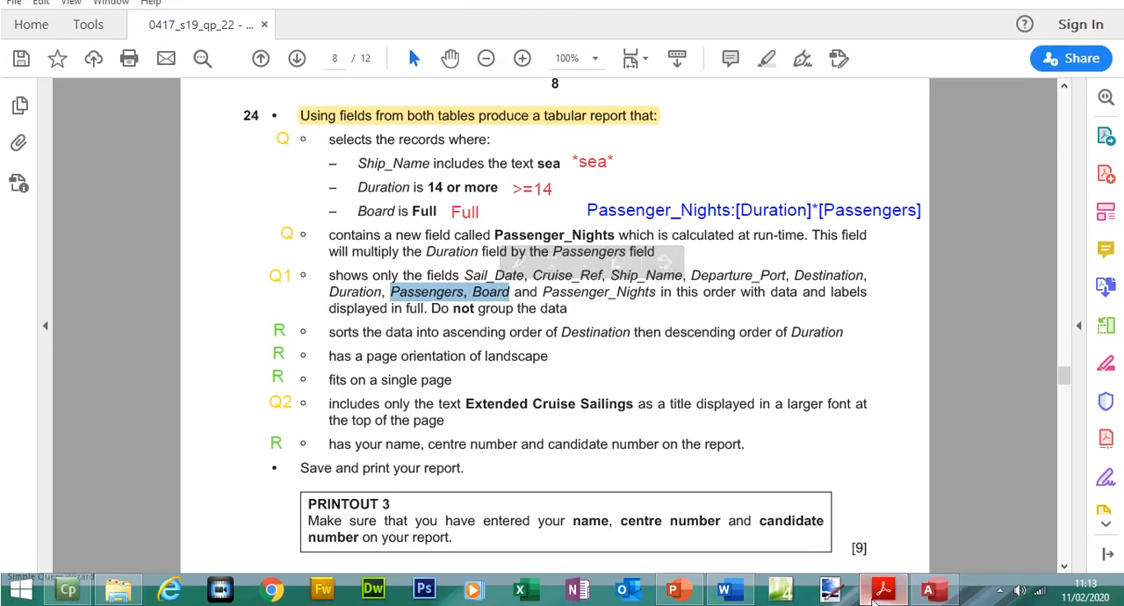
pyautogui.click(883, 599)
pyautogui.doubleClick(405, 252)
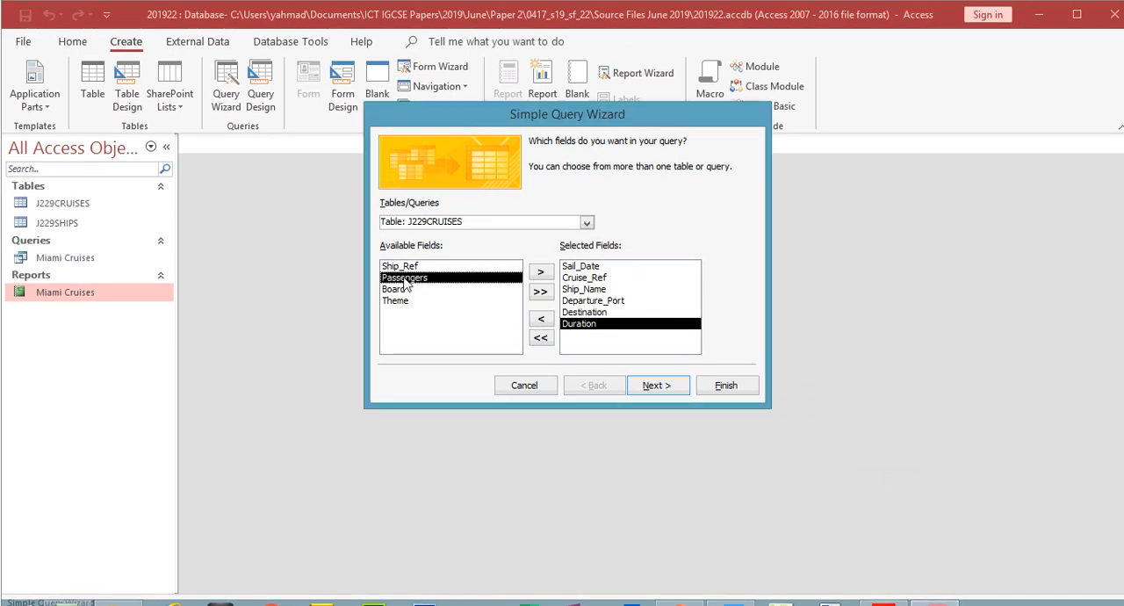
pyautogui.doubleClick(404, 279)
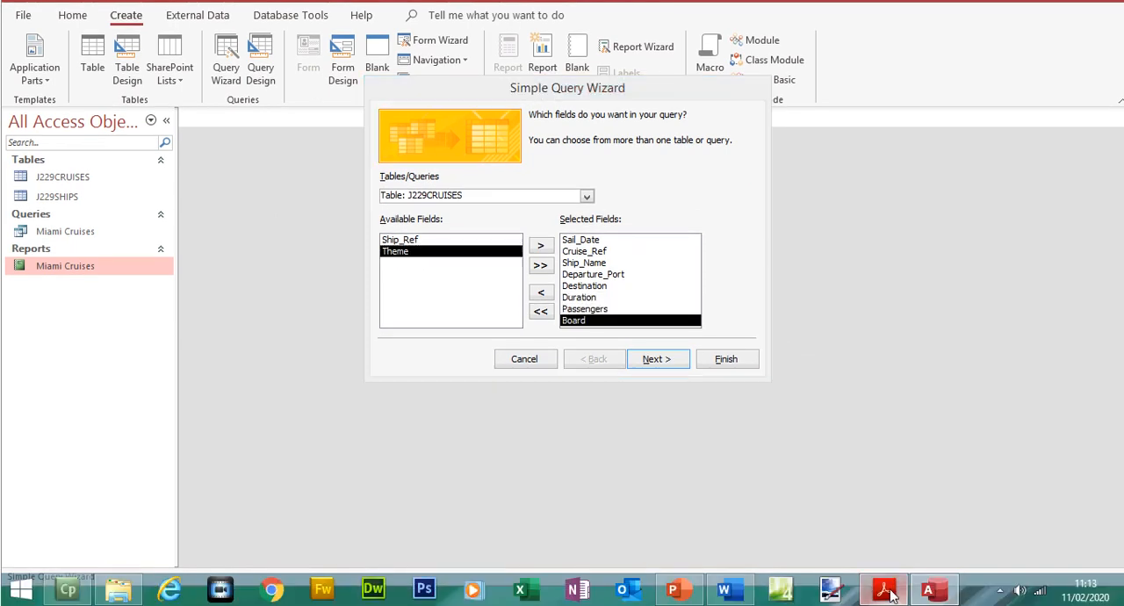
# - Review the Passenger_Nights field in the exam paper and highlight question 24's full requirement about the fields shown and not grouping
pyautogui.click(883, 590)
pyautogui.moveTo(542, 292); pyautogui.dragTo(659, 292)
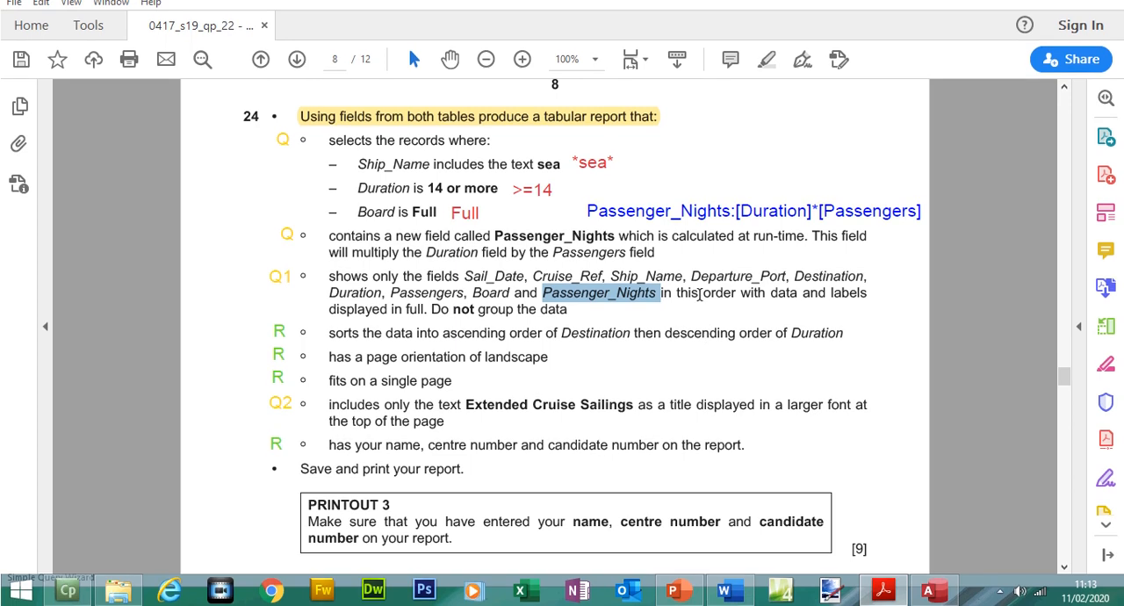
pyautogui.moveTo(331, 282); pyautogui.dragTo(567, 317)
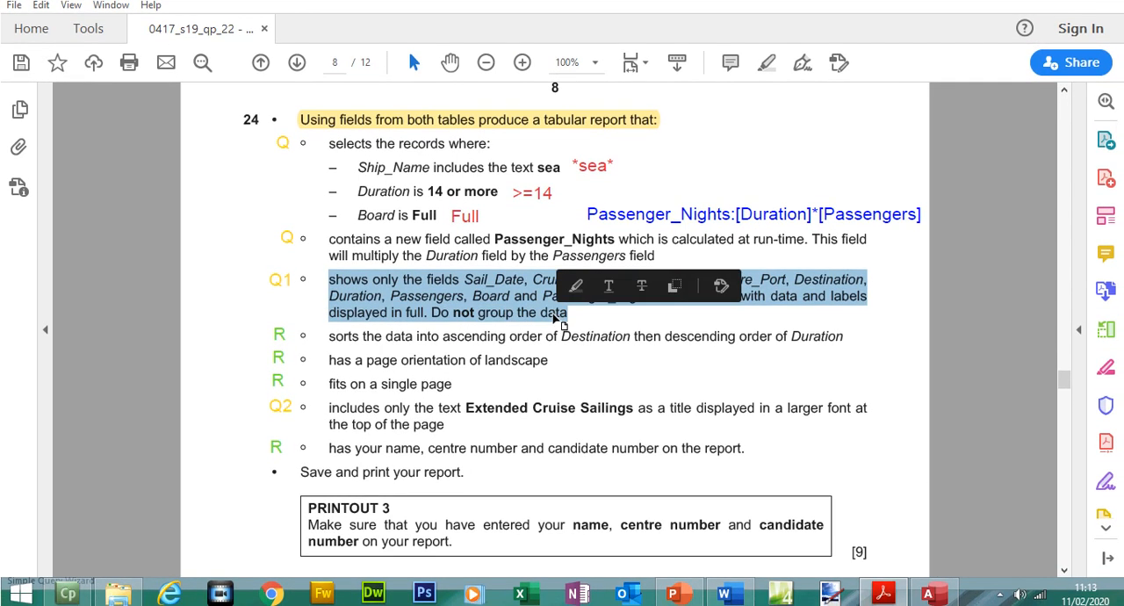
pyautogui.click(770, 83)
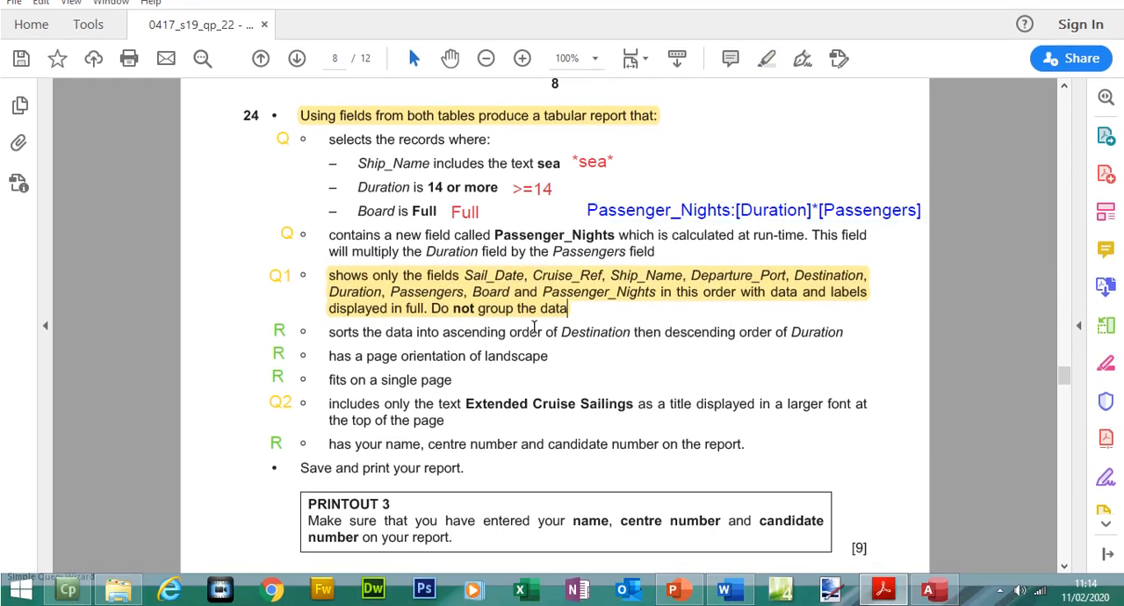
# - Title the query Extended Cruise Sailings, copying the text from the exam paper, and finish the wizard to open the query
pyautogui.click(927, 589)
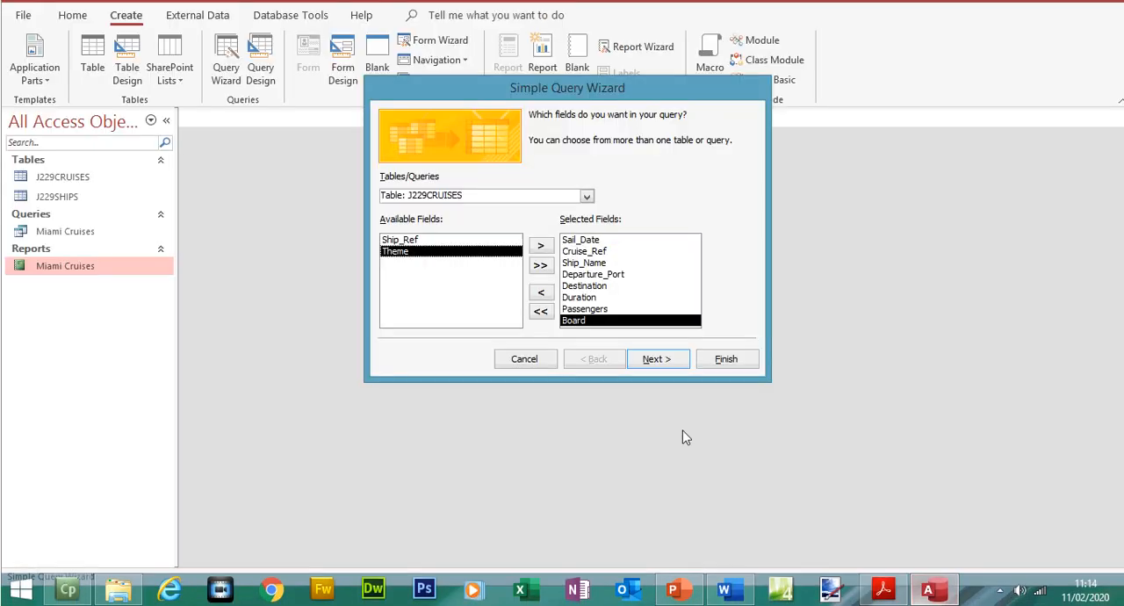
pyautogui.click(672, 362)
pyautogui.click(656, 359)
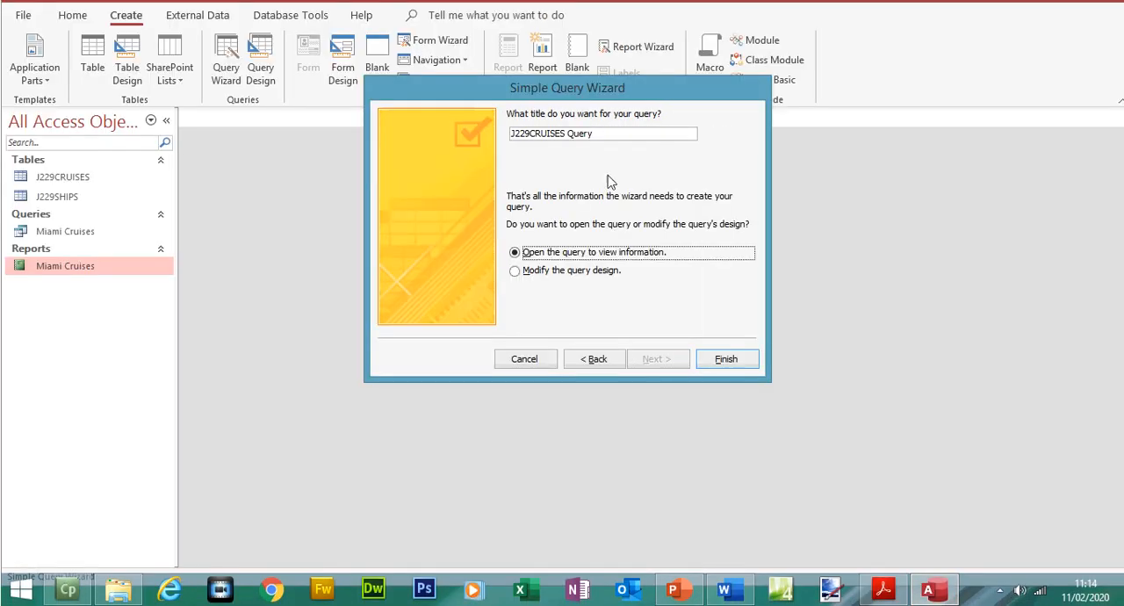
pyautogui.press('BackSpace')
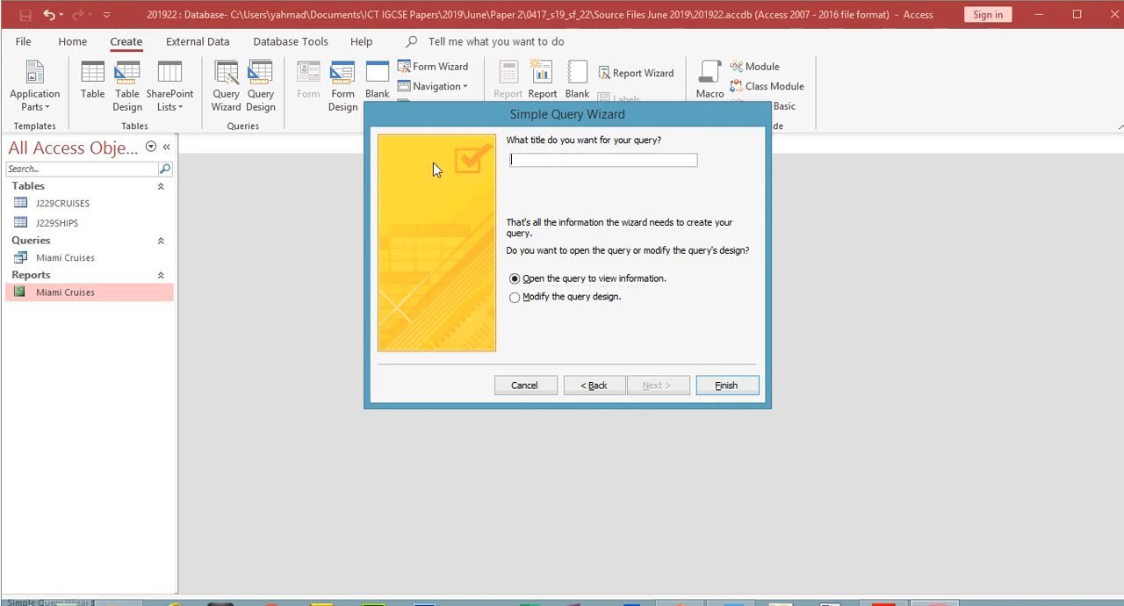
pyautogui.click(883, 589)
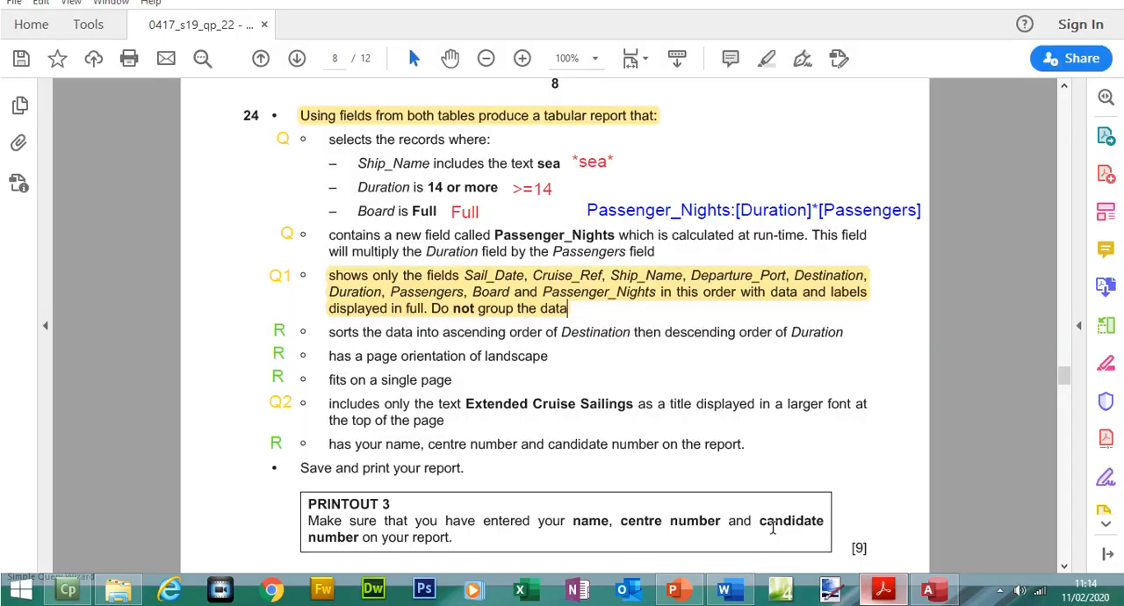
pyautogui.moveTo(468, 404); pyautogui.dragTo(606, 417)
pyautogui.hotkey('ctrl', 'c')
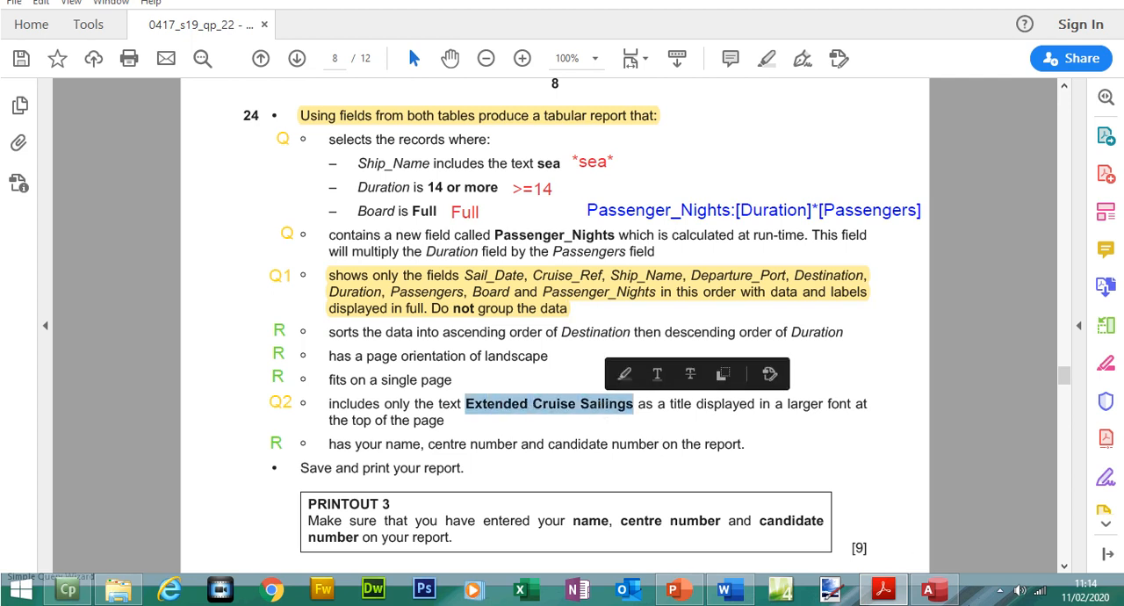
pyautogui.click(930, 589)
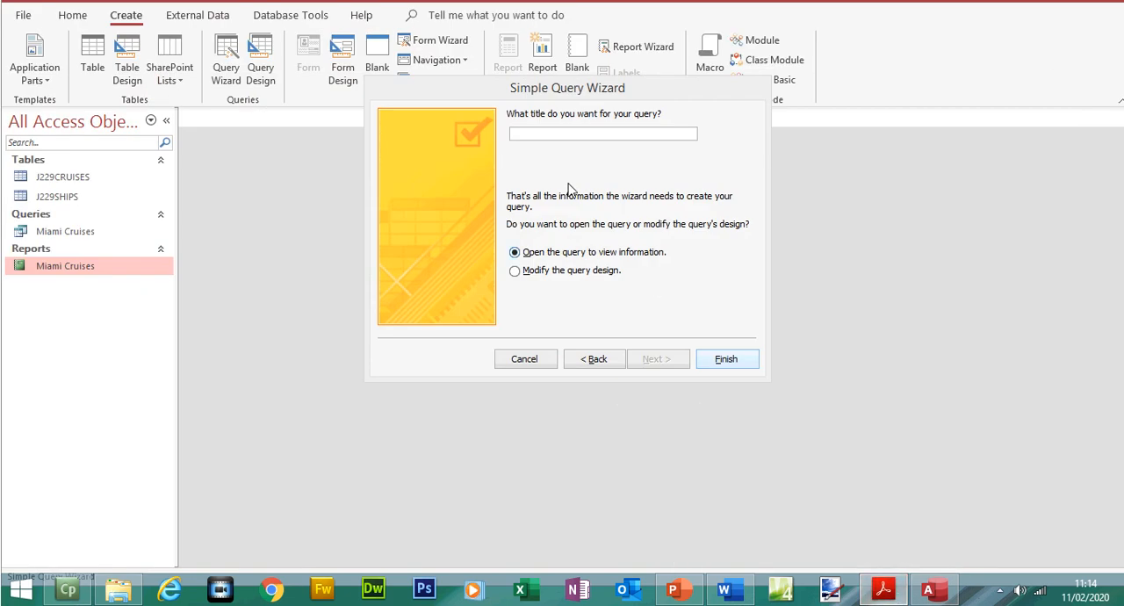
pyautogui.click(538, 134)
pyautogui.hotkey('ctrl', 'v')
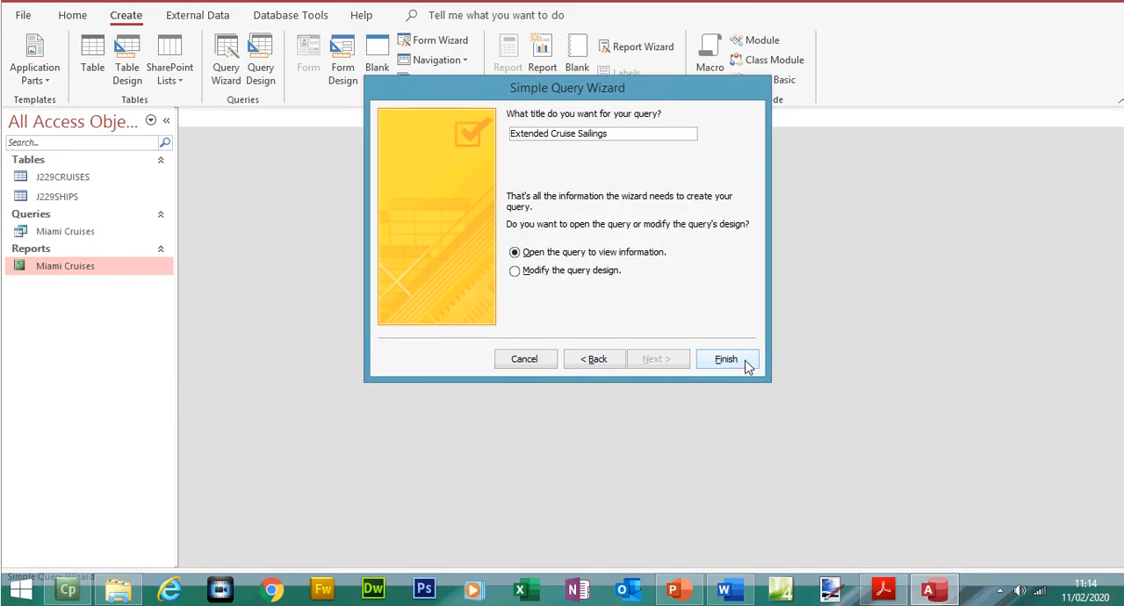
pyautogui.click(744, 360)
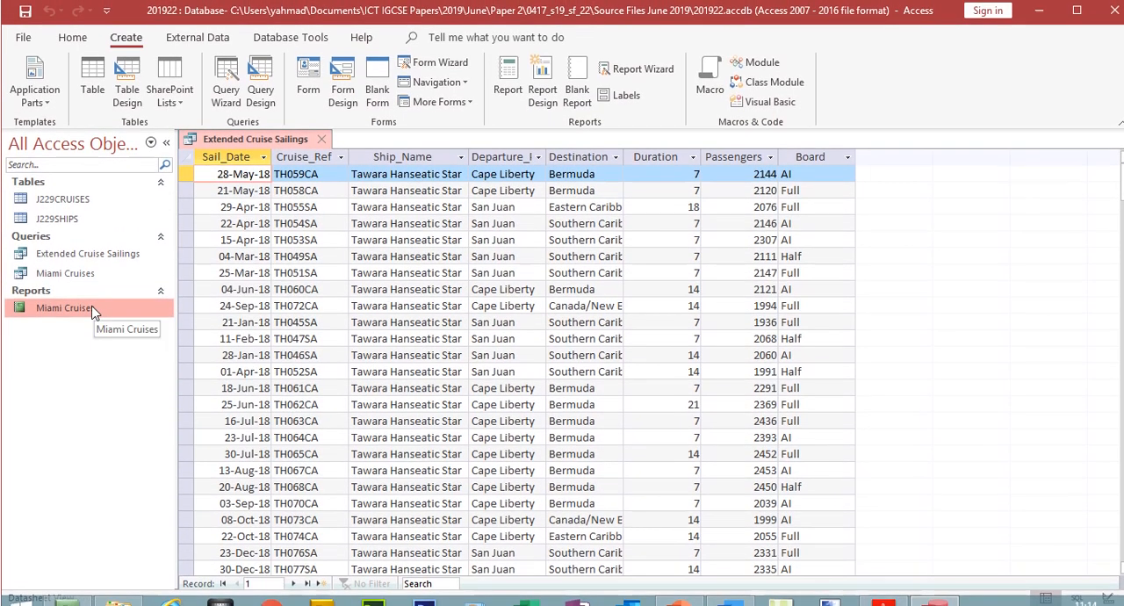
# - View the Miami Cruises report's title, close the report, and go to the last record of the Extended Cruise Sailings query
pyautogui.doubleClick(93, 285)
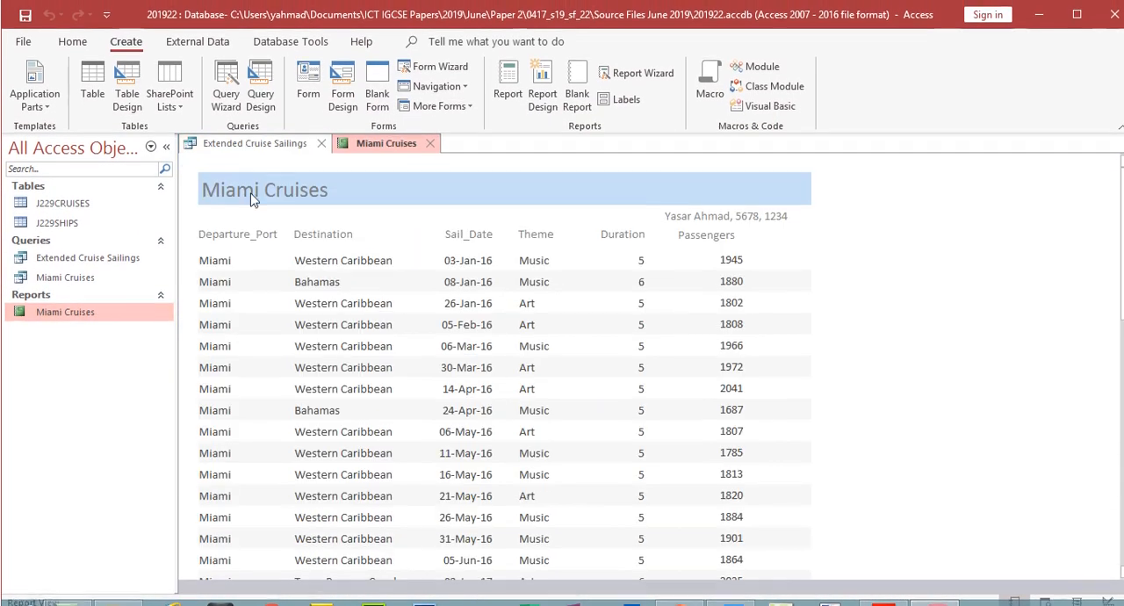
pyautogui.click(430, 143)
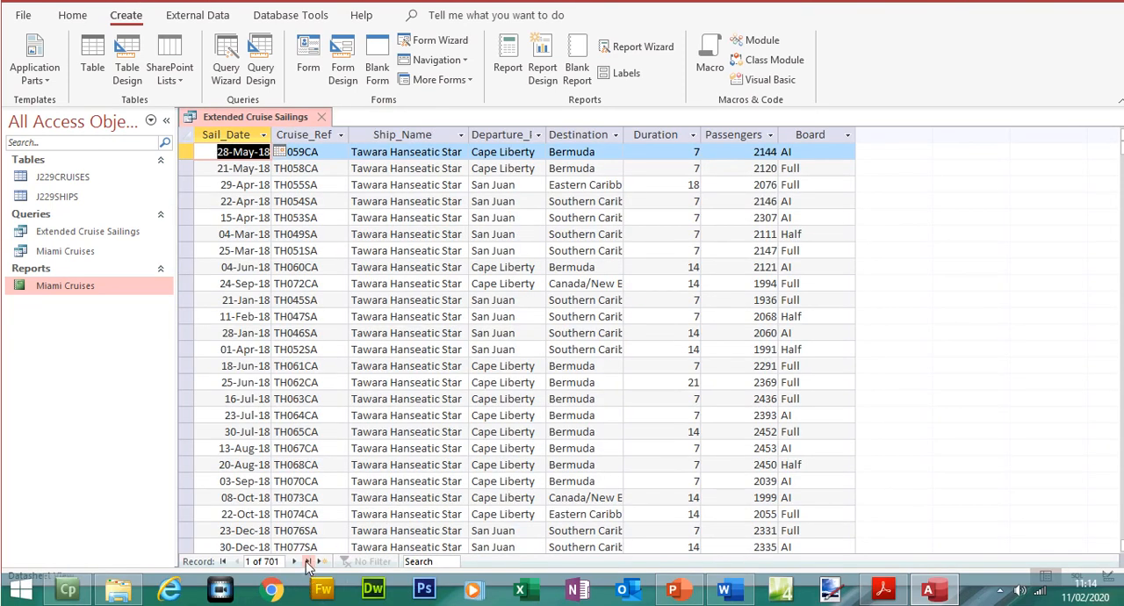
pyautogui.click(308, 562)
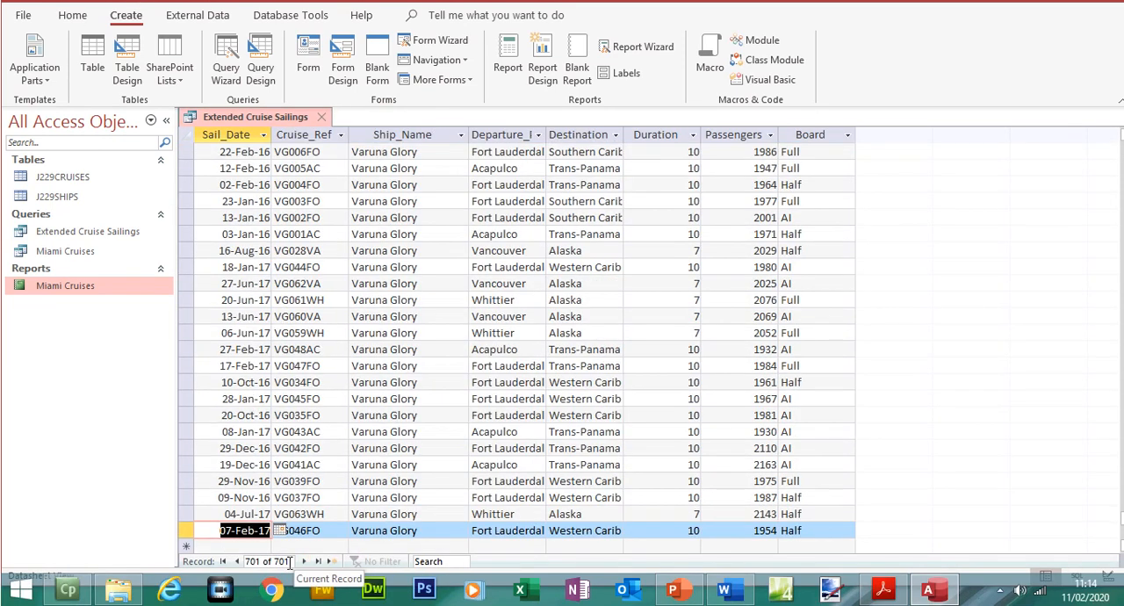
# - Check question 24's Ship_Name condition in the exam paper and select the Ship_Name column in the query results
pyautogui.click(885, 592)
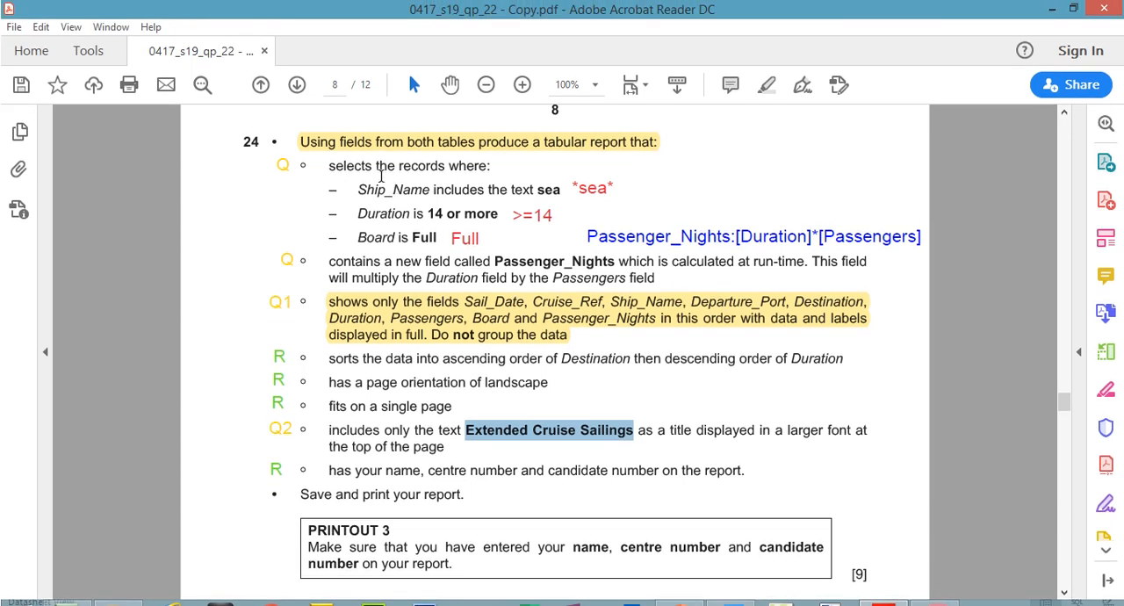
pyautogui.moveTo(359, 189); pyautogui.dragTo(560, 190)
pyautogui.click(928, 588)
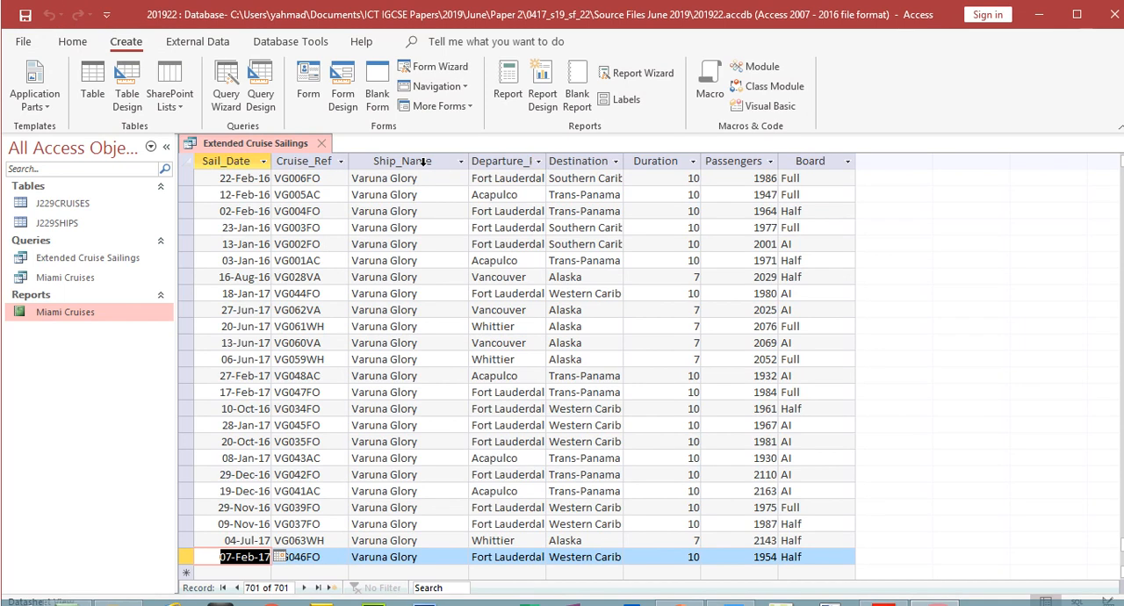
pyautogui.click(423, 136)
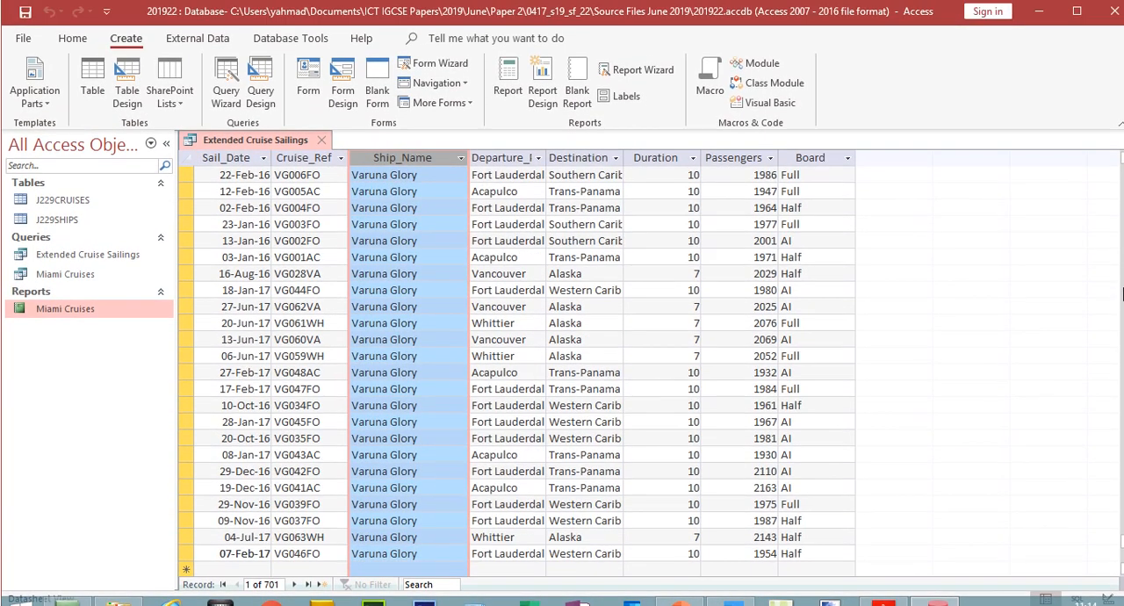
# - Try the criterion sea for Ship_Name in the query design, view the results, and clear the criterion
pyautogui.click(72, 41)
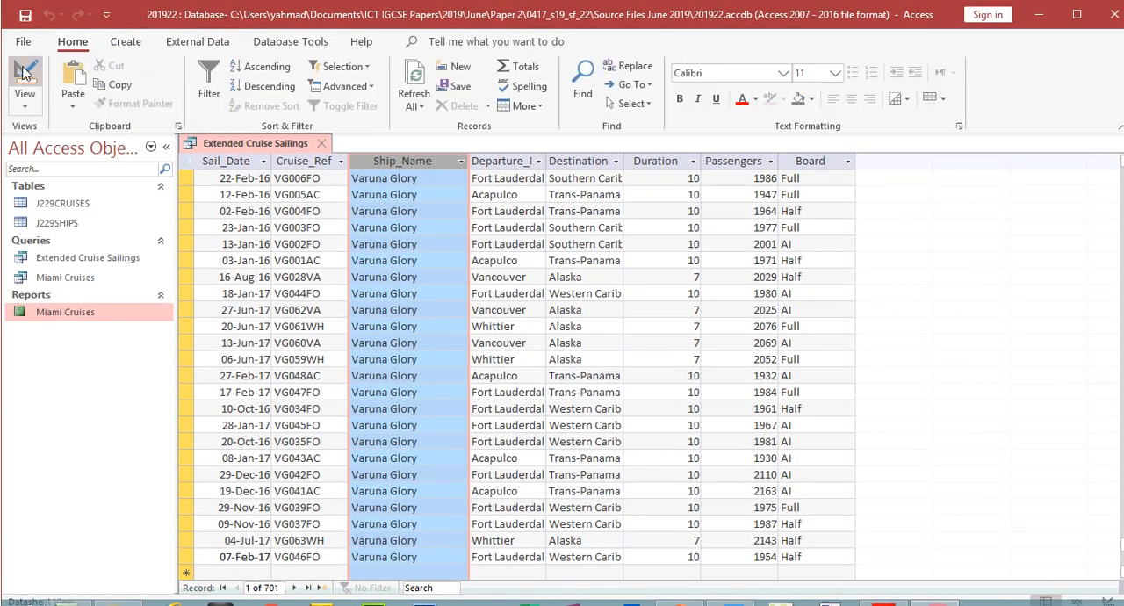
pyautogui.click(22, 75)
pyautogui.click(455, 439)
pyautogui.write('sea')
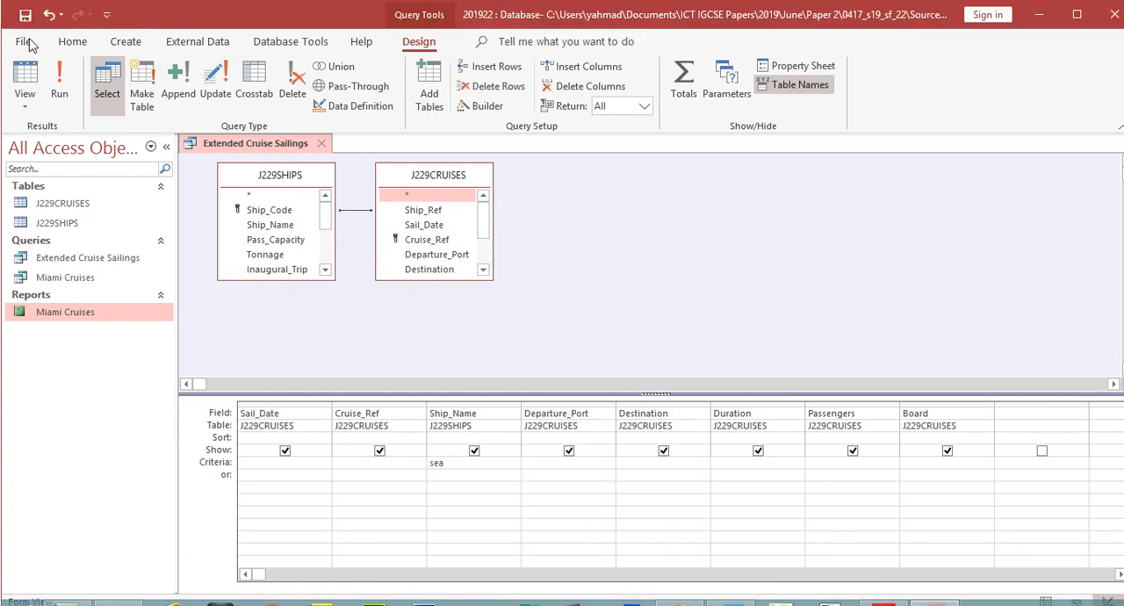
pyautogui.click(63, 54)
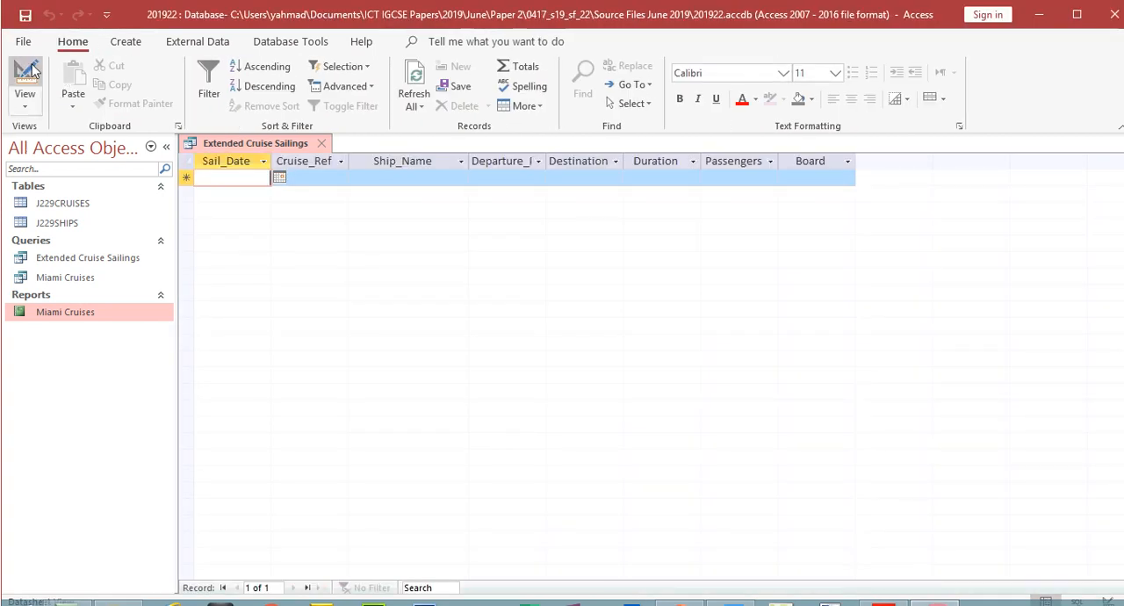
pyautogui.click(24, 77)
pyautogui.press('Delete')
# - Check the wildcard form in the exam paper, set the Ship_Name criterion to *sea*, and run the query
pyautogui.click(883, 588)
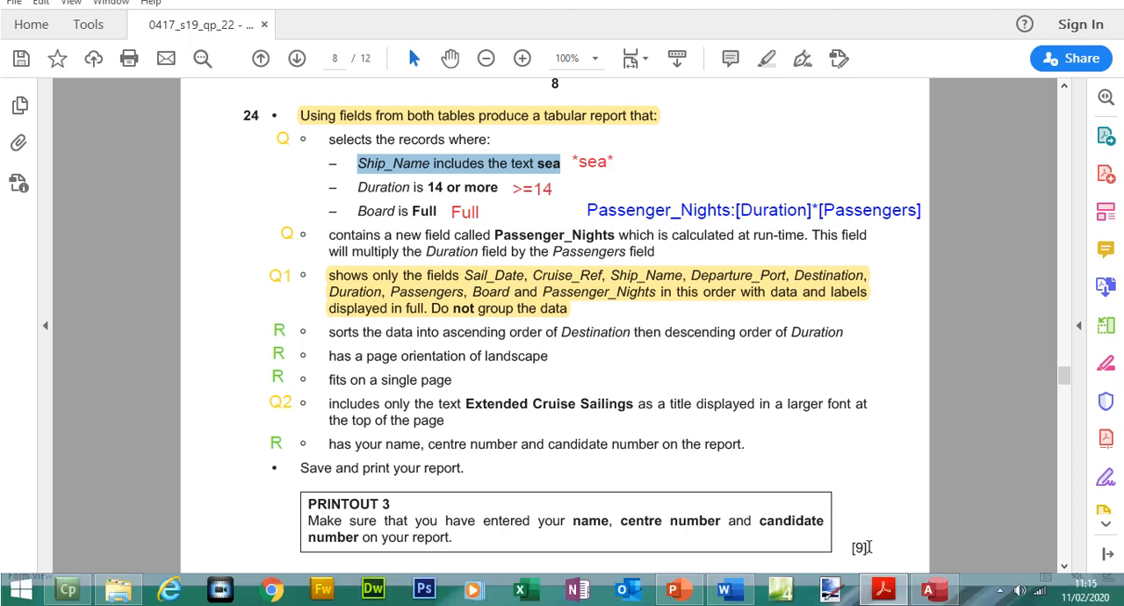
pyautogui.click(881, 591)
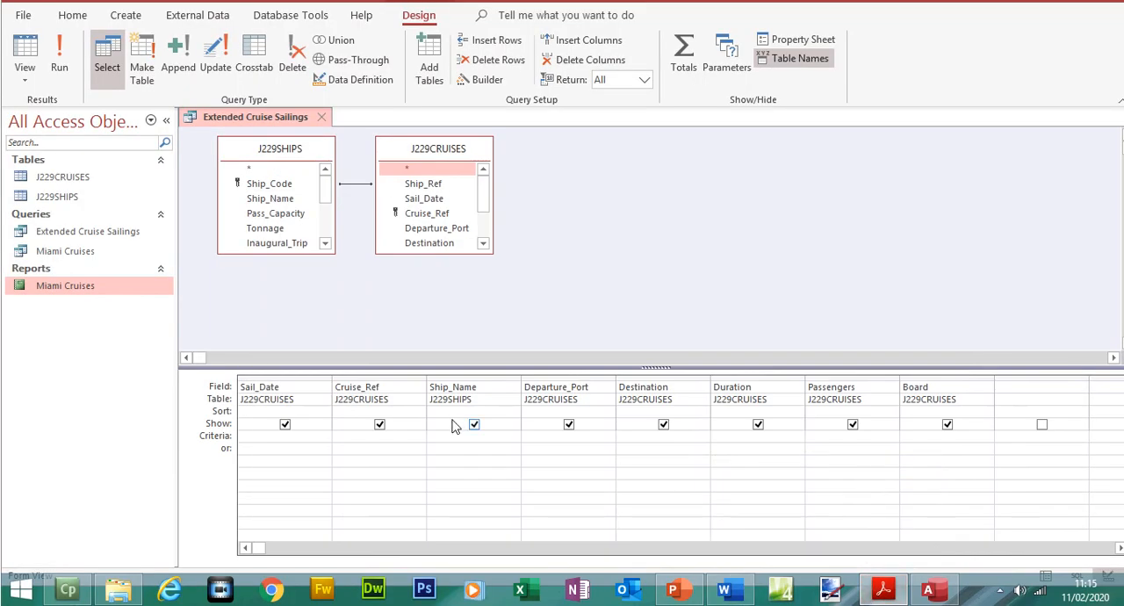
pyautogui.click(441, 435)
pyautogui.write('*s')
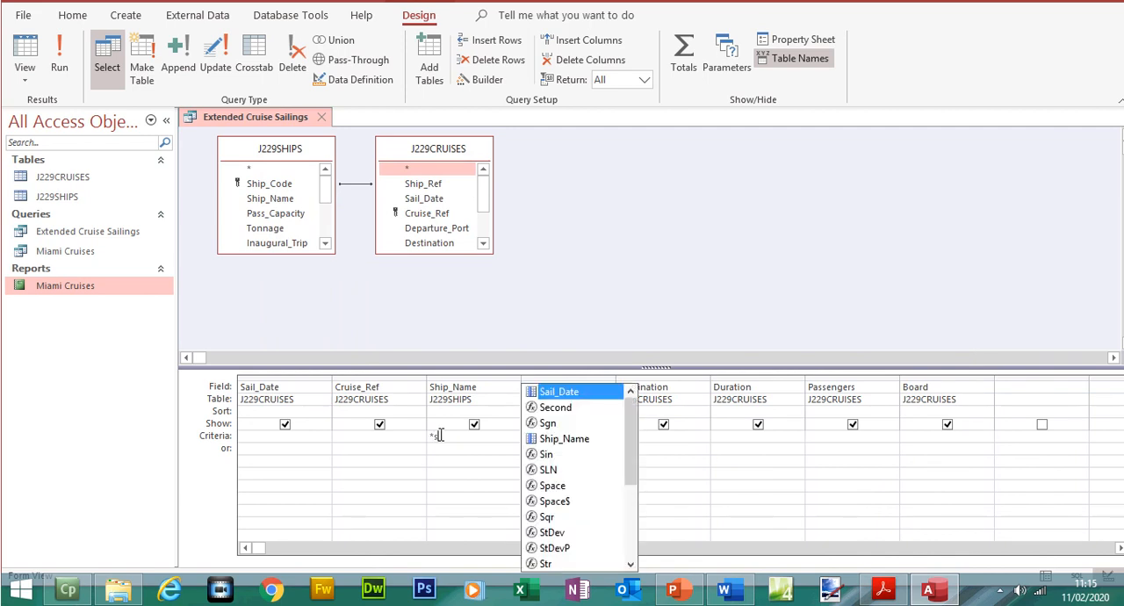
pyautogui.write('a*')
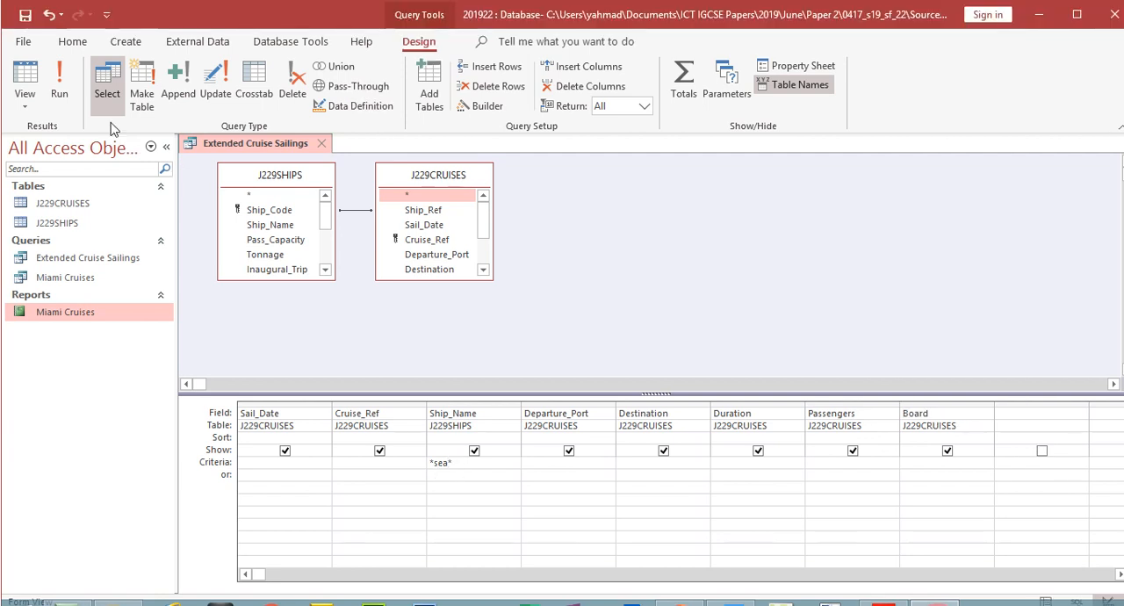
pyautogui.click(58, 61)
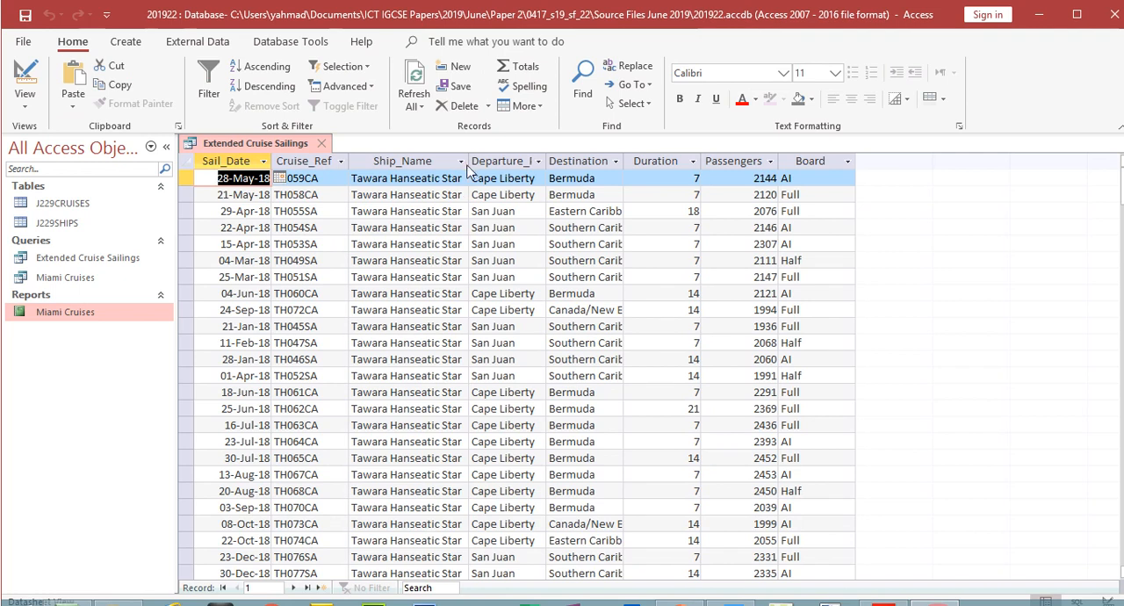
# - Widen the Ship_Name column and examine the results for ship names that contain the text sea
pyautogui.moveTo(544, 160); pyautogui.dragTo(542, 160)
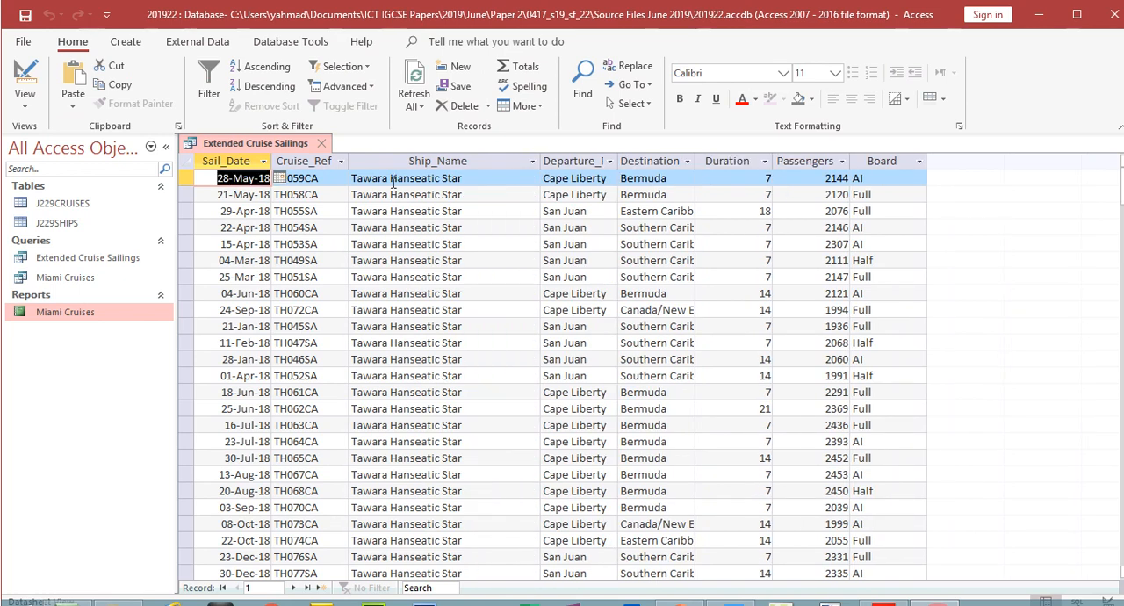
pyautogui.moveTo(410, 179); pyautogui.dragTo(430, 179)
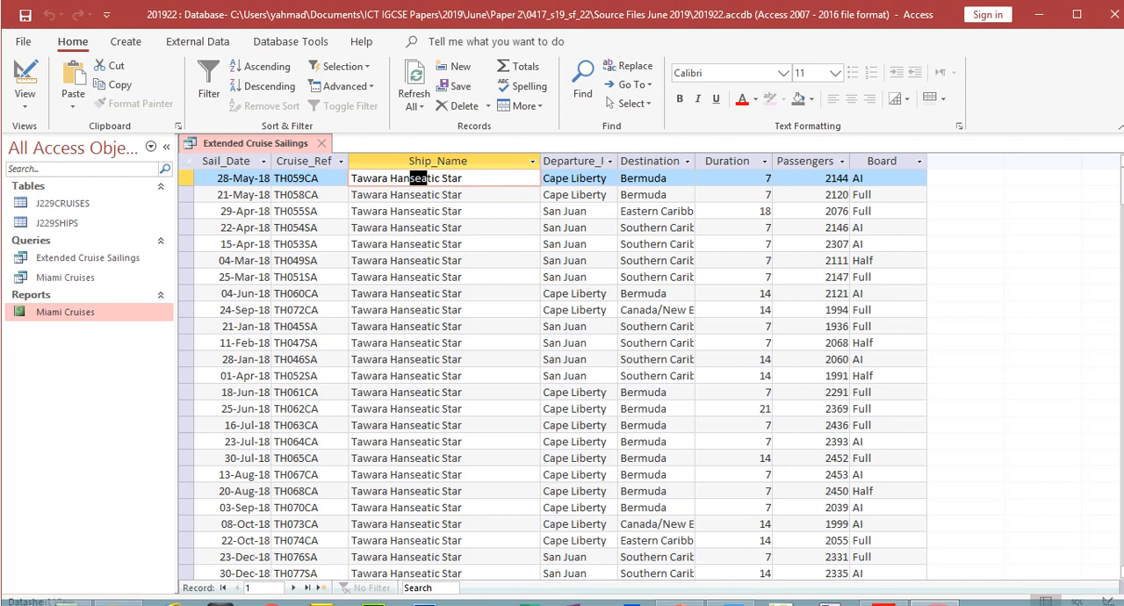
pyautogui.moveTo(1122, 189); pyautogui.dragTo(1123, 334)
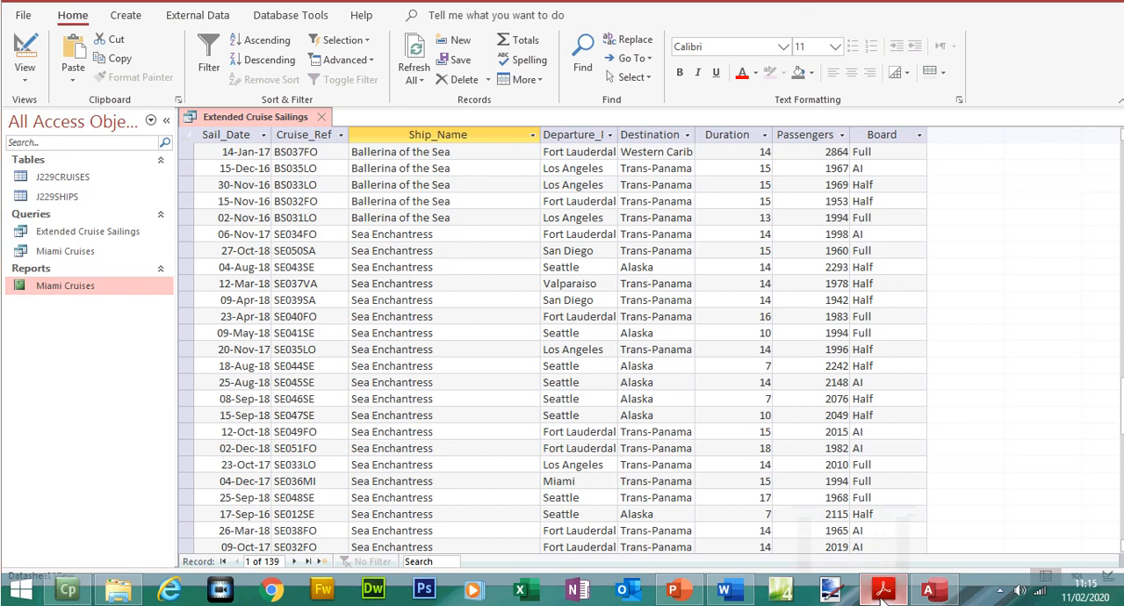
# - Check question 24's Duration condition in the exam paper, then enter the criterion >=14 in the query's Destination column and run it
pyautogui.click(883, 604)
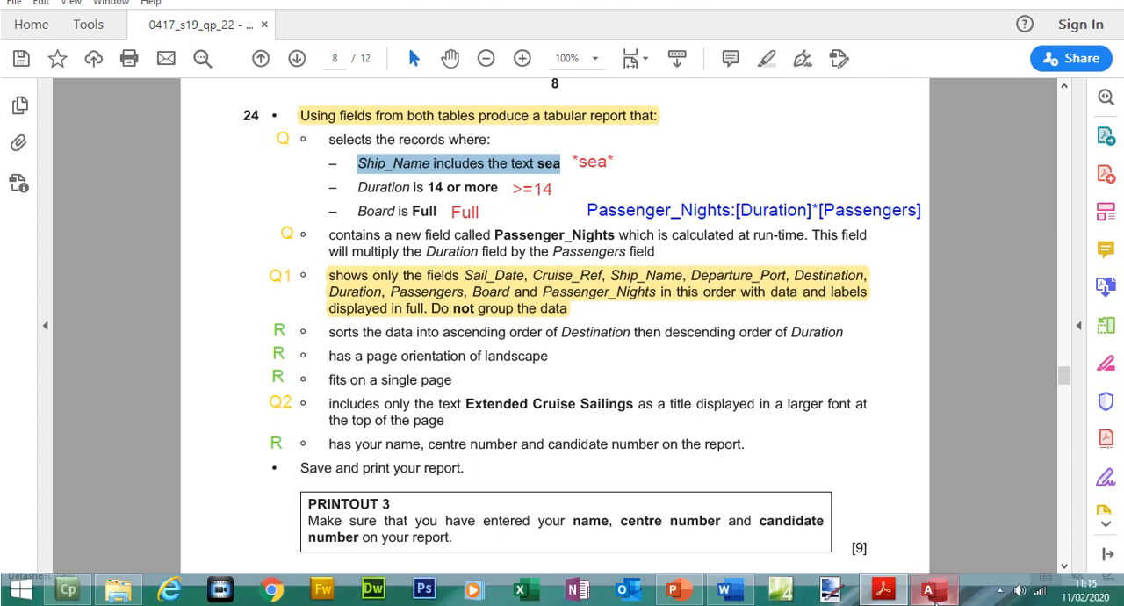
pyautogui.click(934, 604)
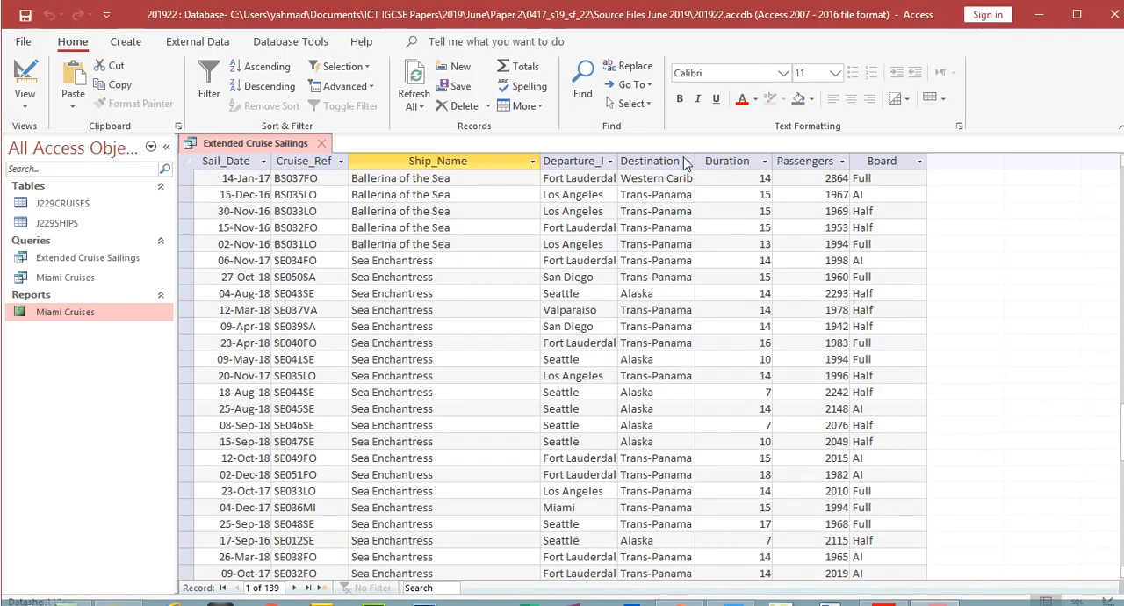
pyautogui.click(711, 158)
pyautogui.click(24, 81)
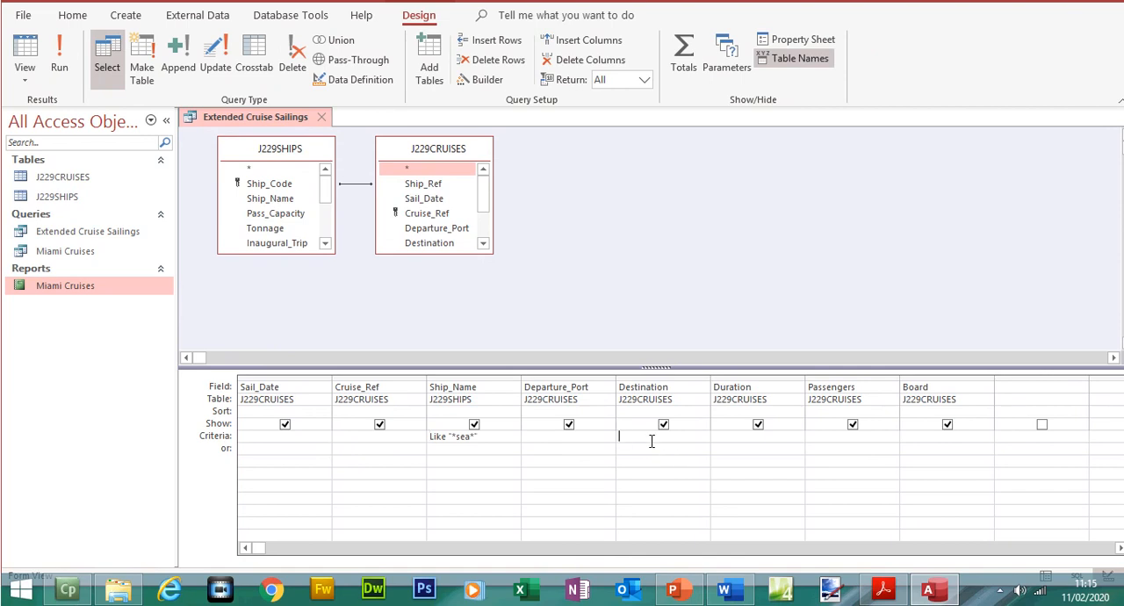
pyautogui.write('>=14')
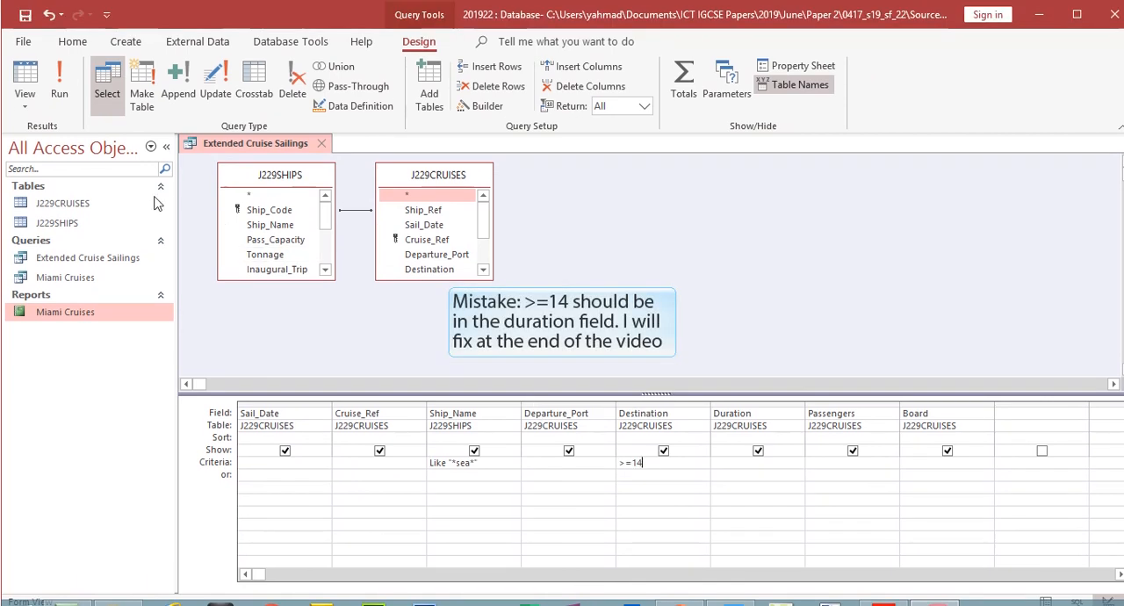
pyautogui.click(59, 62)
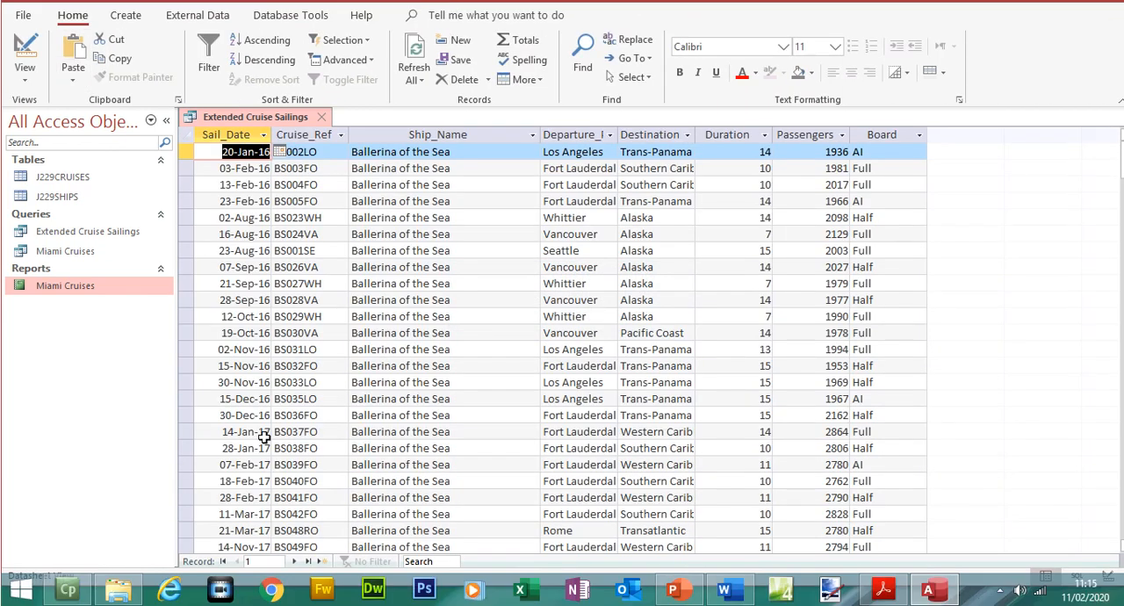
pyautogui.click(318, 561)
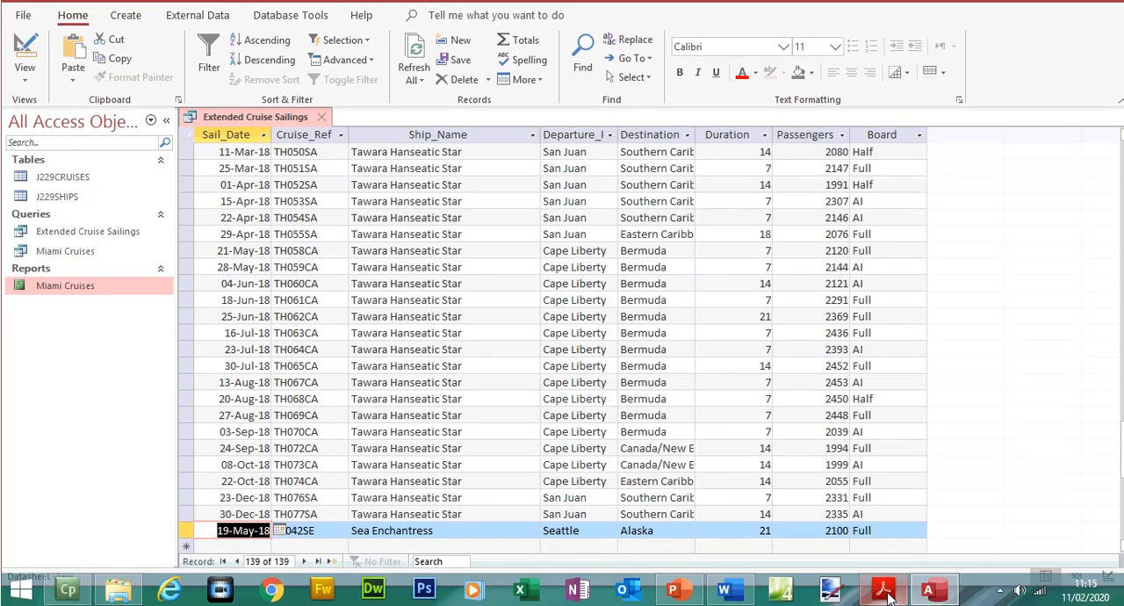
# - Check the Board condition in the exam paper, then set the Board criterion to full and run the query
pyautogui.click(883, 590)
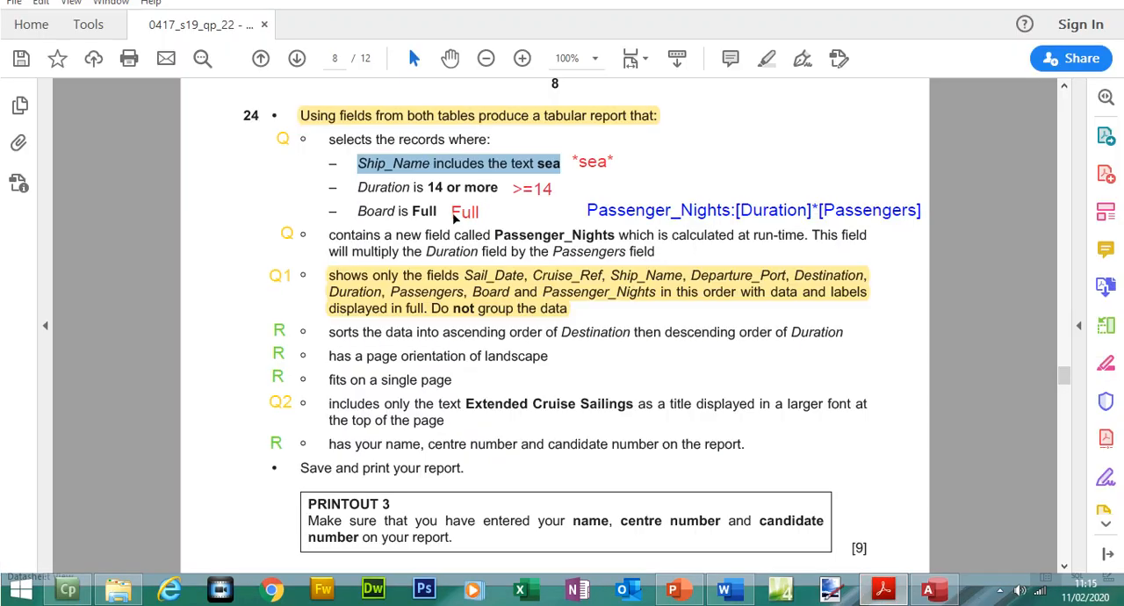
pyautogui.click(932, 590)
pyautogui.click(878, 161)
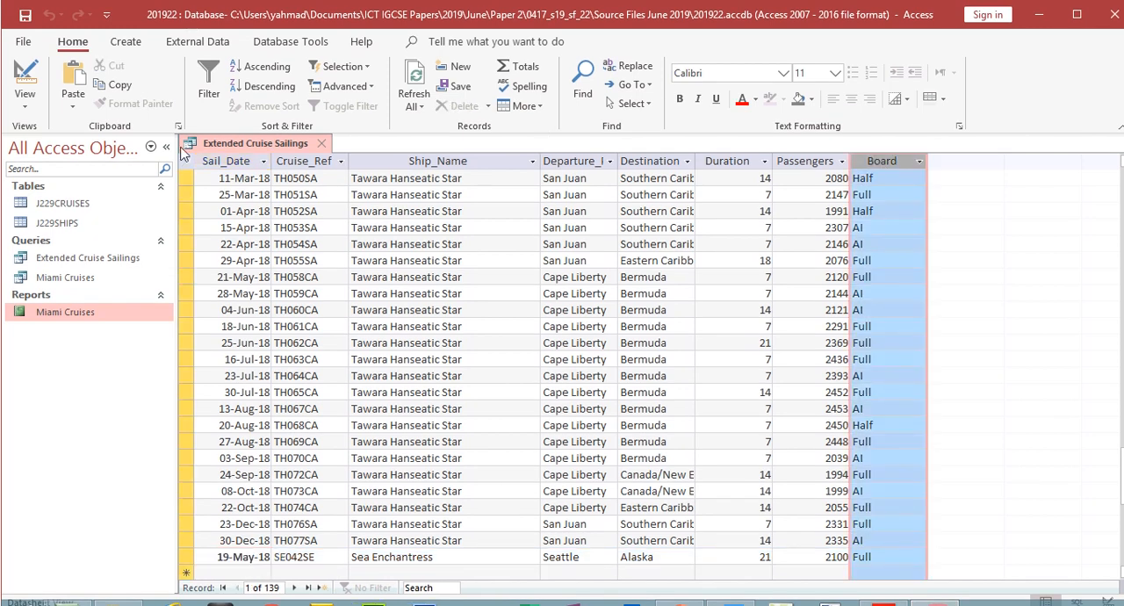
pyautogui.click(25, 81)
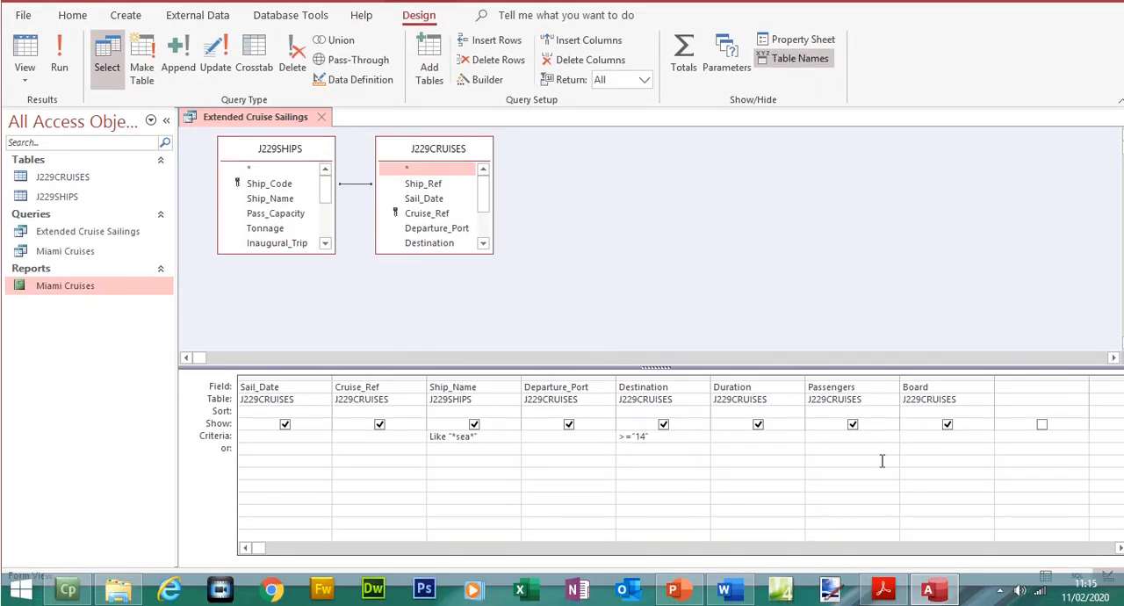
pyautogui.click(916, 440)
pyautogui.write('full')
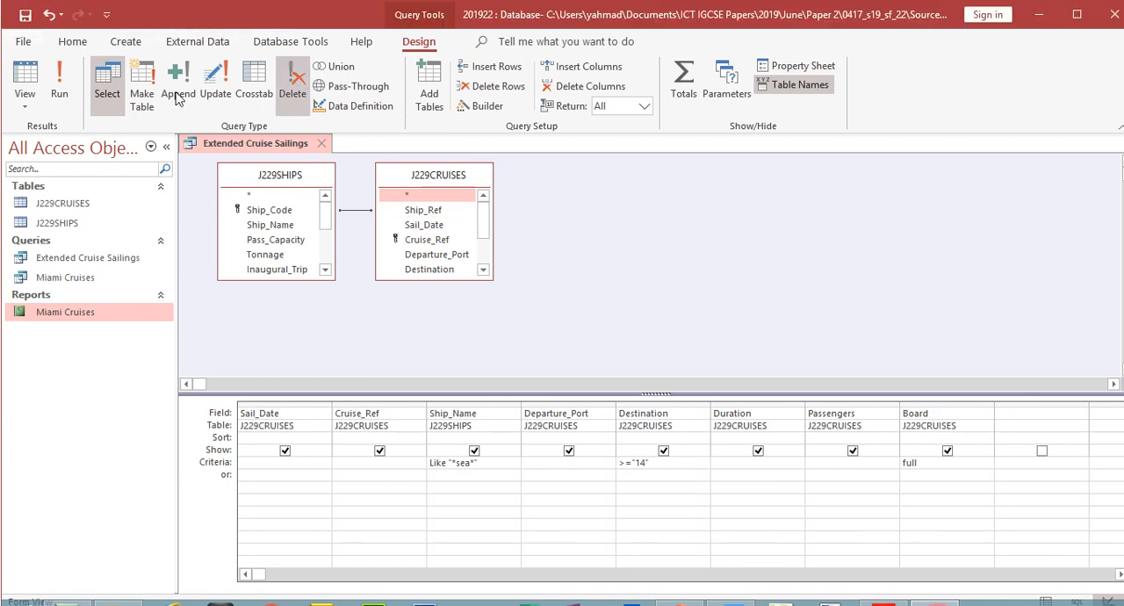
pyautogui.click(59, 62)
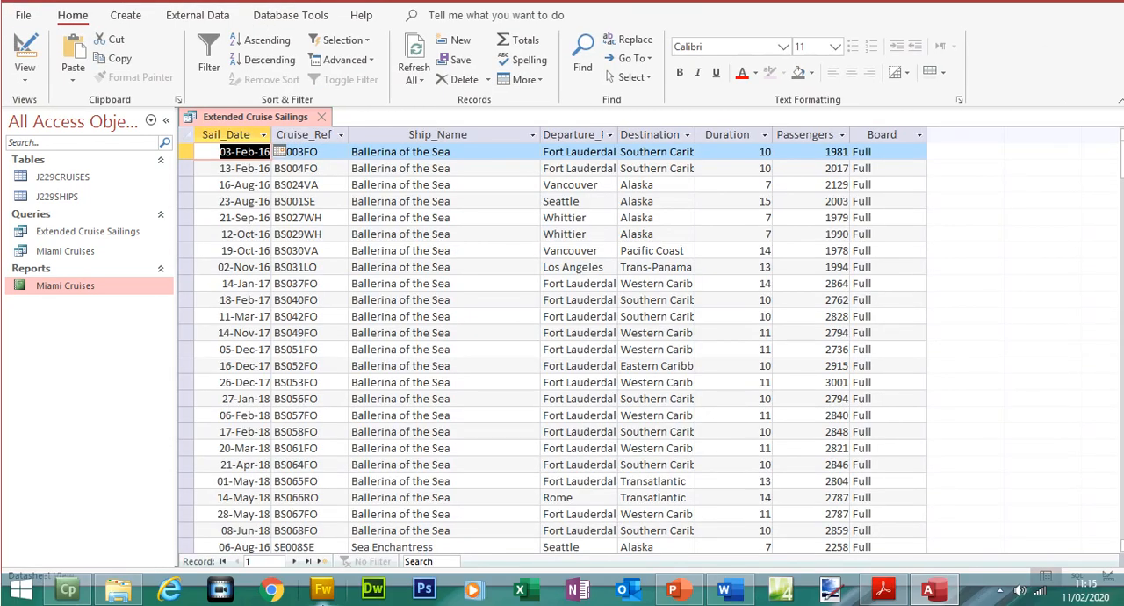
pyautogui.click(307, 561)
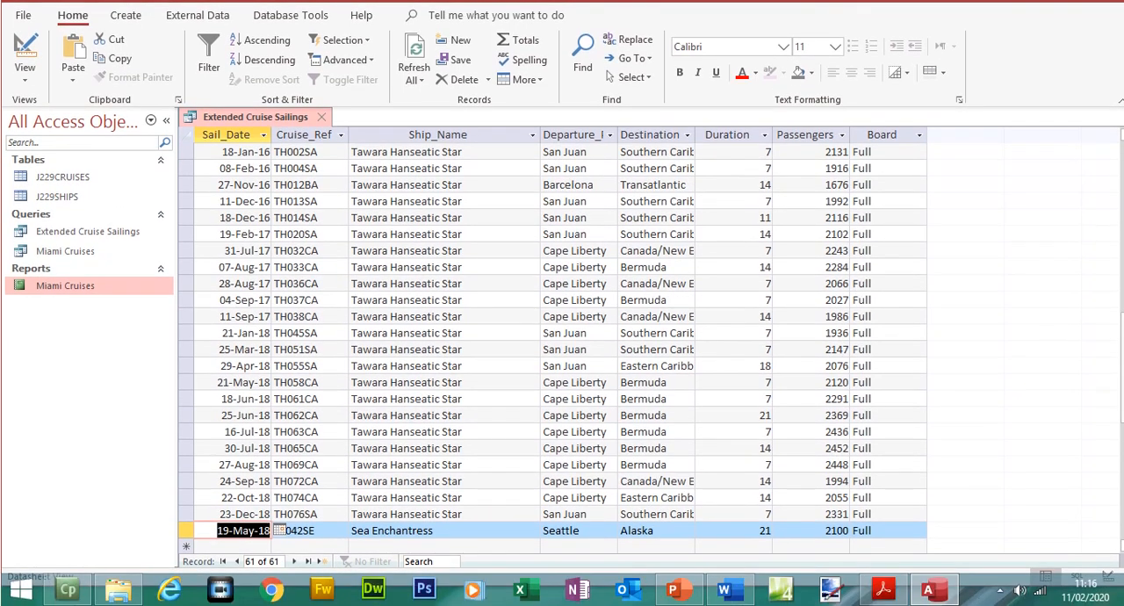
# - Examine the Board, Duration and Ship_Name columns in the query results against the three selection conditions
pyautogui.scroll(10, 1121, 383)
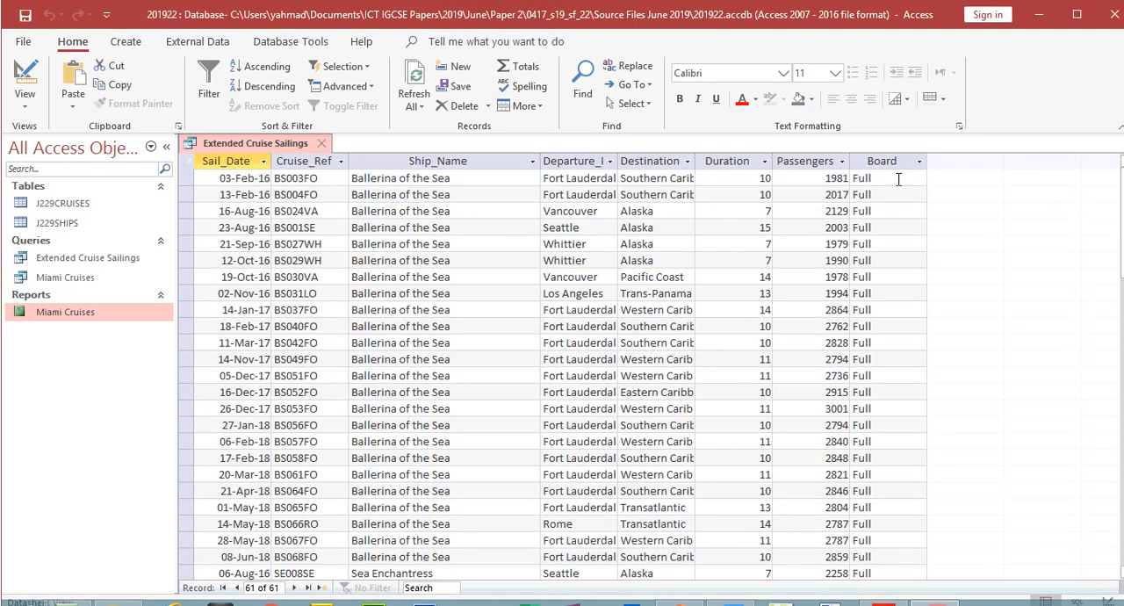
pyautogui.click(880, 160)
pyautogui.click(727, 160)
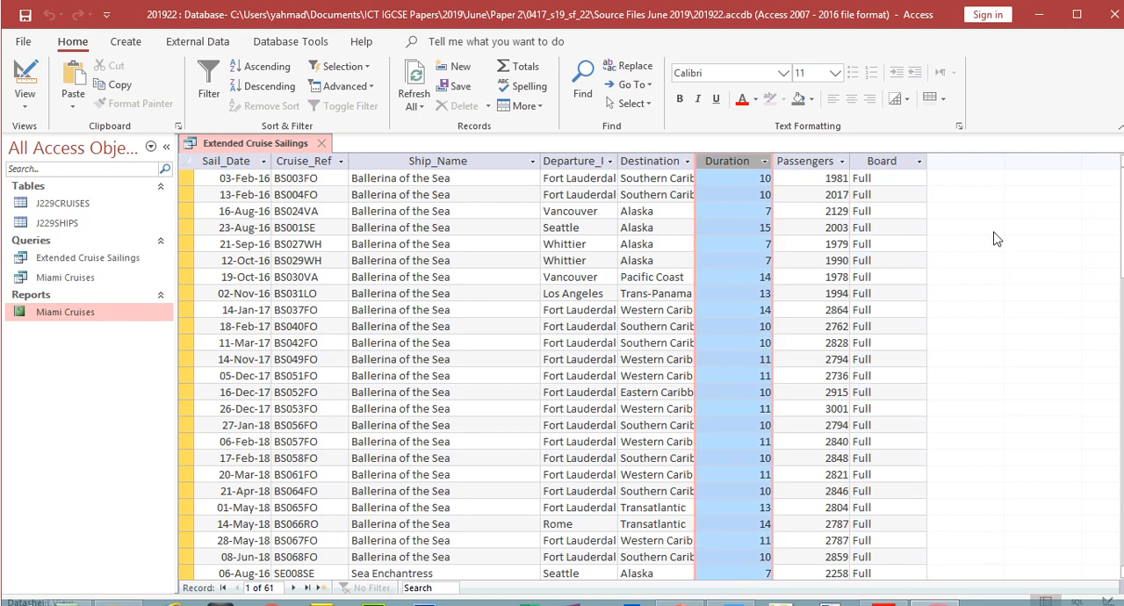
pyautogui.moveTo(1121, 250); pyautogui.dragTo(1116, 145)
pyautogui.click(482, 162)
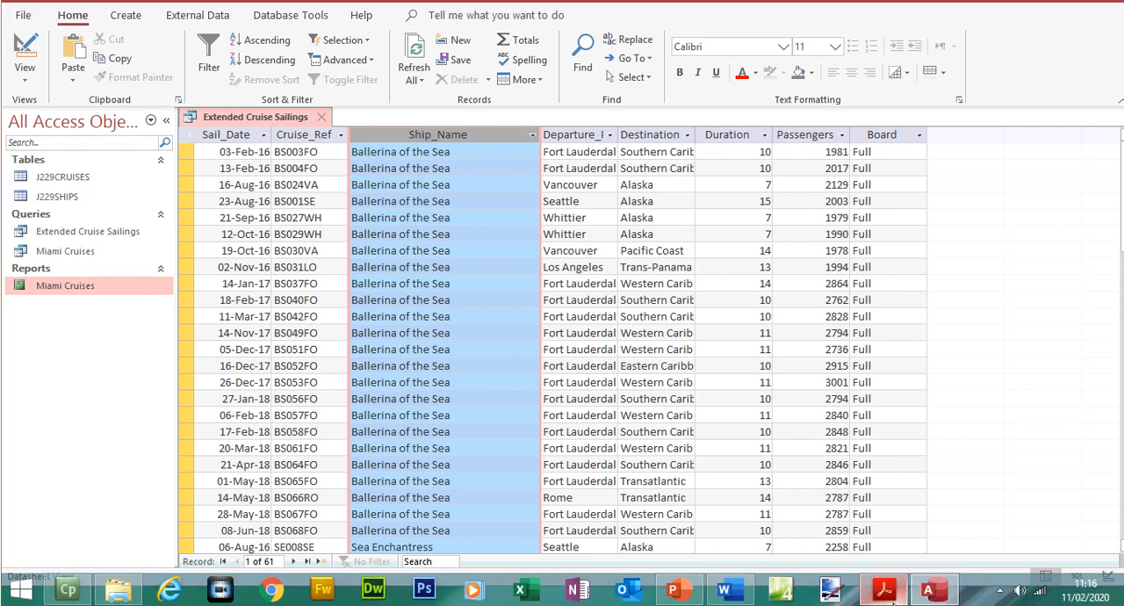
# - Highlight question 24's record selection conditions, from selects the records where to Board is Full, in the exam paper
pyautogui.click(883, 590)
pyautogui.moveTo(334, 165); pyautogui.dragTo(424, 230)
pyautogui.click(766, 85)
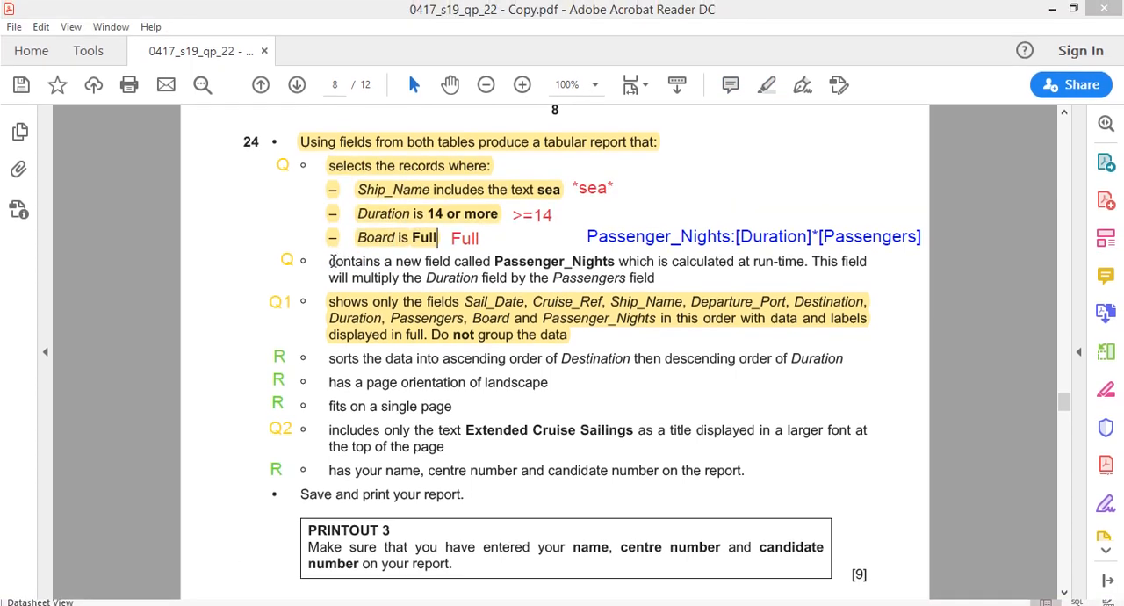
# - Read the exam paper's requirement for the run-time calculated Passenger_Nights field that multiplies Duration by Passengers
pyautogui.moveTo(328, 261); pyautogui.dragTo(585, 262)
pyautogui.moveTo(672, 261); pyautogui.dragTo(815, 264)
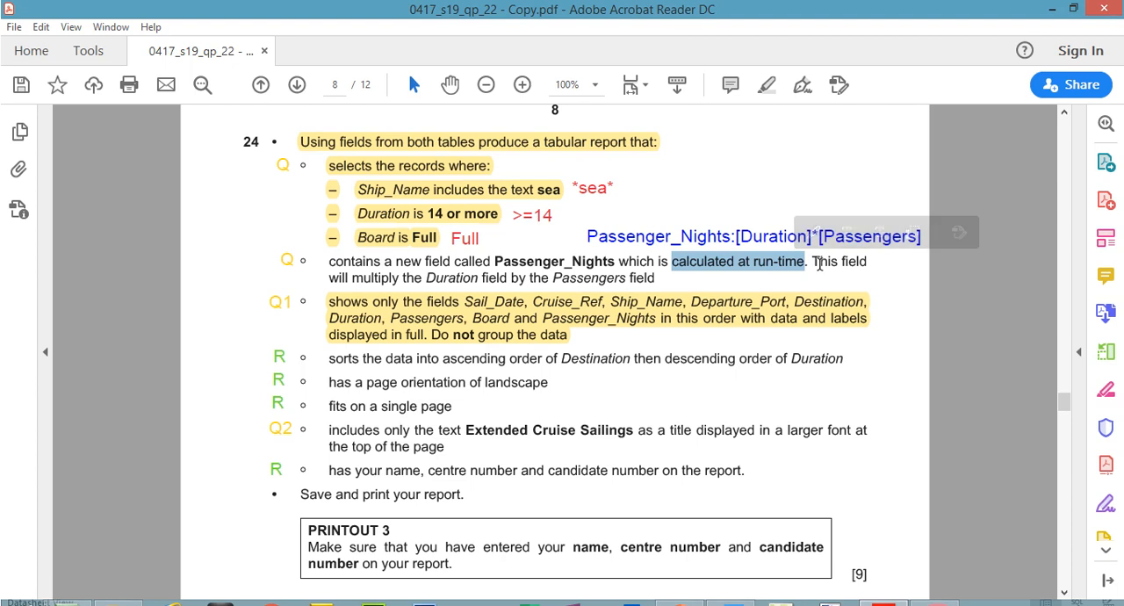
pyautogui.moveTo(436, 277); pyautogui.dragTo(464, 278)
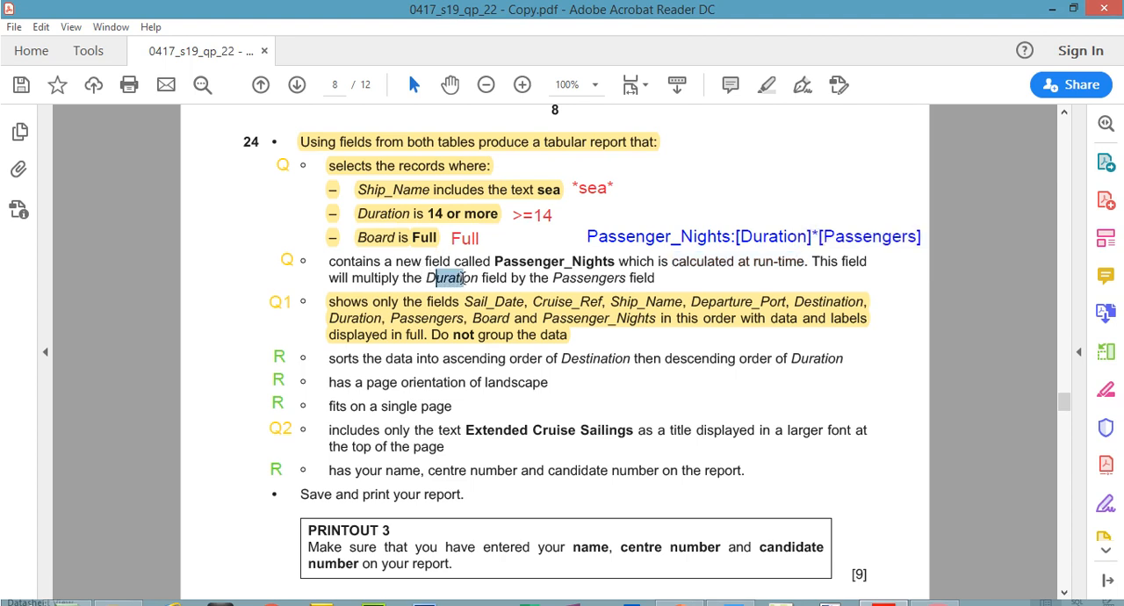
pyautogui.moveTo(554, 278); pyautogui.dragTo(621, 279)
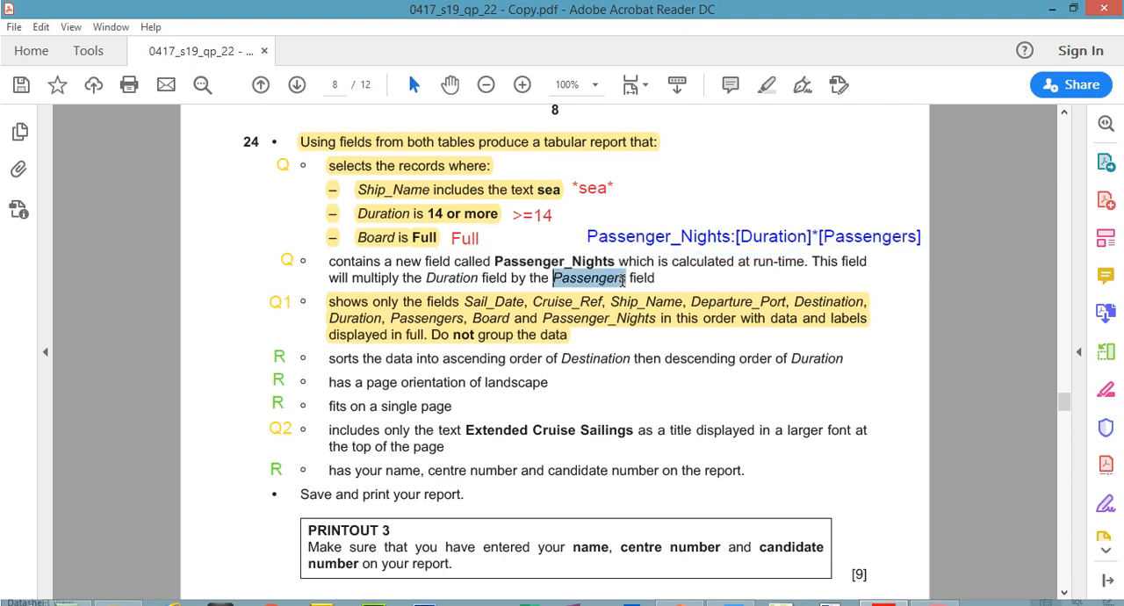
pyautogui.doubleClick(433, 277)
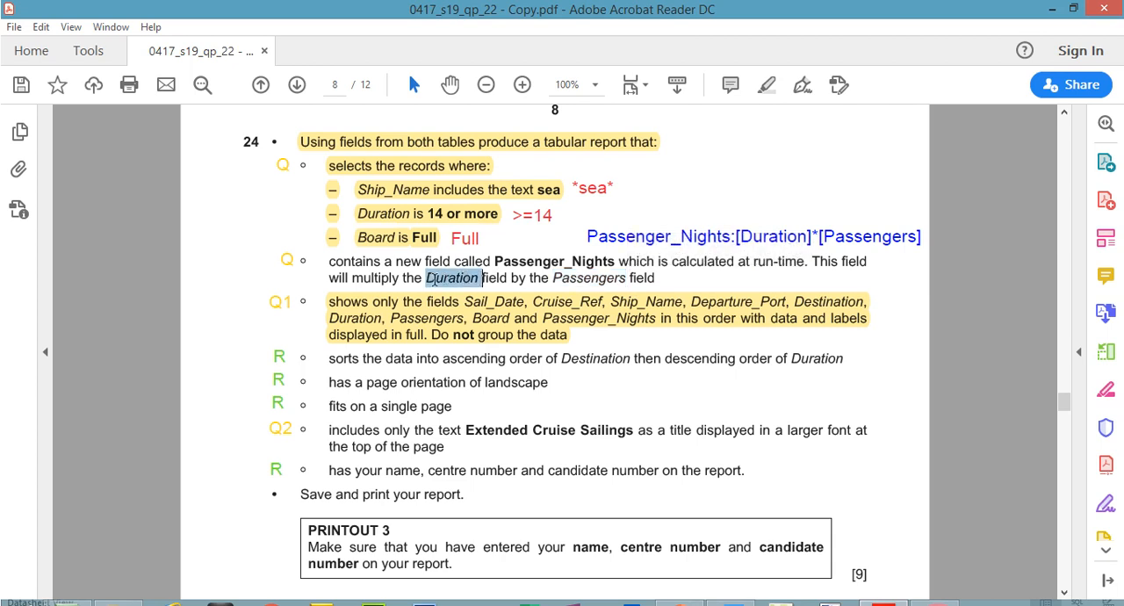
# - Compare the blue Passenger_Nights formula annotation with the field name and multiplication wording in the exam paper
pyautogui.doubleClick(707, 239)
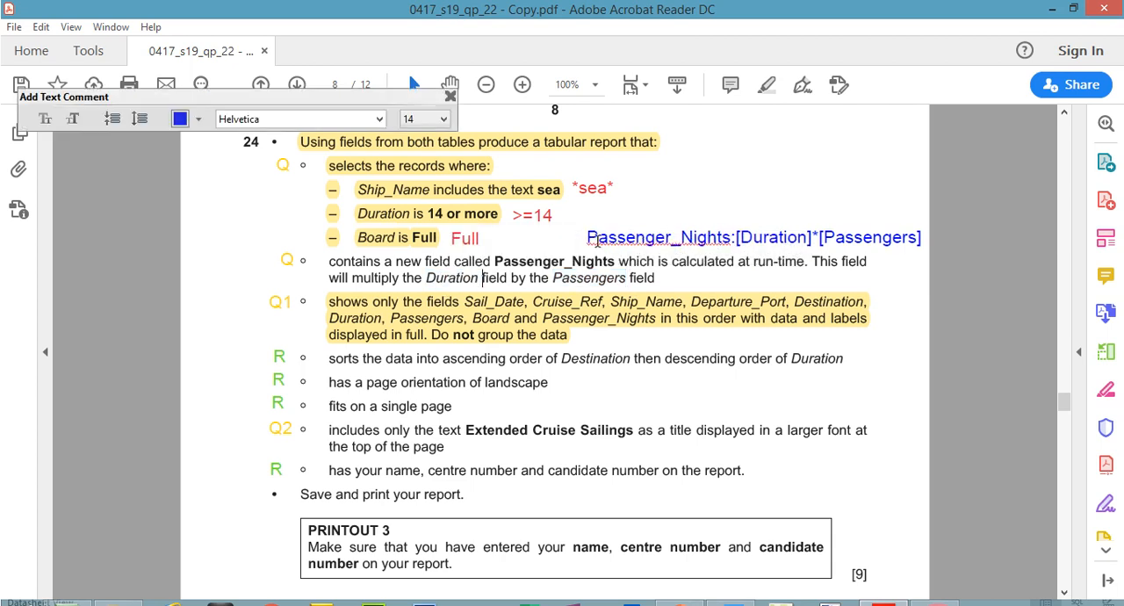
pyautogui.moveTo(588, 238); pyautogui.dragTo(730, 239)
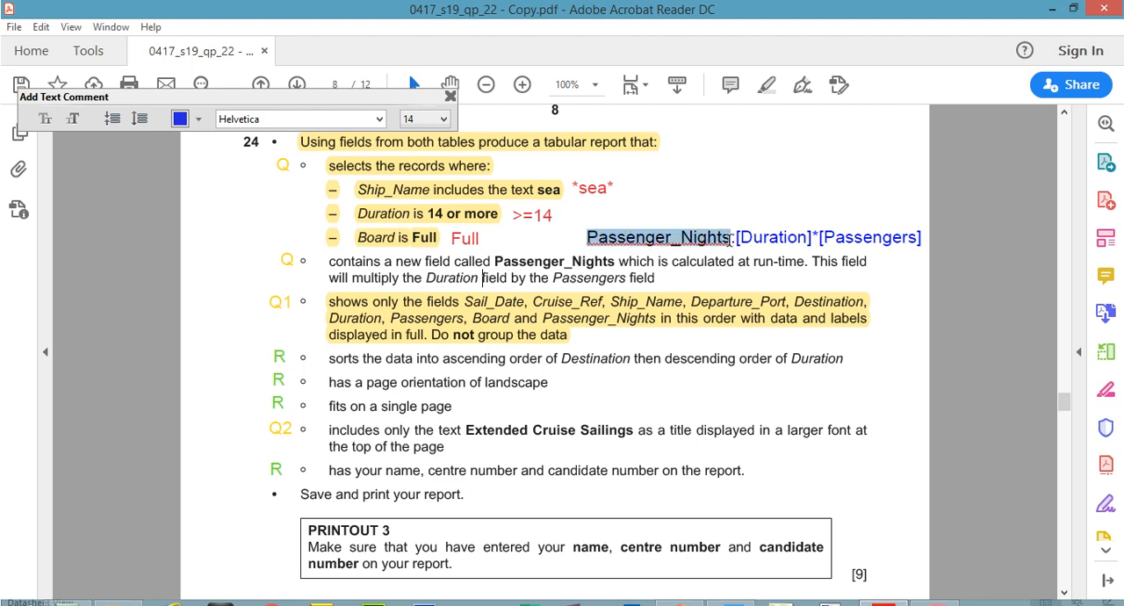
pyautogui.click(565, 263)
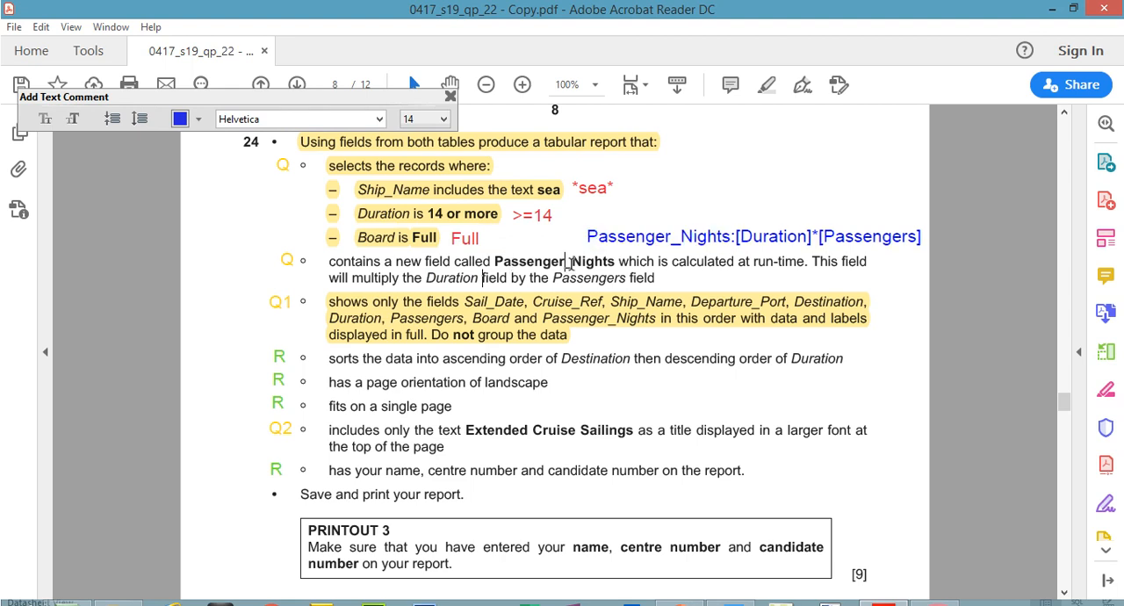
pyautogui.click(726, 232)
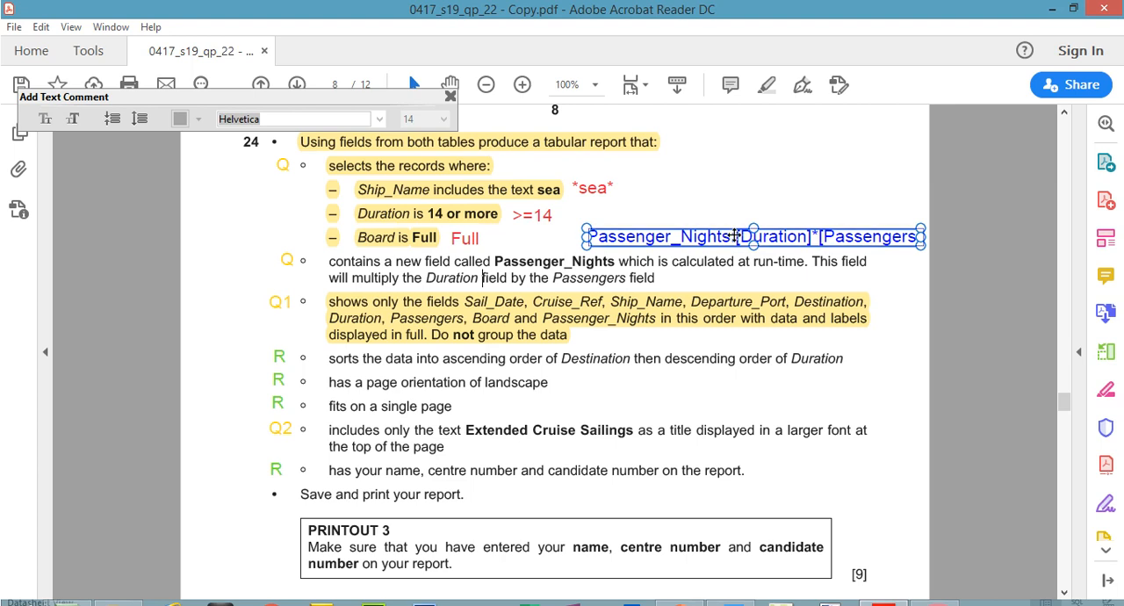
pyautogui.click(760, 263)
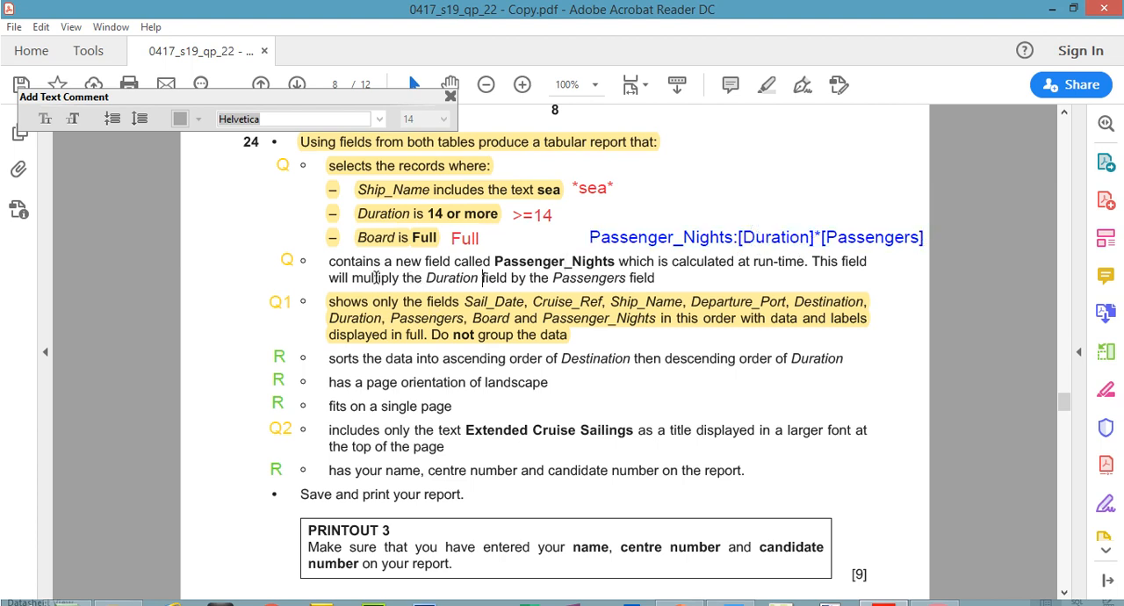
pyautogui.moveTo(397, 278); pyautogui.dragTo(371, 279)
pyautogui.moveTo(552, 277); pyautogui.dragTo(600, 277)
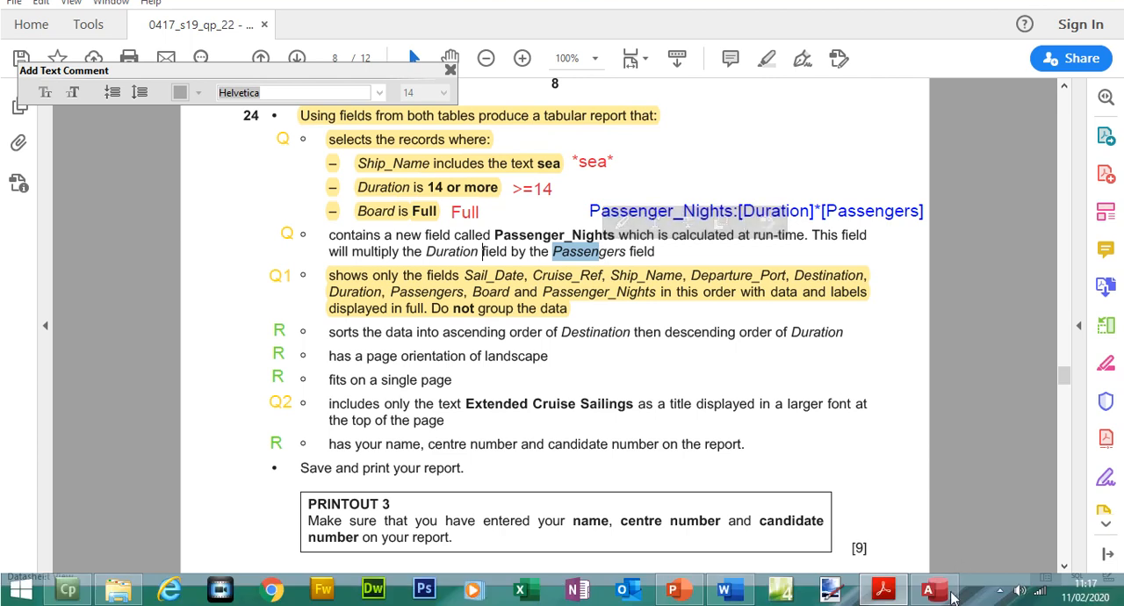
# - Return to the Extended Cruise Sailings query design and widen the first empty column after Board
pyautogui.click(949, 591)
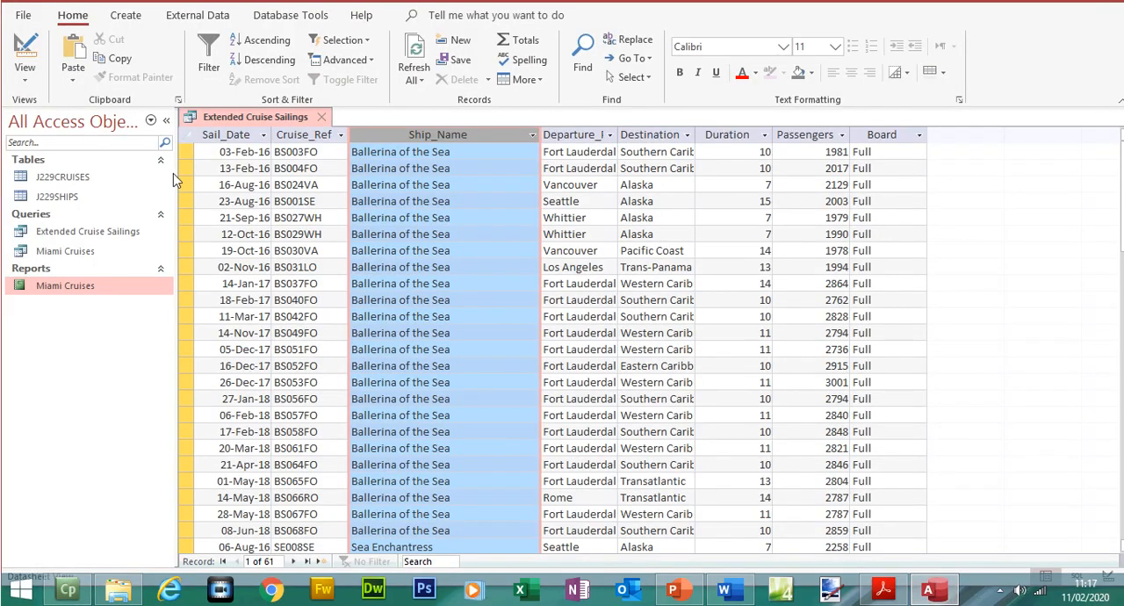
pyautogui.click(34, 82)
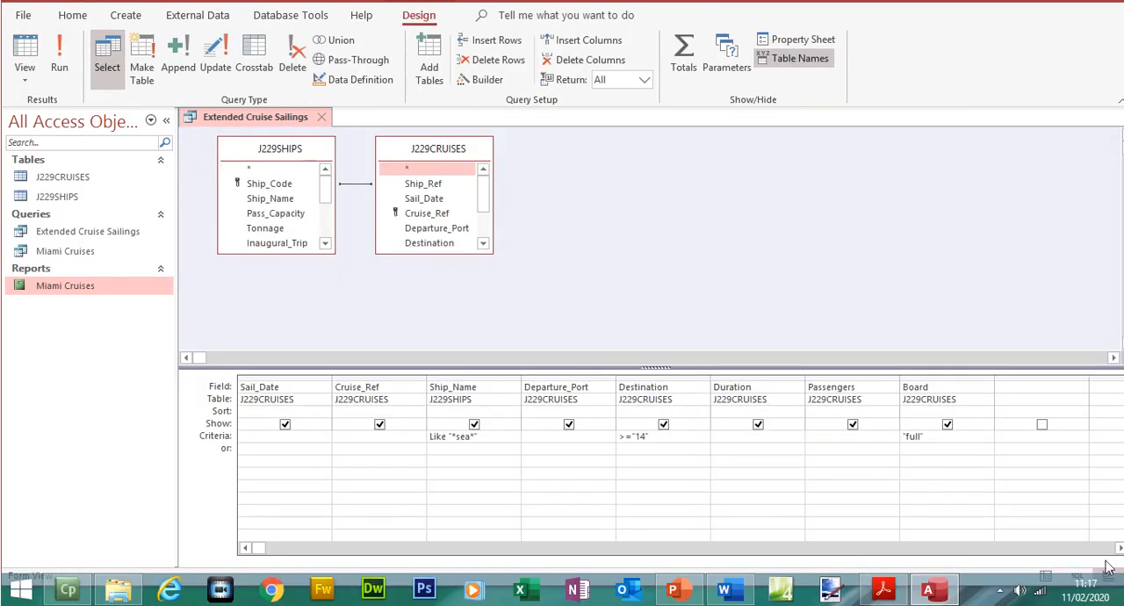
pyautogui.click(1120, 547)
pyautogui.click(1120, 548)
pyautogui.click(1119, 548)
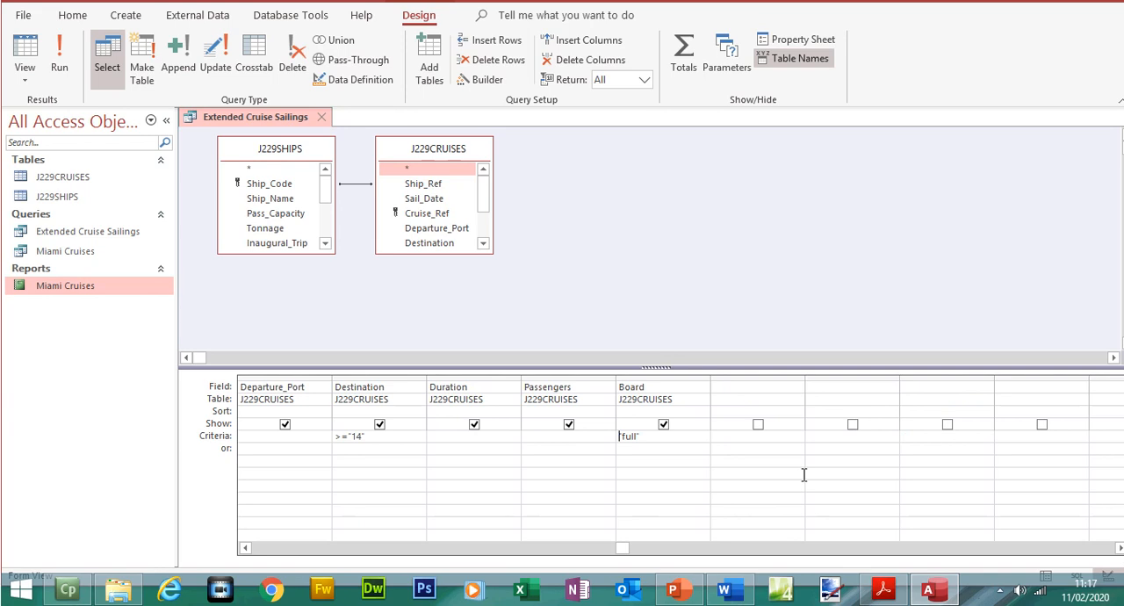
pyautogui.click(735, 386)
pyautogui.moveTo(804, 385); pyautogui.dragTo(878, 394)
# - Copy Passenger_Nights:[Duration]*[Passengers] from the exam paper annotation into the empty query column's field and widen the column to fit
pyautogui.click(883, 589)
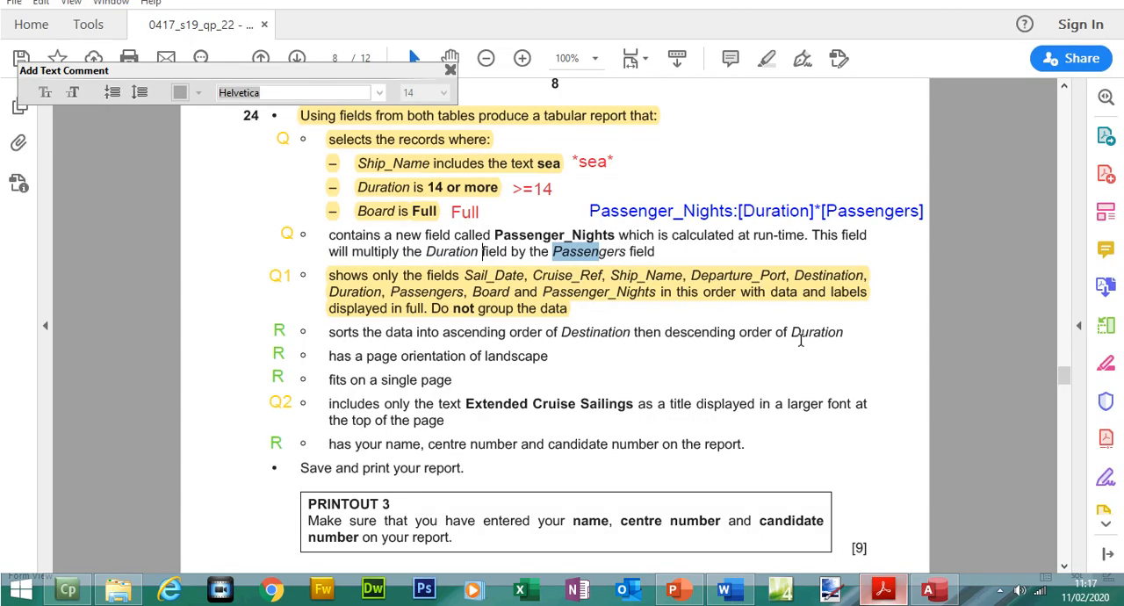
pyautogui.click(655, 237)
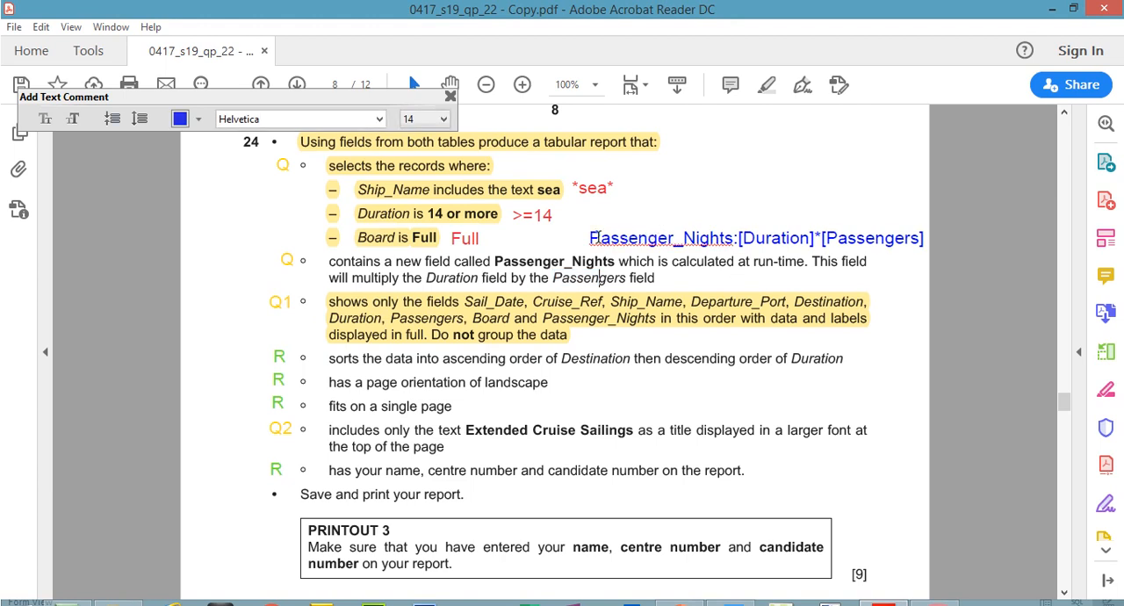
pyautogui.moveTo(592, 237); pyautogui.dragTo(926, 238)
pyautogui.hotkey('ctrl', 'c')
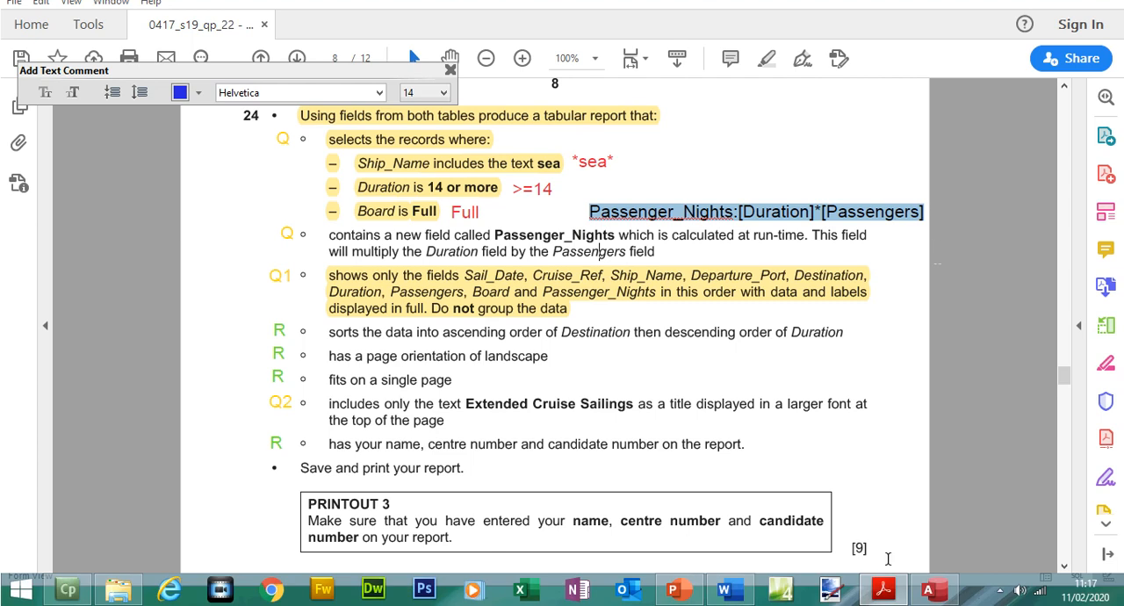
pyautogui.click(927, 586)
pyautogui.hotkey('ctrl', 'v')
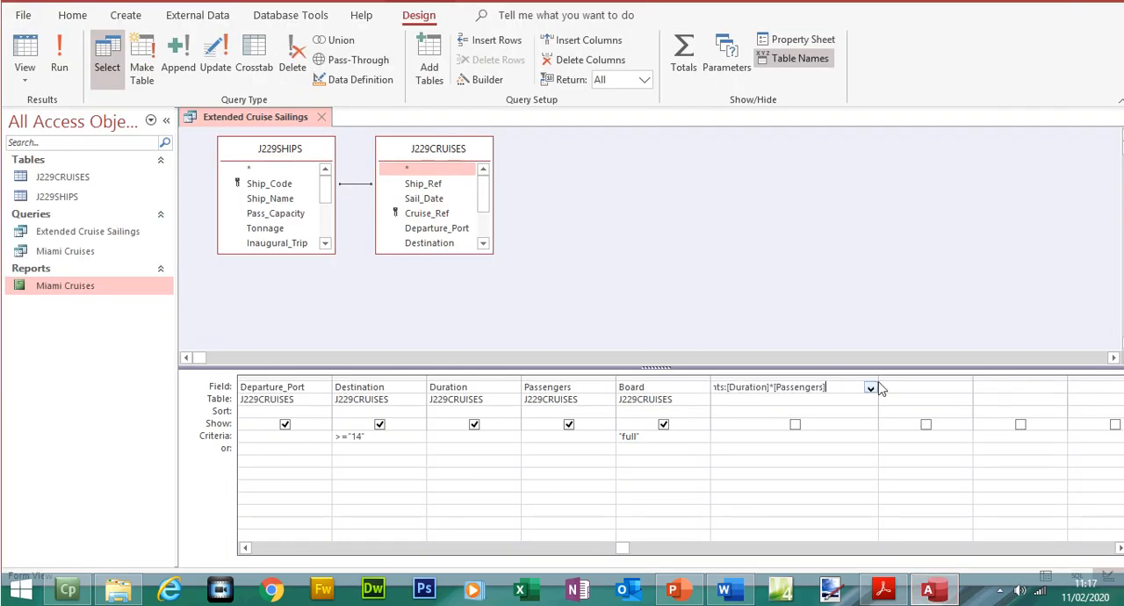
pyautogui.moveTo(878, 383); pyautogui.dragTo(945, 374)
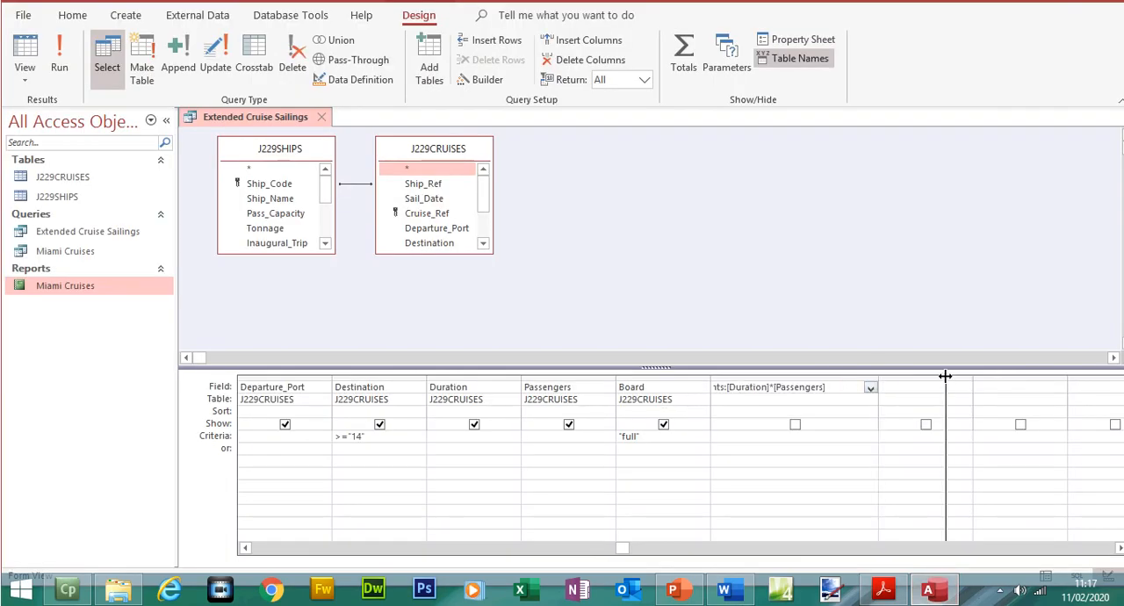
# - Examine the field name and the bracketed Duration reference in the Passenger_Nights expression
pyautogui.hotkey('shift', 'End')
pyautogui.moveTo(781, 388); pyautogui.dragTo(698, 389)
pyautogui.click(790, 391)
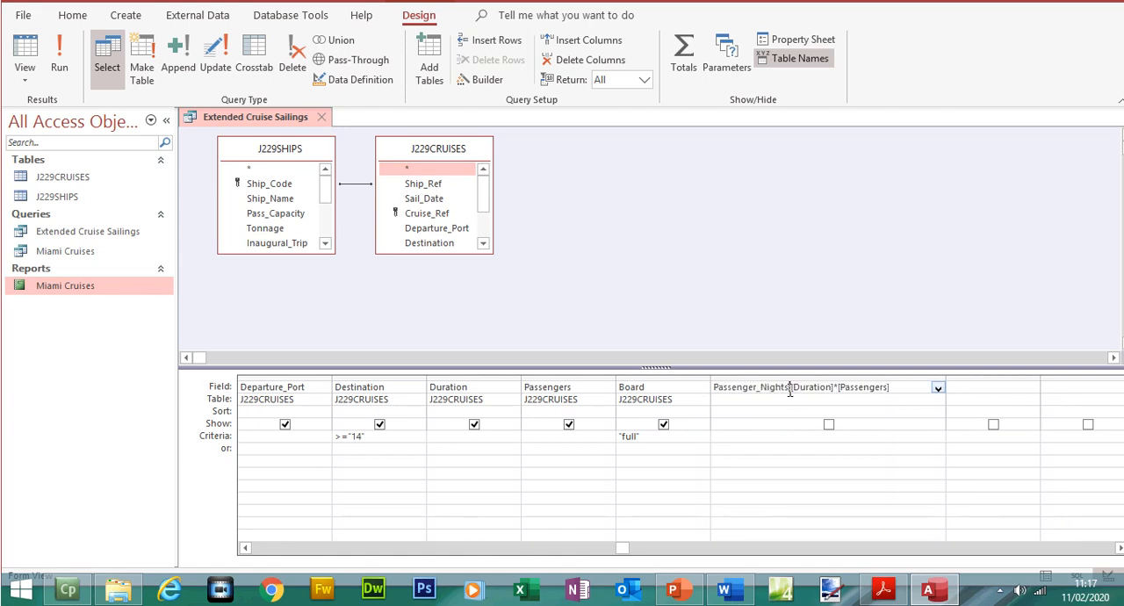
pyautogui.moveTo(796, 387); pyautogui.dragTo(830, 392)
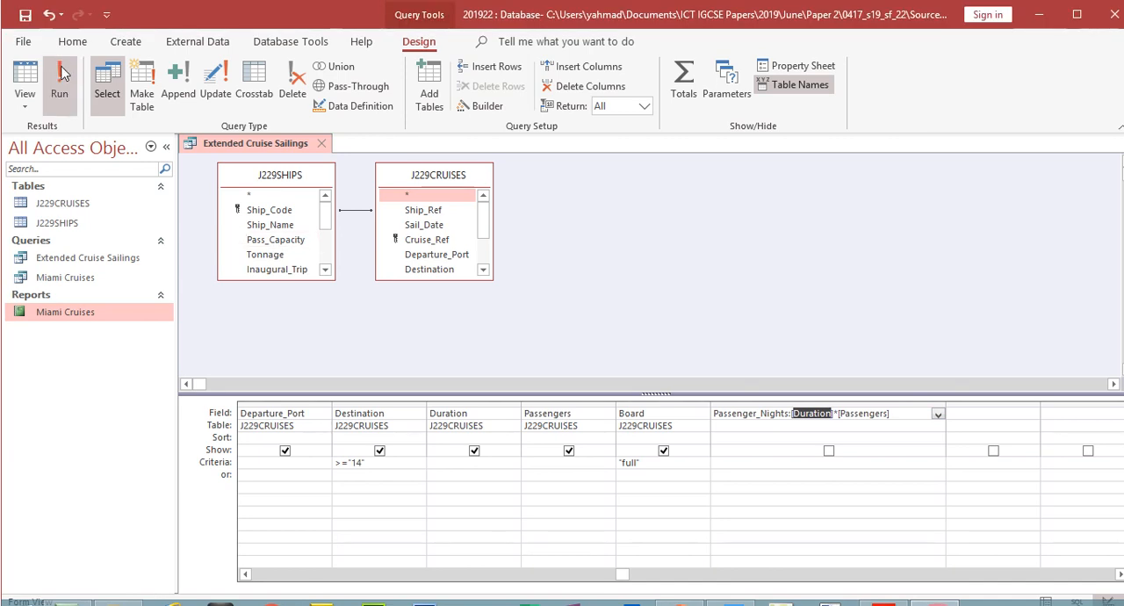
# - Run the query and compare the Duration and Passengers columns with the first calculated Passenger_Nights value
pyautogui.click(60, 49)
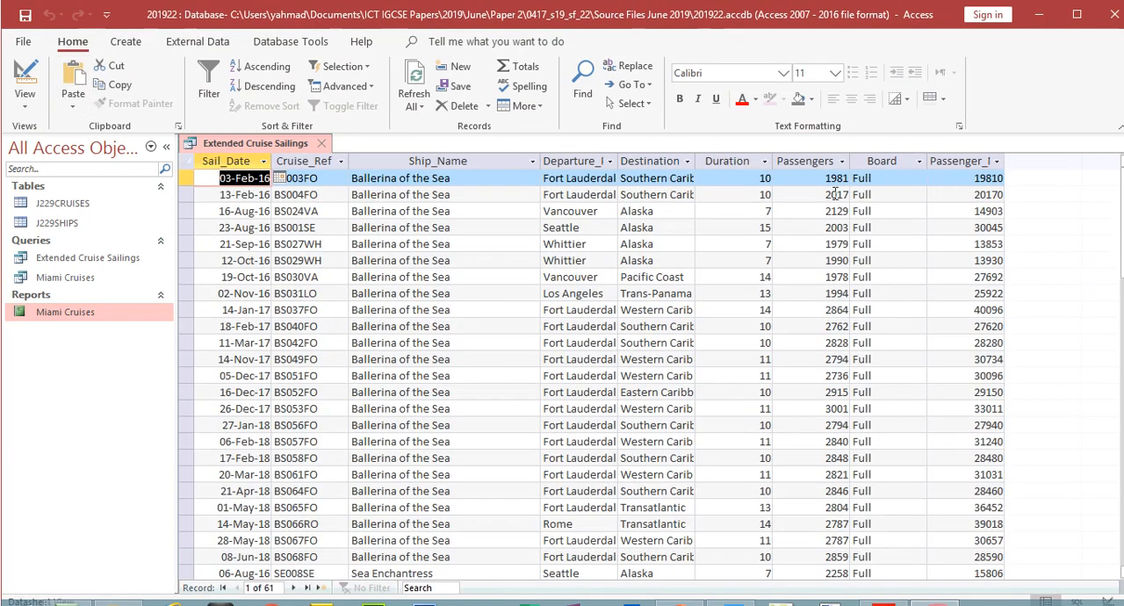
pyautogui.click(741, 165)
pyautogui.click(802, 161)
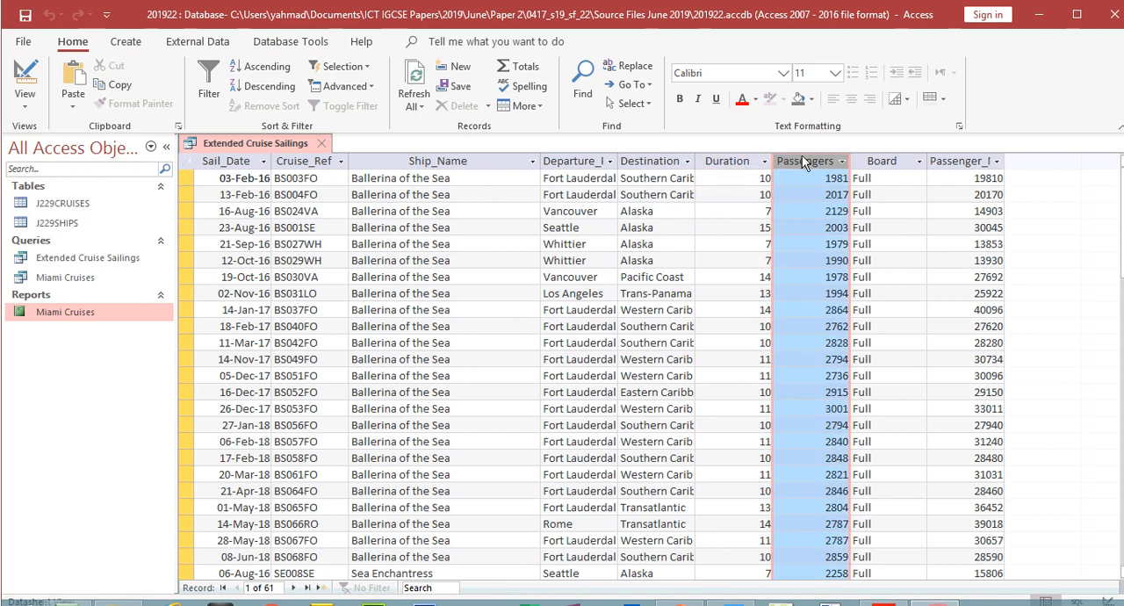
pyautogui.doubleClick(965, 182)
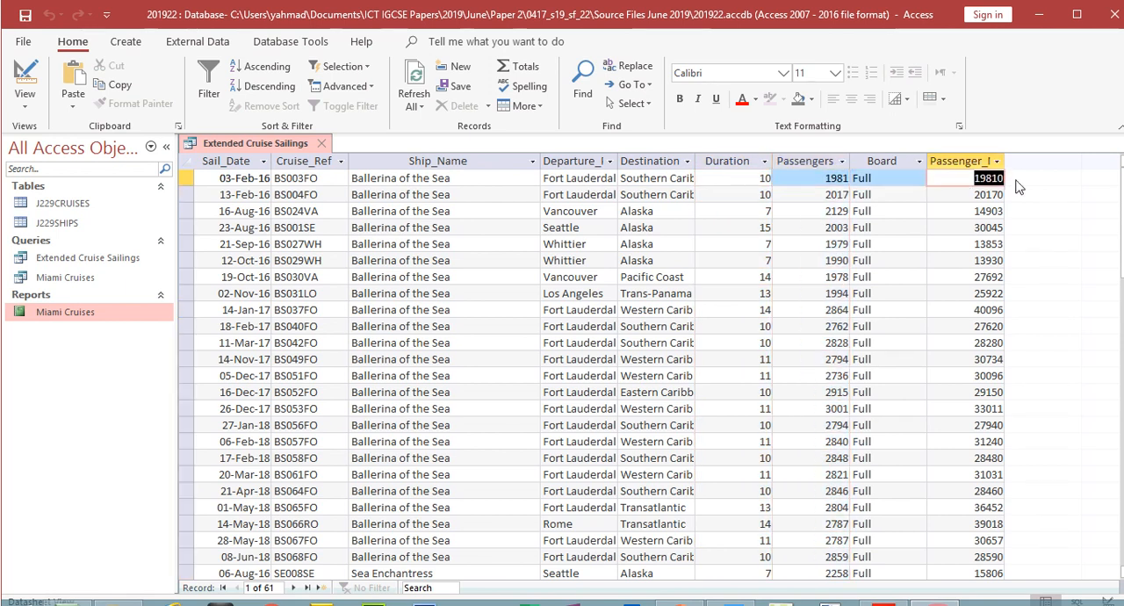
# - Try the misspelled field name Passengerss in the Passenger_Nights expression, run the query, and cancel the parameter value request
pyautogui.click(25, 81)
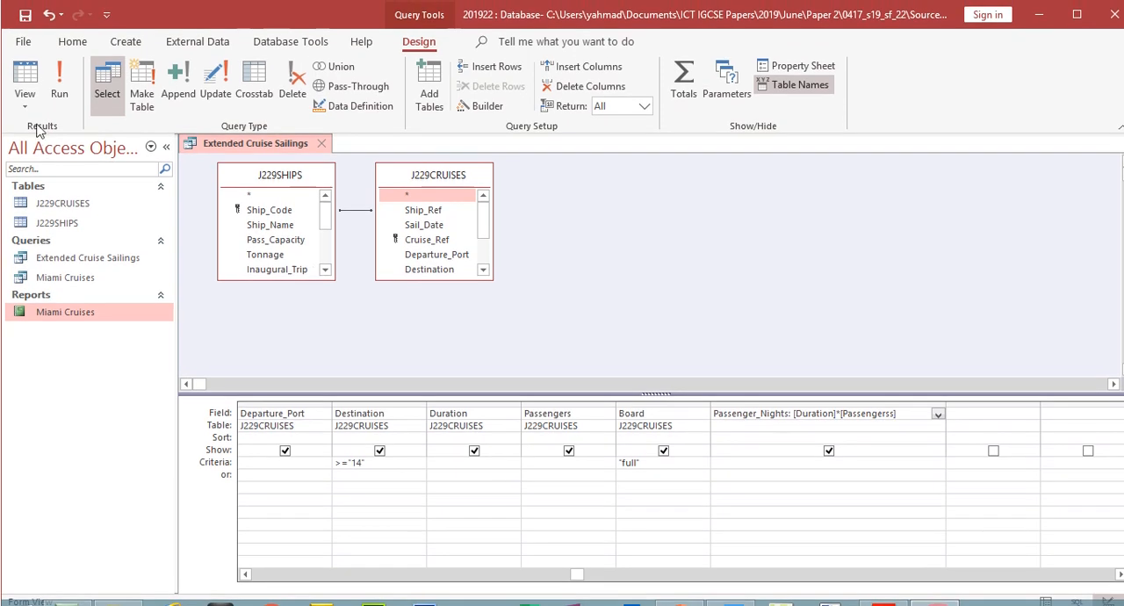
pyautogui.click(54, 63)
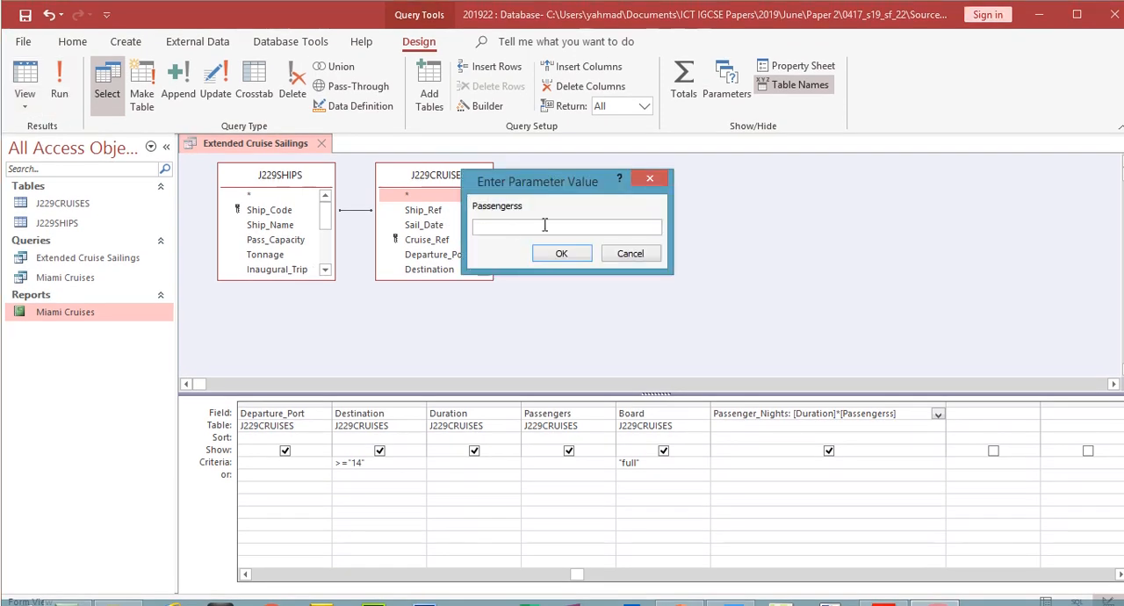
pyautogui.click(629, 254)
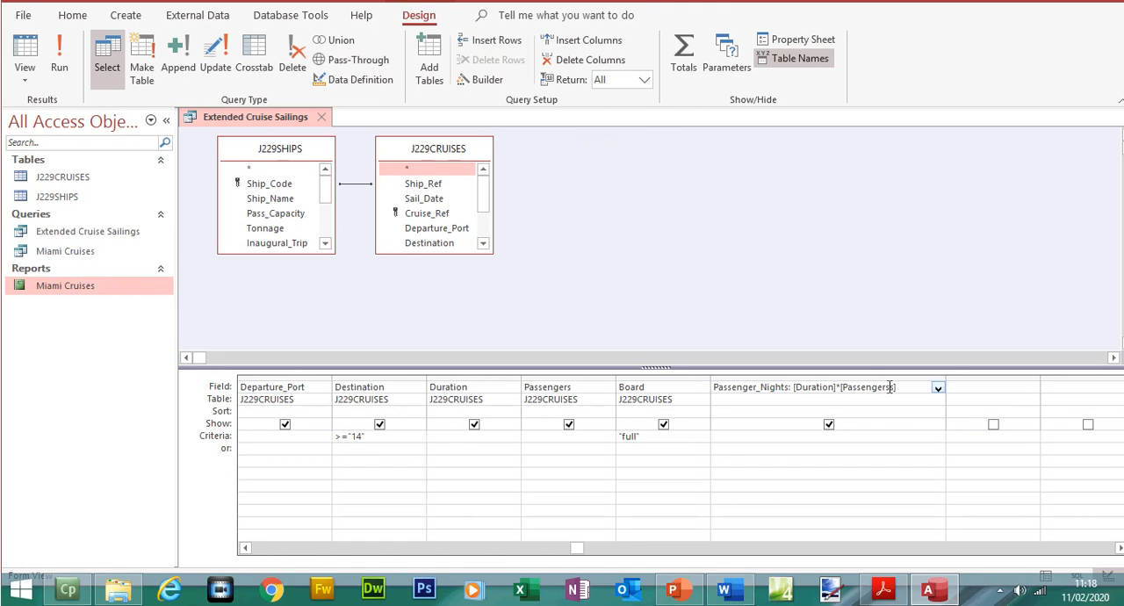
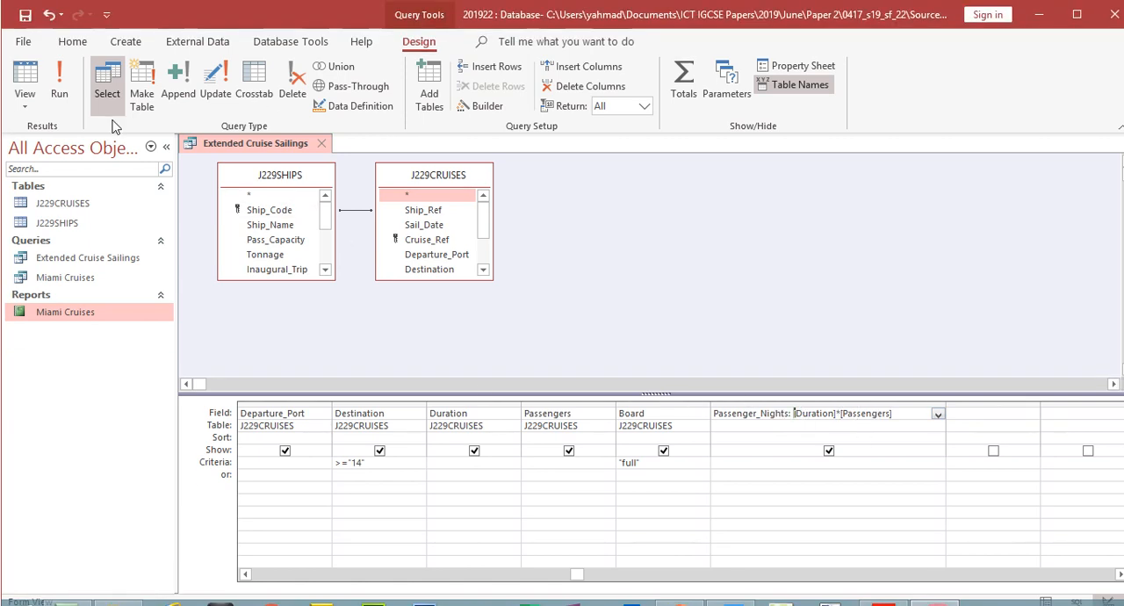
# - Run the query and highlight the calculated Passenger_Nights field requirement under question 24 in the exam paper
pyautogui.click(59, 59)
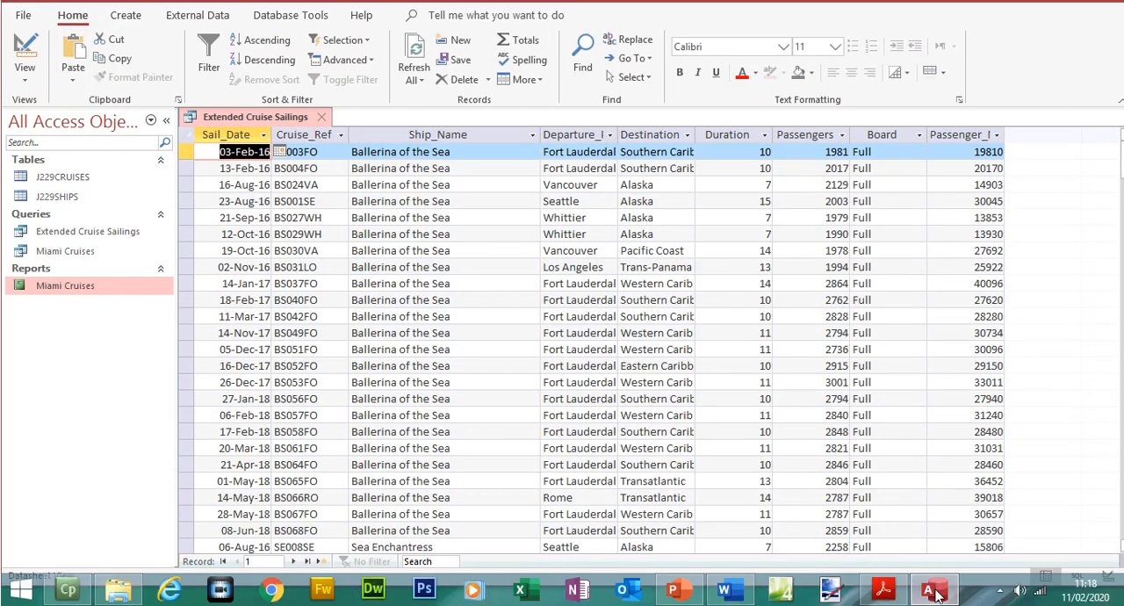
pyautogui.click(889, 591)
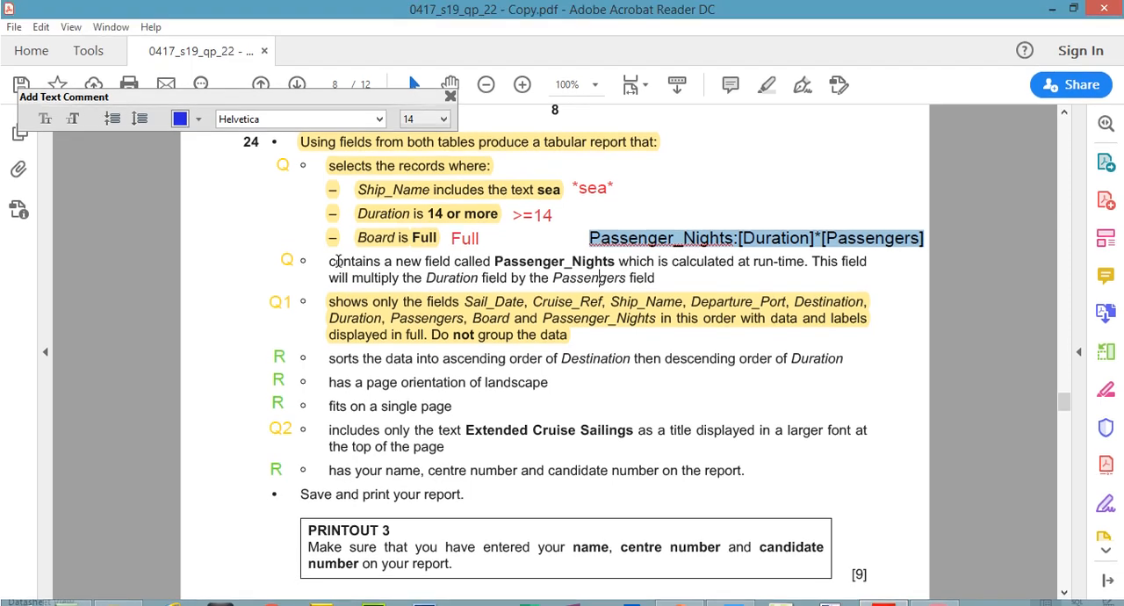
pyautogui.moveTo(329, 234)
pyautogui.mouseDown()
pyautogui.moveTo(589, 275)
pyautogui.moveTo(646, 302)
pyautogui.moveTo(656, 279)
pyautogui.mouseUp()
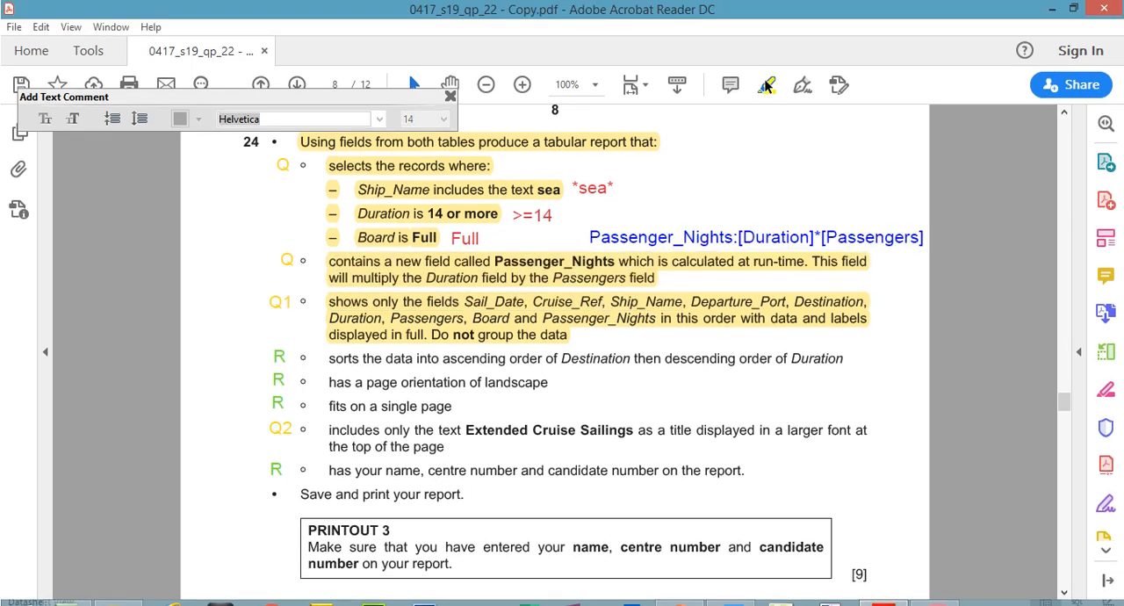
pyautogui.click(766, 86)
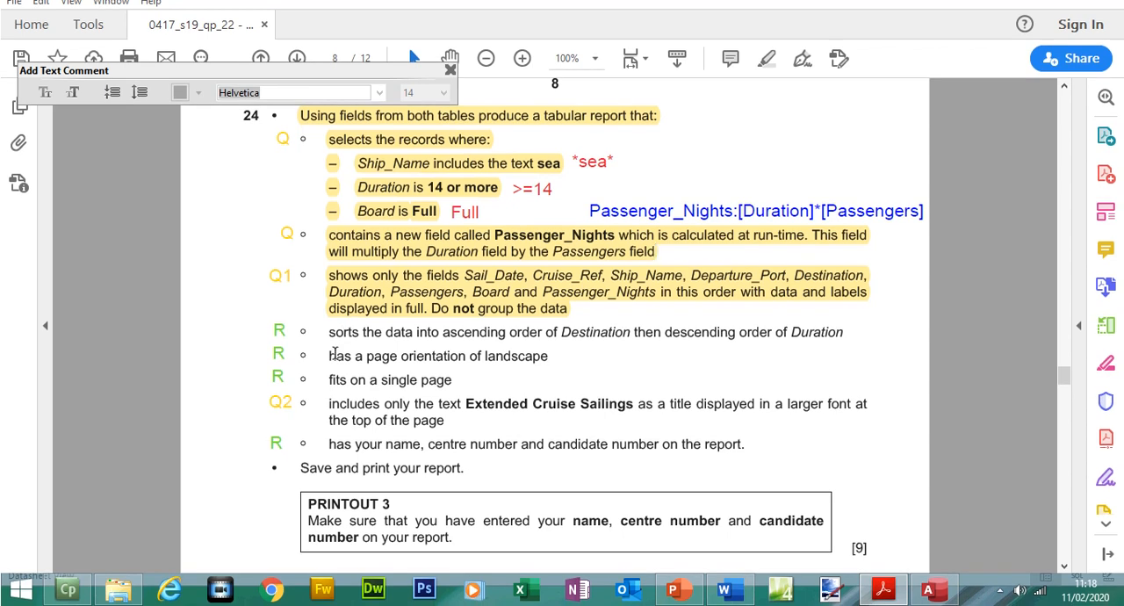
# - Start a Report Wizard report in Access using all fields of the Extended Cruise Sailings query
pyautogui.click(928, 589)
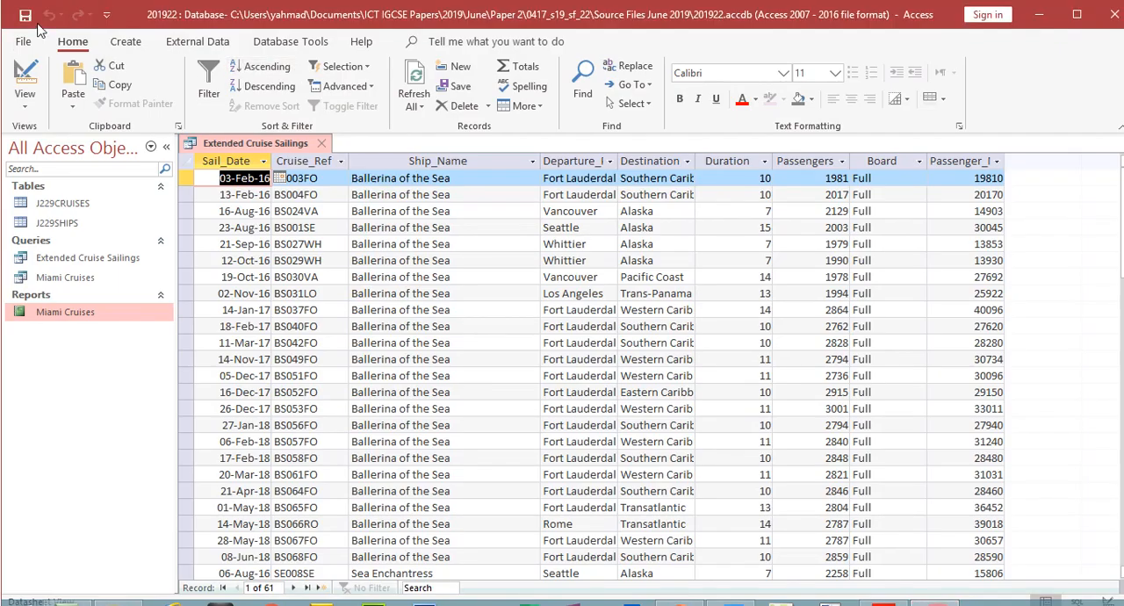
pyautogui.click(125, 42)
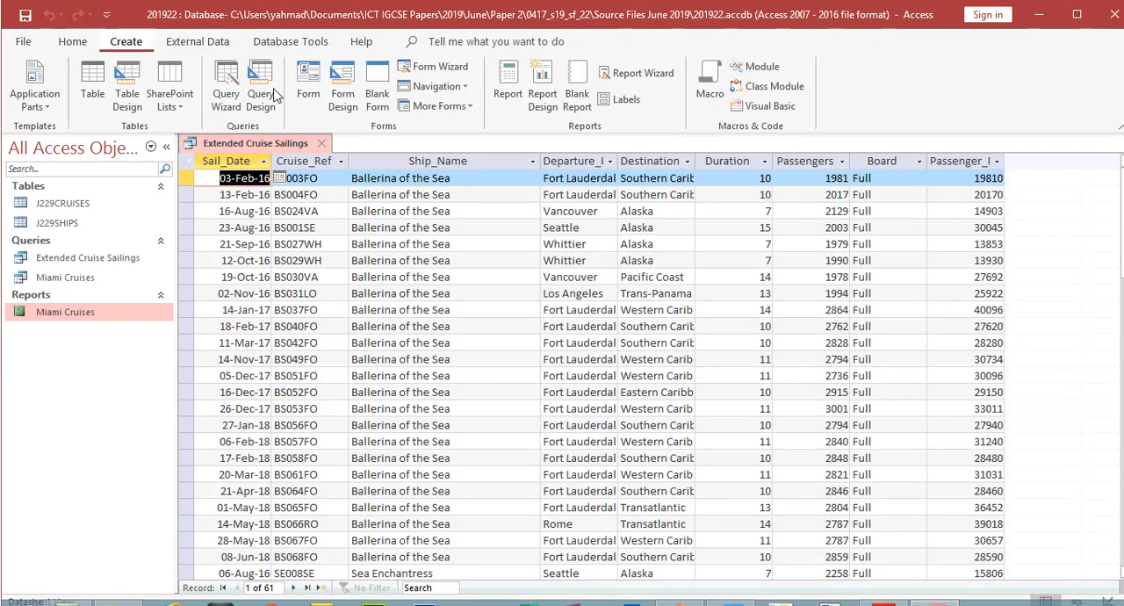
pyautogui.click(635, 73)
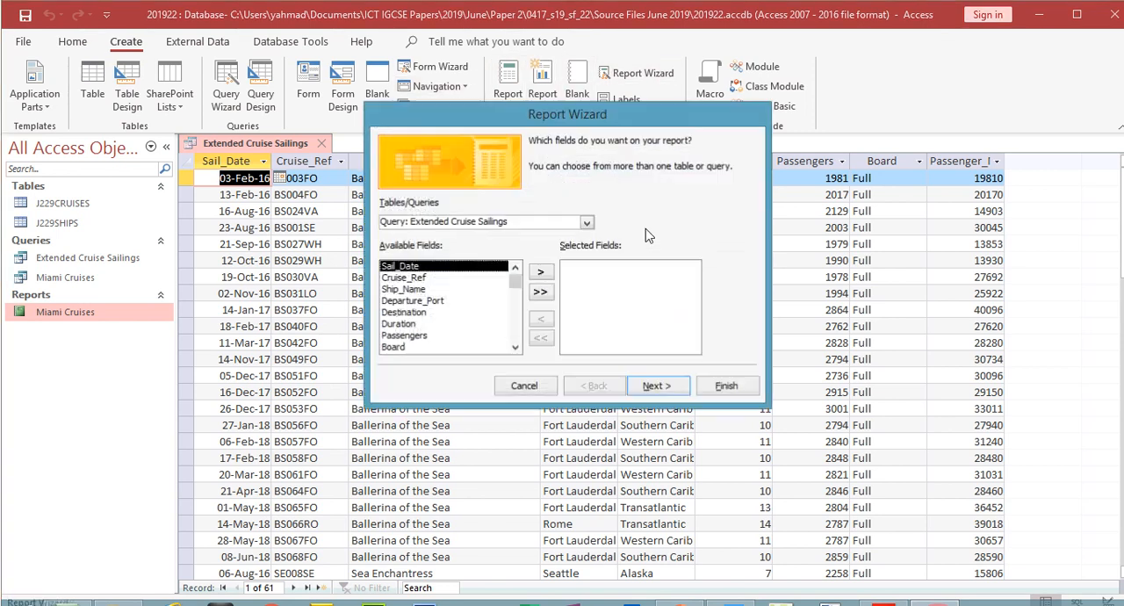
pyautogui.click(543, 295)
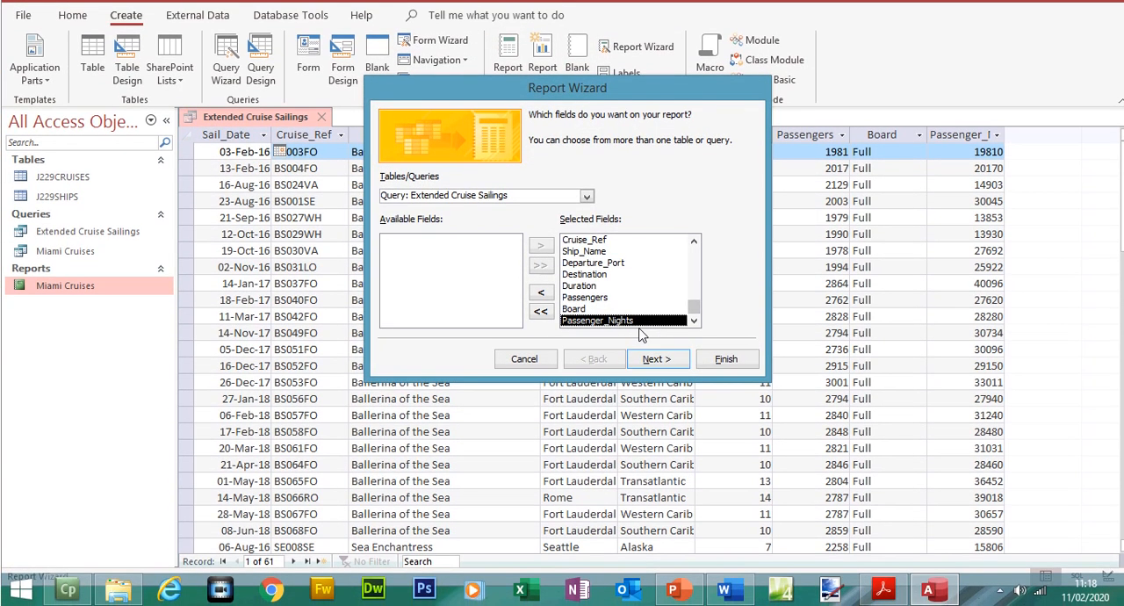
pyautogui.click(656, 360)
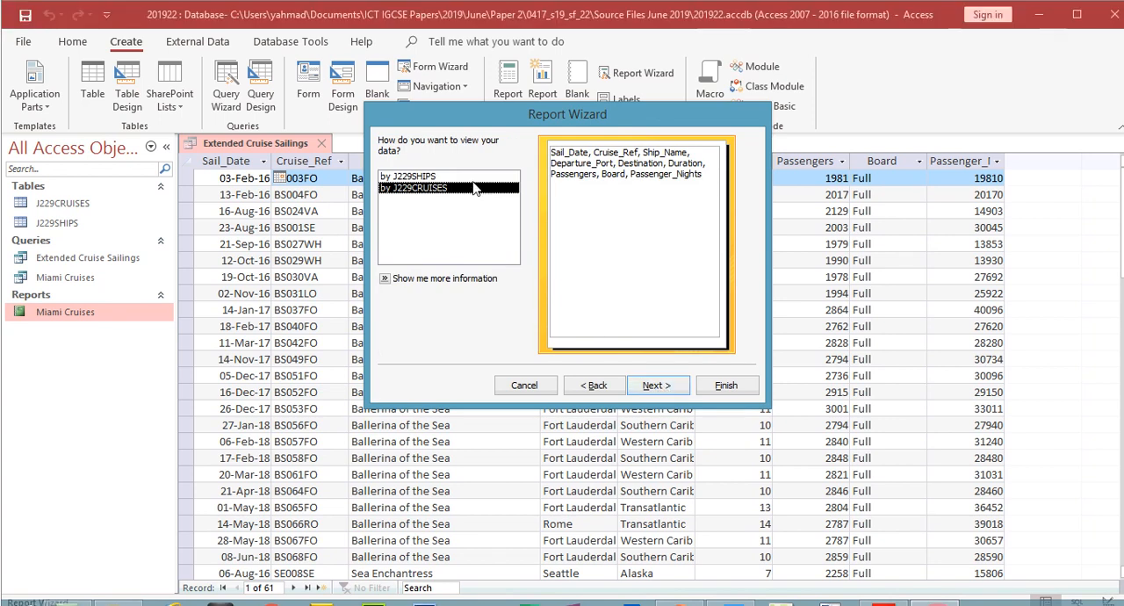
# - Preview viewing the data by J229SHIPS, choose by J229CRUISES instead, and continue without adding grouping levels
pyautogui.click(473, 180)
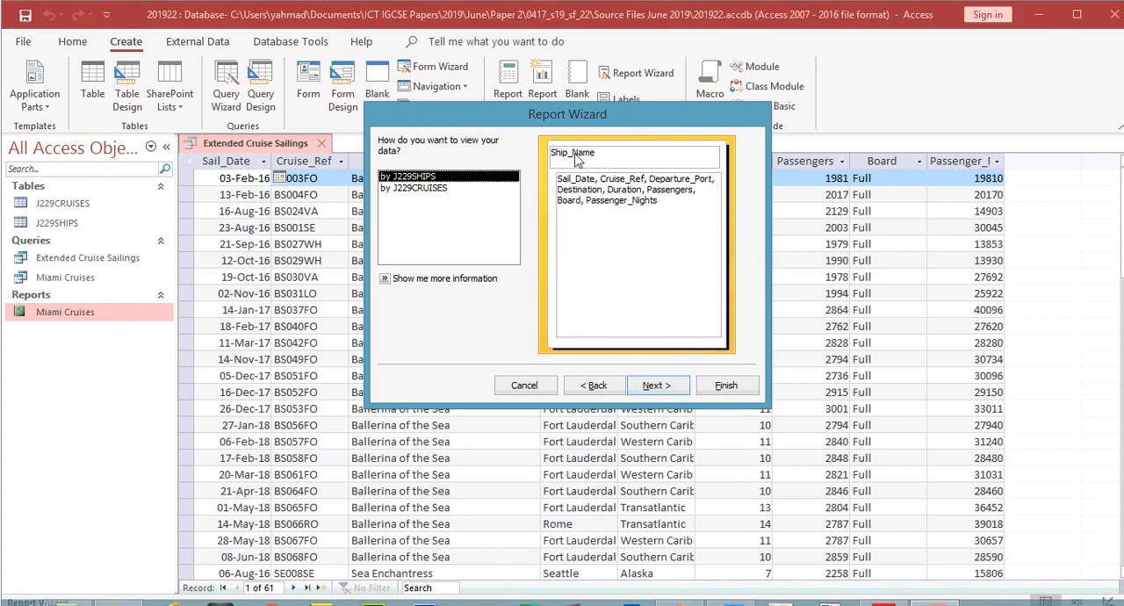
pyautogui.click(447, 190)
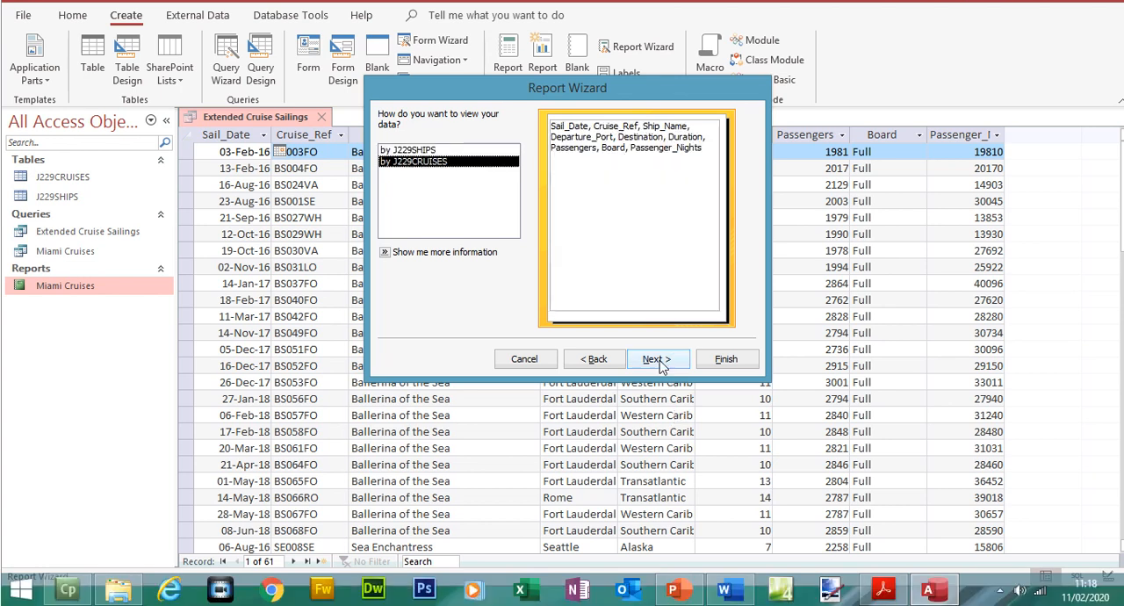
pyautogui.click(658, 386)
pyautogui.click(658, 388)
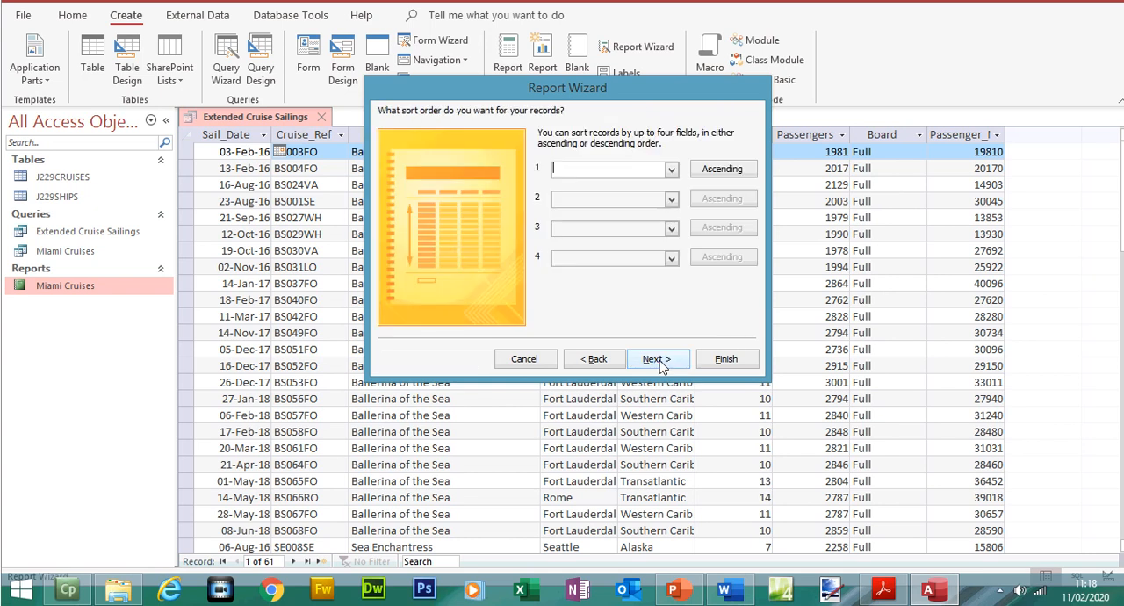
# - Check the sort requirement in the exam paper and set the report's first sort field to Destination, ascending
pyautogui.click(883, 590)
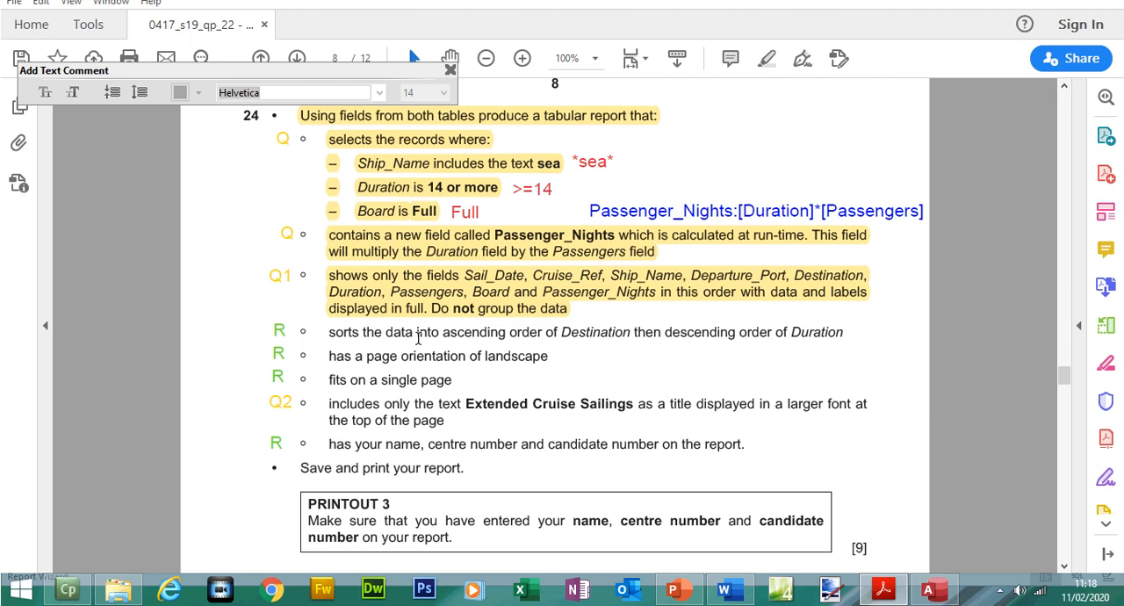
pyautogui.moveTo(442, 332); pyautogui.dragTo(630, 333)
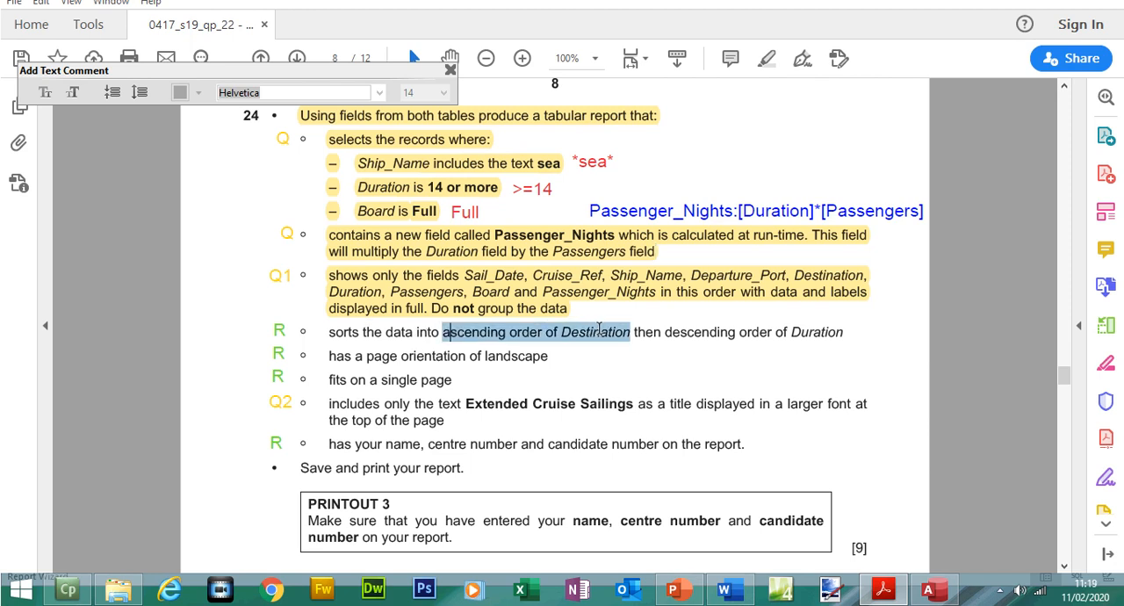
pyautogui.click(929, 590)
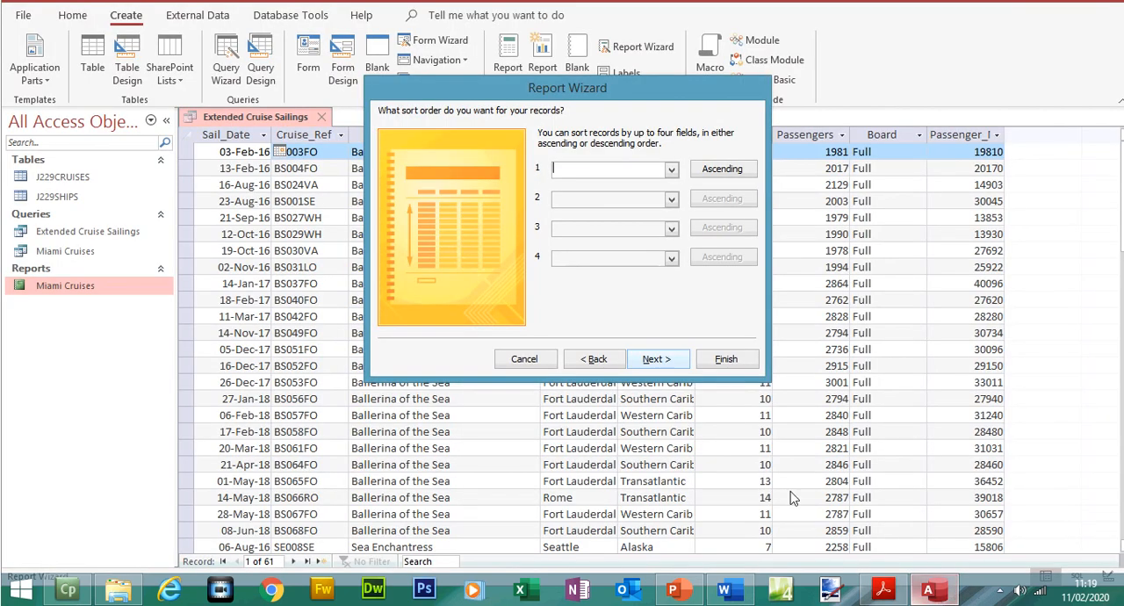
pyautogui.click(671, 169)
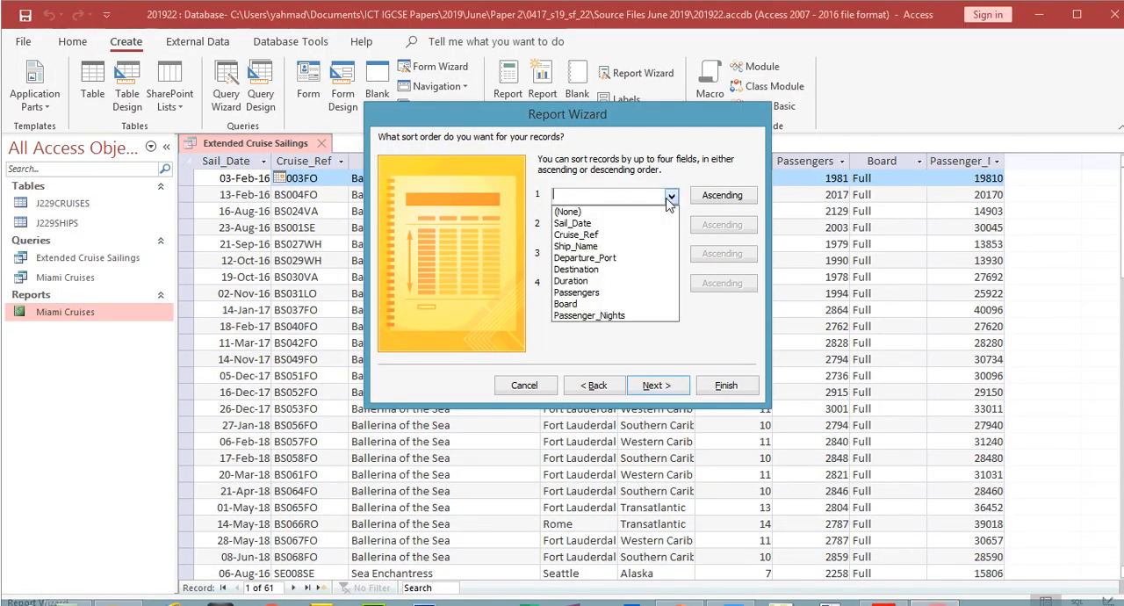
pyautogui.click(604, 270)
# - Check the second sort requirement in the exam paper and set the report's second sort field to Duration, descending
pyautogui.click(883, 590)
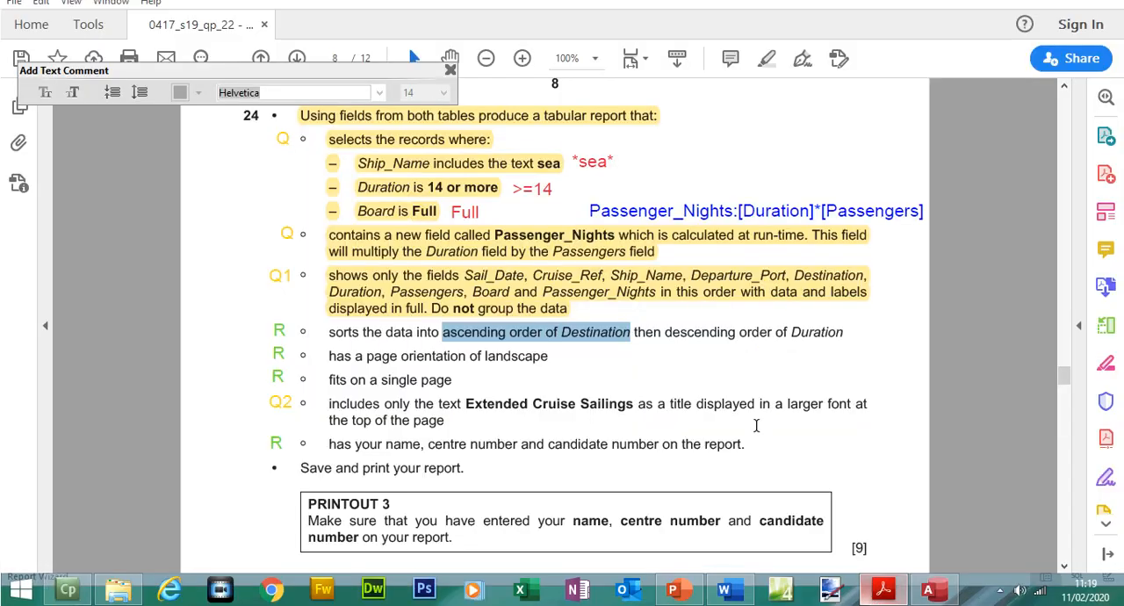
pyautogui.moveTo(668, 332); pyautogui.dragTo(841, 335)
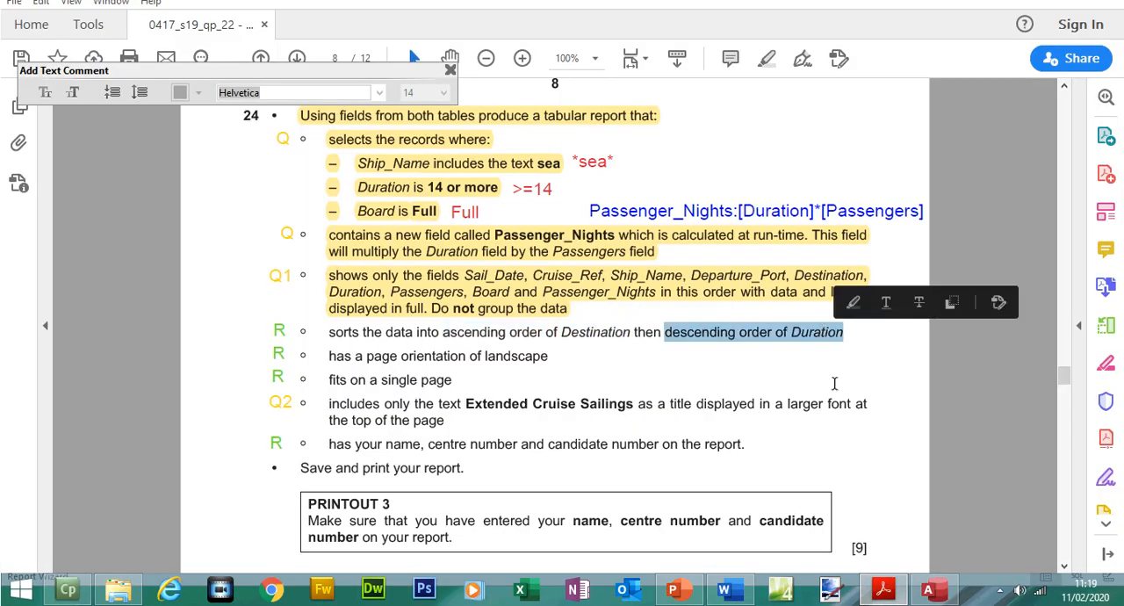
pyautogui.click(884, 592)
pyautogui.click(729, 229)
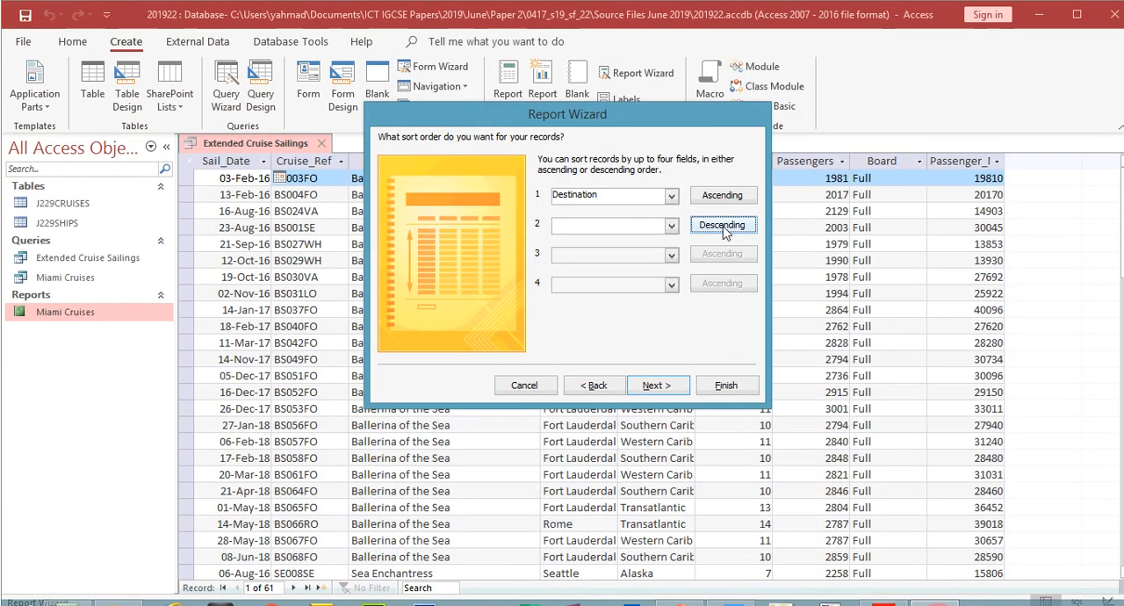
pyautogui.click(671, 227)
pyautogui.click(604, 313)
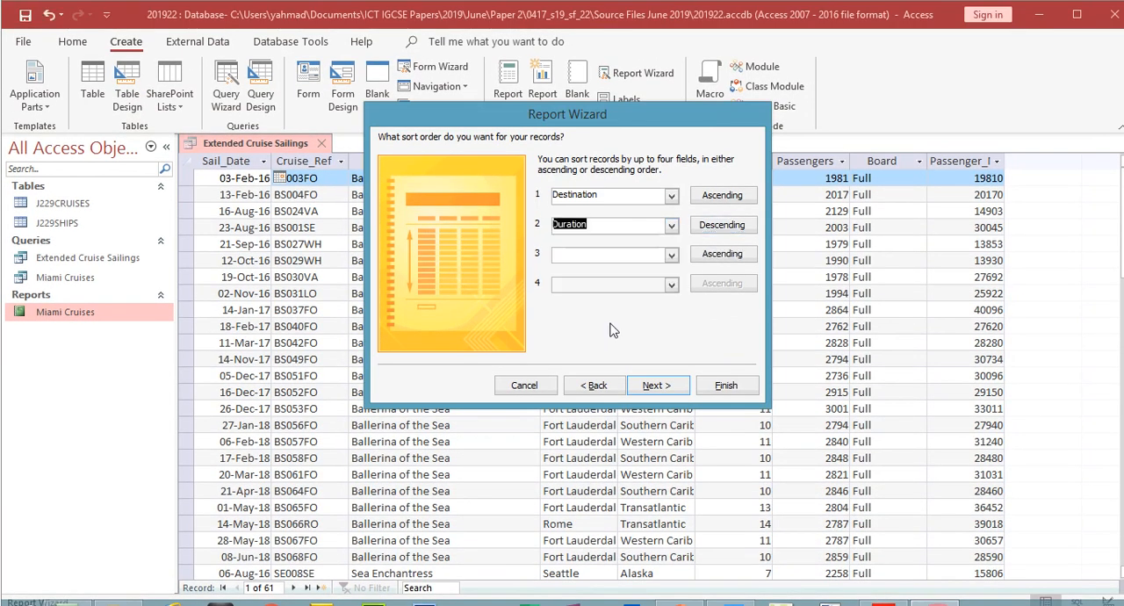
pyautogui.click(654, 386)
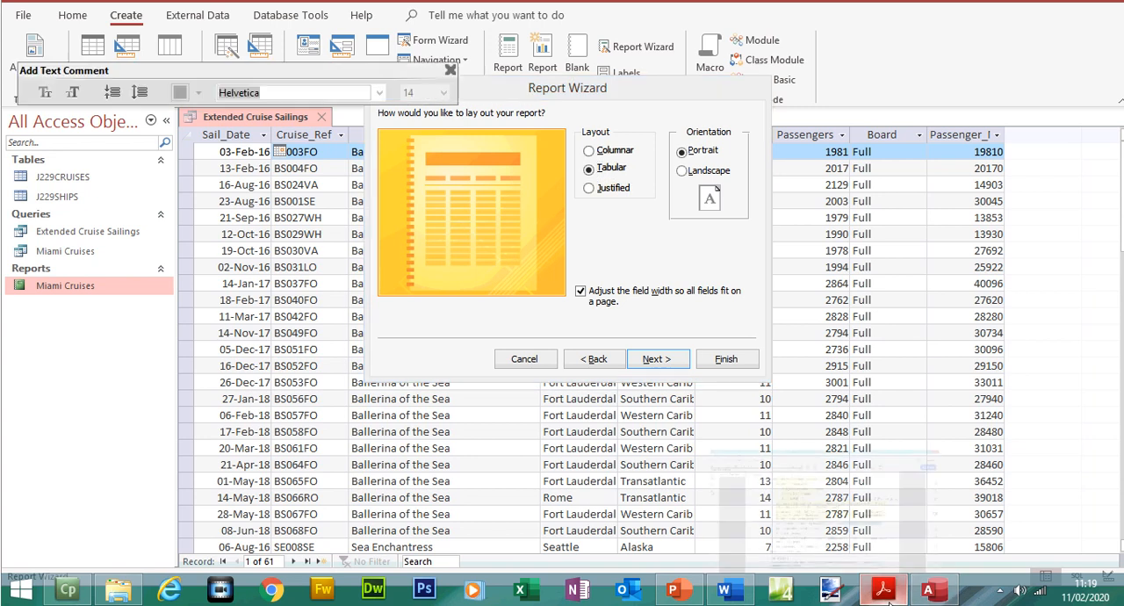
# - Highlight the sorting and landscape requirements in the exam paper, and set the report's page orientation to Landscape
pyautogui.click(884, 590)
pyautogui.moveTo(340, 338); pyautogui.dragTo(537, 357)
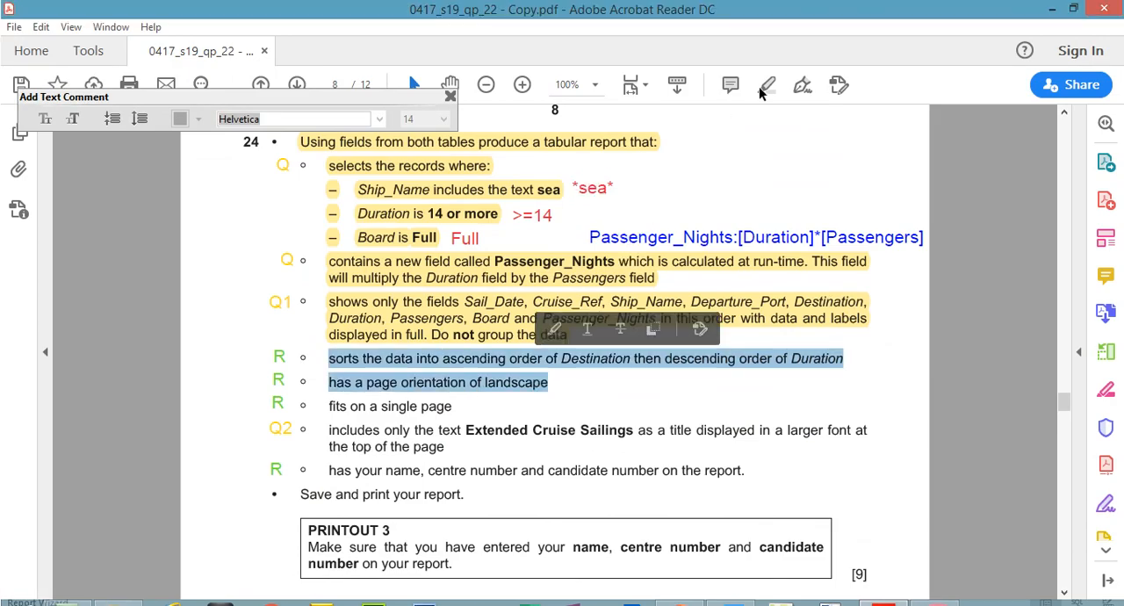
pyautogui.click(760, 59)
pyautogui.click(884, 590)
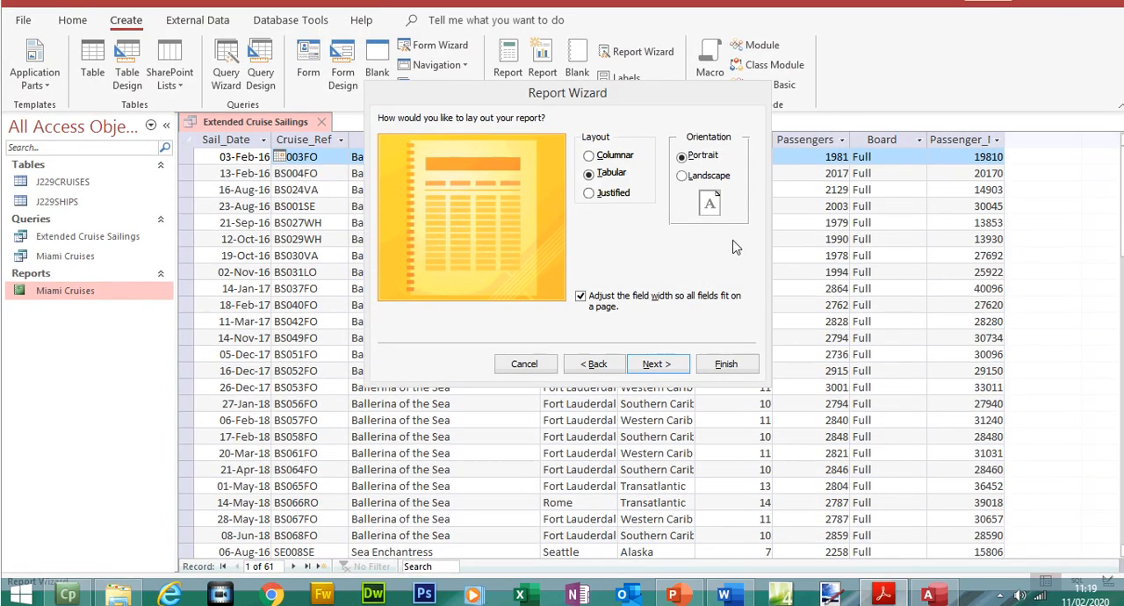
pyautogui.click(702, 170)
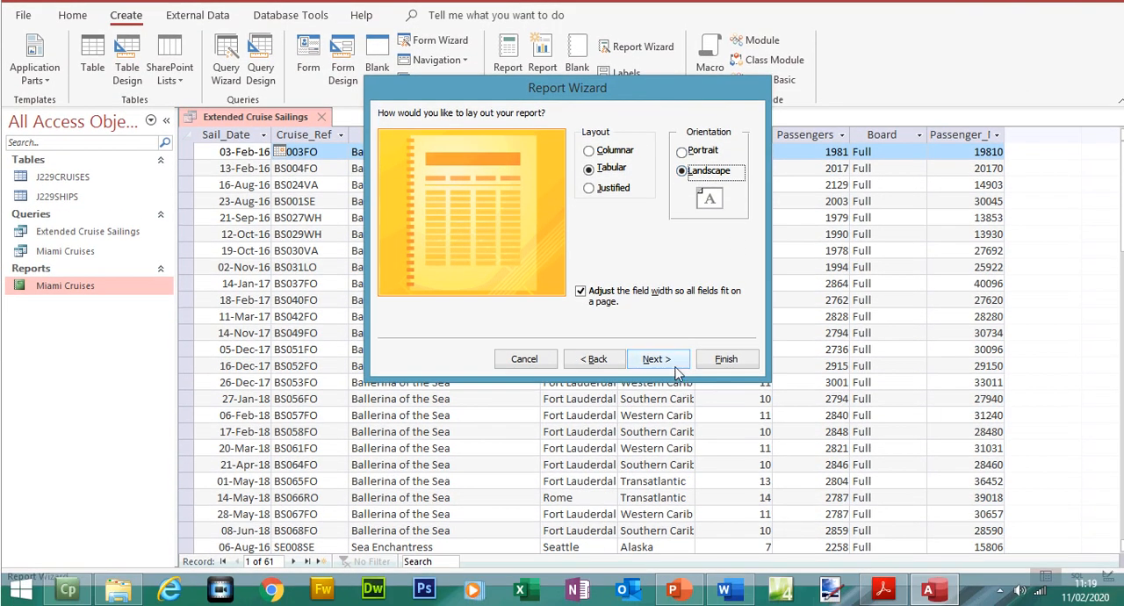
pyautogui.click(658, 359)
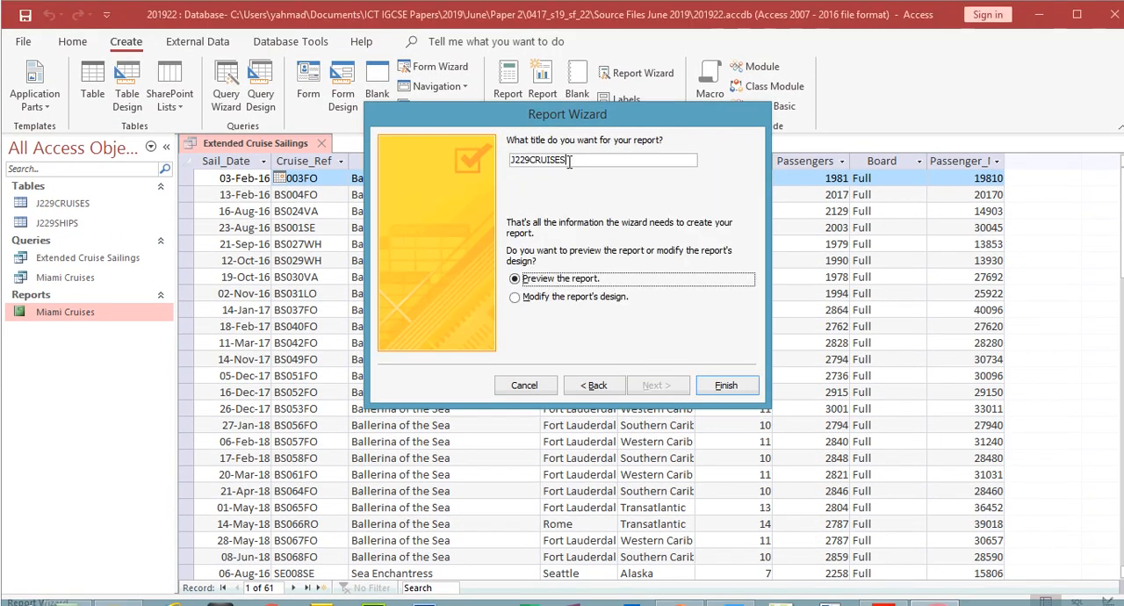
# - Replace the report title with Extended Cruise Sailings copied from the exam paper, and finish the wizard to preview the report
pyautogui.moveTo(573, 132); pyautogui.dragTo(451, 130)
pyautogui.press('BackSpace')
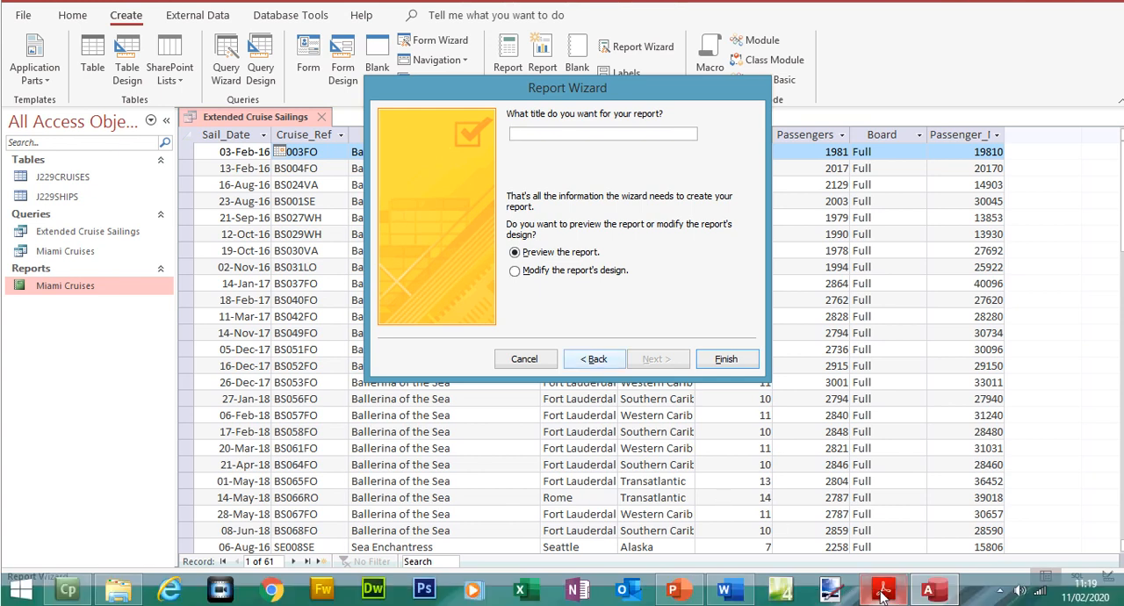
pyautogui.click(884, 604)
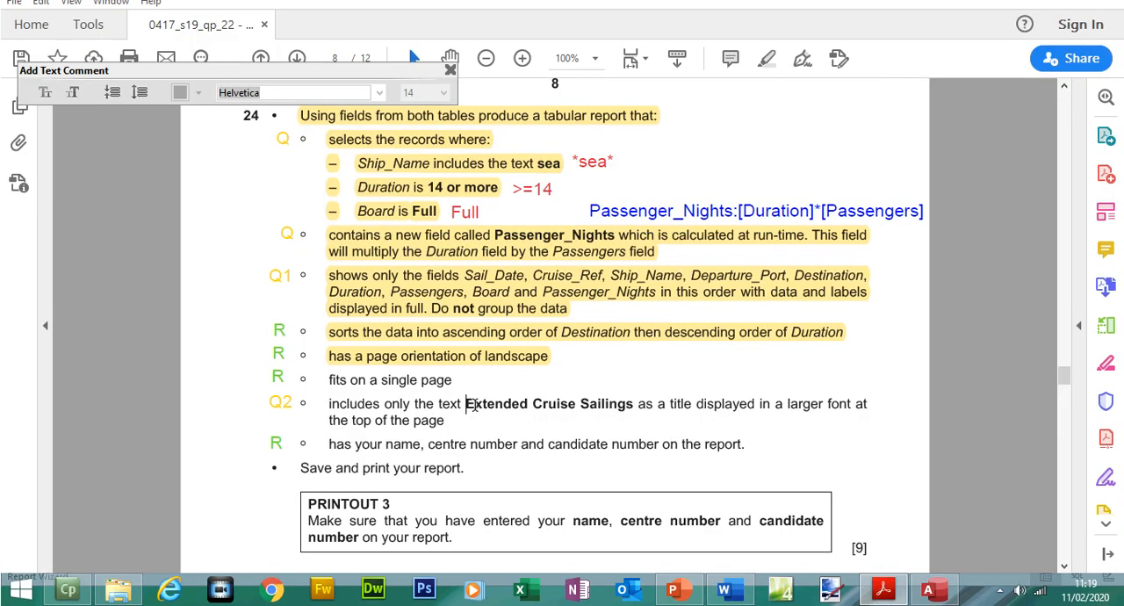
pyautogui.moveTo(466, 404); pyautogui.dragTo(632, 409)
pyautogui.hotkey('ctrl', 'c')
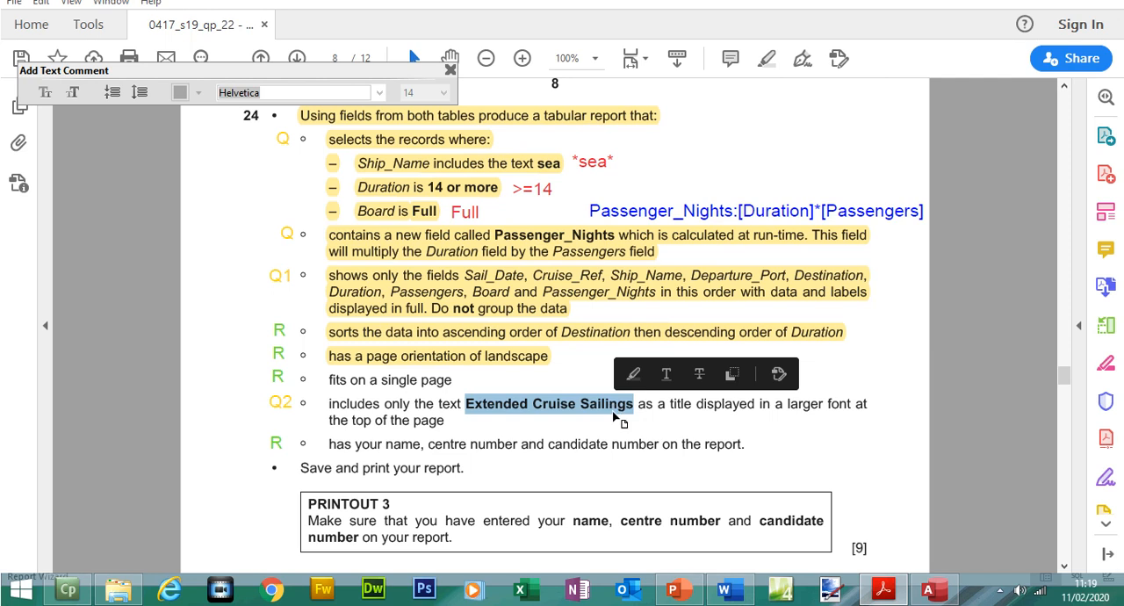
pyautogui.click(931, 588)
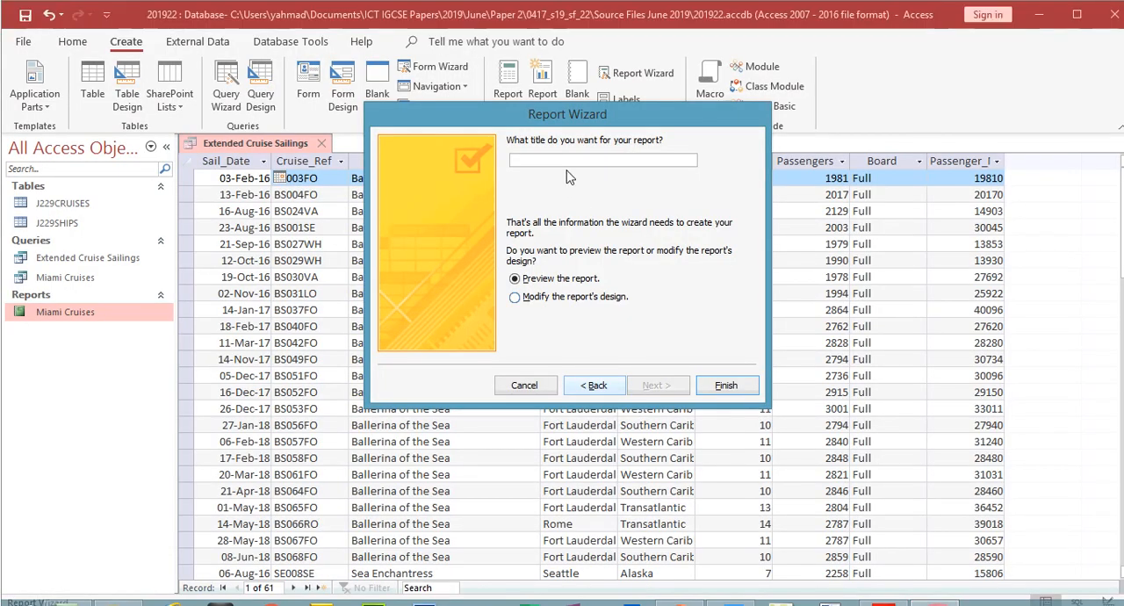
pyautogui.hotkey('ctrl', 'v')
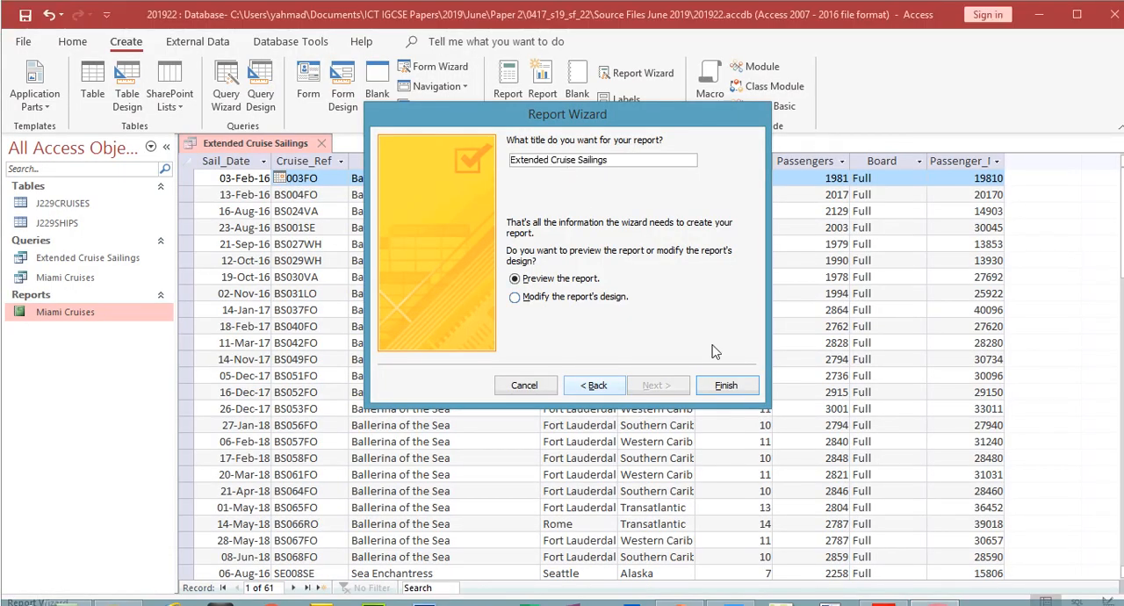
pyautogui.click(727, 384)
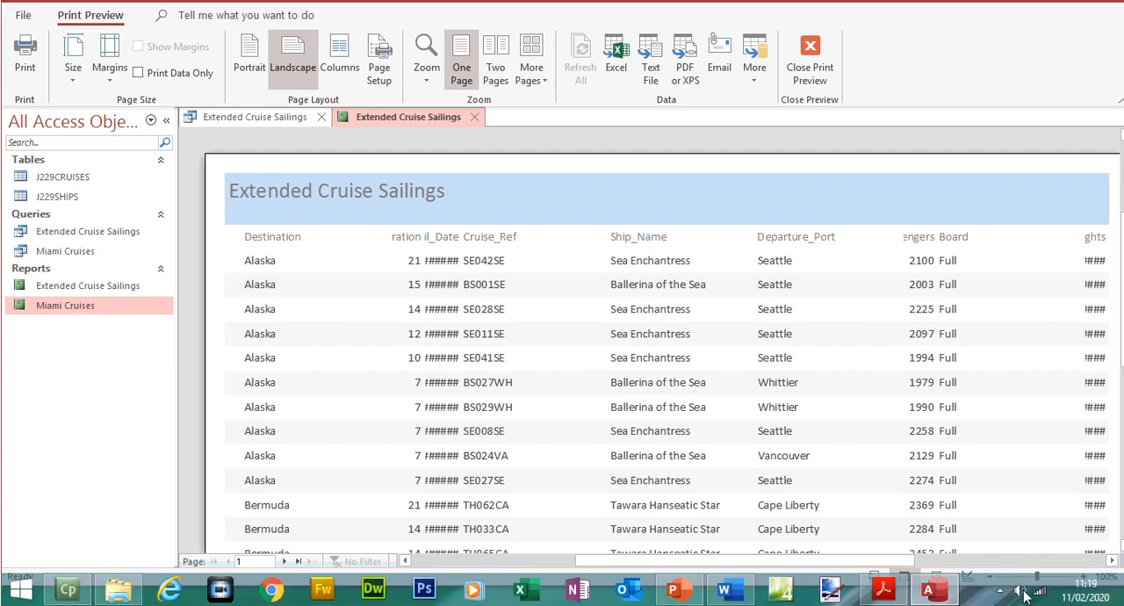
# - Close the report's print preview and switch the report to Layout View
pyautogui.click(992, 575)
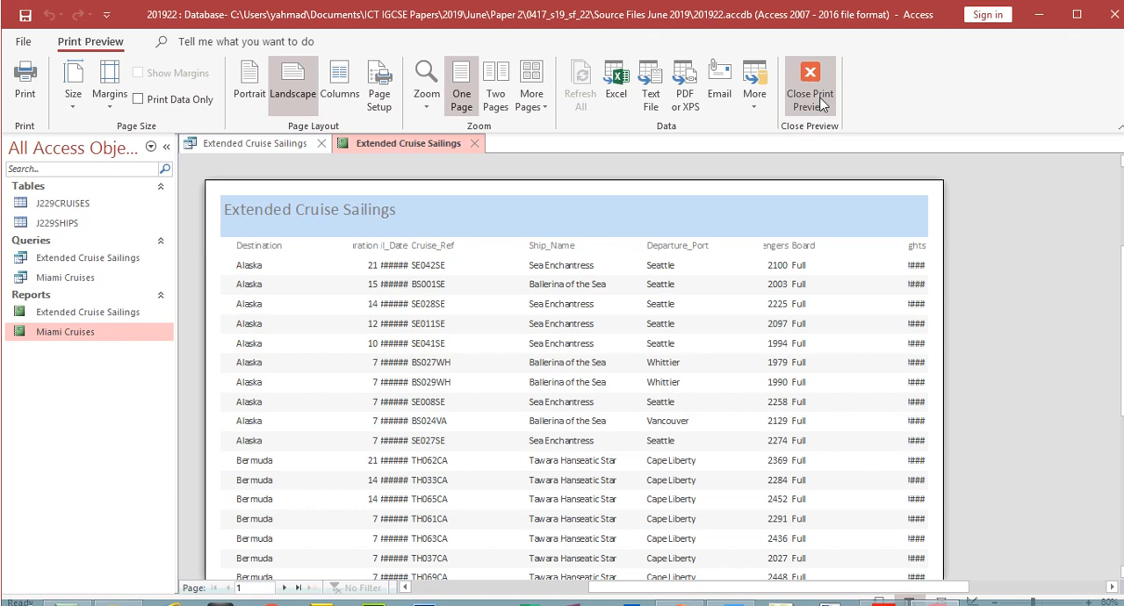
pyautogui.click(825, 102)
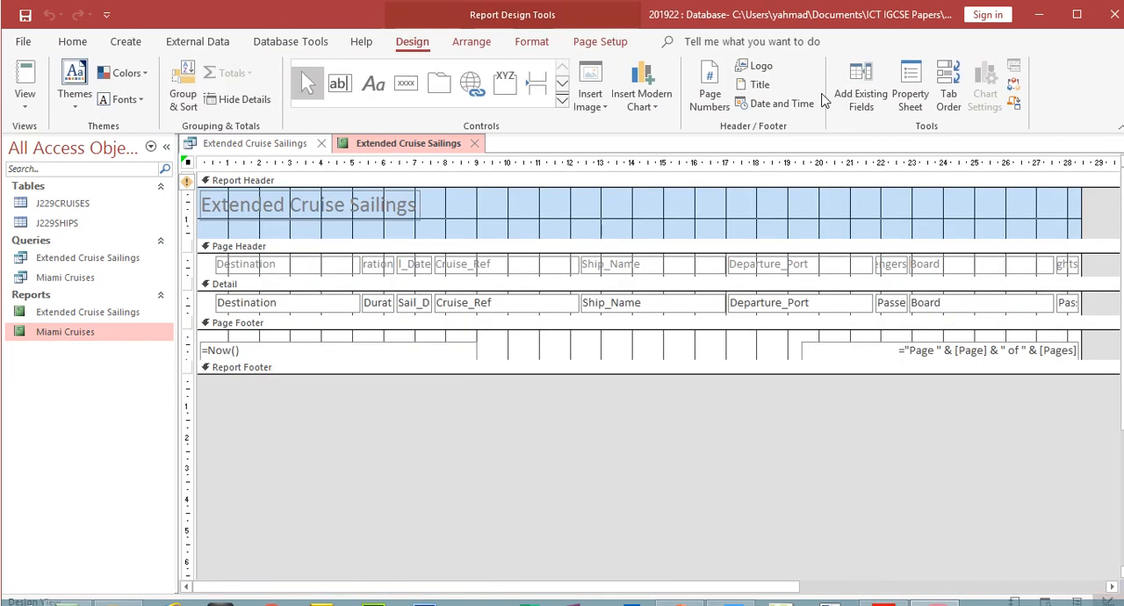
pyautogui.click(28, 111)
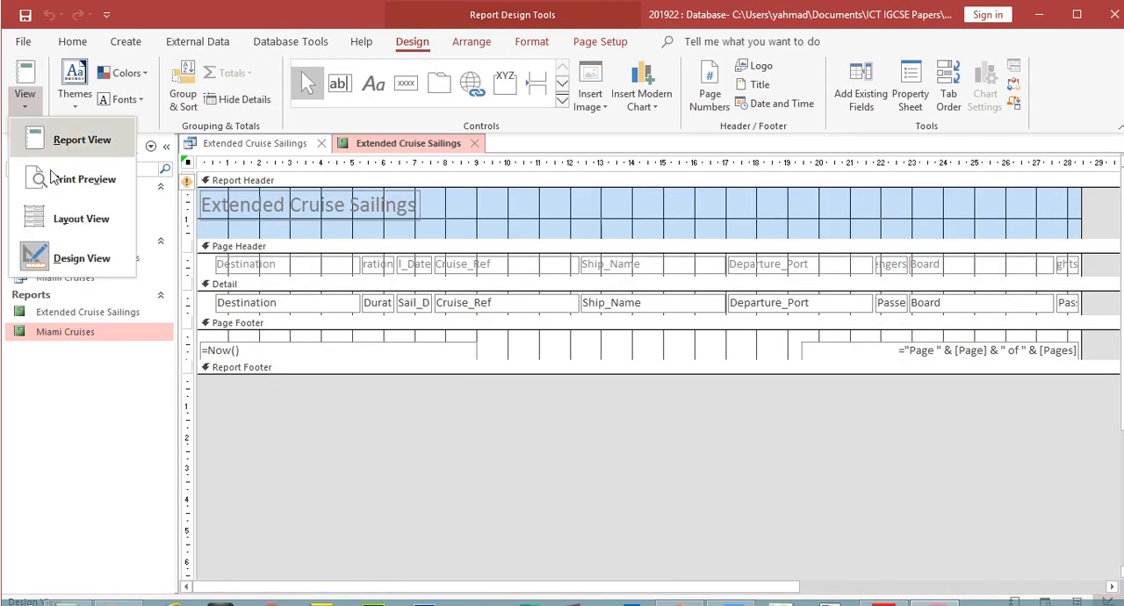
pyautogui.click(55, 217)
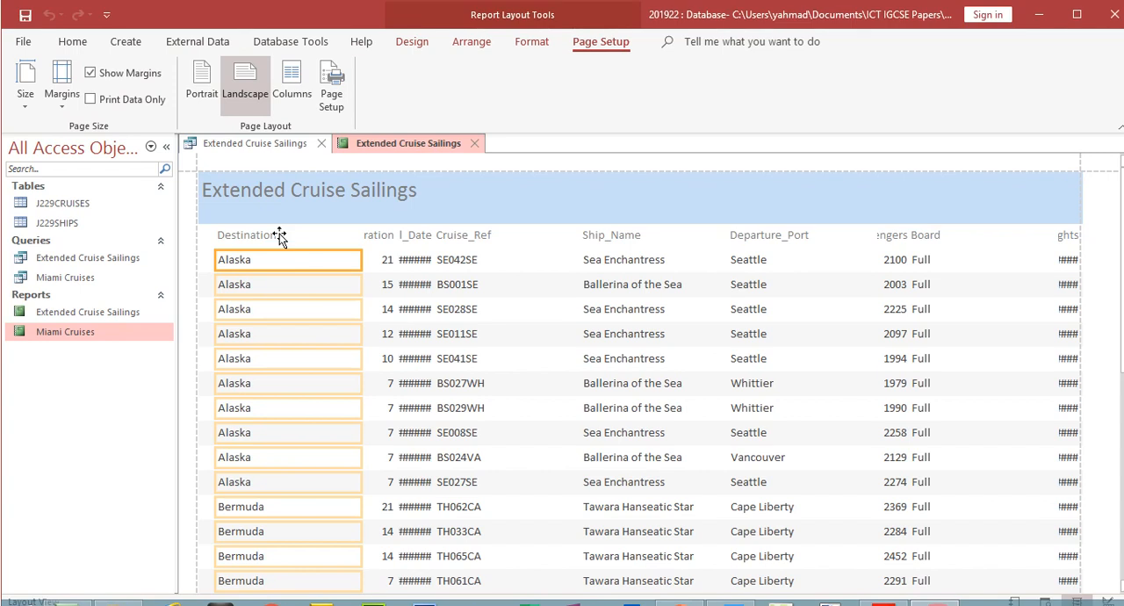
# - Narrow the Destination heading and data column by moving its left edge inward, and consult question 24's requirements in the exam paper
pyautogui.click(280, 208)
pyautogui.click(254, 260)
pyautogui.moveTo(216, 235); pyautogui.dragTo(321, 235)
pyautogui.click(887, 591)
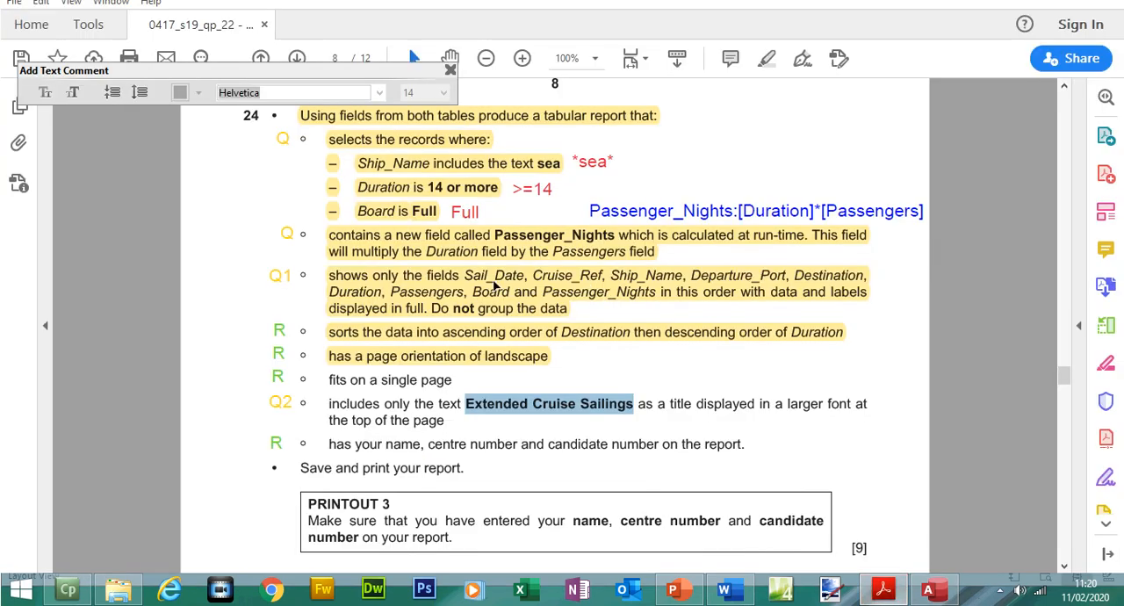
pyautogui.click(882, 592)
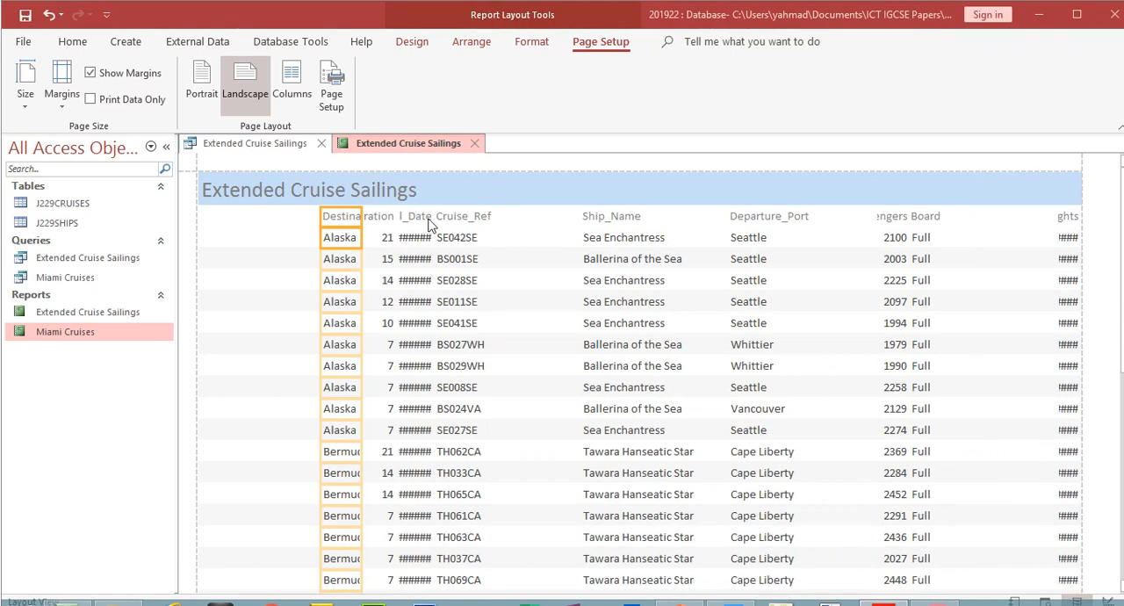
# - Extend the Sail_Date heading and data to the report's left margin, and narrow the column to fit its dates
pyautogui.click(425, 192)
pyautogui.click(423, 237)
pyautogui.moveTo(397, 210); pyautogui.dragTo(202, 238)
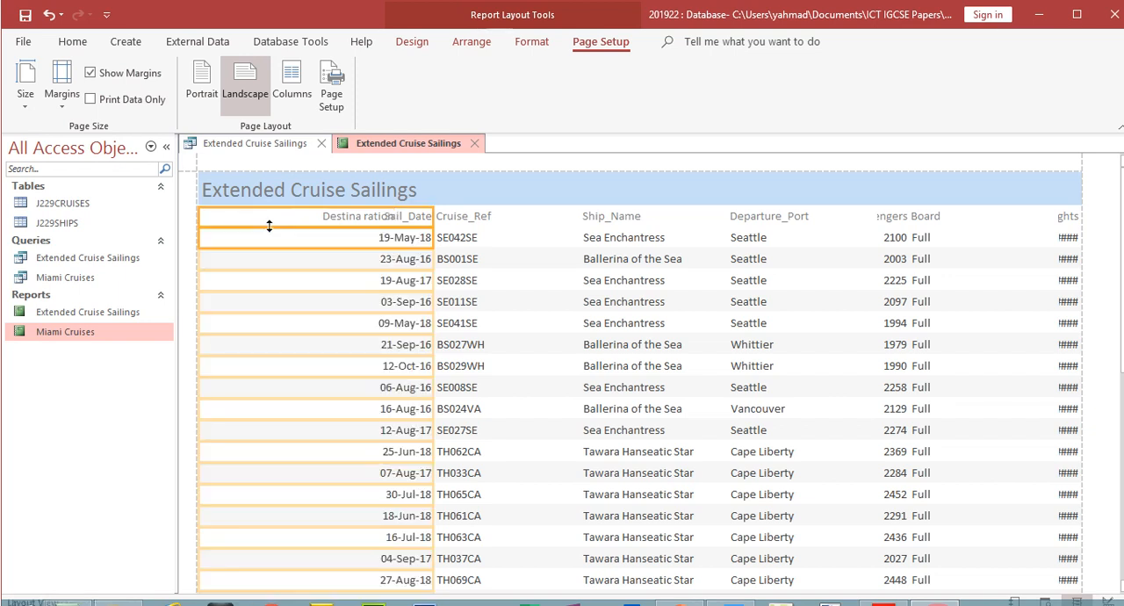
pyautogui.moveTo(429, 215); pyautogui.dragTo(261, 222)
# - Shift the narrow Duration and Destination columns toward Cruise_Ref, clearing space beside Sail_Date
pyautogui.click(377, 218)
pyautogui.click(387, 239)
pyautogui.moveTo(393, 217)
pyautogui.mouseDown()
pyautogui.moveTo(426, 217)
pyautogui.moveTo(381, 217)
pyautogui.moveTo(405, 217)
pyautogui.mouseUp()
pyautogui.click(349, 220)
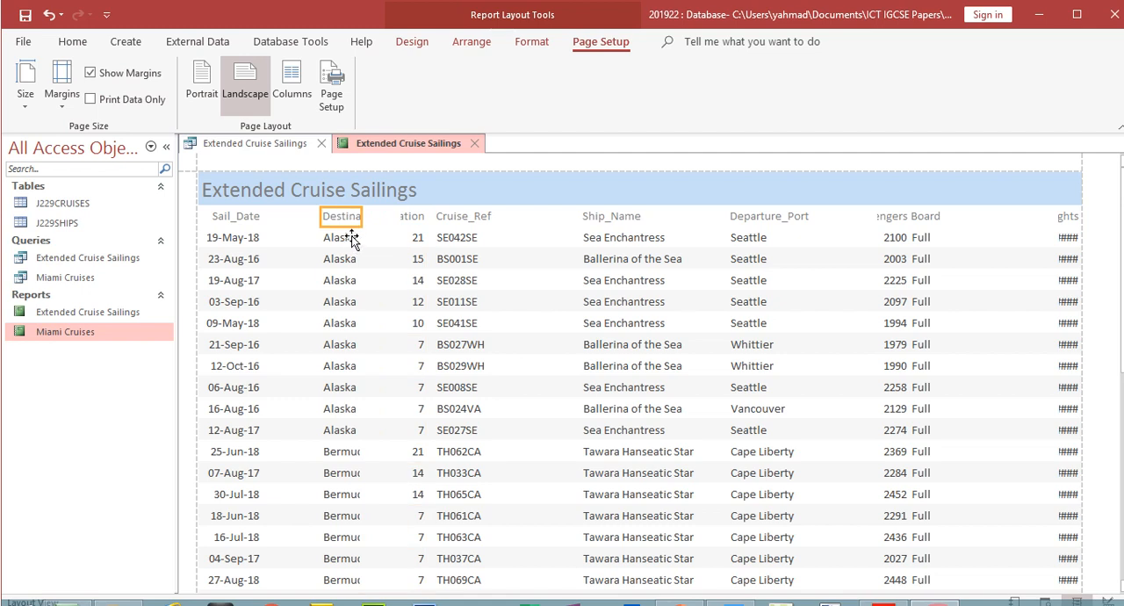
pyautogui.click(349, 244)
pyautogui.click(367, 221)
pyautogui.click(352, 221)
pyautogui.click(348, 240)
pyautogui.moveTo(358, 225); pyautogui.dragTo(395, 221)
pyautogui.moveTo(324, 216); pyautogui.dragTo(375, 216)
# - Undo the accidental Cruise_Ref heading resize, and place the Cruise_Ref column directly after Sail_Date, narrowed to fit its references
pyautogui.click(478, 217)
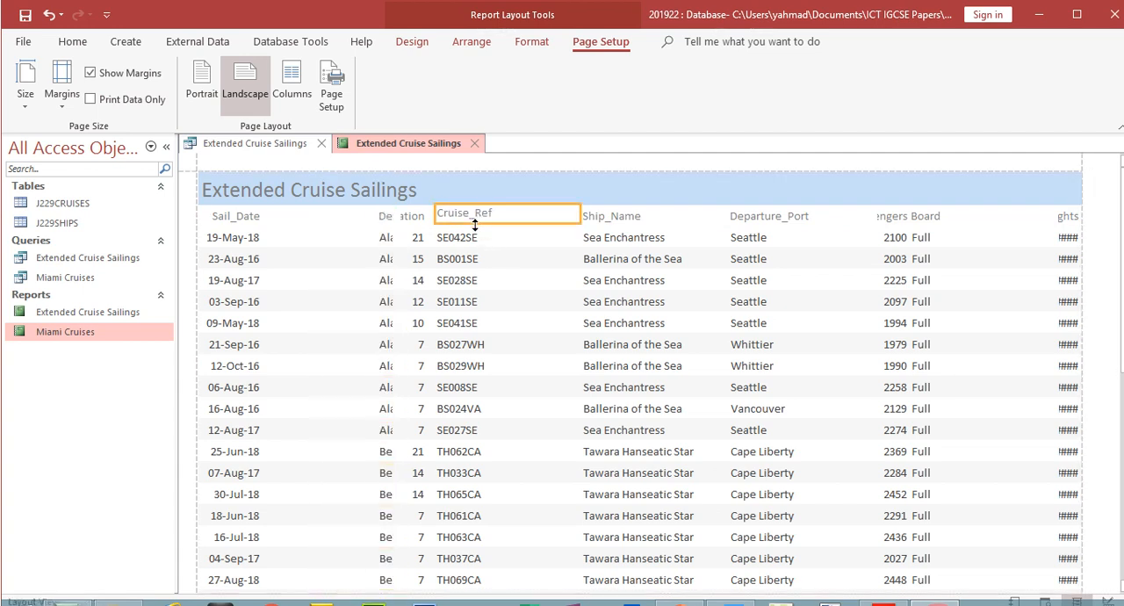
pyautogui.hotkey('ctrl', 'z')
pyautogui.keyDown('ctrl'); pyautogui.click(468, 245); pyautogui.keyUp('ctrl')
pyautogui.moveTo(436, 219); pyautogui.dragTo(267, 219)
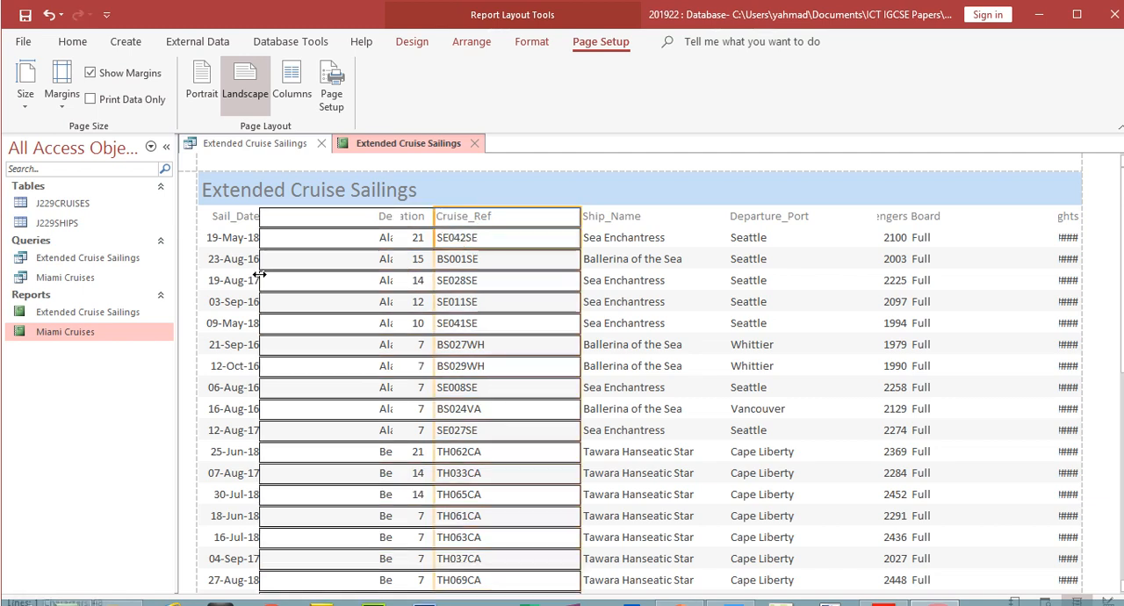
pyautogui.moveTo(577, 221); pyautogui.dragTo(331, 240)
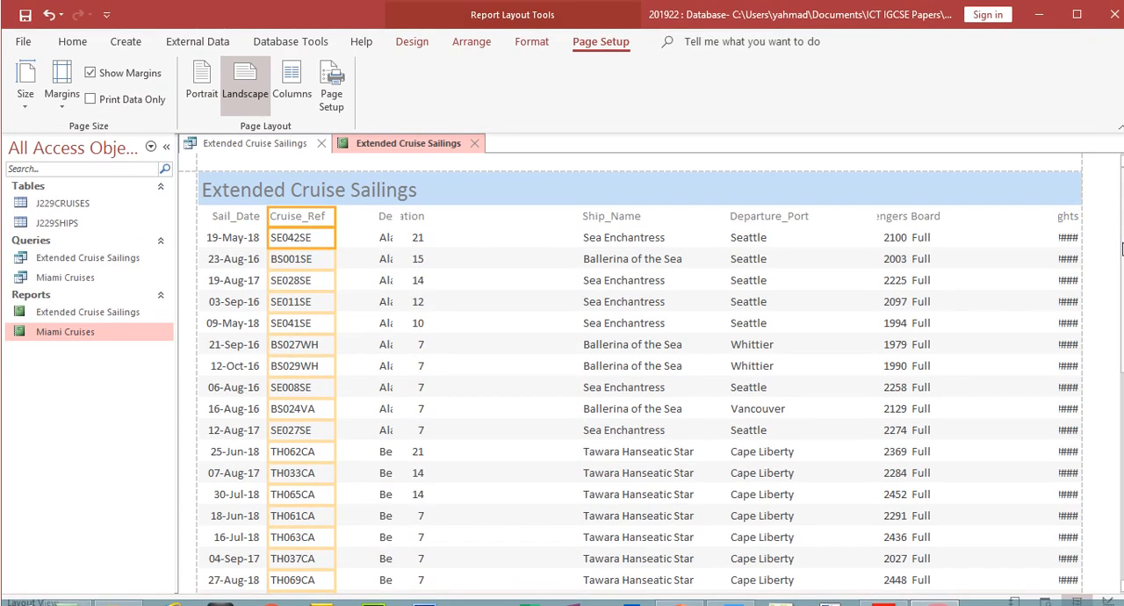
pyautogui.scroll(-10, 639, 369)
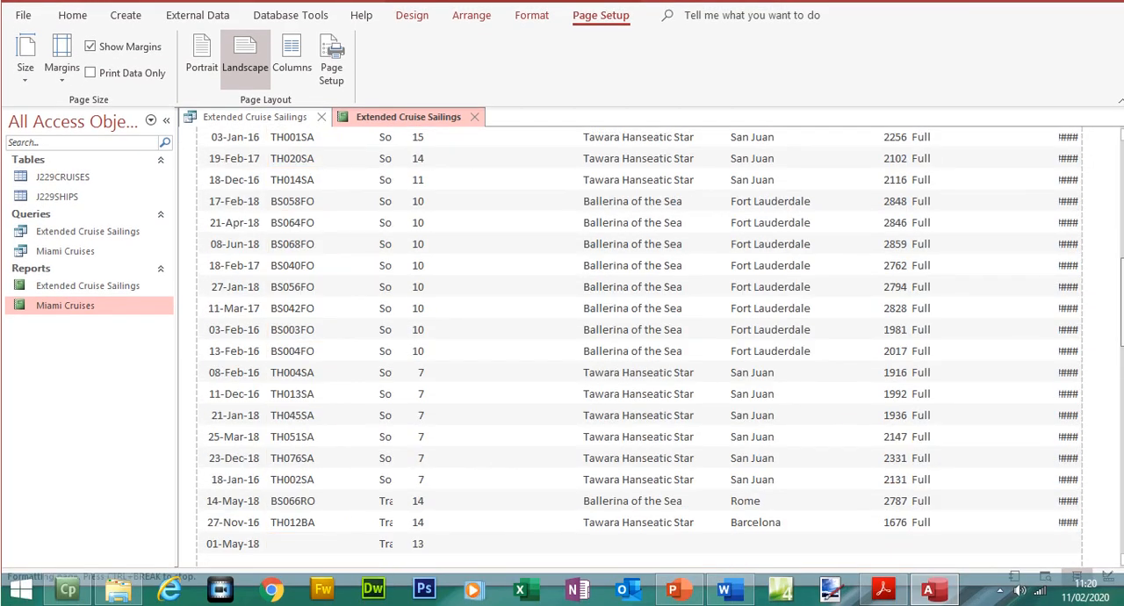
pyautogui.moveTo(1122, 301); pyautogui.dragTo(1122, 189)
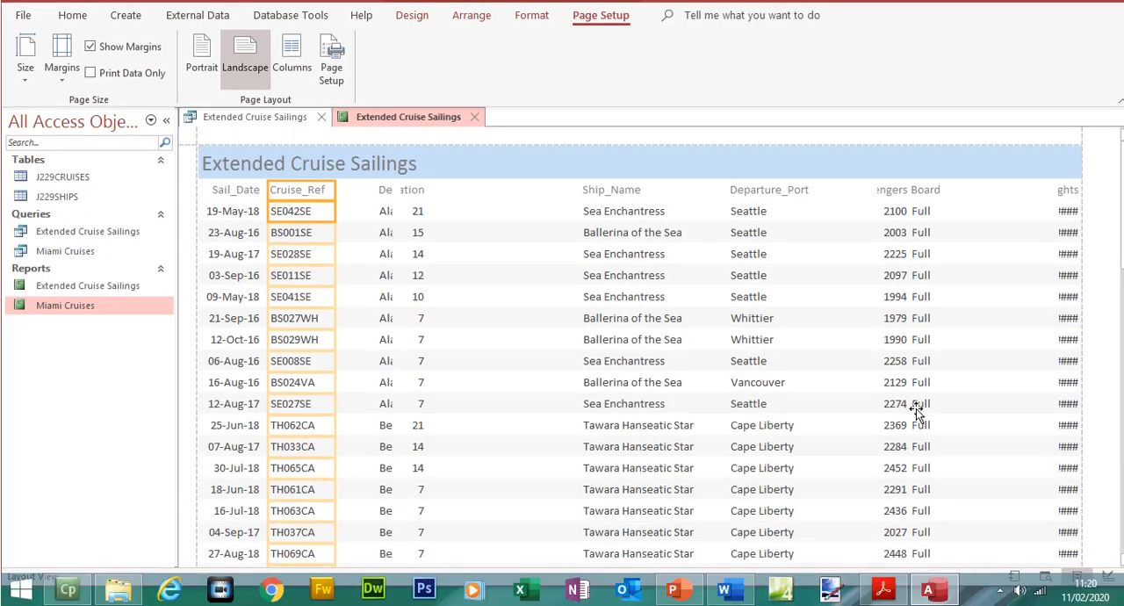
# - Check question 24's field order in the exam paper, and move the Duration column to just before Ship_Name, wide enough for its full heading
pyautogui.click(883, 588)
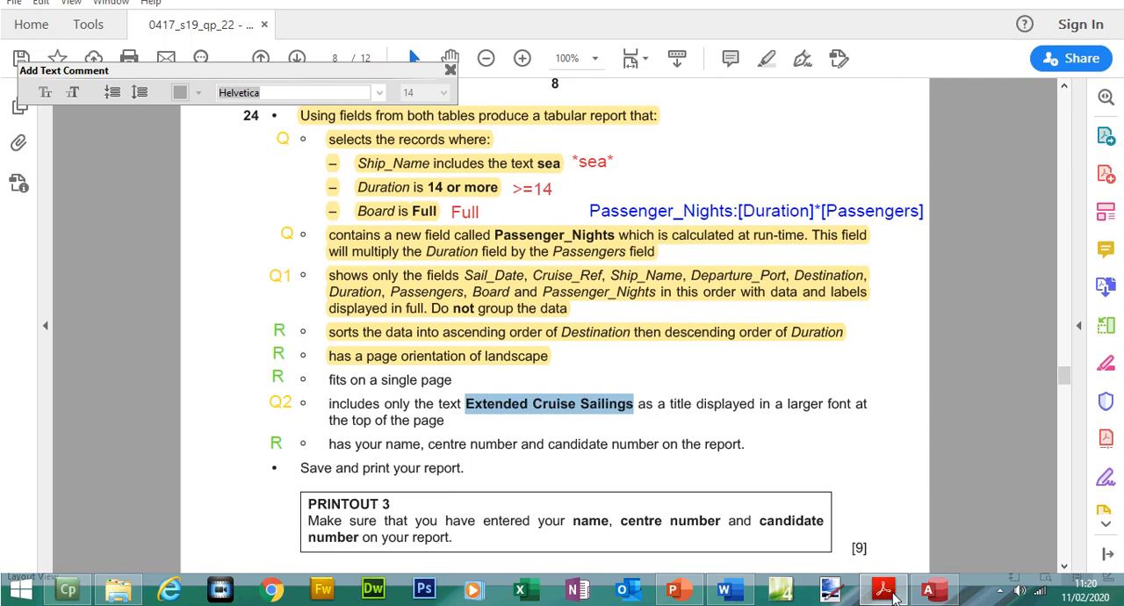
pyautogui.click(892, 593)
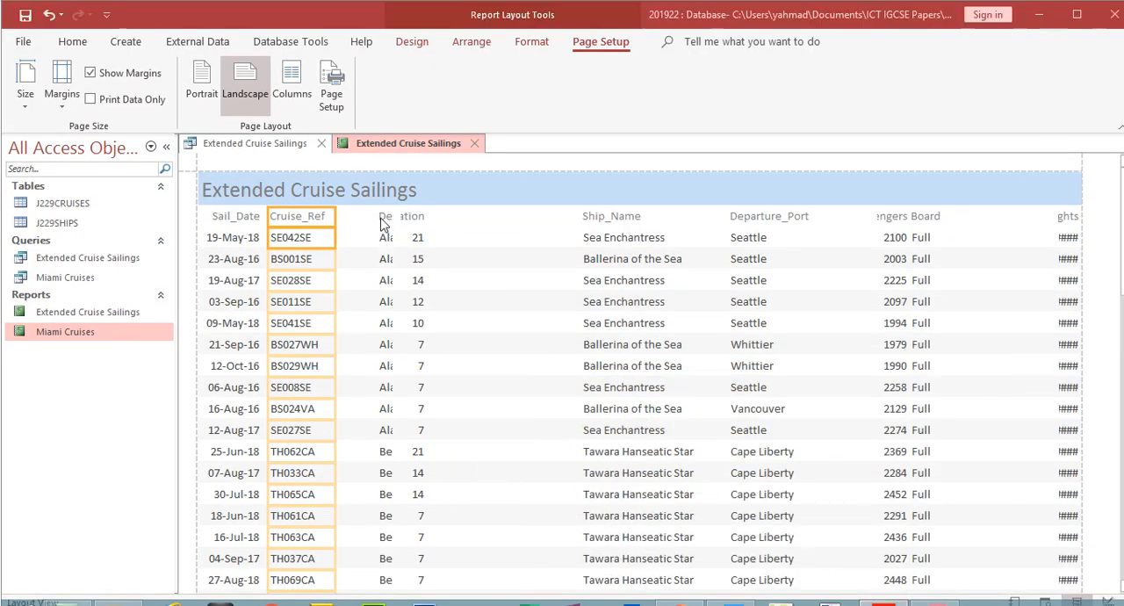
pyautogui.click(383, 193)
pyautogui.click(404, 192)
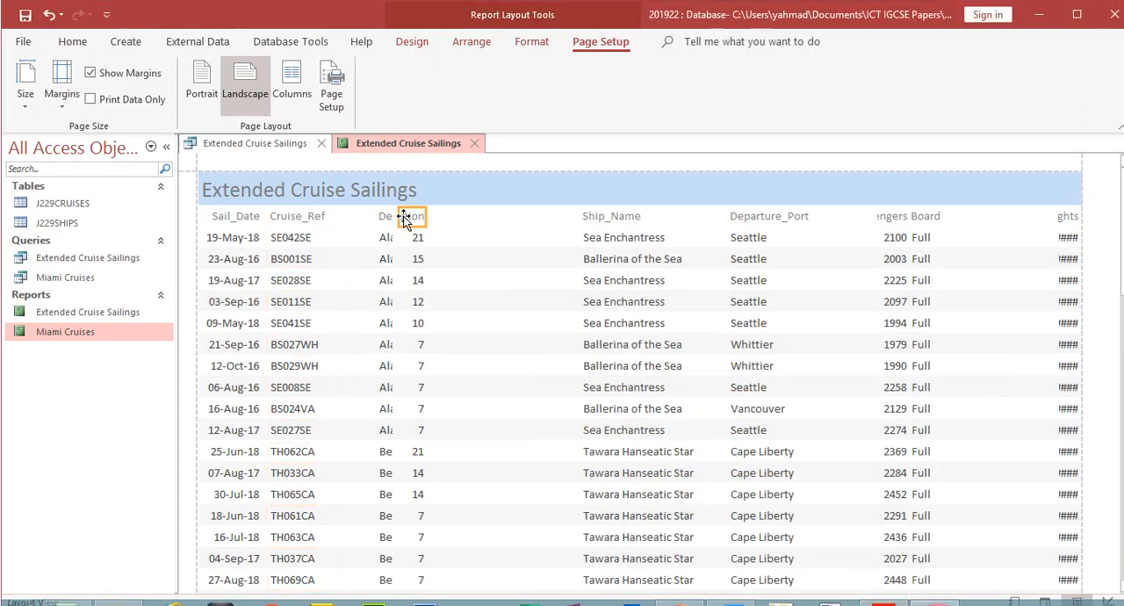
pyautogui.click(414, 238)
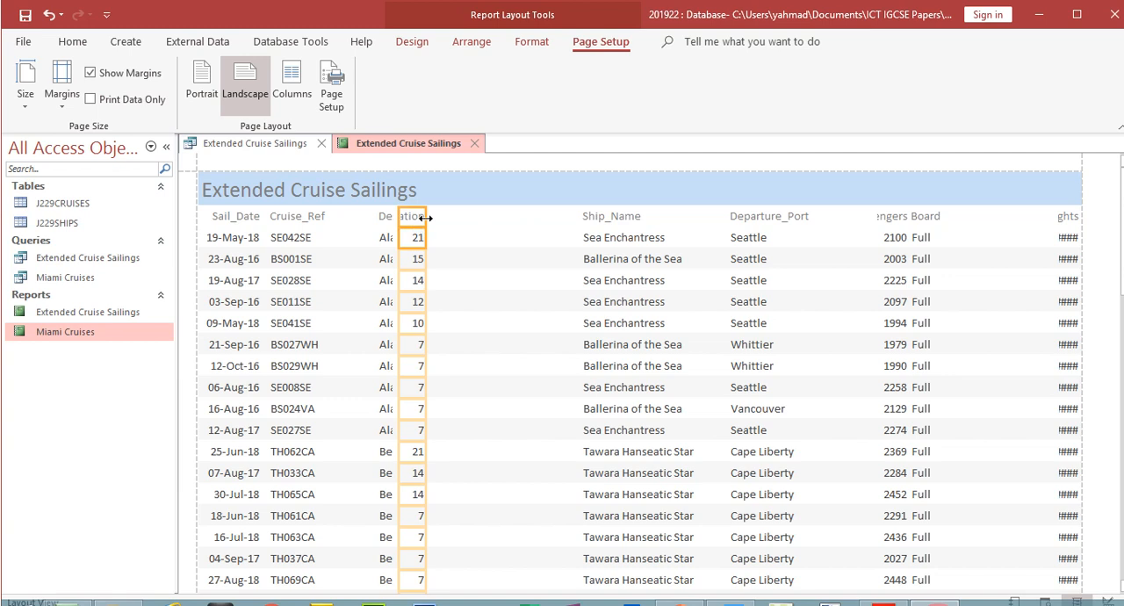
pyautogui.moveTo(425, 218); pyautogui.dragTo(563, 217)
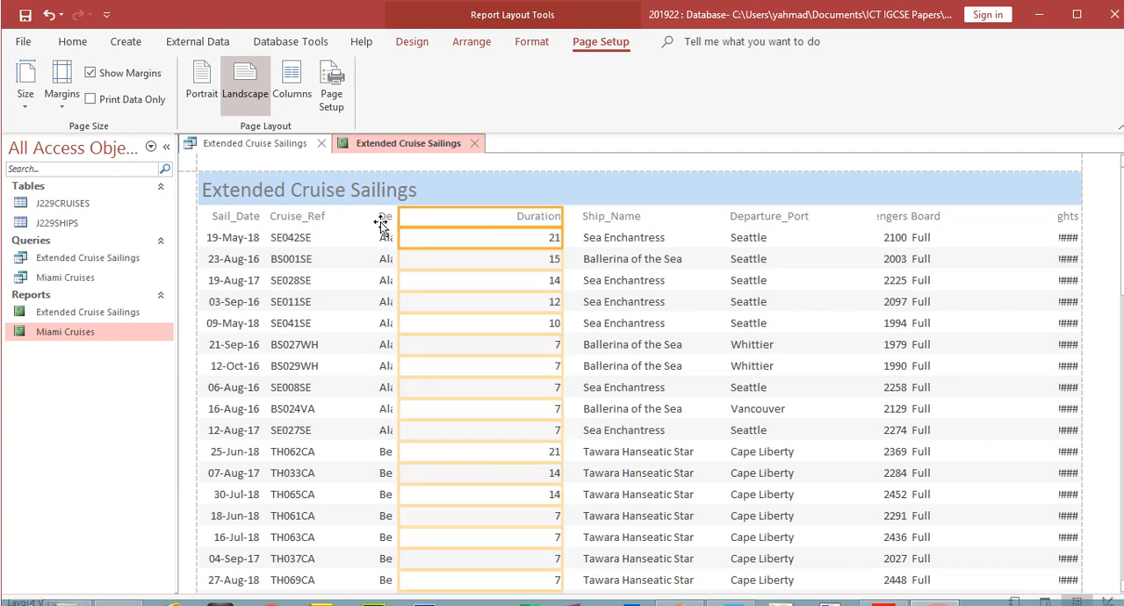
pyautogui.click(504, 219)
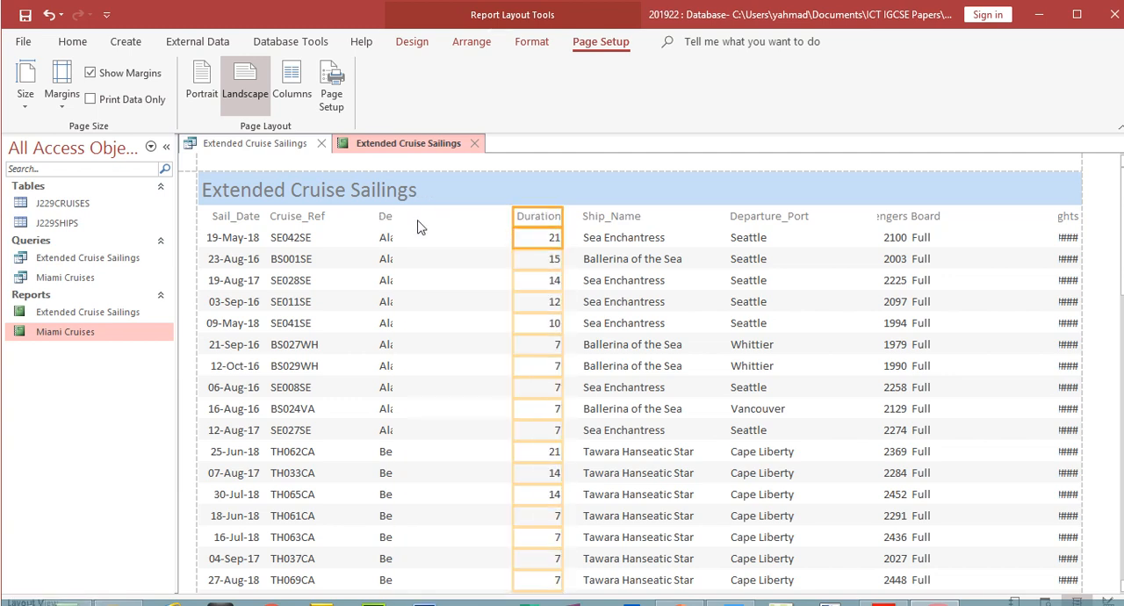
# - Stretch the Destination column to meet Duration, and narrow it from its Cruise_Ref side
pyautogui.click(387, 217)
pyautogui.keyDown('shift'); pyautogui.click(388, 240); pyautogui.keyUp('shift')
pyautogui.moveTo(394, 216); pyautogui.dragTo(511, 217)
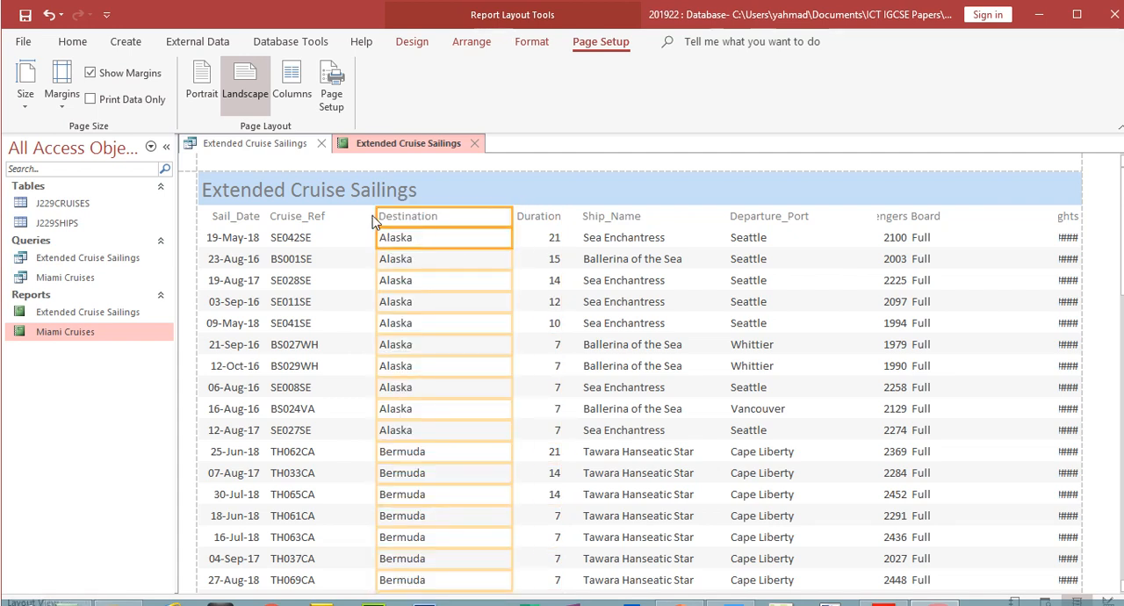
pyautogui.moveTo(377, 215); pyautogui.dragTo(474, 226)
# - Place the Ship_Name column directly after Cruise_Ref, and narrow it to fit the longest ship name
pyautogui.click(616, 224)
pyautogui.keyDown('shift'); pyautogui.click(617, 238); pyautogui.keyUp('shift')
pyautogui.moveTo(580, 223); pyautogui.dragTo(332, 263)
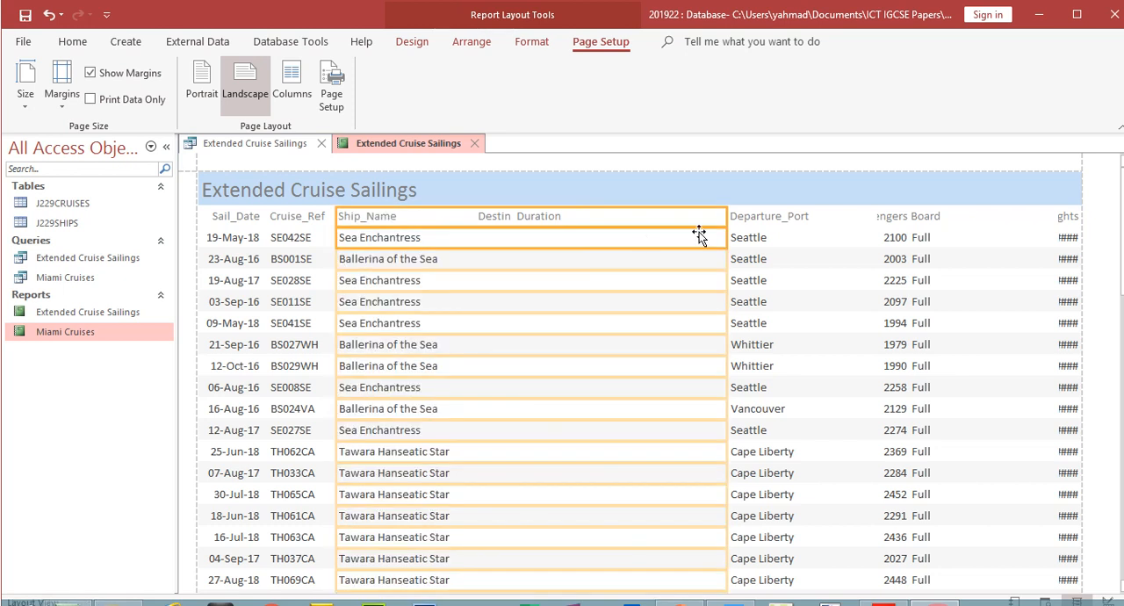
pyautogui.moveTo(725, 215); pyautogui.dragTo(457, 265)
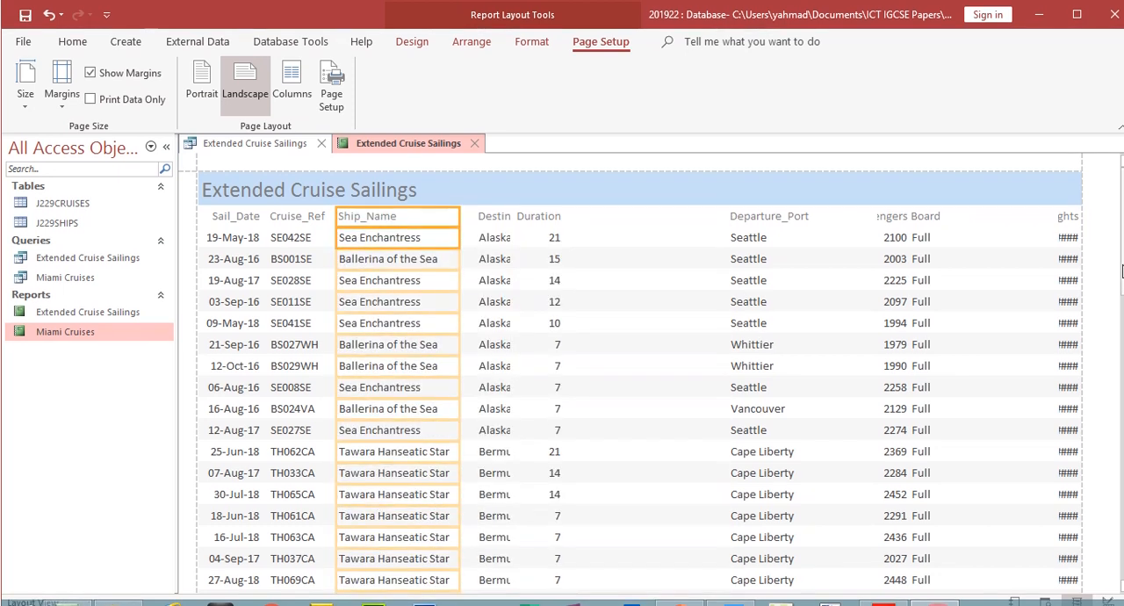
pyautogui.scroll(-3, 1113, 297)
pyautogui.moveTo(1123, 309); pyautogui.dragTo(1123, 513)
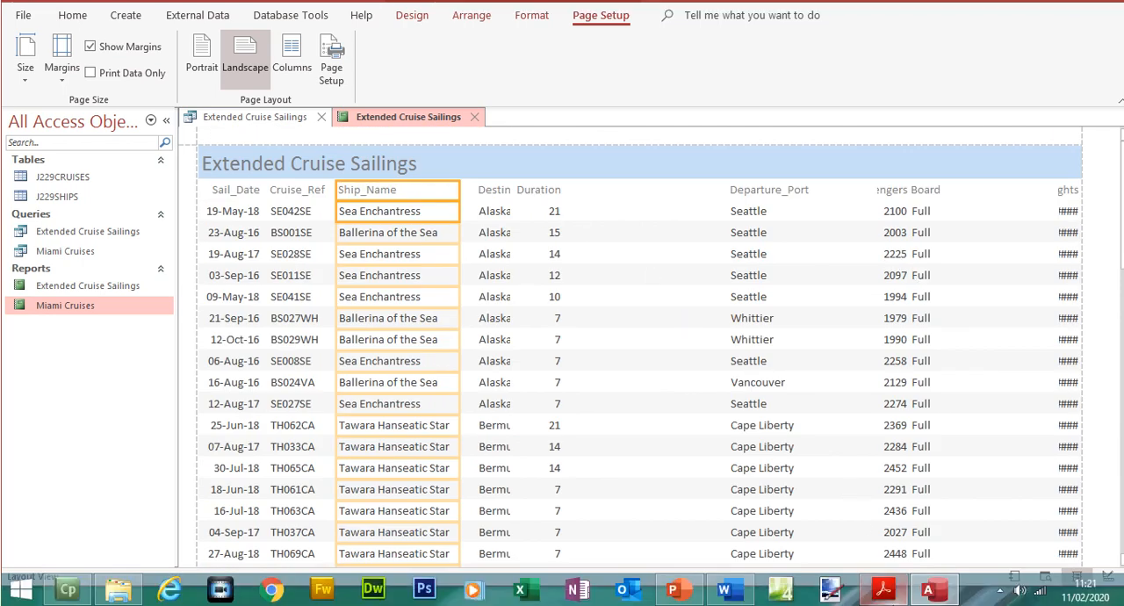
# - Check the required field order in the exam paper, and move the Destination and Duration columns together to just before Departure_Port
pyautogui.click(883, 589)
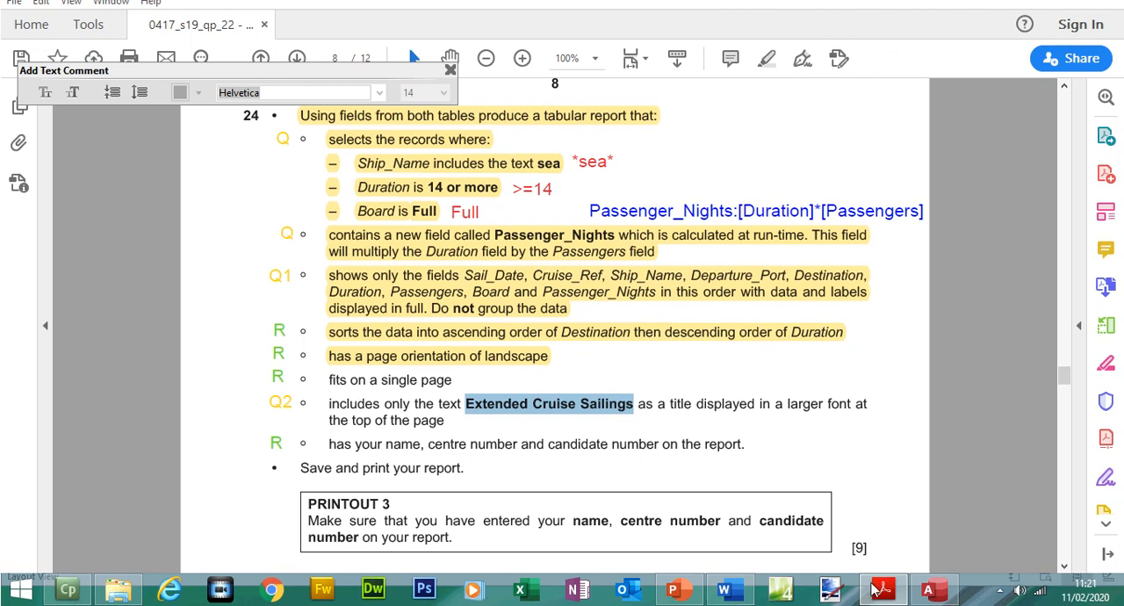
pyautogui.click(883, 589)
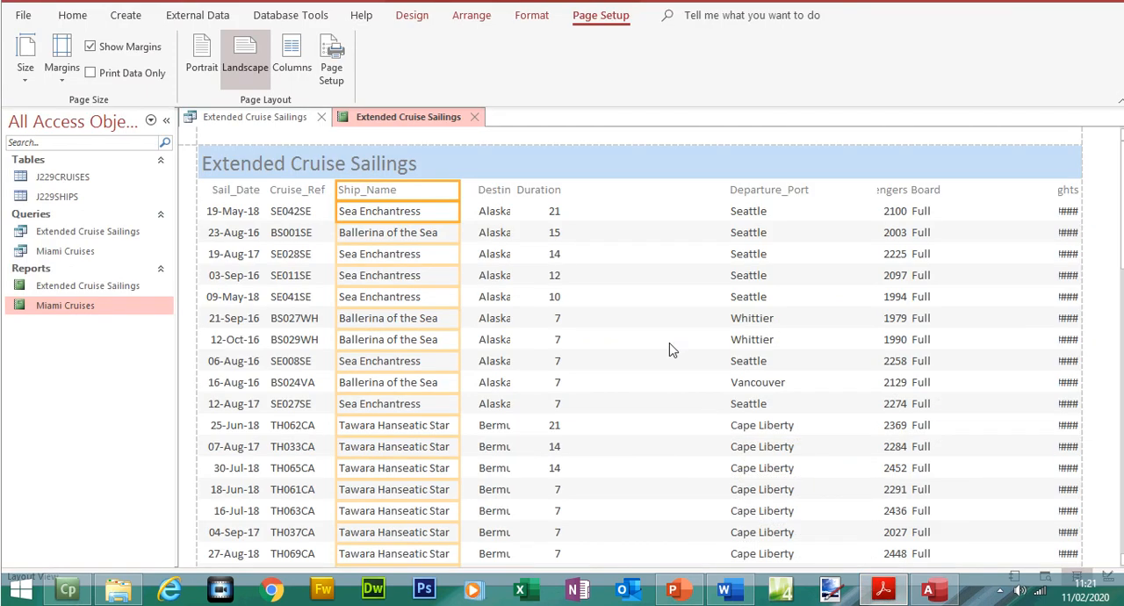
pyautogui.click(498, 218)
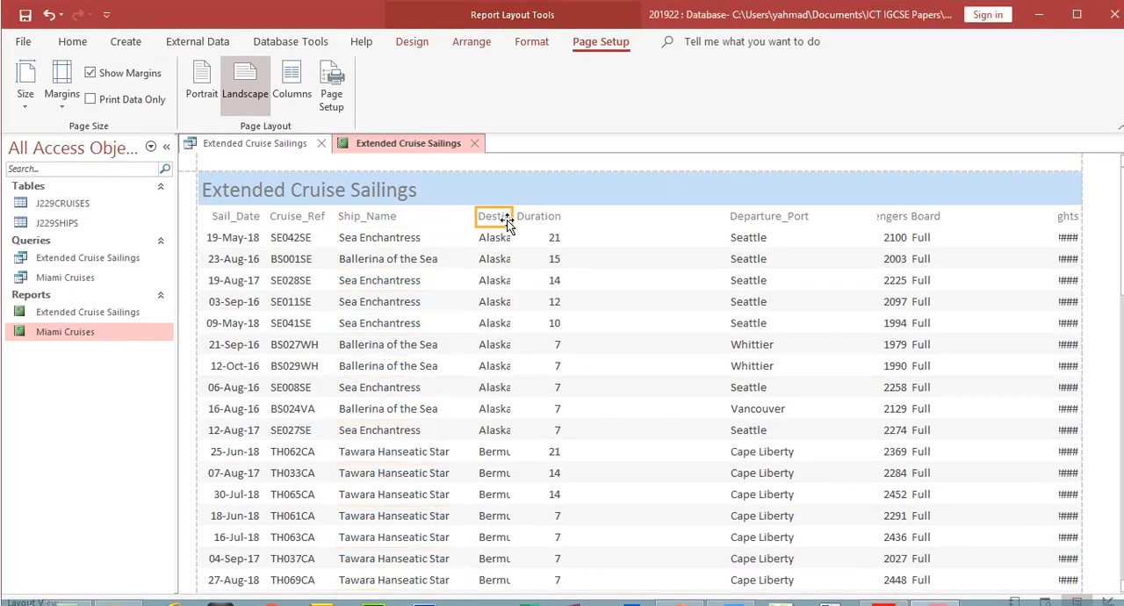
pyautogui.keyDown('shift'); pyautogui.click(500, 240); pyautogui.keyUp('shift')
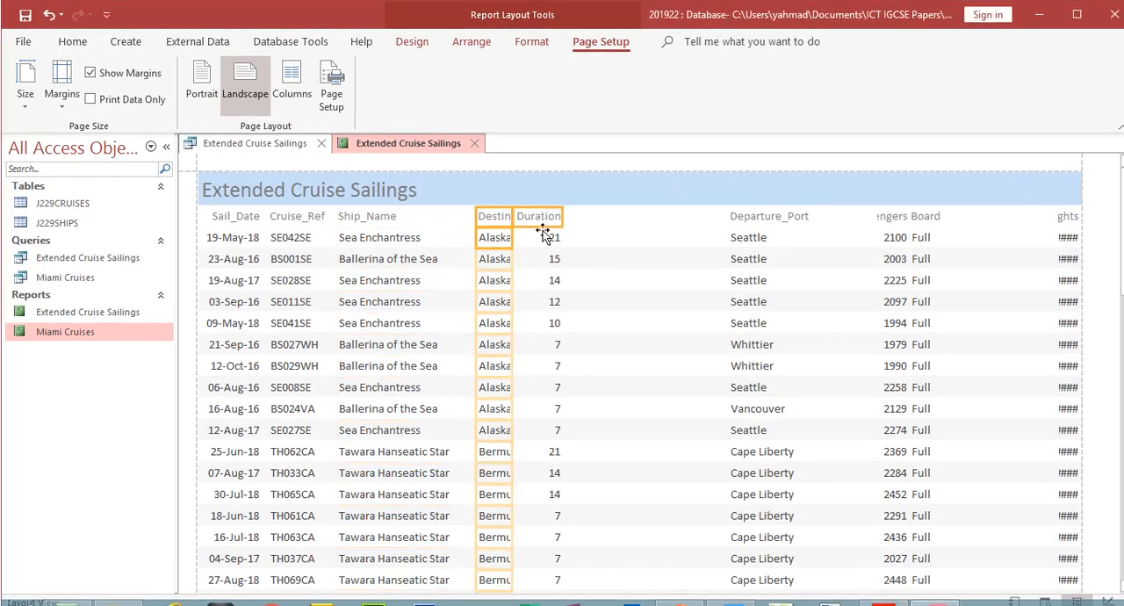
pyautogui.keyDown('shift'); pyautogui.click(543, 233); pyautogui.keyUp('shift')
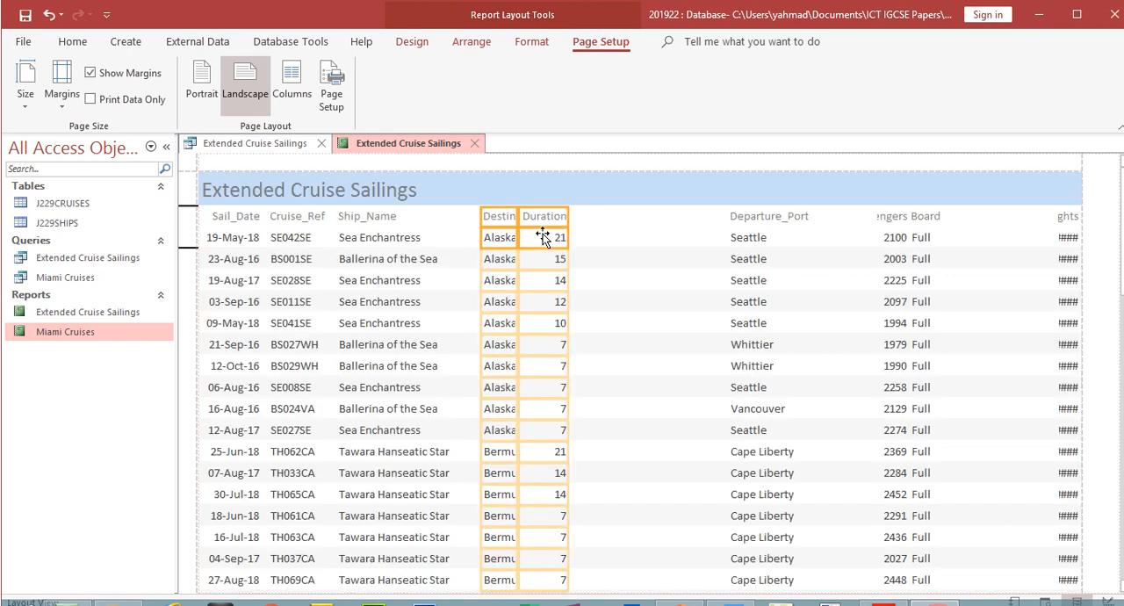
pyautogui.press('Right')
pyautogui.press('Right')
pyautogui.press('Right')
pyautogui.press('Right')
pyautogui.press('Right')
pyautogui.press('Right')
pyautogui.press('Right')
pyautogui.press('Right')
pyautogui.press('Right')
pyautogui.press('Right')
pyautogui.press('Right')
pyautogui.press('Right')
pyautogui.press('Right')
pyautogui.press('Right')
pyautogui.press('Right')
pyautogui.press('Right')
pyautogui.press('Right')
pyautogui.press('Right')
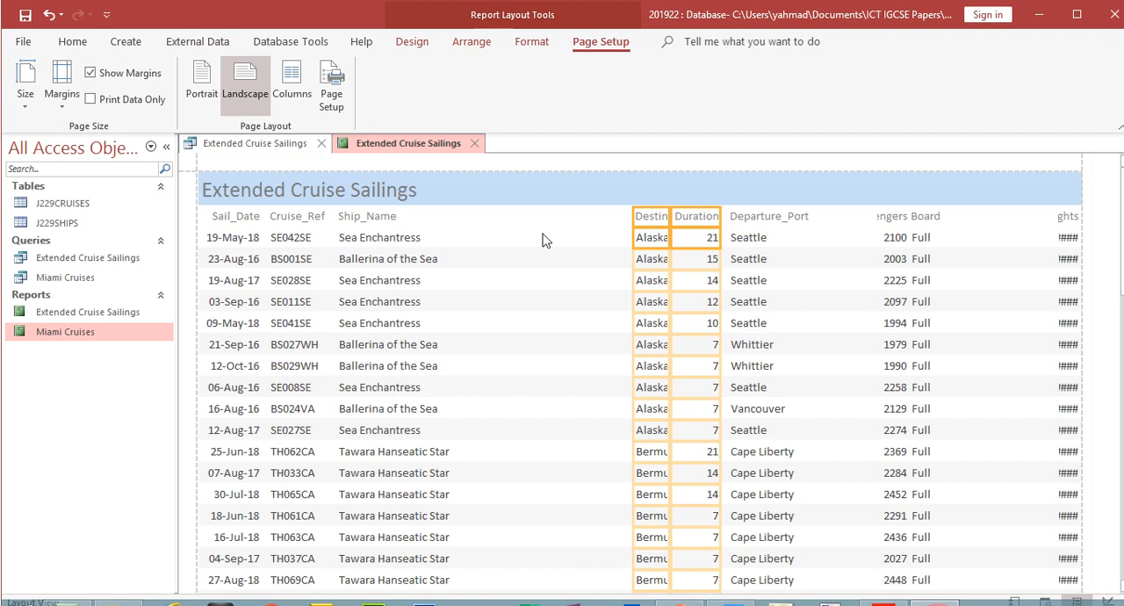
# - Place the Departure_Port column directly after Ship_Name, sized so that Fort Lauderdale is shown in full throughout the report
pyautogui.click(759, 220)
pyautogui.keyDown('shift'); pyautogui.click(748, 243); pyautogui.keyUp('shift')
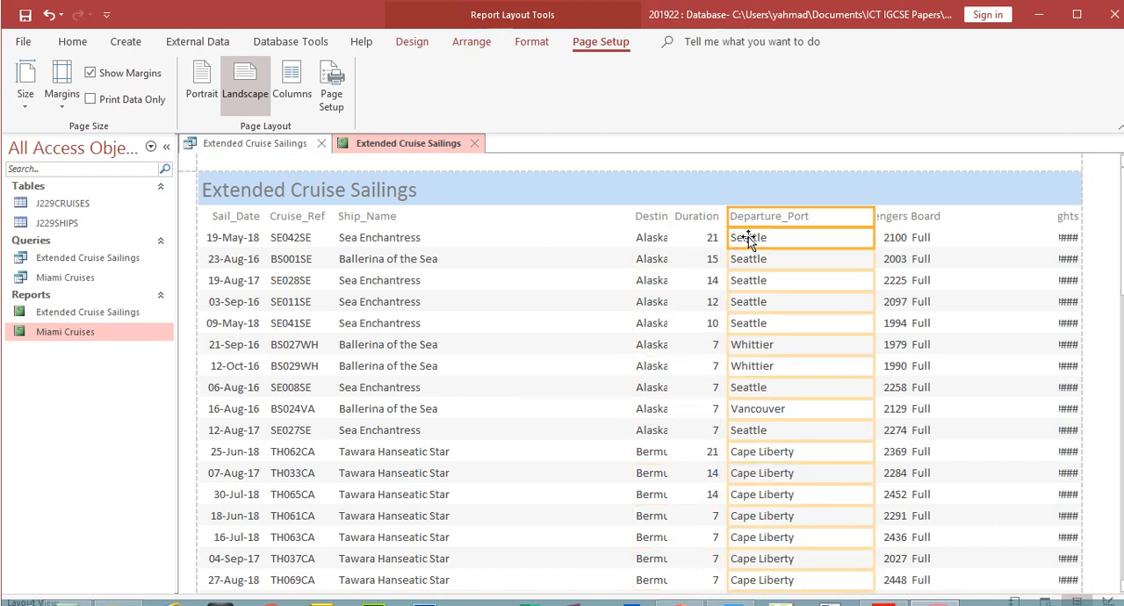
pyautogui.moveTo(727, 217); pyautogui.dragTo(457, 216)
pyautogui.moveTo(872, 217); pyautogui.dragTo(540, 246)
pyautogui.scroll(-6, 633, 263)
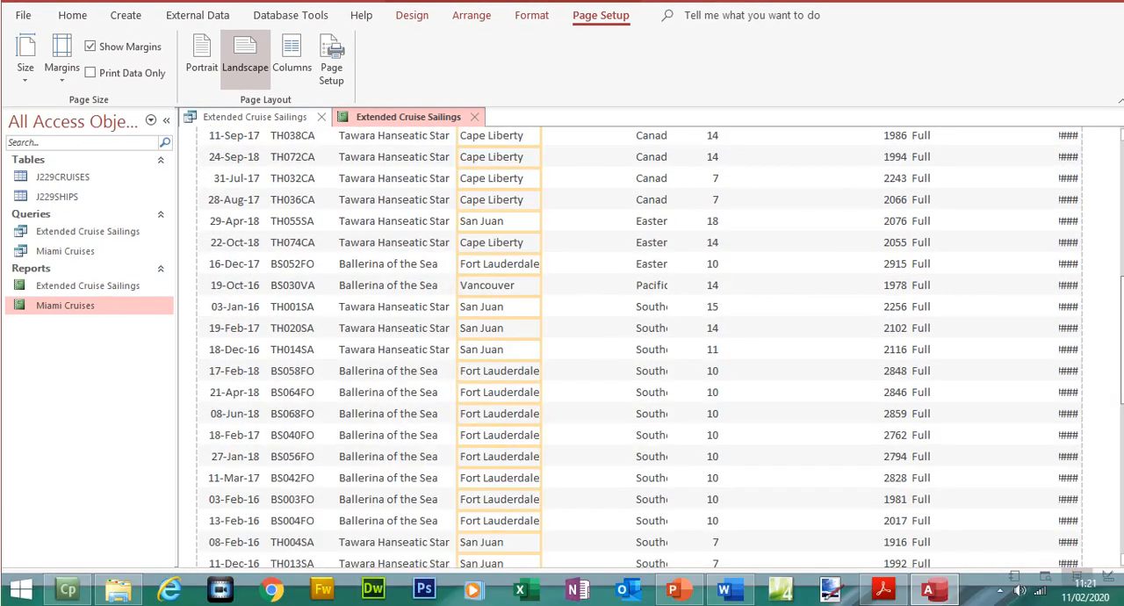
pyautogui.moveTo(541, 304); pyautogui.dragTo(546, 304)
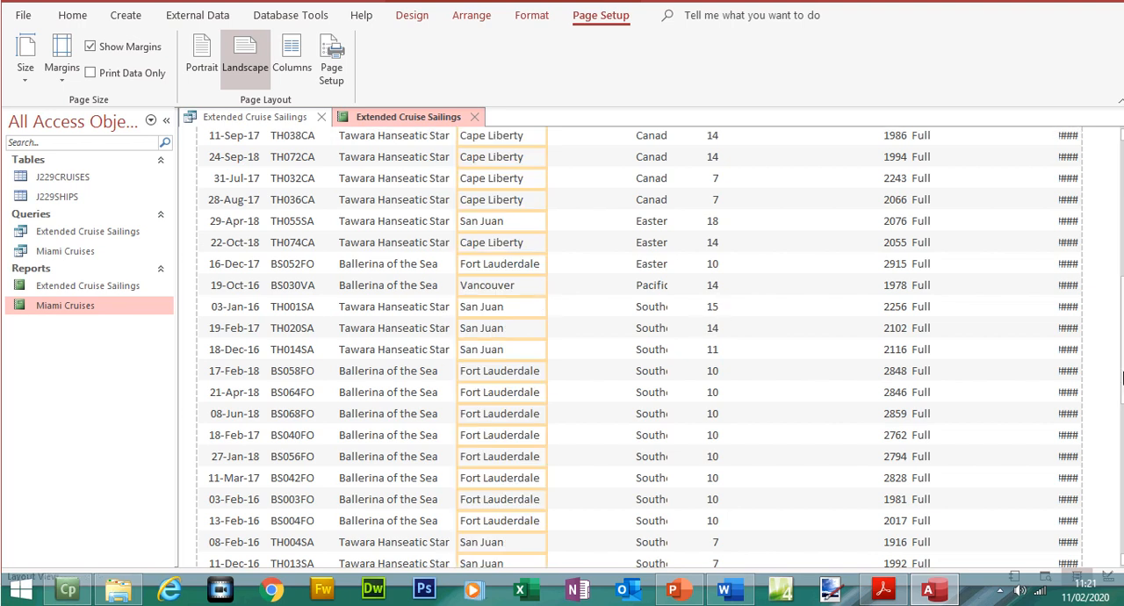
pyautogui.scroll(-8, 1122, 376)
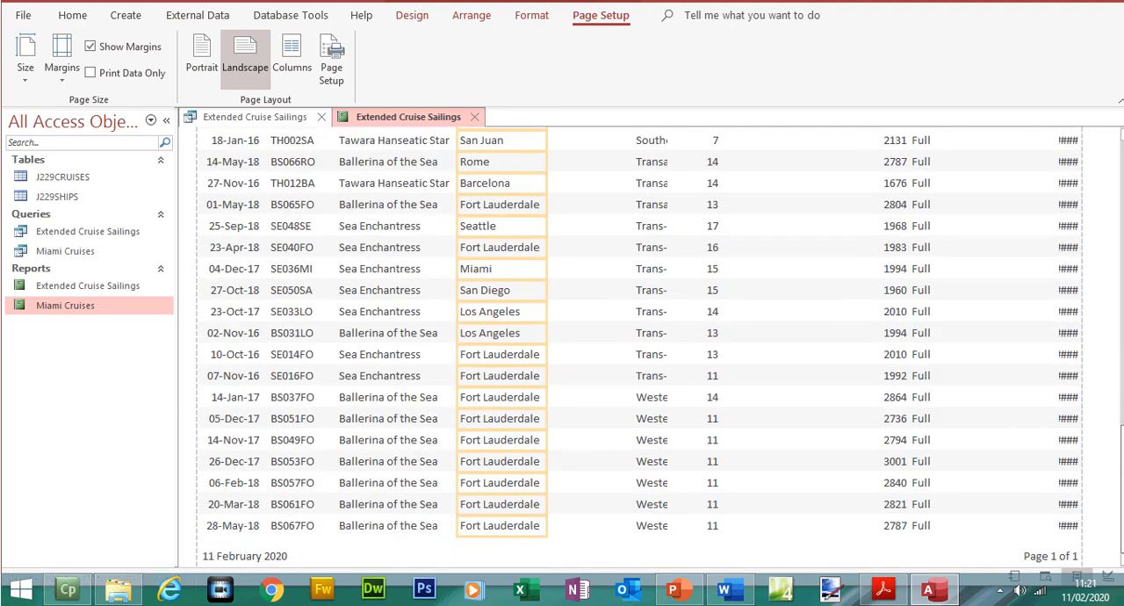
pyautogui.moveTo(1122, 505); pyautogui.dragTo(1111, 232)
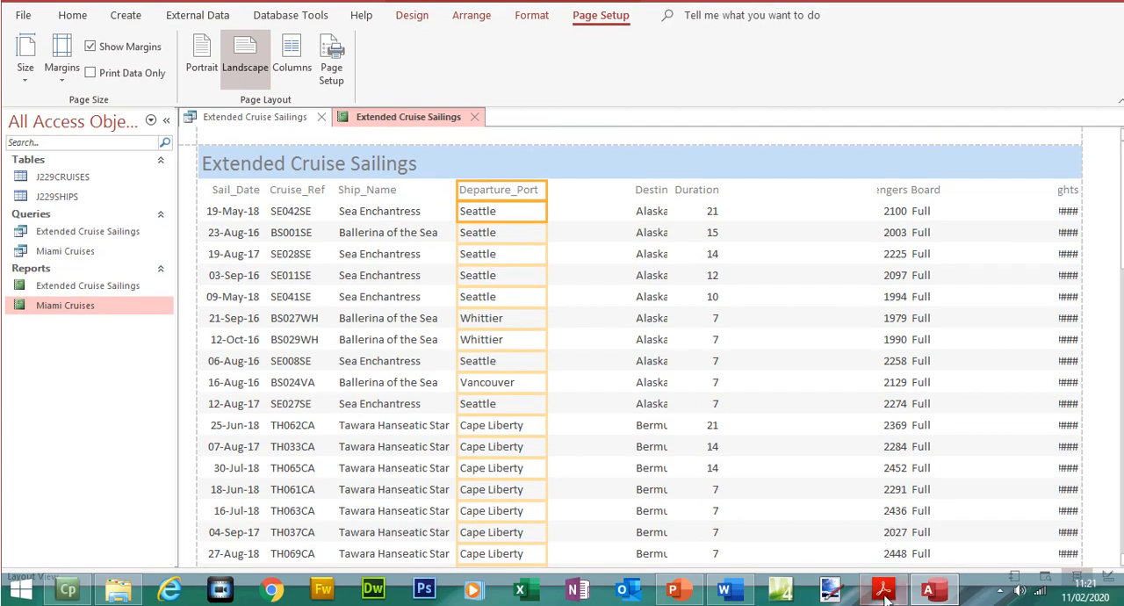
# - Check the exam paper for the next field, and place Destination directly after Departure_Port, wide enough for Canada/New England
pyautogui.click(883, 590)
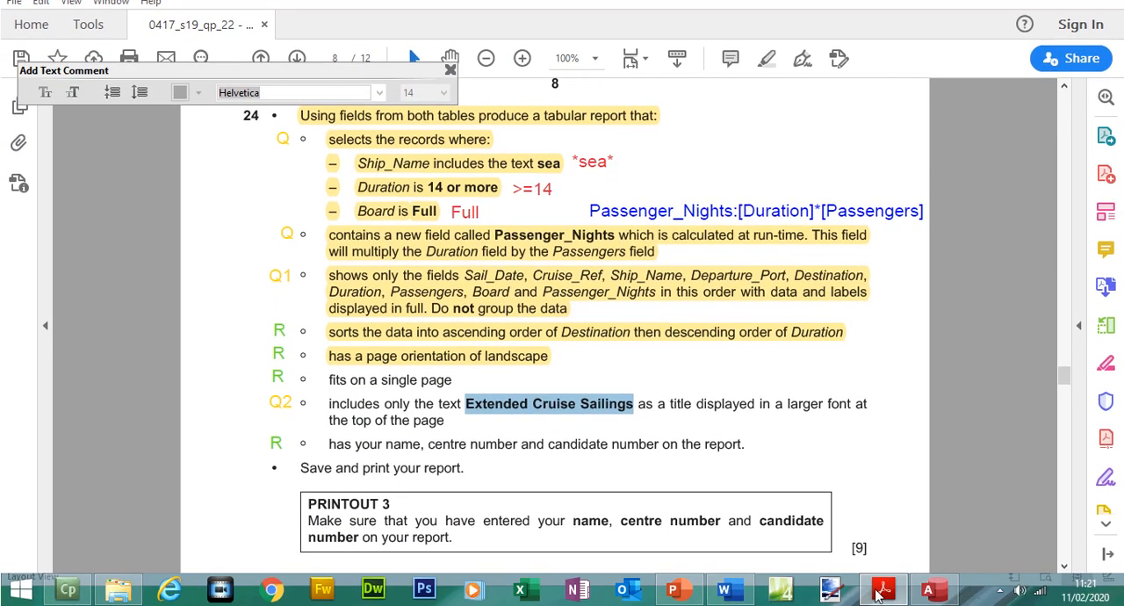
pyautogui.click(880, 594)
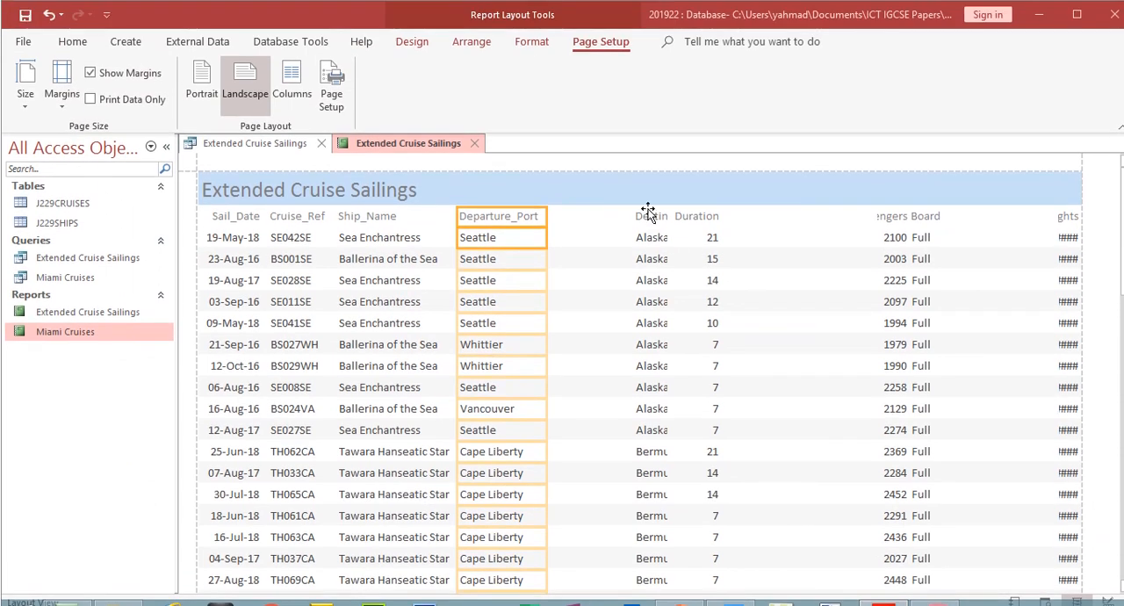
pyautogui.click(648, 214)
pyautogui.keyDown('shift'); pyautogui.click(647, 240); pyautogui.keyUp('shift')
pyautogui.moveTo(634, 217); pyautogui.dragTo(551, 218)
pyautogui.moveTo(669, 219); pyautogui.dragTo(621, 220)
pyautogui.scroll(-5, 675, 396)
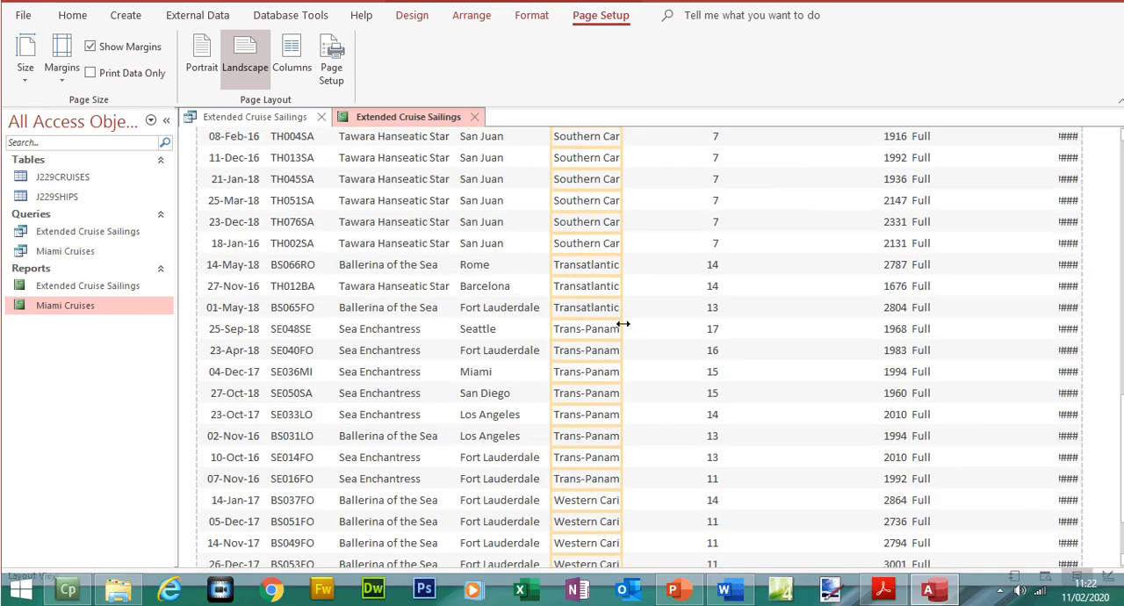
pyautogui.moveTo(622, 324); pyautogui.dragTo(676, 327)
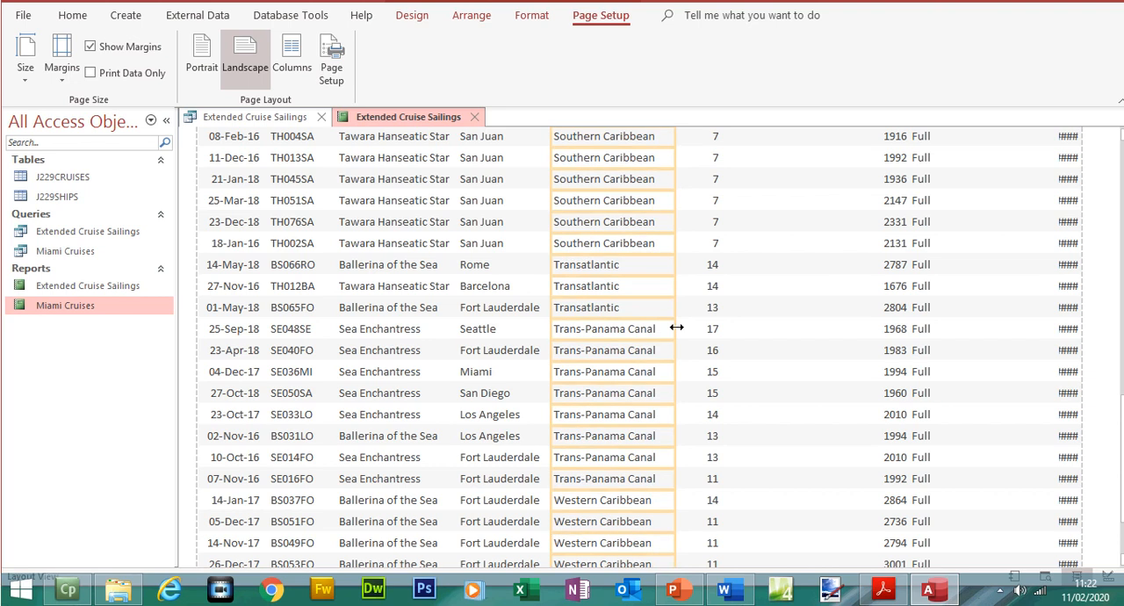
pyautogui.scroll(6, 629, 347)
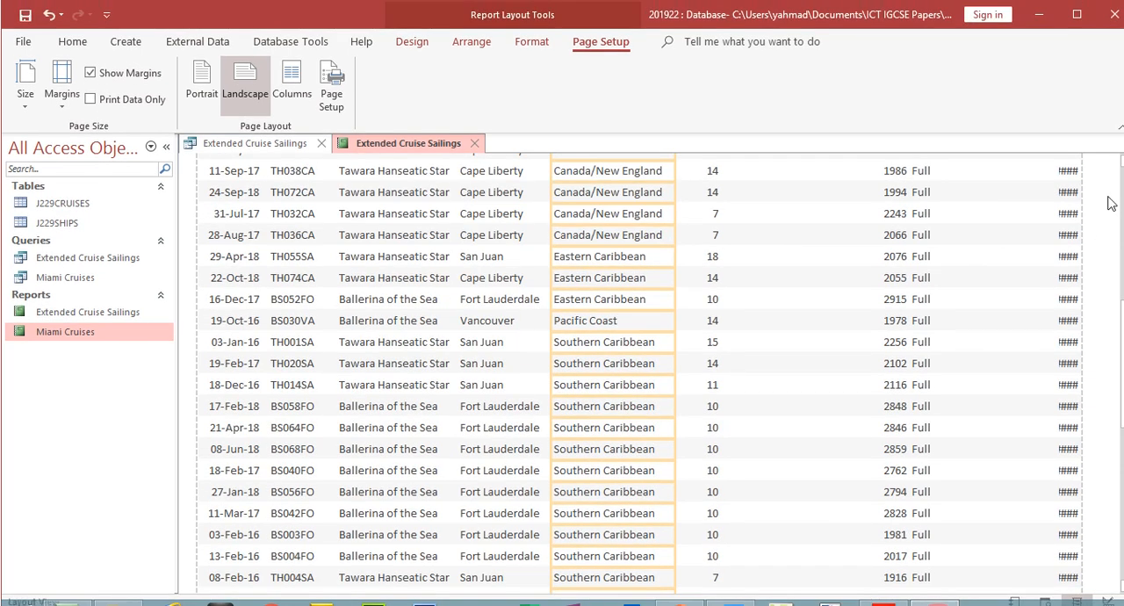
pyautogui.scroll(6, 1113, 176)
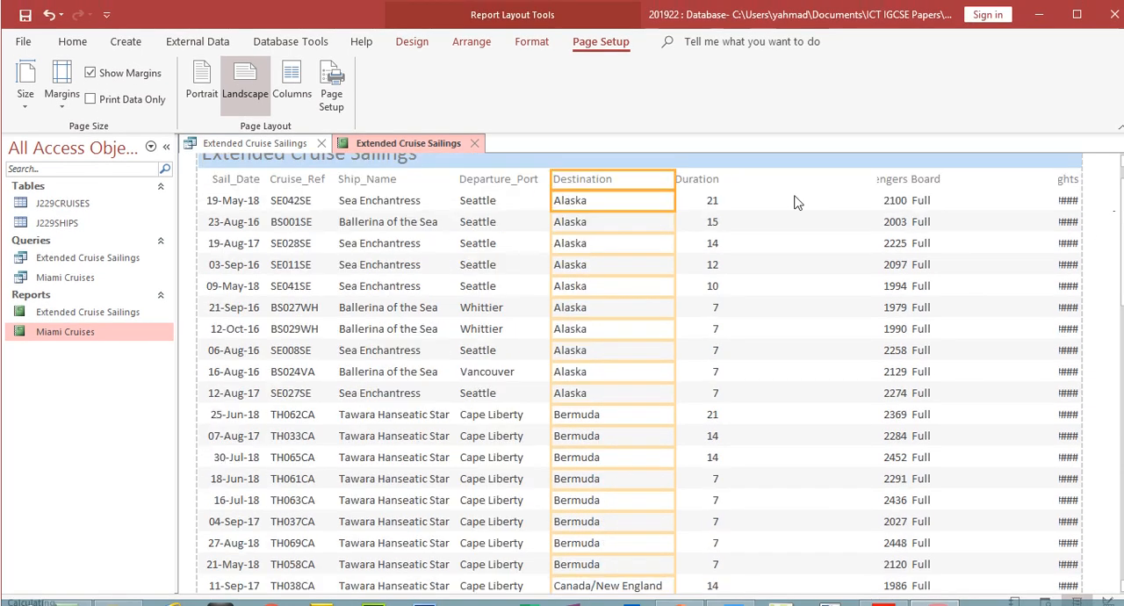
# - Place the Passengers heading and data column directly after Duration, sized to show its full heading
pyautogui.click(712, 179)
pyautogui.click(894, 180)
pyautogui.click(889, 202)
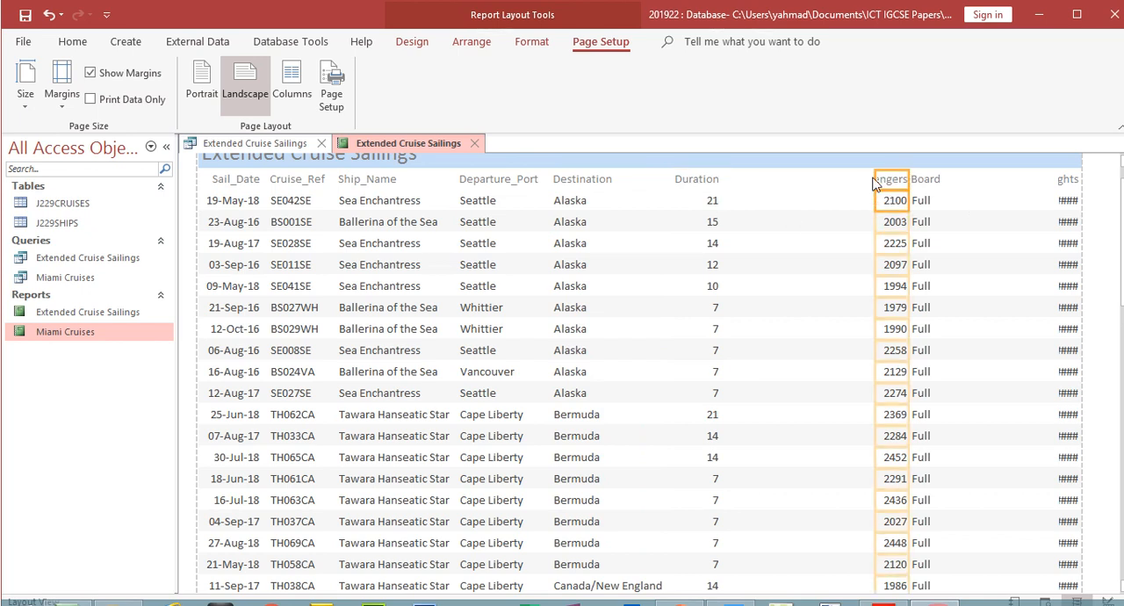
pyautogui.moveTo(874, 179); pyautogui.dragTo(730, 181)
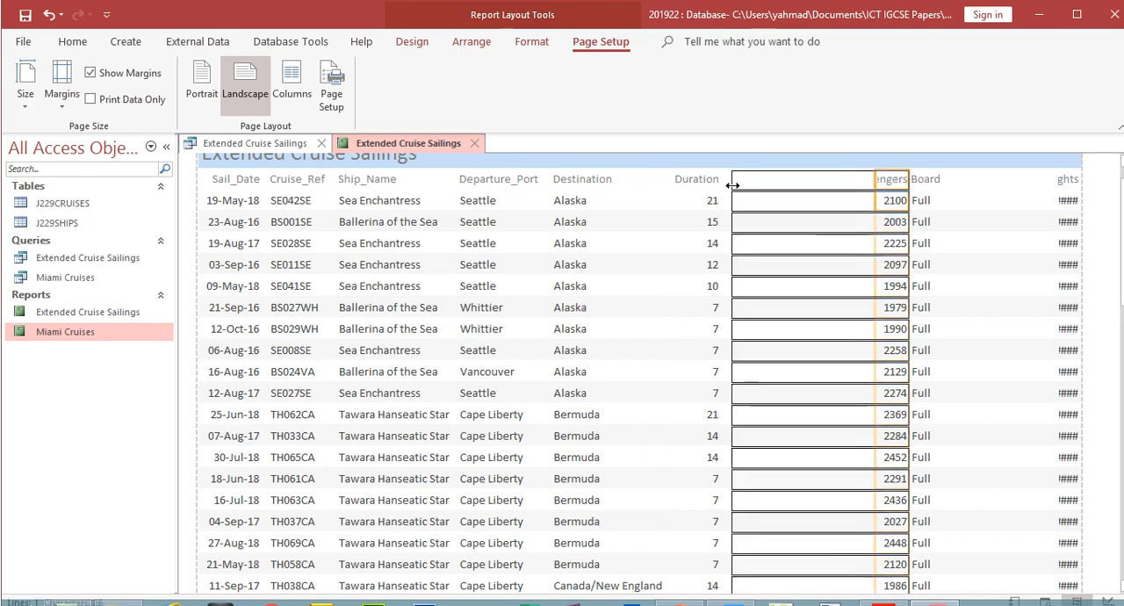
pyautogui.moveTo(911, 180); pyautogui.dragTo(820, 188)
# - Place the Board column directly after Passengers, and narrow it to fit its heading and data
pyautogui.click(913, 180)
pyautogui.click(920, 202)
pyautogui.moveTo(910, 179); pyautogui.dragTo(843, 178)
pyautogui.moveTo(1050, 181); pyautogui.dragTo(899, 206)
# - Widen the Passenger_Nights column toward Board to display its full heading and all its values
pyautogui.click(1067, 181)
pyautogui.keyDown('shift'); pyautogui.click(1069, 205); pyautogui.keyUp('shift')
pyautogui.moveTo(1055, 179); pyautogui.dragTo(882, 211)
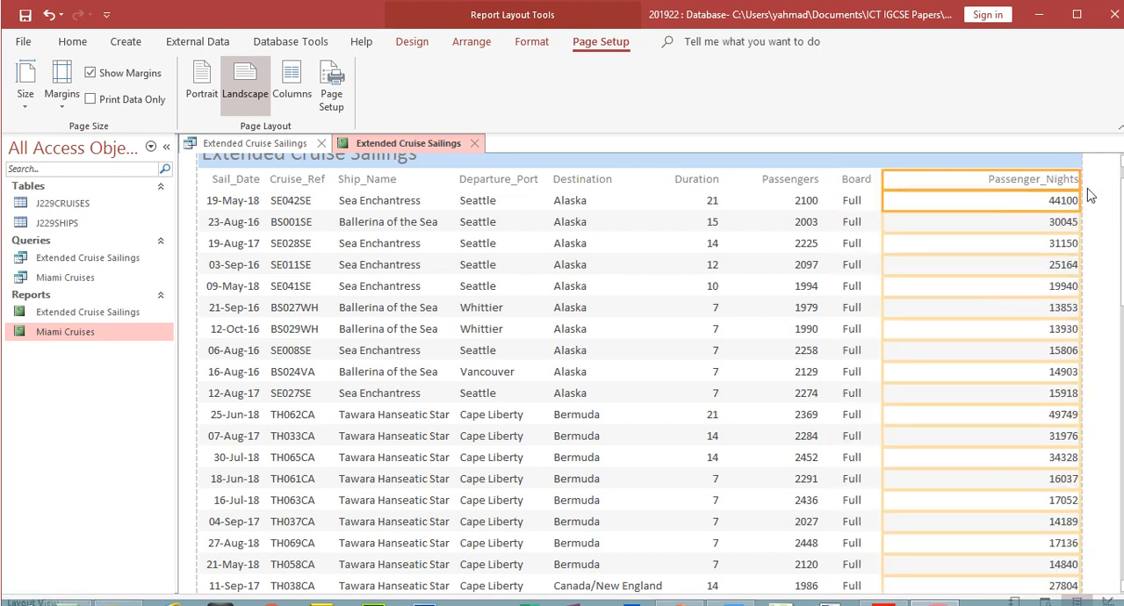
# - Narrow the Passenger_Nights column from its outer edge to fit its heading, and check every report page in Print Preview
pyautogui.moveTo(1078, 176); pyautogui.dragTo(1035, 180)
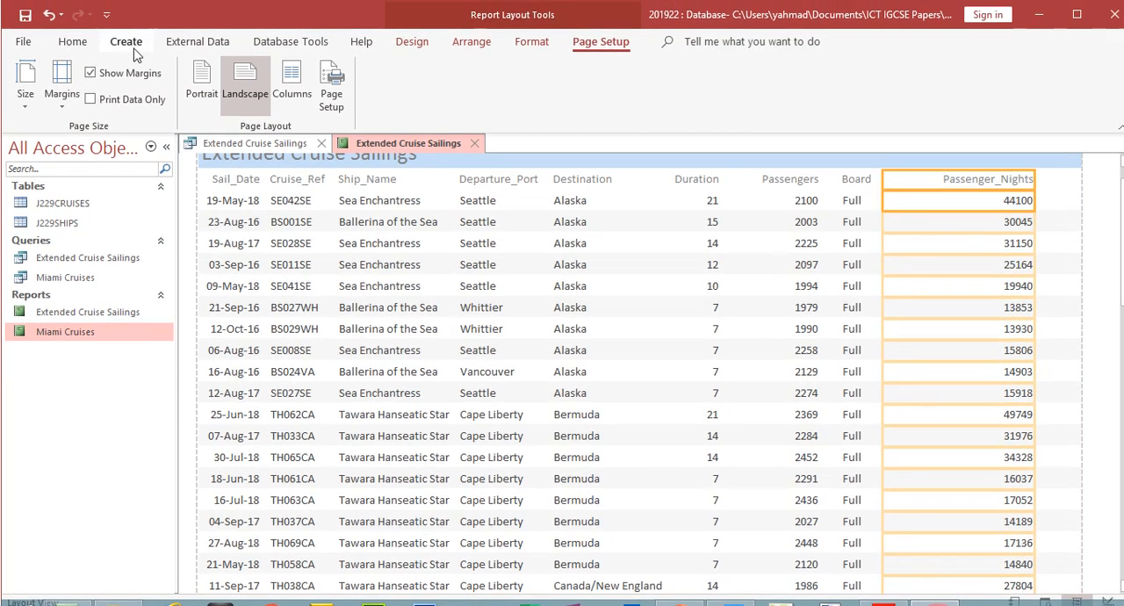
pyautogui.click(72, 41)
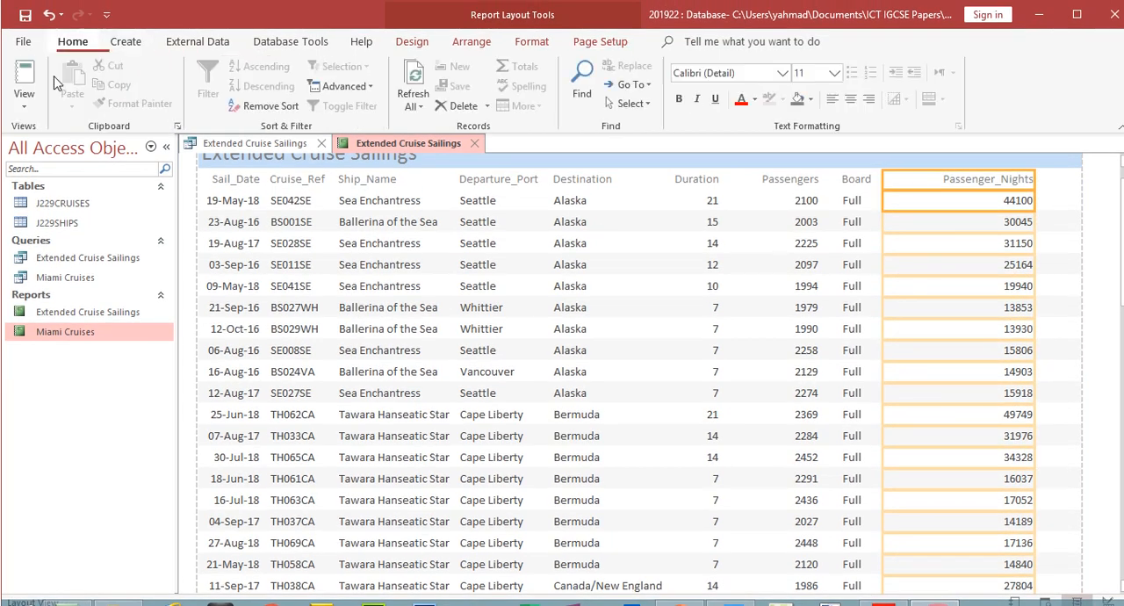
pyautogui.click(28, 119)
pyautogui.click(54, 176)
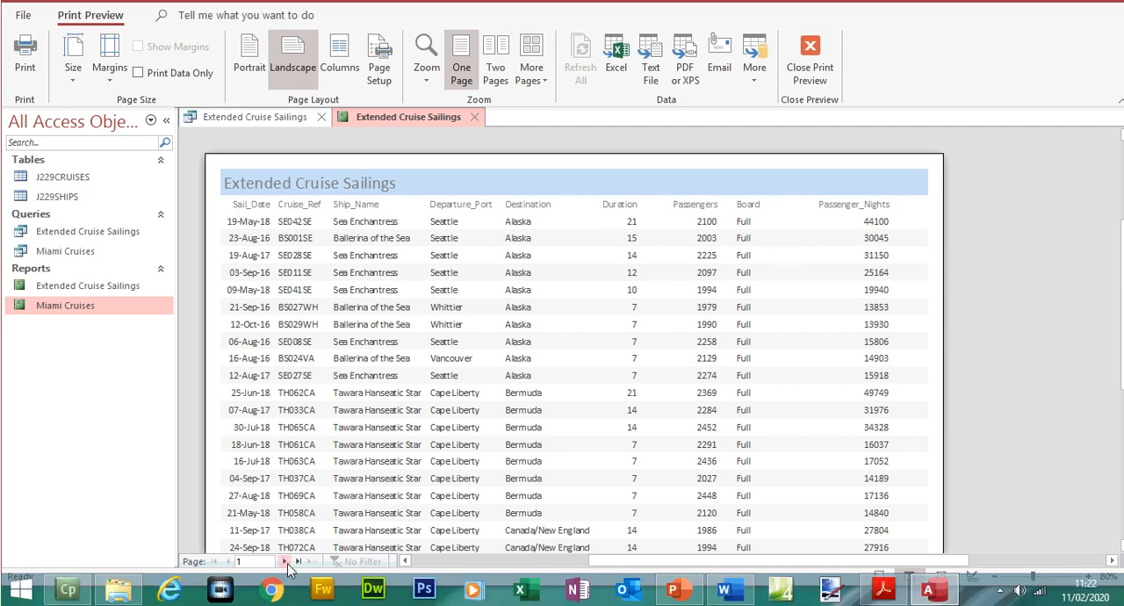
pyautogui.click(285, 588)
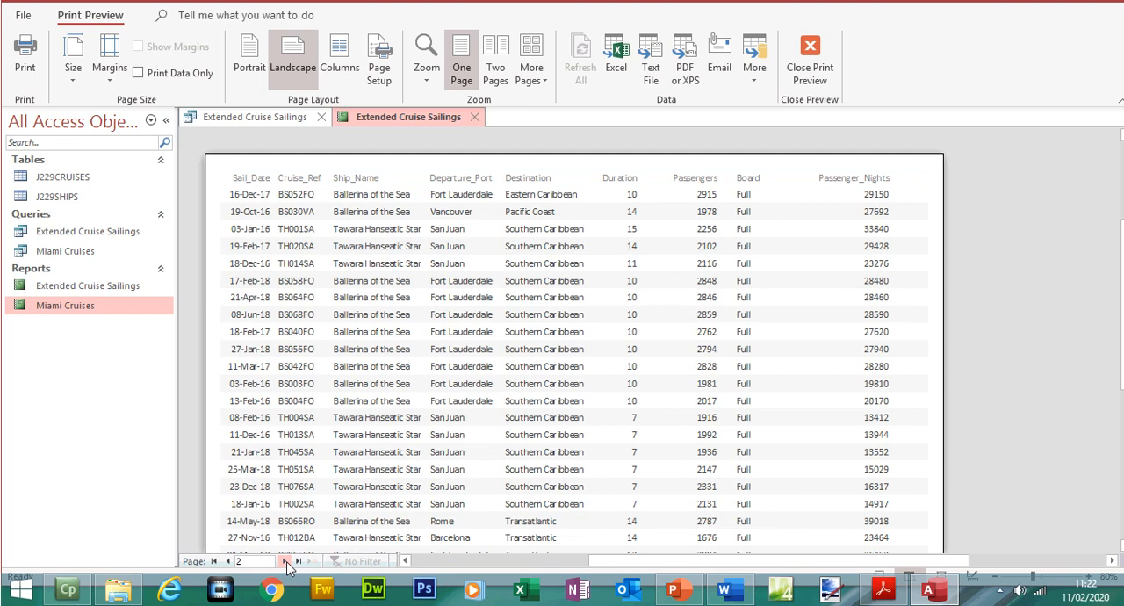
pyautogui.click(286, 561)
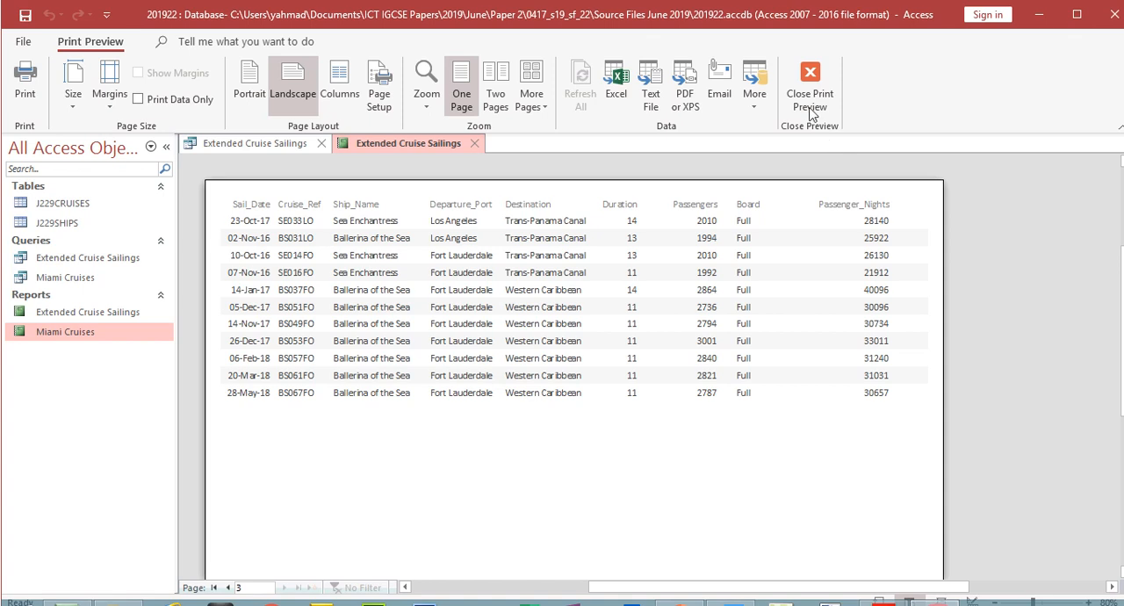
pyautogui.click(810, 67)
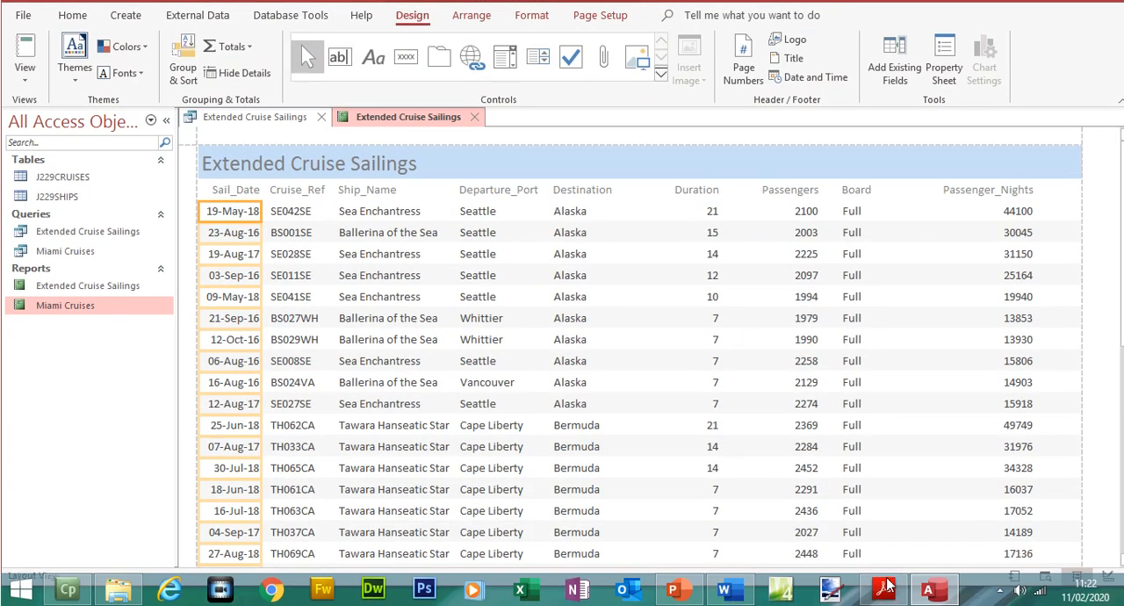
# - In the exam paper in Adobe Acrobat Reader, highlight question 24's single-page requirement and its Extended Cruise Sailings title requirement
pyautogui.click(884, 588)
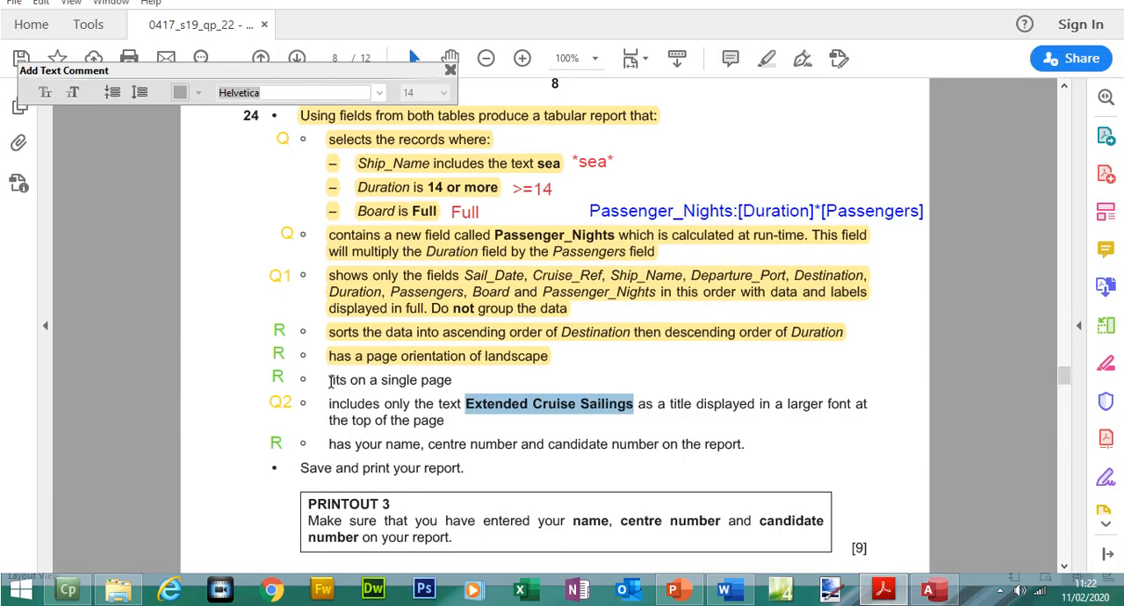
pyautogui.moveTo(331, 380); pyautogui.dragTo(451, 380)
pyautogui.click(452, 348)
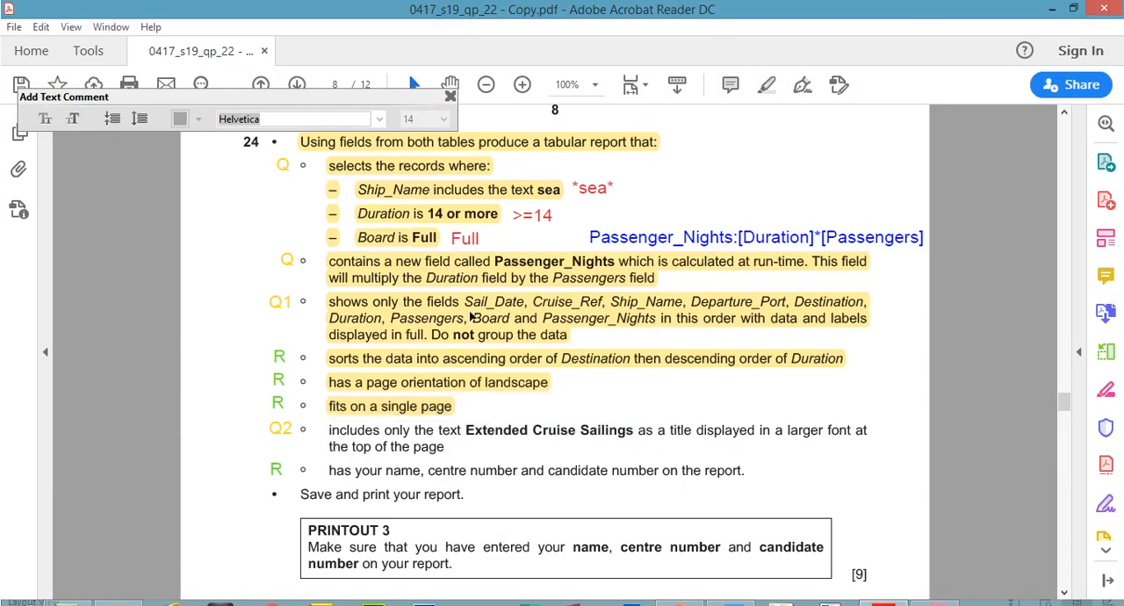
pyautogui.moveTo(338, 406); pyautogui.dragTo(439, 422)
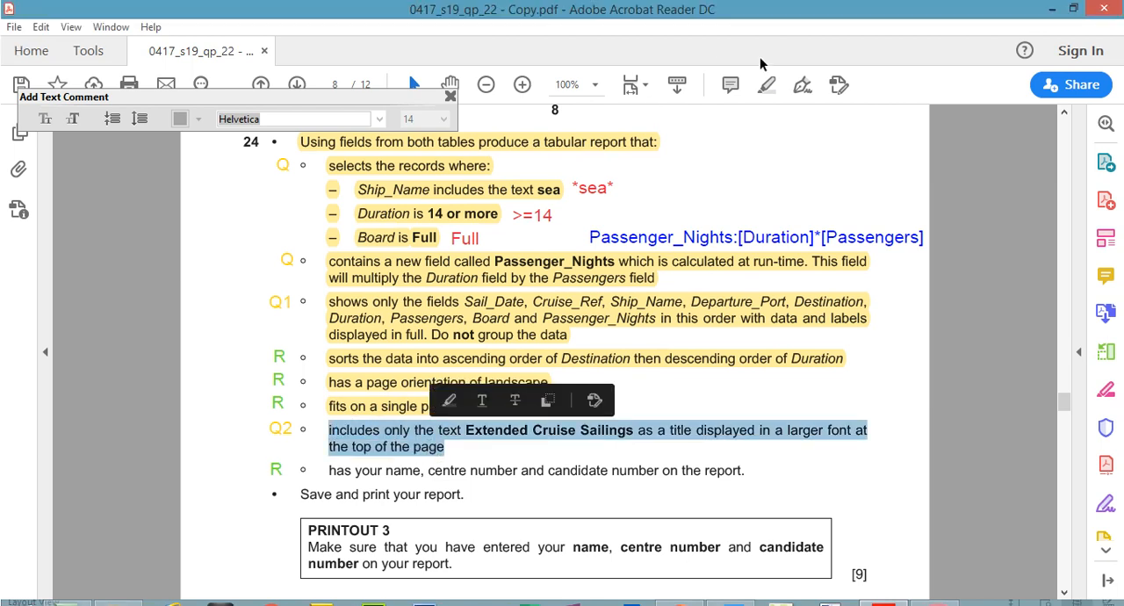
pyautogui.click(449, 401)
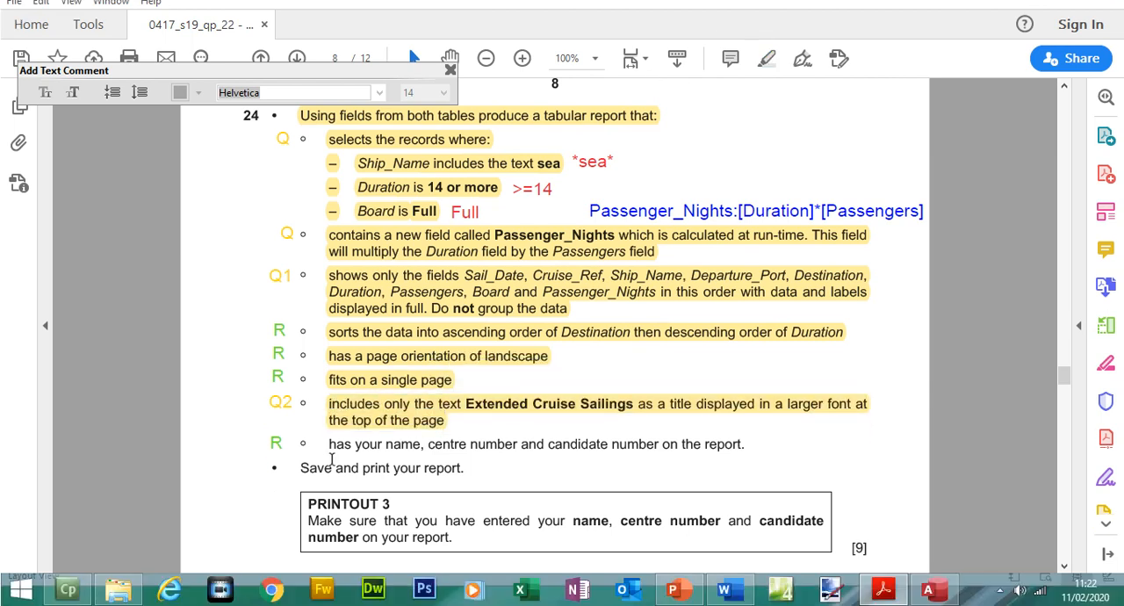
# - Highlight question 24's candidate details requirement, the save and print instruction, and the PRINTOUT 3 text
pyautogui.moveTo(326, 446); pyautogui.dragTo(752, 446)
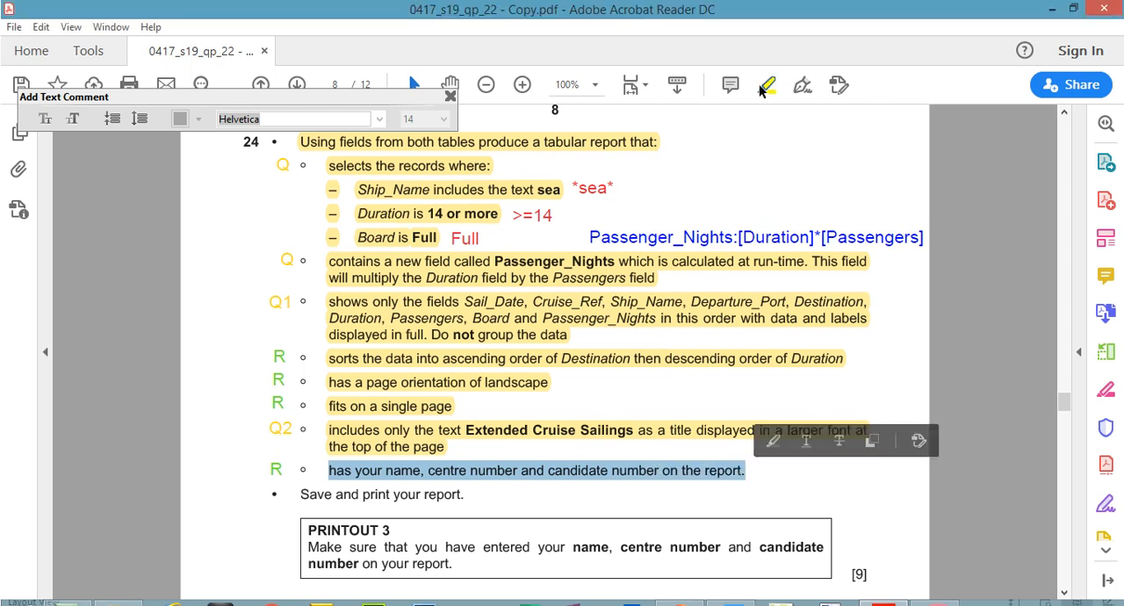
pyautogui.click(762, 64)
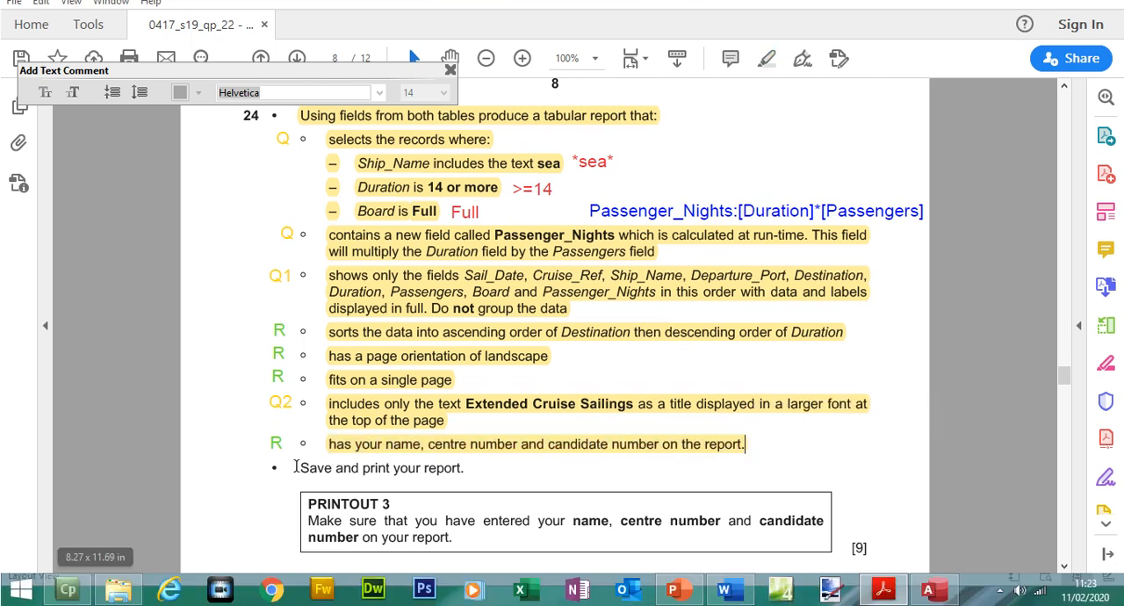
pyautogui.moveTo(304, 492); pyautogui.dragTo(453, 537)
pyautogui.click(765, 58)
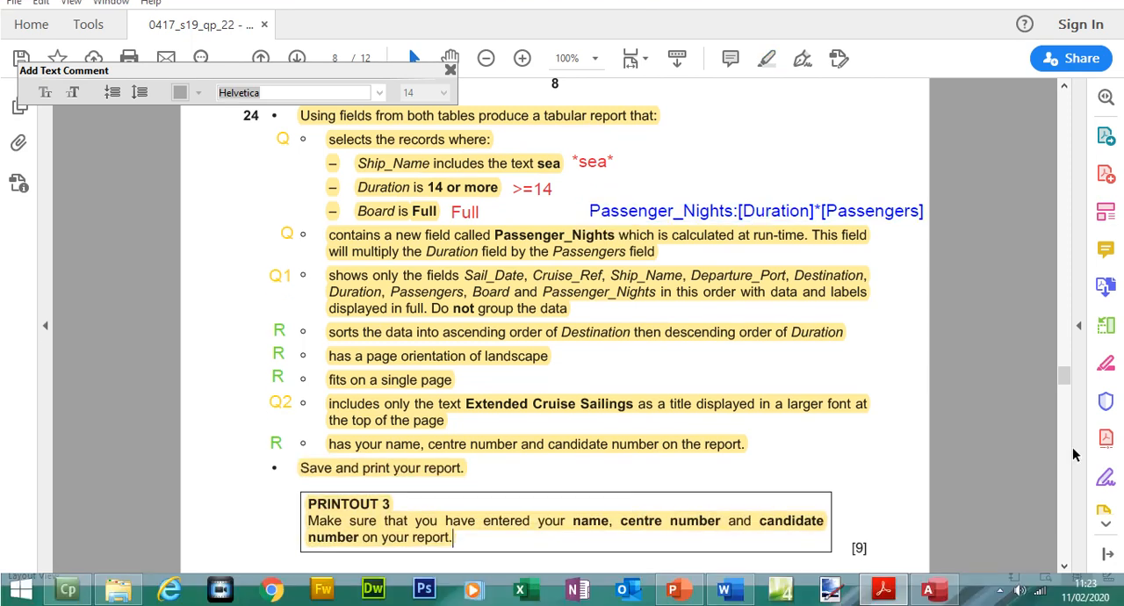
pyautogui.moveTo(1065, 377); pyautogui.dragTo(1067, 387)
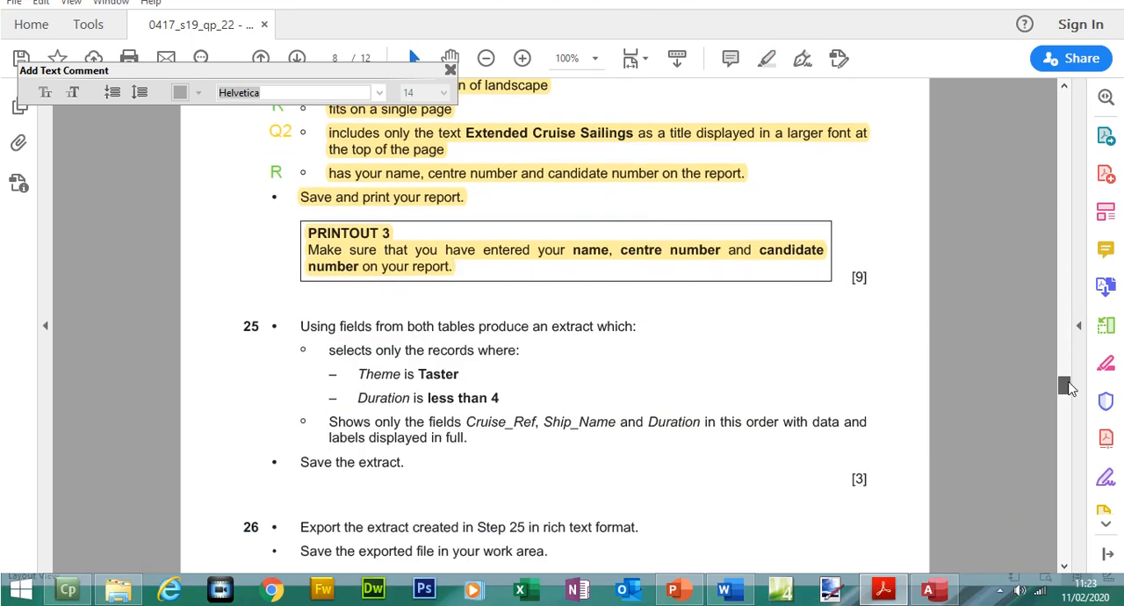
pyautogui.scroll(1, 1068, 386)
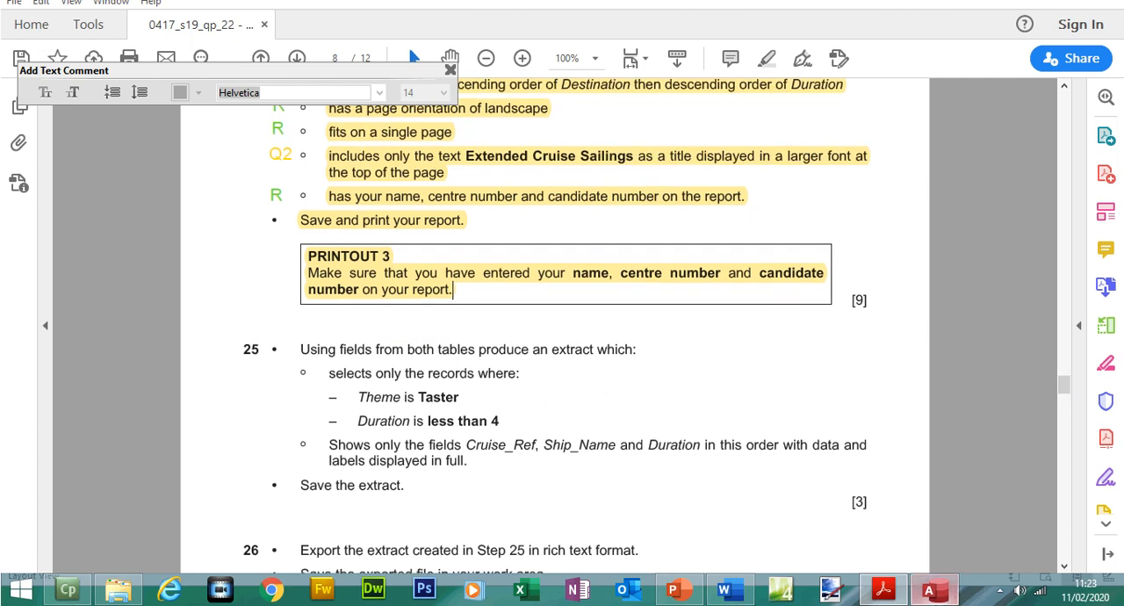
# - Return to Access and add a label with the candidate's name, centre number and candidate number at the far end of the Report Header
pyautogui.click(928, 589)
pyautogui.click(25, 98)
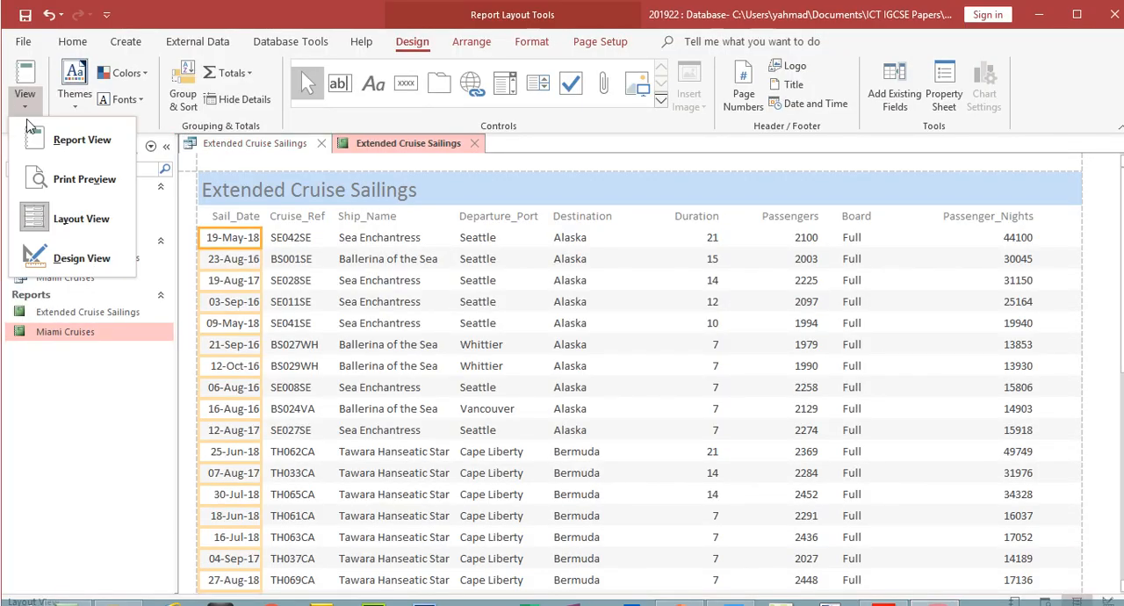
pyautogui.click(66, 253)
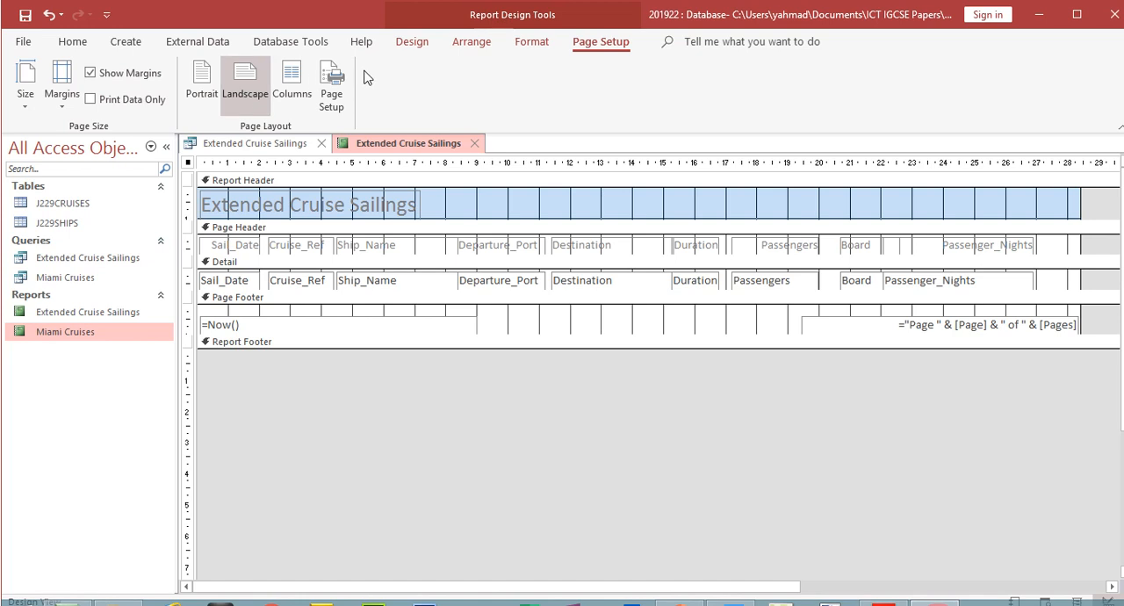
pyautogui.click(405, 43)
pyautogui.click(373, 83)
pyautogui.moveTo(894, 195); pyautogui.dragTo(1064, 213)
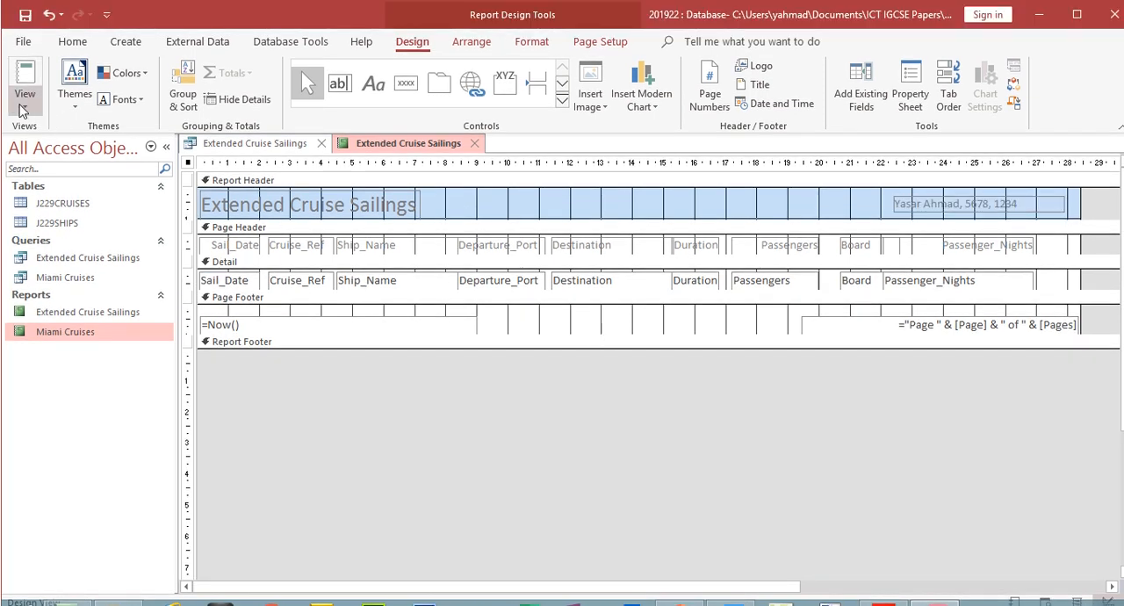
# - Check every page of the report in Print Preview at 60% zoom, and close the Extended Cruise Sailings report and query
pyautogui.click(24, 100)
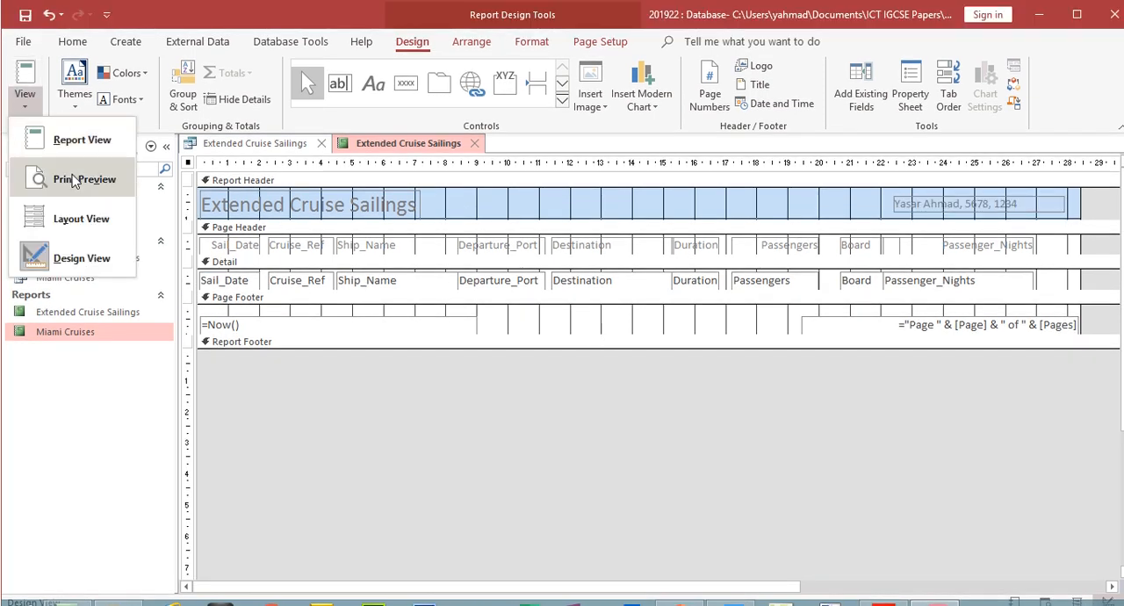
pyautogui.click(73, 179)
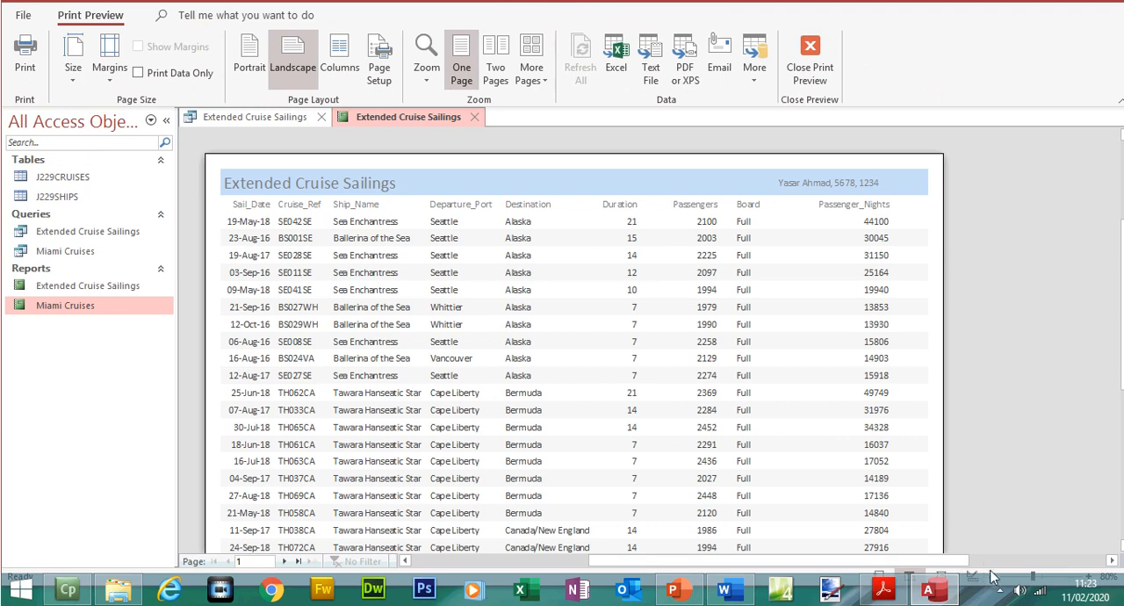
pyautogui.click(994, 576)
pyautogui.click(994, 576)
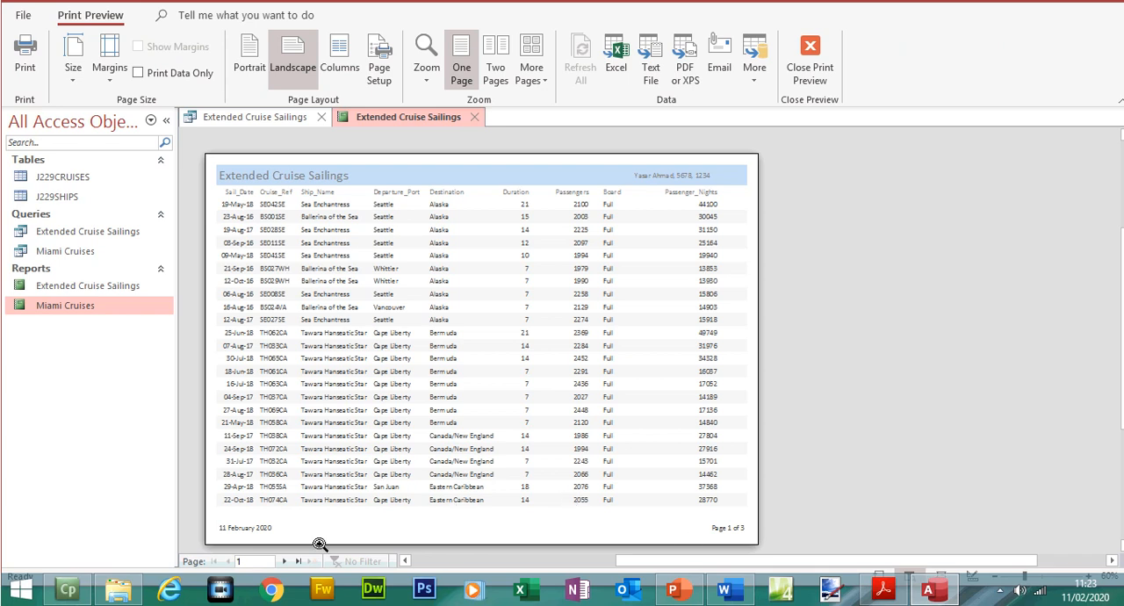
pyautogui.click(283, 561)
pyautogui.click(283, 561)
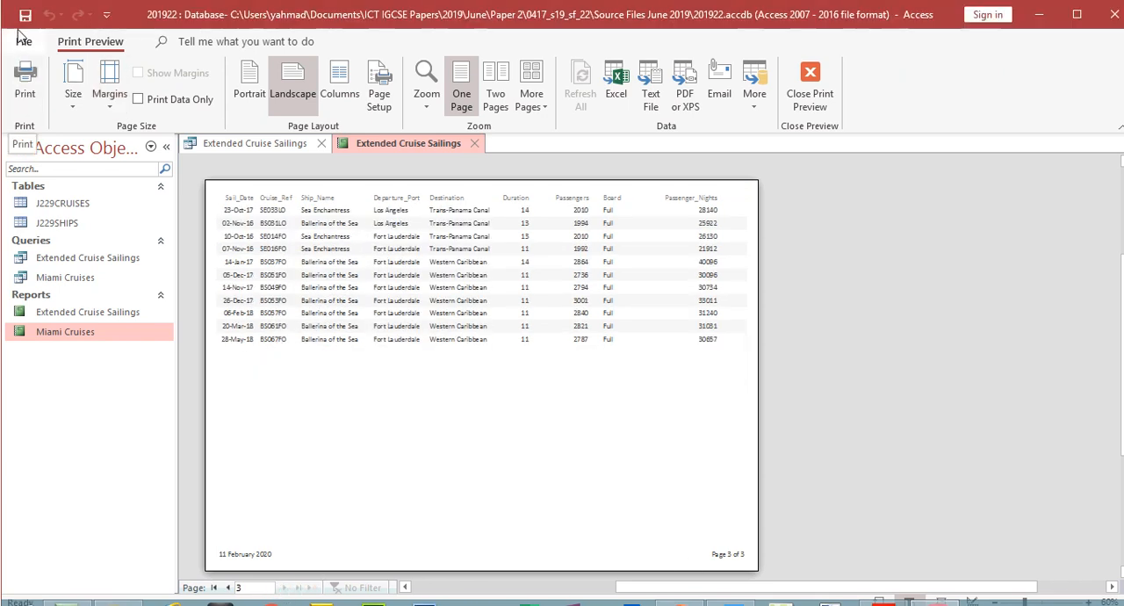
pyautogui.click(810, 88)
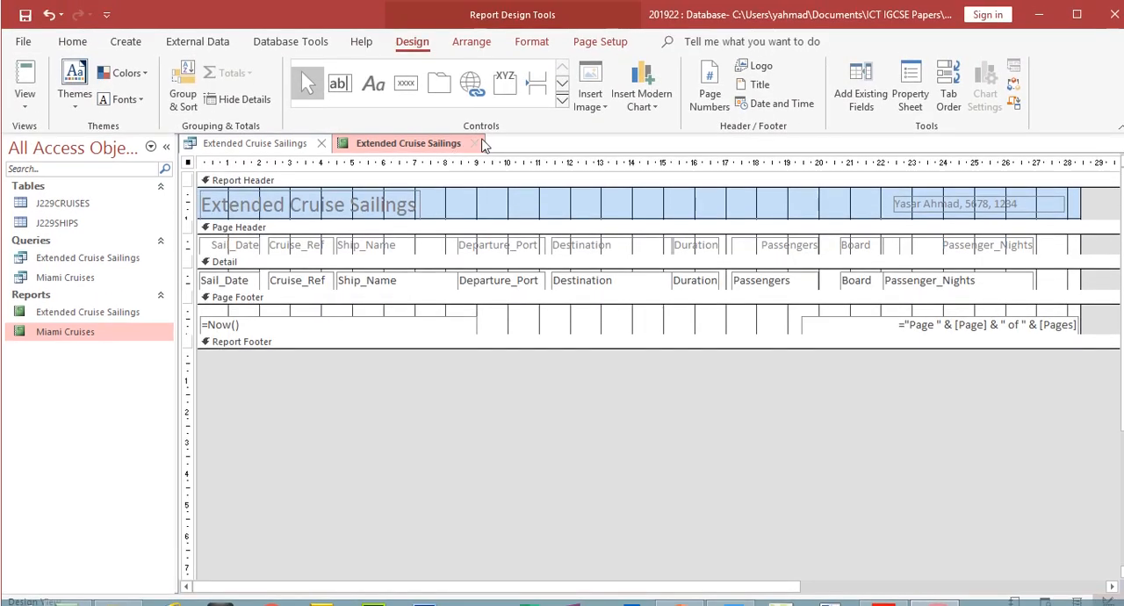
pyautogui.click(478, 143)
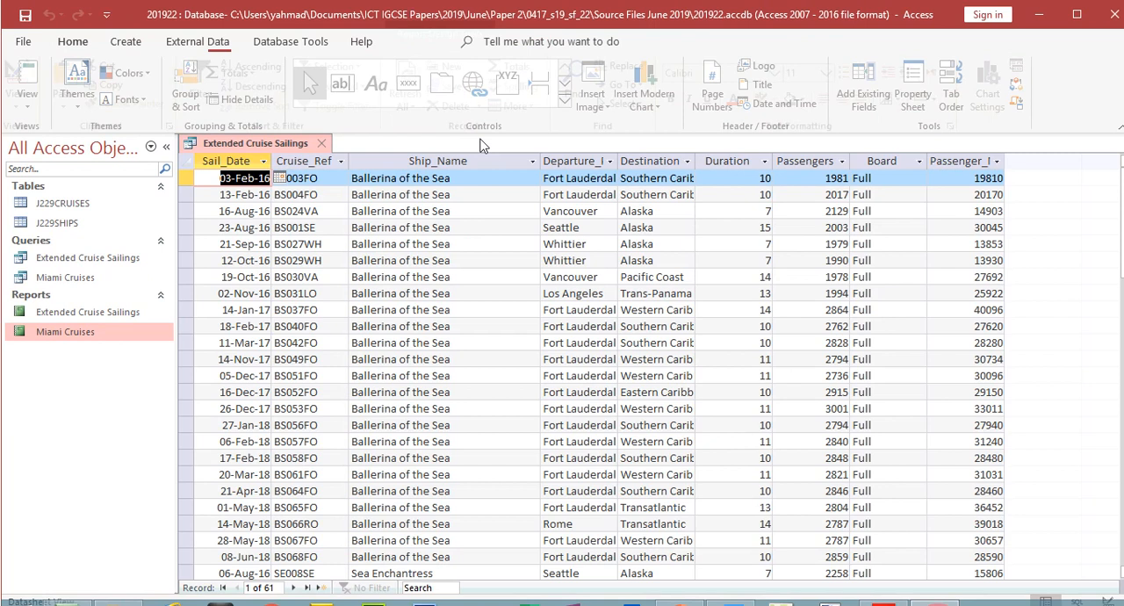
pyautogui.click(325, 144)
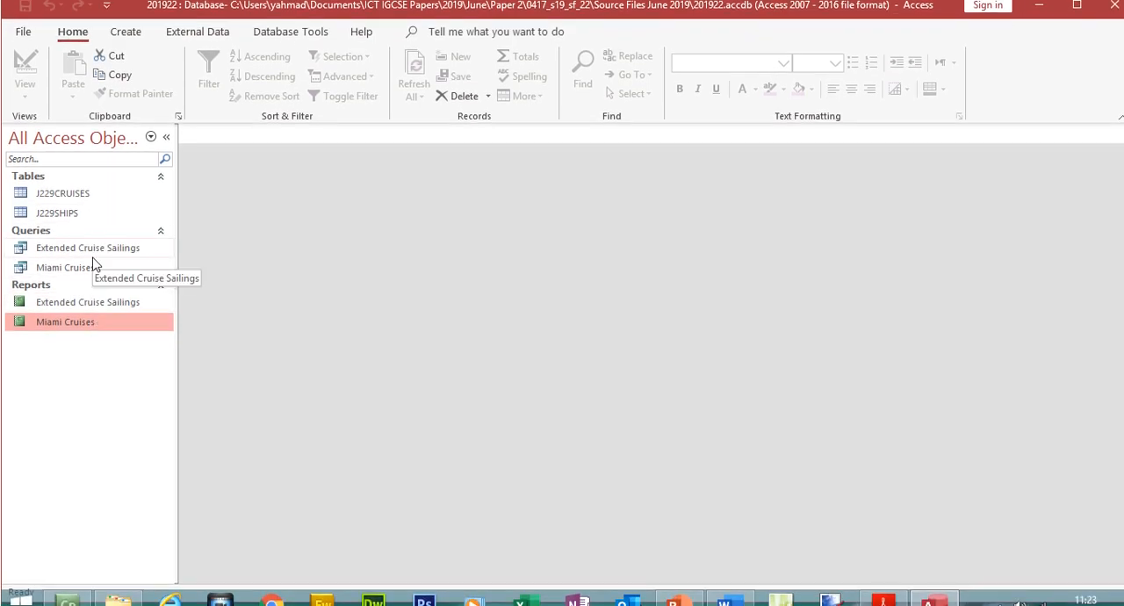
# - Switch to the exam paper in Acrobat Reader, close the text comment toolbar, and read questions 25 and 26
pyautogui.click(884, 605)
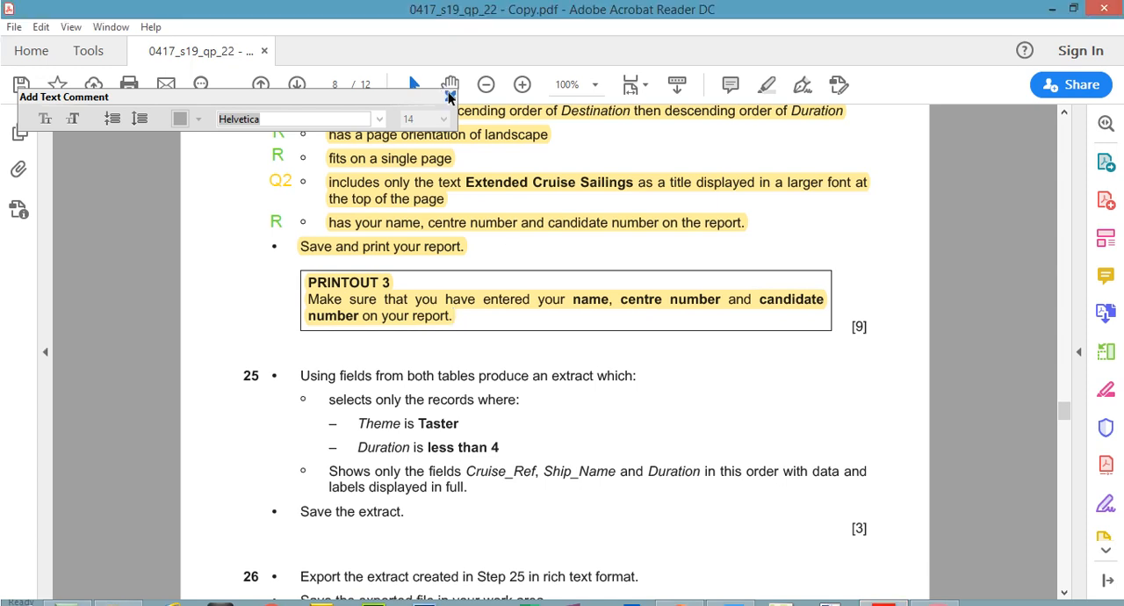
pyautogui.click(450, 69)
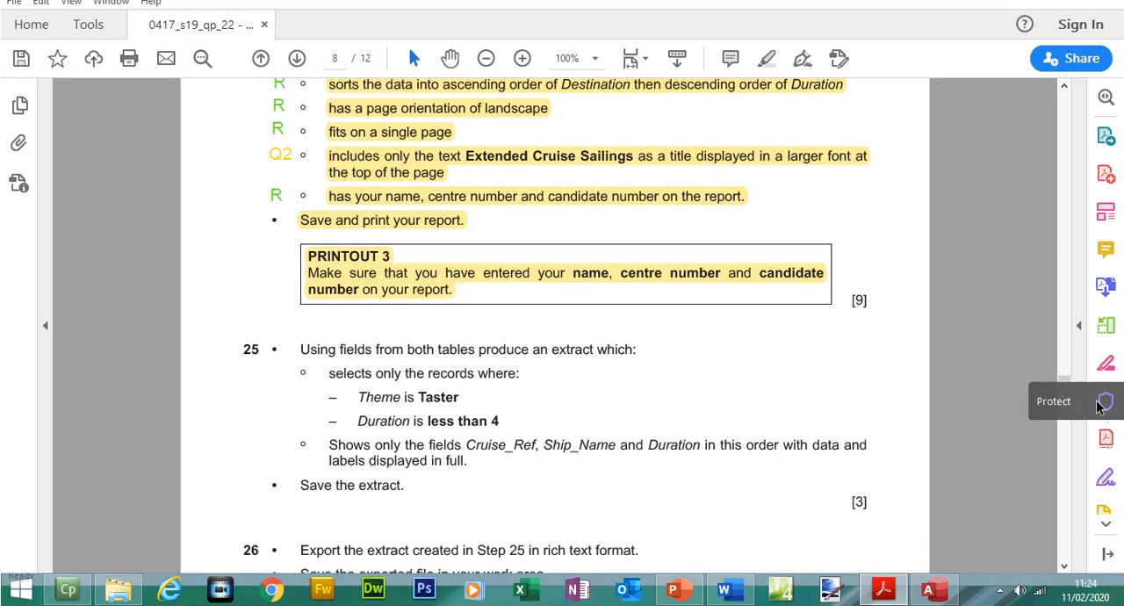
pyautogui.moveTo(1066, 391); pyautogui.dragTo(1066, 398)
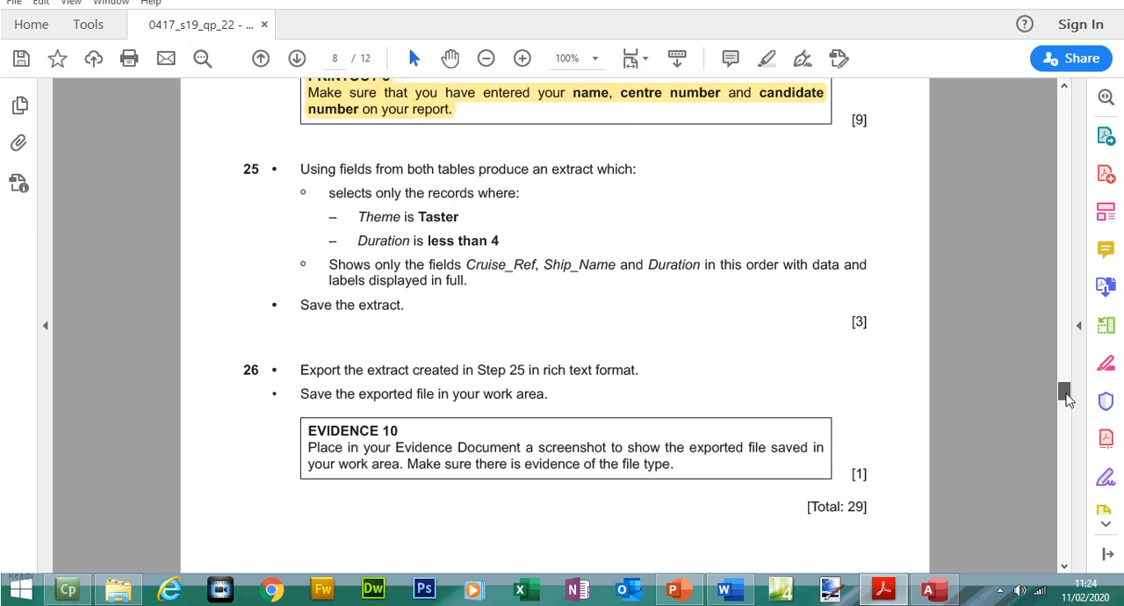
pyautogui.moveTo(1067, 398)
pyautogui.mouseDown()
pyautogui.moveTo(1066, 423)
pyautogui.moveTo(1062, 398)
pyautogui.mouseUp()
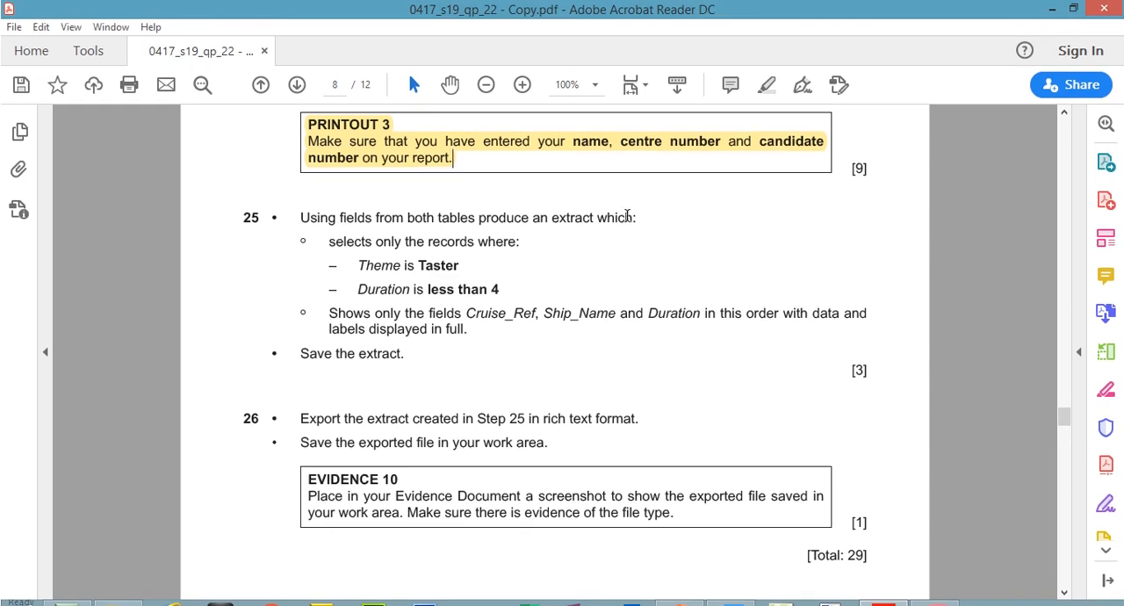
# - Switch to Access, start a new query with the Simple Query Wizard, and choose table J229CRUISES as the field source
pyautogui.click(955, 591)
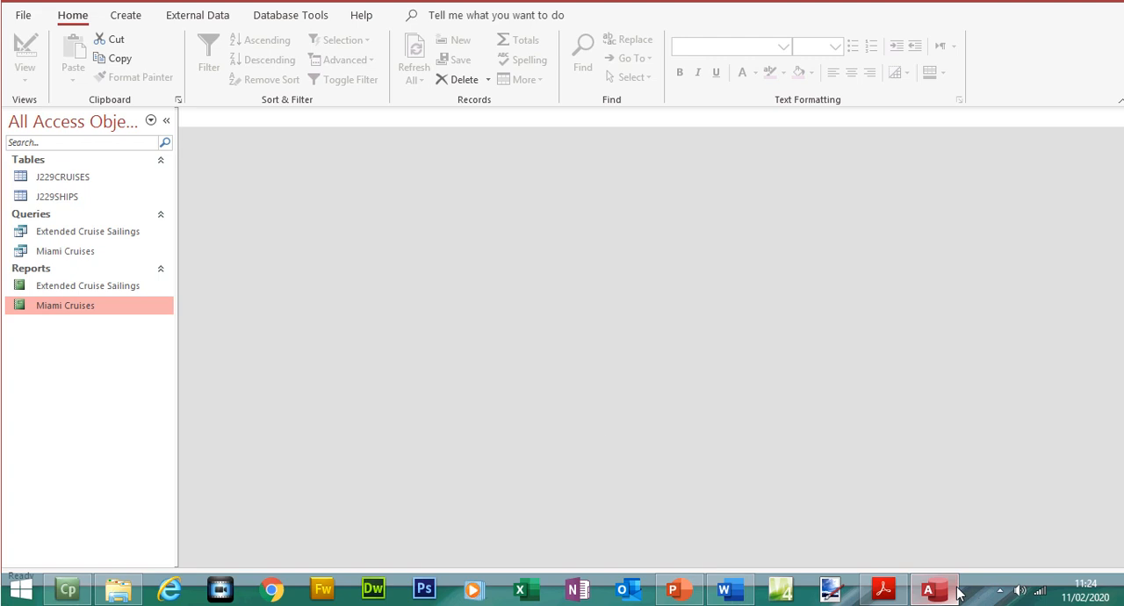
pyautogui.click(127, 15)
pyautogui.click(225, 87)
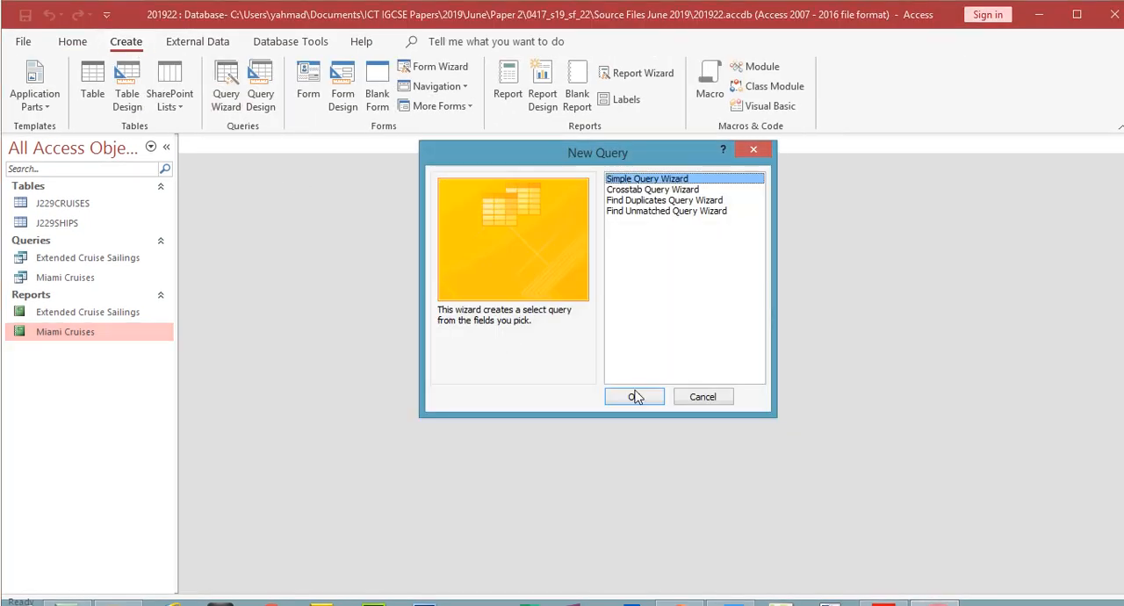
pyautogui.click(639, 397)
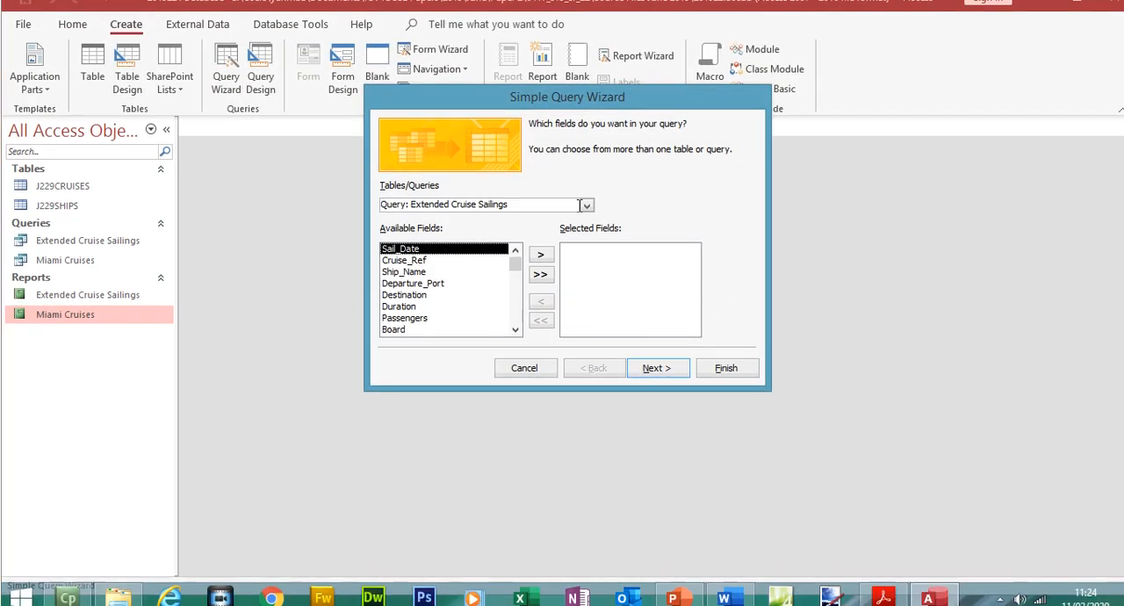
pyautogui.click(438, 221)
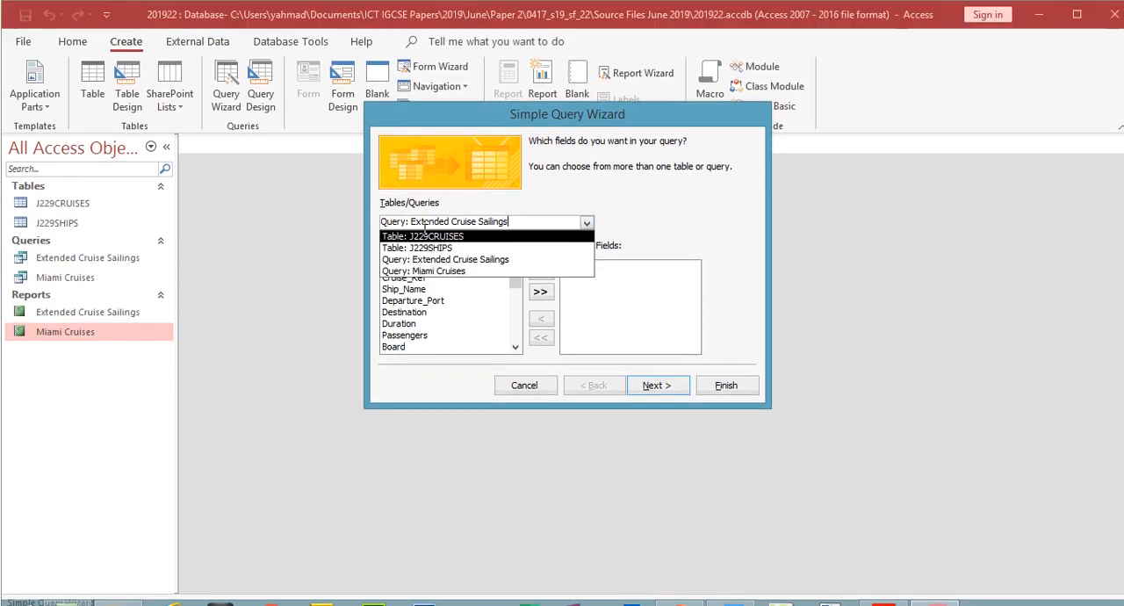
pyautogui.click(427, 235)
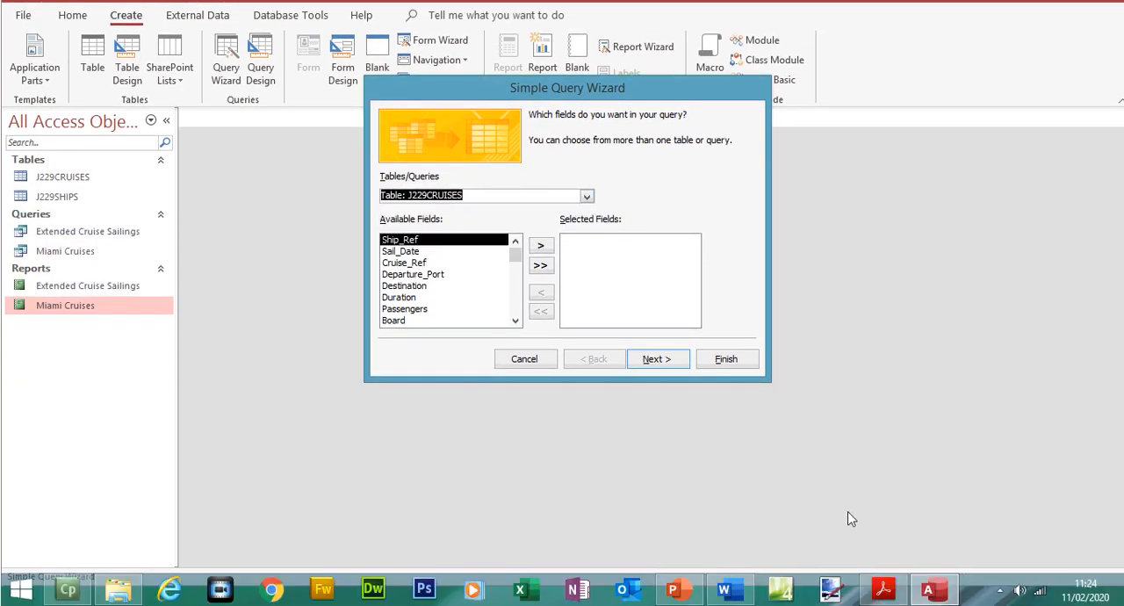
# - Check question 25 in the exam paper for the fields the extract must show, and return to the query wizard
pyautogui.click(882, 604)
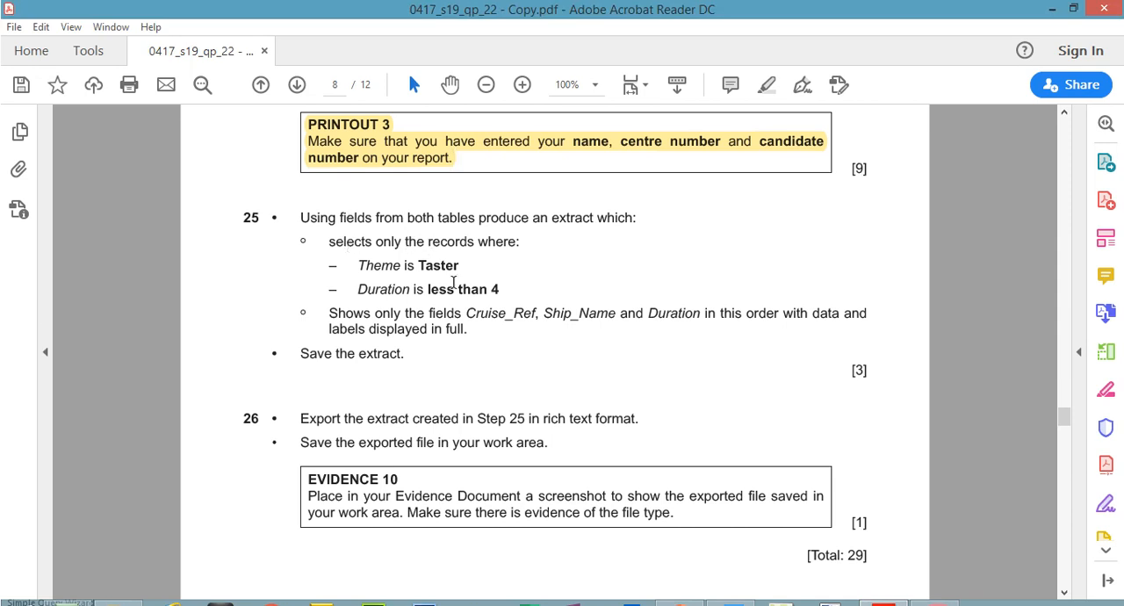
pyautogui.moveTo(466, 313); pyautogui.dragTo(616, 296)
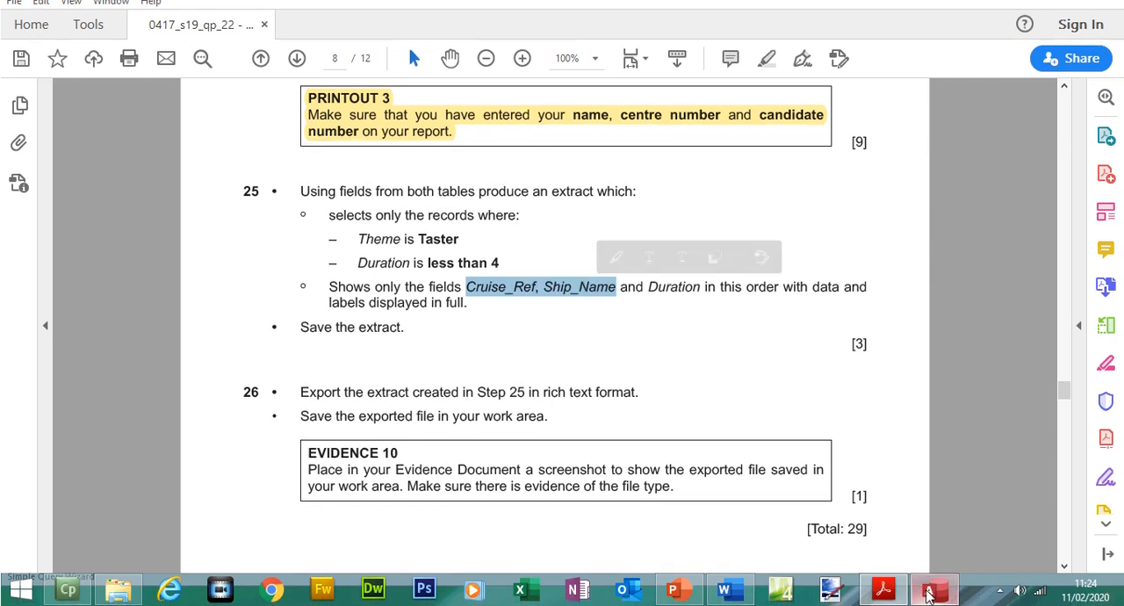
pyautogui.click(931, 593)
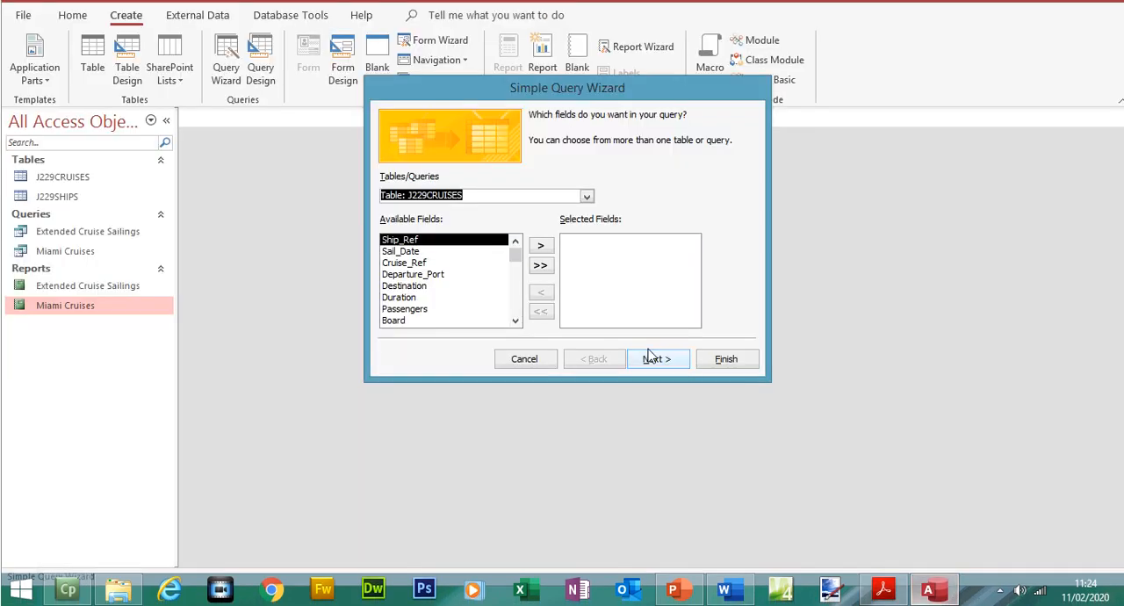
# - Add Cruise_Ref from J229CRUISES, Ship_Name from J229SHIPS and Duration from J229CRUISES to the query, checking the order in the exam paper
pyautogui.click(426, 289)
pyautogui.doubleClick(427, 290)
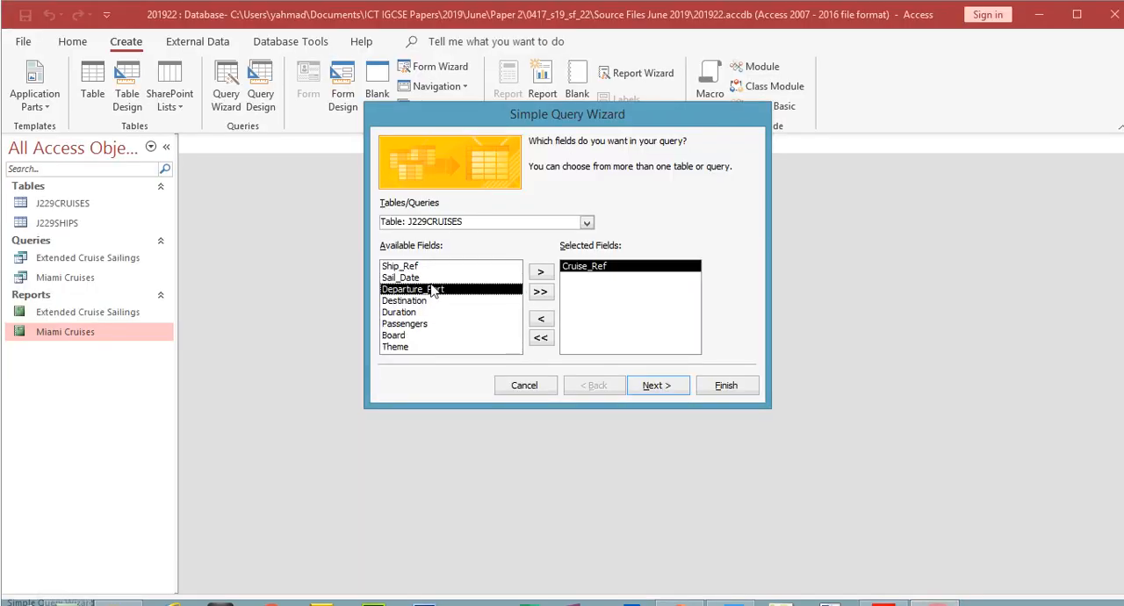
pyautogui.click(587, 224)
pyautogui.click(533, 248)
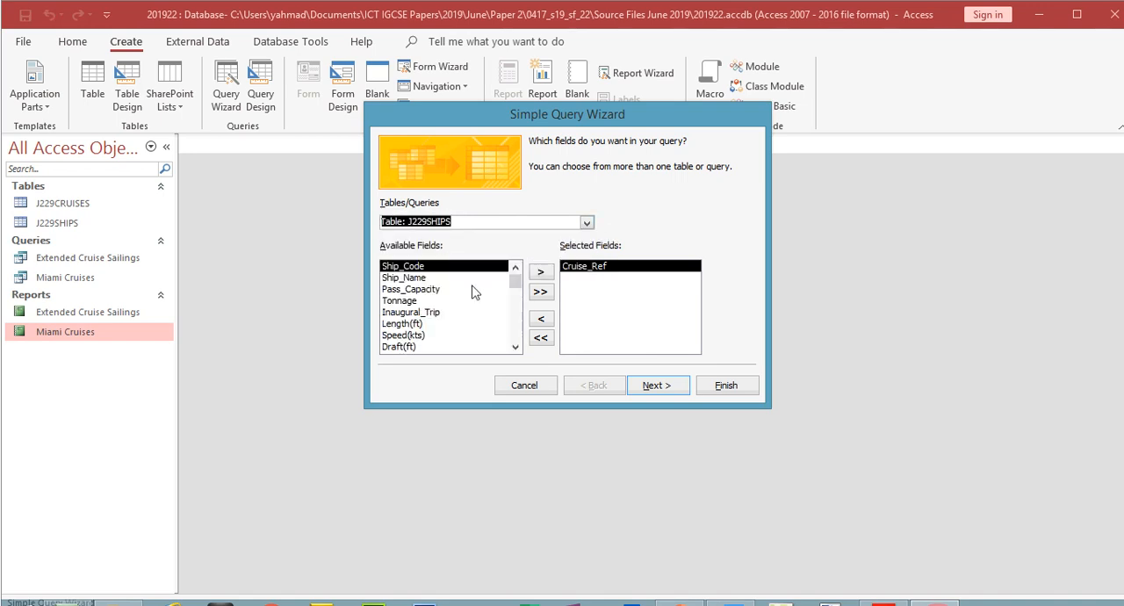
pyautogui.doubleClick(422, 284)
pyautogui.click(880, 594)
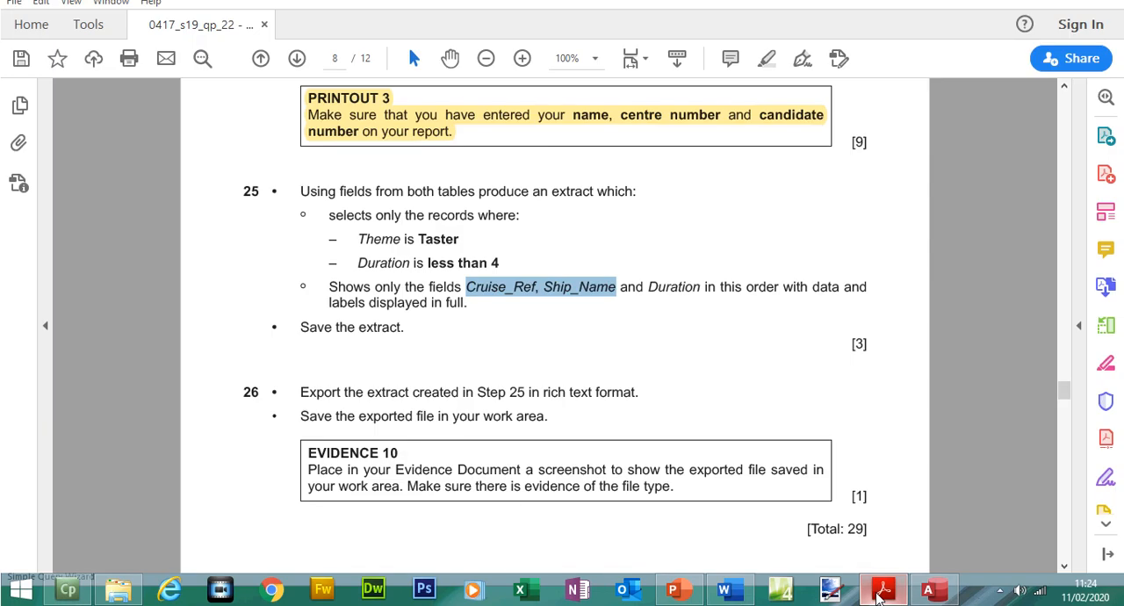
pyautogui.click(879, 594)
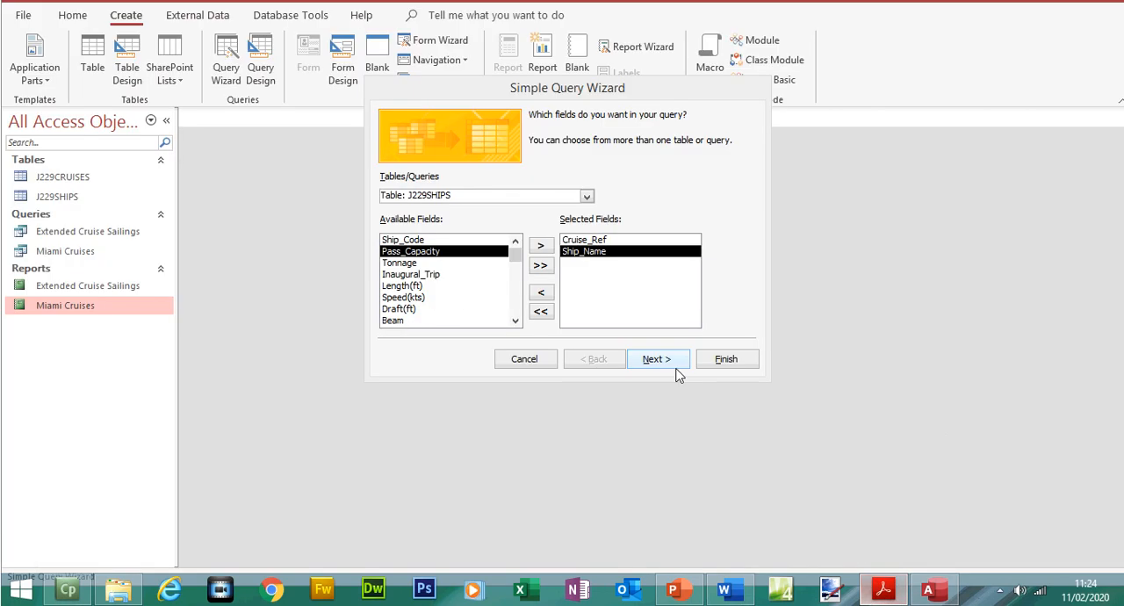
pyautogui.click(586, 195)
pyautogui.click(491, 210)
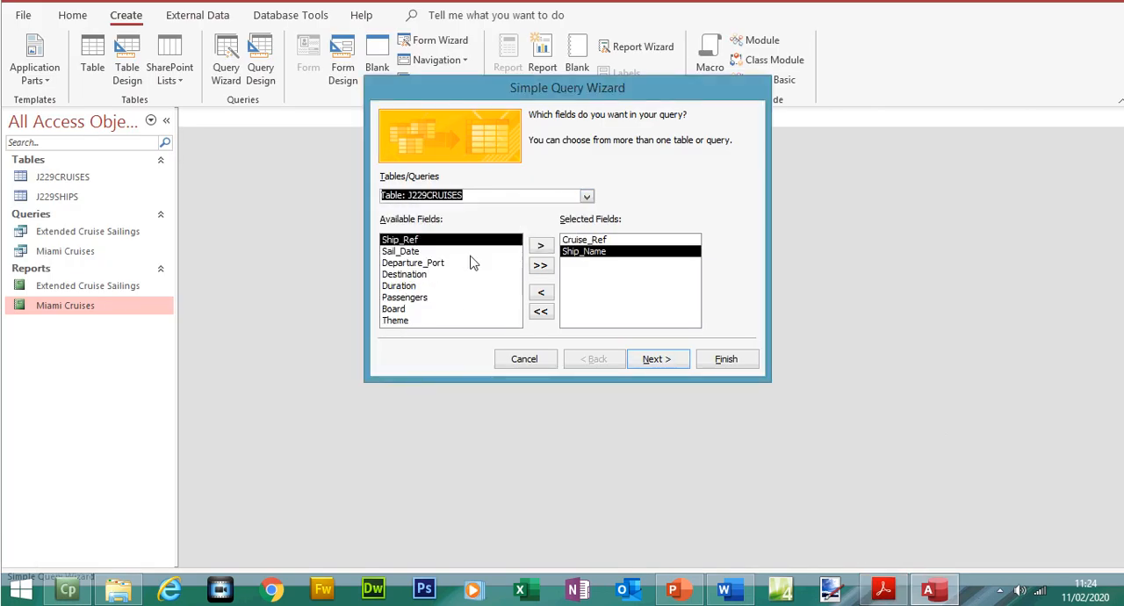
pyautogui.doubleClick(412, 285)
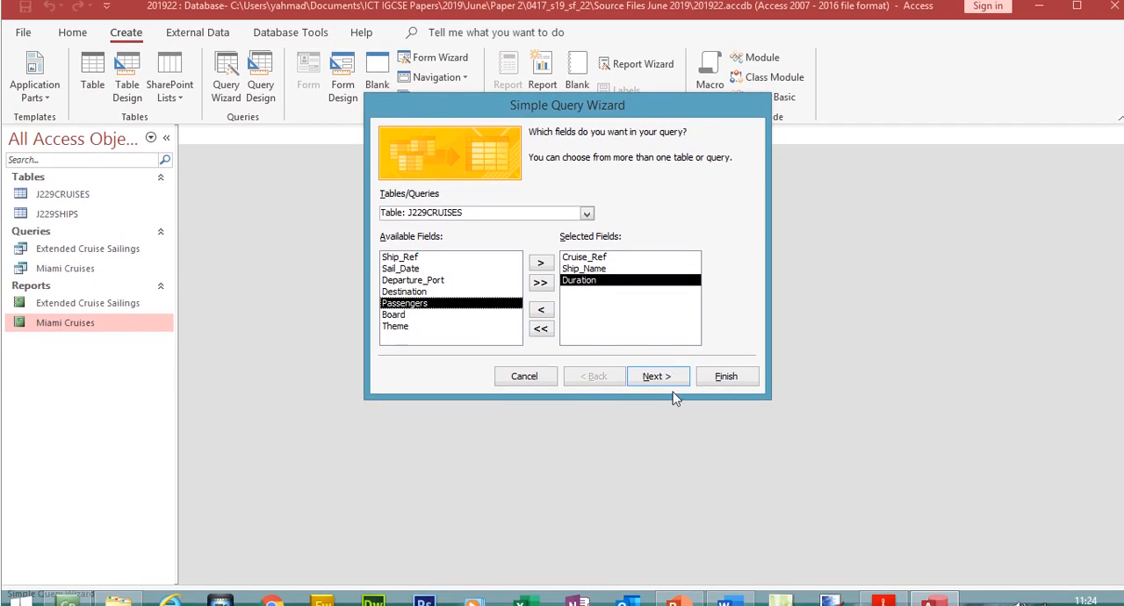
# - Recheck question 25's field list, title the query Extract, finish the wizard and go to the last record of the datasheet
pyautogui.click(883, 589)
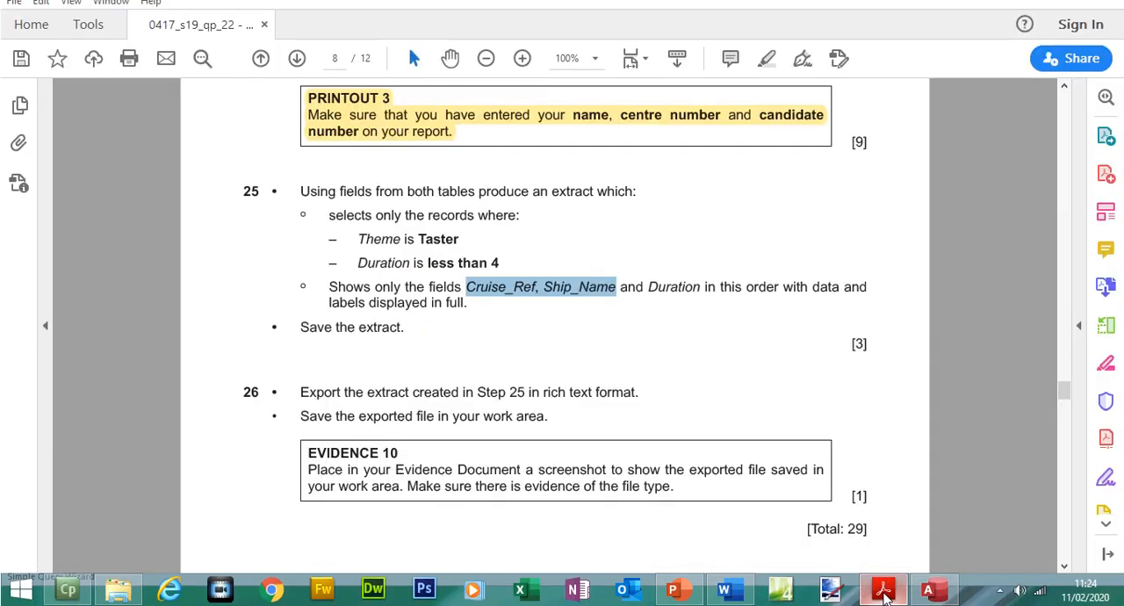
pyautogui.click(883, 593)
pyautogui.click(658, 360)
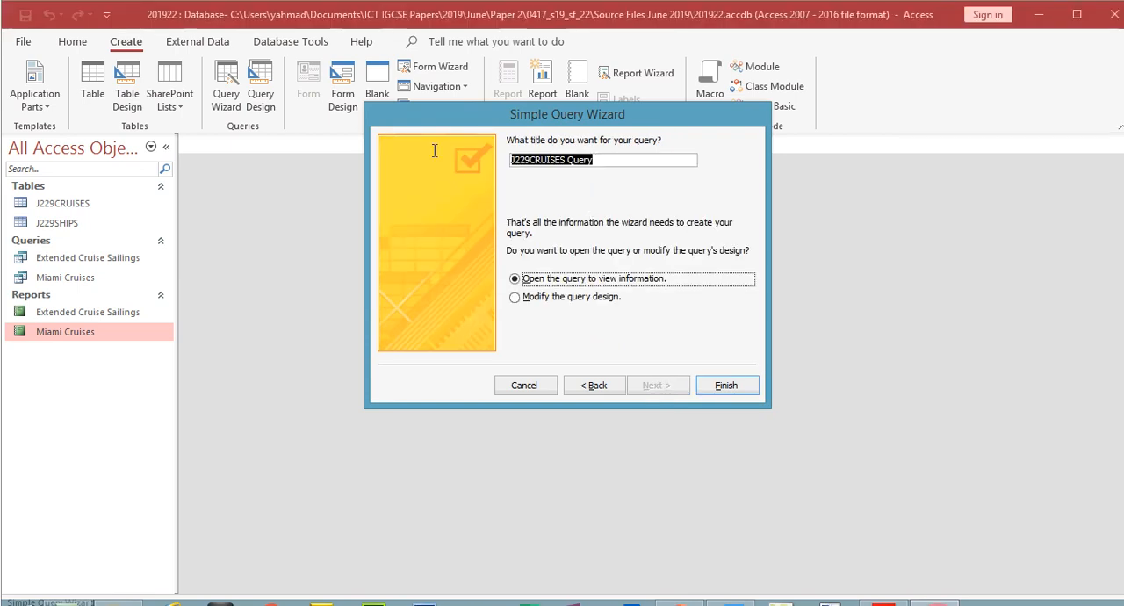
pyautogui.write('Extract')
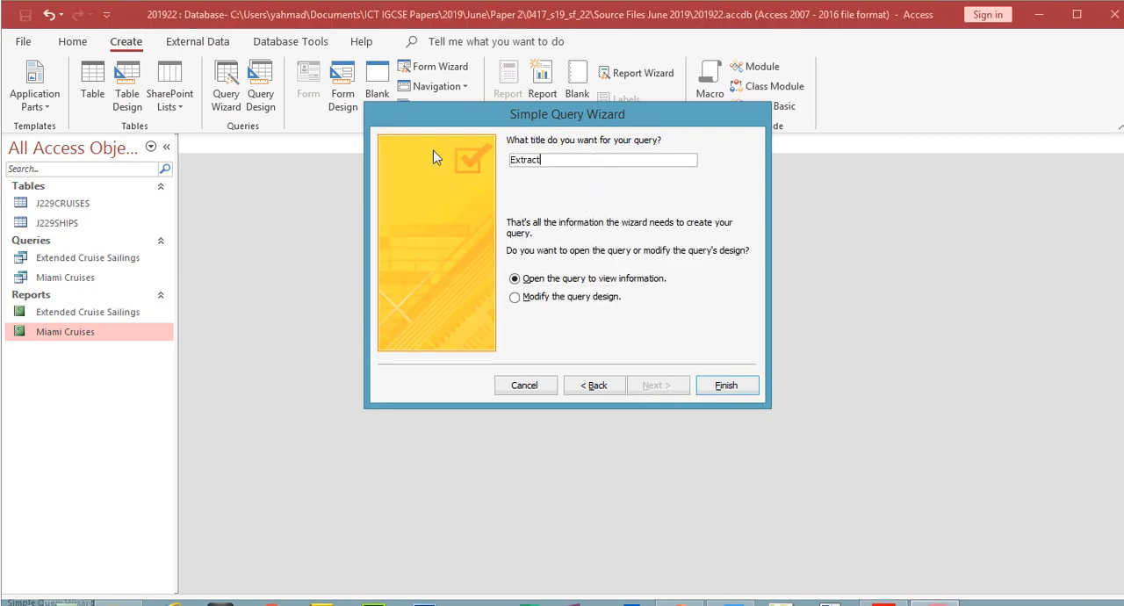
pyautogui.click(742, 388)
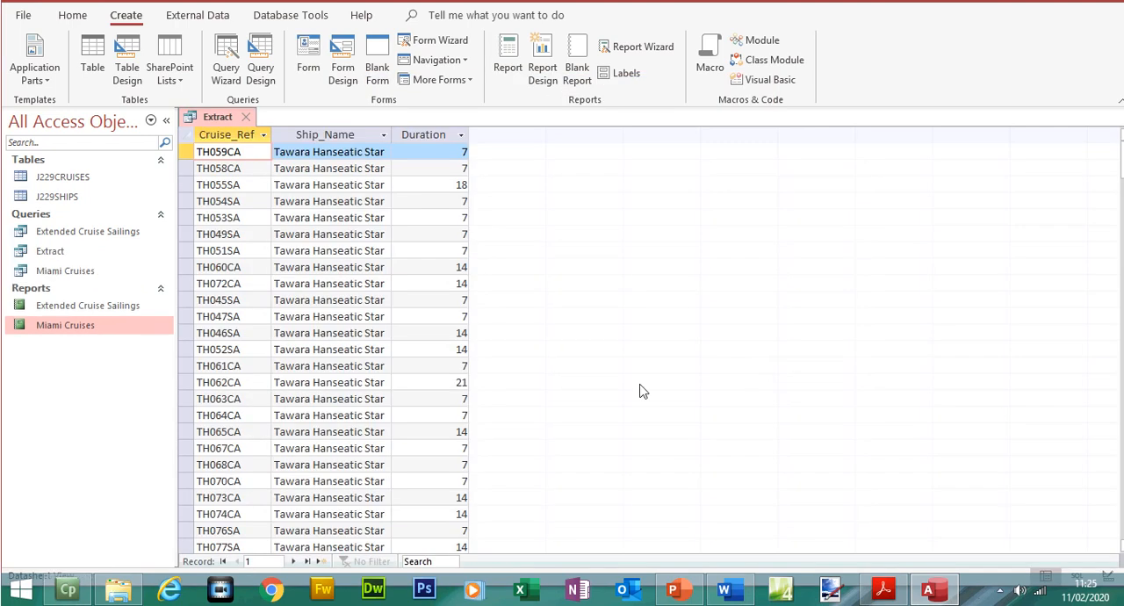
pyautogui.click(307, 561)
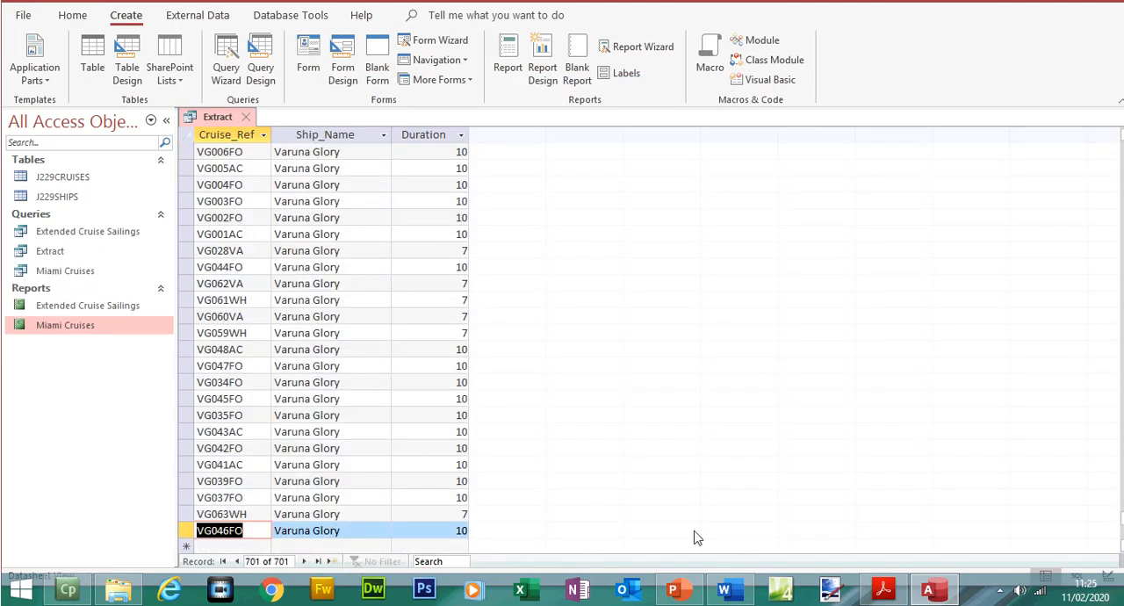
# - Switch to the exam paper in Acrobat Reader and highlight question 25's instruction to show only Cruise_Ref, Ship_Name and Duration
pyautogui.click(883, 588)
pyautogui.moveTo(331, 296); pyautogui.dragTo(473, 318)
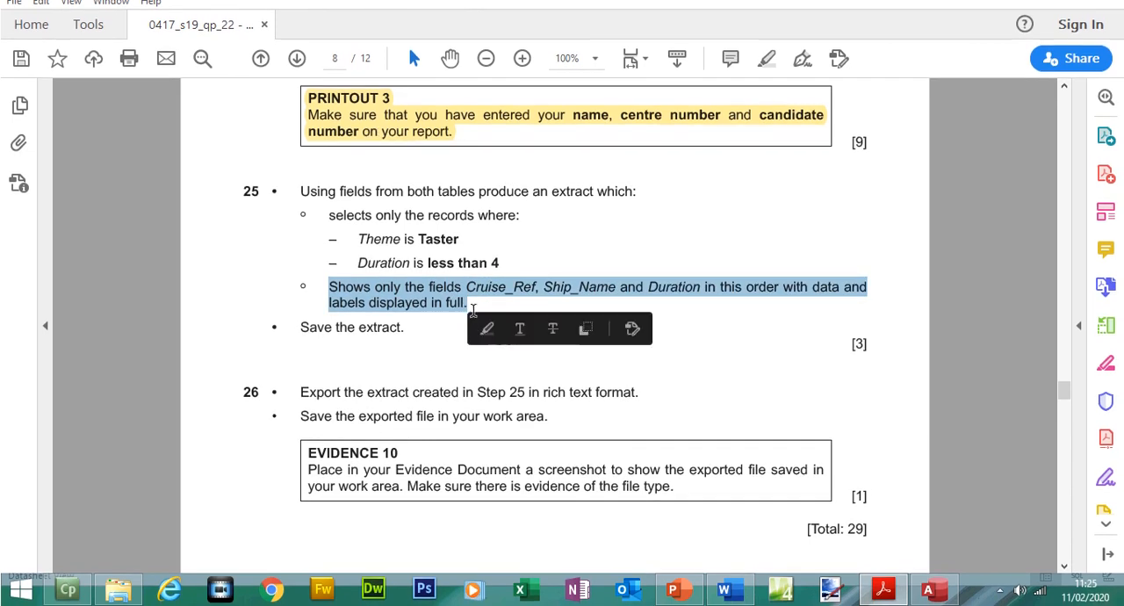
pyautogui.click(765, 58)
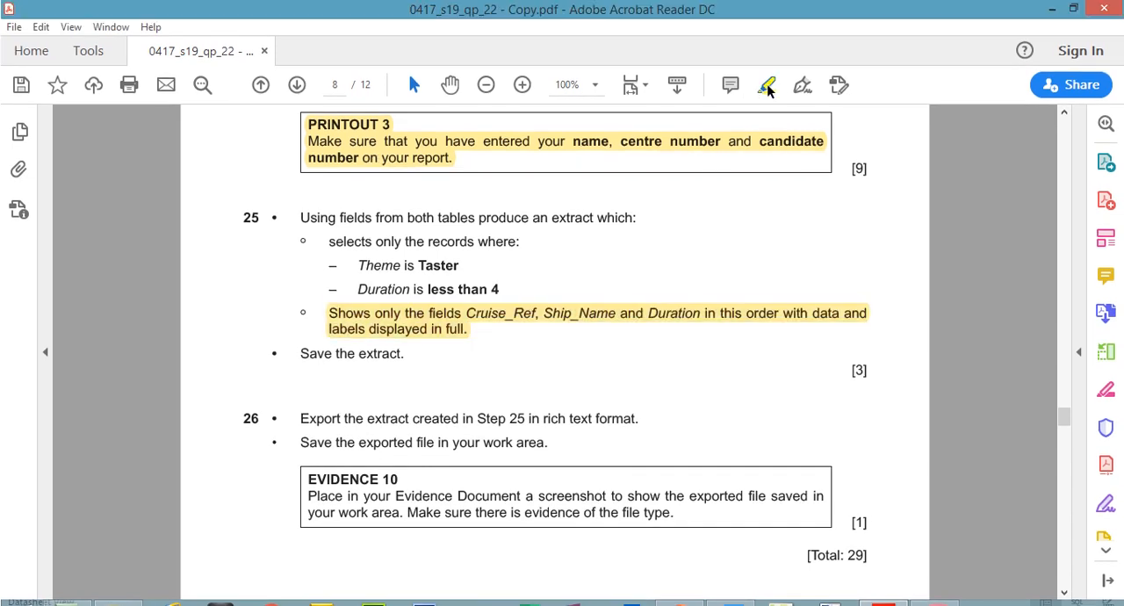
# - Read question 25's record selection conditions, copy the word Taster from the Theme condition and switch back to Access
pyautogui.moveTo(329, 242); pyautogui.dragTo(516, 242)
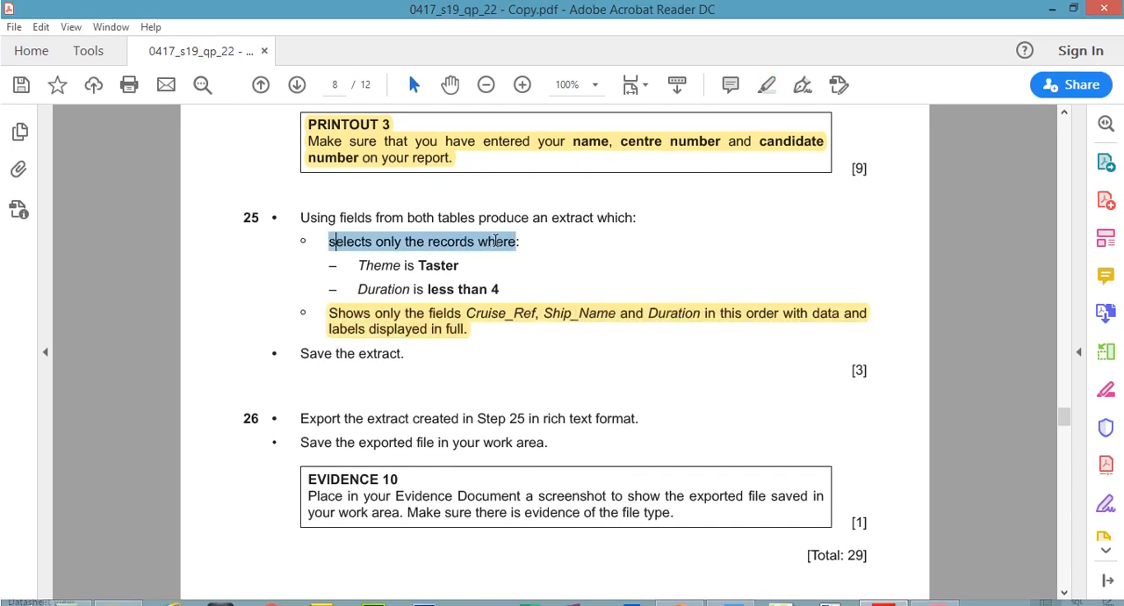
pyautogui.doubleClick(430, 265)
pyautogui.rightClick(437, 272)
pyautogui.click(471, 282)
pyautogui.click(927, 589)
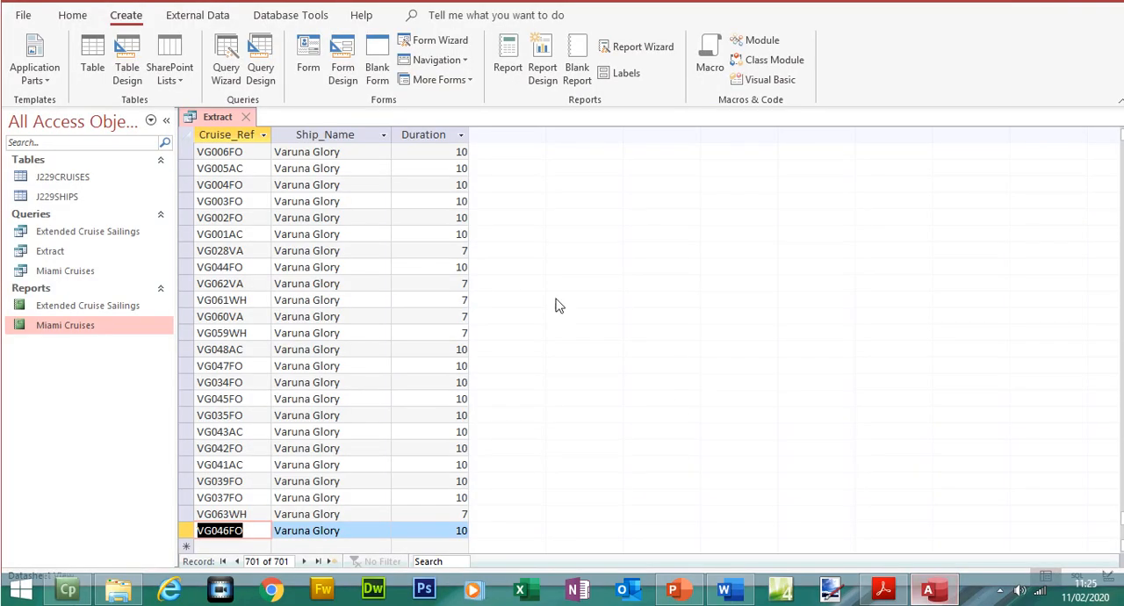
# - Add the Theme field from J229CRUISES to the Extract query's design, set its criterion to Taster and run the query
pyautogui.click(70, 41)
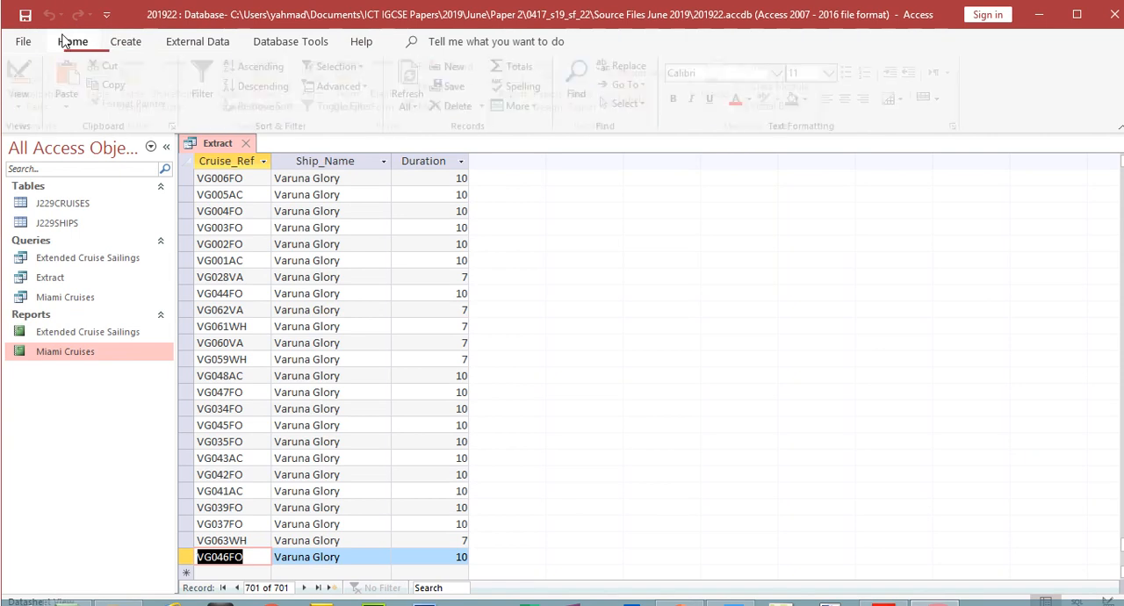
pyautogui.click(23, 84)
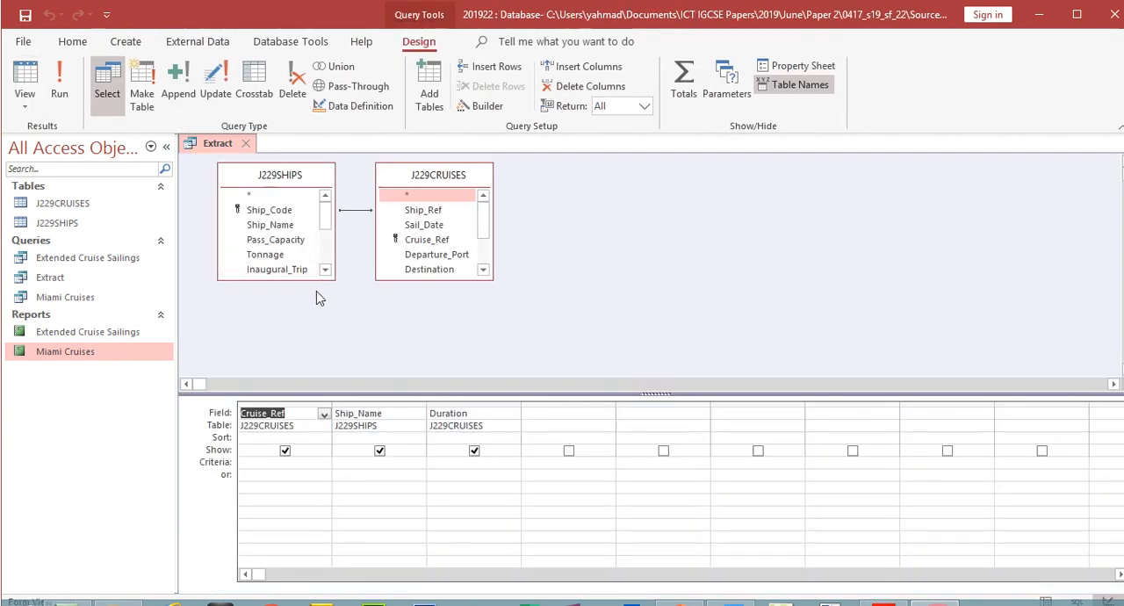
pyautogui.moveTo(315, 279); pyautogui.dragTo(313, 353)
pyautogui.moveTo(423, 253); pyautogui.dragTo(423, 332)
pyautogui.doubleClick(421, 304)
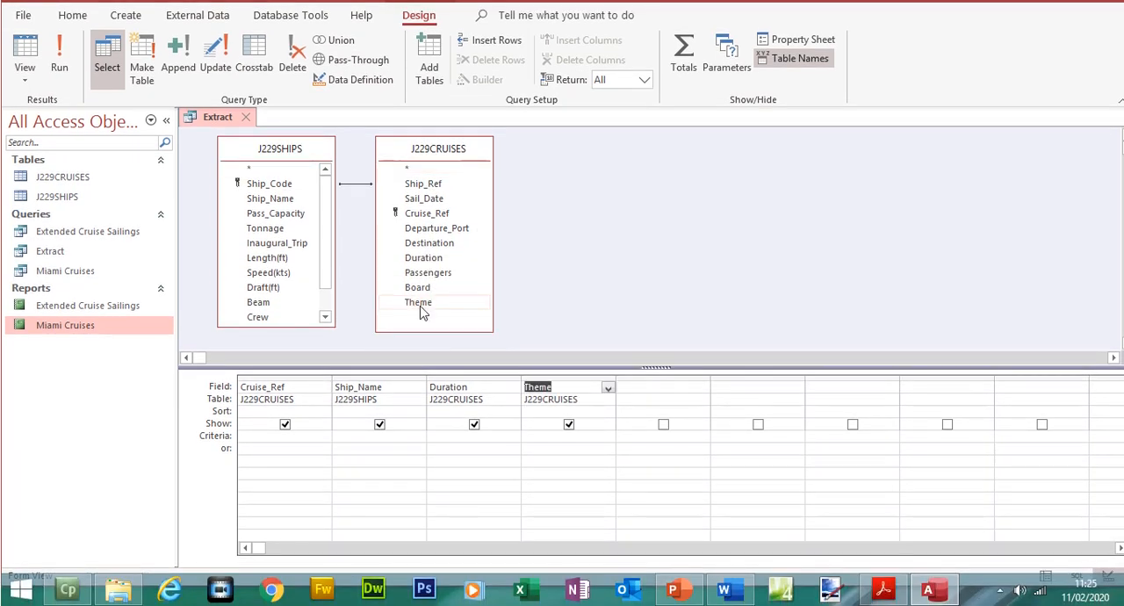
pyautogui.click(583, 440)
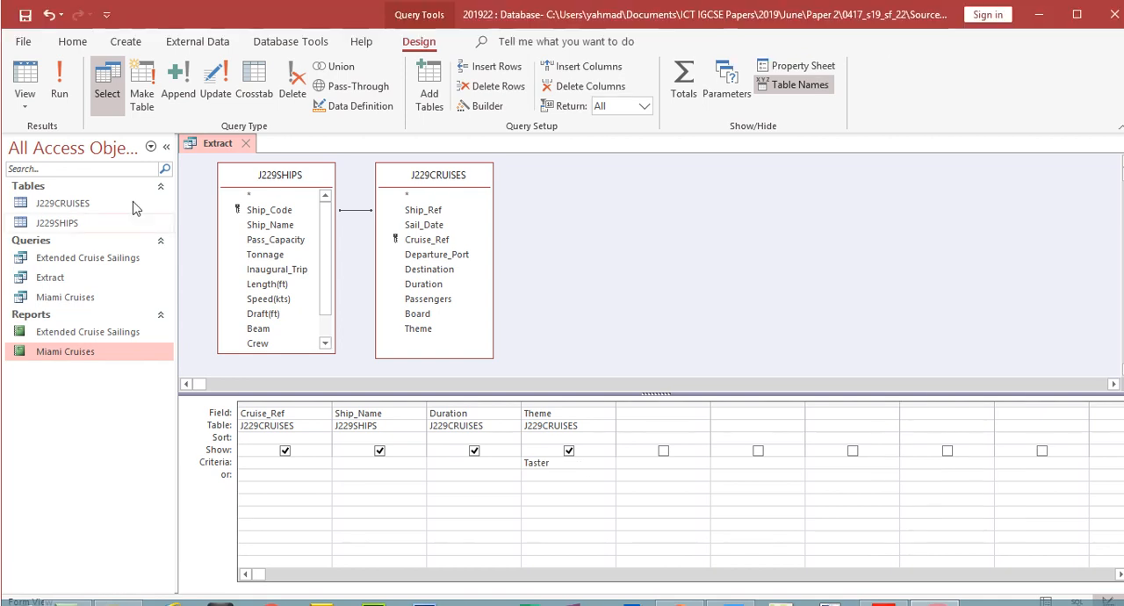
pyautogui.click(59, 59)
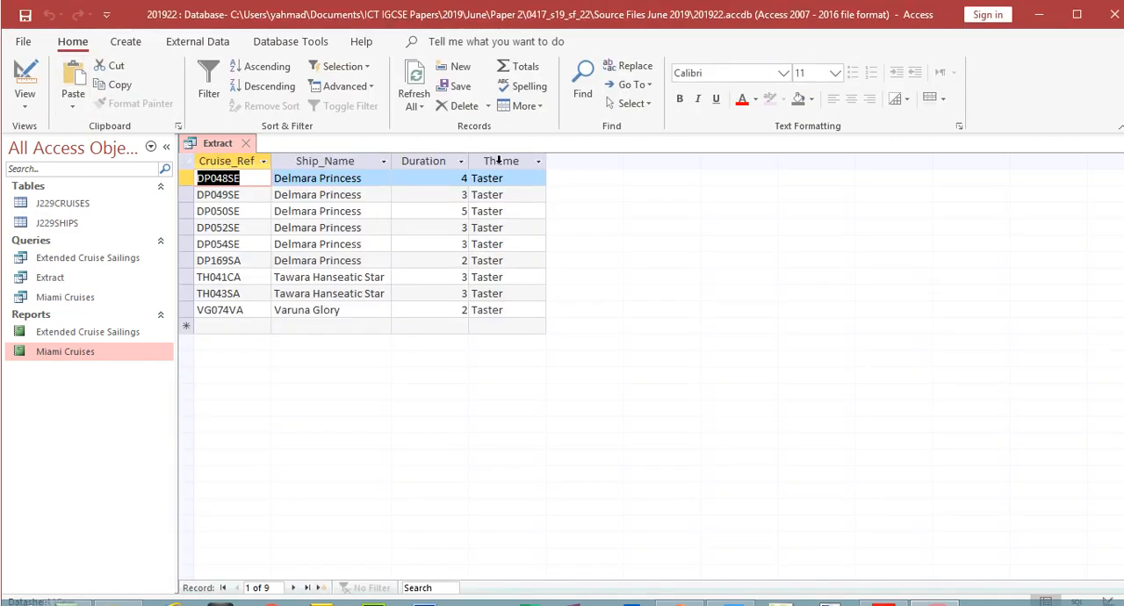
# - Exclude the Theme field from the Extract query's displayed columns and run the query again
pyautogui.click(499, 160)
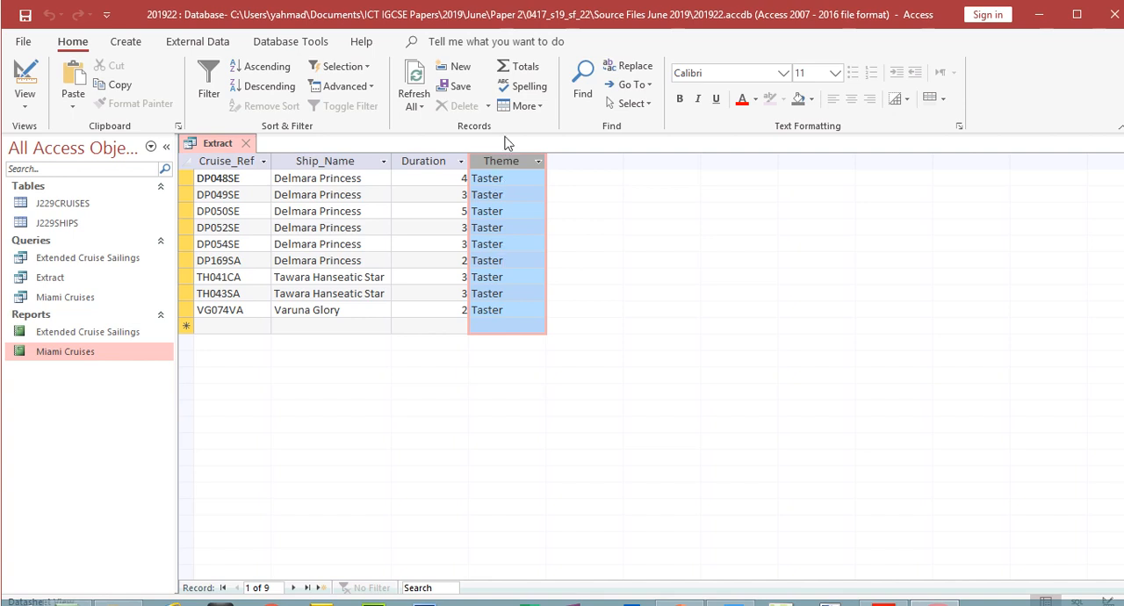
pyautogui.click(24, 78)
pyautogui.click(569, 425)
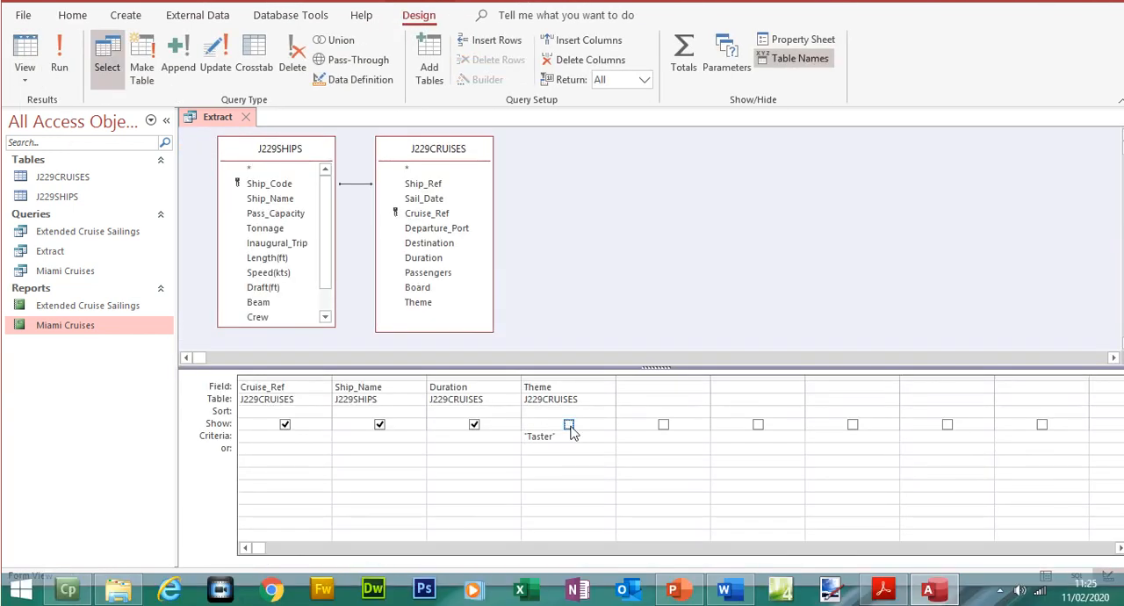
pyautogui.click(59, 66)
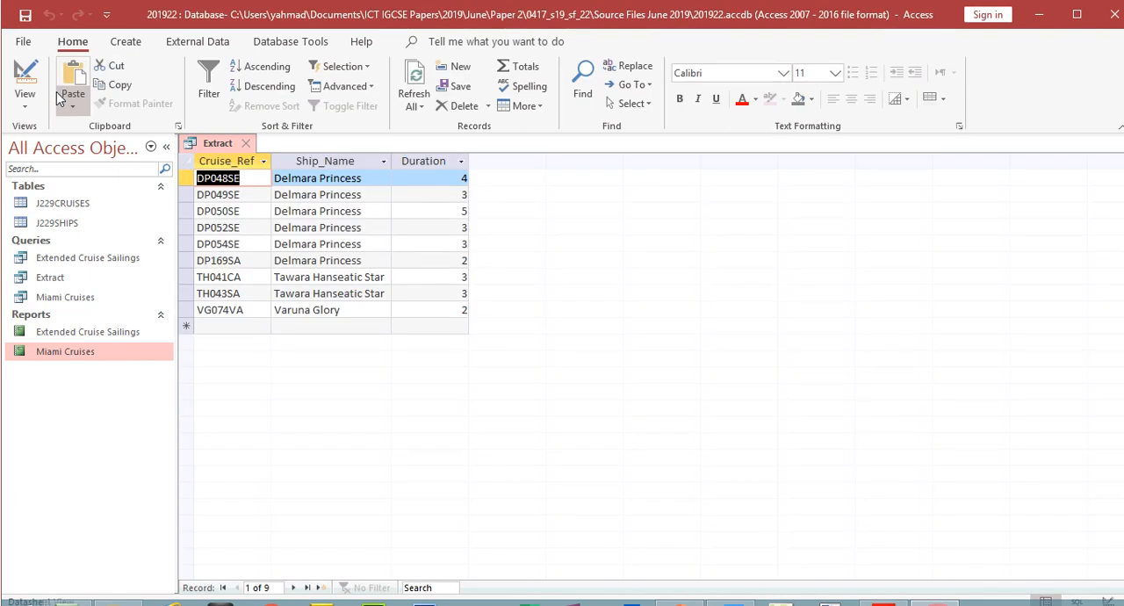
# - Clear the Taster criterion, show the Theme field, run the query, widen the Theme column and browse the unfiltered records
pyautogui.click(24, 79)
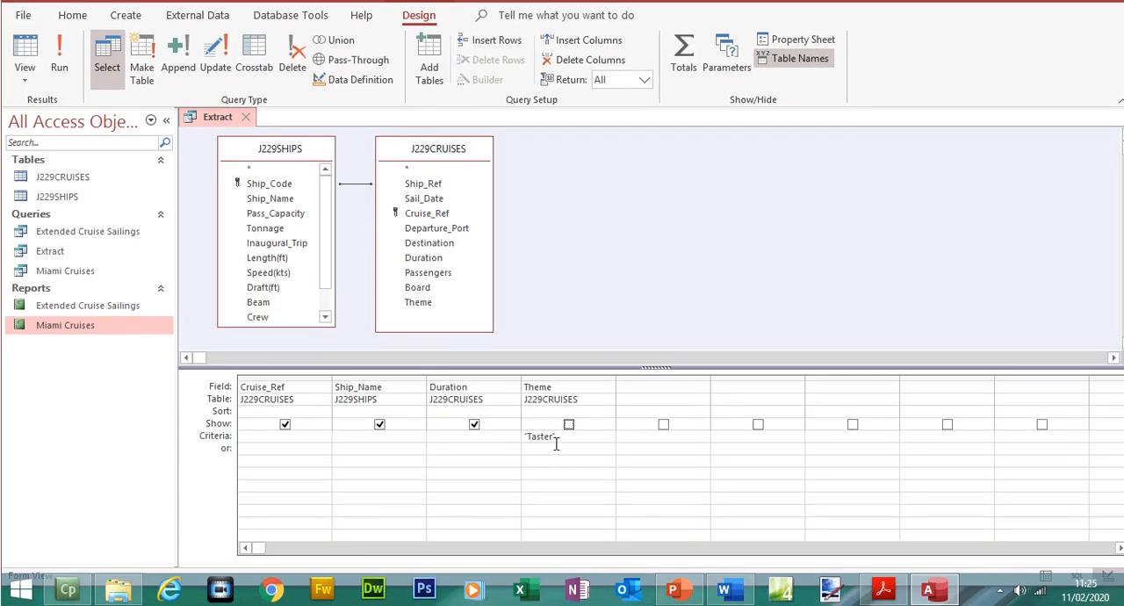
pyautogui.press('Delete')
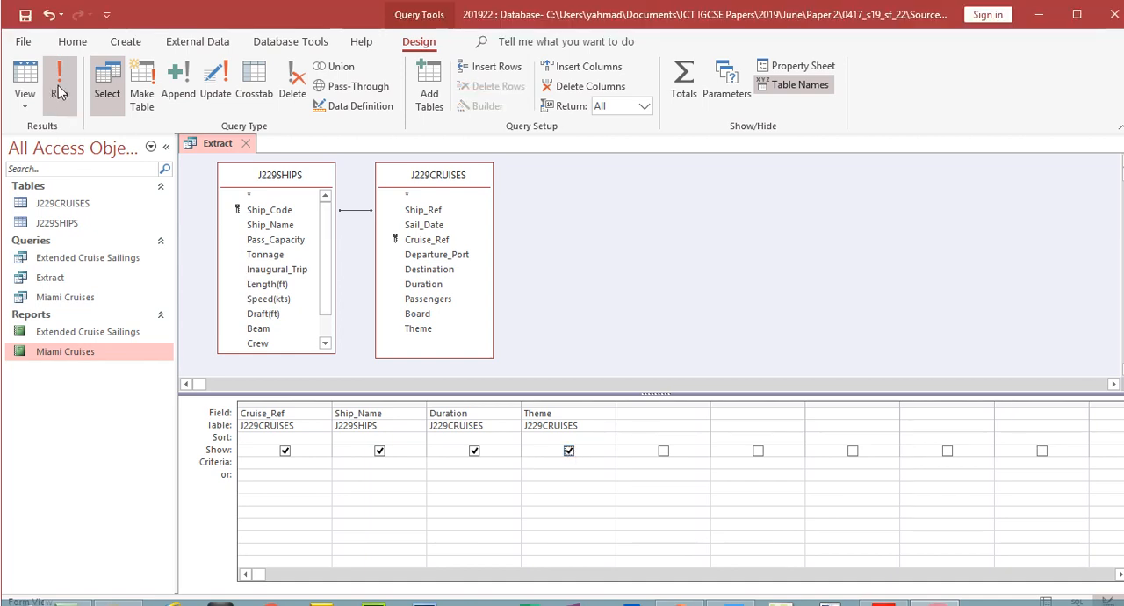
pyautogui.click(58, 67)
pyautogui.doubleClick(550, 159)
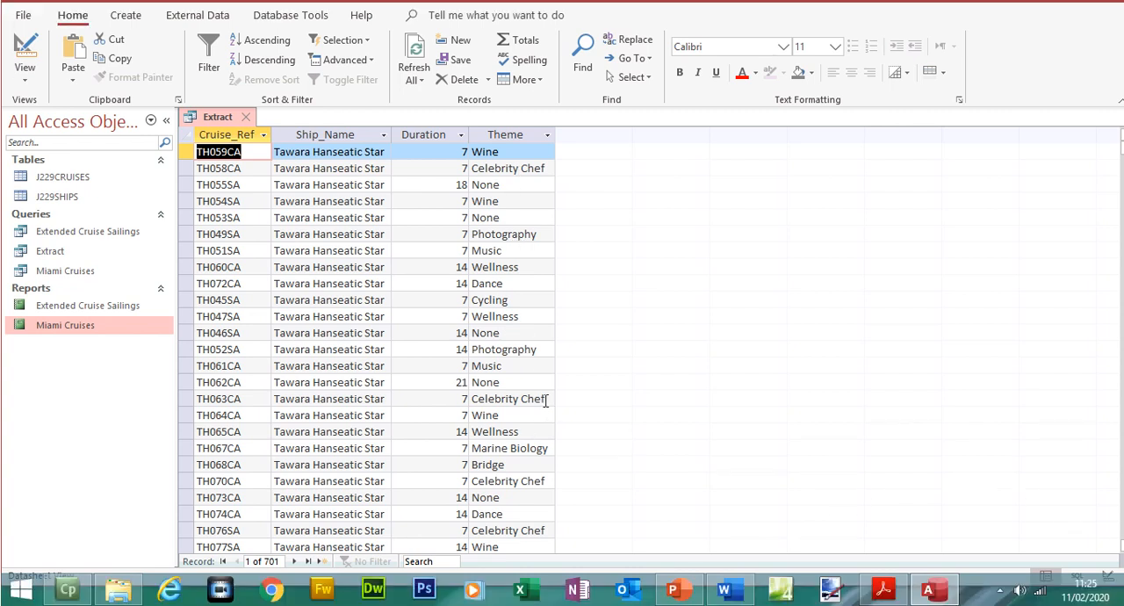
pyautogui.click(546, 400)
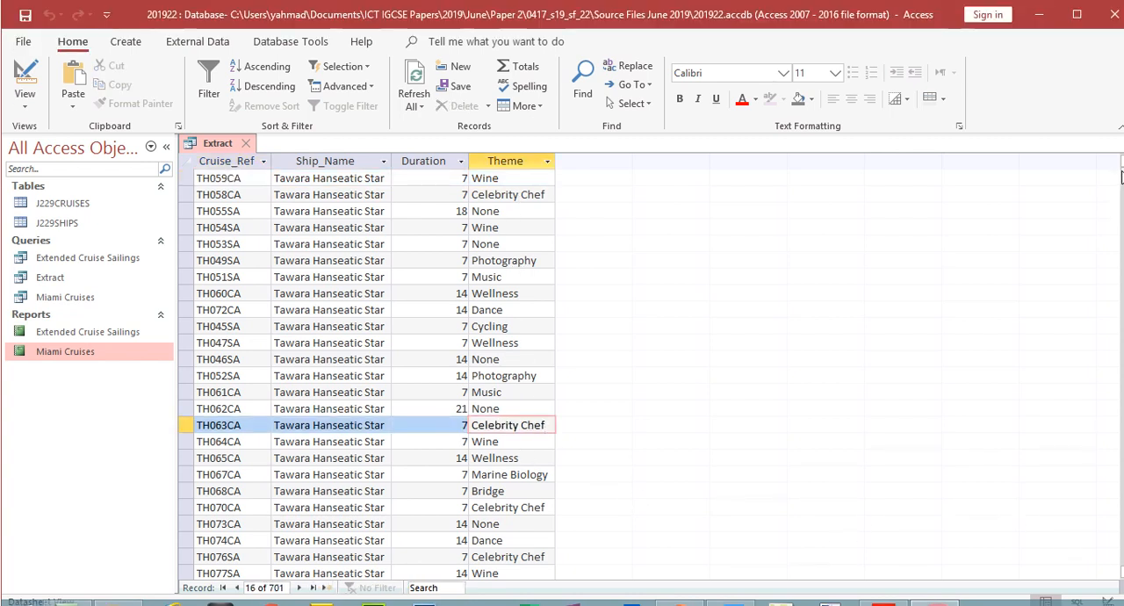
pyautogui.moveTo(1122, 149); pyautogui.dragTo(1122, 457)
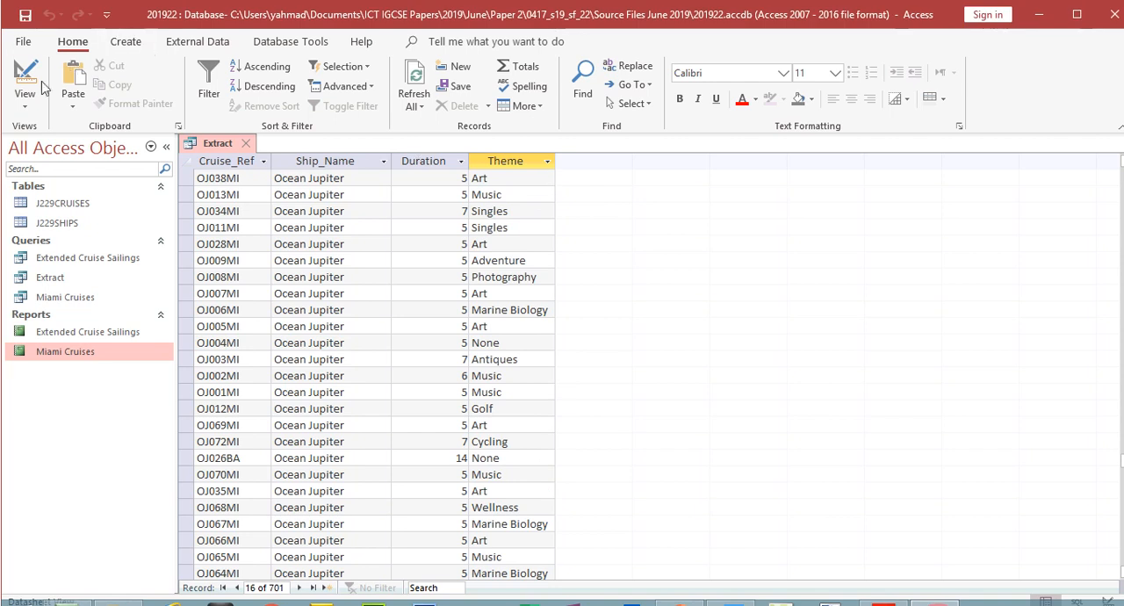
# - Set the Theme criterion to Taster again and run the query, and rerun it with the Theme field hidden
pyautogui.click(42, 81)
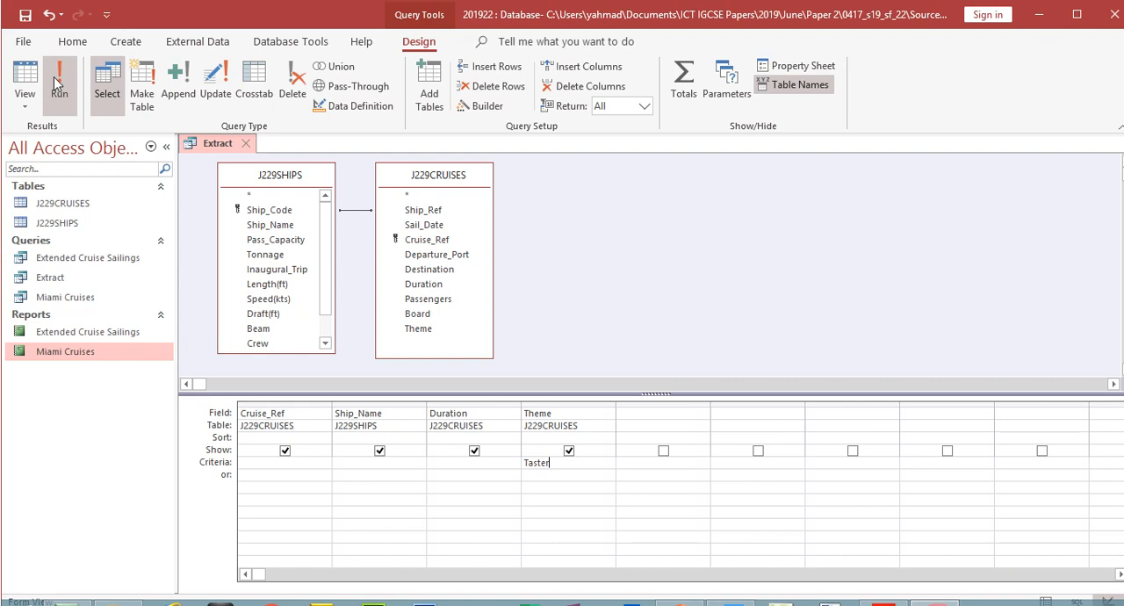
pyautogui.click(55, 55)
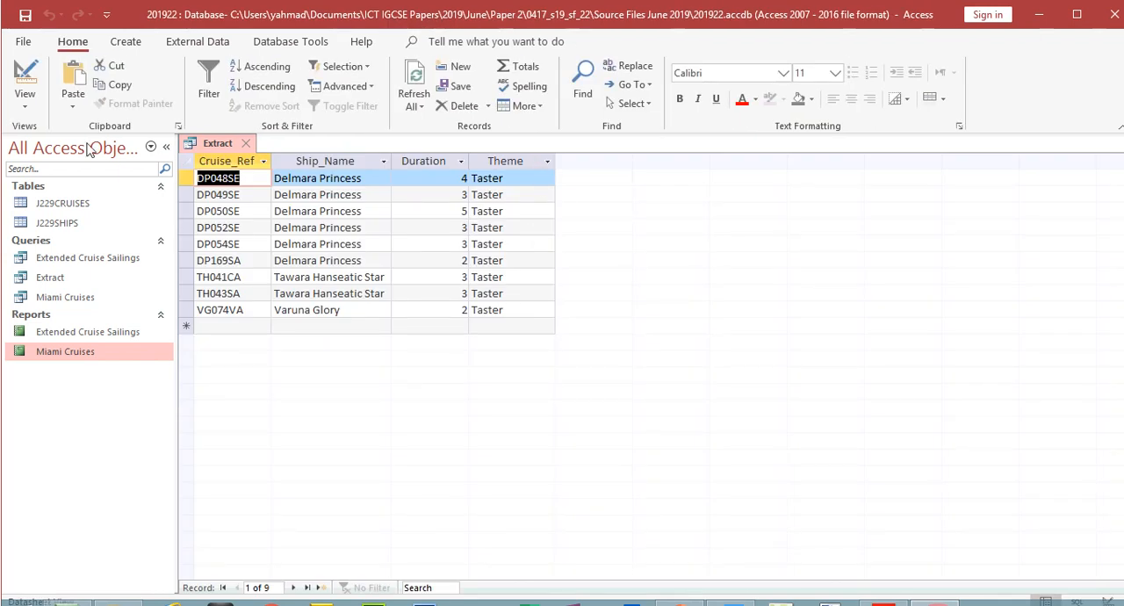
pyautogui.click(24, 83)
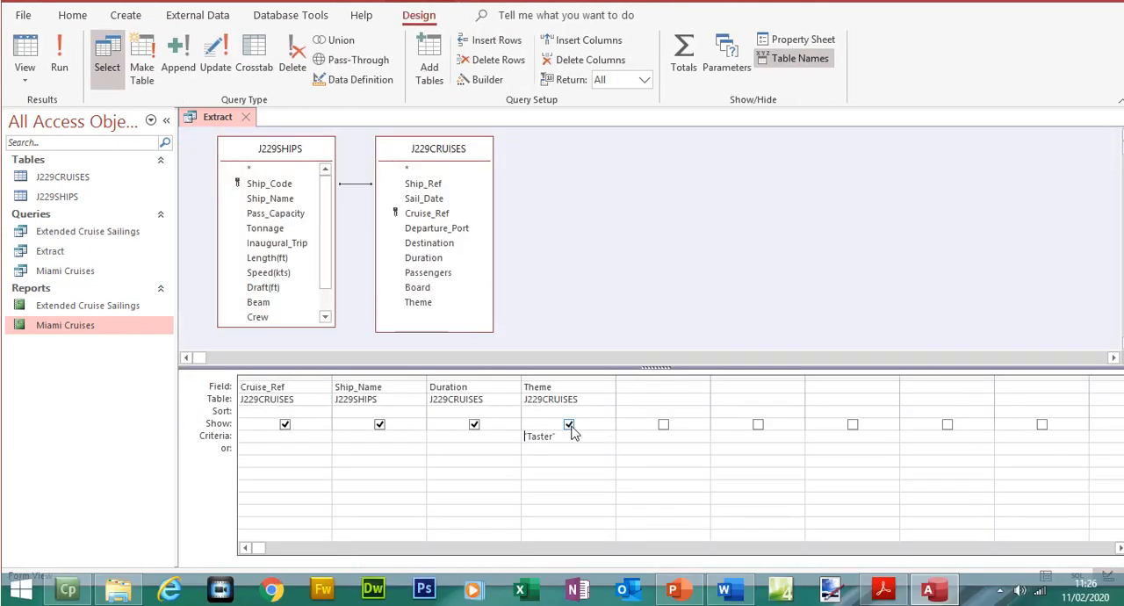
pyautogui.click(569, 425)
pyautogui.click(55, 58)
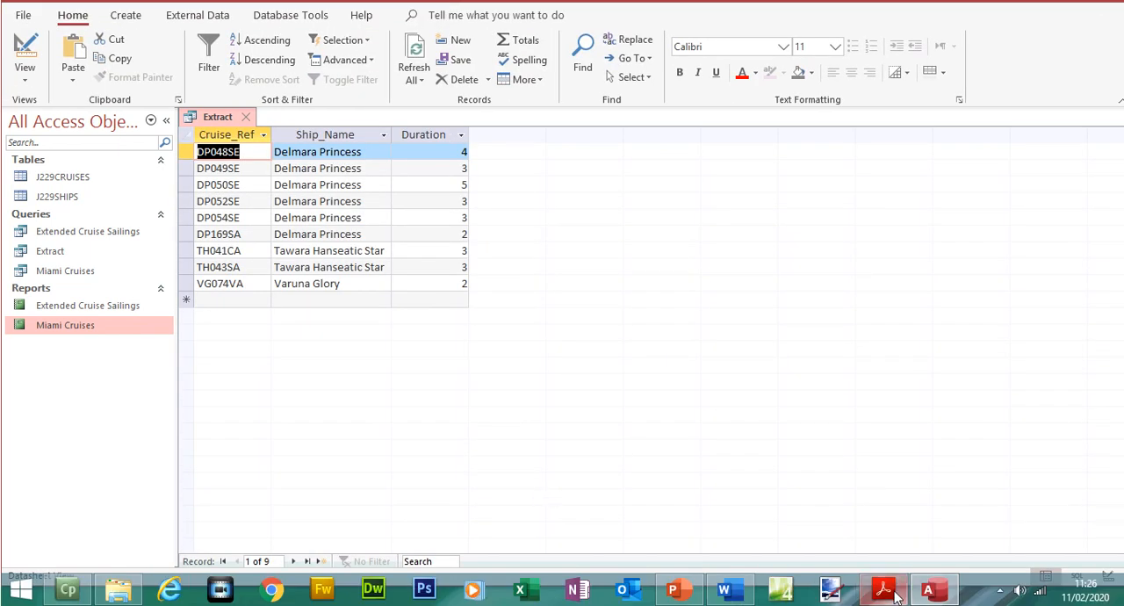
# - Check the Duration condition in question 25 of the exam paper, set the Extract query's Duration criterion to <4 and run it
pyautogui.click(885, 590)
pyautogui.moveTo(428, 263); pyautogui.dragTo(500, 262)
pyautogui.click(936, 590)
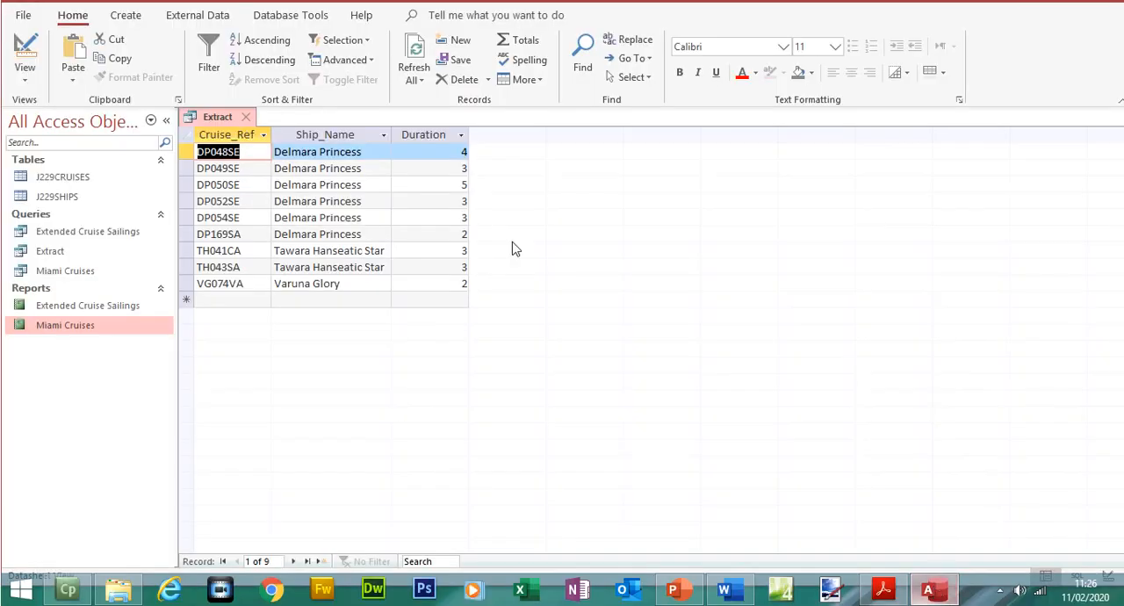
pyautogui.click(27, 74)
pyautogui.click(471, 463)
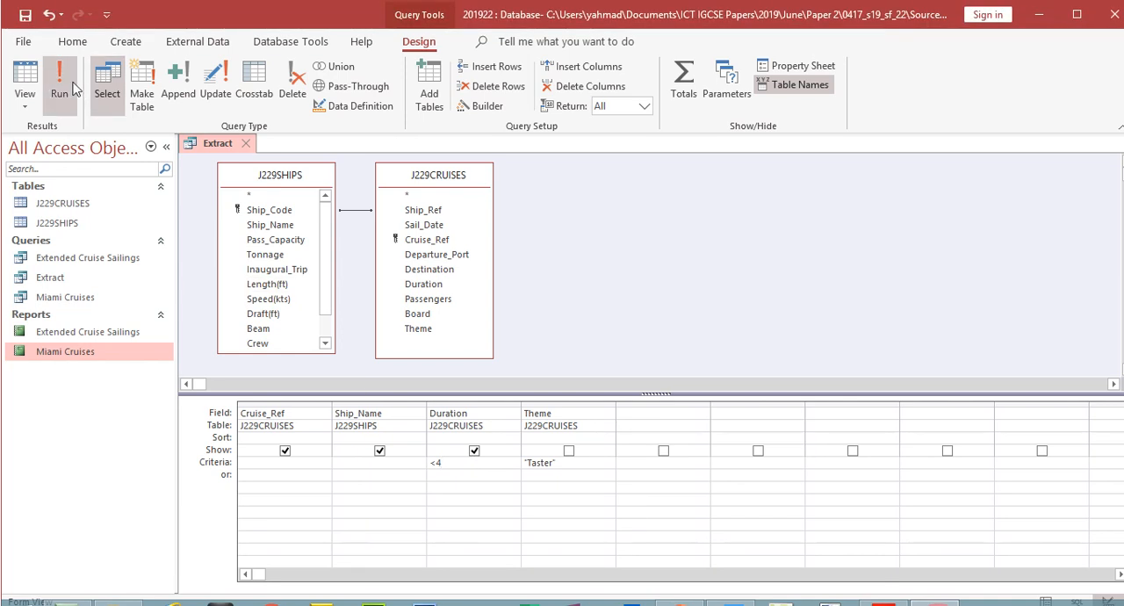
pyautogui.click(59, 88)
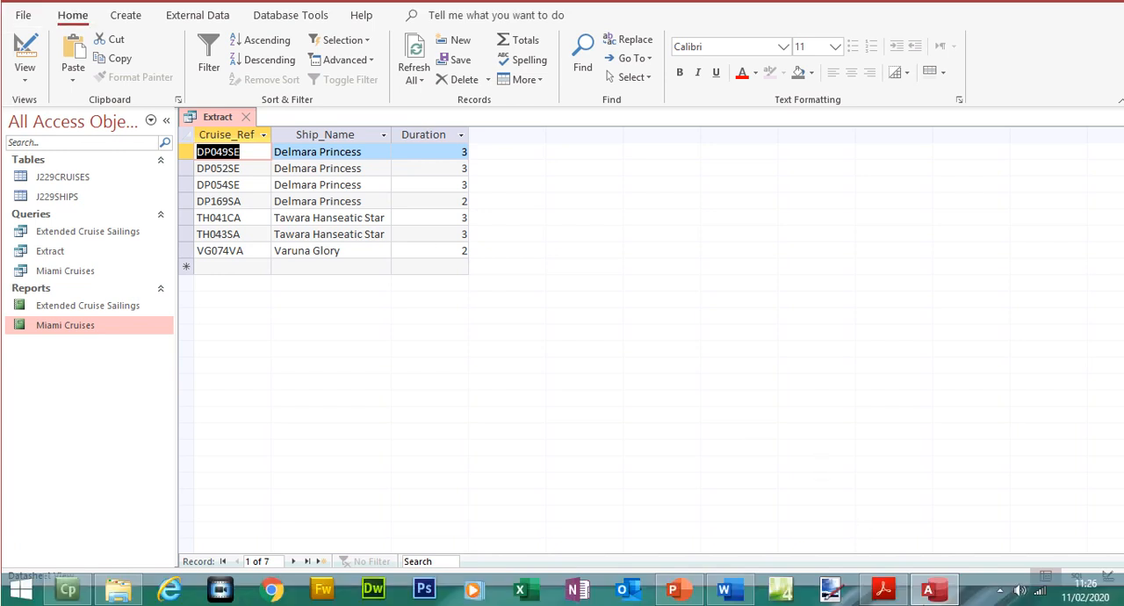
# - In the exam paper, highlight all of question 25 through "Save the extract" and the words "rich text format" in question 26
pyautogui.hotkey('alt', 'Tab')
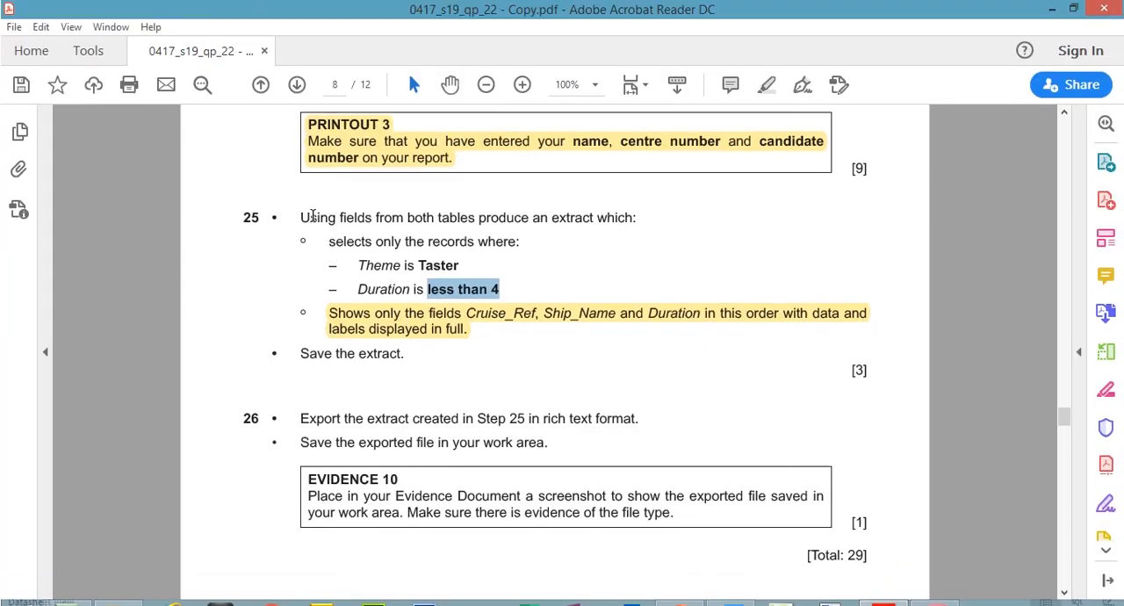
pyautogui.moveTo(312, 216); pyautogui.dragTo(405, 352)
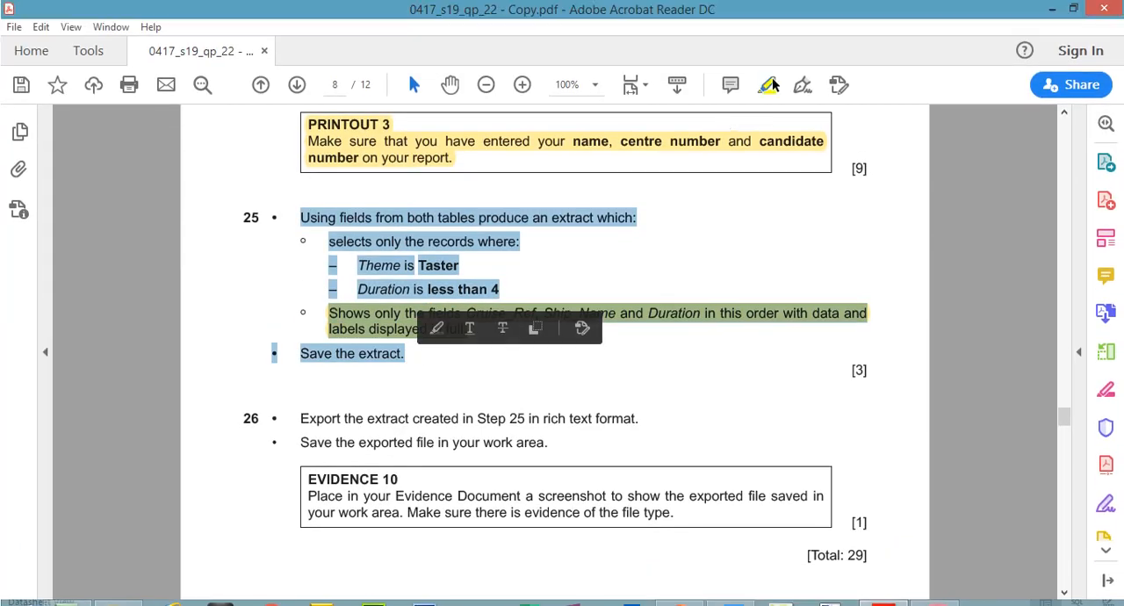
pyautogui.click(770, 84)
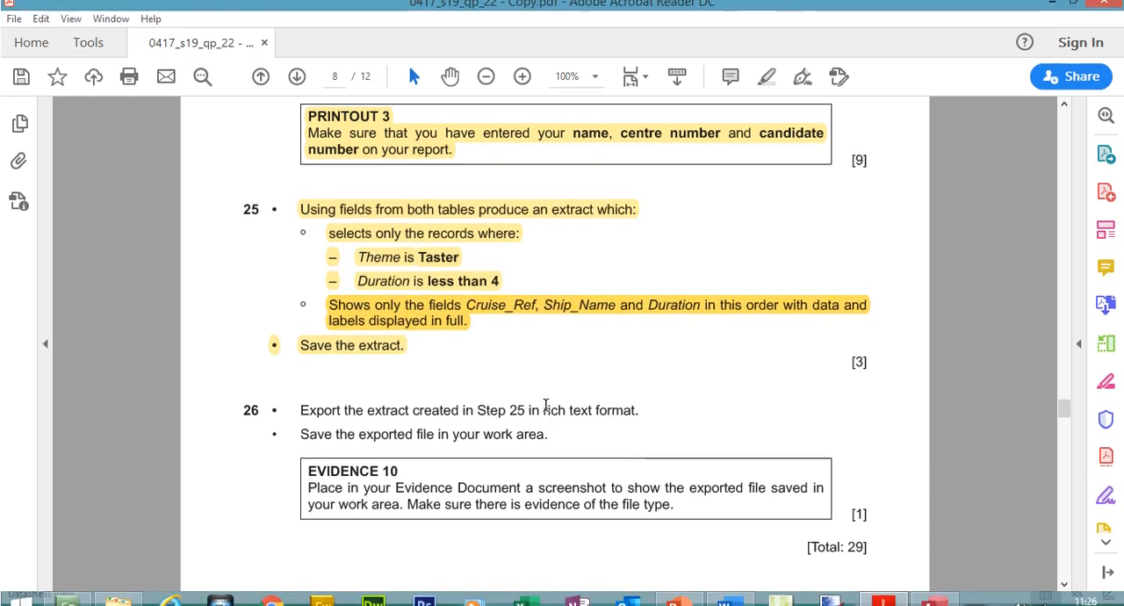
pyautogui.moveTo(543, 404); pyautogui.dragTo(635, 404)
pyautogui.click(766, 68)
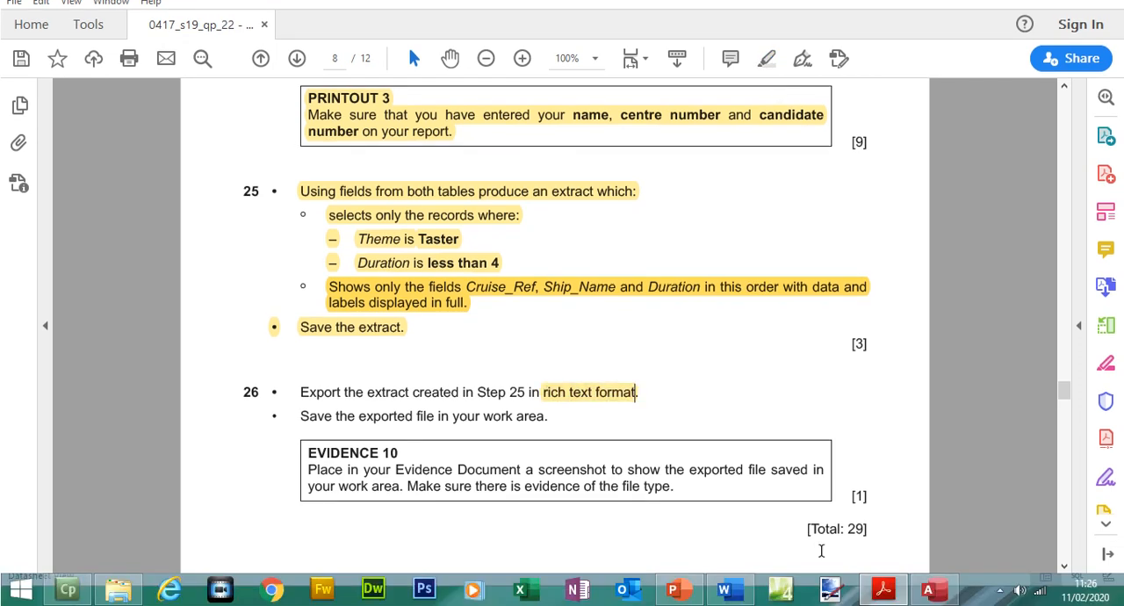
# - Switch to the Access database and export the Extract query as a Word RTF file named Extract.rtf in the Source Files June 2019 folder
pyautogui.click(953, 597)
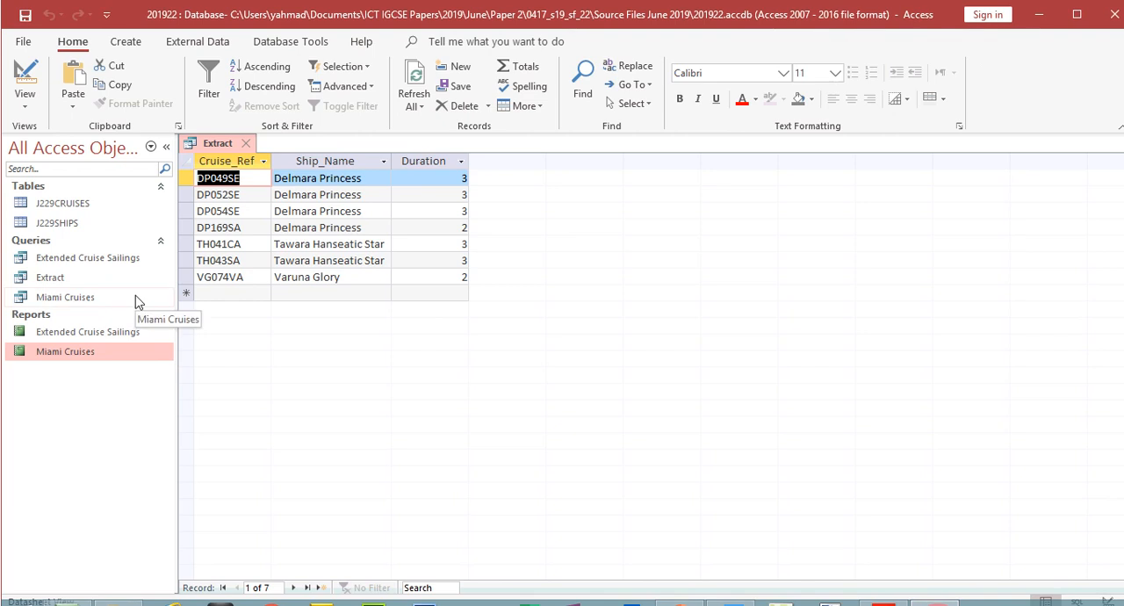
pyautogui.rightClick(59, 281)
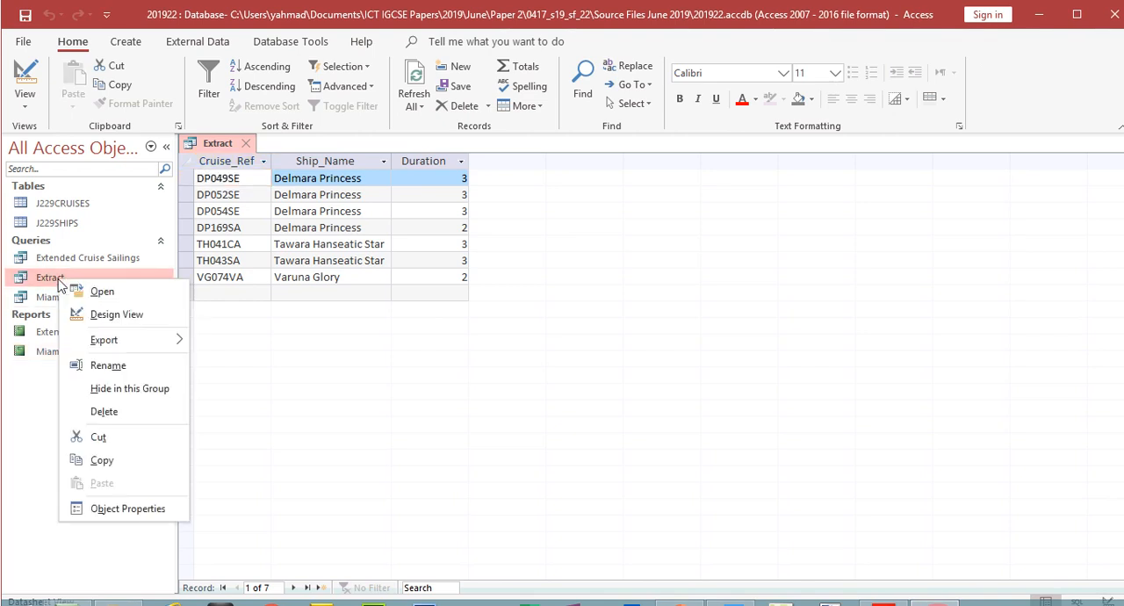
pyautogui.moveTo(164, 348)
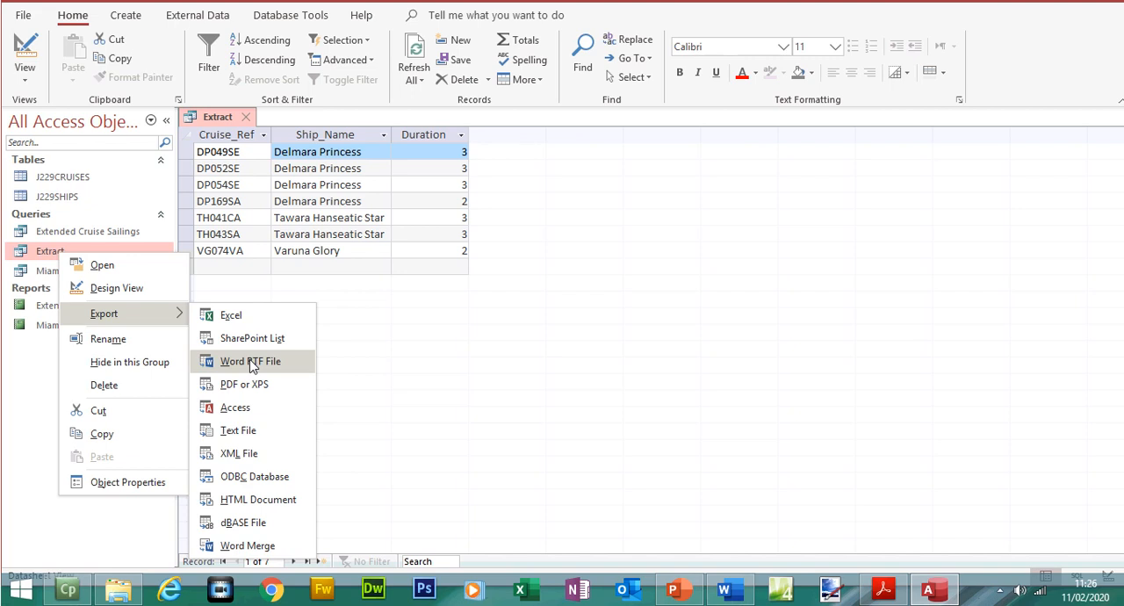
pyautogui.click(252, 365)
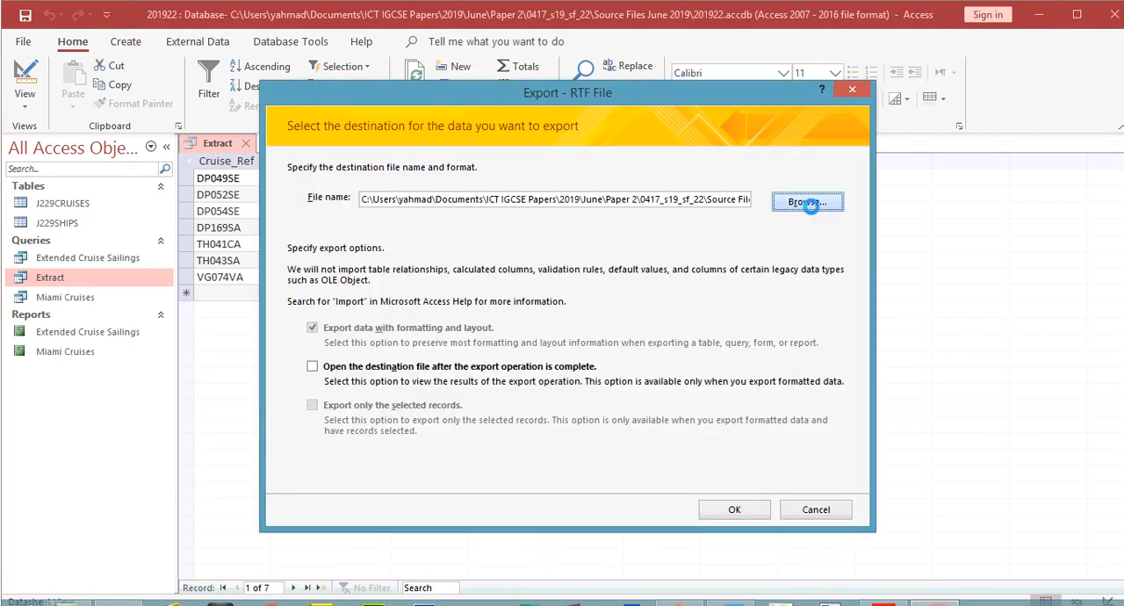
pyautogui.click(806, 203)
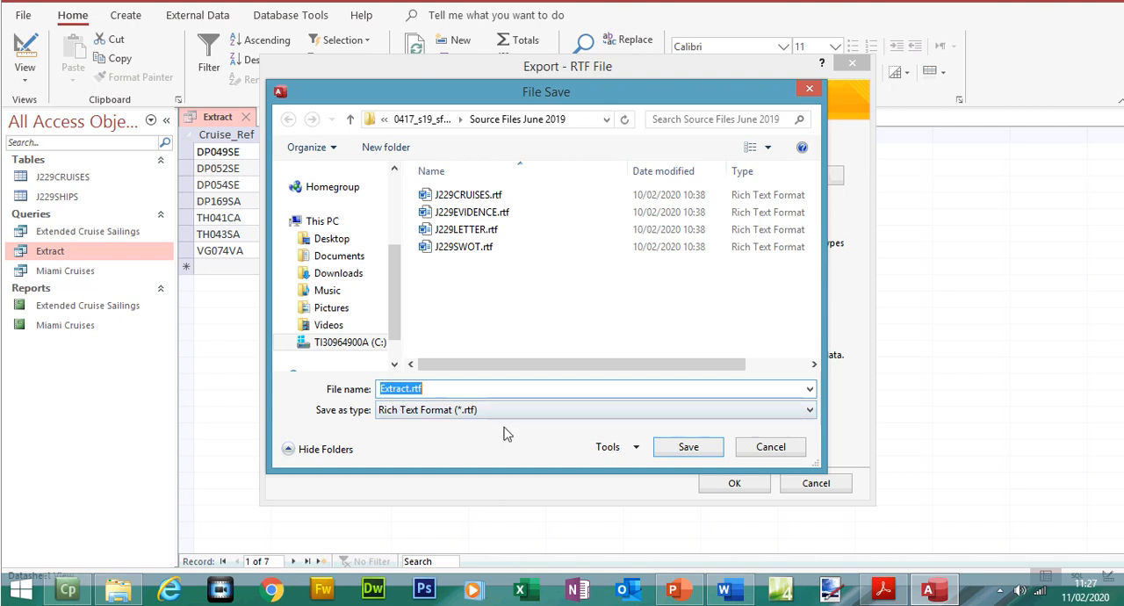
pyautogui.click(710, 453)
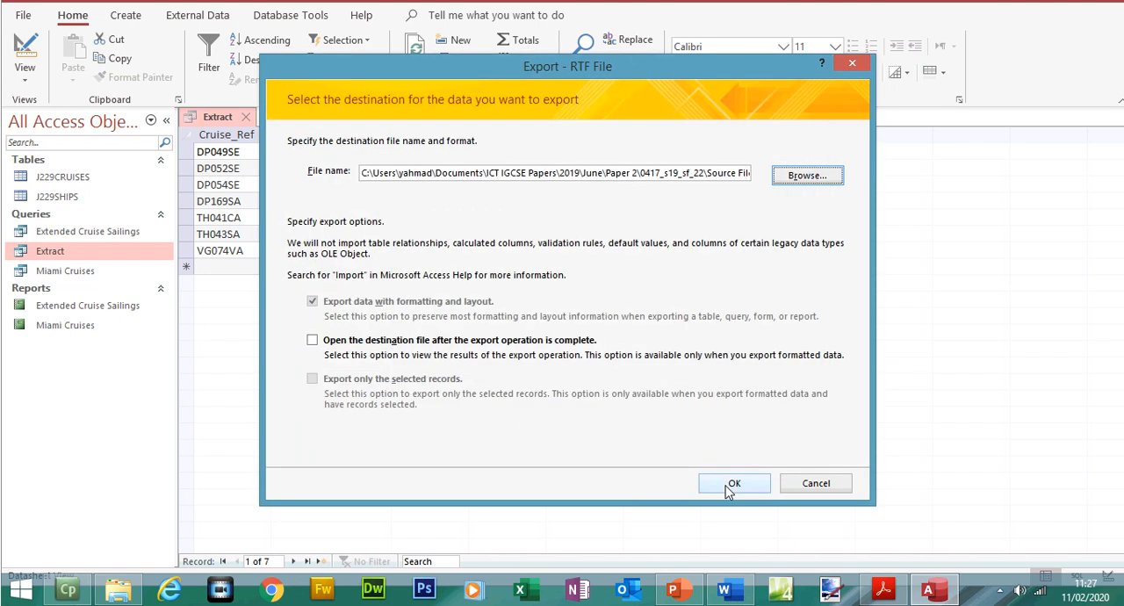
pyautogui.click(729, 486)
pyautogui.click(817, 500)
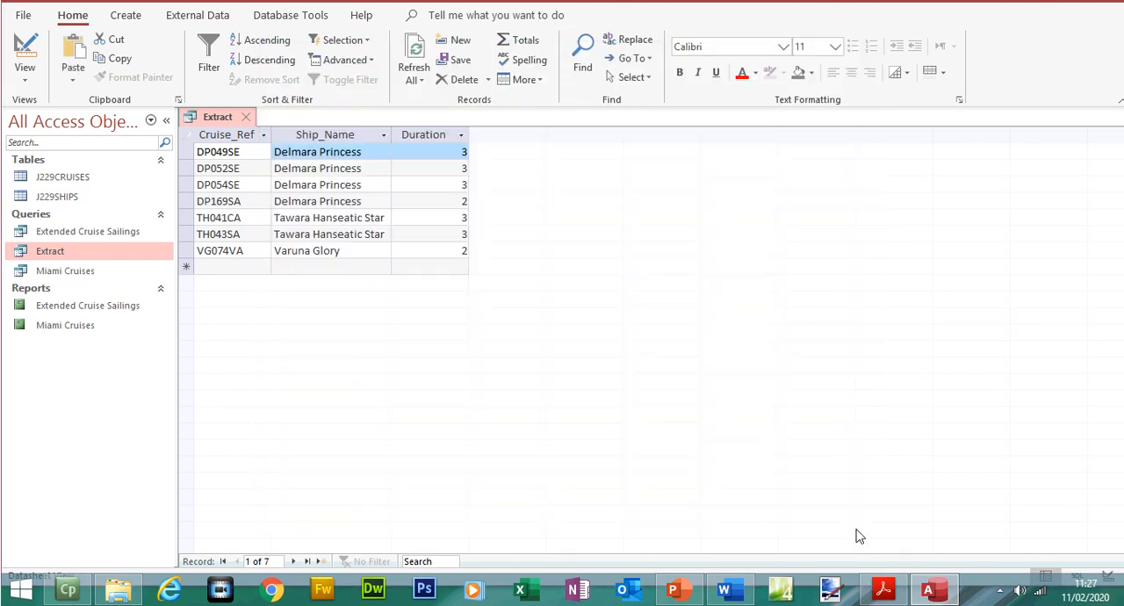
# - In the exam paper, highlight the rest of question 26 and the EVIDENCE 10 box
pyautogui.click(883, 589)
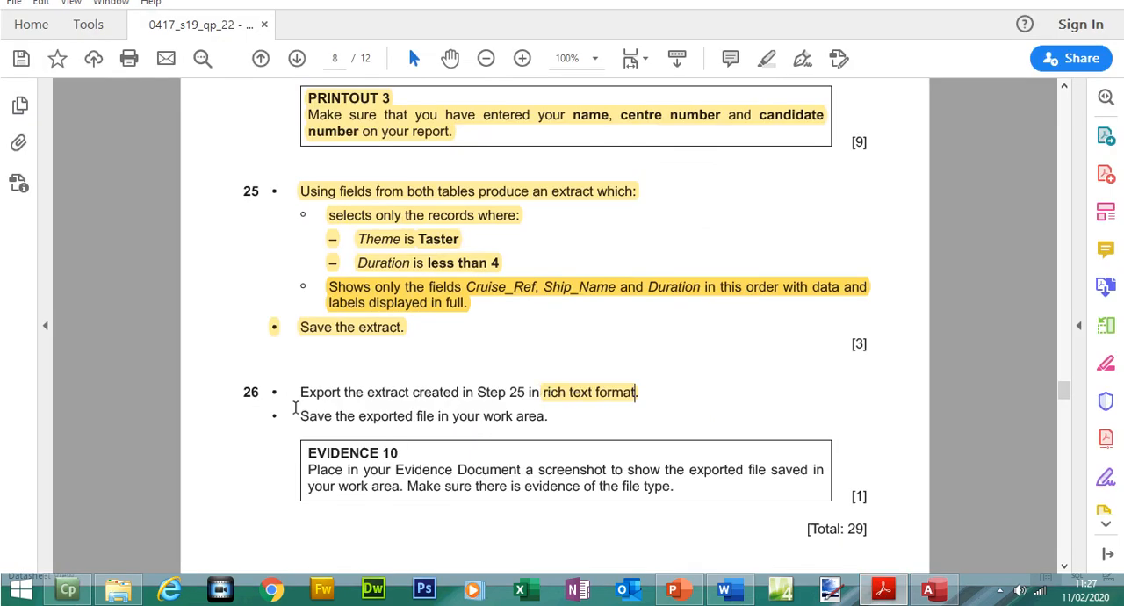
pyautogui.moveTo(300, 397); pyautogui.dragTo(575, 416)
pyautogui.click(489, 424)
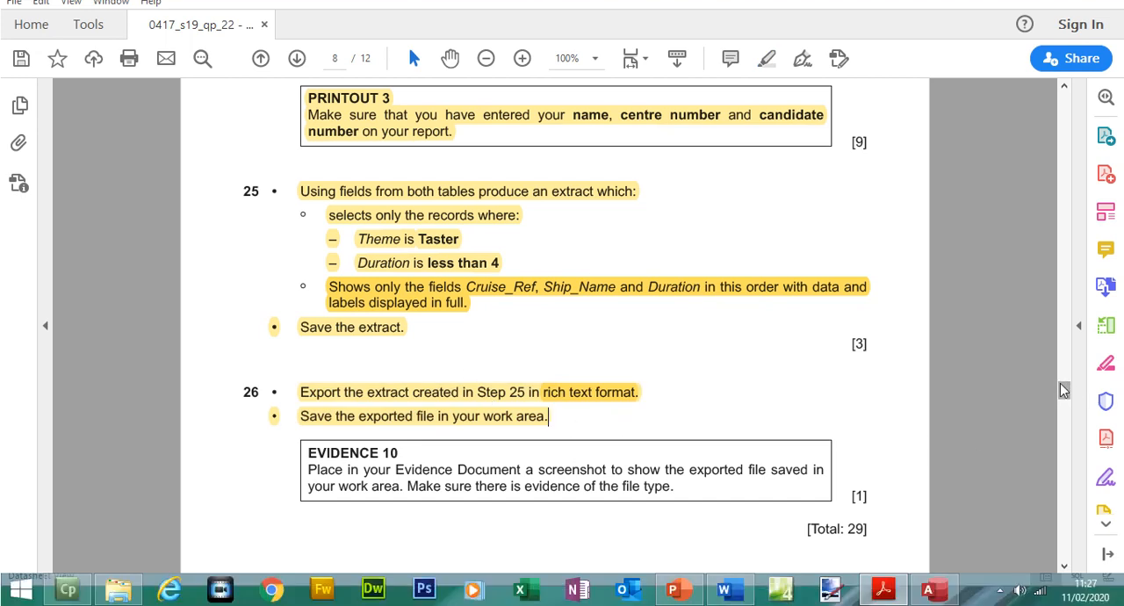
pyautogui.moveTo(1064, 391); pyautogui.dragTo(1066, 395)
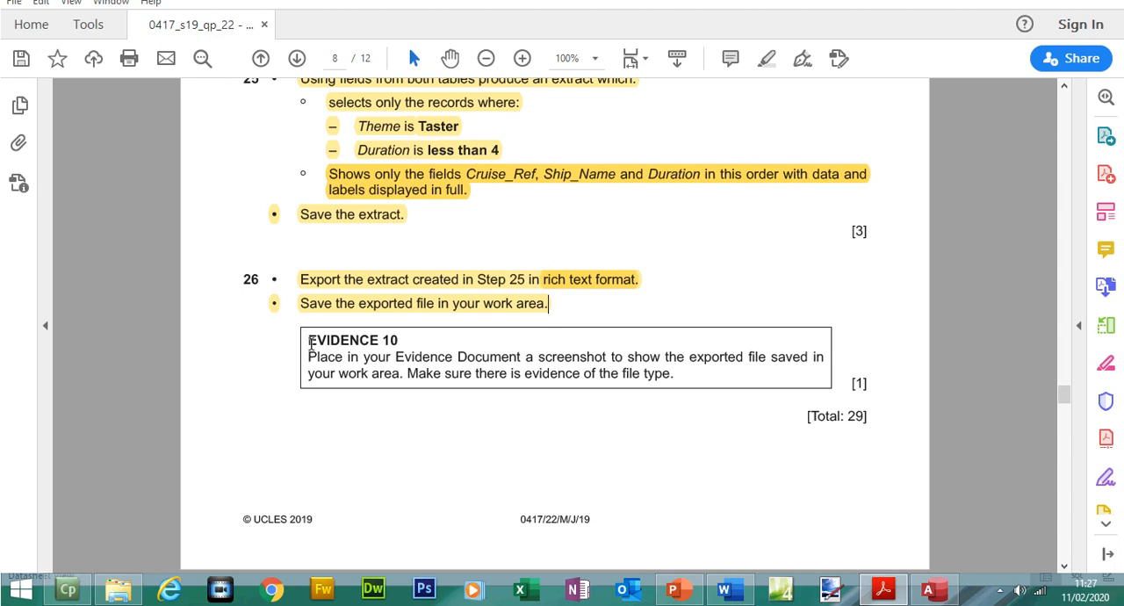
pyautogui.moveTo(309, 344); pyautogui.dragTo(672, 376)
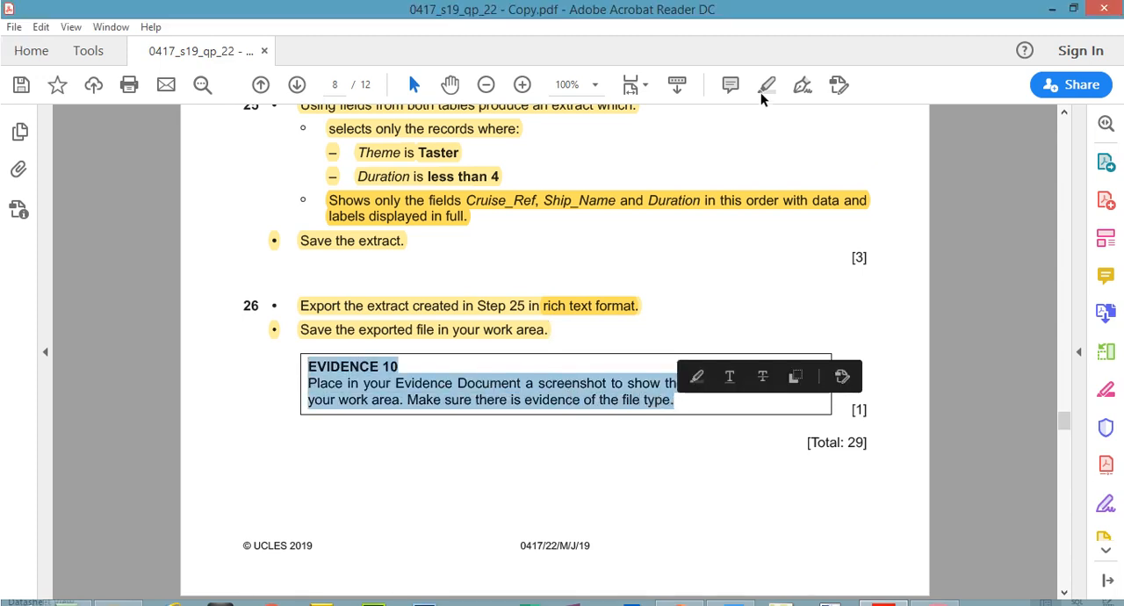
pyautogui.click(763, 61)
# - Select Extract.rtf in the source files folder, widen the Type column to fit, and paste a screenshot under EVIDENCE 10 in the Word evidence document
pyautogui.click(121, 590)
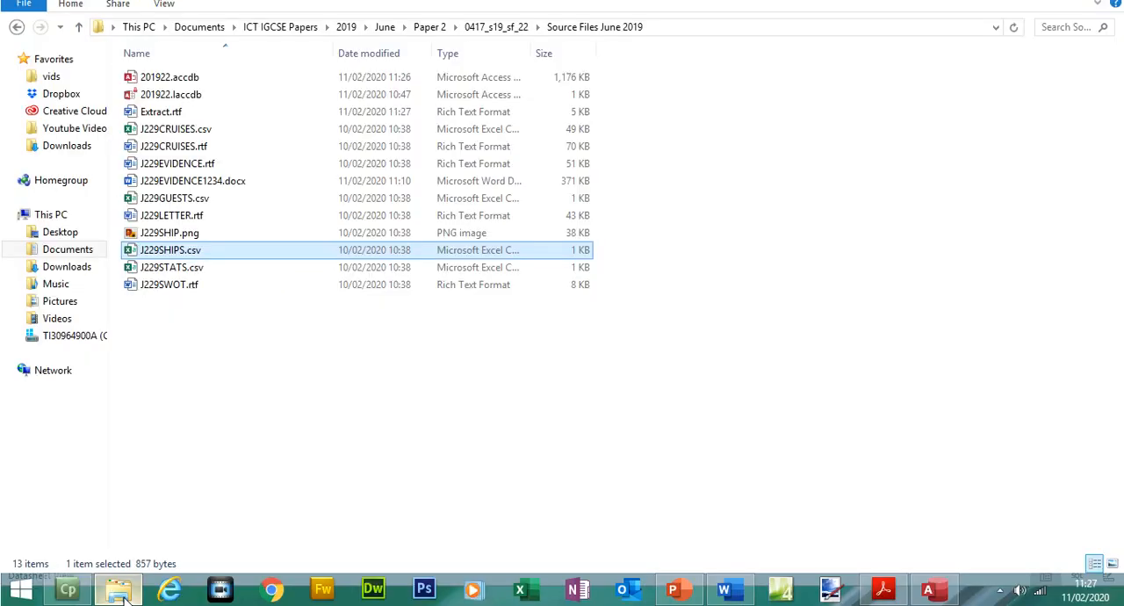
pyautogui.click(174, 142)
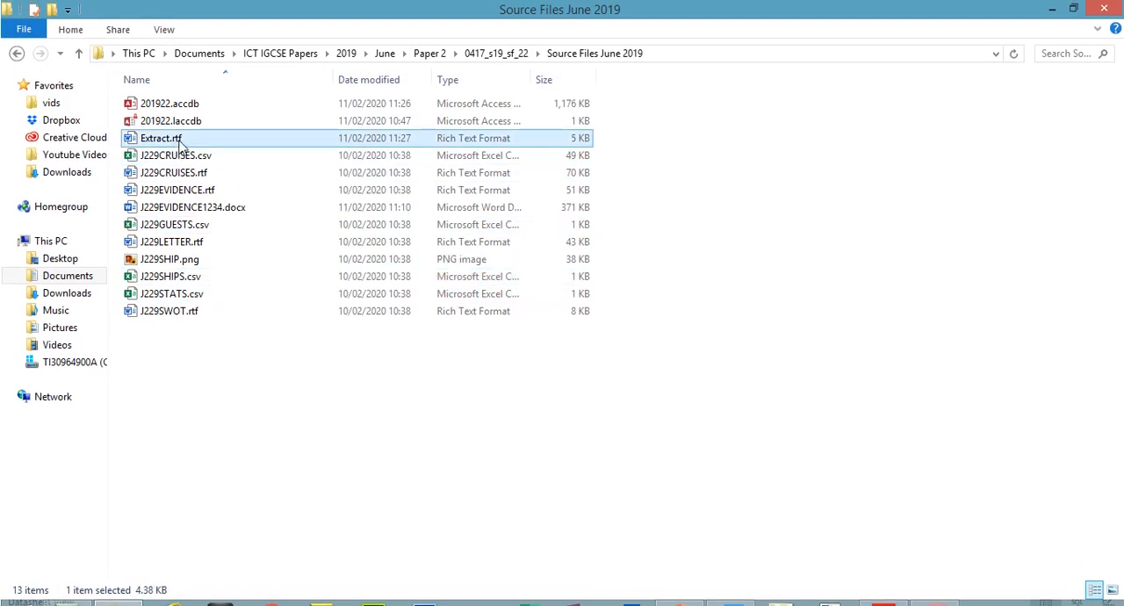
pyautogui.doubleClick(533, 79)
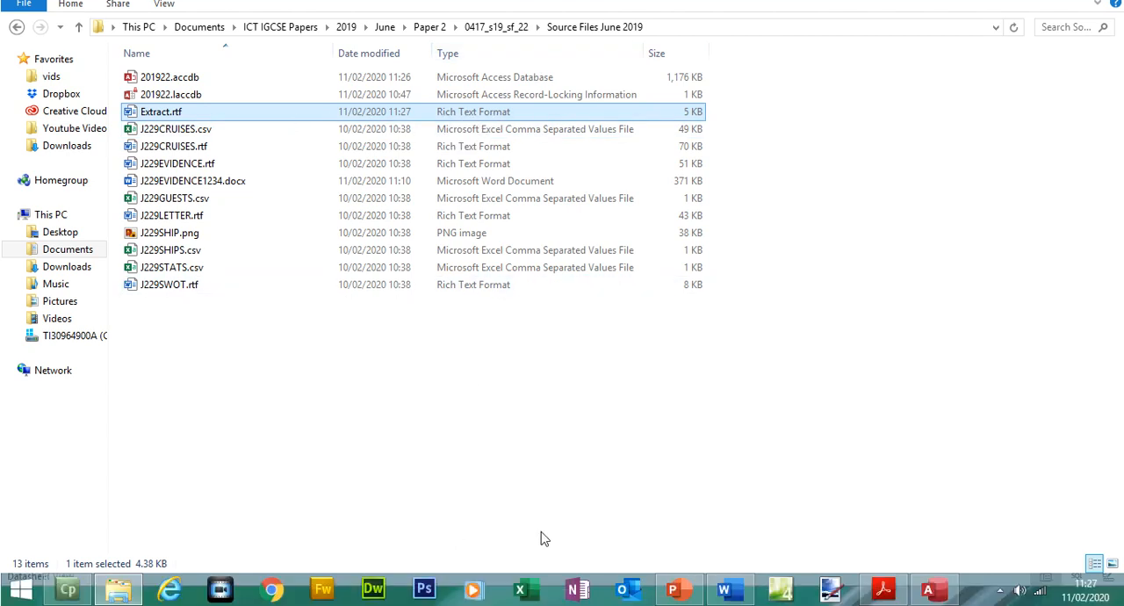
pyautogui.click(733, 597)
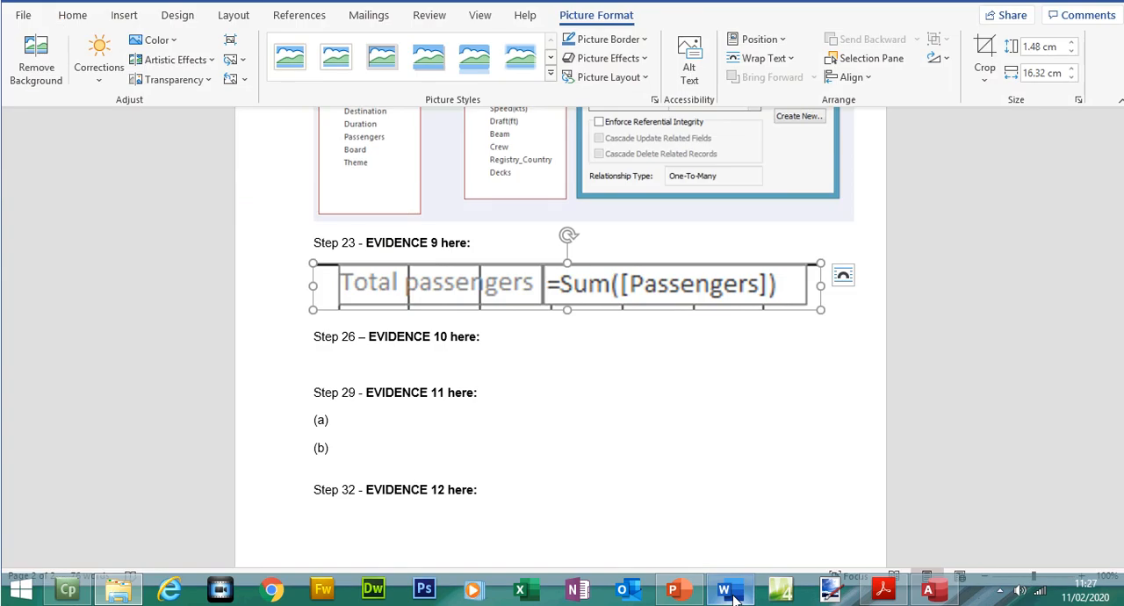
pyautogui.click(419, 366)
pyautogui.hotkey('ctrl', 'v')
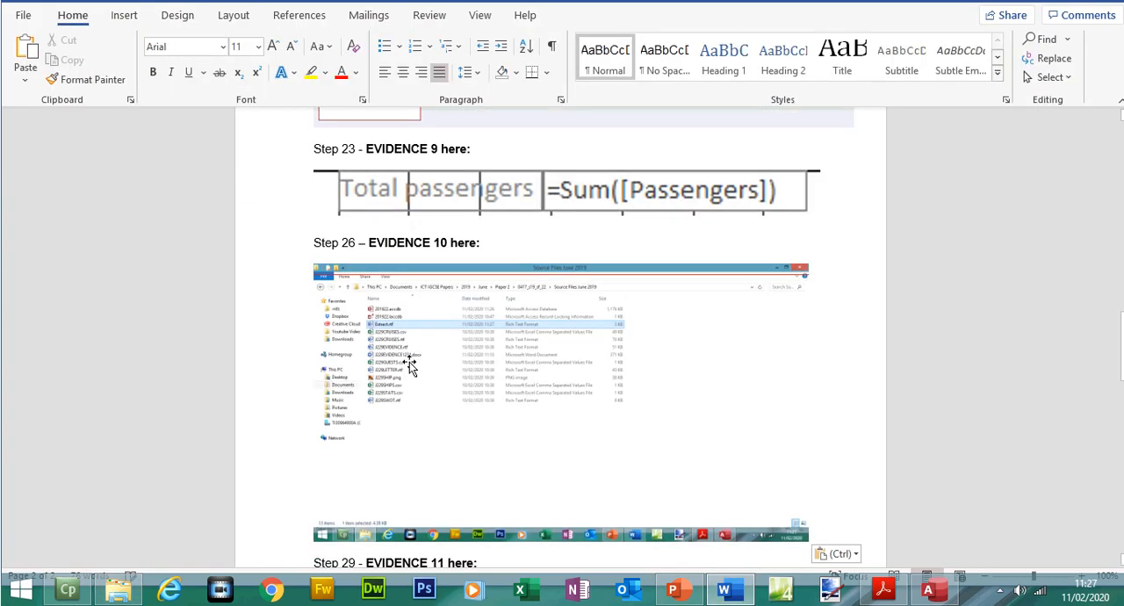
# - Crop the pasted folder screenshot to the file rows around Extract.rtf, about 0.71 cm high by 8.63 cm wide
pyautogui.click(408, 366)
pyautogui.click(984, 61)
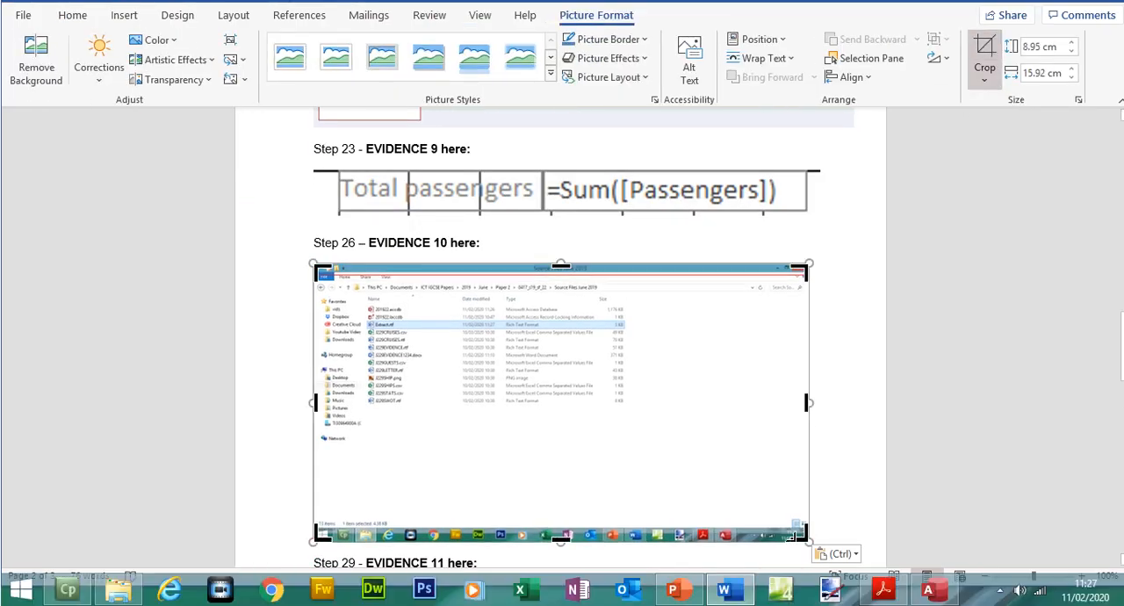
pyautogui.moveTo(803, 530); pyautogui.dragTo(632, 334)
pyautogui.moveTo(316, 265); pyautogui.dragTo(367, 319)
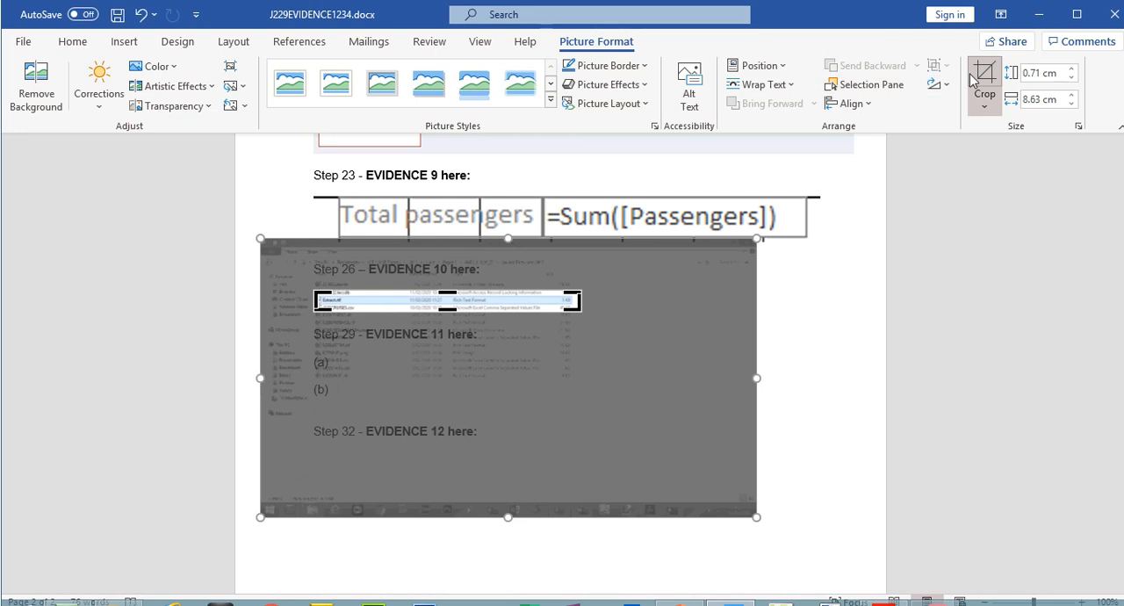
pyautogui.click(974, 53)
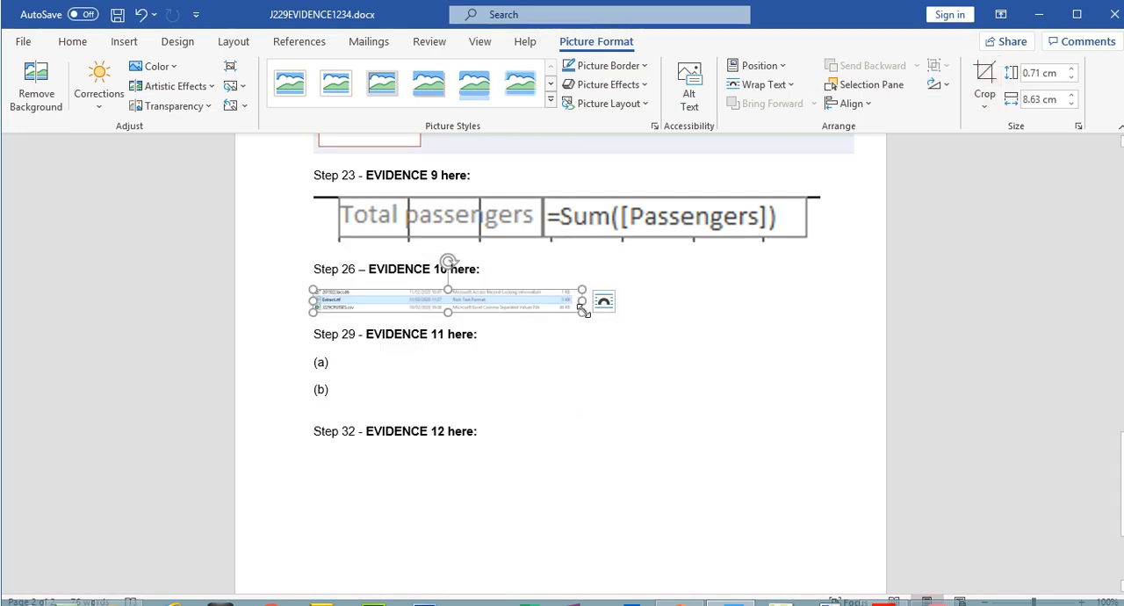
# - Enlarge the cropped EVIDENCE 10 picture to about 1.43 cm by 17.25 cm and save the evidence document
pyautogui.click(668, 365)
pyautogui.click(568, 309)
pyautogui.moveTo(579, 316); pyautogui.dragTo(681, 335)
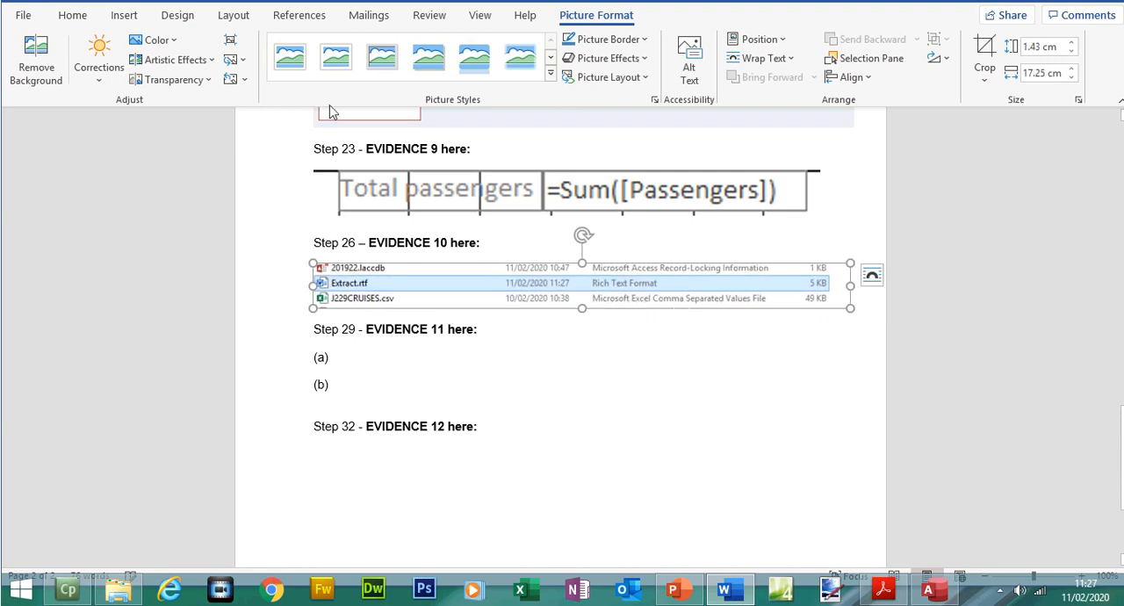
pyautogui.click(117, 14)
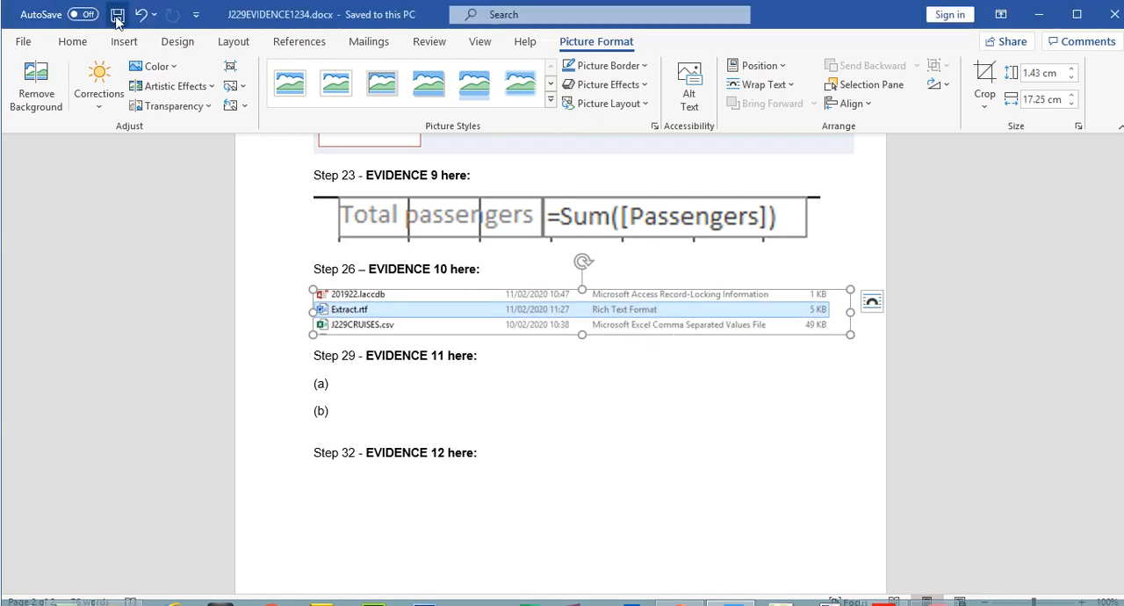
# - Open Extract.rtf from the source files folder, narrow the table's Duration column slightly, then save and close the file
pyautogui.click(119, 586)
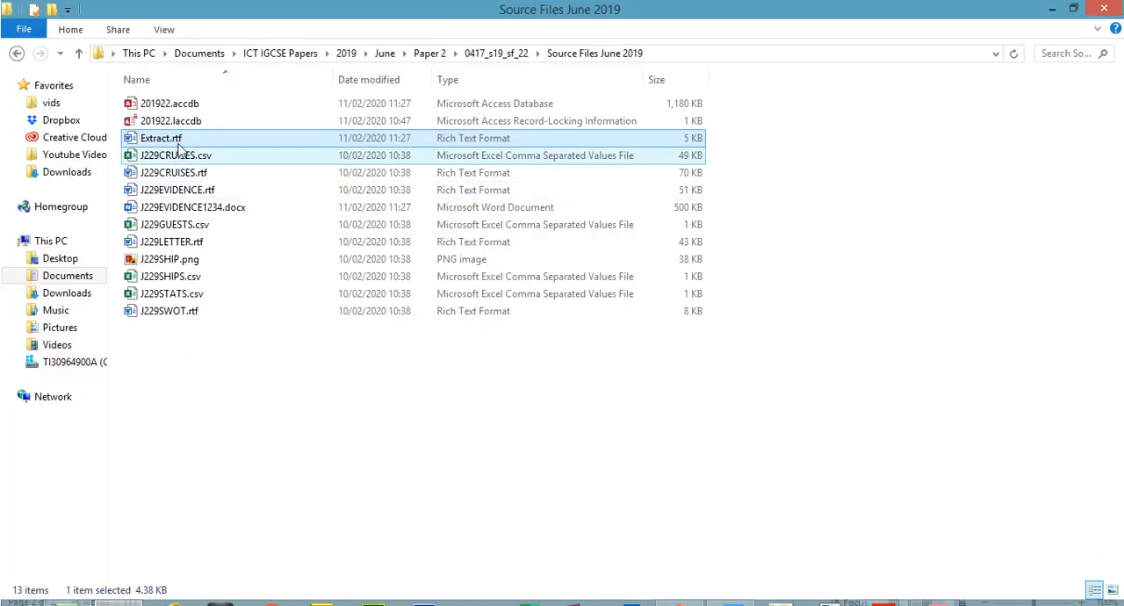
pyautogui.doubleClick(180, 139)
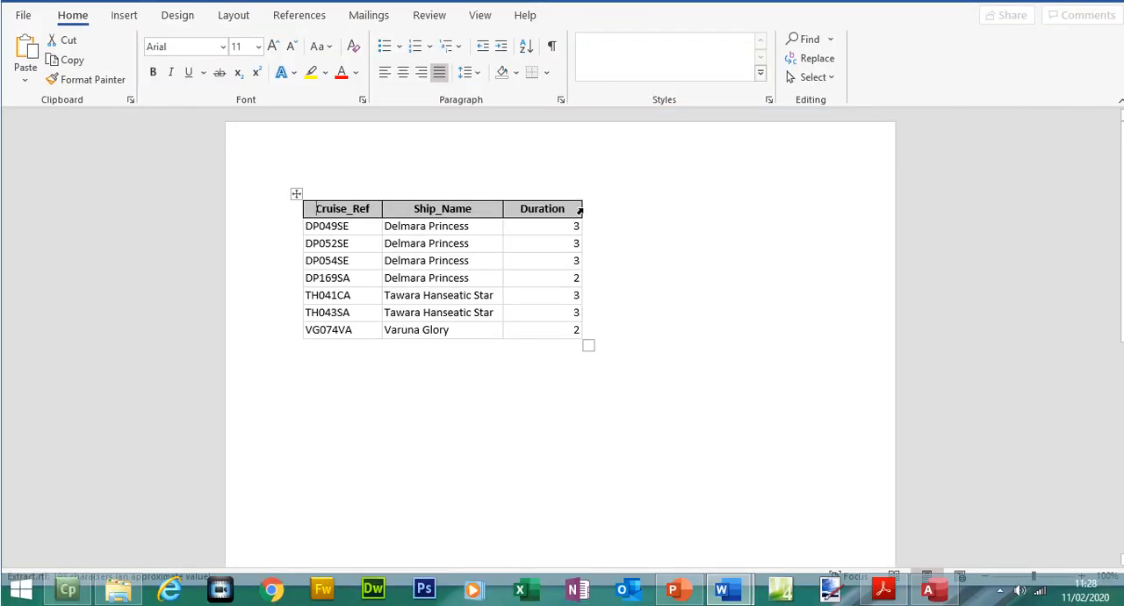
pyautogui.moveTo(570, 207); pyautogui.dragTo(565, 207)
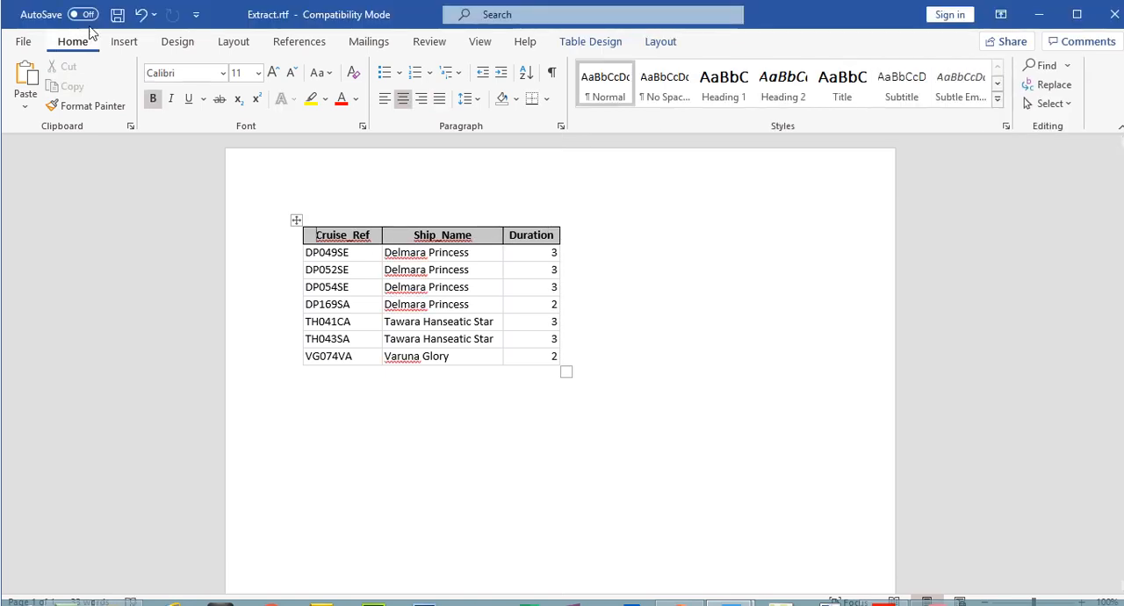
pyautogui.click(117, 14)
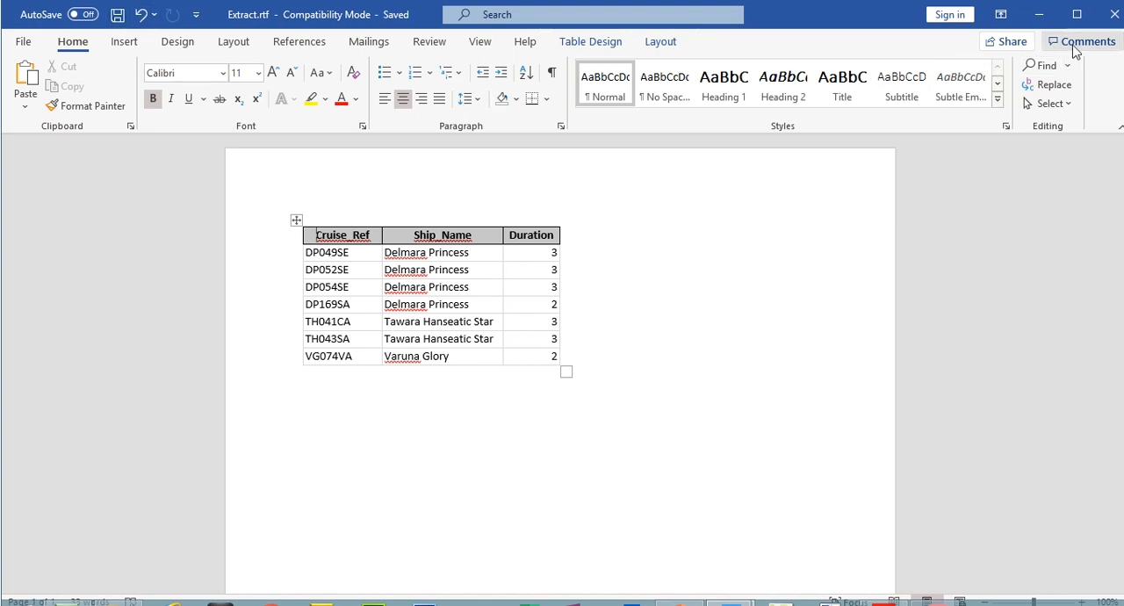
pyautogui.click(1114, 20)
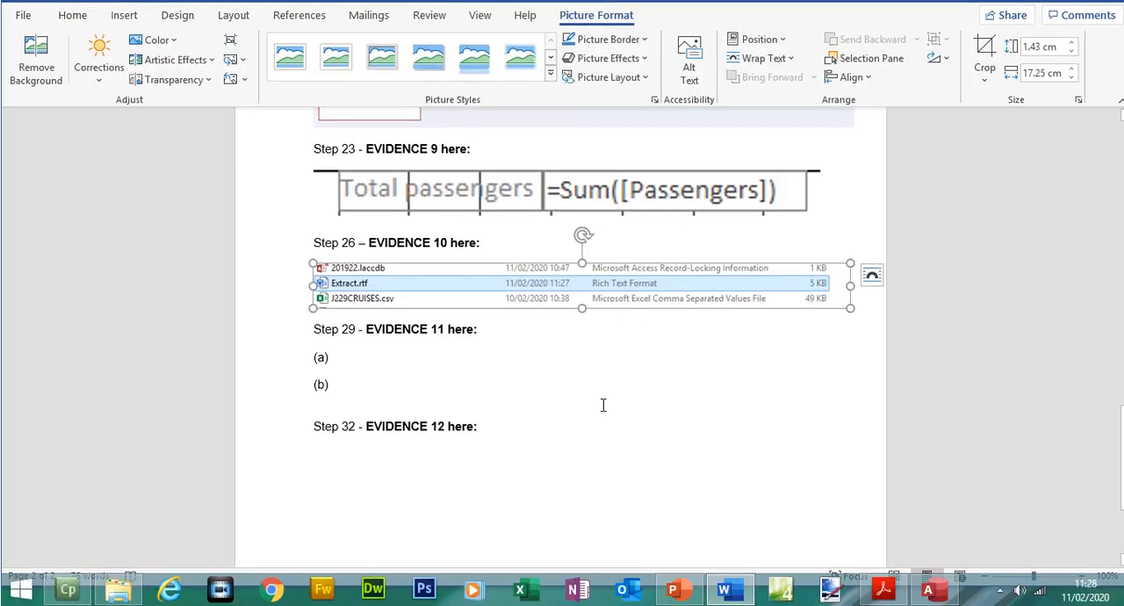
# - Return to the exam paper and review the record selection criteria in question 24
pyautogui.click(883, 589)
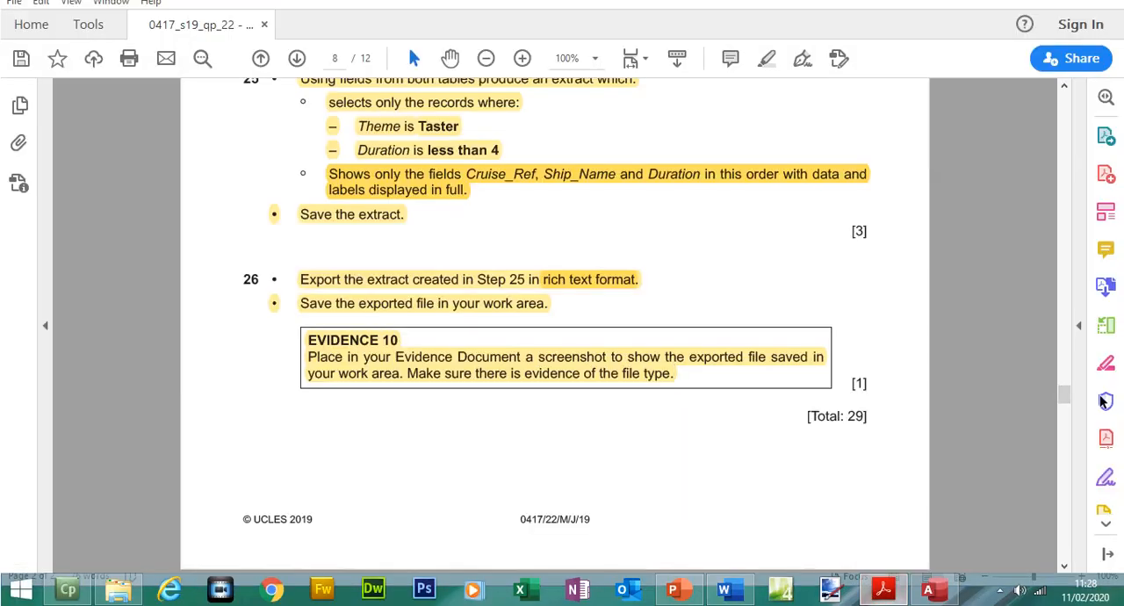
pyautogui.scroll(-1, 1064, 397)
pyautogui.moveTo(1064, 397); pyautogui.dragTo(1043, 136)
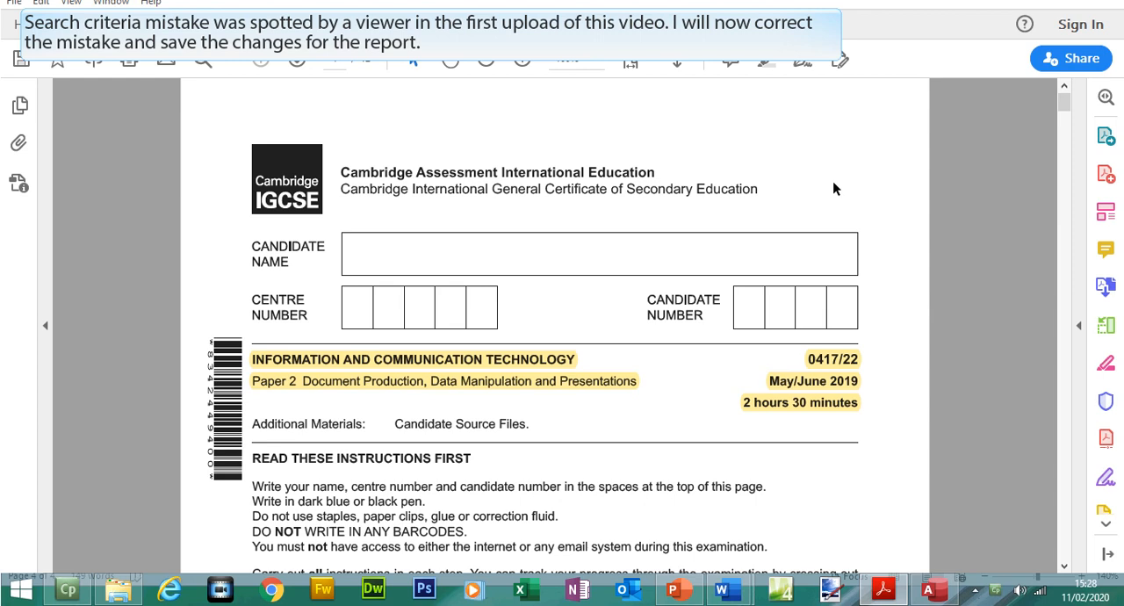
pyautogui.moveTo(1064, 105); pyautogui.dragTo(1065, 369)
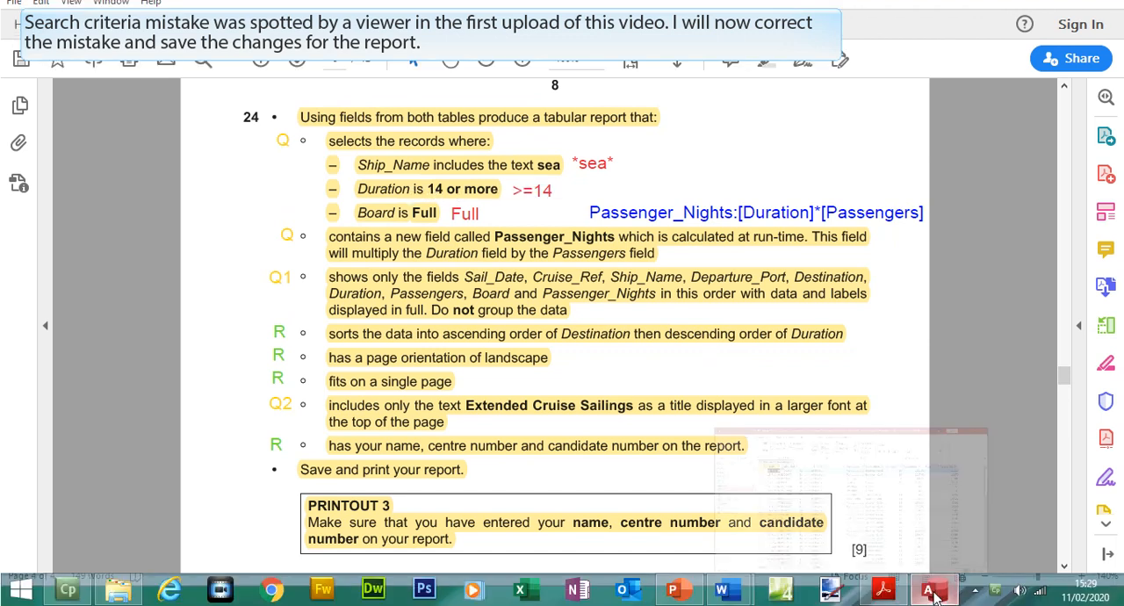
# - Switch to the database, open the Extended Cruise Sailings query's design and remove the criterion from the Destination field
pyautogui.click(929, 594)
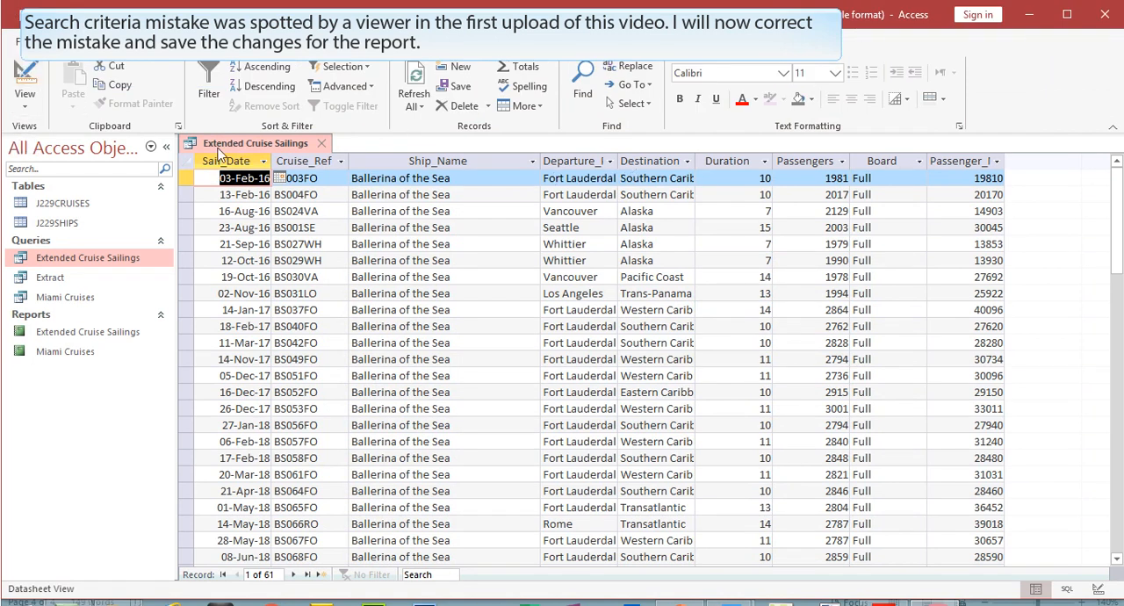
pyautogui.click(25, 83)
pyautogui.moveTo(644, 418); pyautogui.dragTo(619, 423)
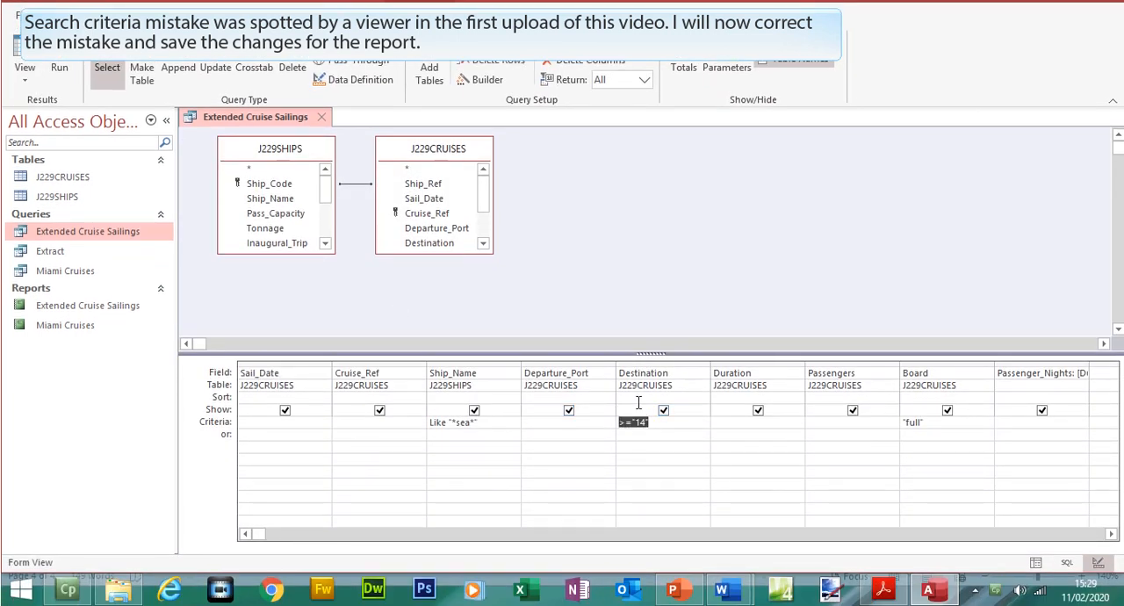
pyautogui.press('Delete')
# - Check question 24's Duration condition in the exam paper, set the query's Duration criterion to >=14 and run it
pyautogui.click(885, 587)
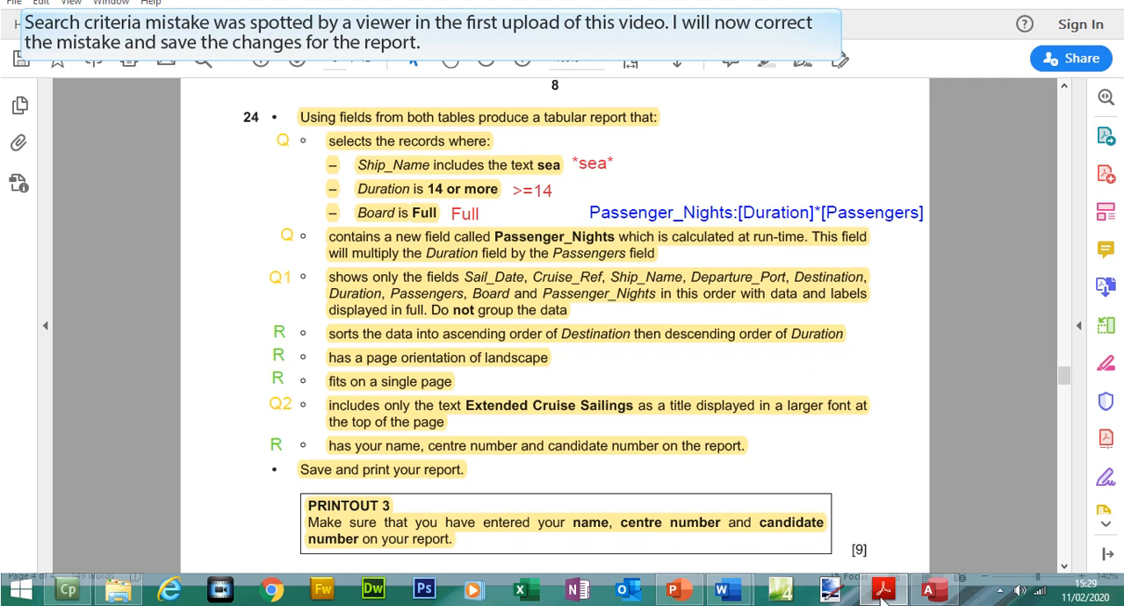
pyautogui.click(882, 594)
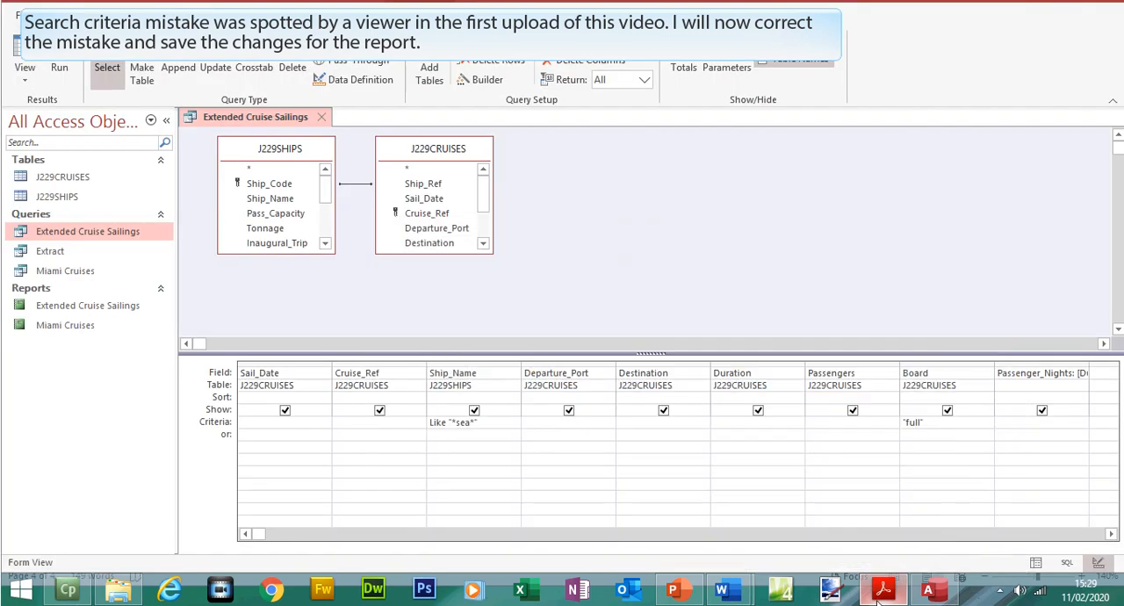
pyautogui.click(724, 423)
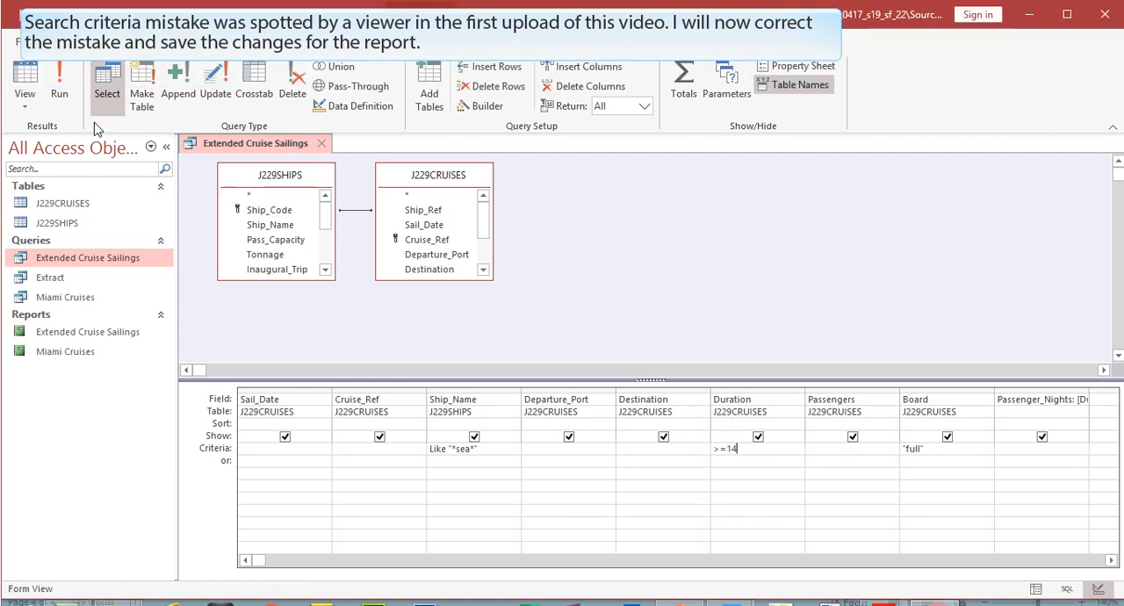
pyautogui.click(59, 61)
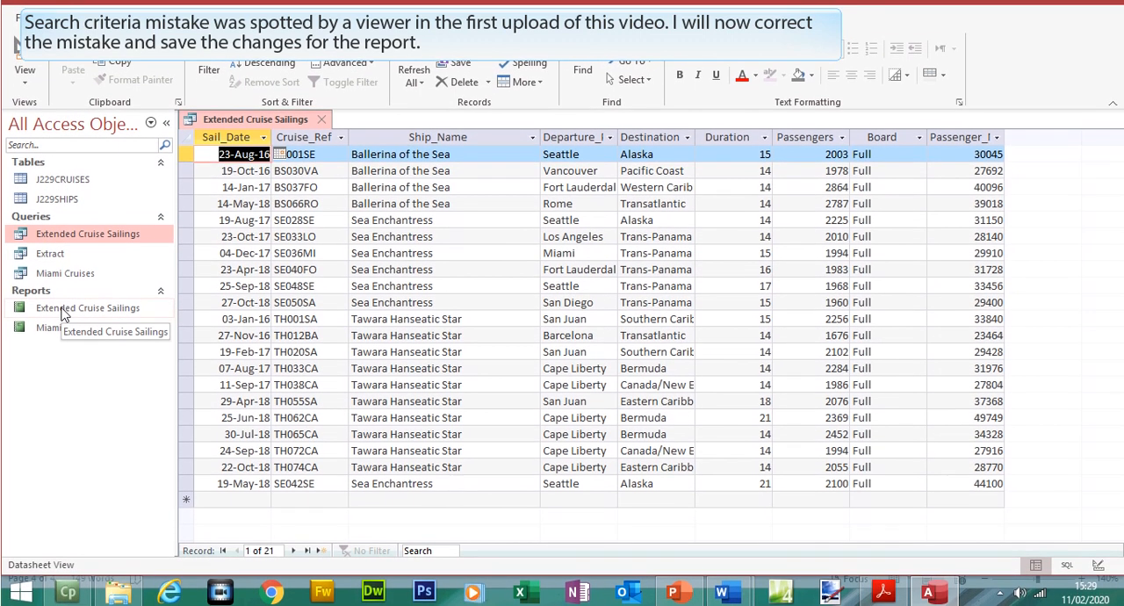
# - Open the Extended Cruise Sailings report, check its records and display it in print preview
pyautogui.doubleClick(63, 311)
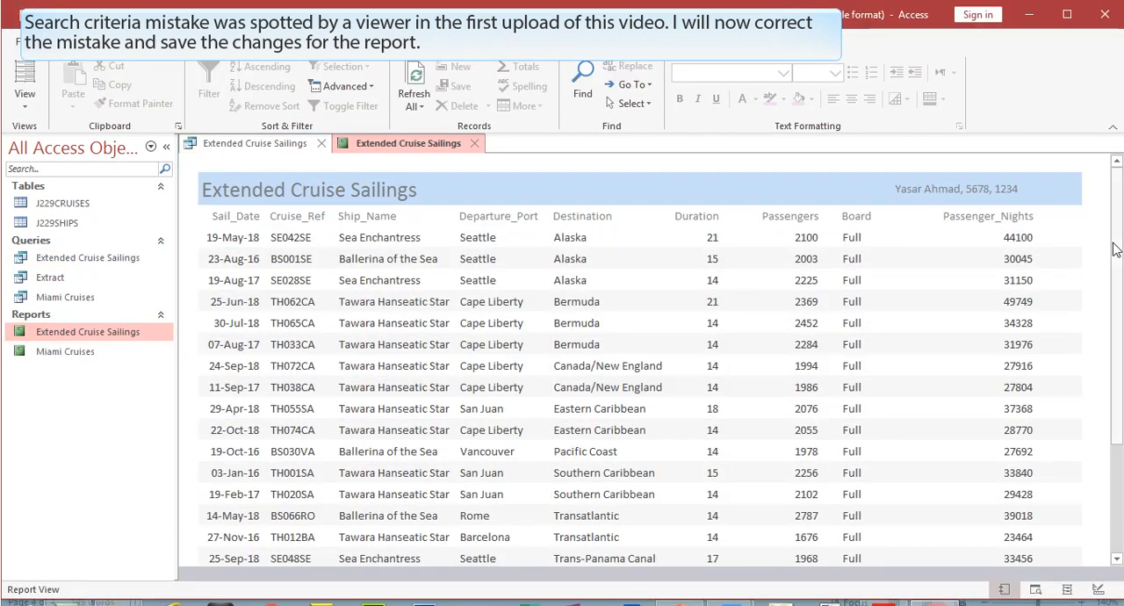
pyautogui.moveTo(1116, 216); pyautogui.dragTo(1117, 244)
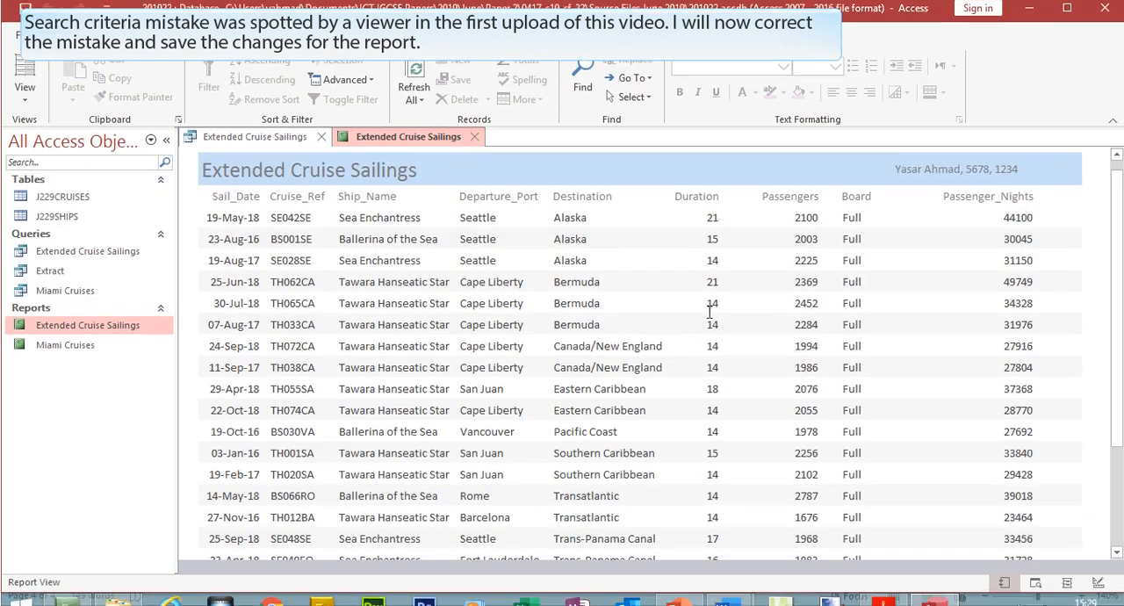
pyautogui.moveTo(1117, 251)
pyautogui.mouseDown()
pyautogui.moveTo(1120, 337)
pyautogui.moveTo(1118, 246)
pyautogui.mouseUp()
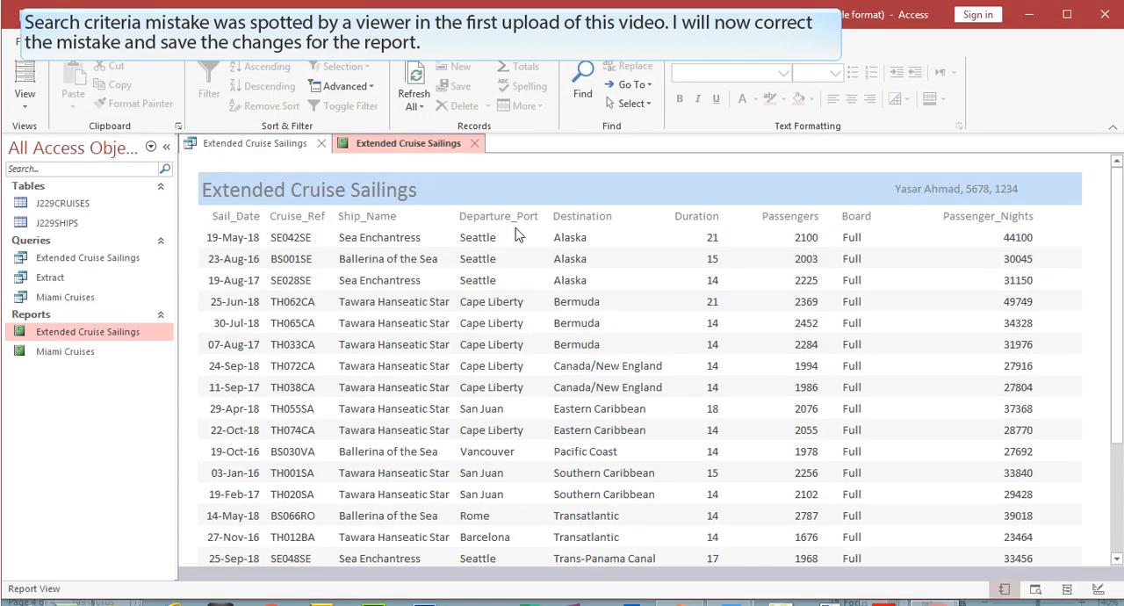
pyautogui.click(18, 41)
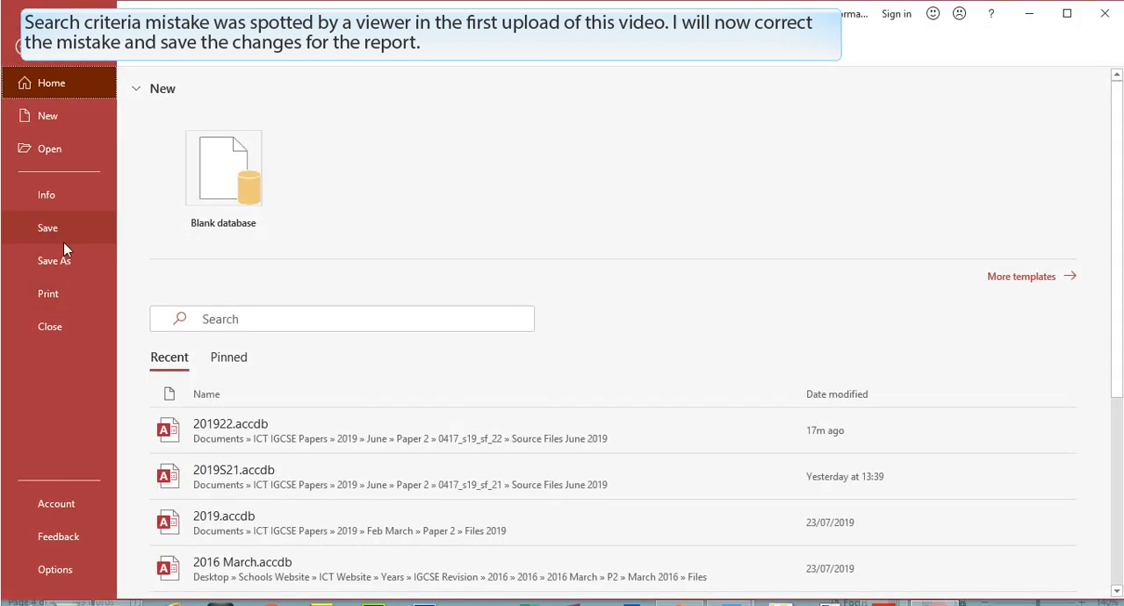
pyautogui.click(63, 294)
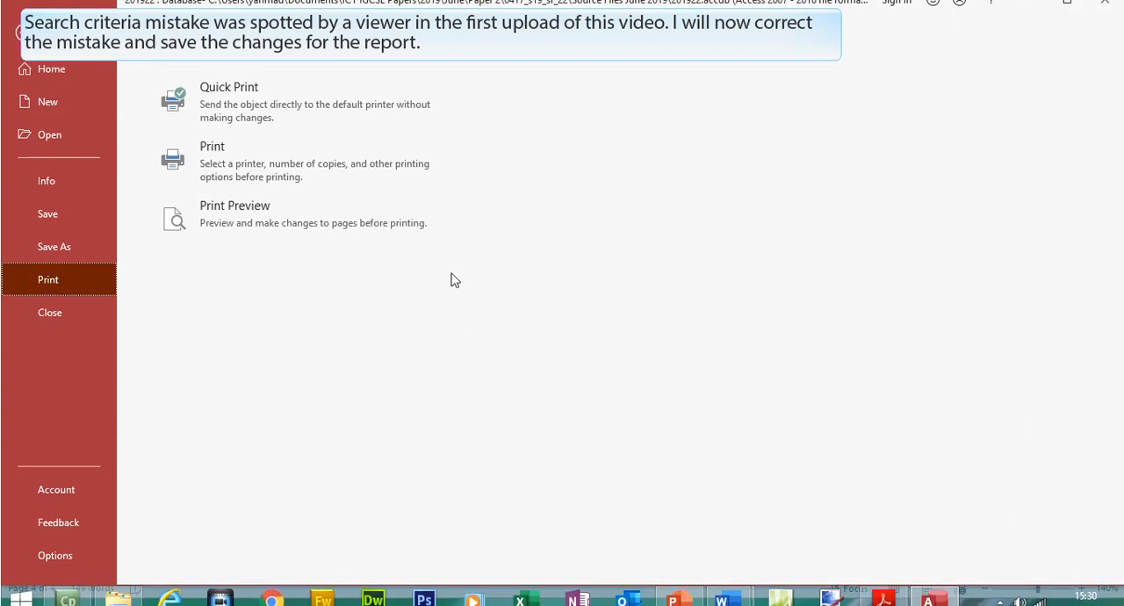
pyautogui.click(311, 244)
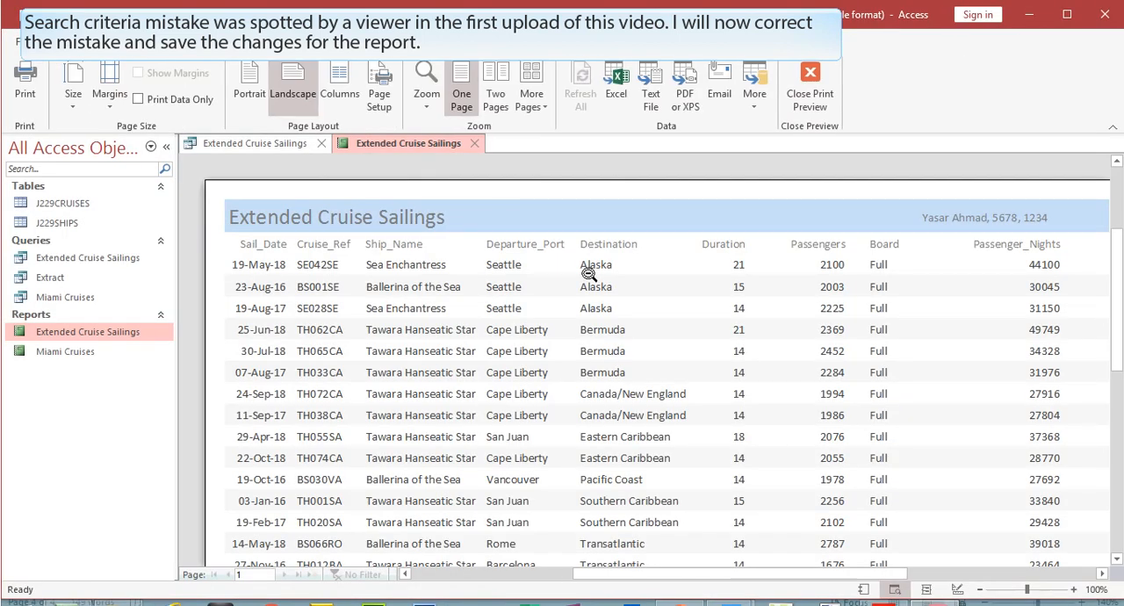